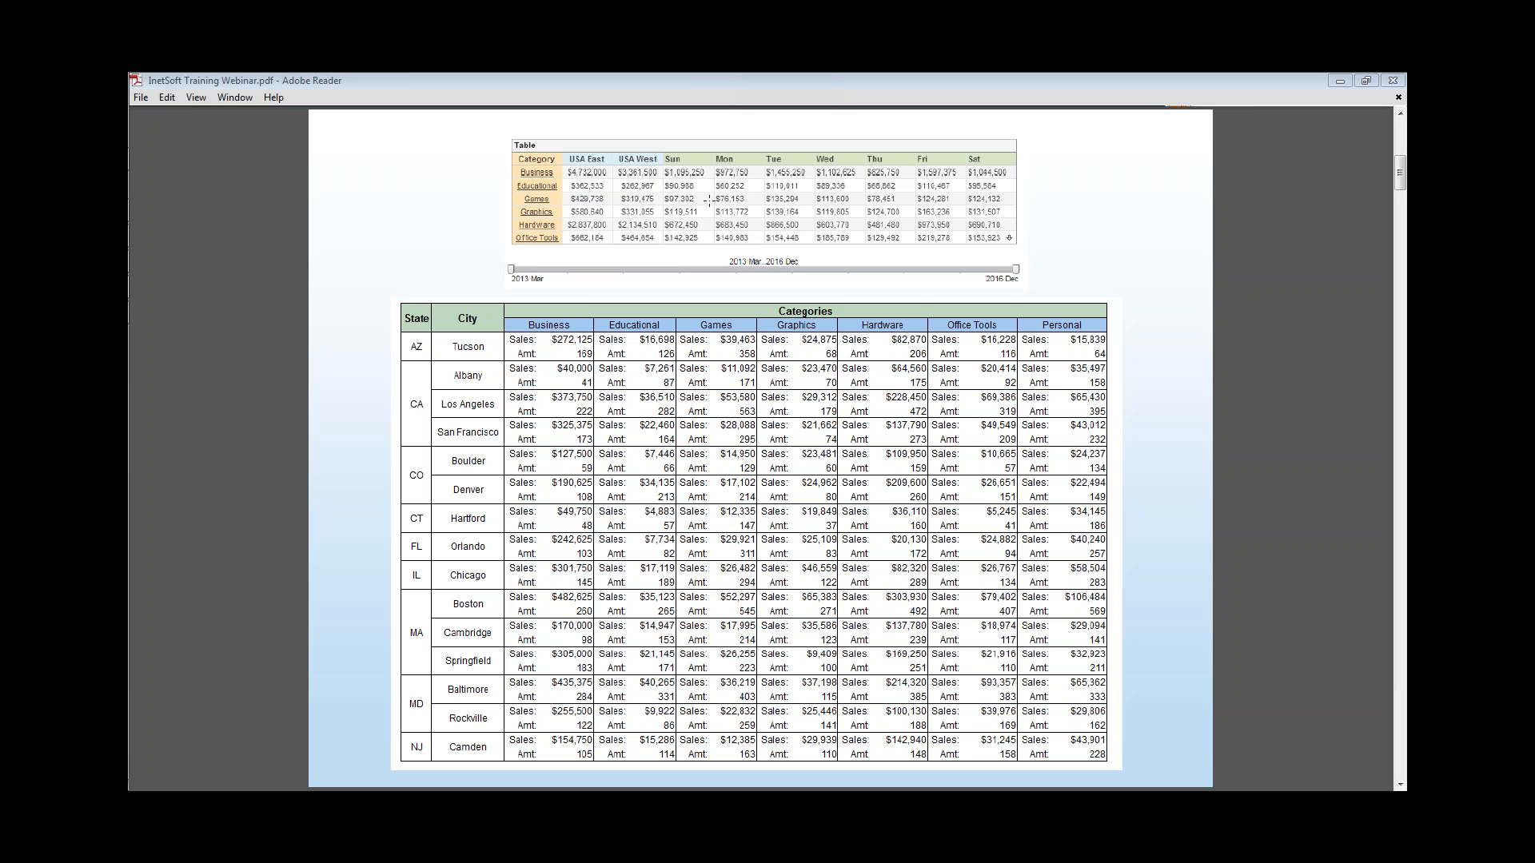
Switch to the InetSoft portal in Chrome and open Visual Composer from its design area.
{"action": "left_click", "coordinate": [716, 158]}
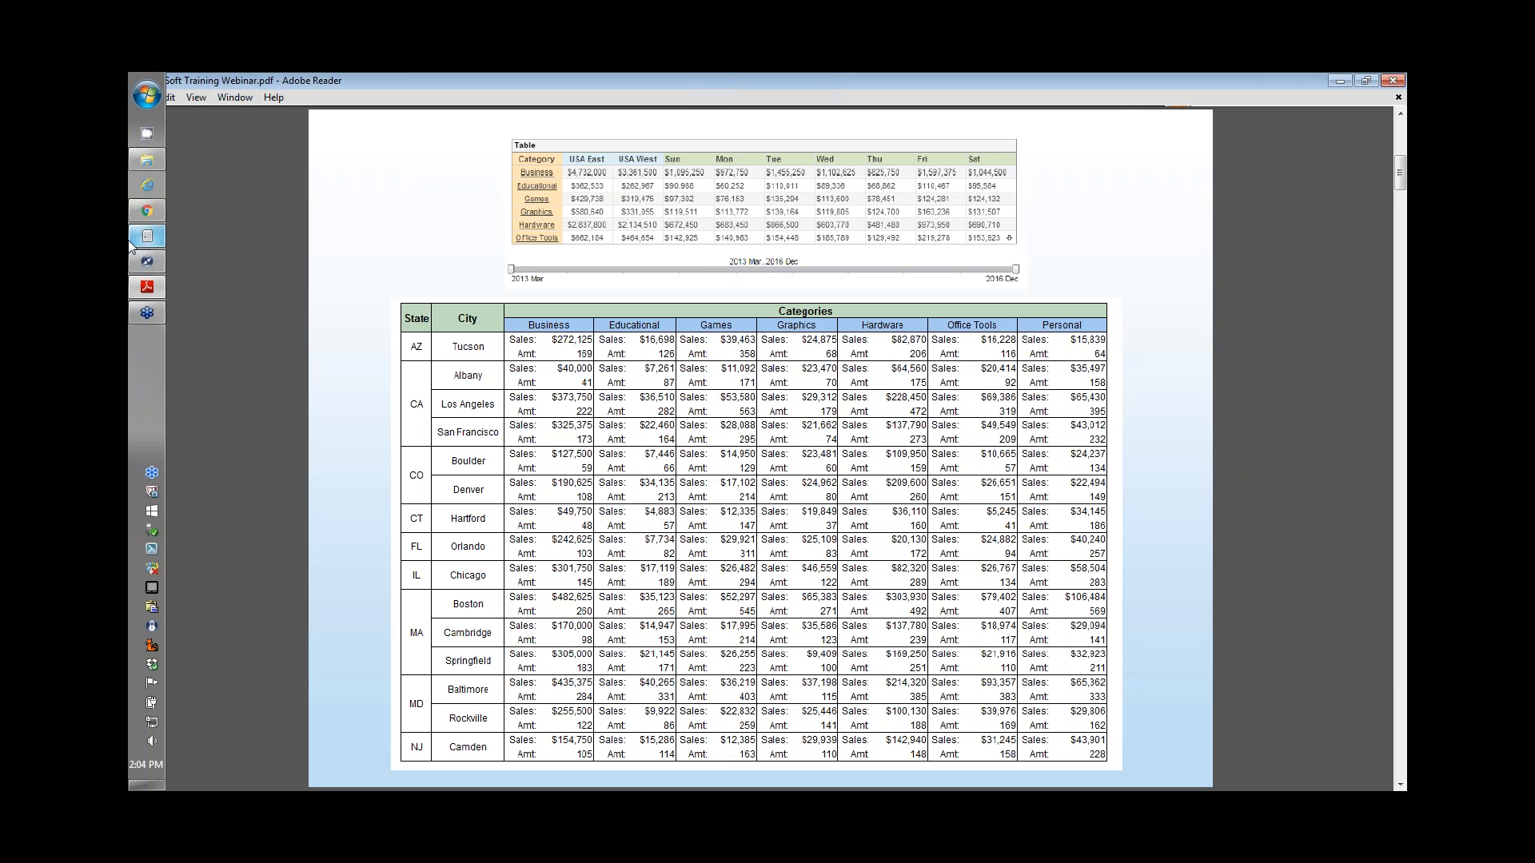
{"action": "left_click", "coordinate": [146, 210]}
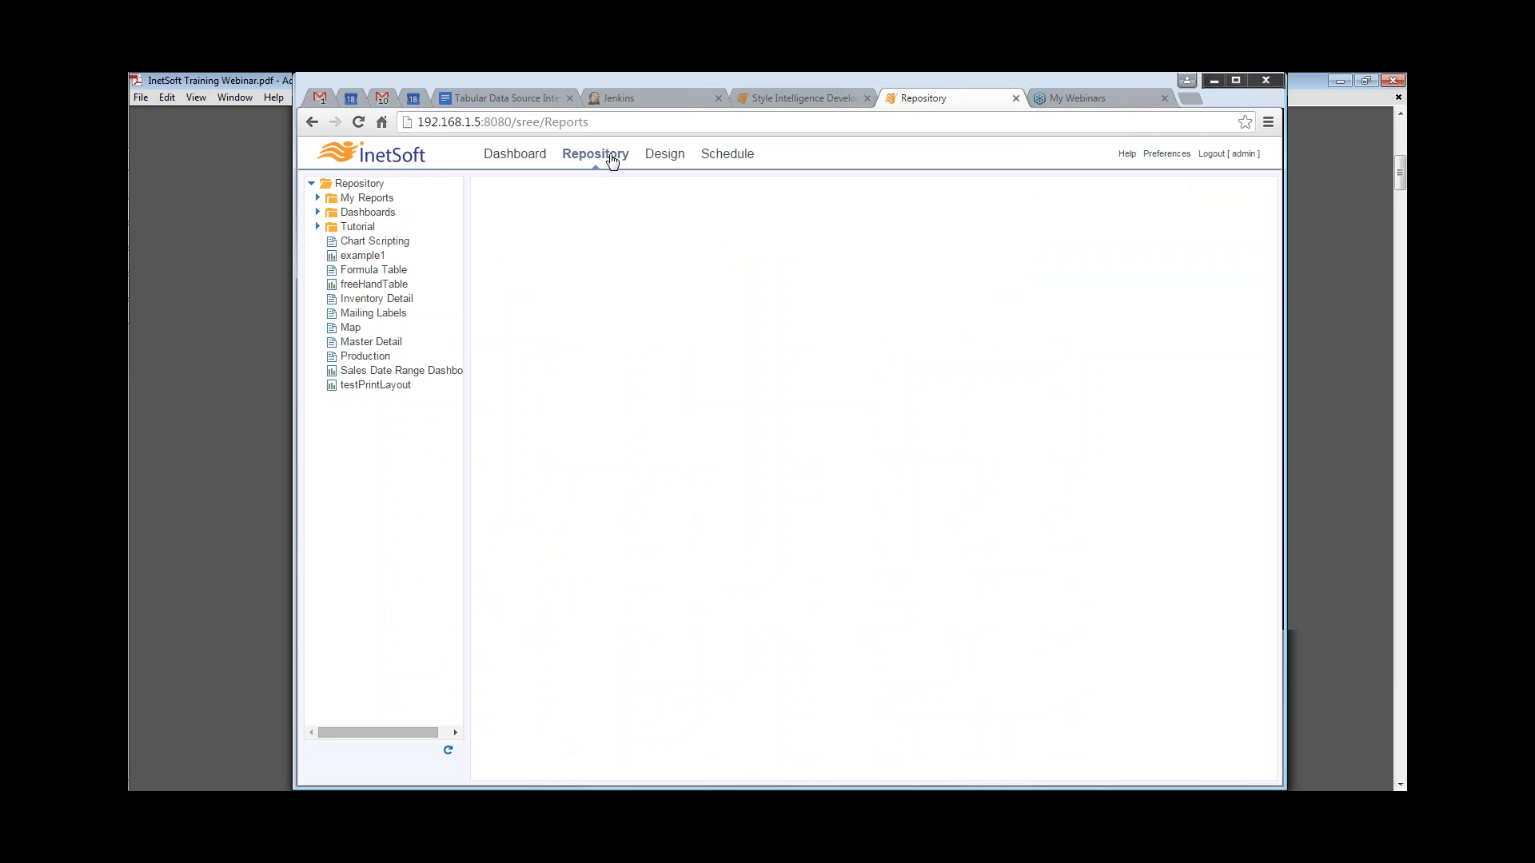
{"action": "left_click", "coordinate": [664, 154]}
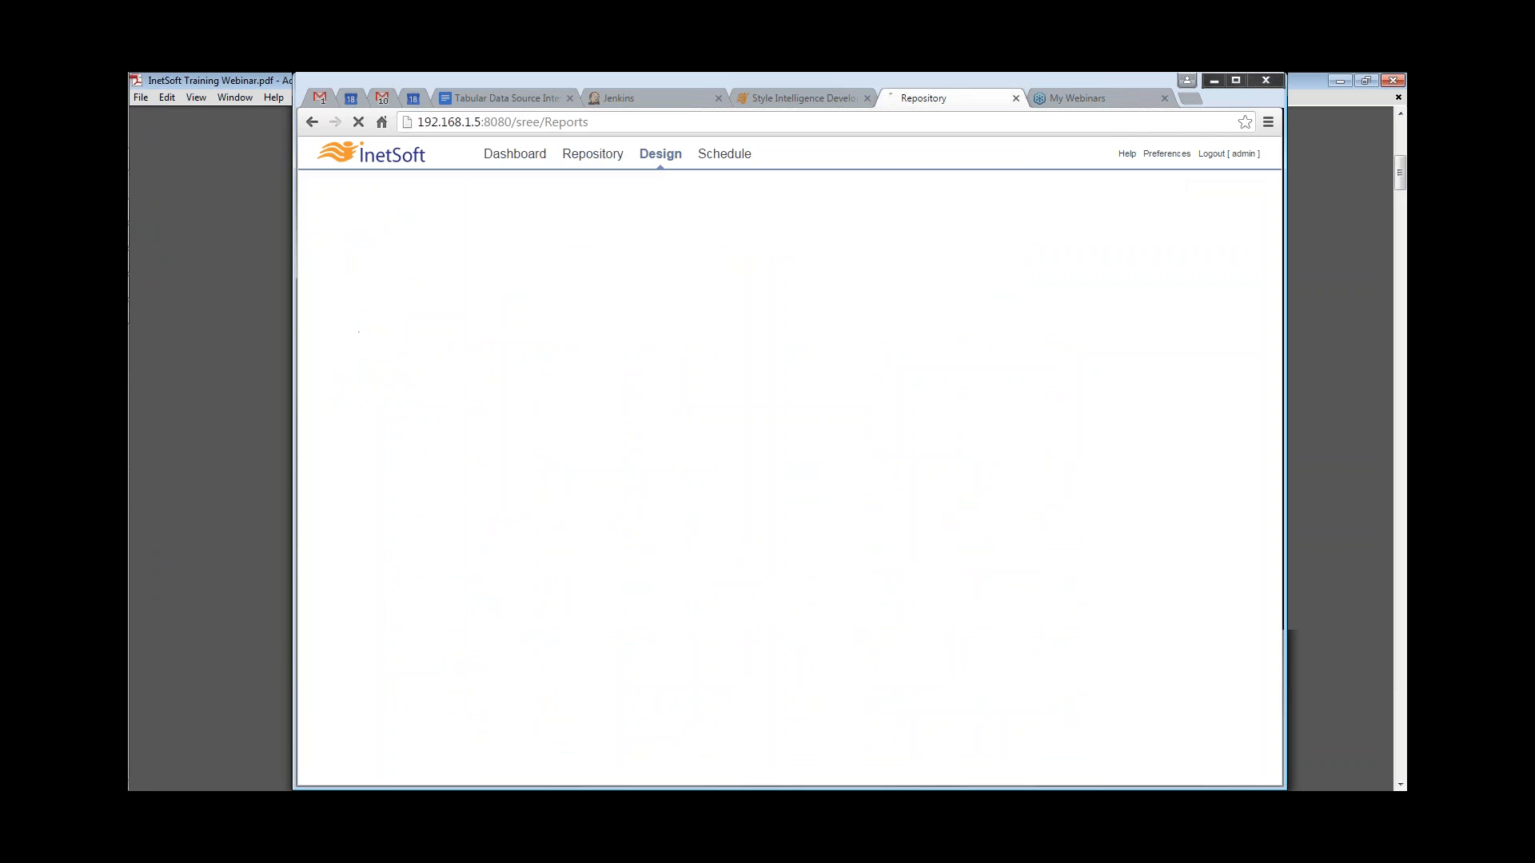
{"action": "left_click", "coordinate": [839, 215]}
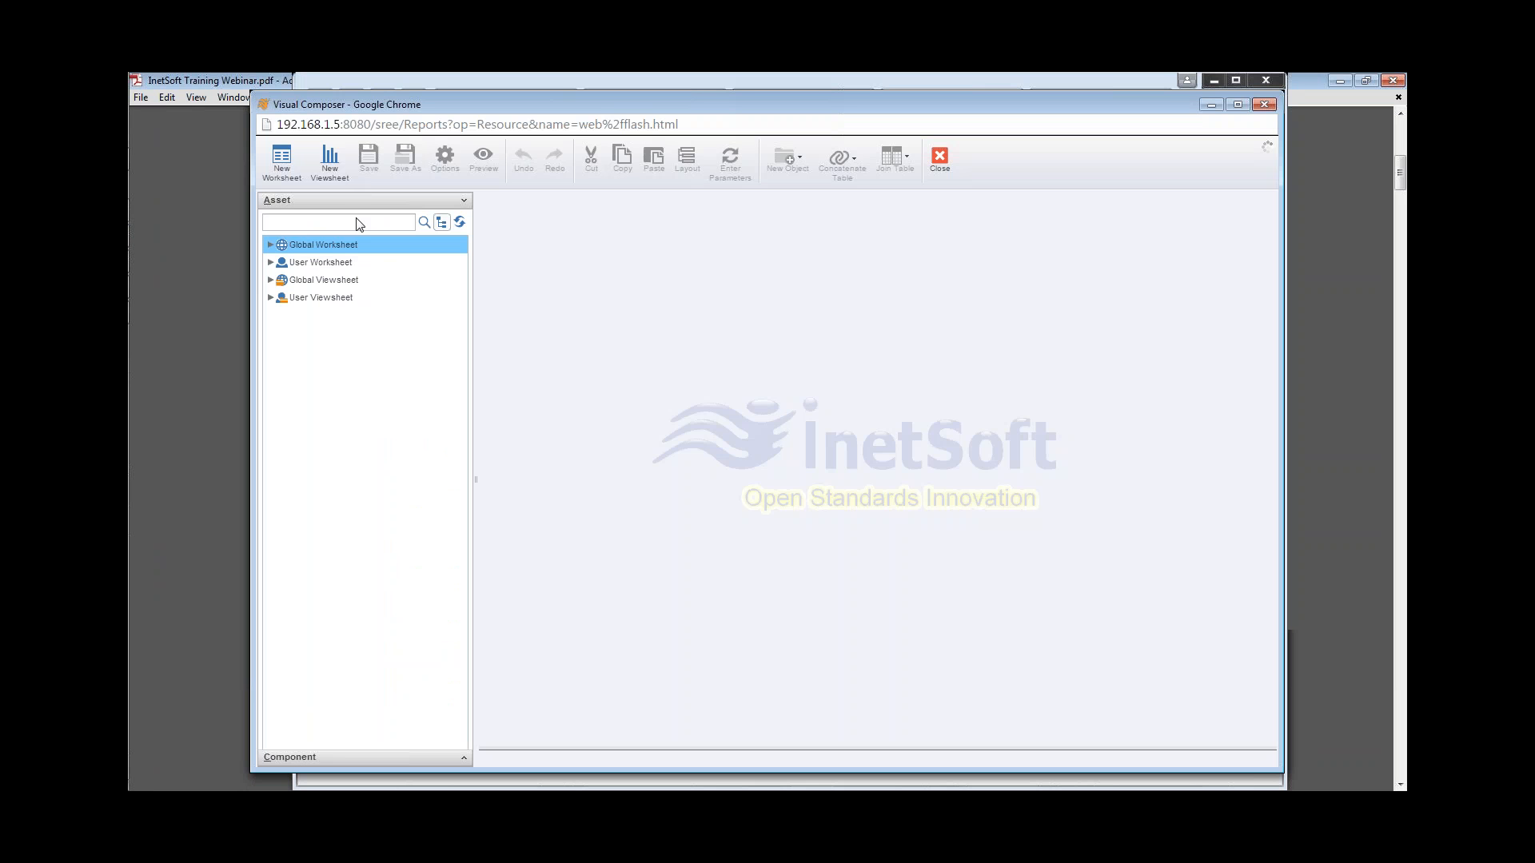
Create a new viewsheet based on the Order Model of the Orders data source.
{"action": "left_click", "coordinate": [338, 174]}
{"action": "left_click", "coordinate": [590, 395]}
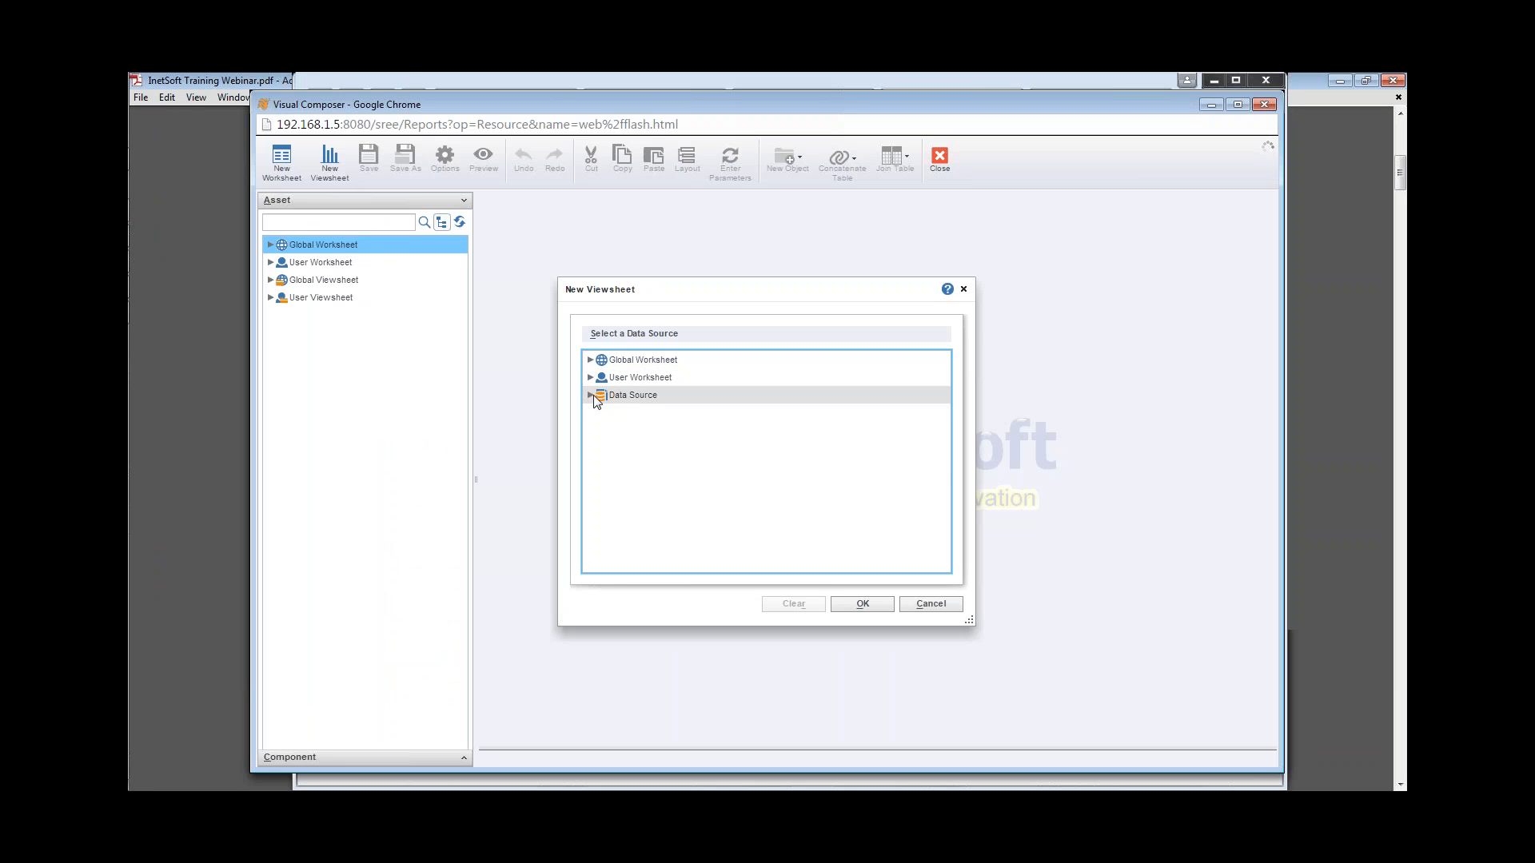
{"action": "left_click", "coordinate": [604, 430]}
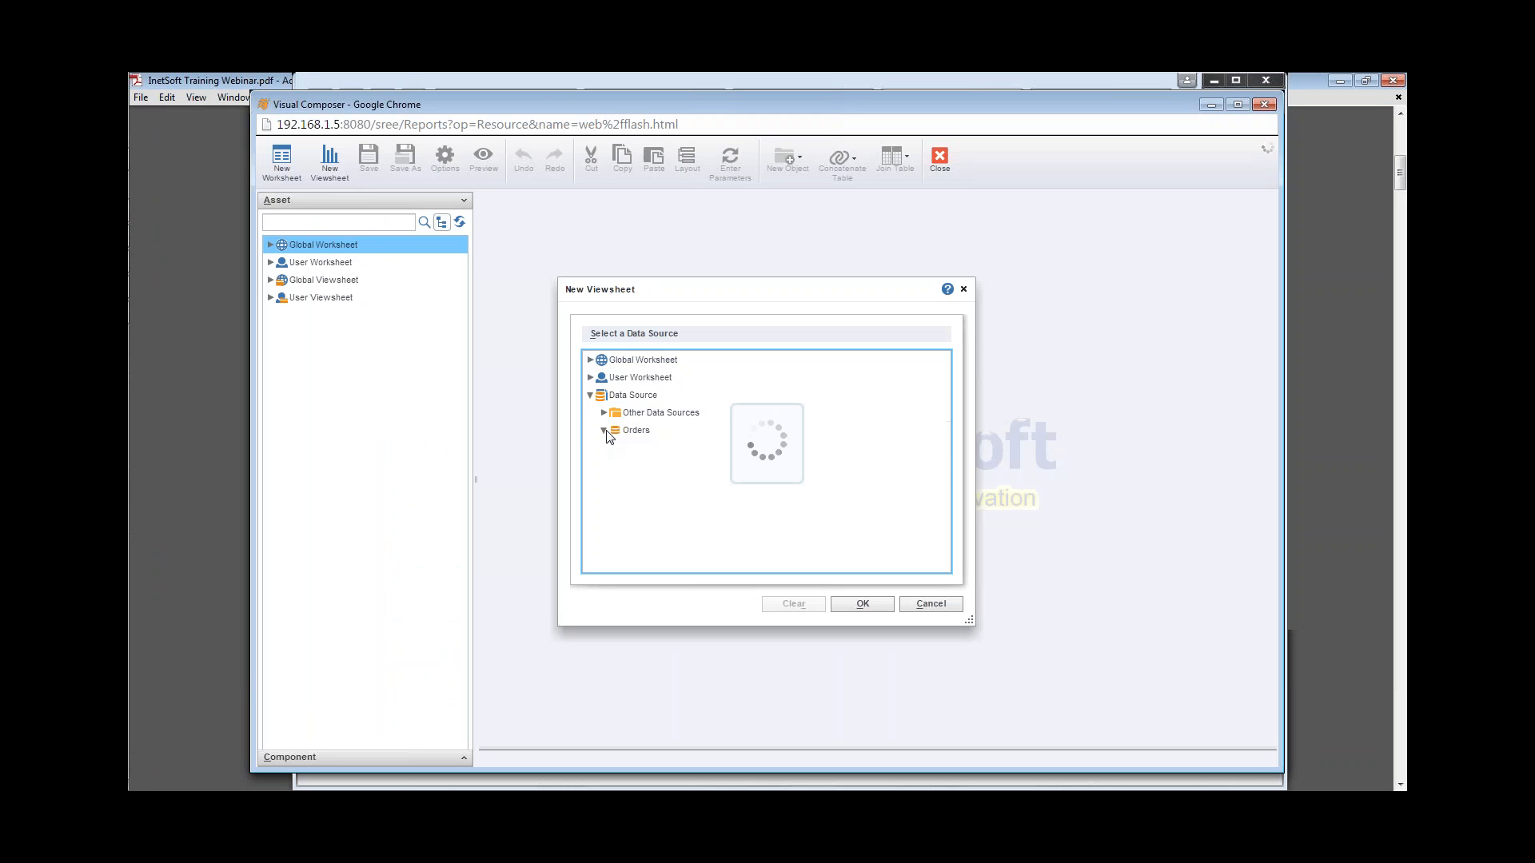
{"action": "left_click", "coordinate": [656, 502]}
{"action": "left_click", "coordinate": [886, 605]}
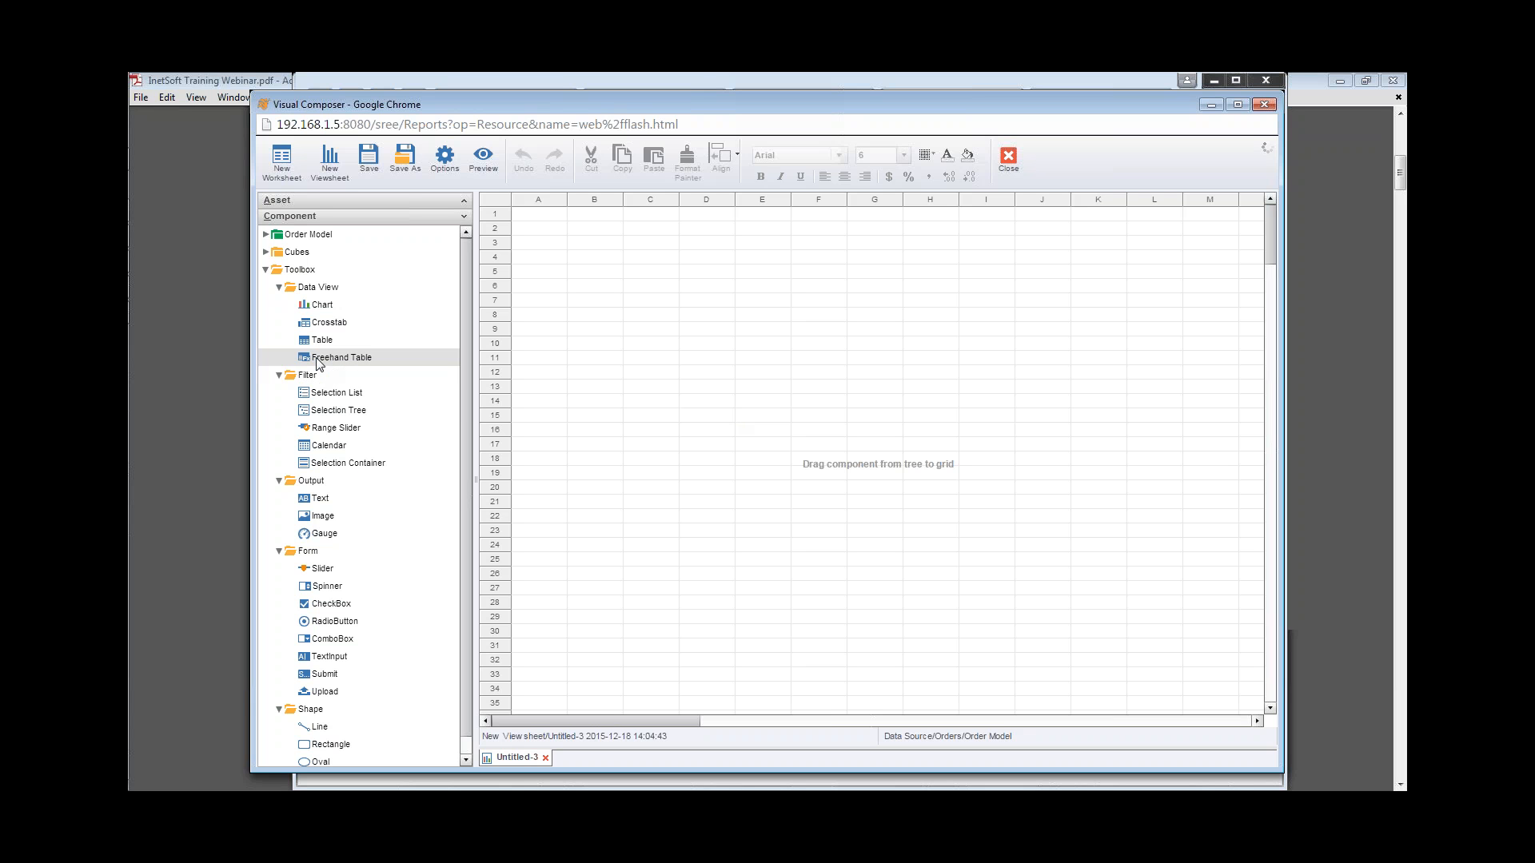
{"action": "left_click_drag", "start_coordinate": [334, 358], "coordinate": [659, 331]}
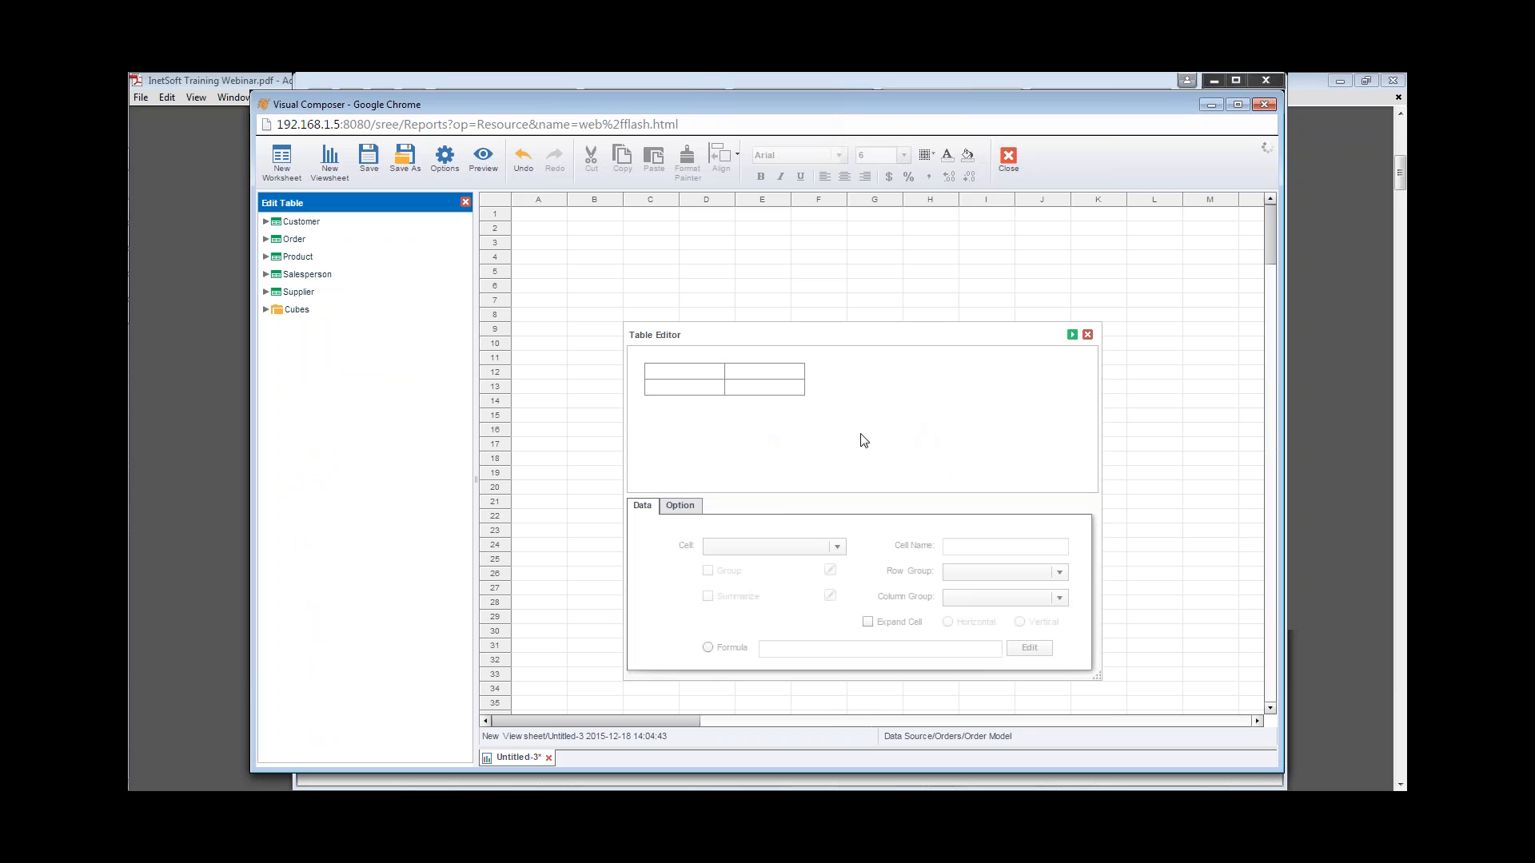
{"action": "left_click", "coordinate": [1088, 335]}
{"action": "left_click_drag", "start_coordinate": [665, 289], "coordinate": [874, 505]}
{"action": "key", "text": "Delete"}
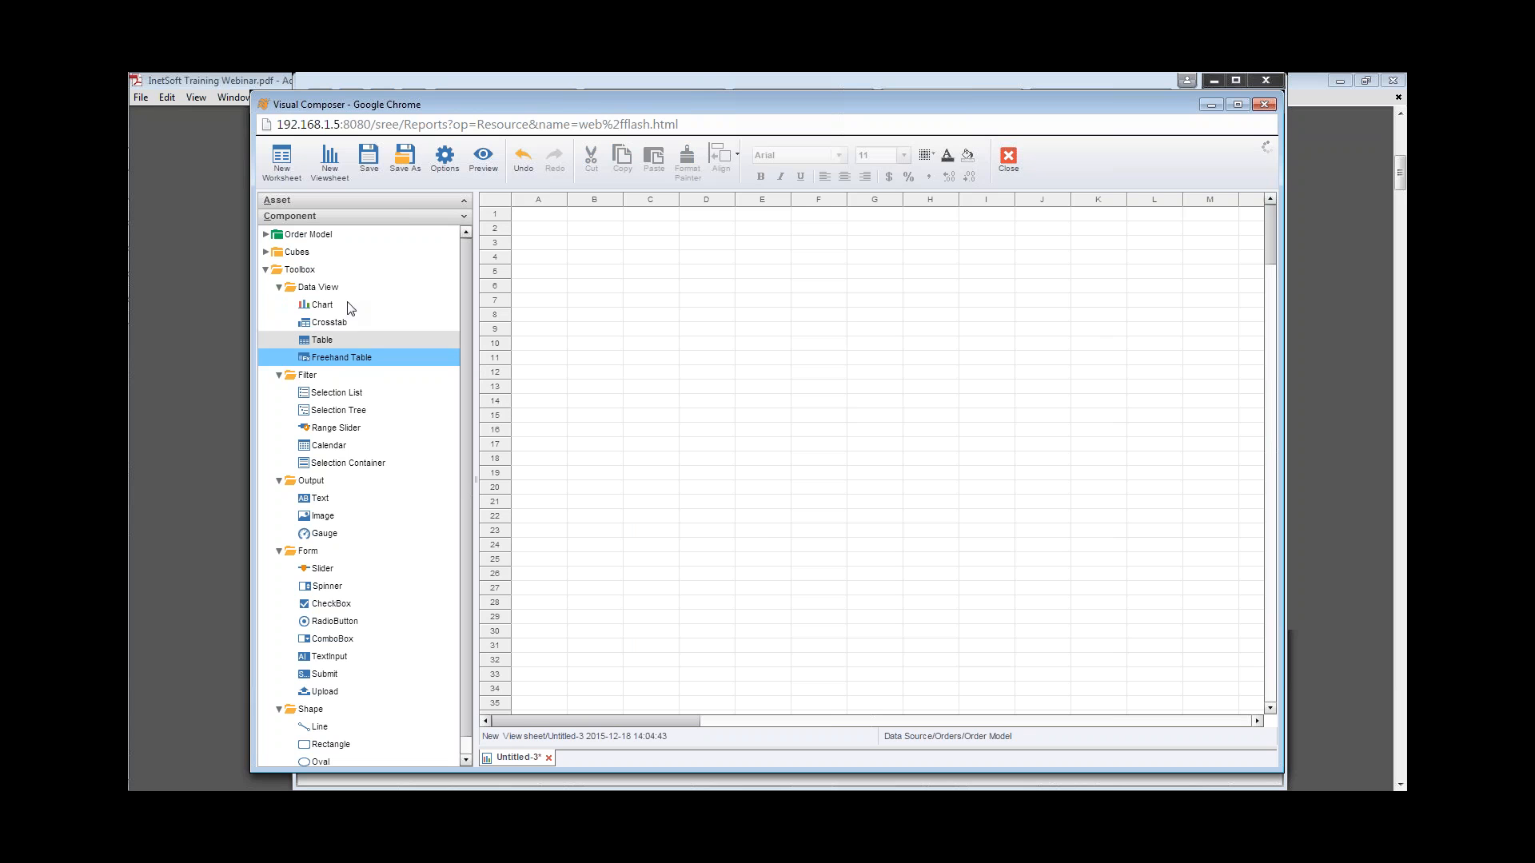
Place a crosstab on the grid at about column C, row 4, with Product:Category as its row header.
{"action": "left_click", "coordinate": [321, 323]}
{"action": "left_click_drag", "start_coordinate": [321, 323], "coordinate": [659, 258]}
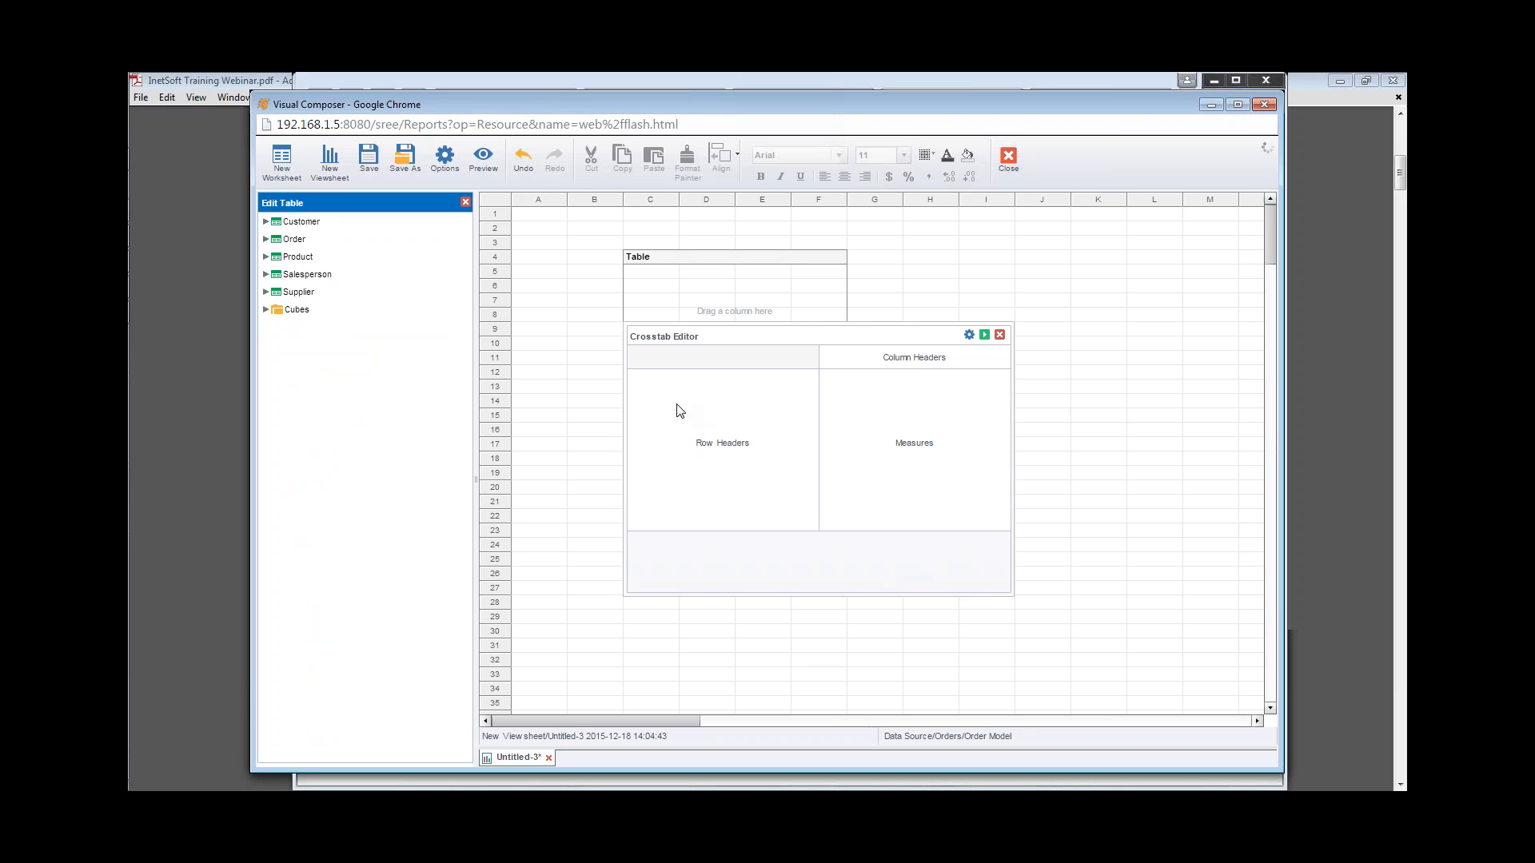
{"action": "left_click", "coordinate": [265, 222]}
{"action": "left_click", "coordinate": [266, 223]}
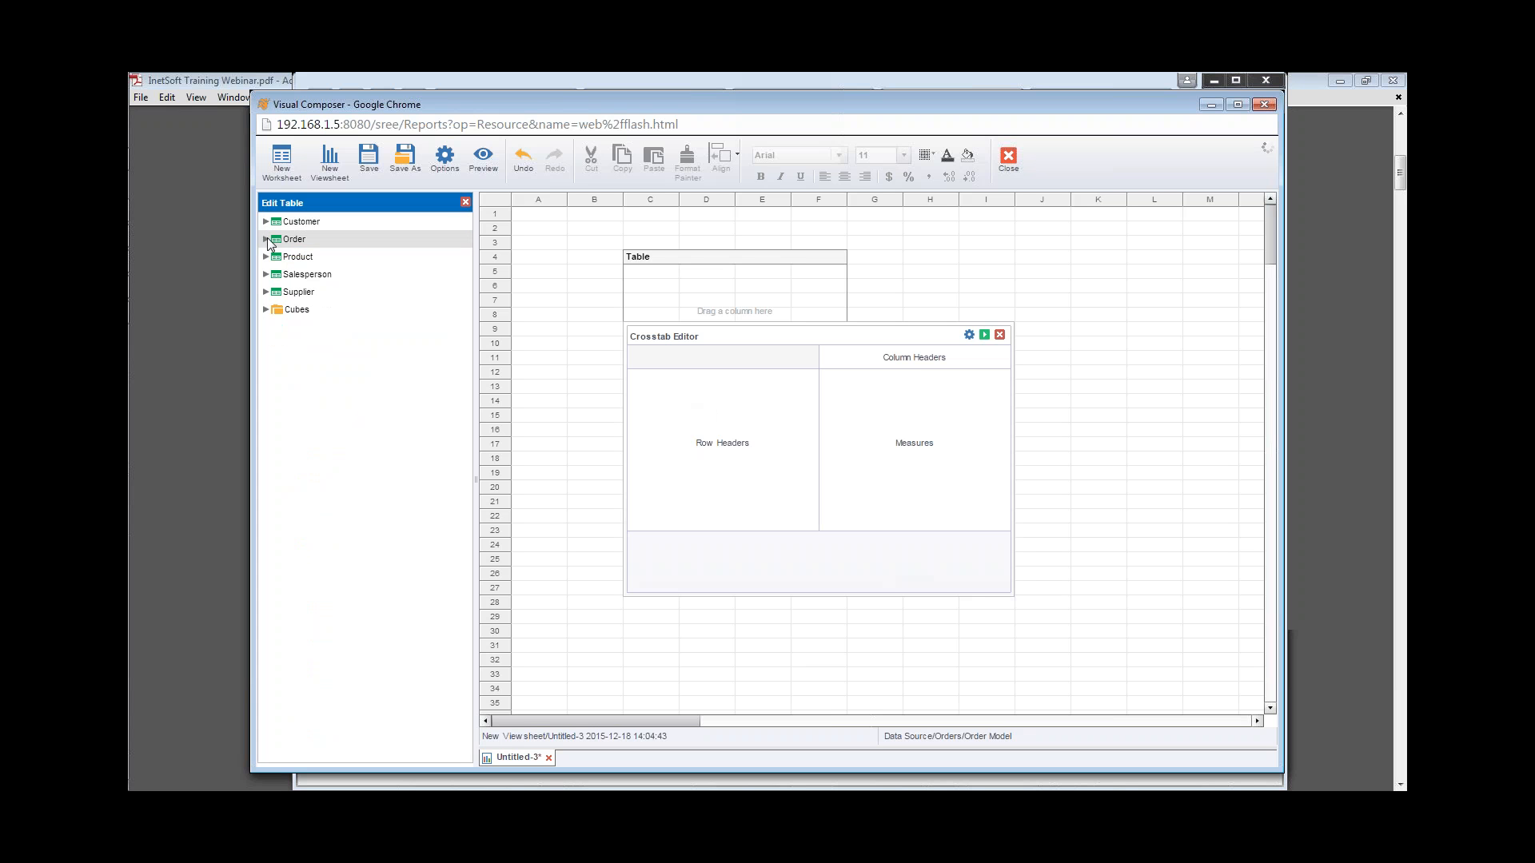
{"action": "left_click", "coordinate": [265, 257]}
{"action": "left_click", "coordinate": [279, 275]}
{"action": "left_click_drag", "start_coordinate": [340, 291], "coordinate": [708, 467]}
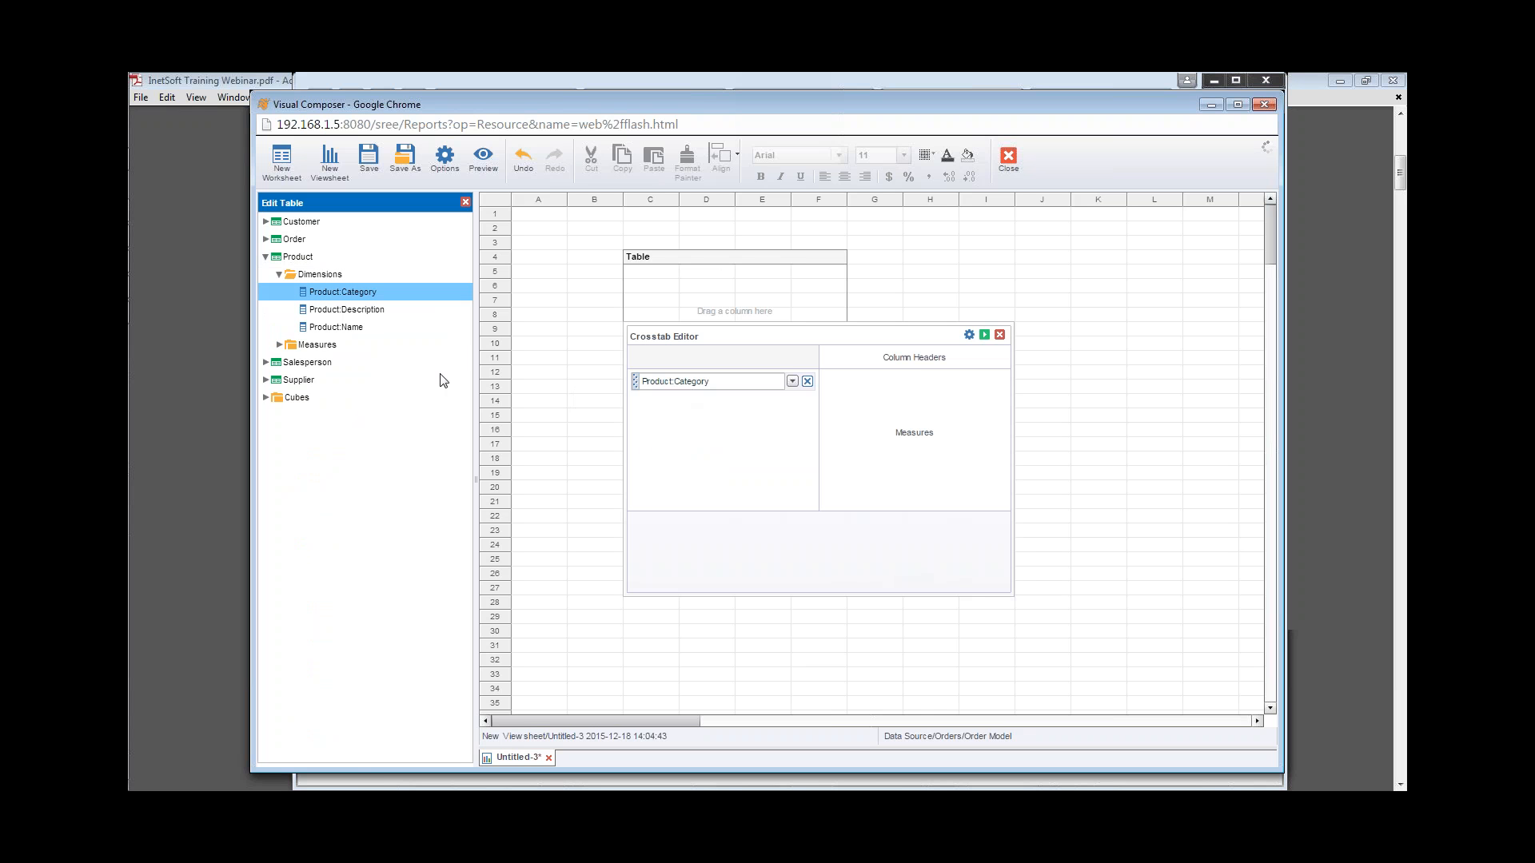
Set Product:Total as the crosstab's measure and Customer:Region as its column header, and apply the layout.
{"action": "left_click", "coordinate": [280, 346]}
{"action": "left_click_drag", "start_coordinate": [345, 445], "coordinate": [919, 449]}
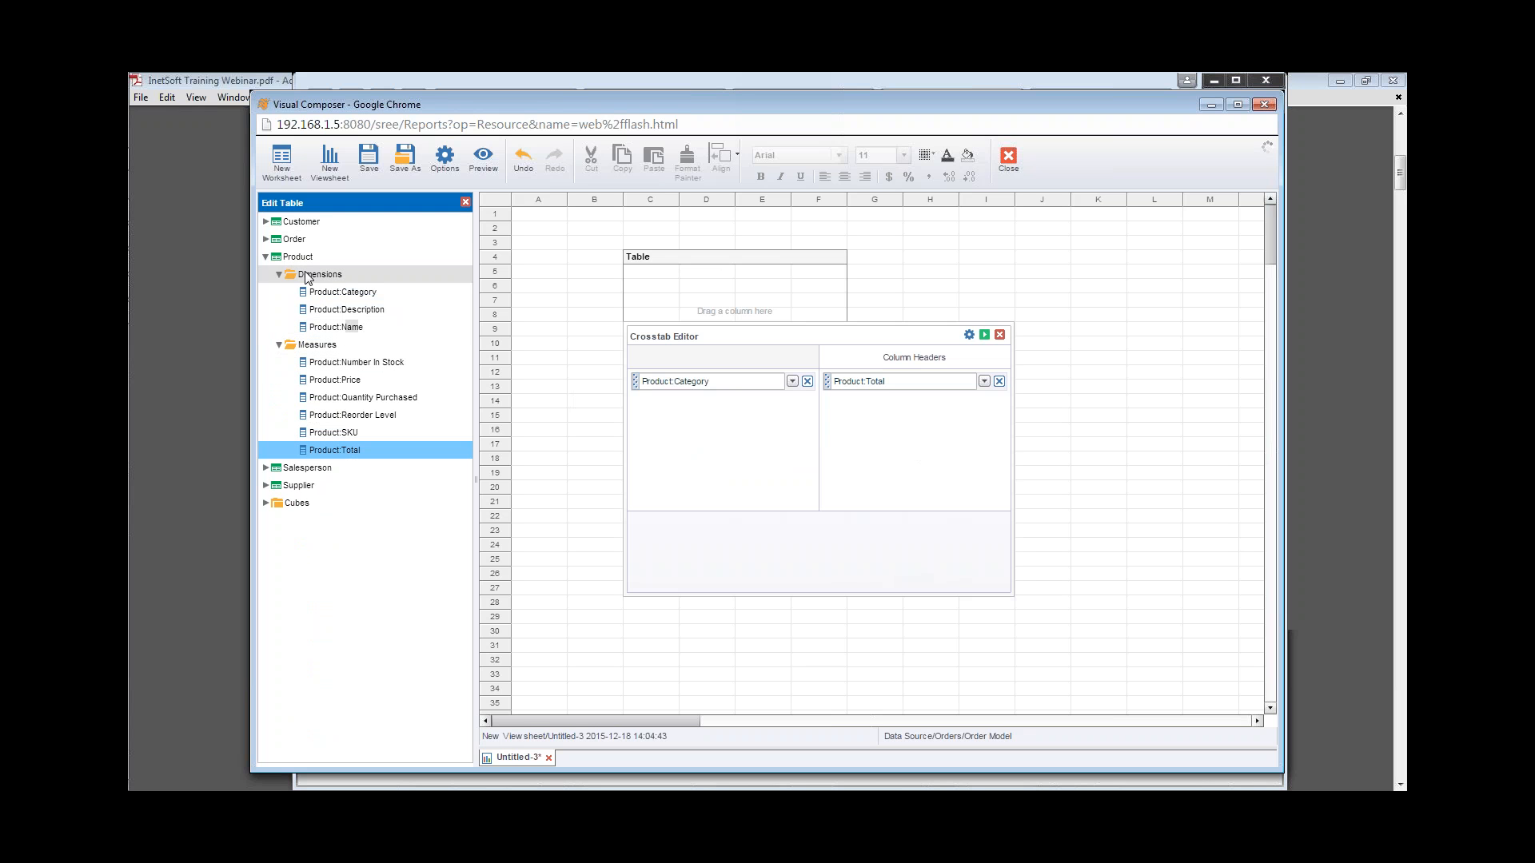
{"action": "left_click", "coordinate": [266, 222]}
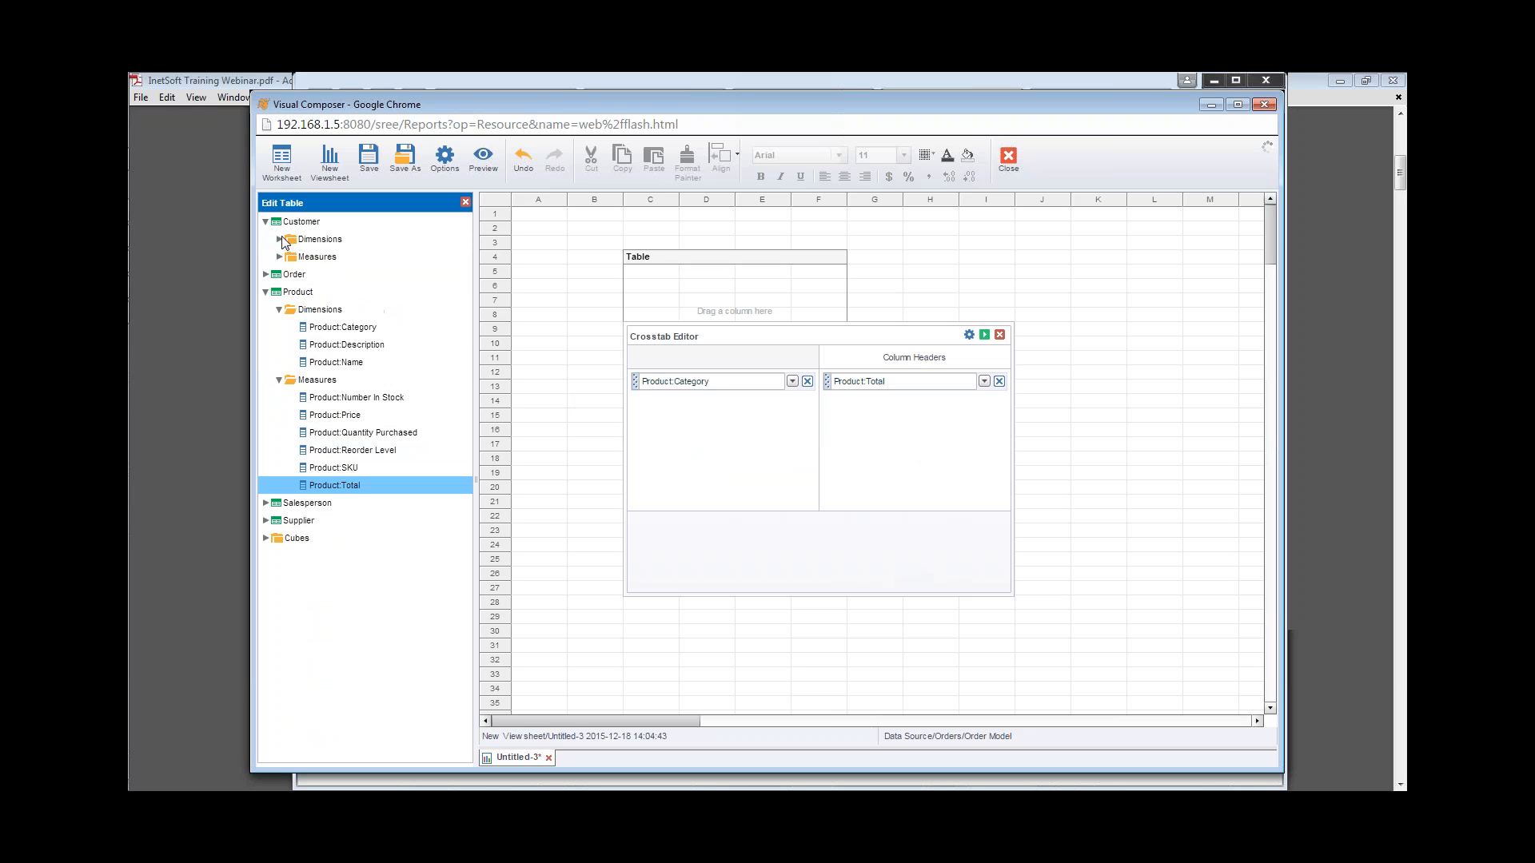
{"action": "left_click", "coordinate": [279, 239]}
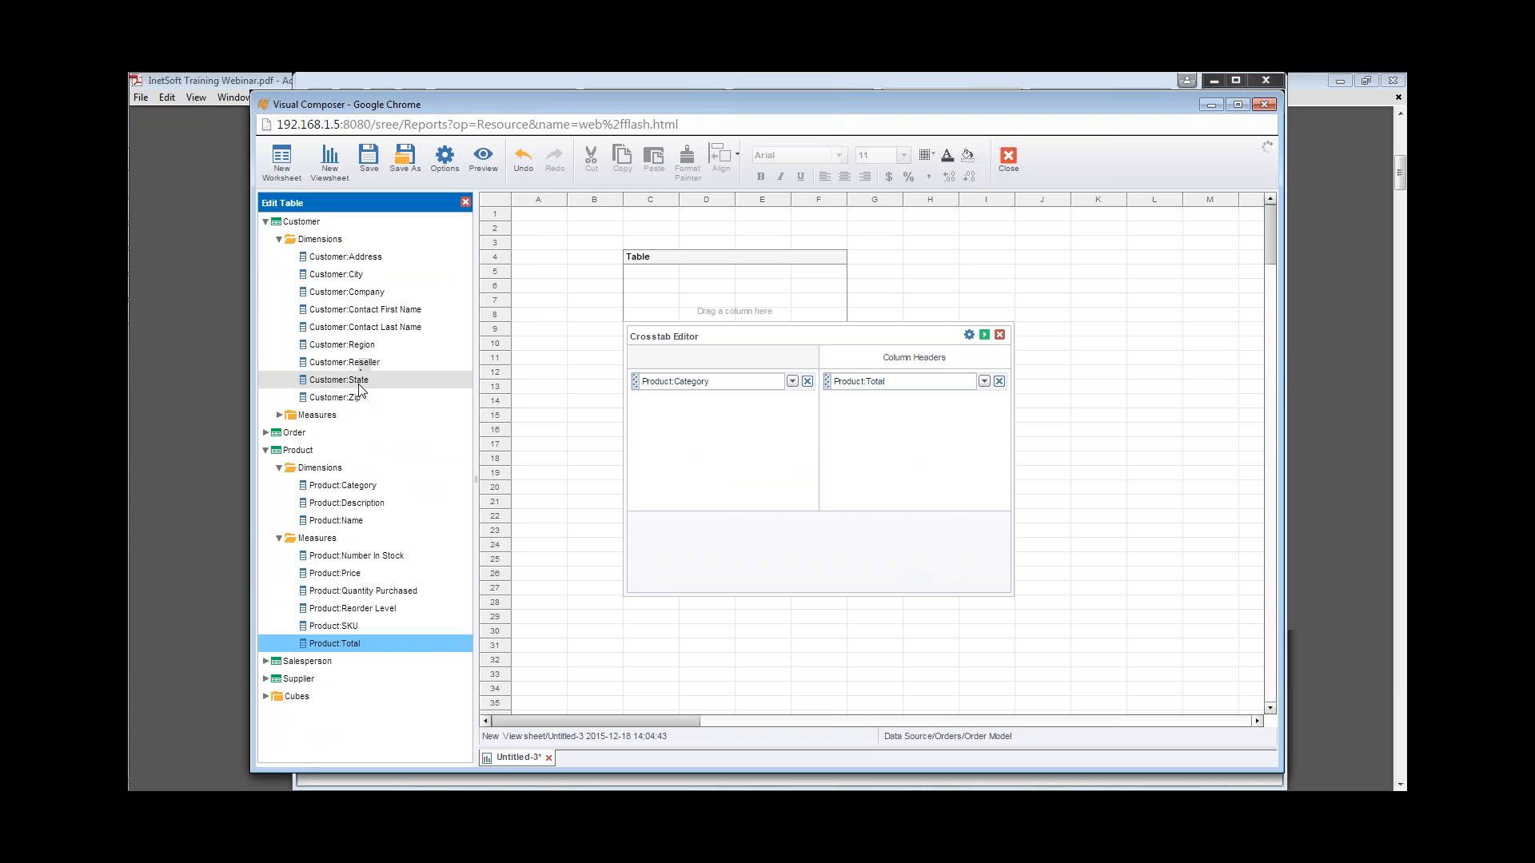
{"action": "left_click_drag", "start_coordinate": [364, 344], "coordinate": [890, 358]}
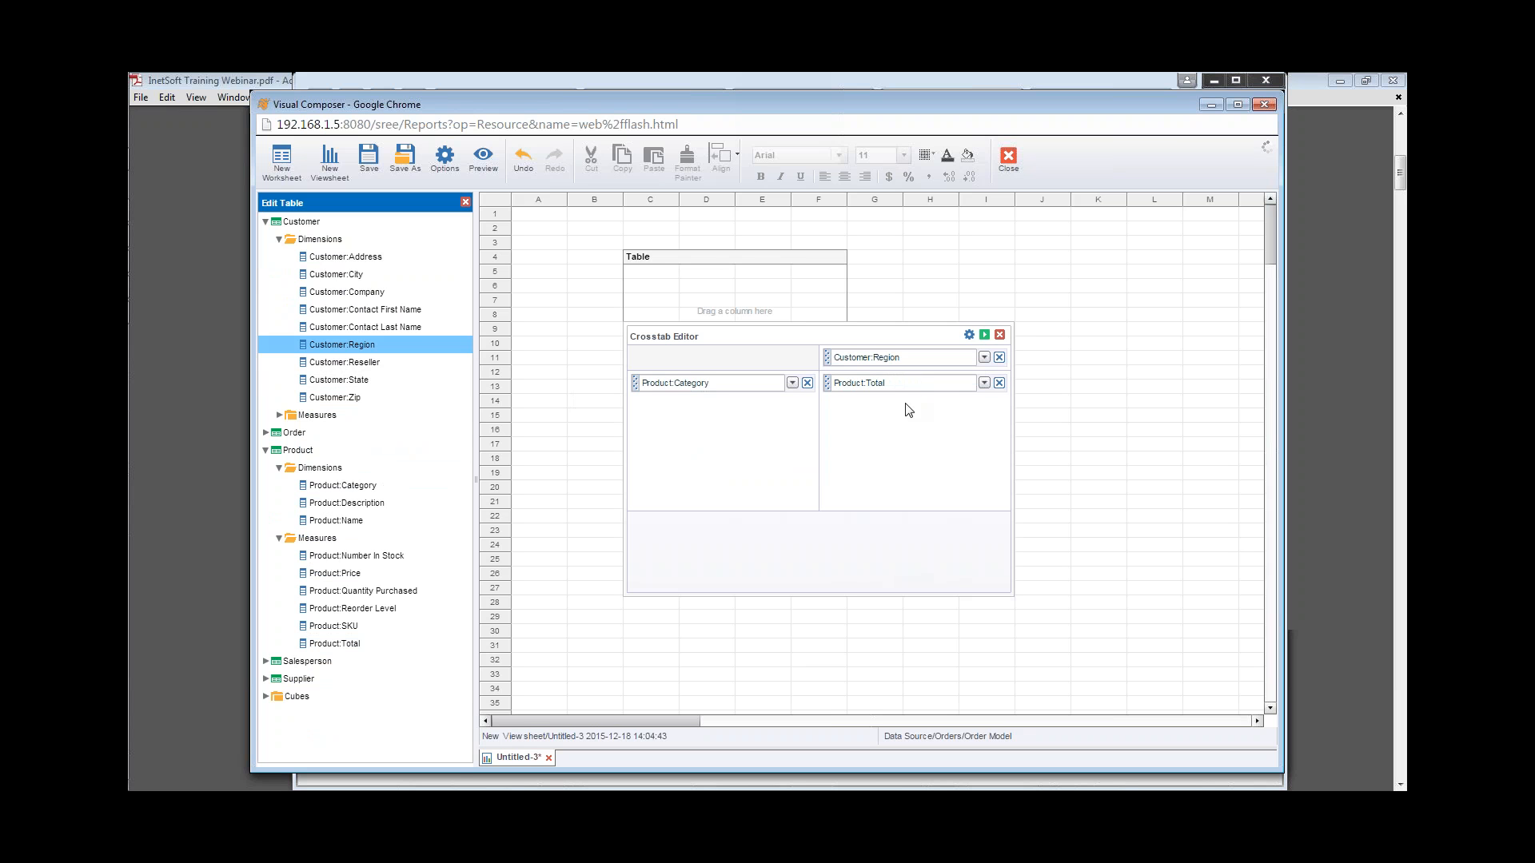
{"action": "left_click", "coordinate": [984, 335]}
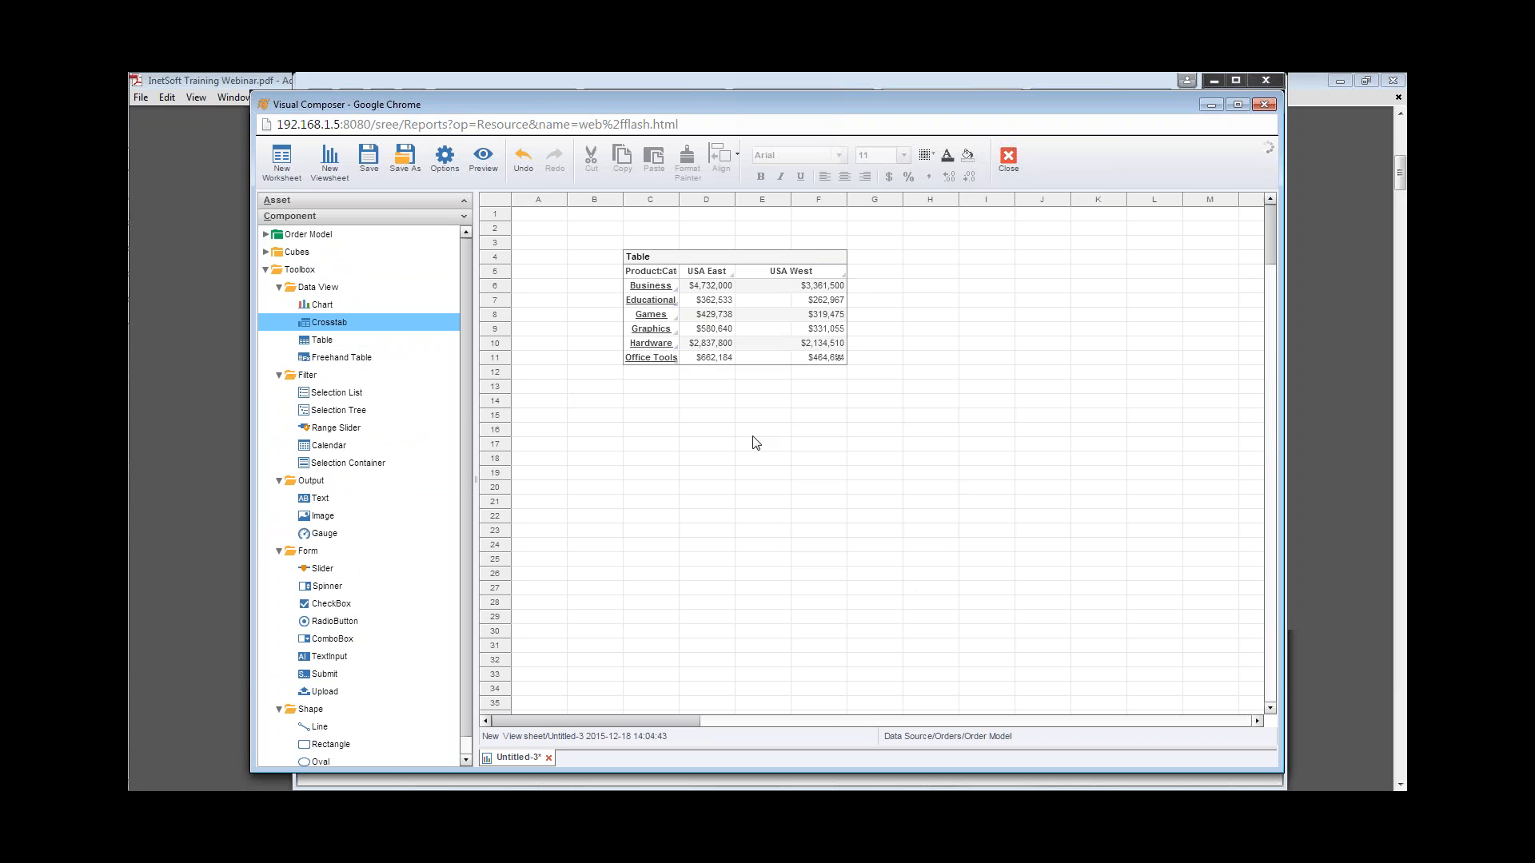
Examine the regional and weekday columns of the sample table in the training PDF, and return to Visual Composer.
{"action": "left_click", "coordinate": [226, 88]}
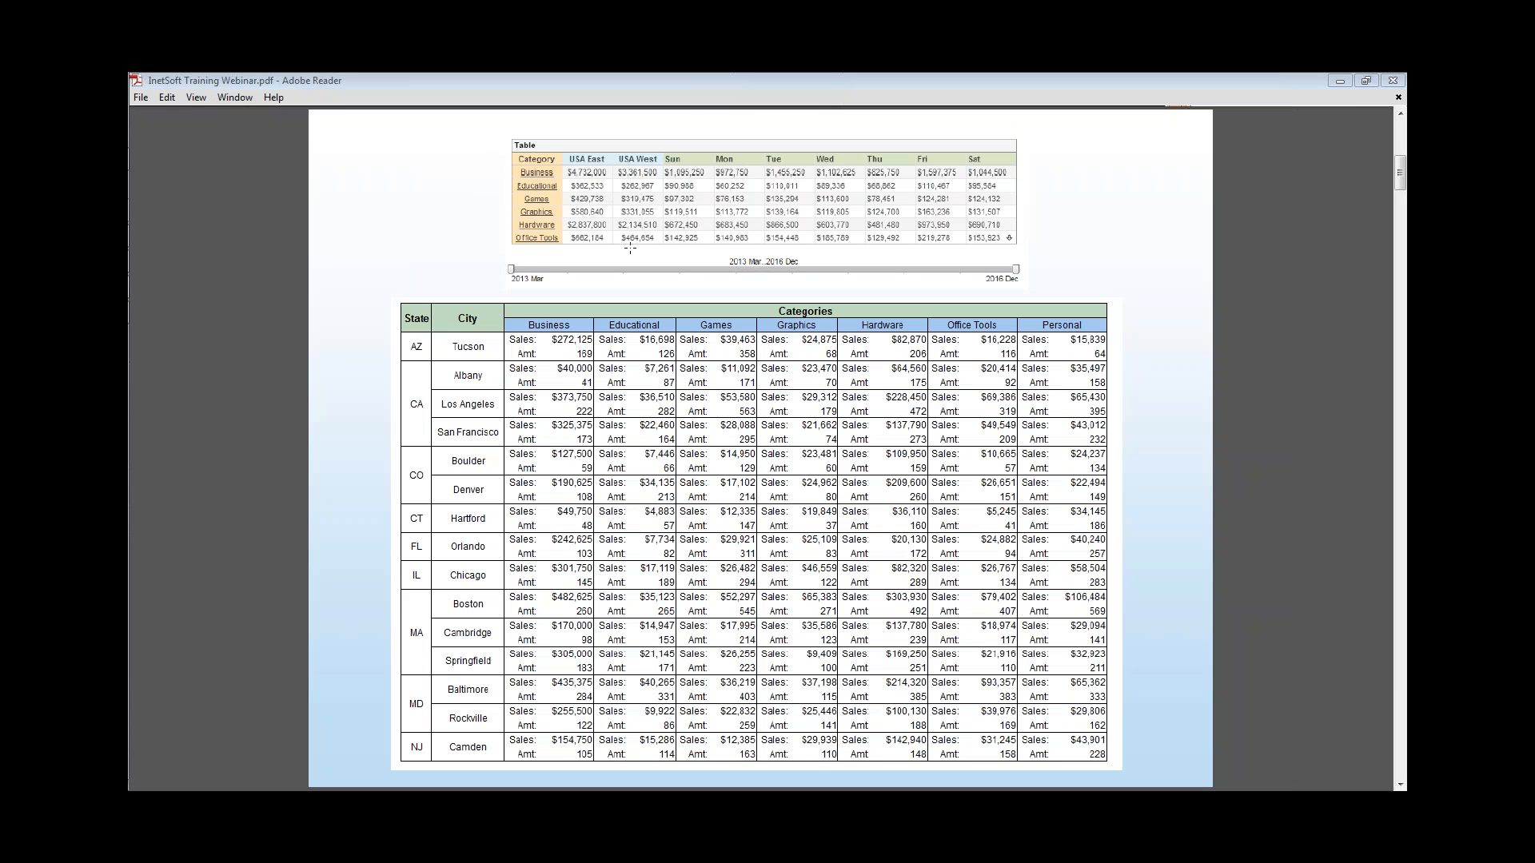
{"action": "left_click", "coordinate": [943, 170]}
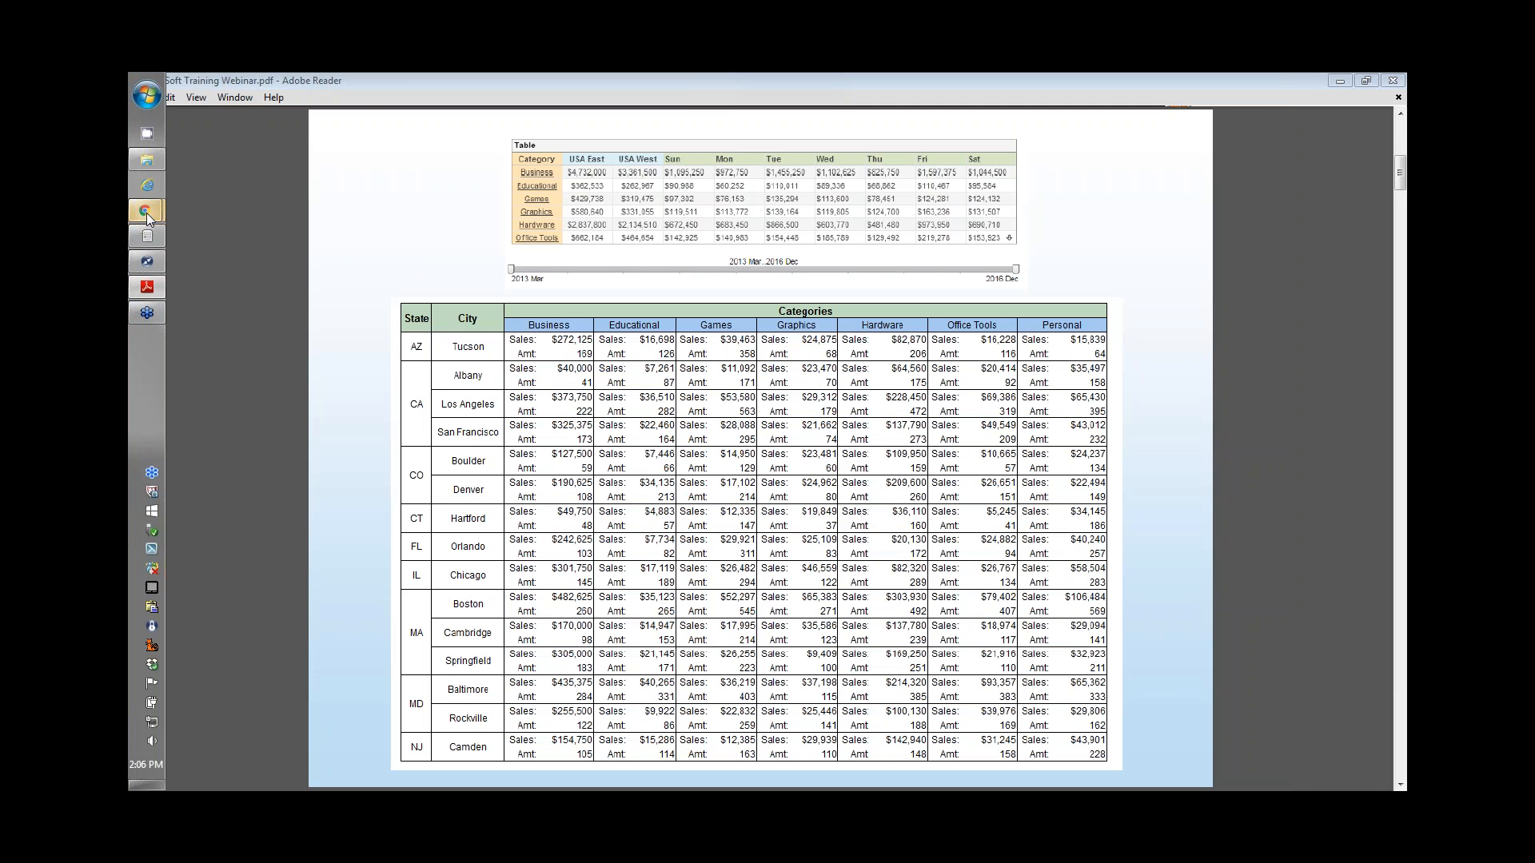
{"action": "mouse_move", "coordinate": [147, 210]}
{"action": "left_click", "coordinate": [249, 283]}
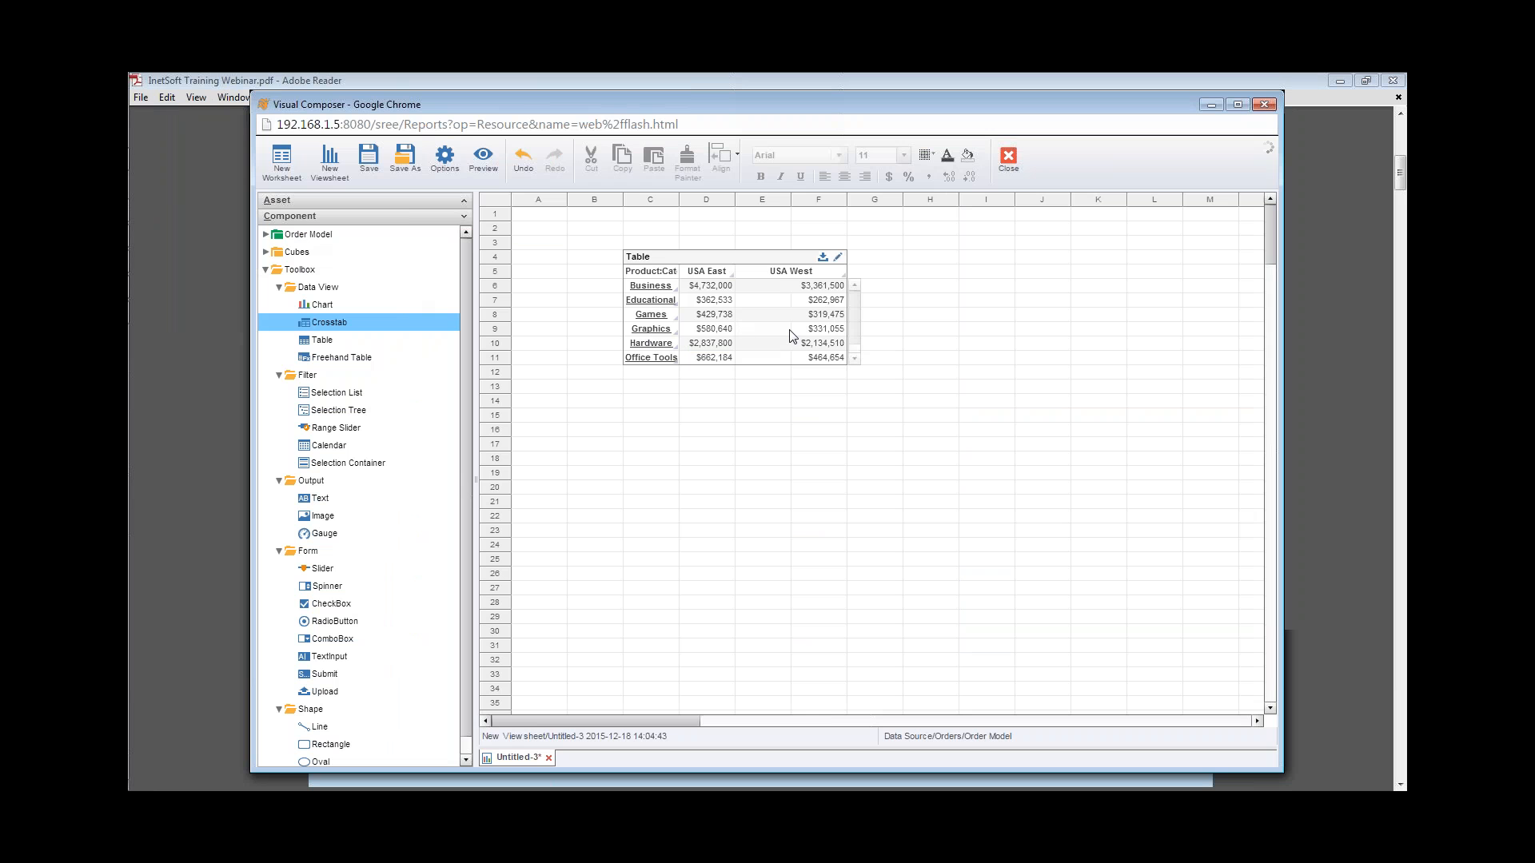
Try Order:Date as a second column header below Customer:Region, apply it, and widen the crosstab to about column J.
{"action": "left_click", "coordinate": [837, 258]}
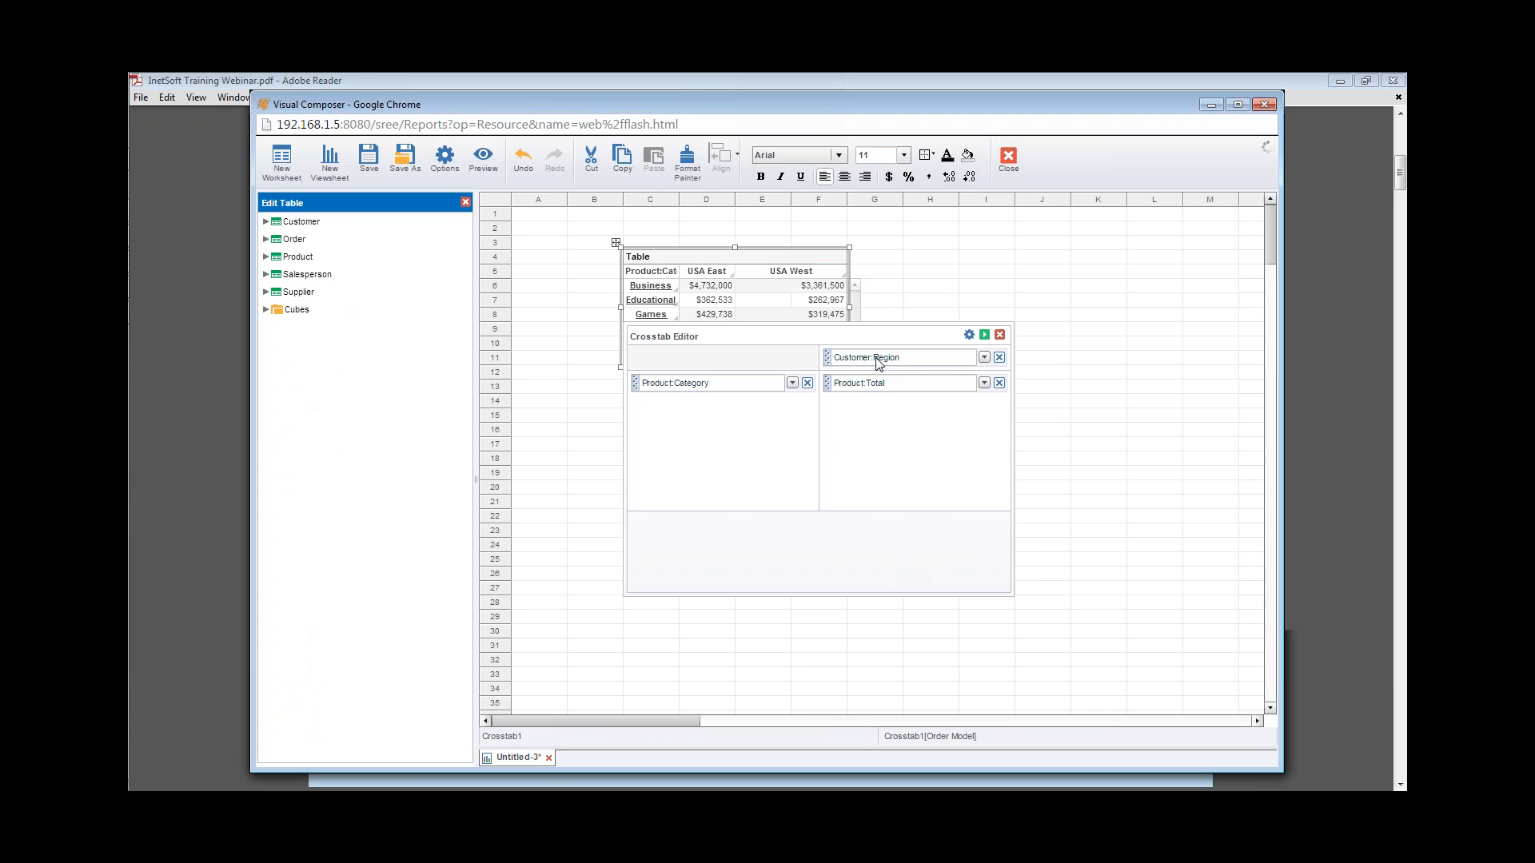
{"action": "left_click", "coordinate": [266, 239]}
{"action": "left_click", "coordinate": [279, 257]}
{"action": "left_click_drag", "start_coordinate": [330, 274], "coordinate": [899, 367]}
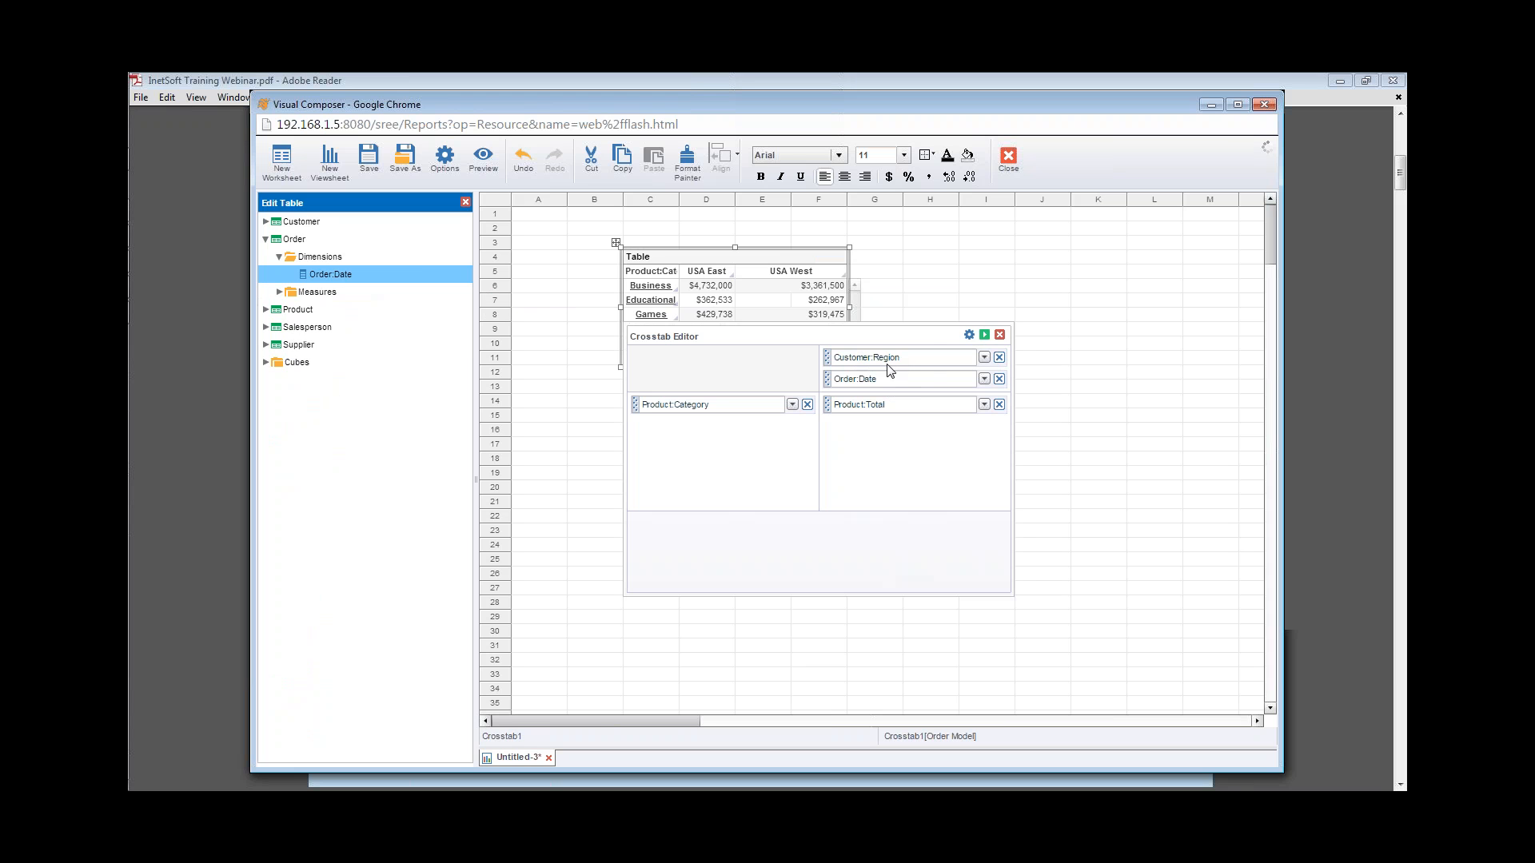
{"action": "left_click", "coordinate": [985, 334]}
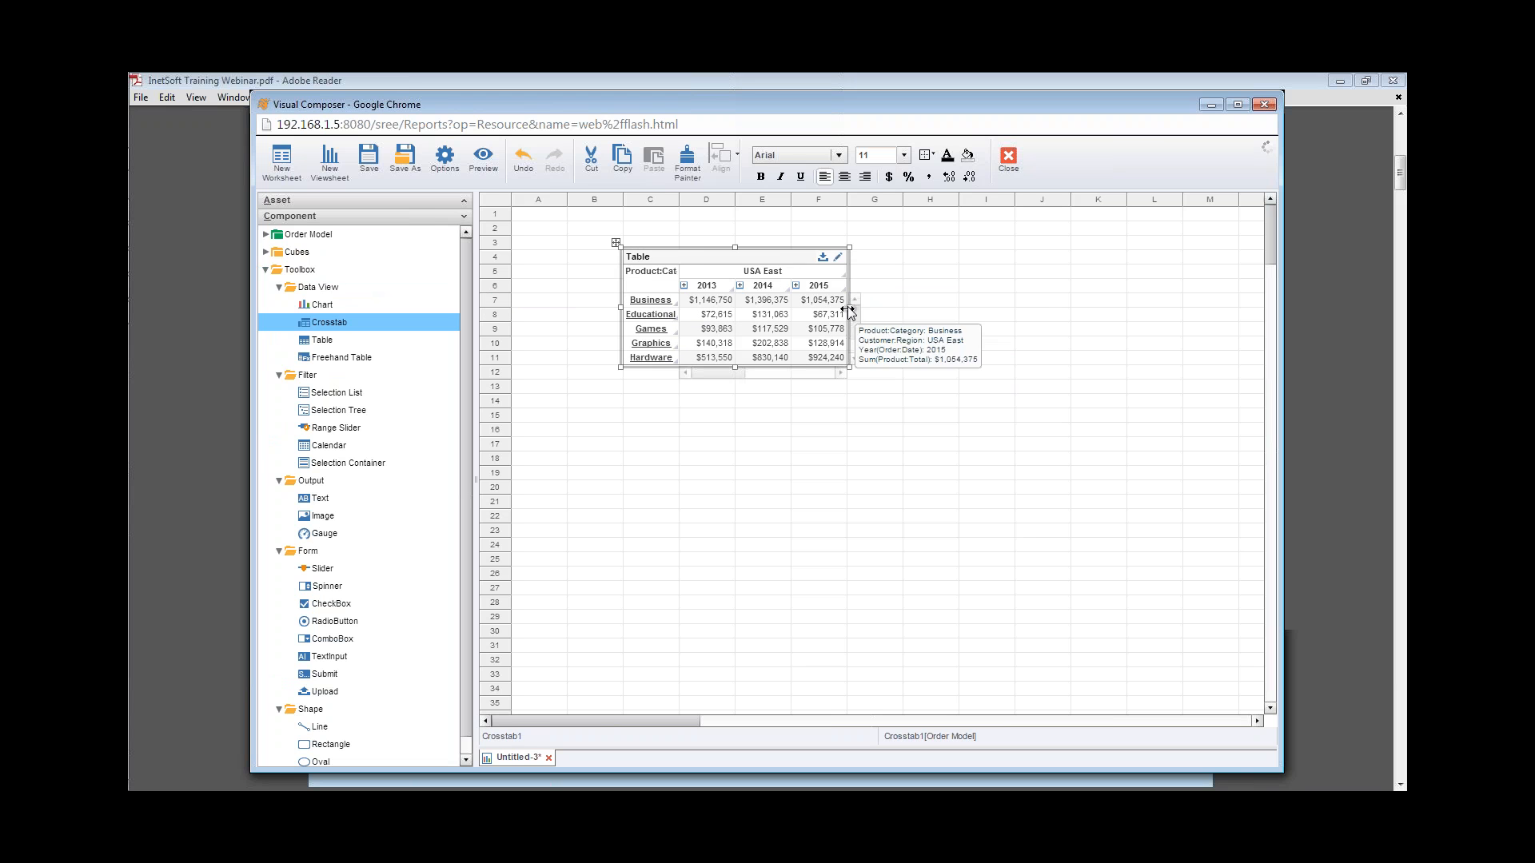
{"action": "left_click_drag", "start_coordinate": [848, 311], "coordinate": [1065, 308]}
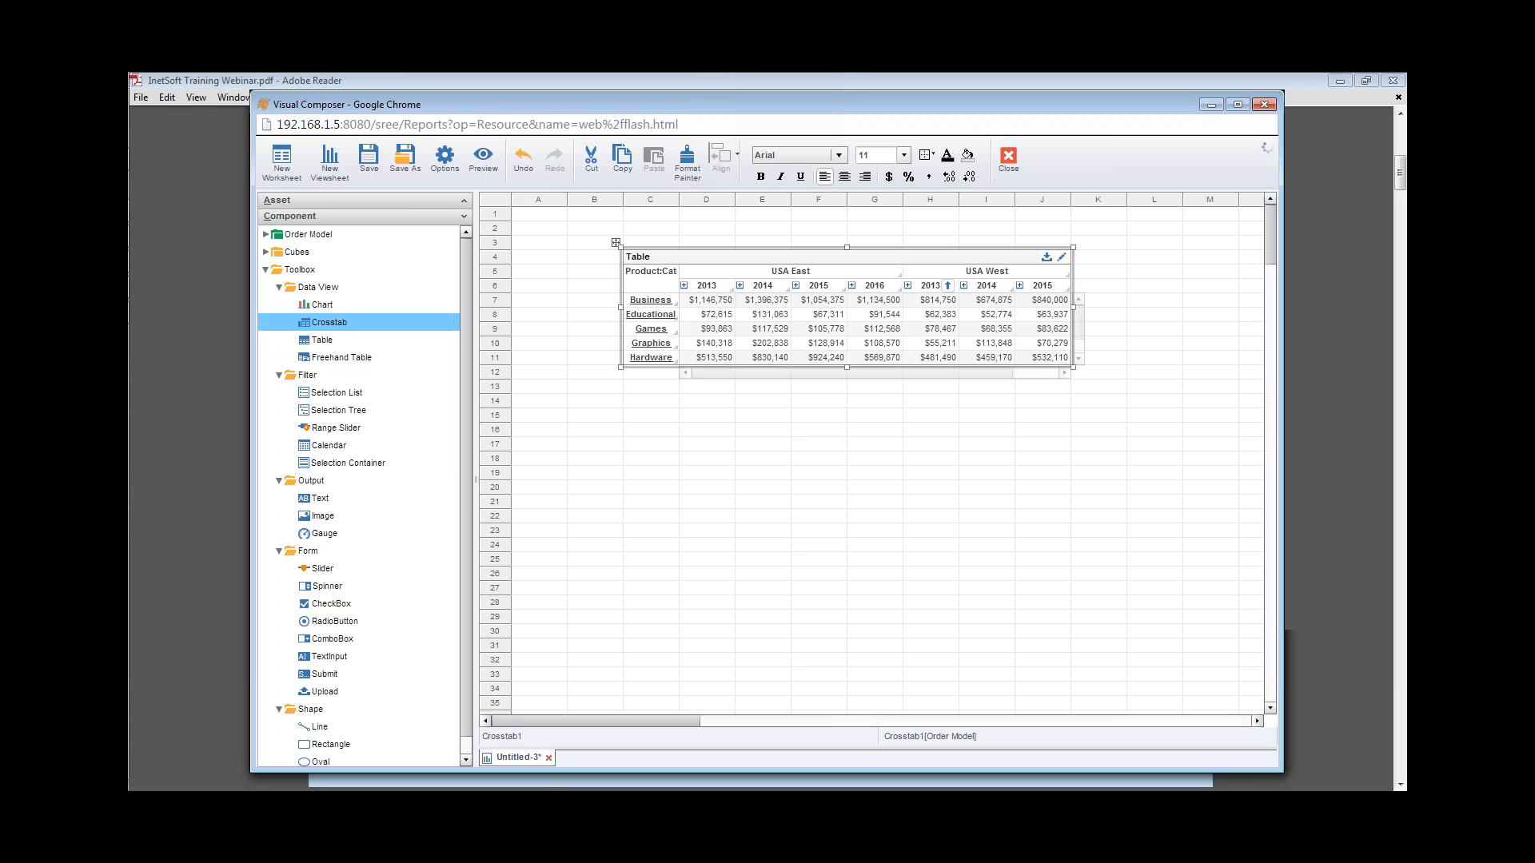
Try moving Order:Date above Customer:Region in the crosstab's column headers and apply the new order.
{"action": "left_click", "coordinate": [1062, 259]}
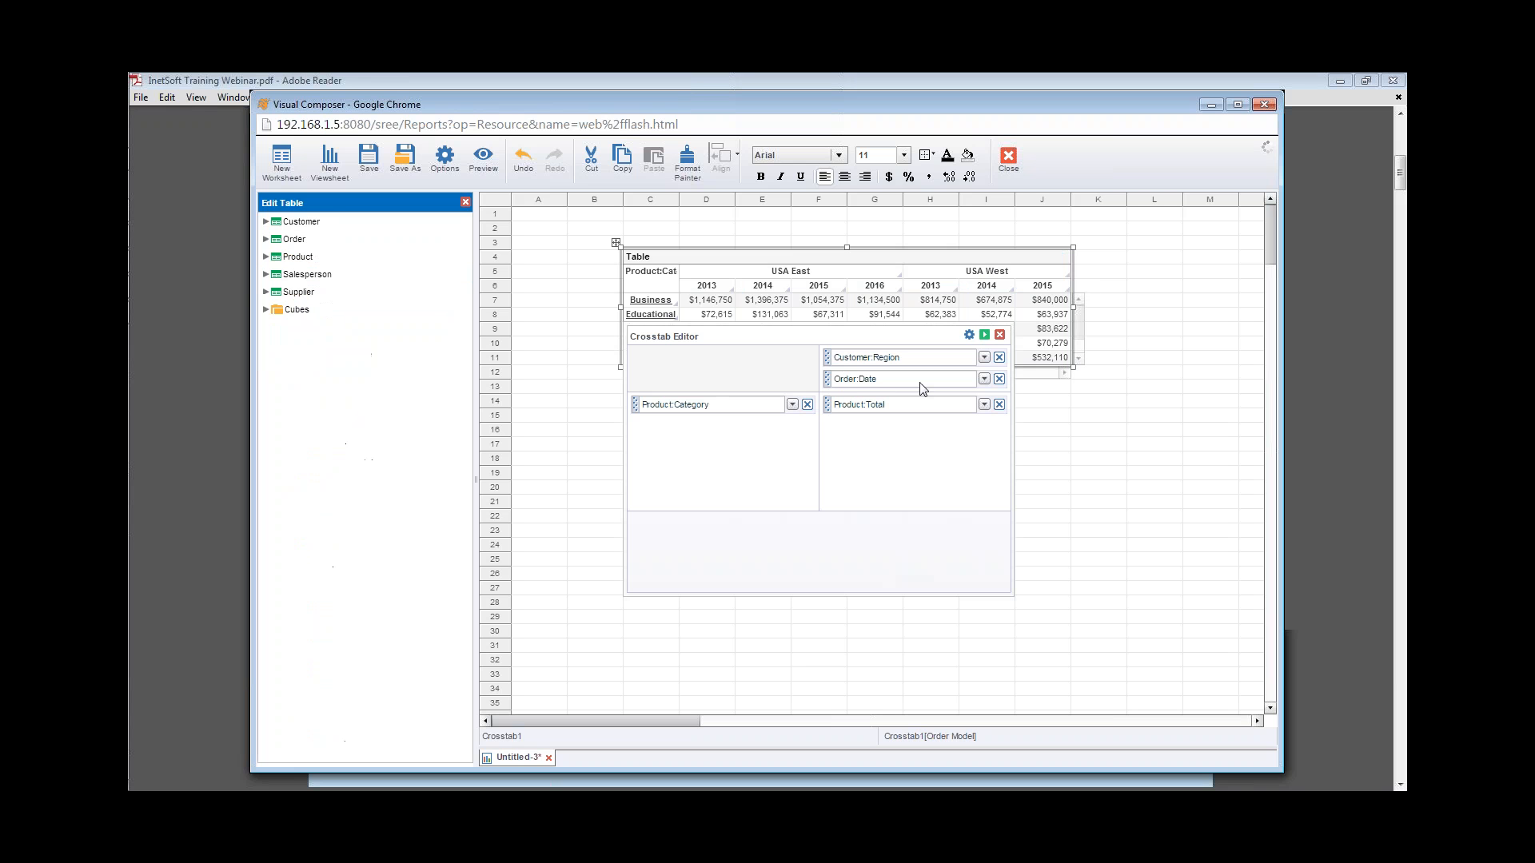
{"action": "left_click_drag", "start_coordinate": [870, 385], "coordinate": [879, 352]}
{"action": "left_click", "coordinate": [984, 334]}
{"action": "mouse_move", "coordinate": [736, 300]}
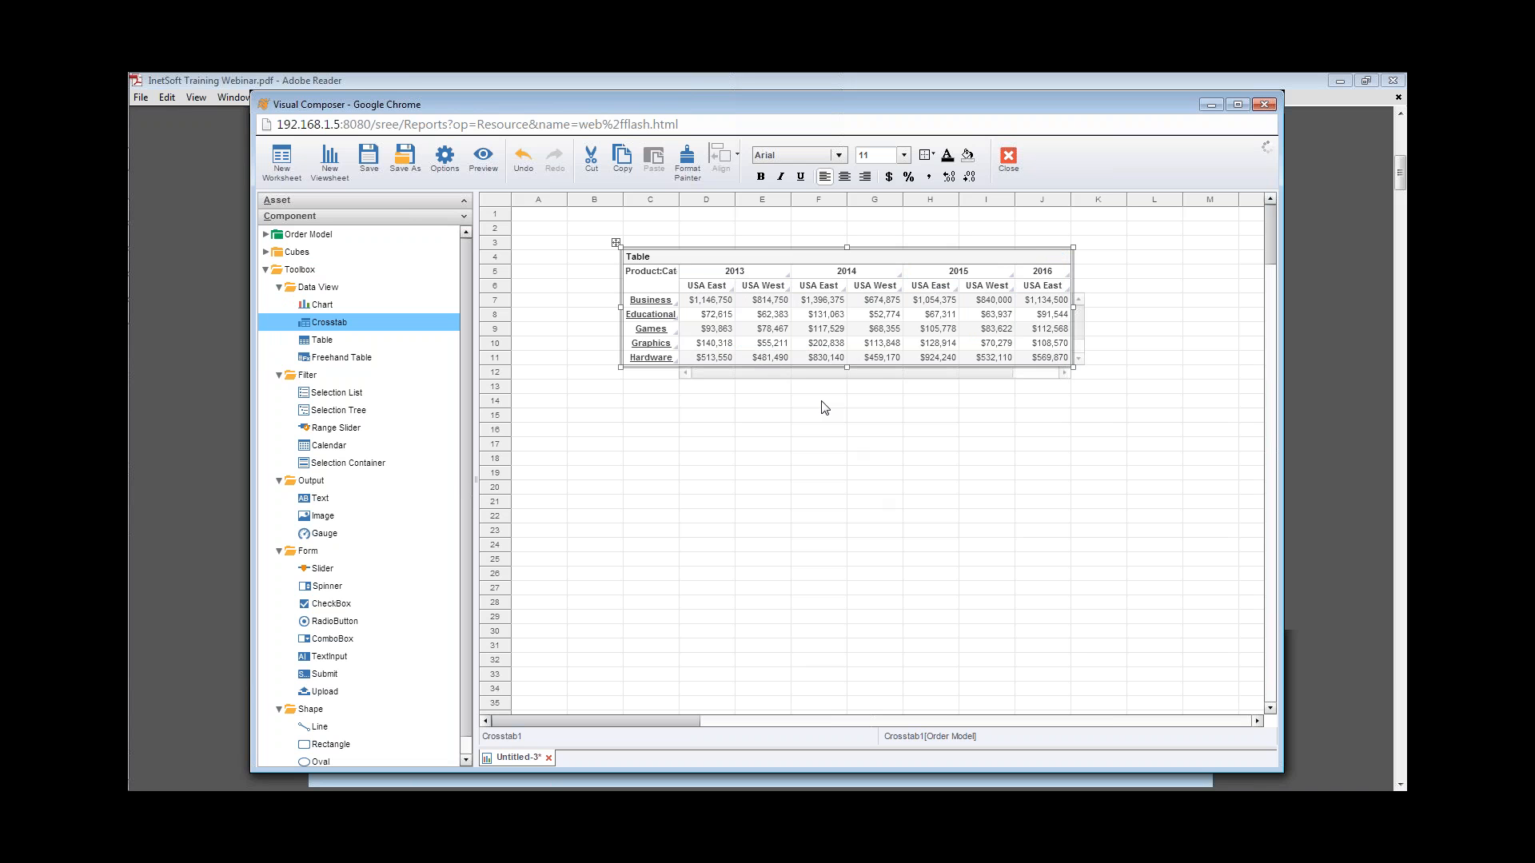
Look at the sample table in the training PDF again and return to Visual Composer.
{"action": "left_click", "coordinate": [163, 238]}
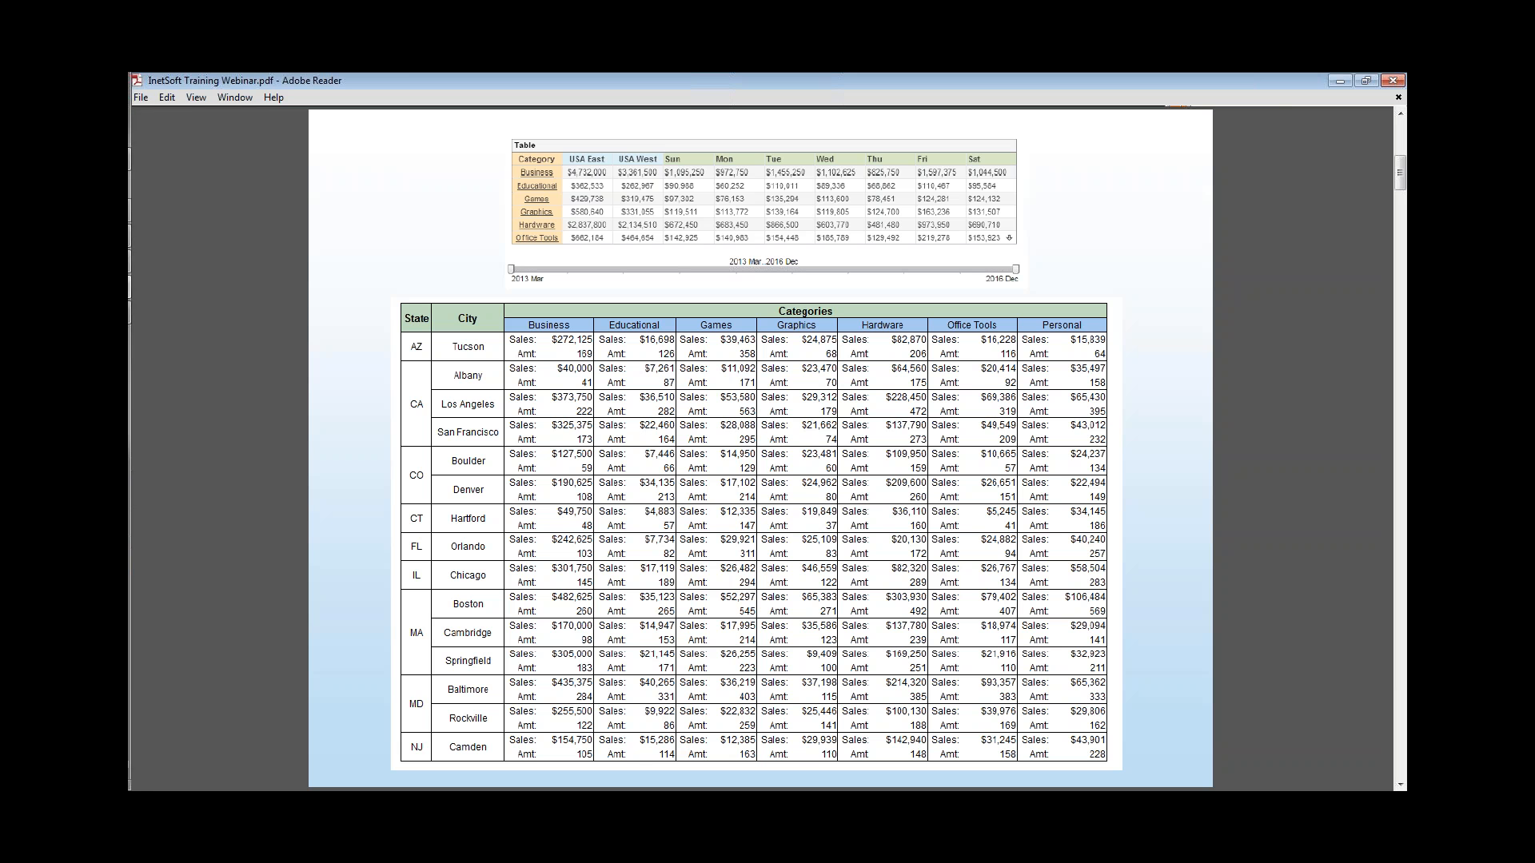
{"action": "mouse_move", "coordinate": [145, 210]}
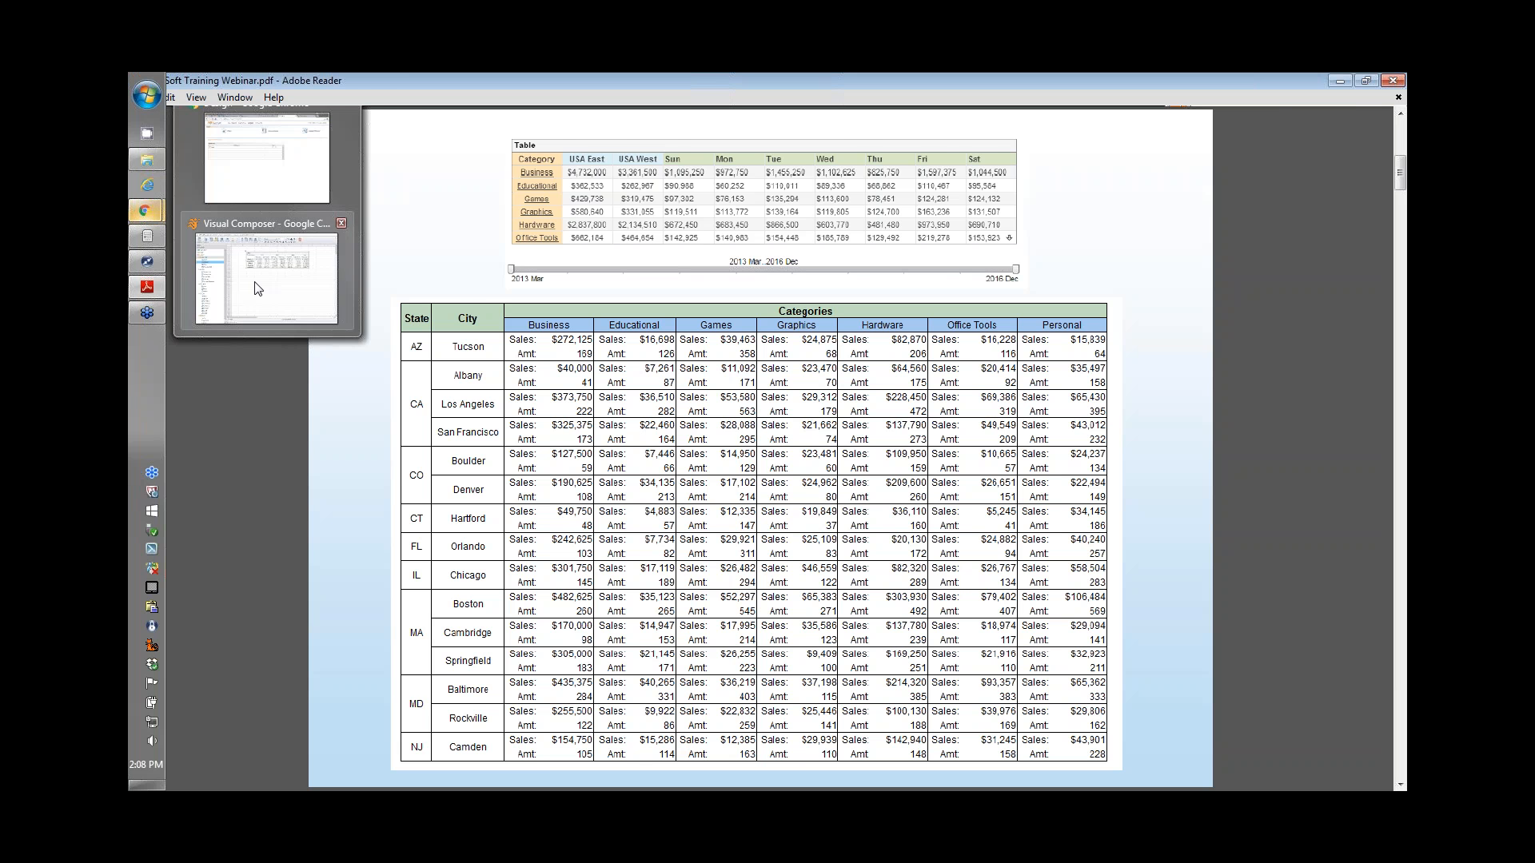
{"action": "left_click", "coordinate": [231, 254]}
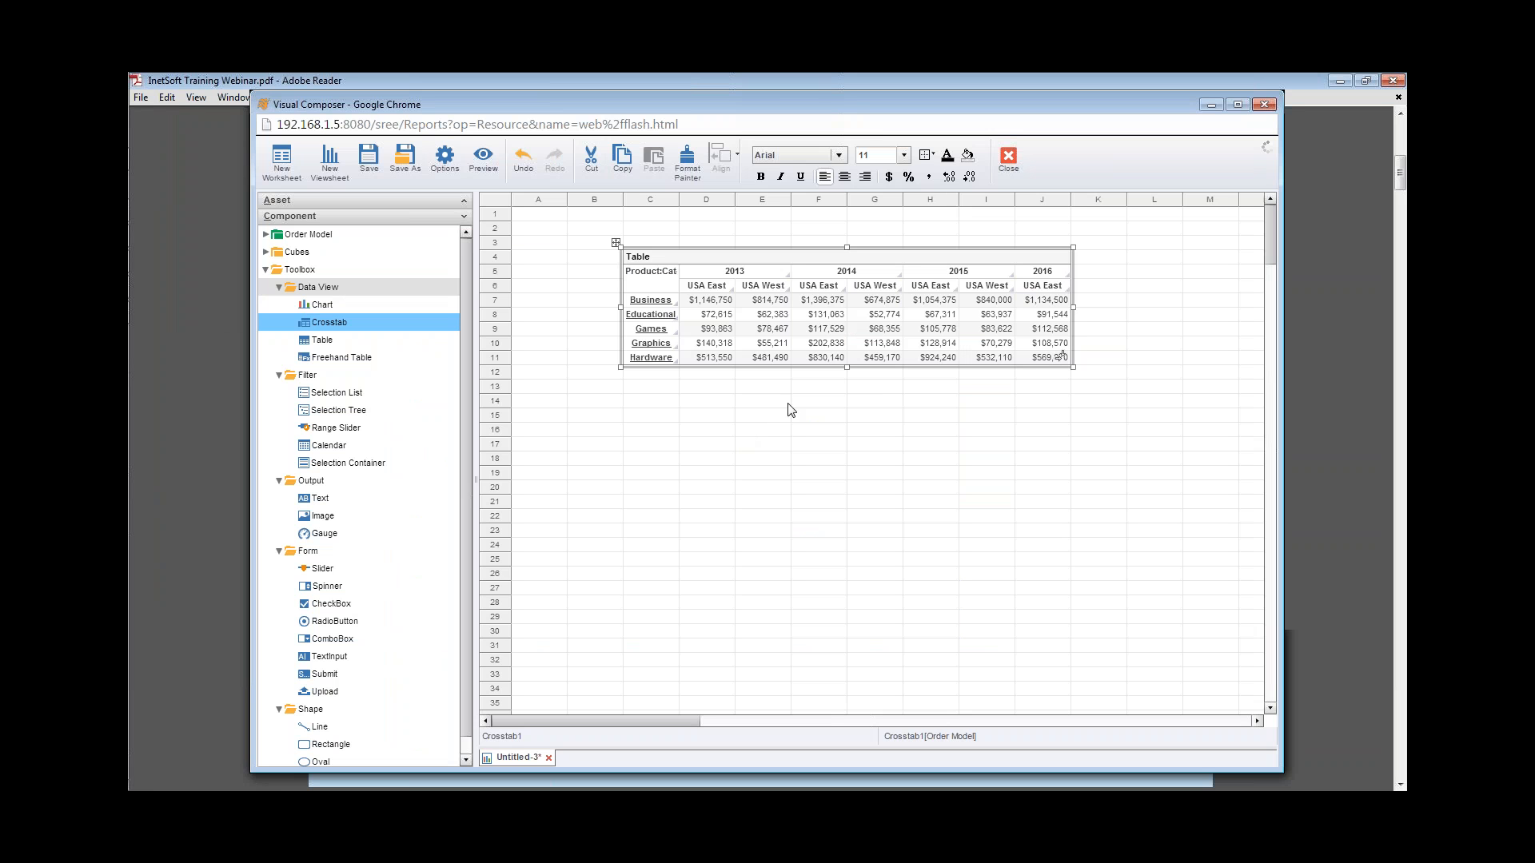
Remove Order:Date from the crosstab's column headers, apply the layout, and narrow the table to end at column E.
{"action": "left_click", "coordinate": [1061, 258]}
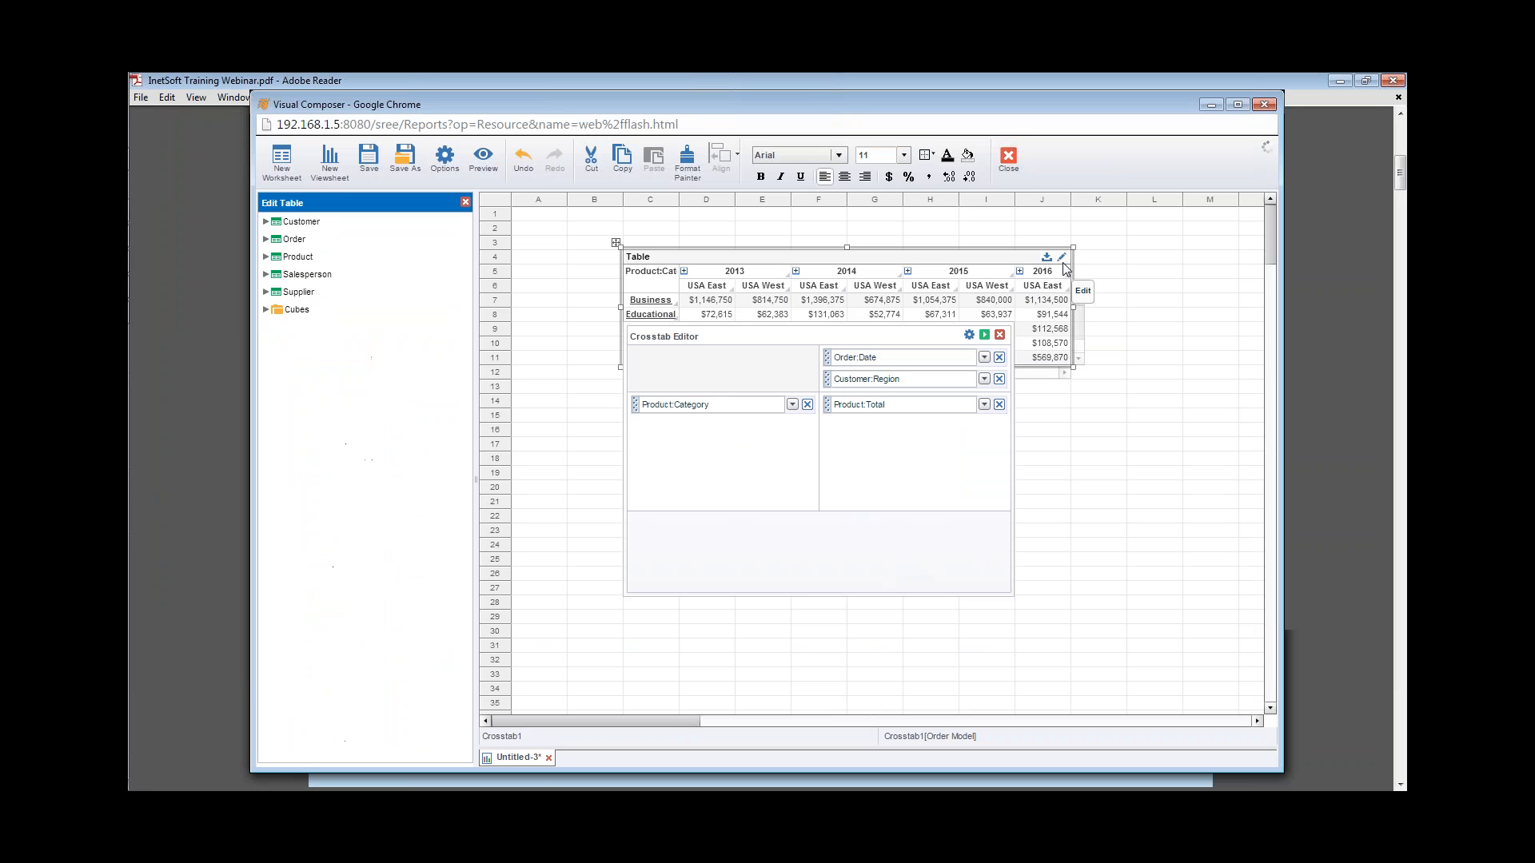
{"action": "left_click", "coordinate": [999, 358]}
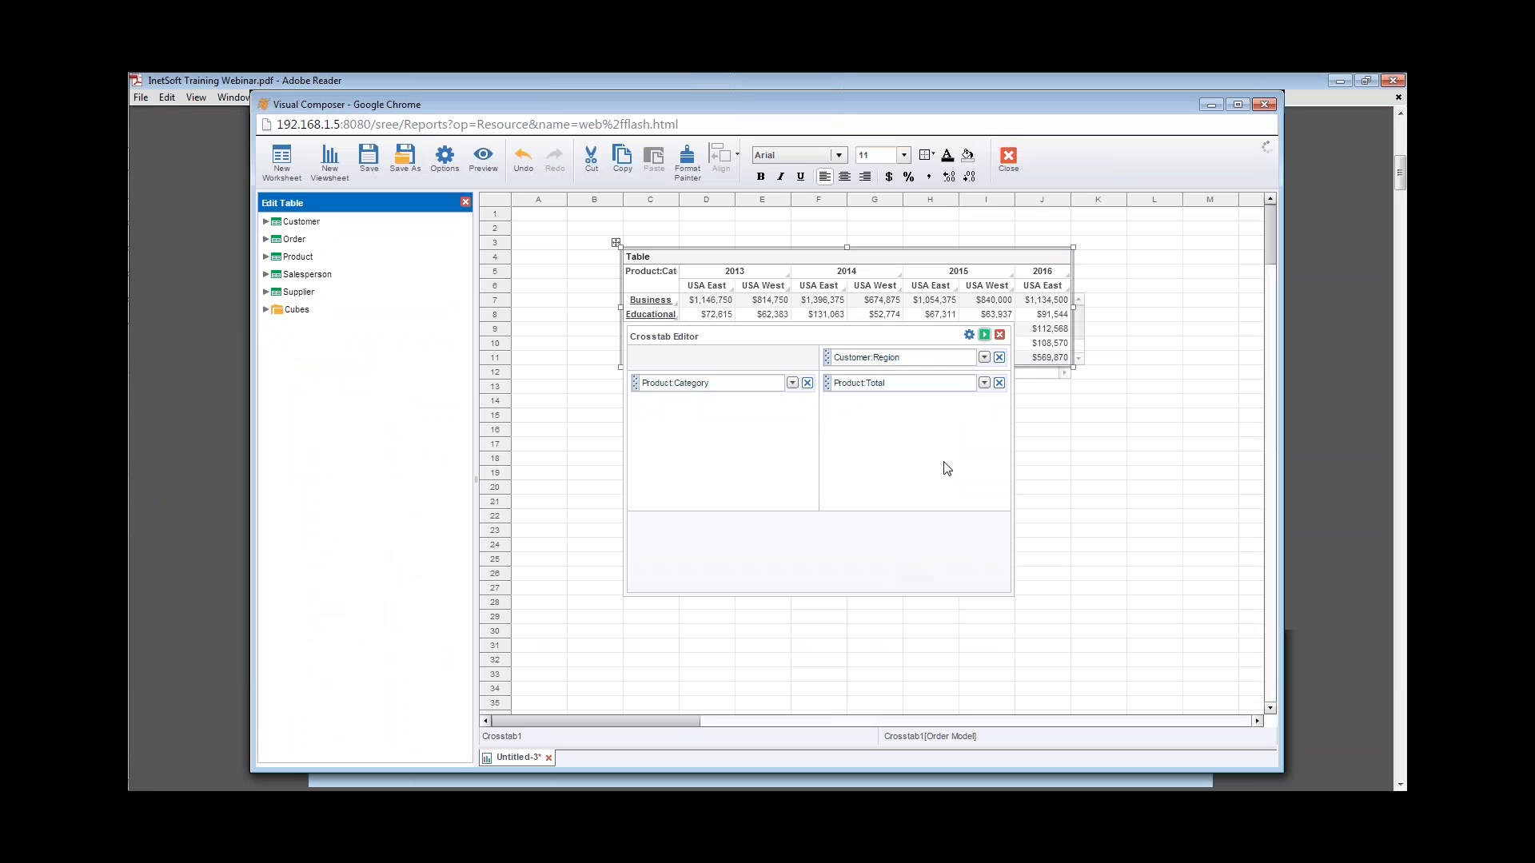
{"action": "left_click", "coordinate": [985, 335]}
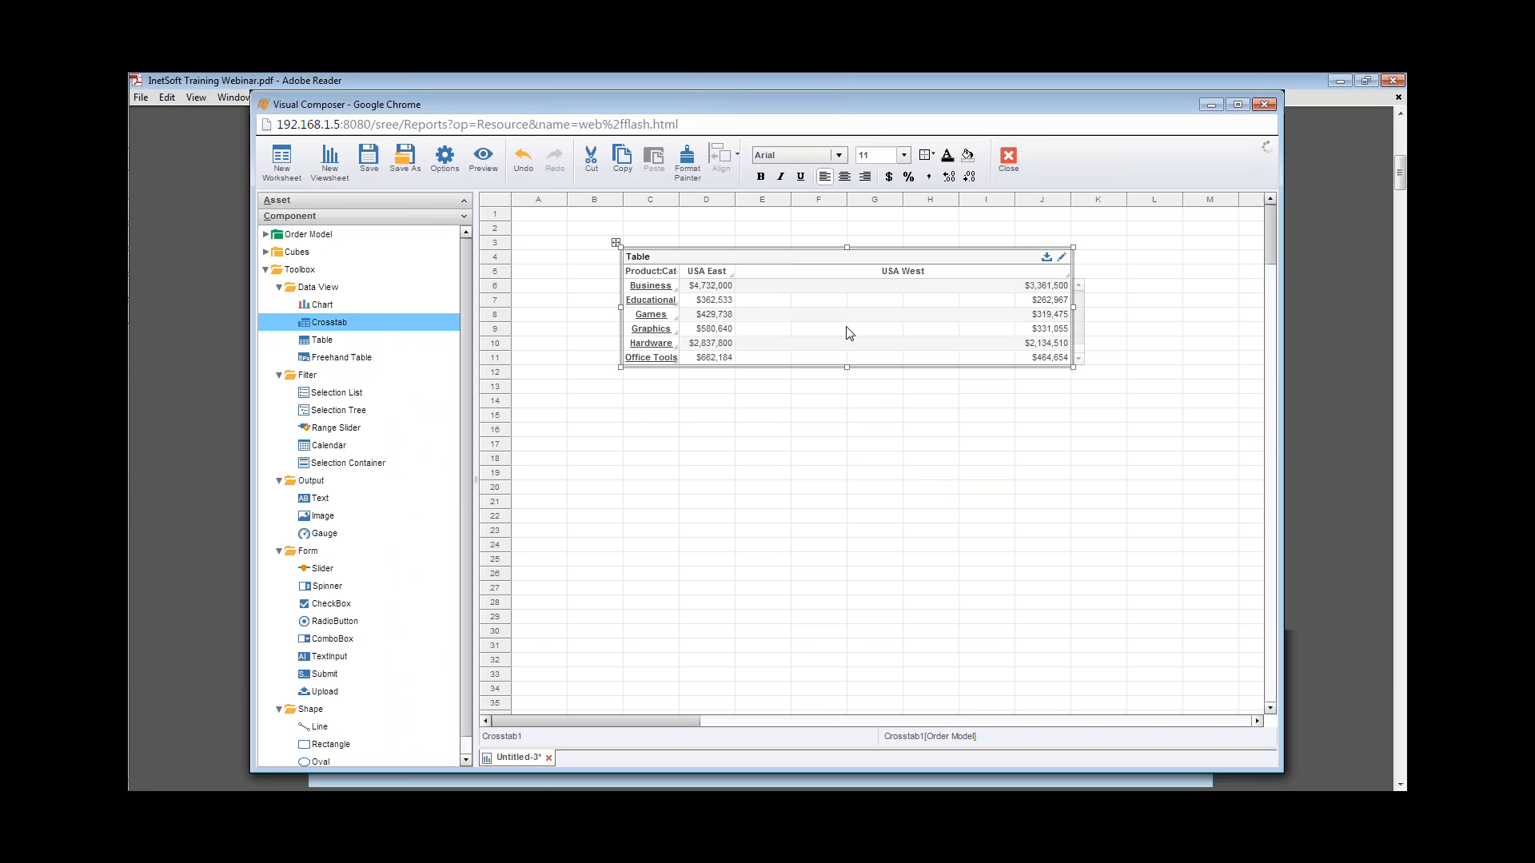
{"action": "mouse_move", "coordinate": [819, 322]}
{"action": "left_click_drag", "start_coordinate": [1073, 307], "coordinate": [793, 313]}
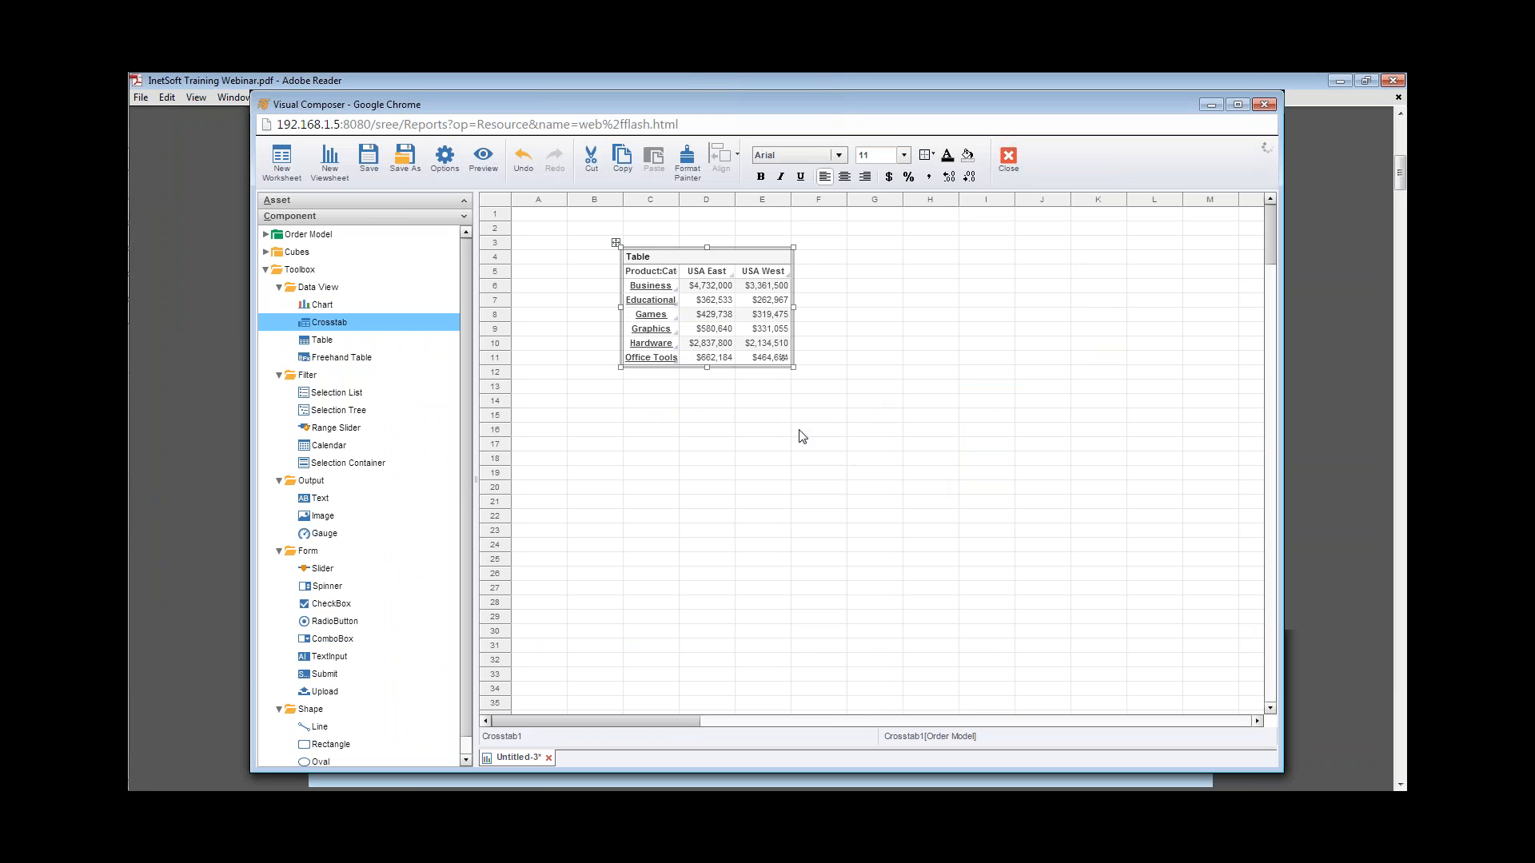
Convert the crosstab to a freehand table.
{"action": "right_click", "coordinate": [672, 260]}
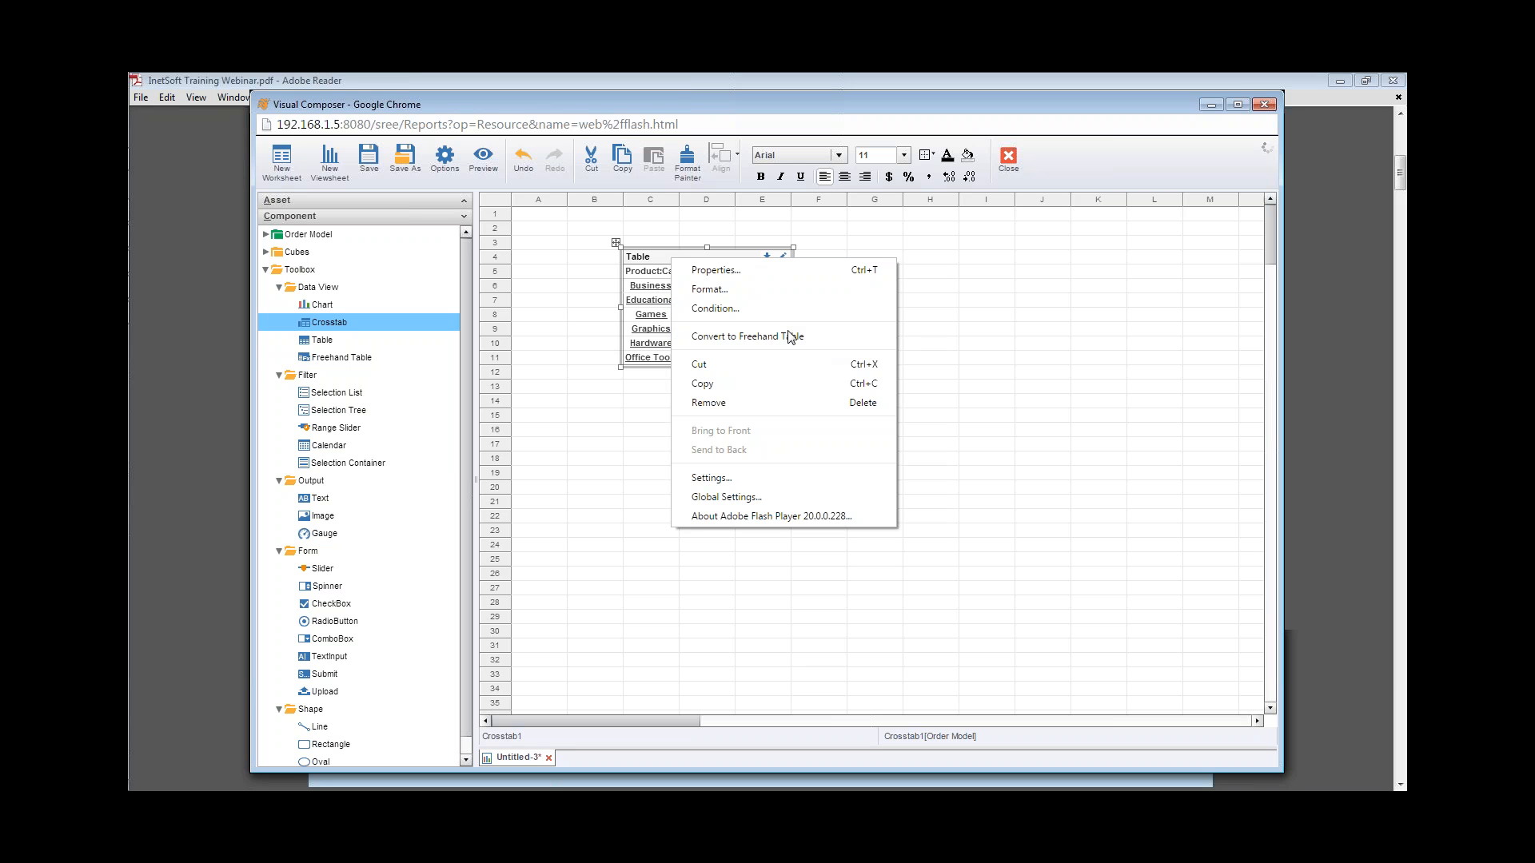
{"action": "left_click", "coordinate": [824, 337]}
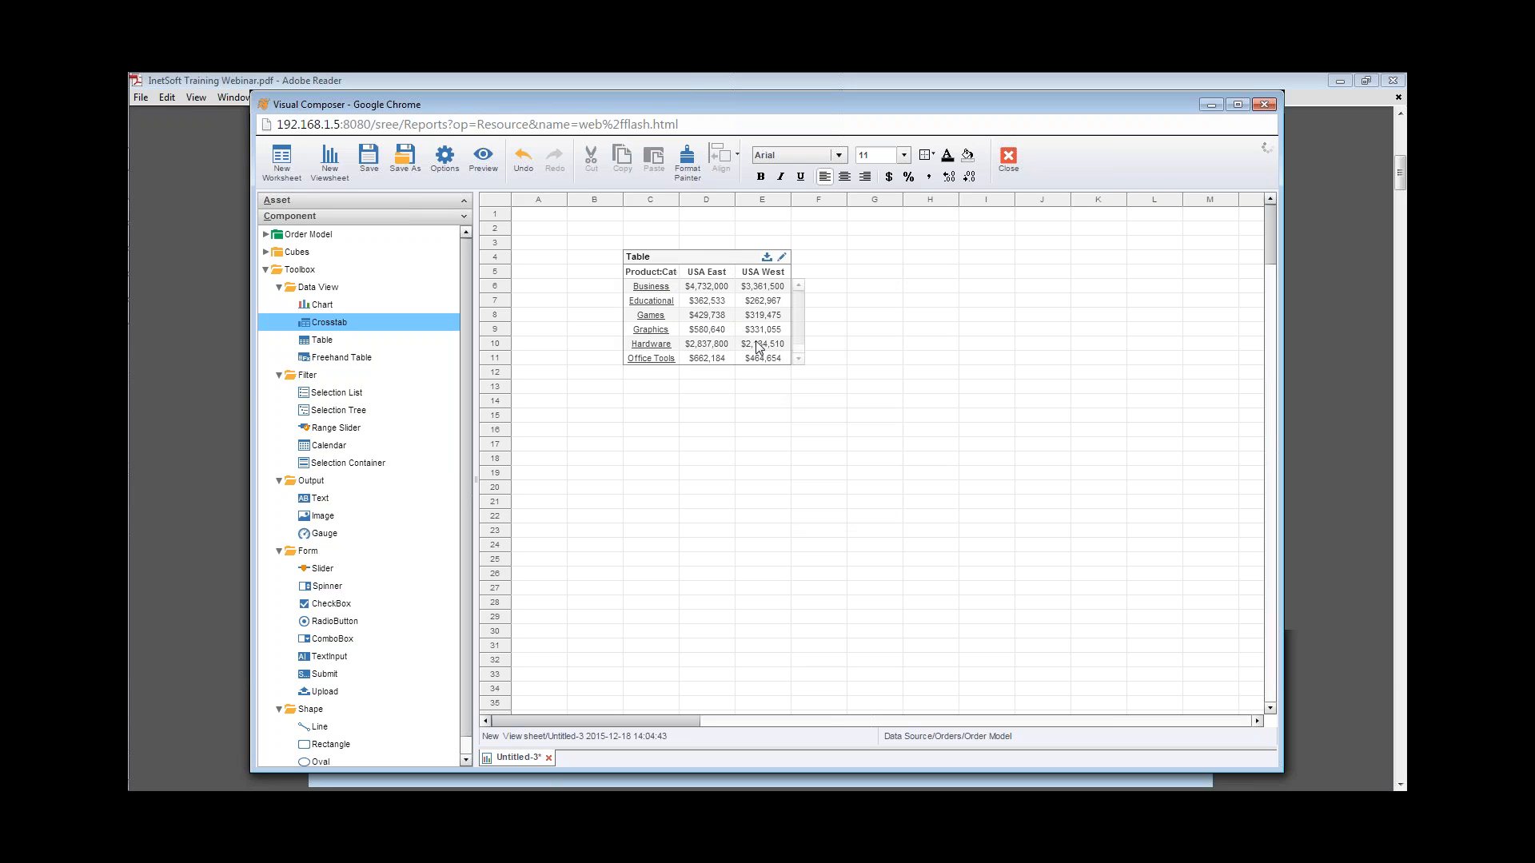
Open the freehand table's editor and append a column after the Customer:Region column.
{"action": "left_click", "coordinate": [783, 257]}
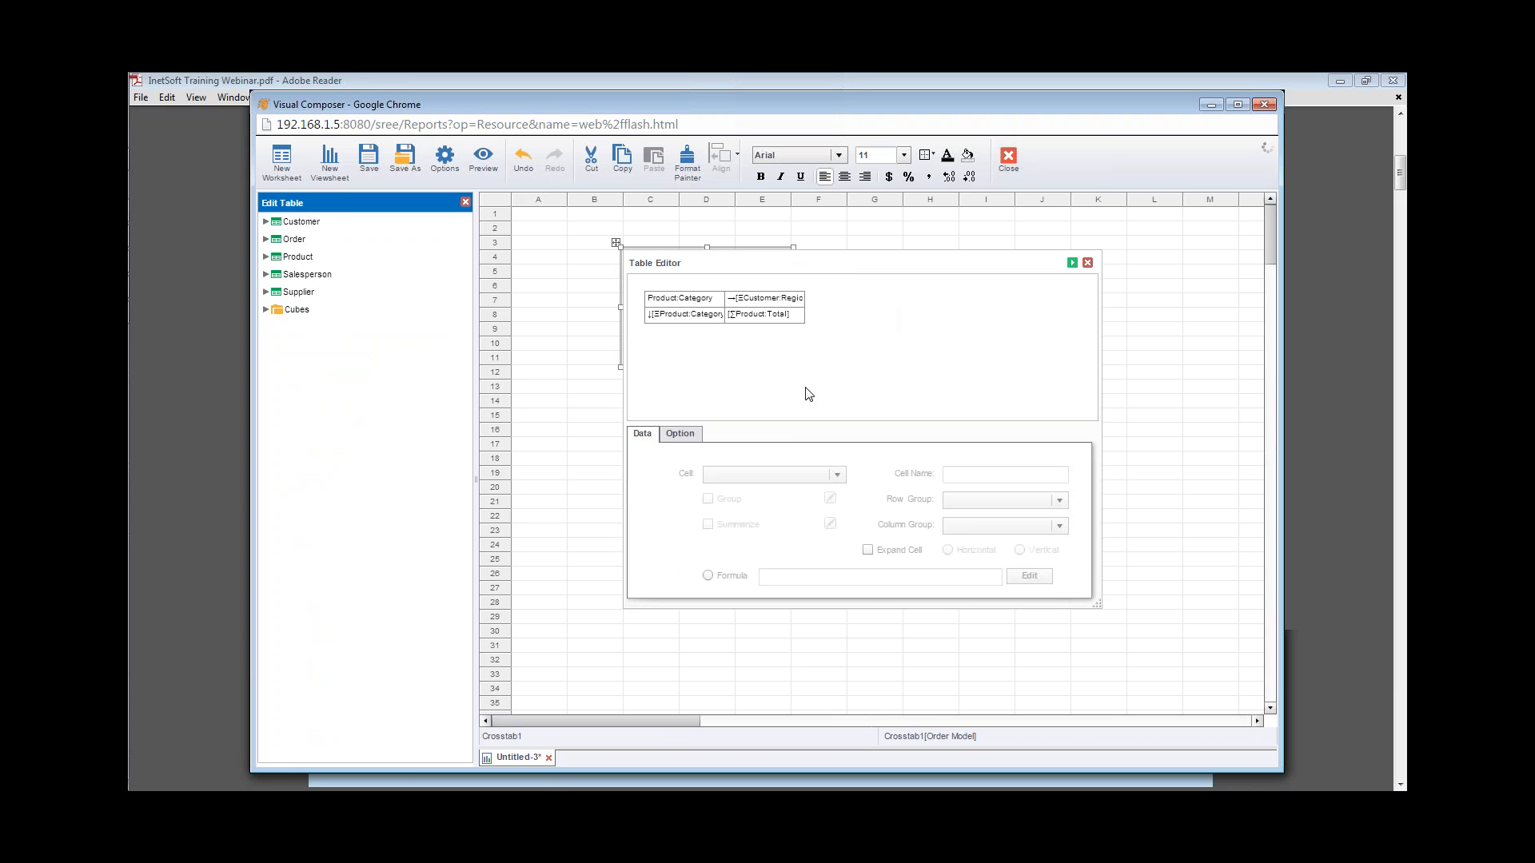
{"action": "left_click", "coordinate": [767, 300]}
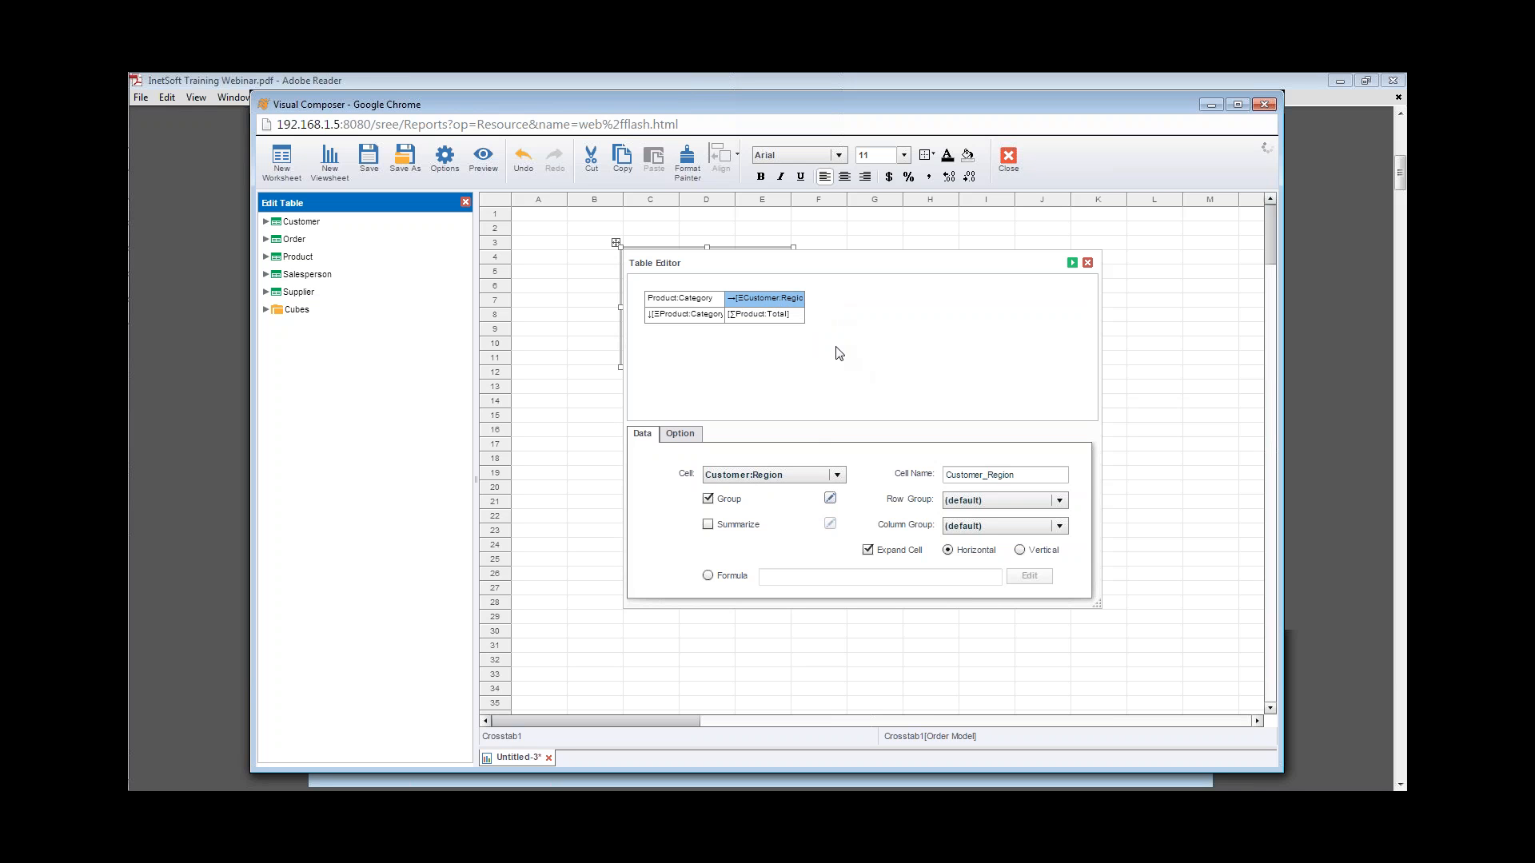
{"action": "right_click", "coordinate": [799, 303]}
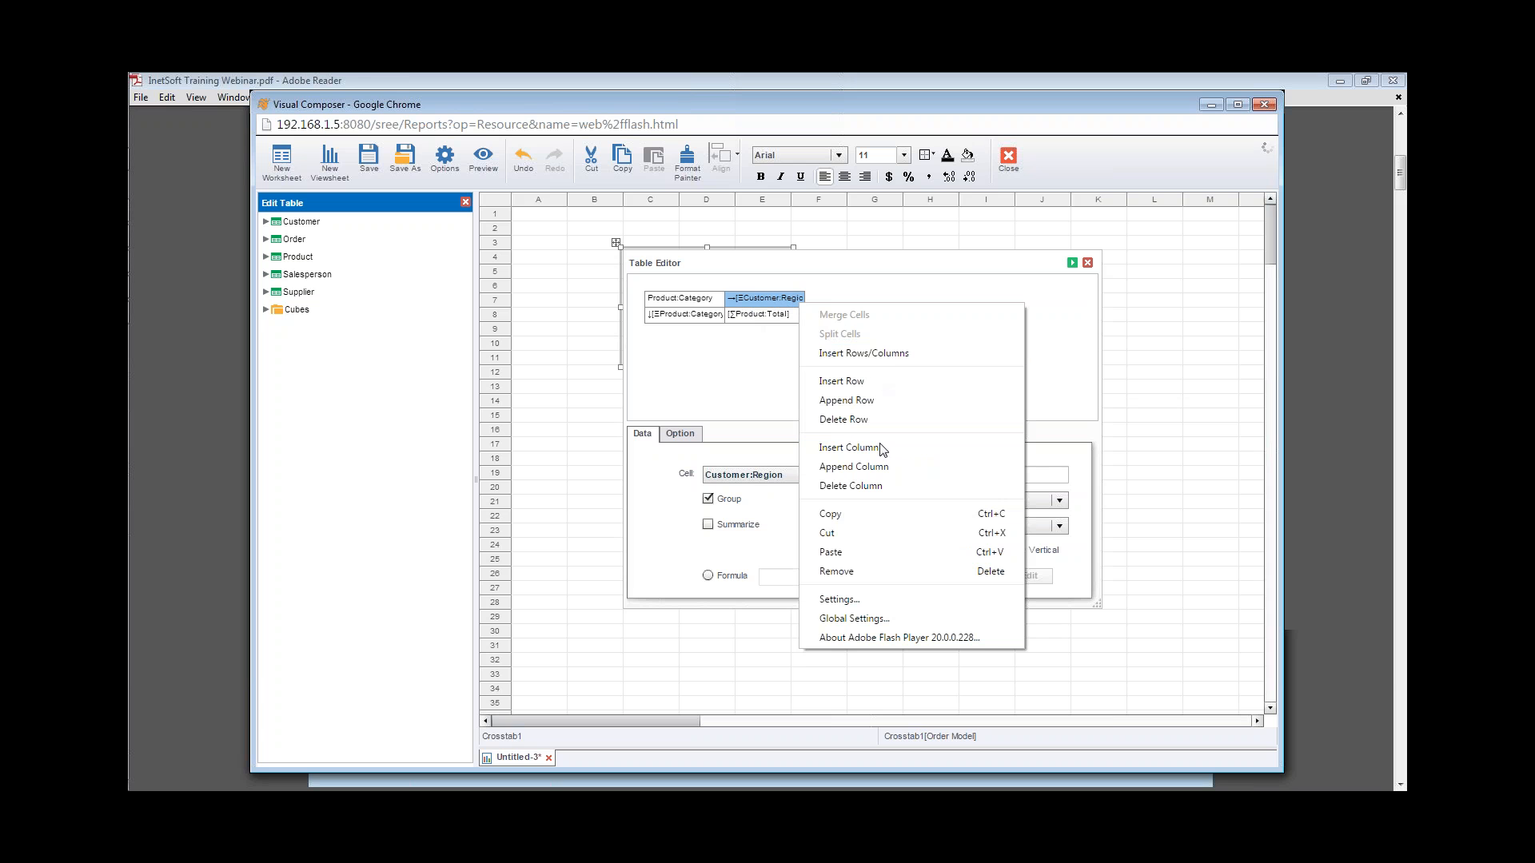
{"action": "left_click", "coordinate": [902, 470]}
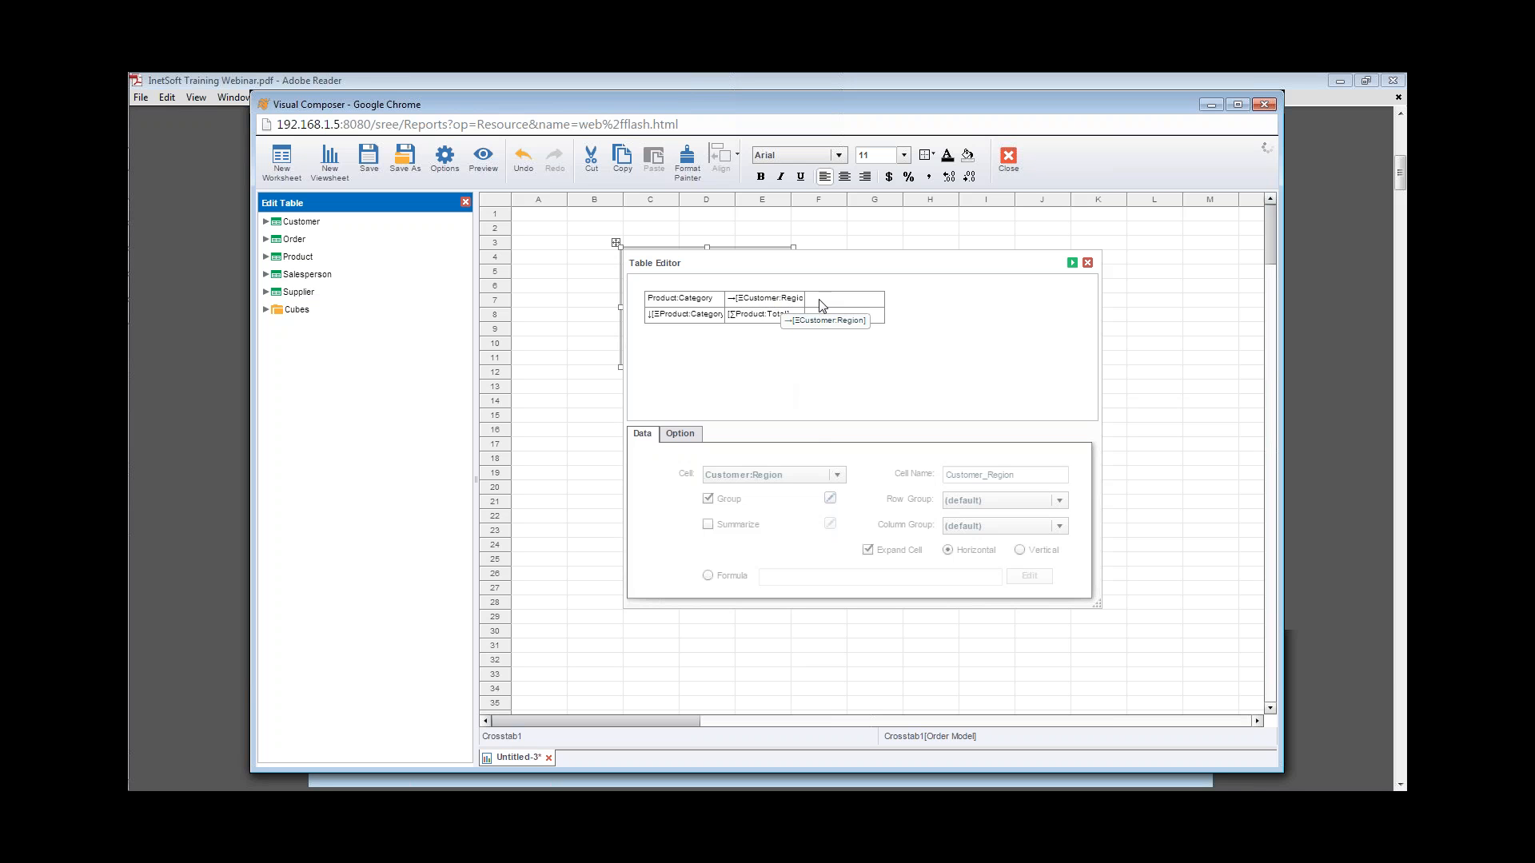
Bind Order:Date to the header cell of the appended column and set the cell to expand horizontally.
{"action": "left_click", "coordinate": [855, 300]}
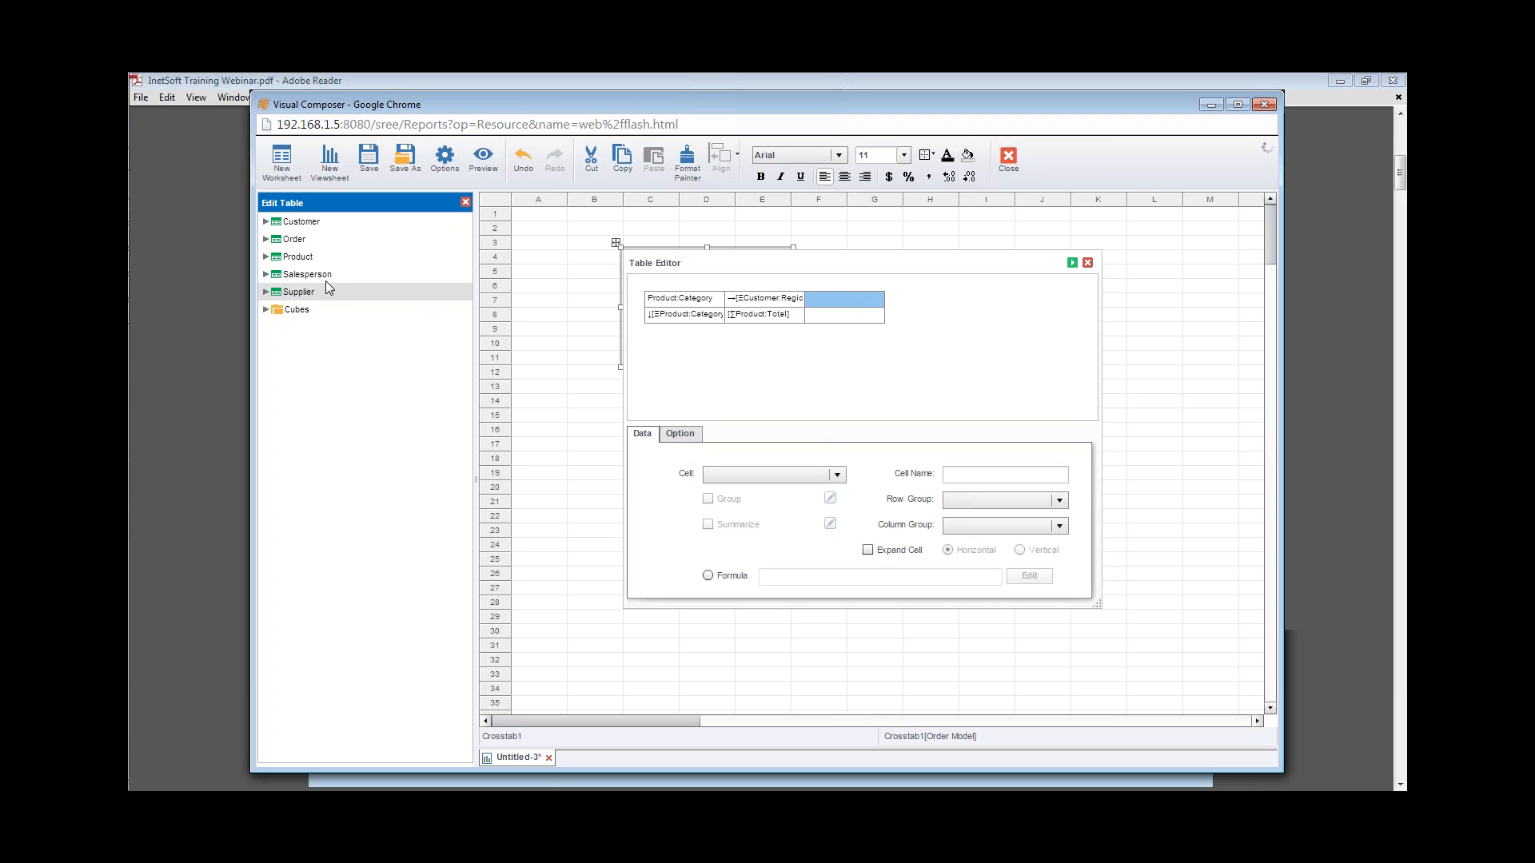
{"action": "left_click", "coordinate": [266, 239]}
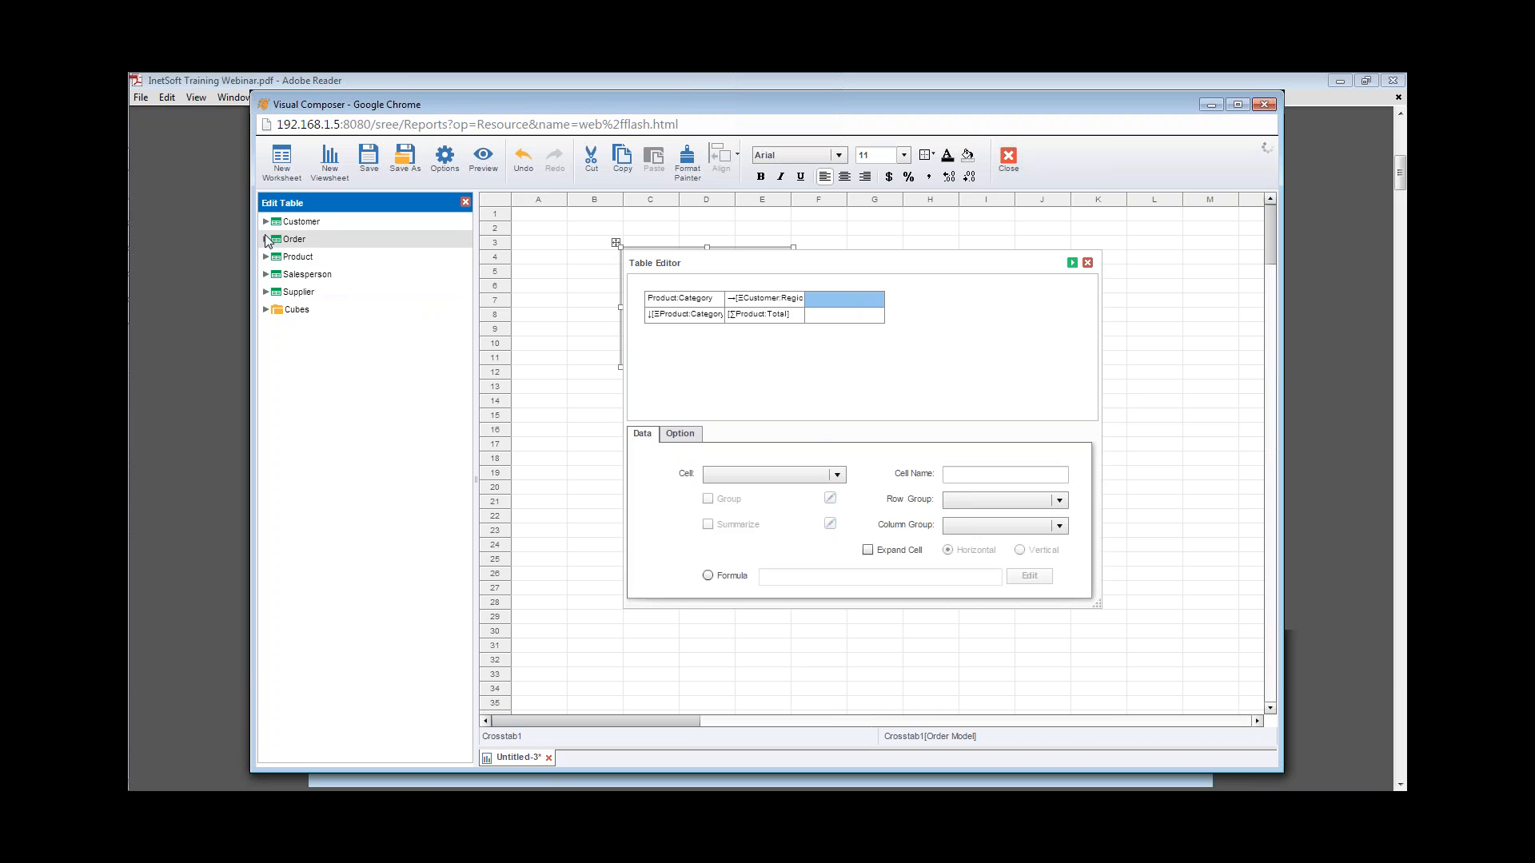
{"action": "left_click", "coordinate": [279, 257]}
{"action": "left_click_drag", "start_coordinate": [361, 278], "coordinate": [846, 304]}
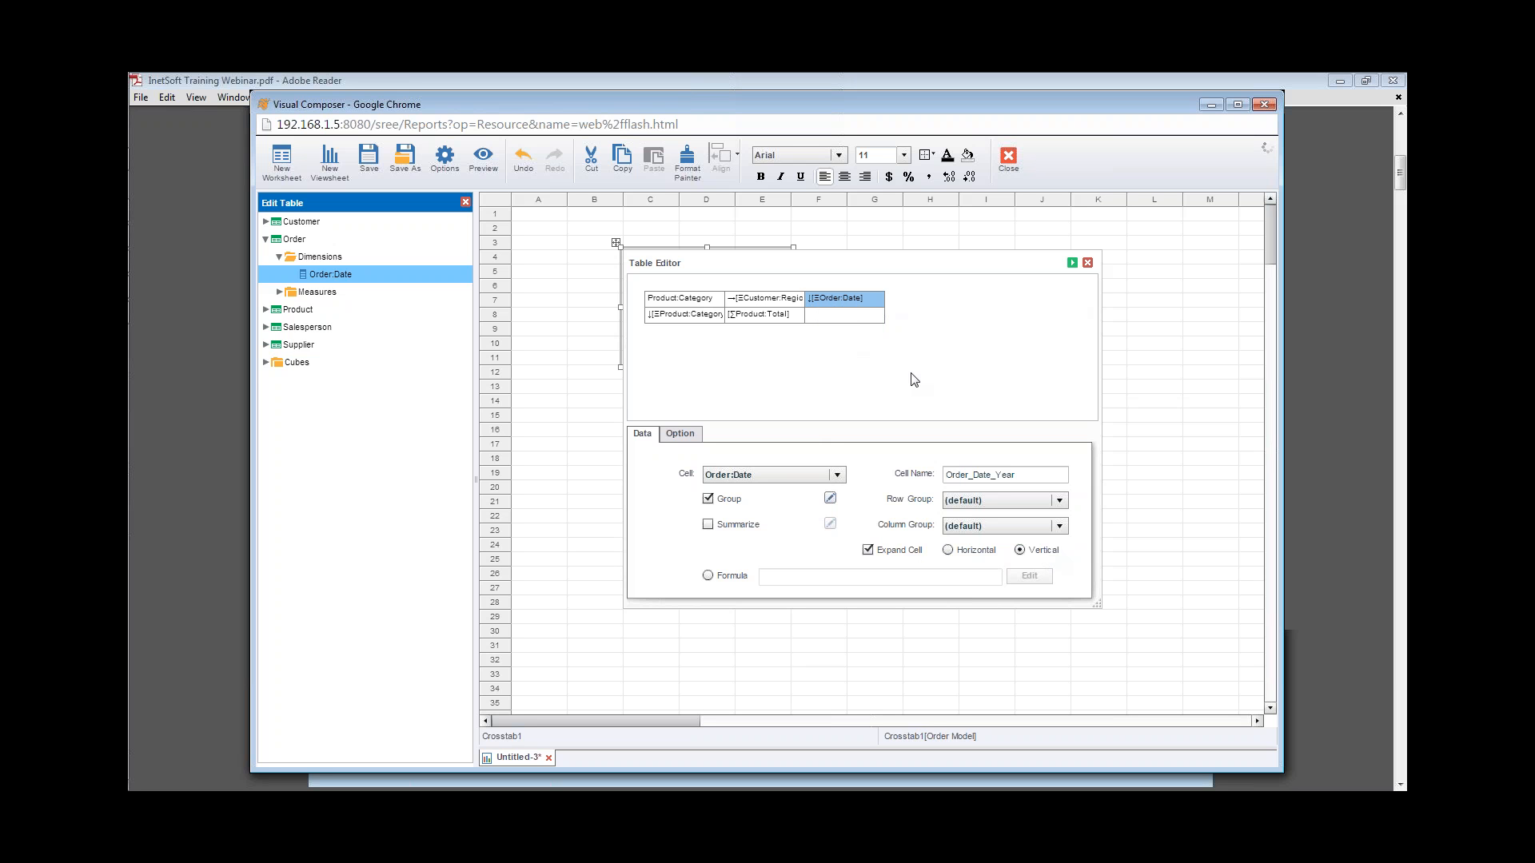
{"action": "left_click", "coordinate": [948, 551]}
Set the grouping level of the Order:Date cell to Day of Week.
{"action": "left_click", "coordinate": [830, 499]}
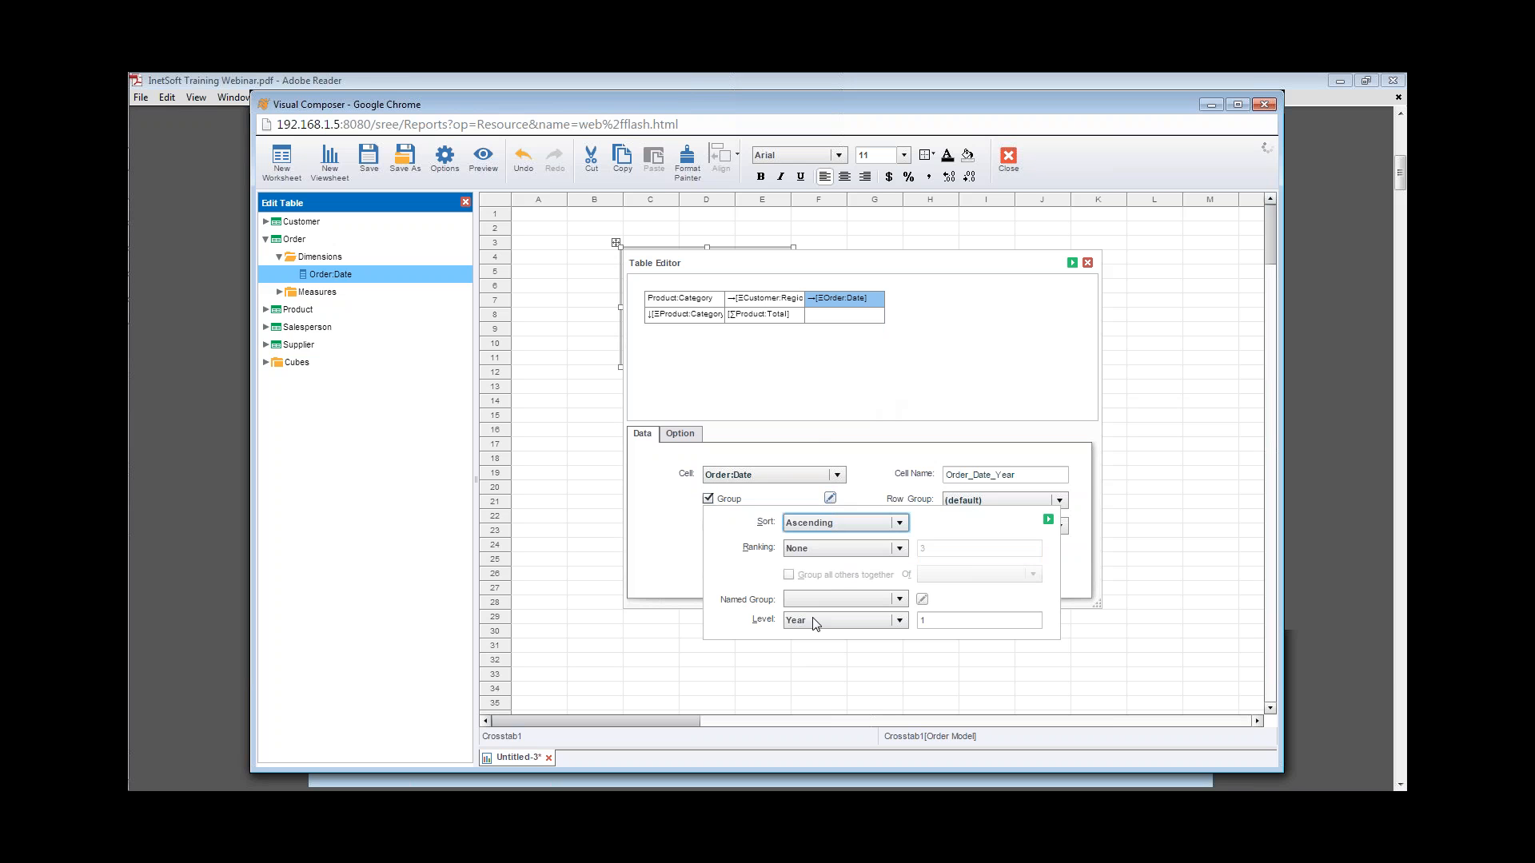
{"action": "left_click", "coordinate": [899, 621]}
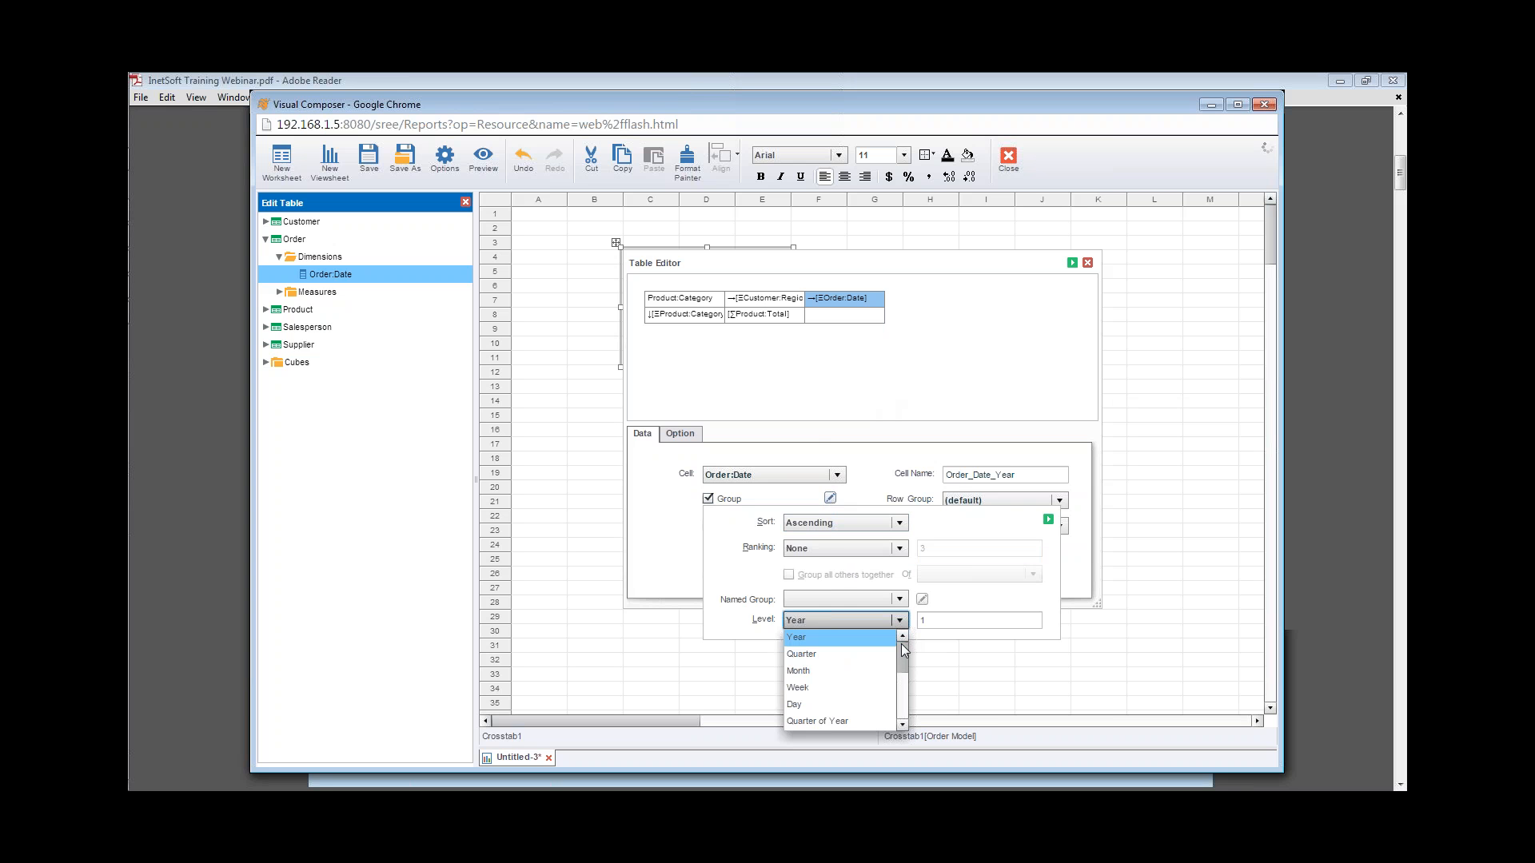
{"action": "scroll", "coordinate": [904, 655], "scroll_direction": "down", "scroll_amount": 4}
{"action": "scroll", "coordinate": [904, 675], "scroll_direction": "down", "scroll_amount": 3}
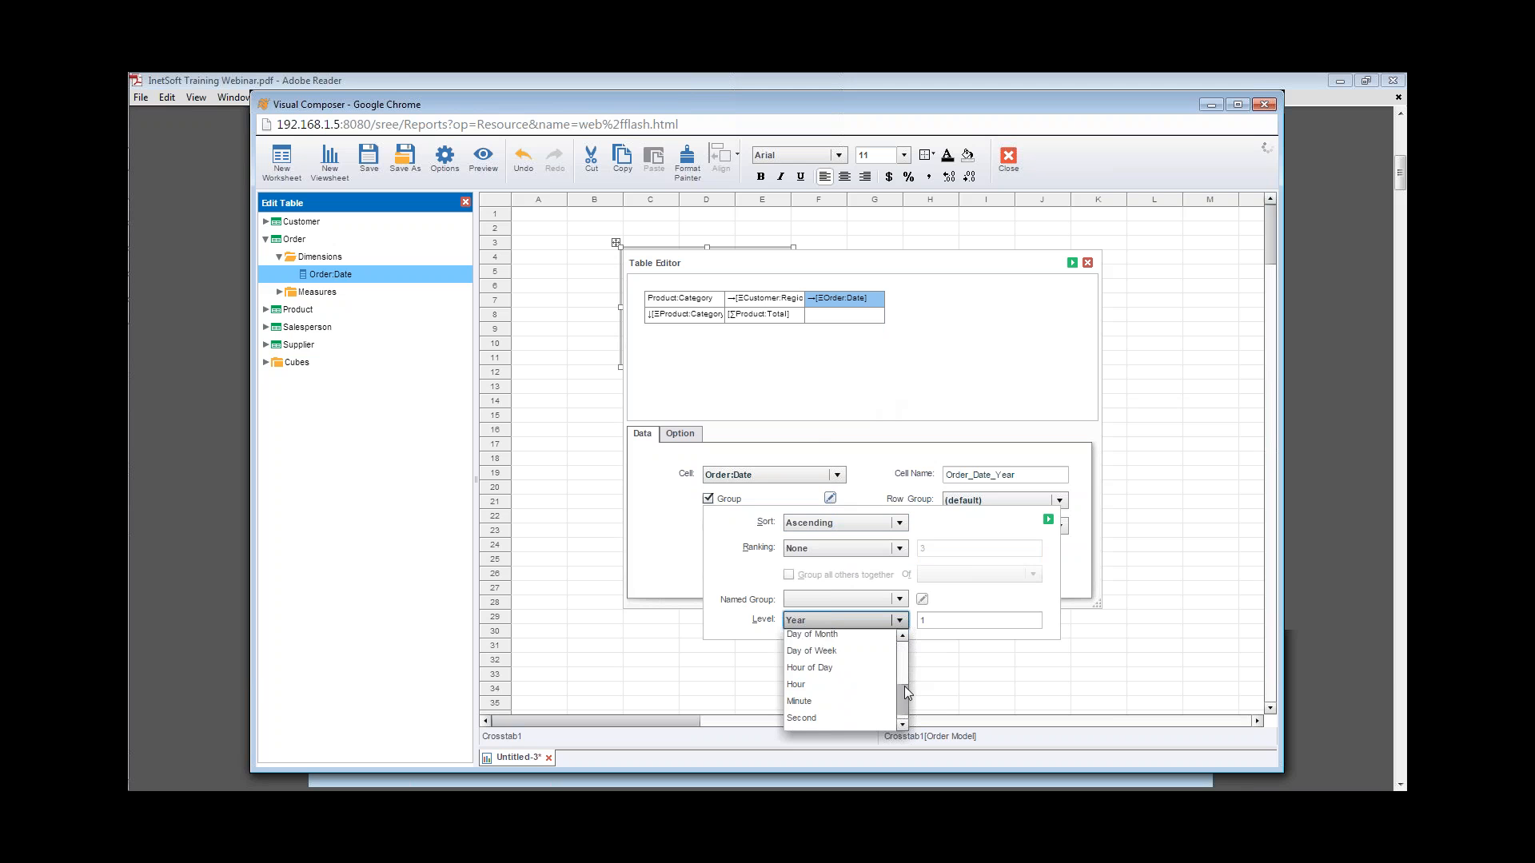
{"action": "left_click", "coordinate": [849, 671]}
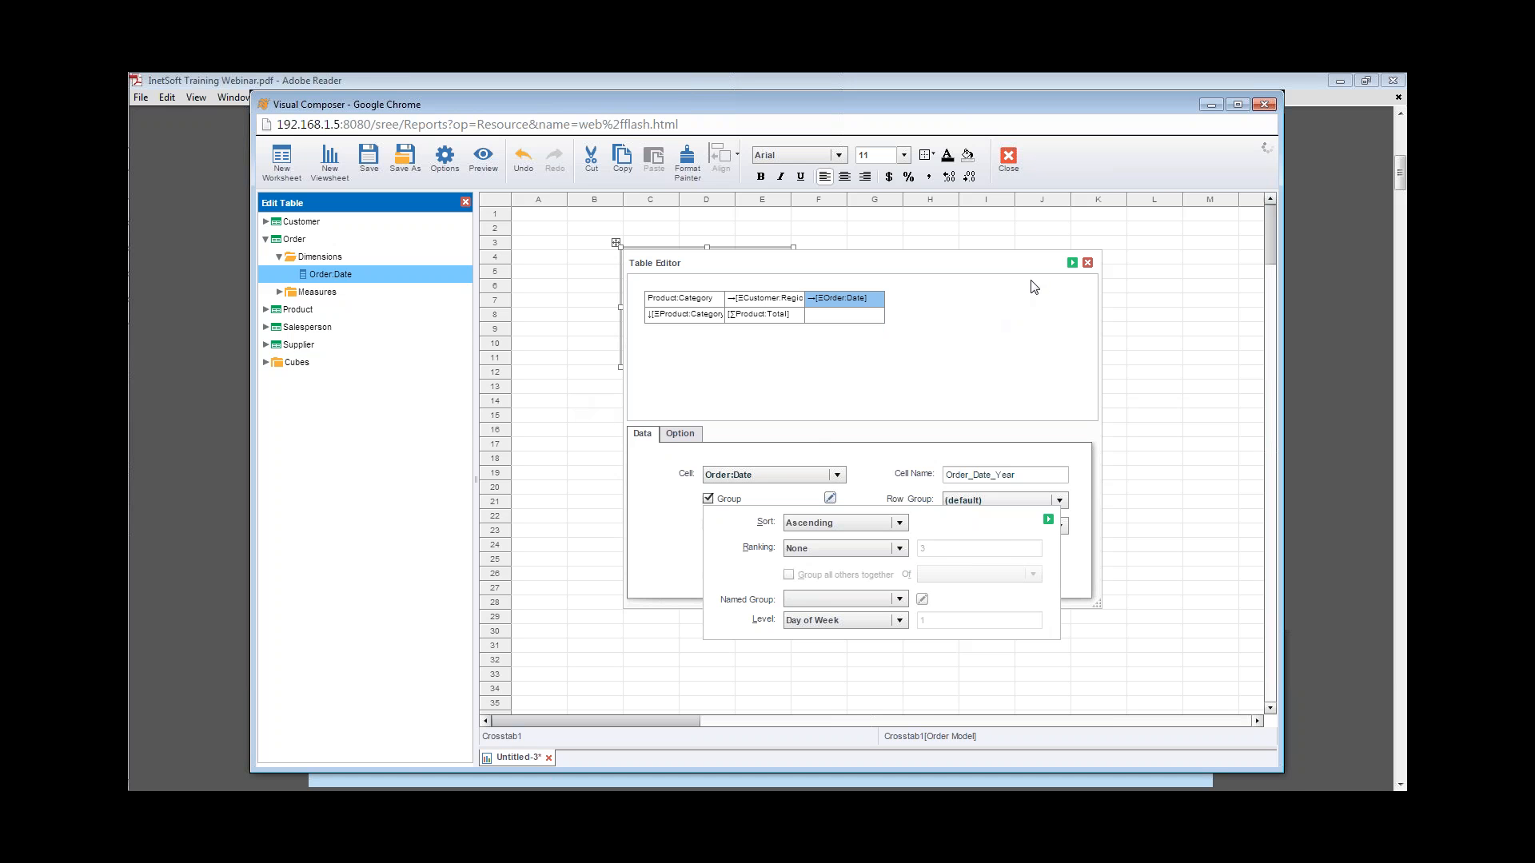
{"action": "left_click", "coordinate": [900, 489]}
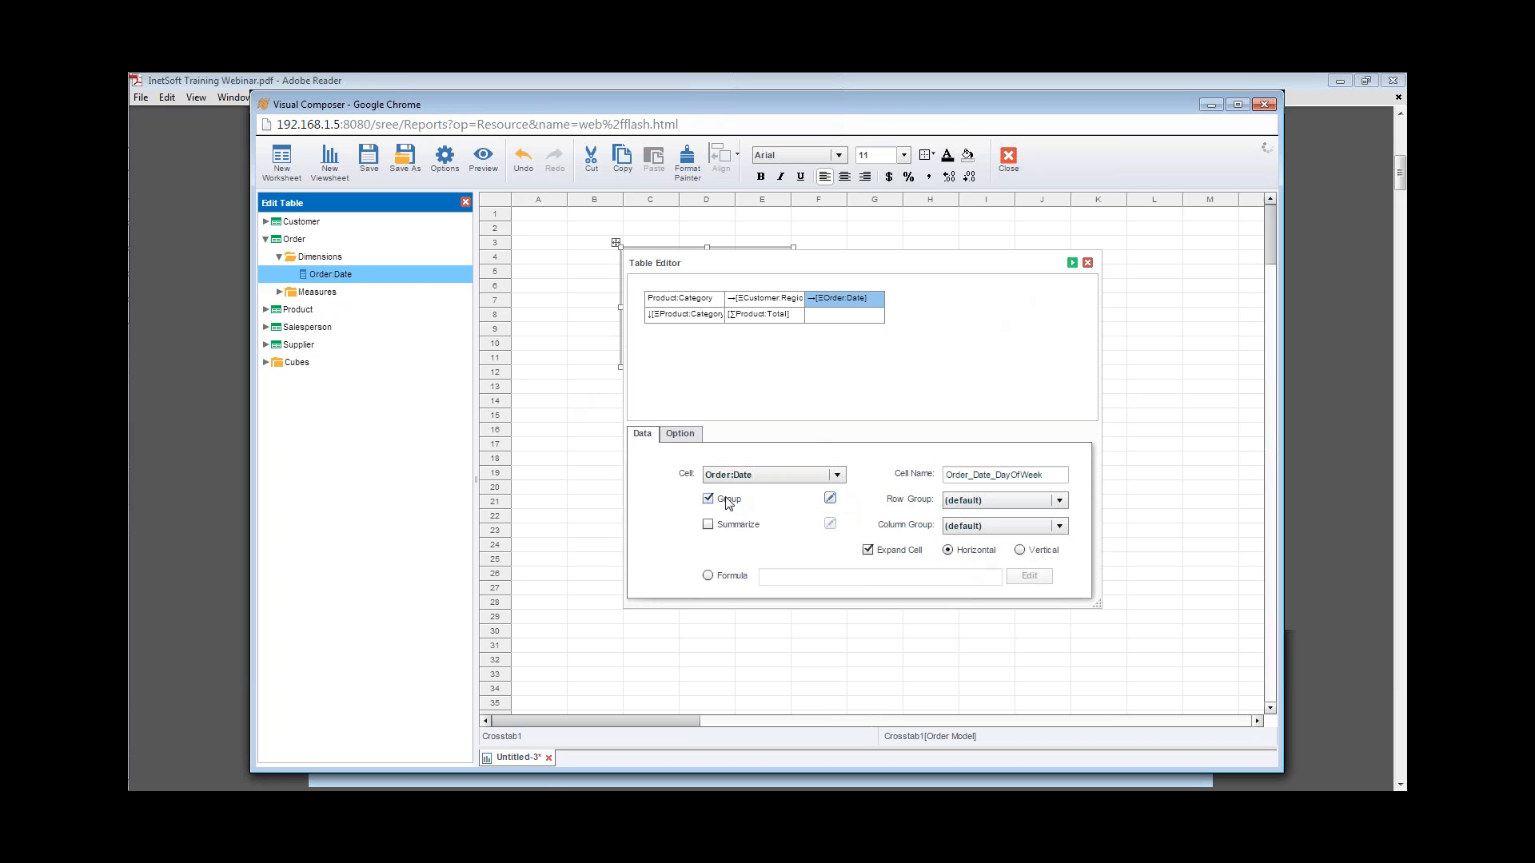
{"action": "left_click", "coordinate": [831, 498]}
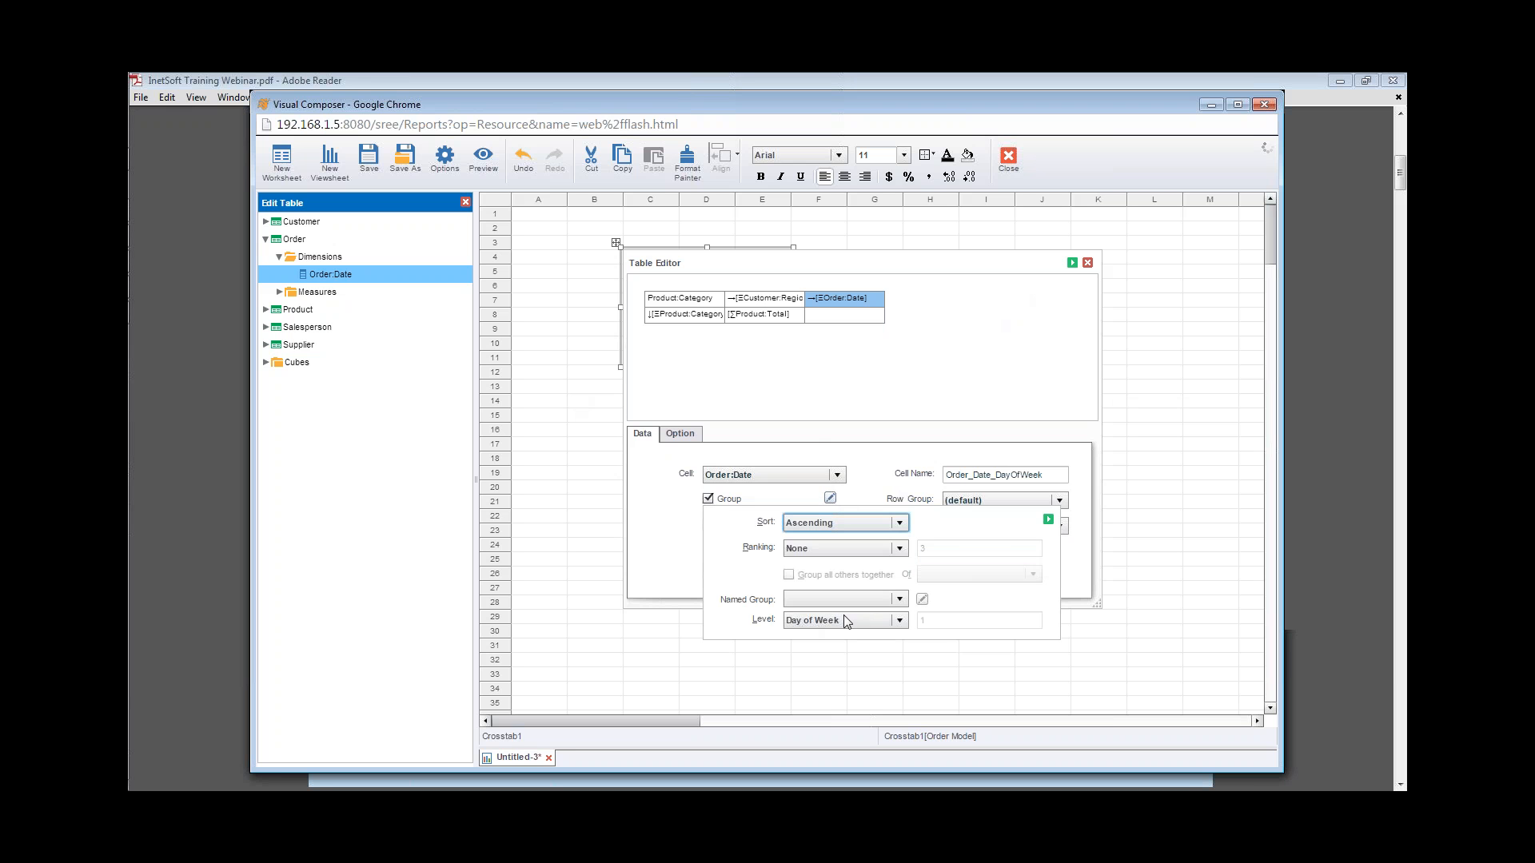
{"action": "left_click", "coordinate": [1049, 520]}
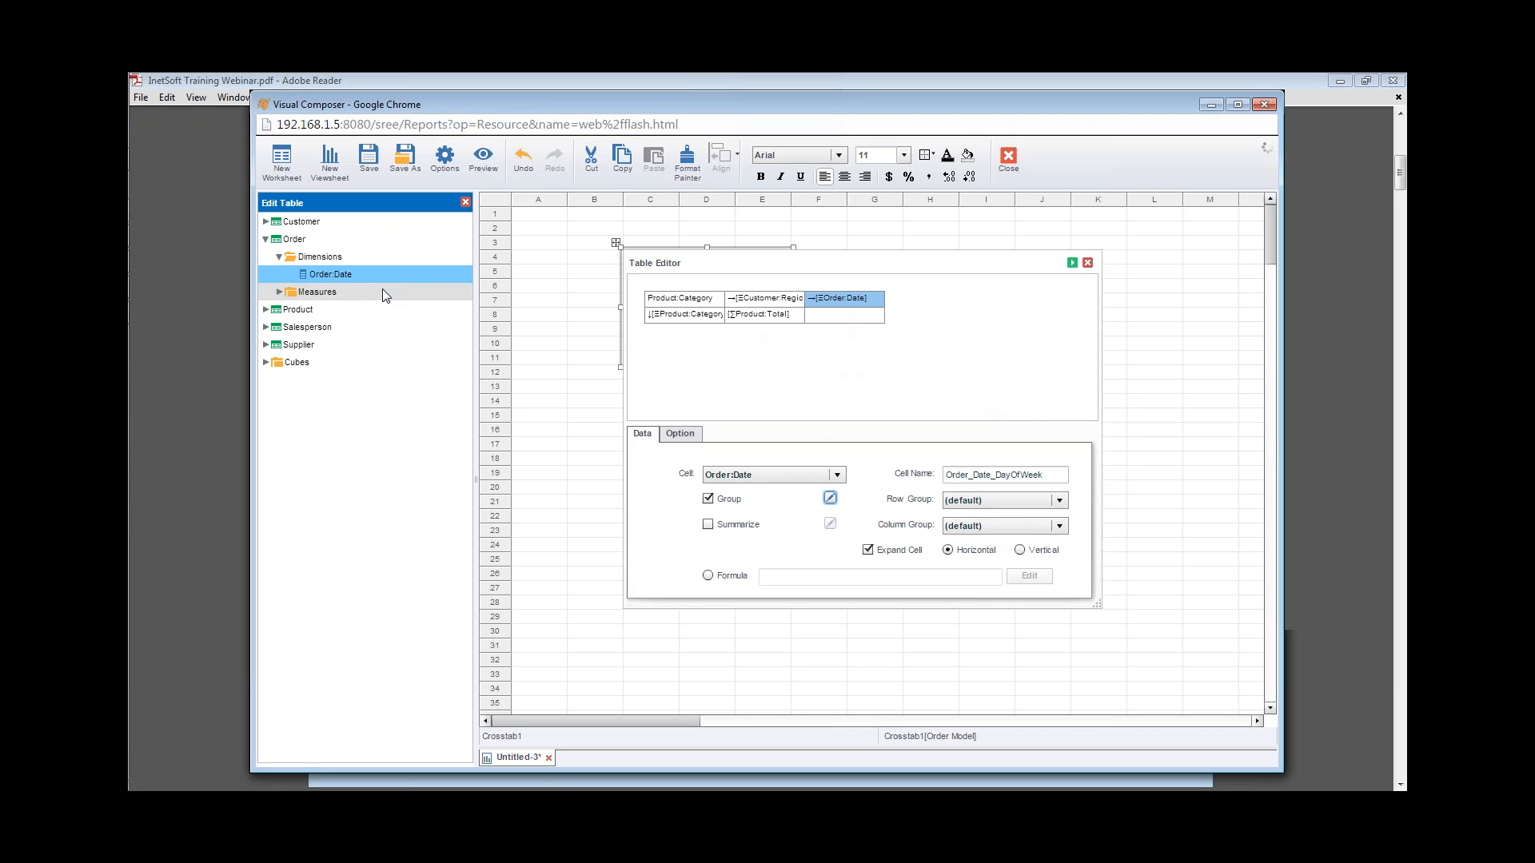
Bind Product:Total to the empty cell below Order:Date, summarized with the Sum aggregate.
{"action": "left_click", "coordinate": [767, 315]}
{"action": "left_click", "coordinate": [837, 318]}
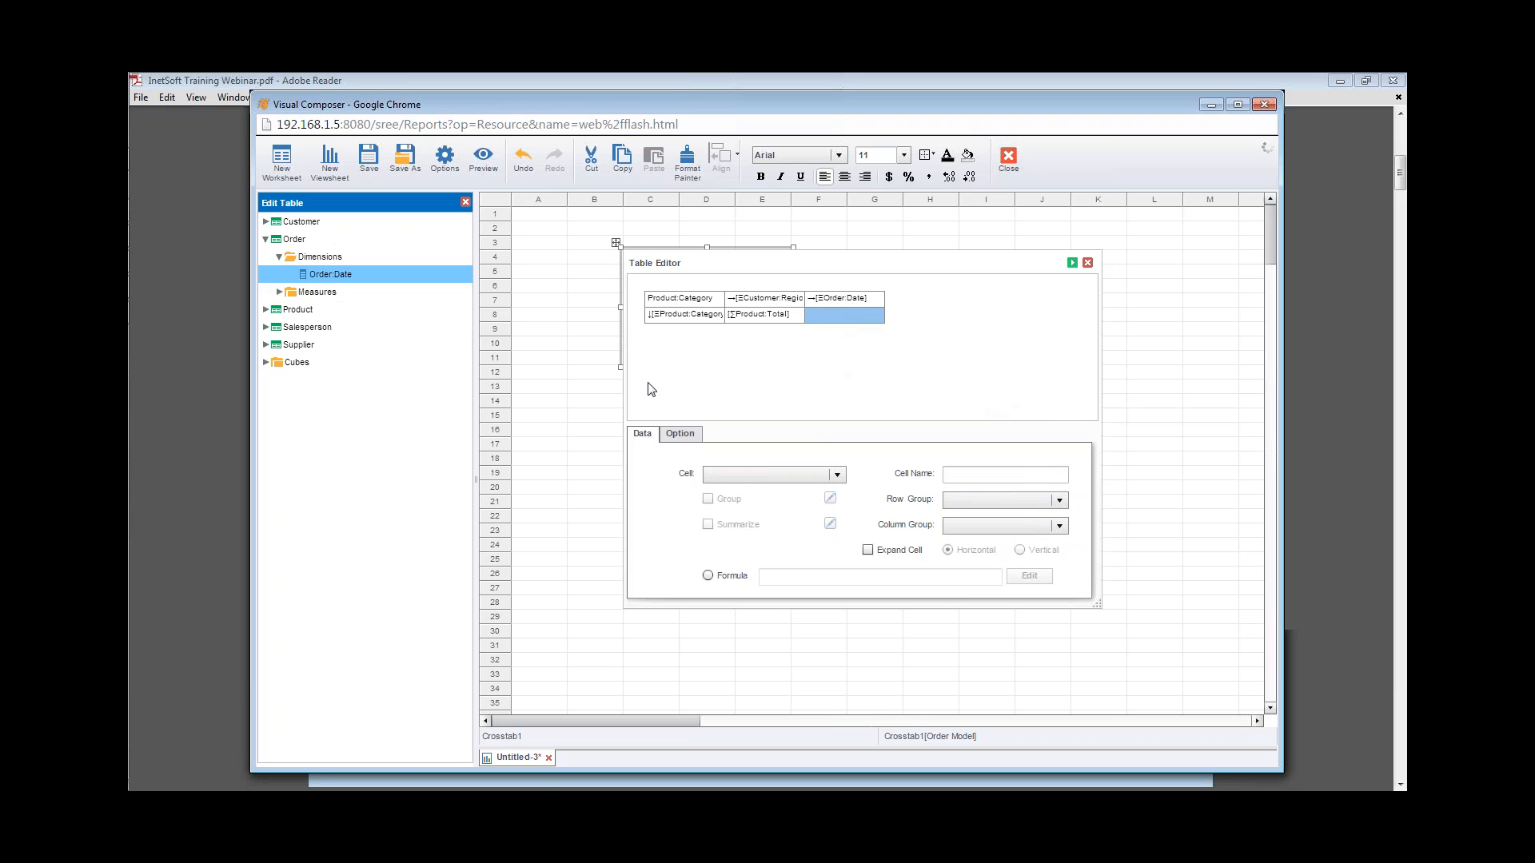
{"action": "left_click", "coordinate": [266, 311]}
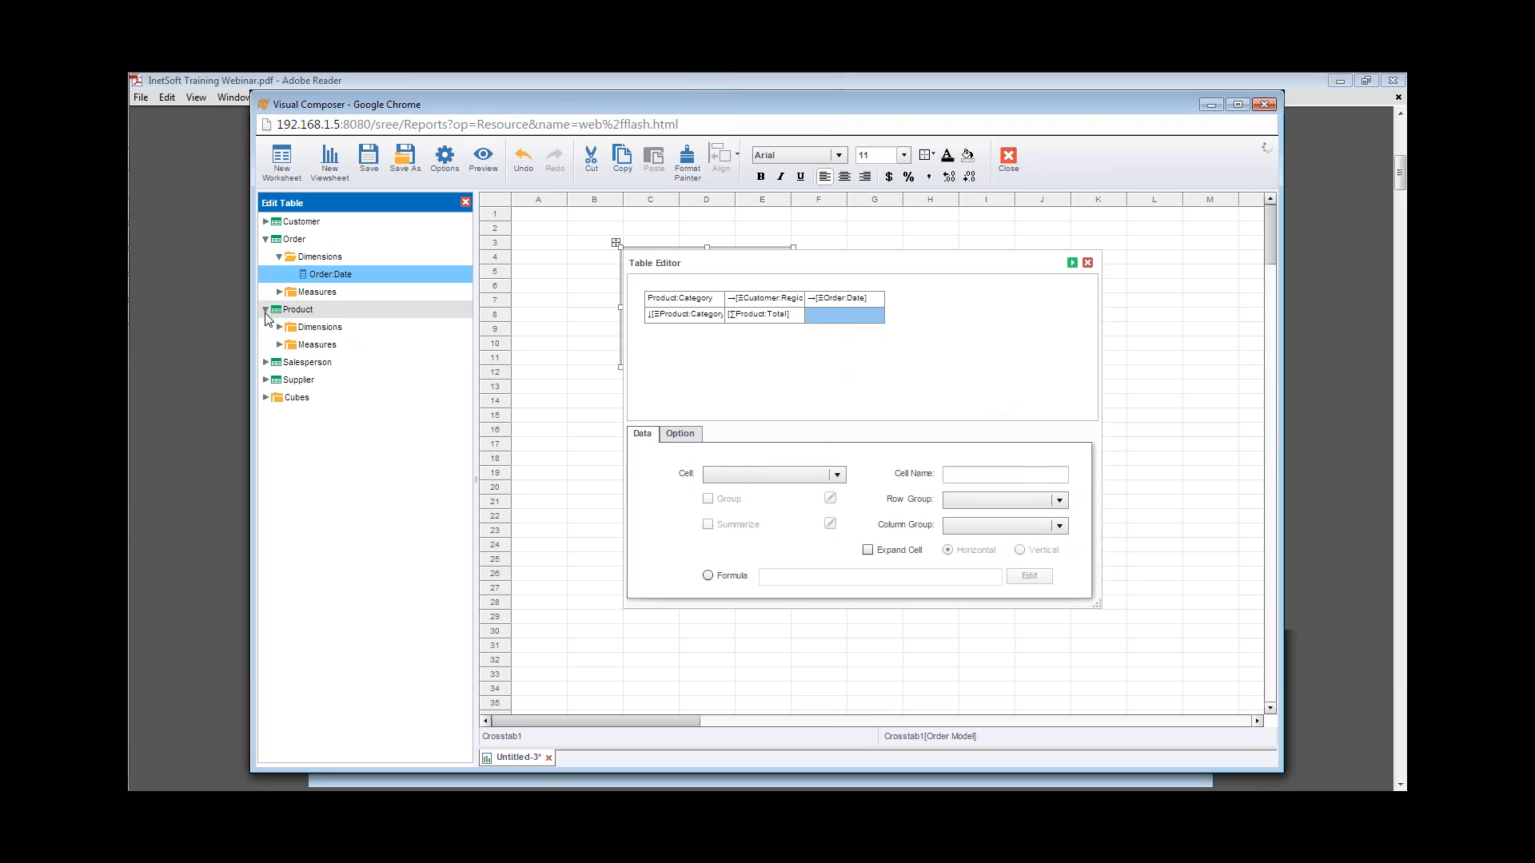
{"action": "left_click", "coordinate": [279, 345]}
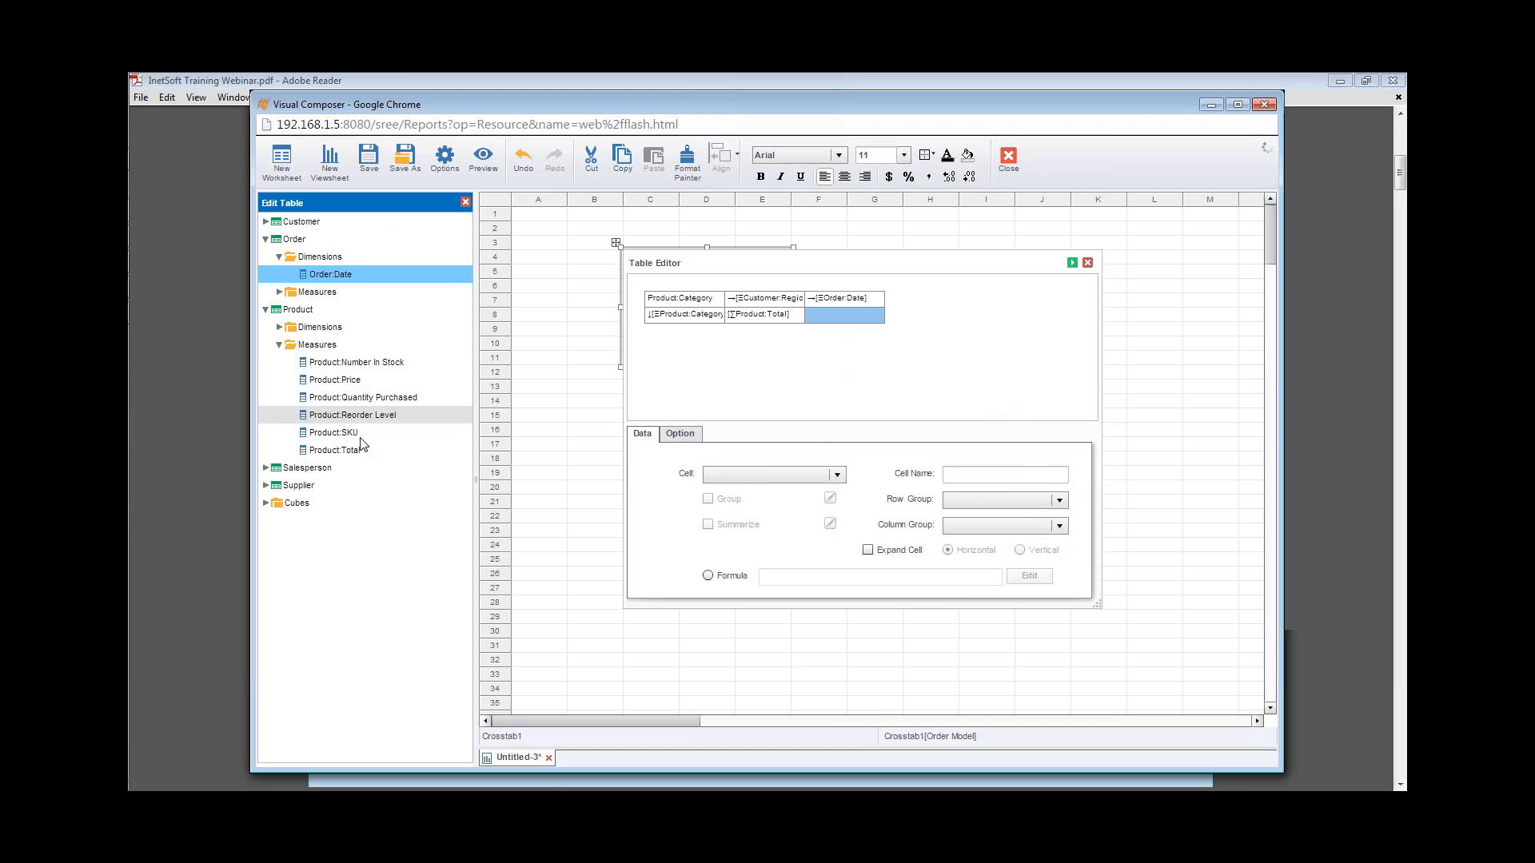
{"action": "left_click_drag", "start_coordinate": [372, 451], "coordinate": [852, 312]}
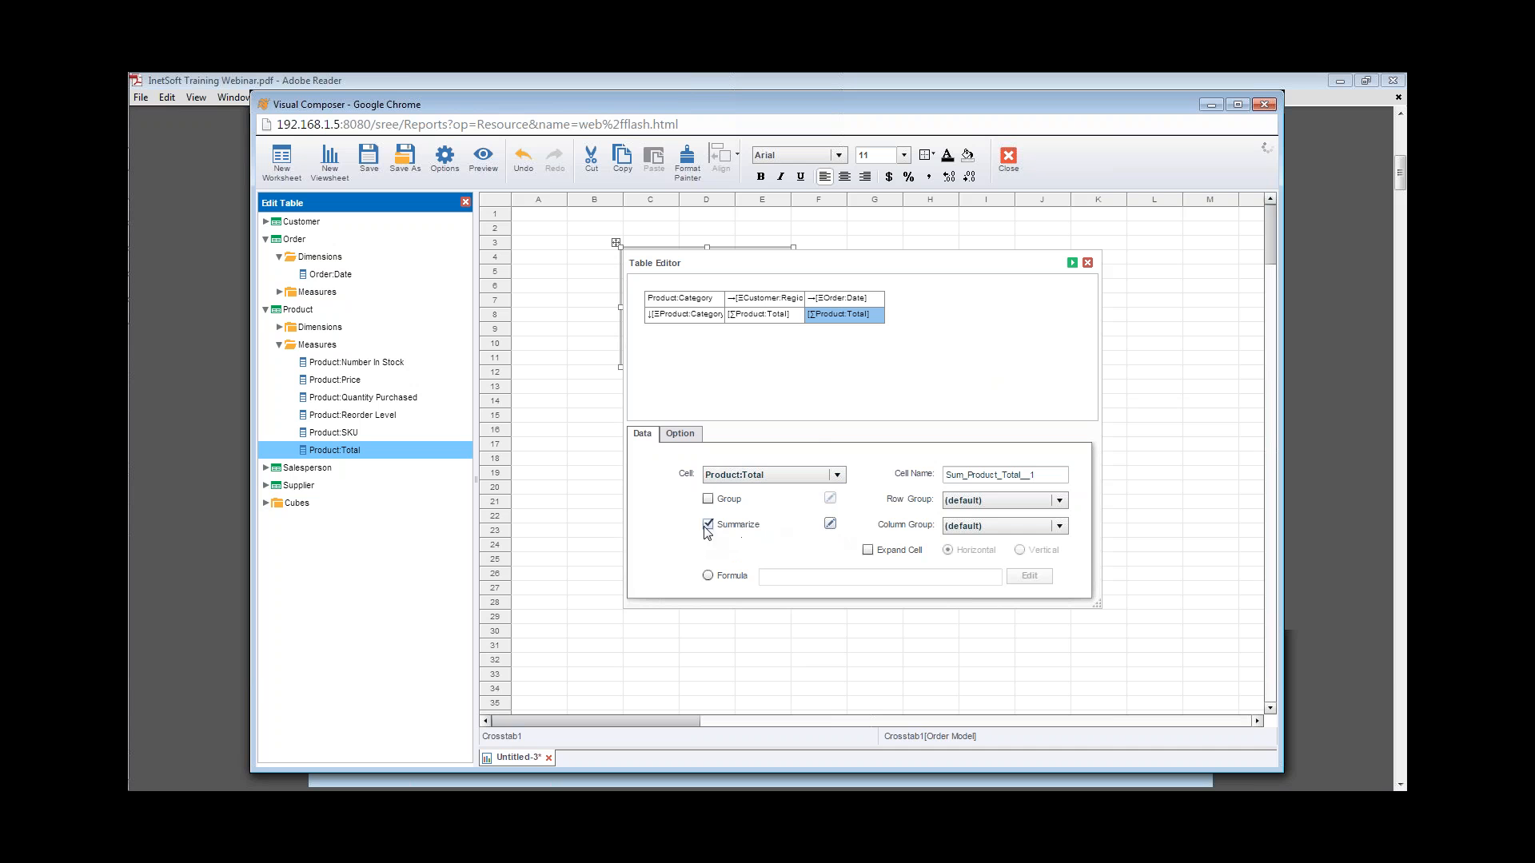
{"action": "left_click", "coordinate": [829, 524]}
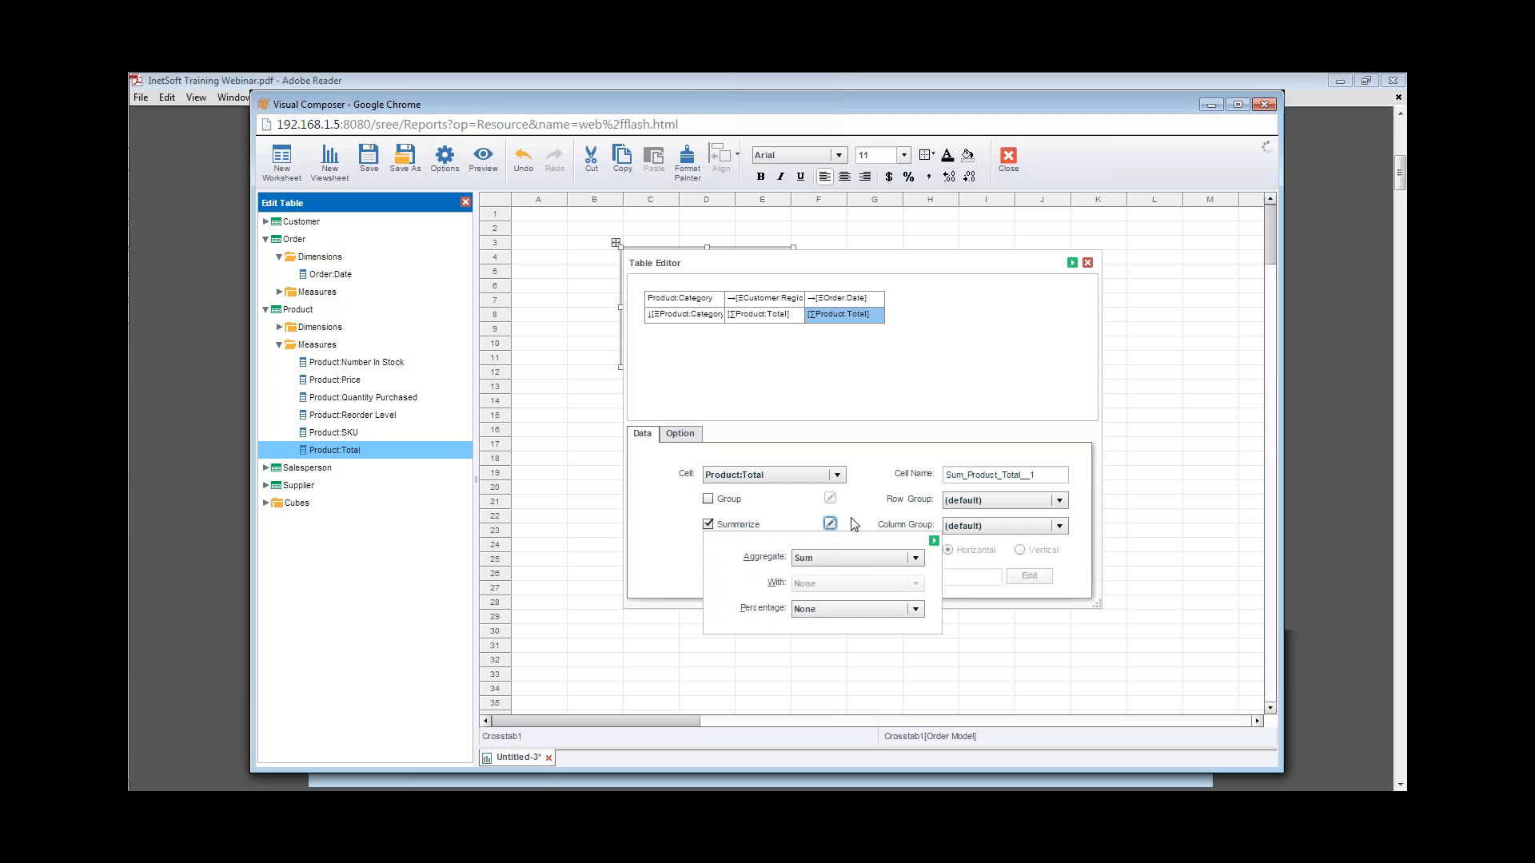
{"action": "left_click", "coordinate": [876, 462]}
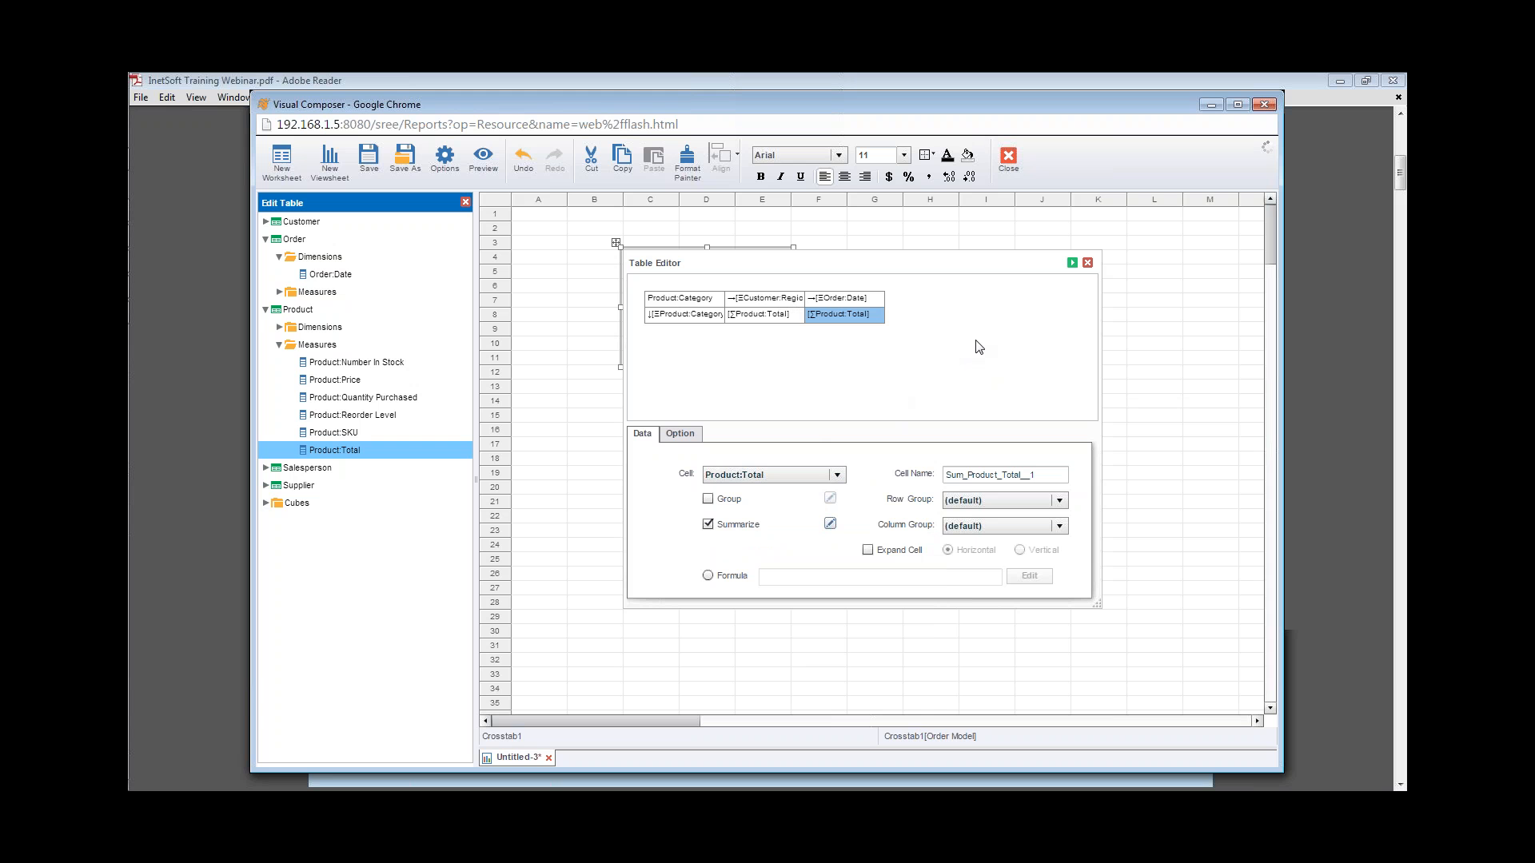
Apply the table layout, widen the table to end at column L, and maximize the Visual Composer window.
{"action": "left_click", "coordinate": [1072, 263]}
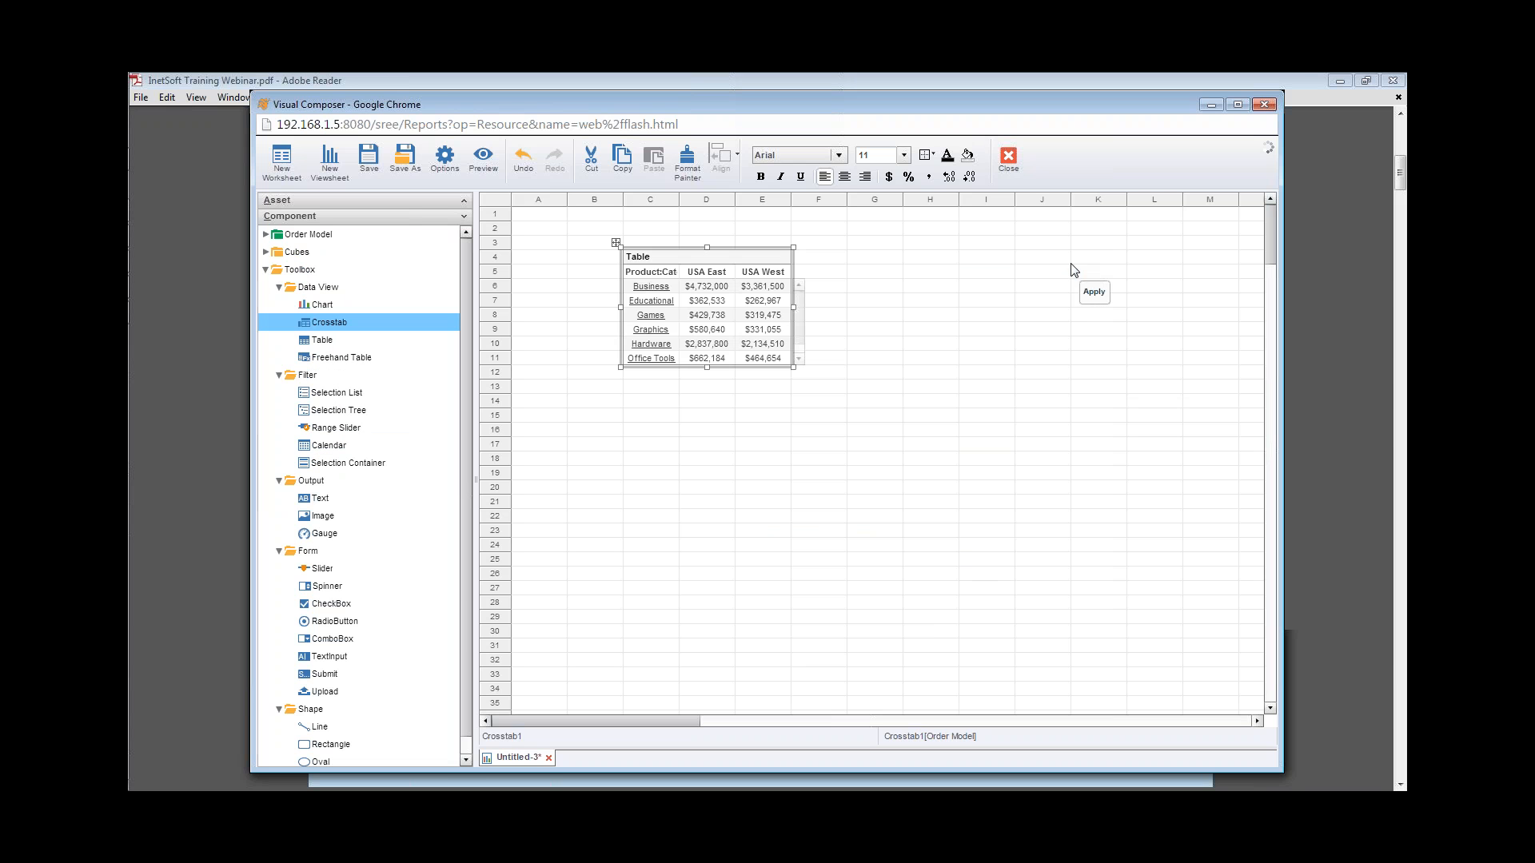
{"action": "left_click_drag", "start_coordinate": [795, 307], "coordinate": [1185, 313]}
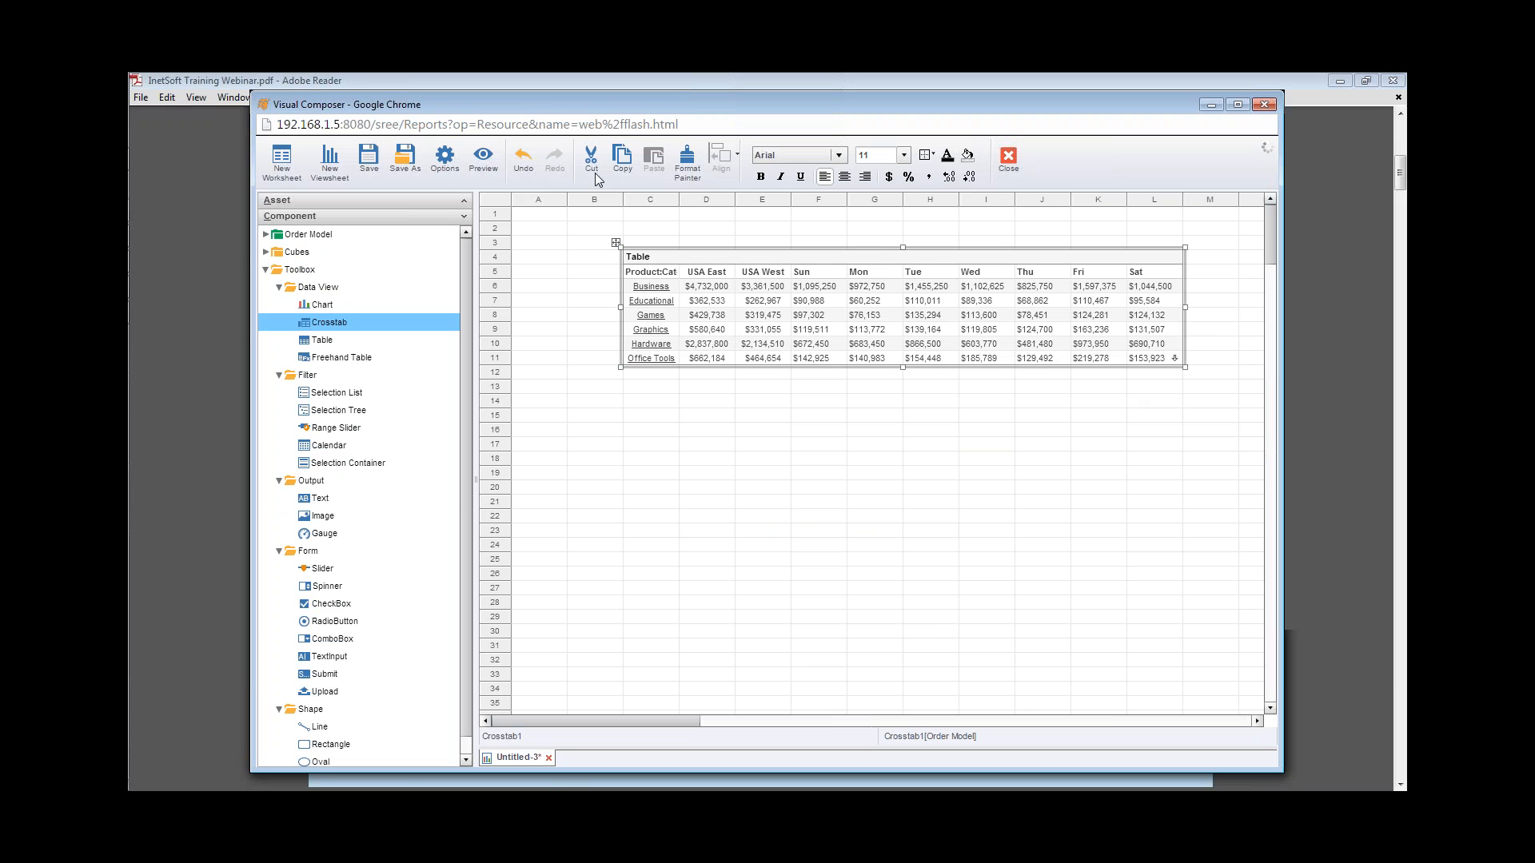
{"action": "double_click", "coordinate": [577, 104]}
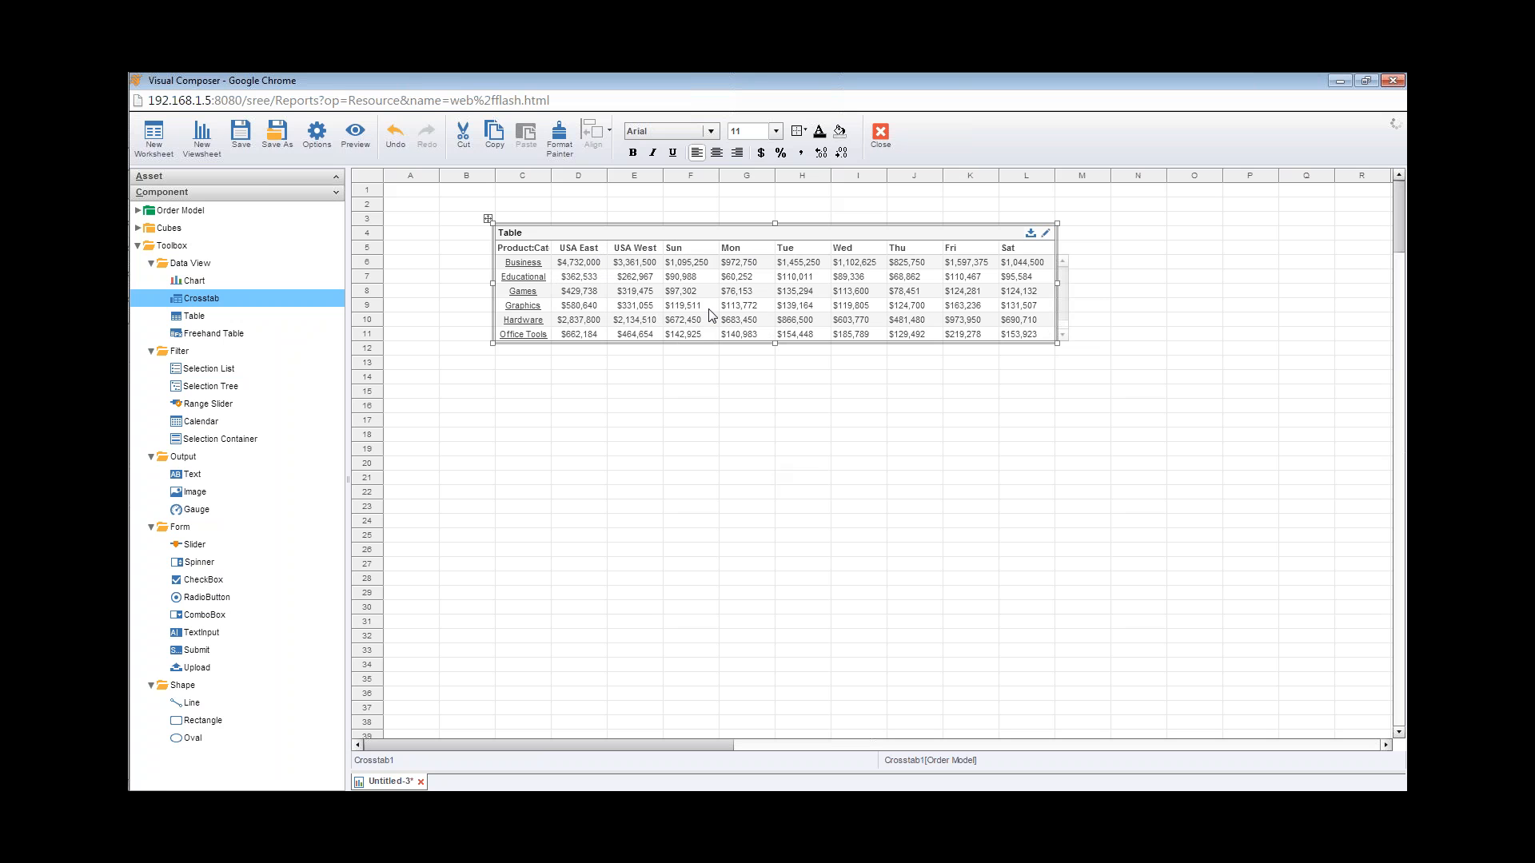
Compare with the sample table in the training PDF and return to Visual Composer.
{"action": "mouse_move", "coordinate": [132, 242]}
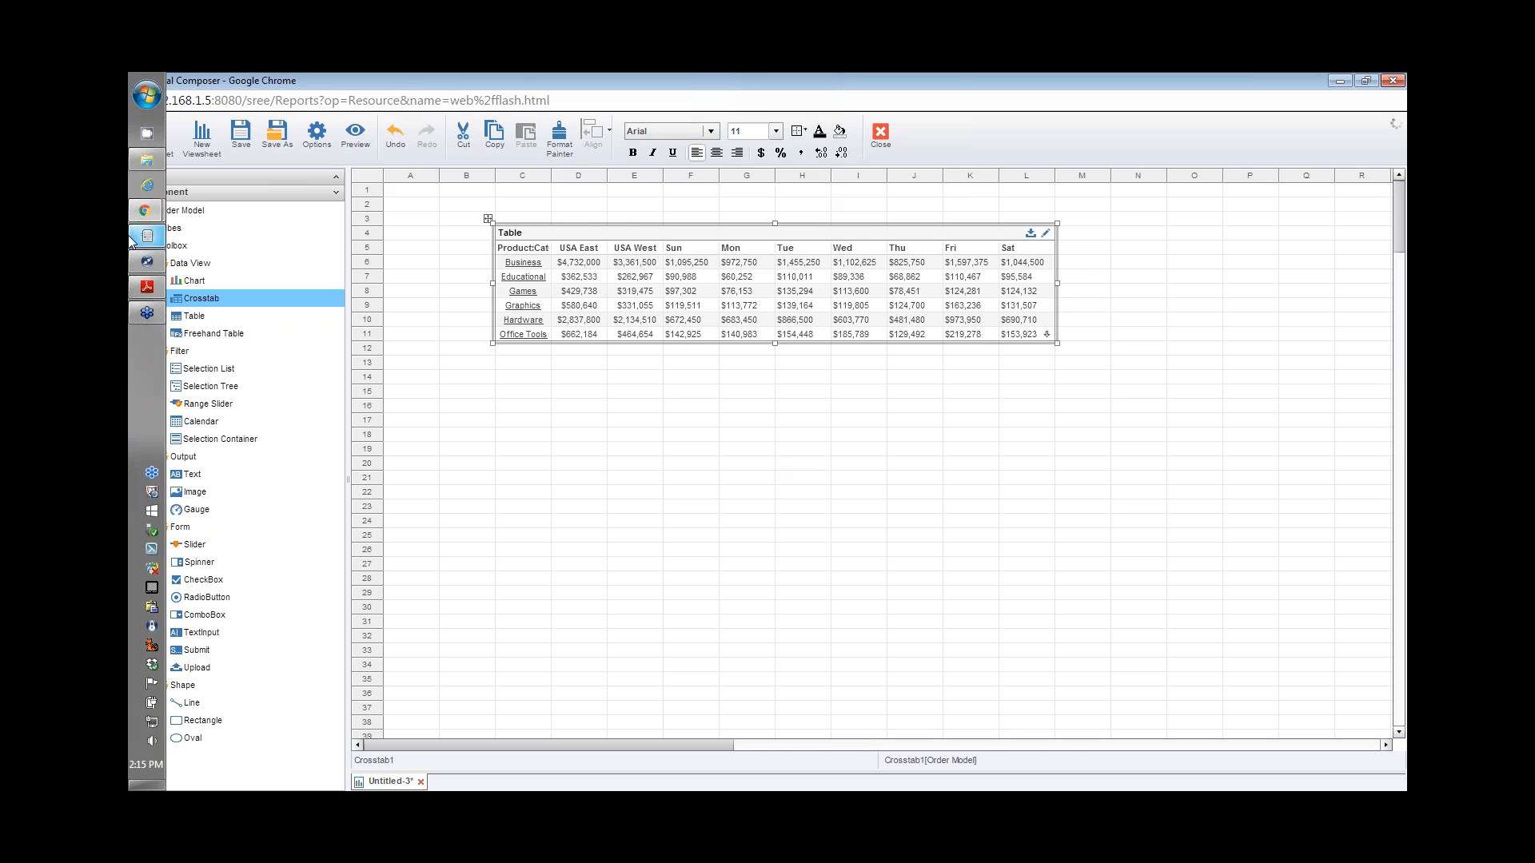
{"action": "left_click", "coordinate": [147, 285]}
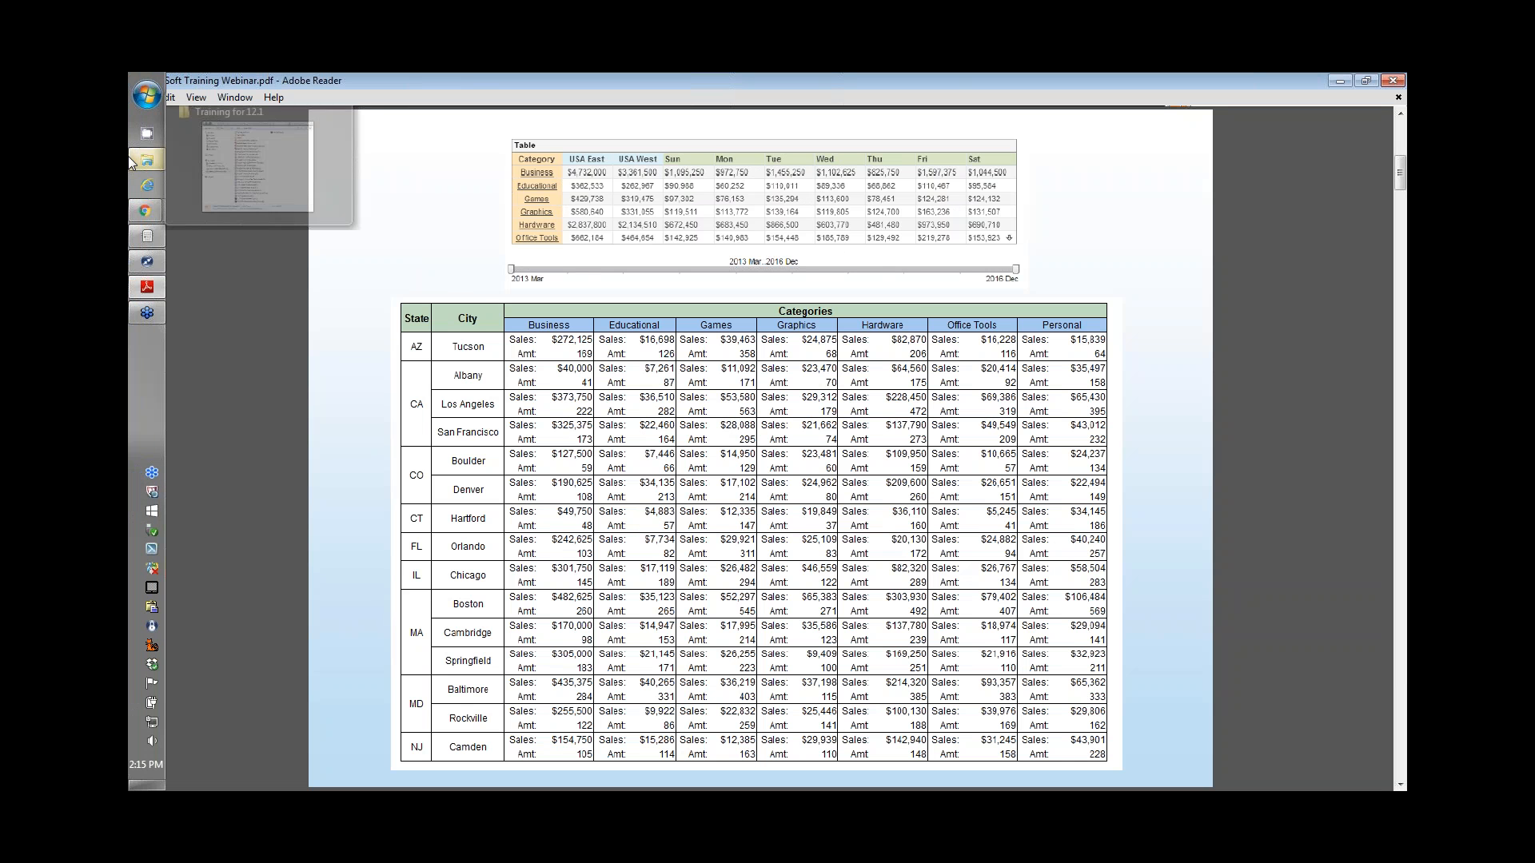
{"action": "mouse_move", "coordinate": [147, 210]}
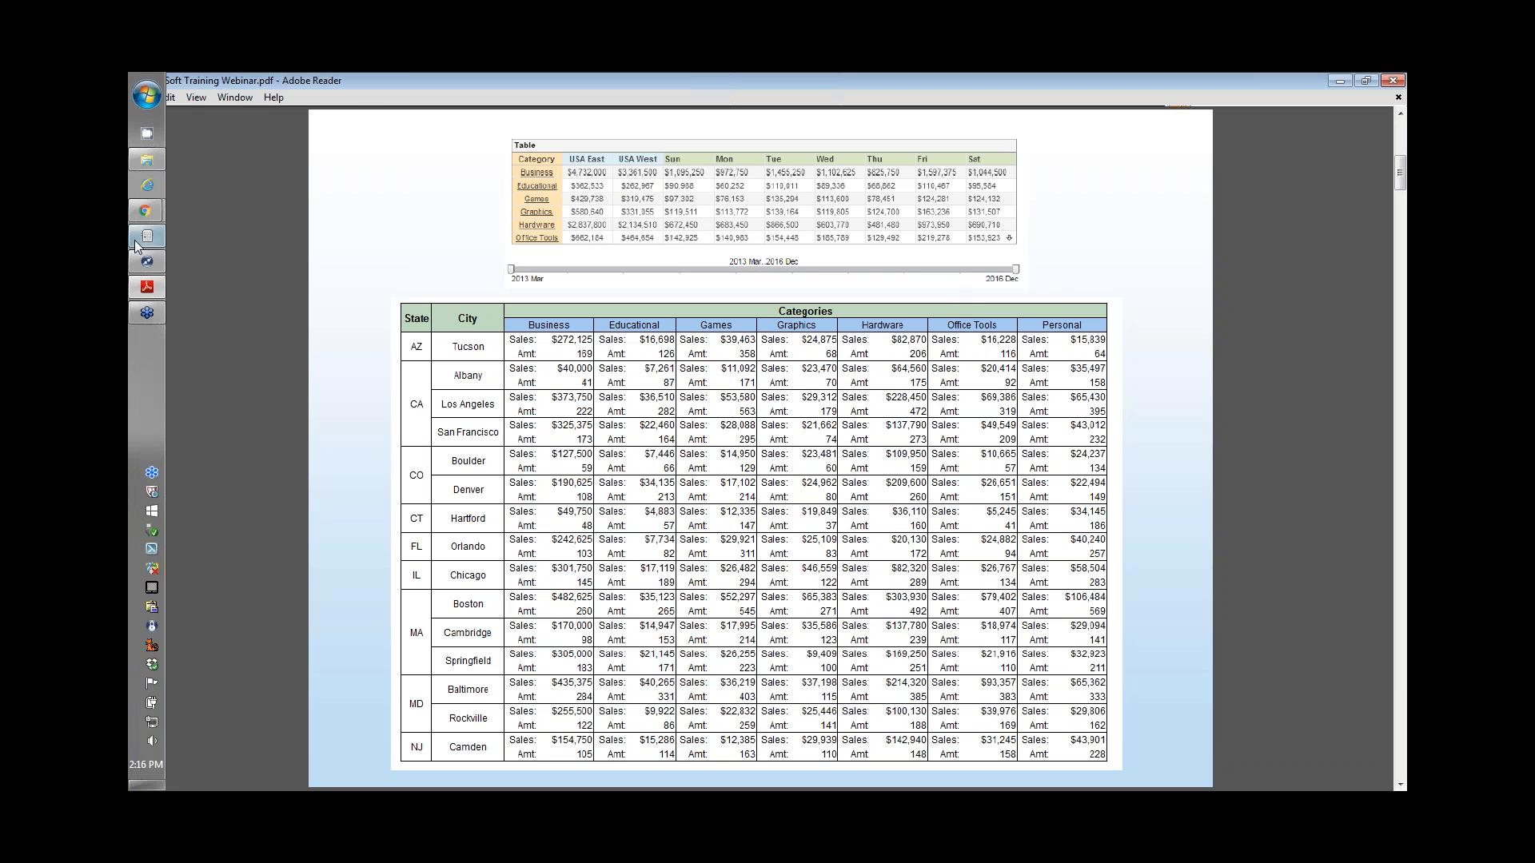
{"action": "mouse_move", "coordinate": [148, 240]}
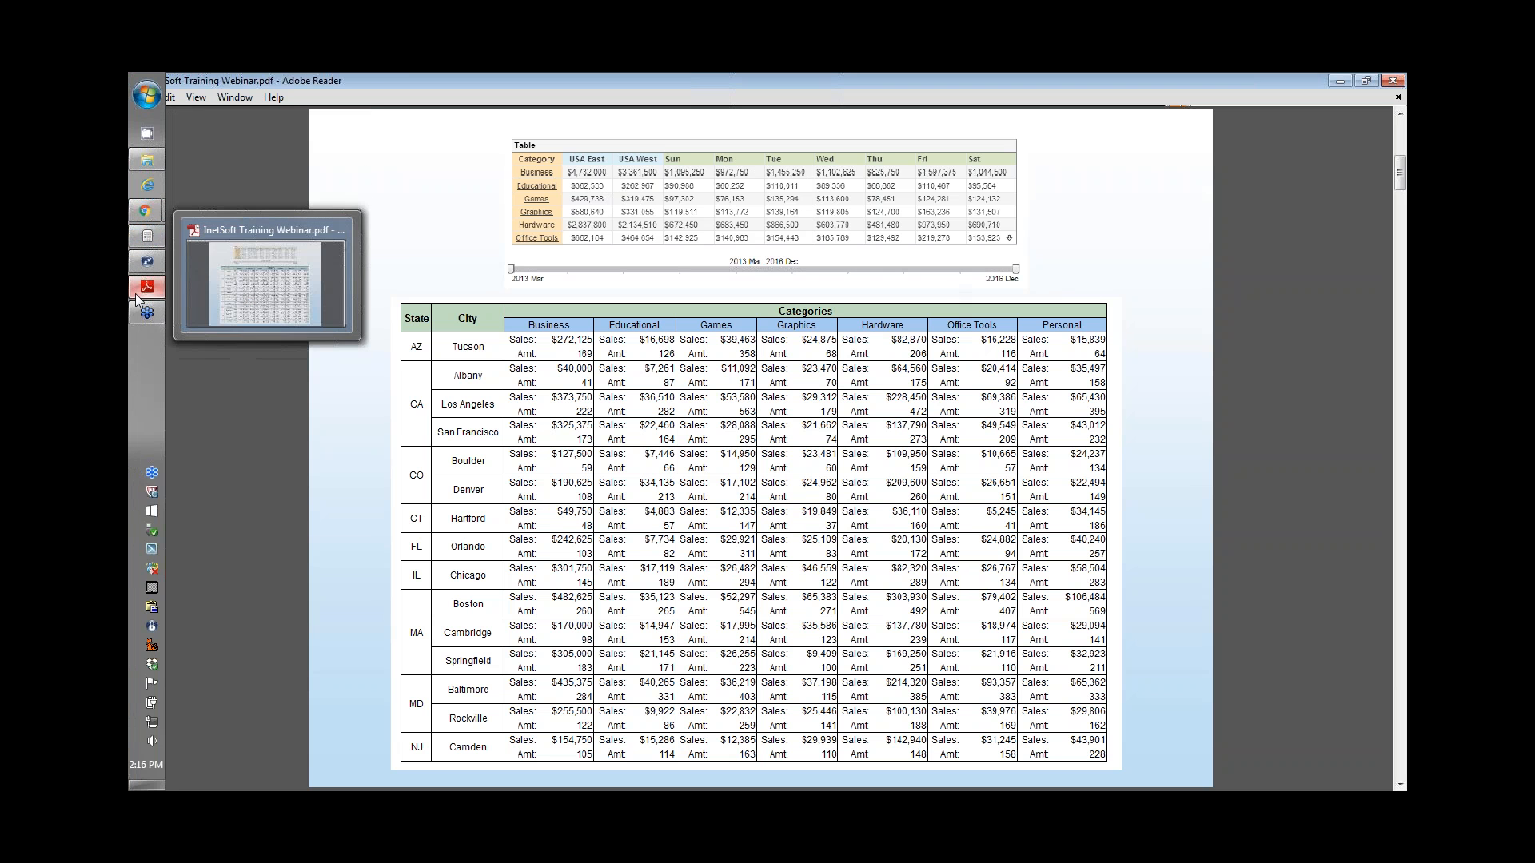
{"action": "mouse_move", "coordinate": [149, 163]}
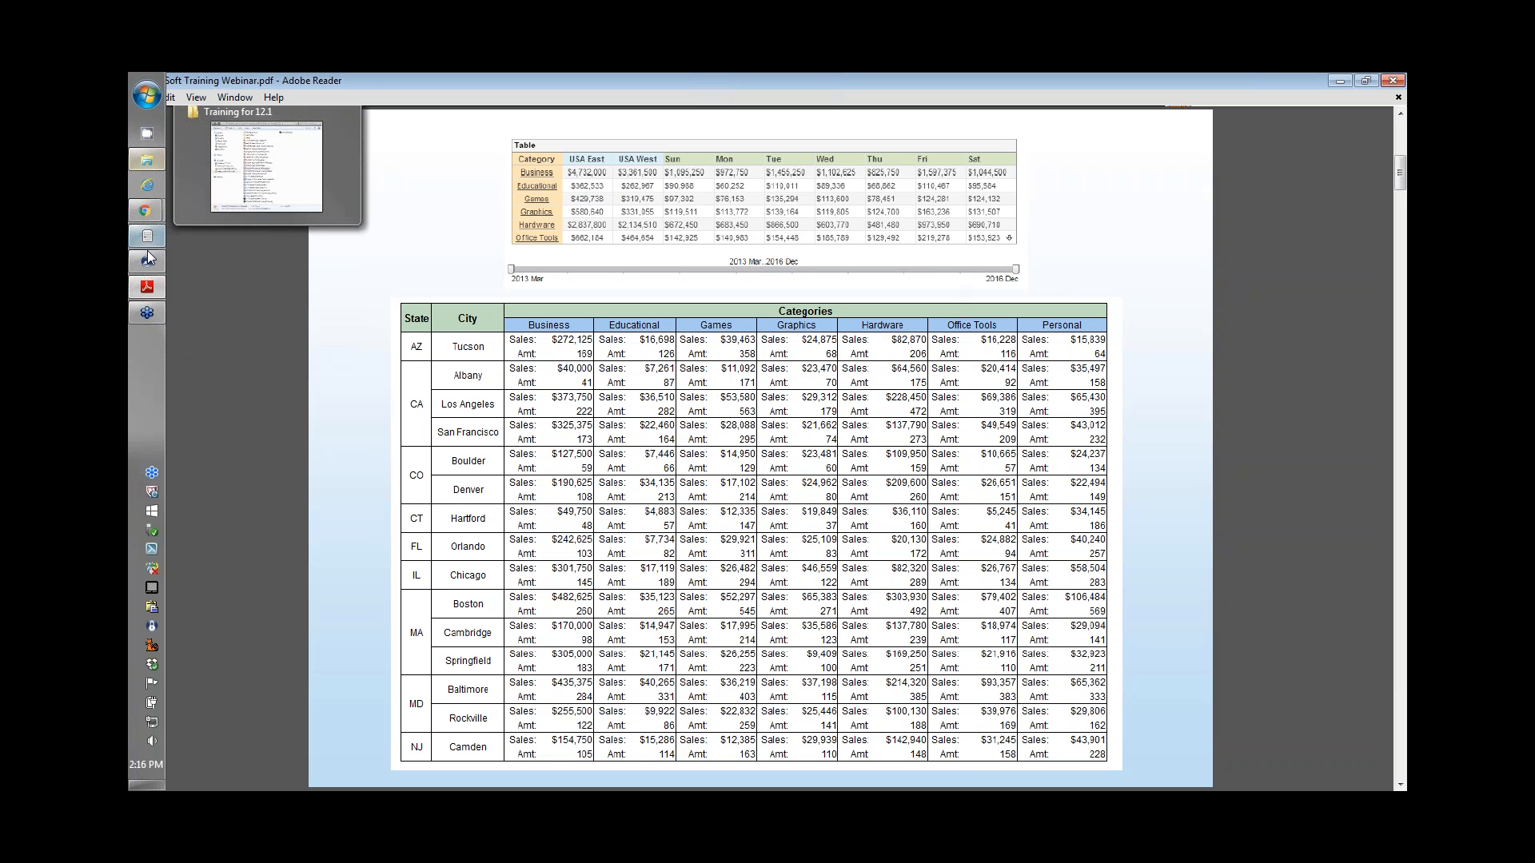
{"action": "left_click", "coordinate": [301, 281]}
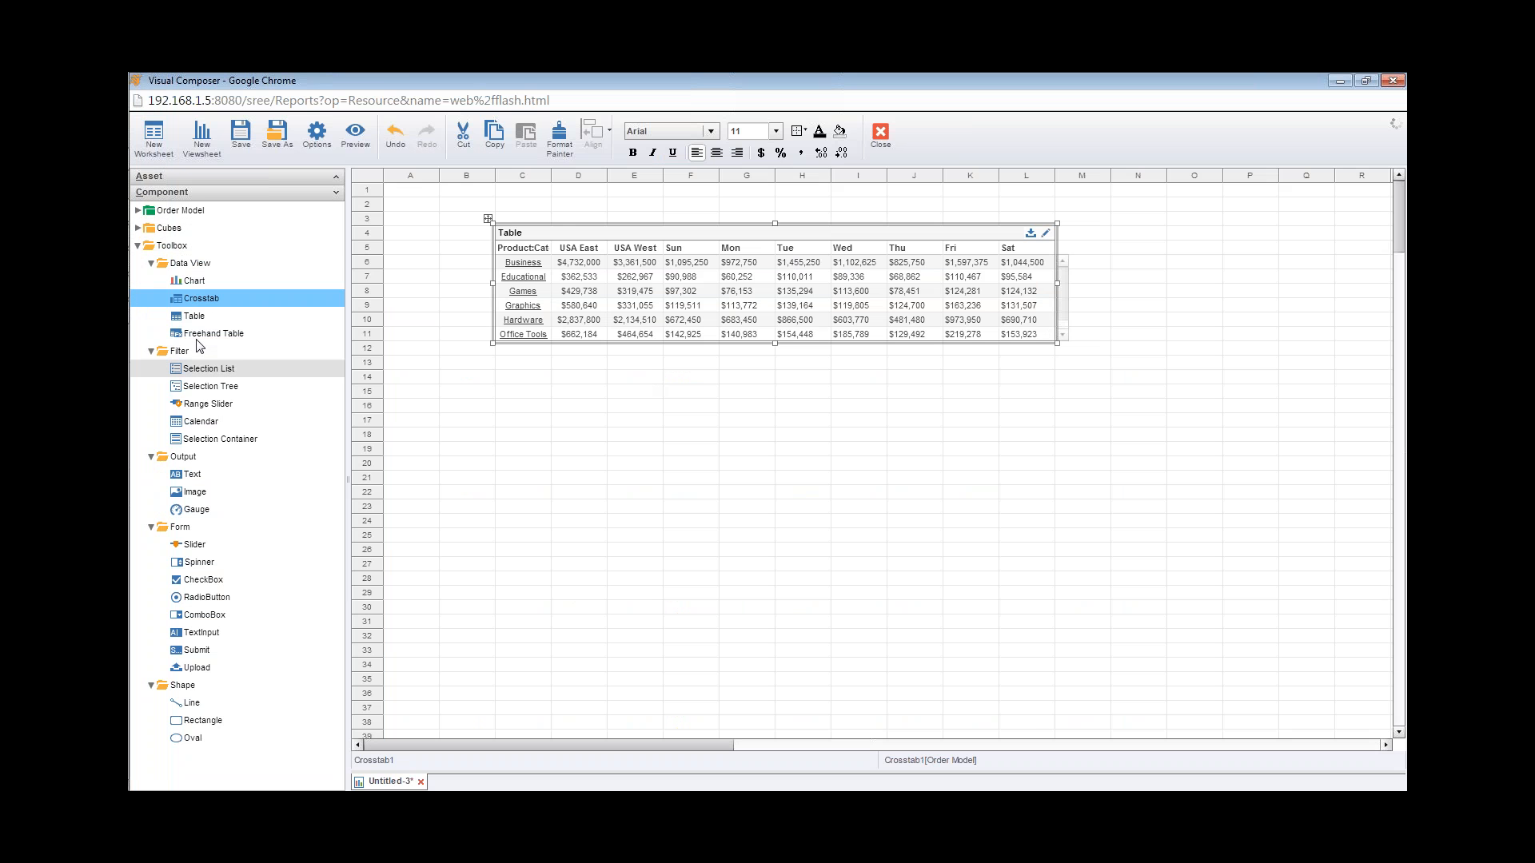
Add a range slider for the Order Date field directly below the table, spanning columns C to L.
{"action": "left_click", "coordinate": [139, 211]}
{"action": "left_click", "coordinate": [150, 245]}
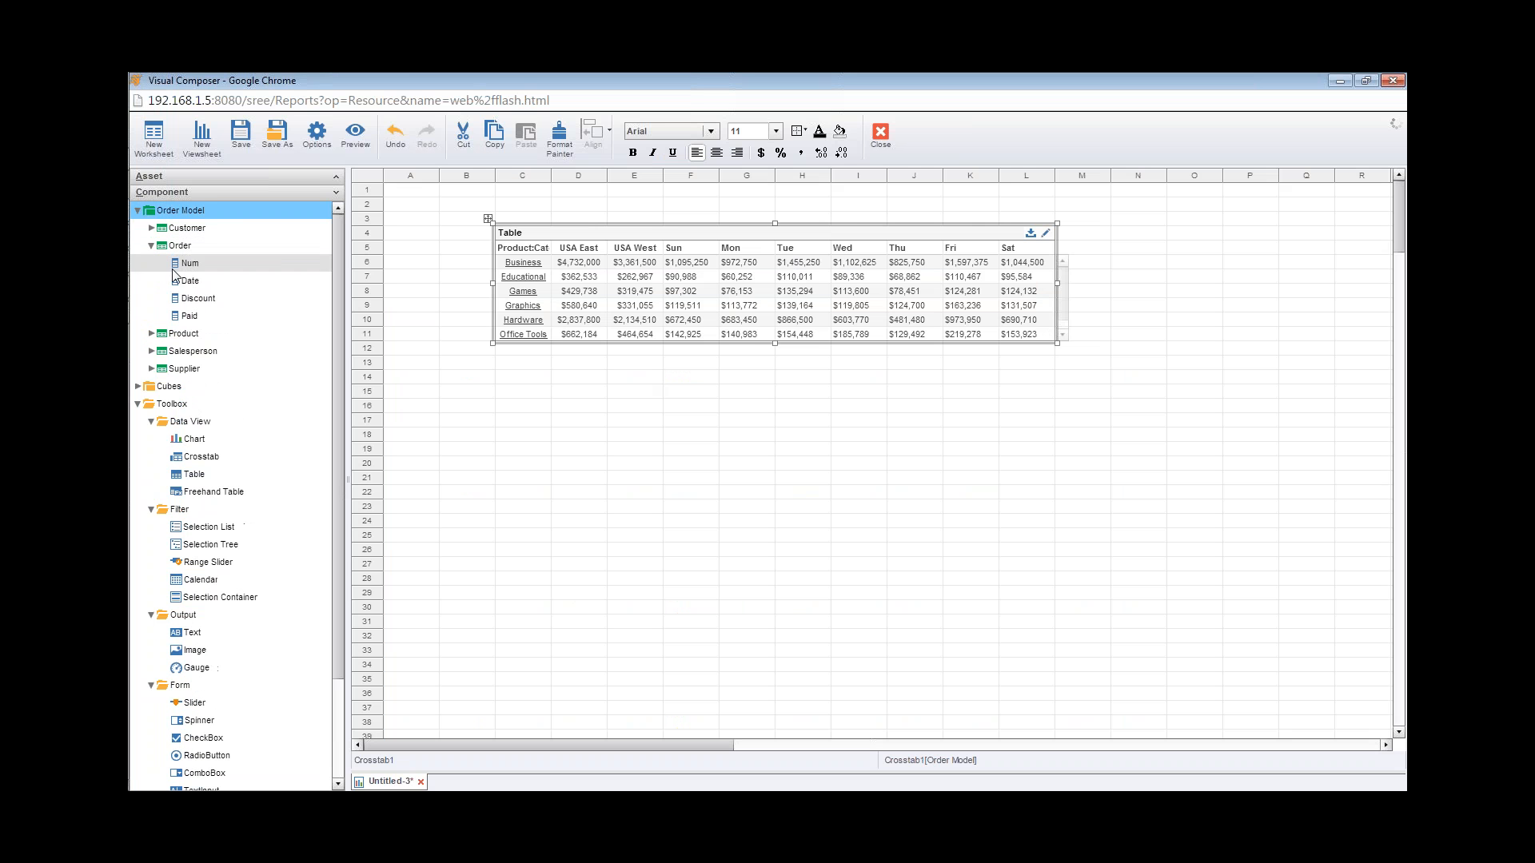
{"action": "left_click_drag", "start_coordinate": [189, 280], "coordinate": [1058, 367]}
{"action": "left_click", "coordinate": [599, 376]}
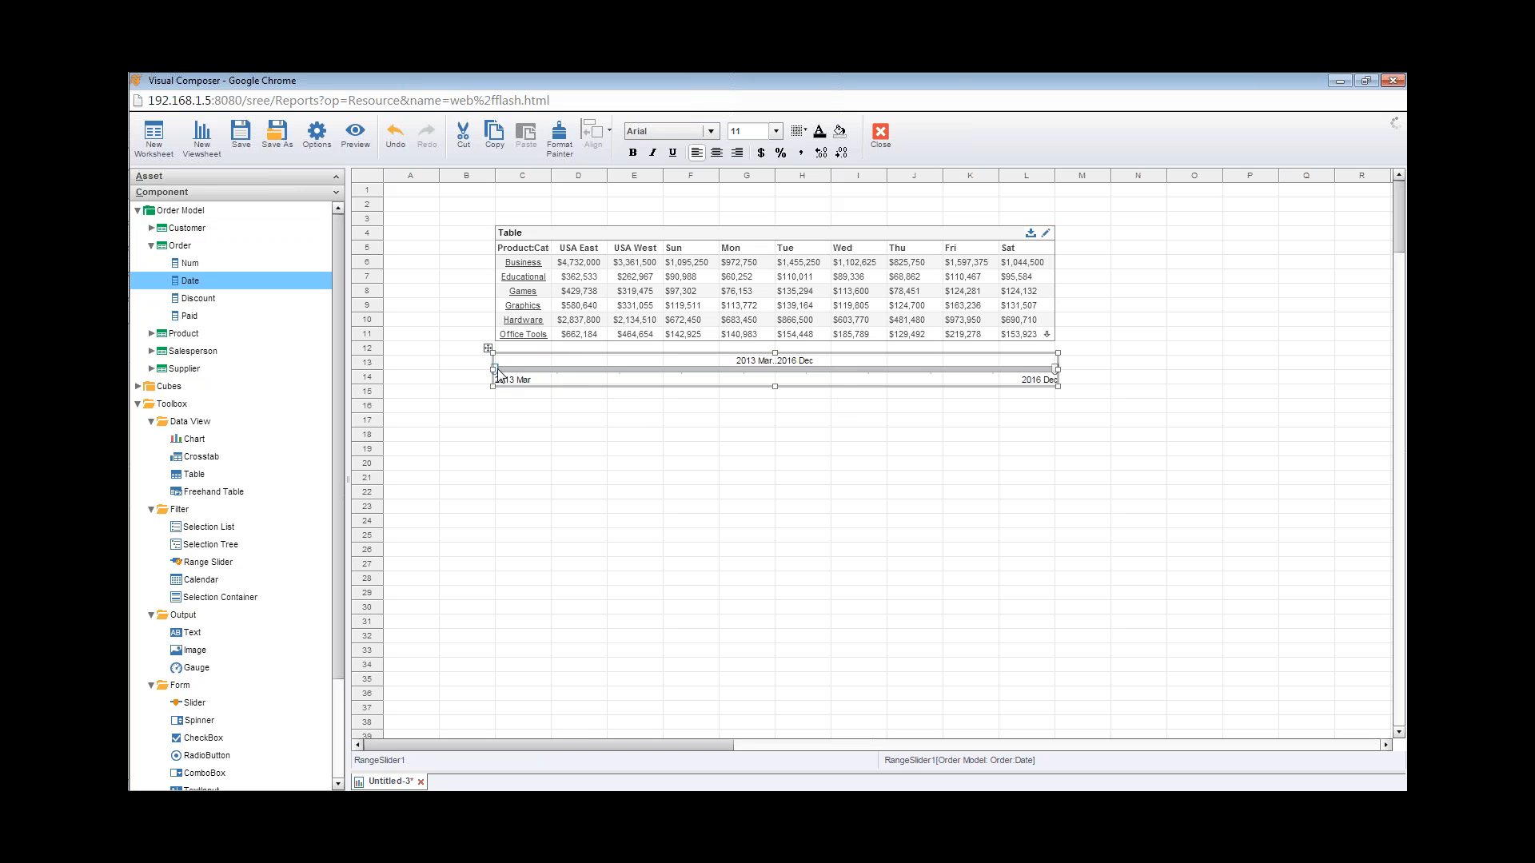
Try filtering the table to 2016 Sep–2016 Dec with the date slider, then restore the full range and deselect the slider.
{"action": "left_click_drag", "start_coordinate": [496, 370], "coordinate": [1031, 372]}
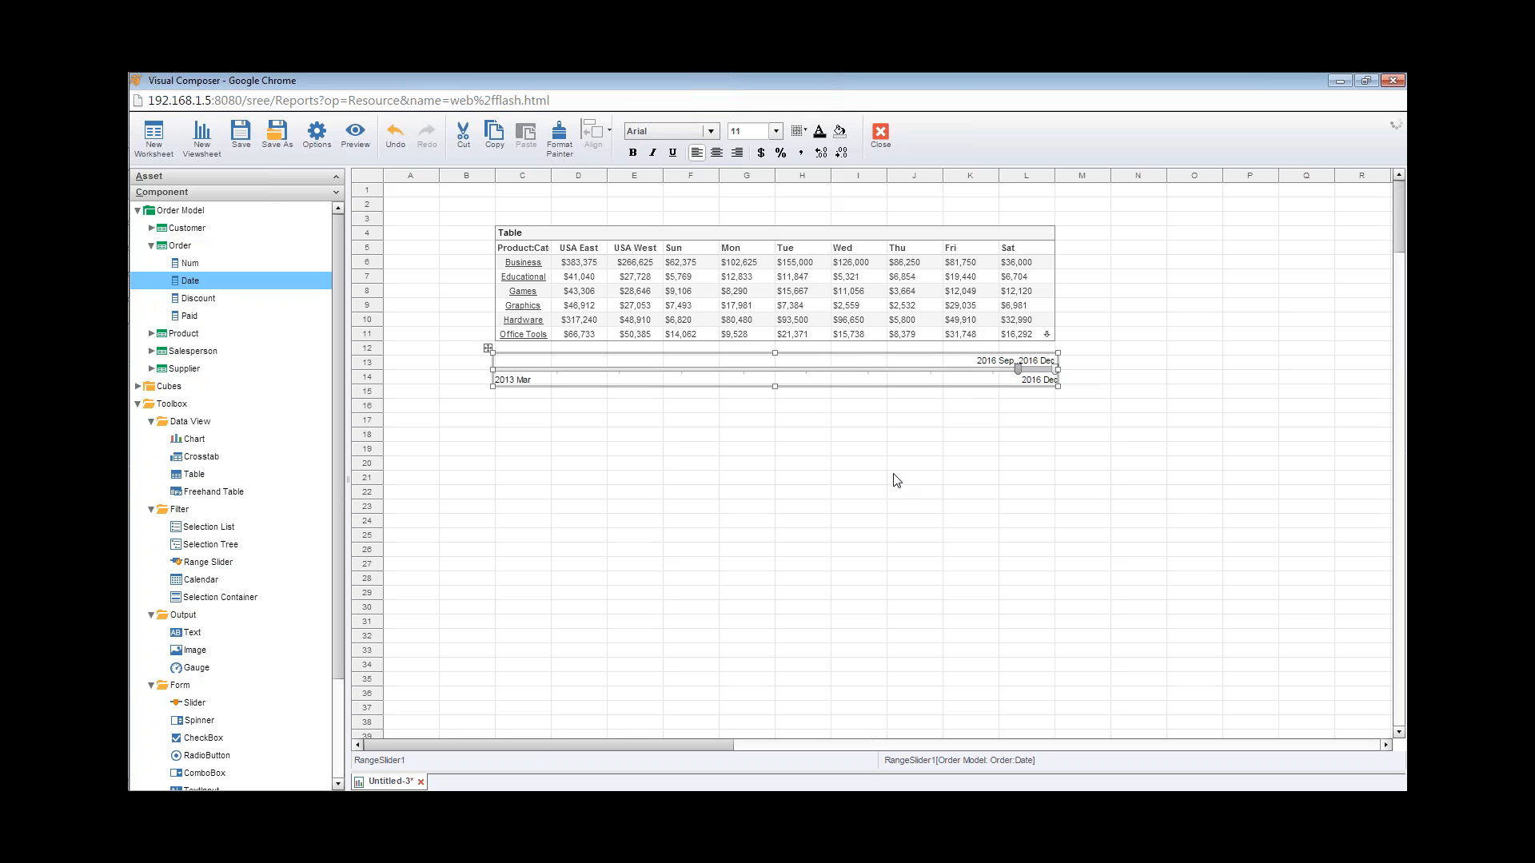
{"action": "double_click", "coordinate": [1035, 374]}
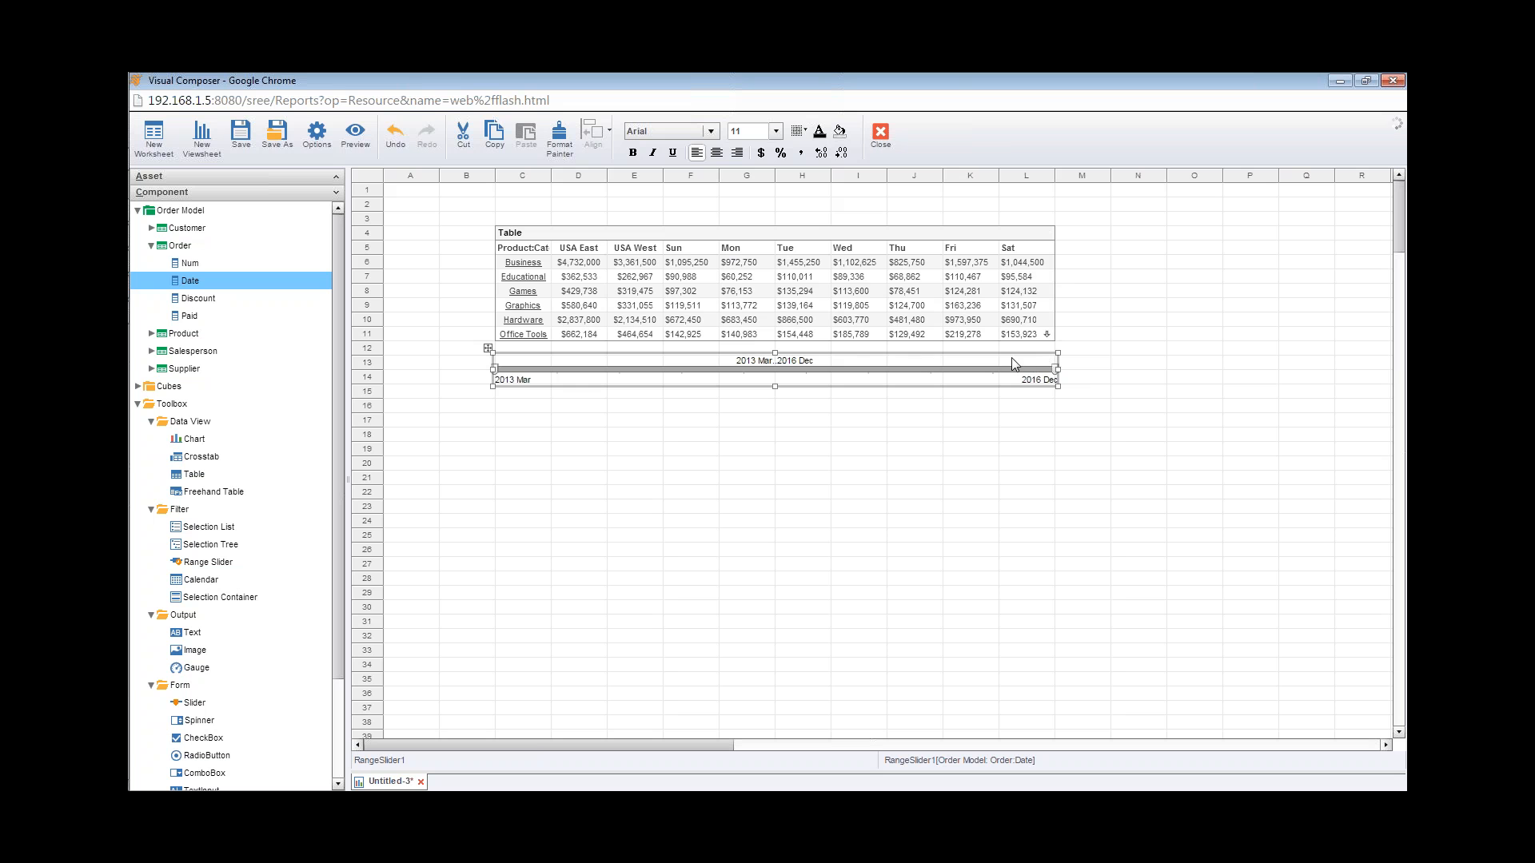
{"action": "left_click", "coordinate": [650, 448]}
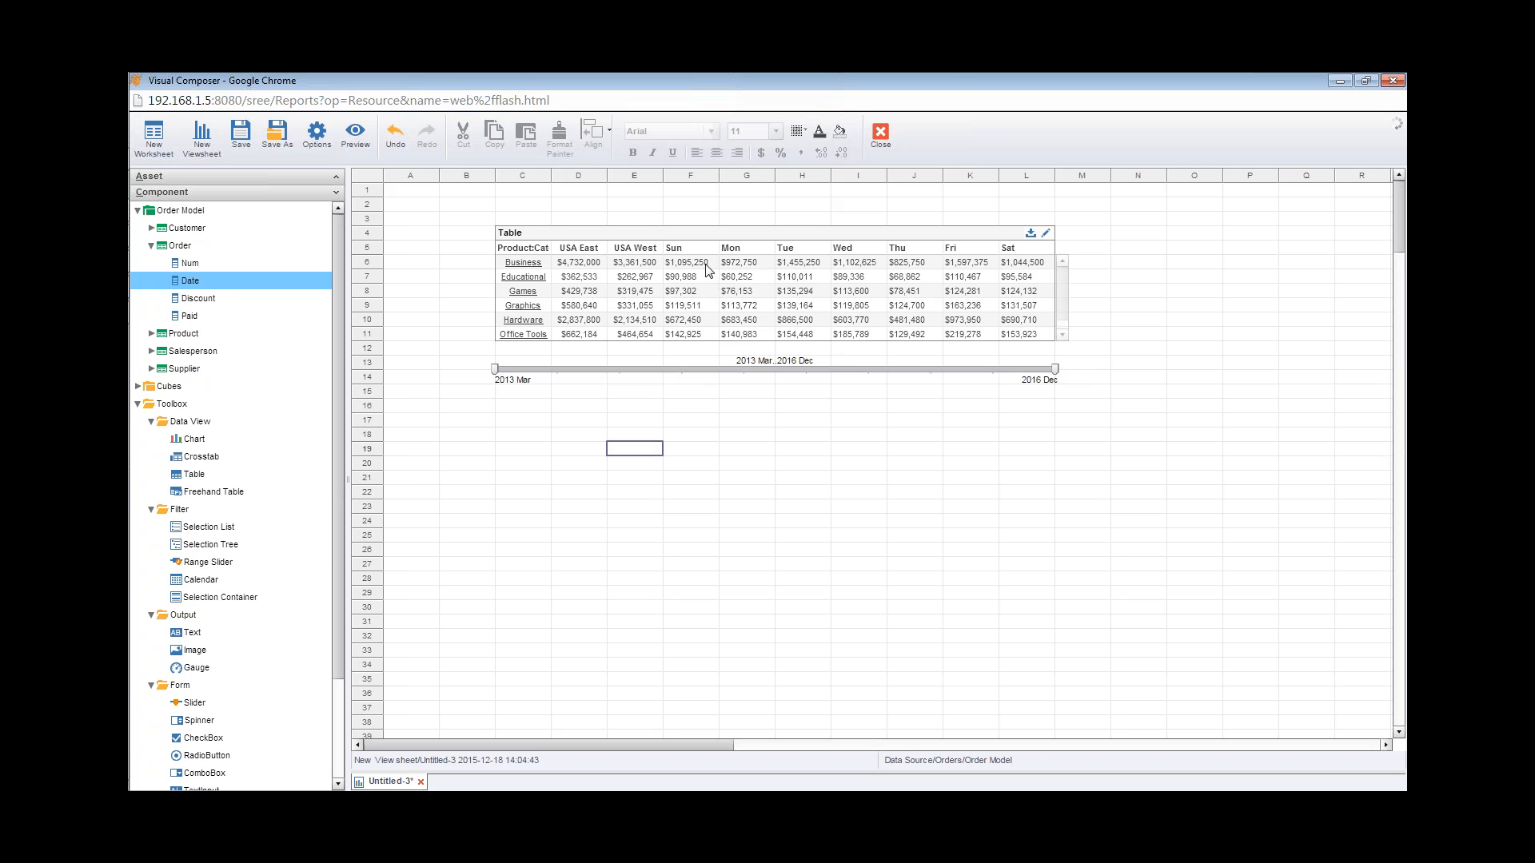
Fill the USA East and USA West header cells with light blue.
{"action": "left_click", "coordinate": [585, 249]}
{"action": "left_click", "coordinate": [620, 250], "text": "ctrl"}
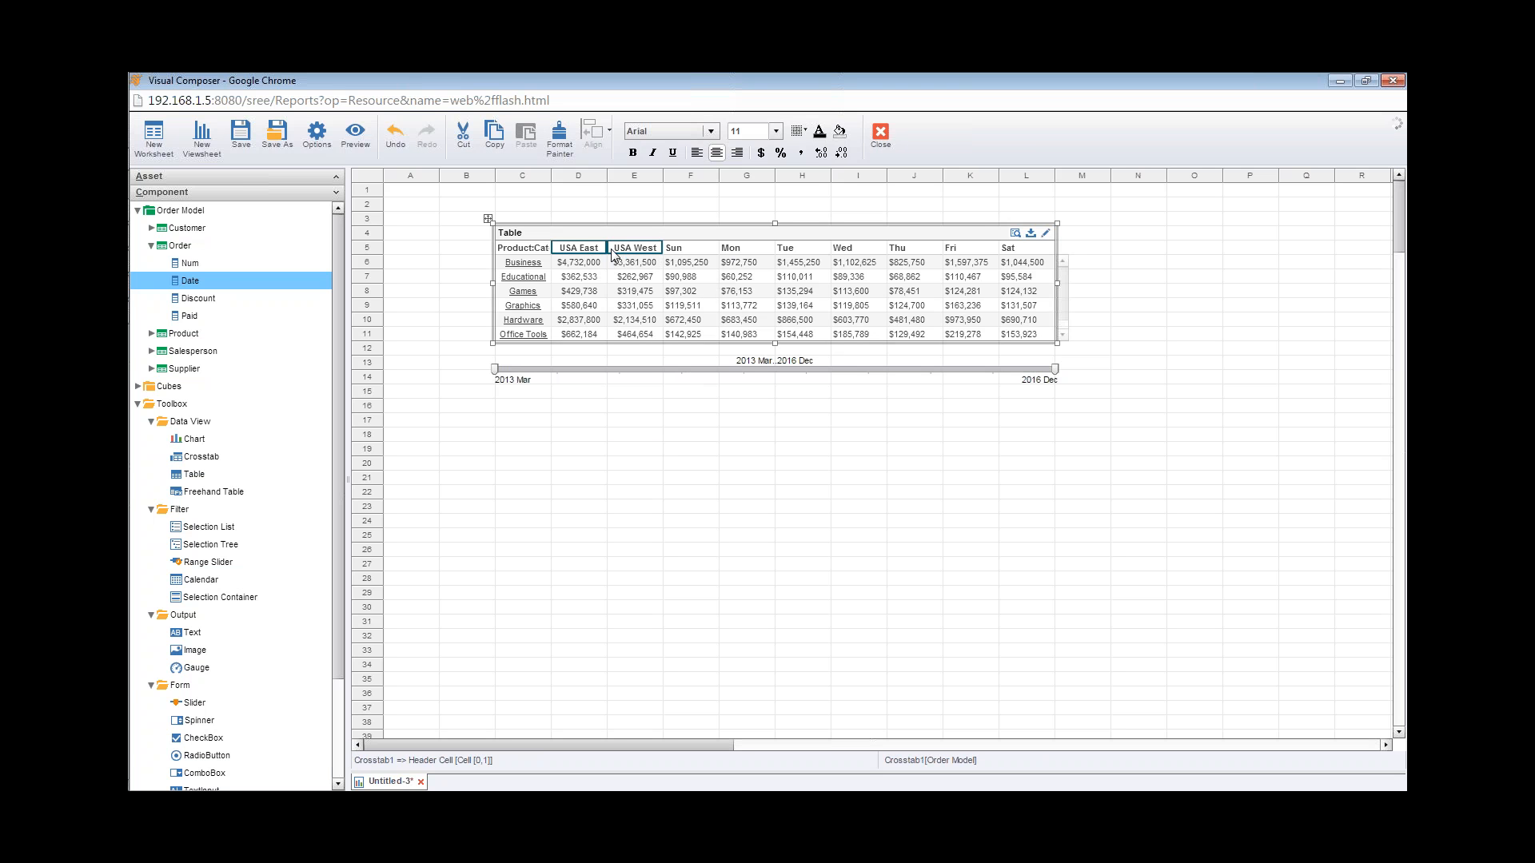
{"action": "left_click", "coordinate": [841, 131]}
{"action": "left_click", "coordinate": [846, 231]}
Fill the weekday header cells from Sun to Sat with light green and deselect the table.
{"action": "left_click", "coordinate": [696, 248]}
{"action": "left_click", "coordinate": [1011, 253], "text": "shift"}
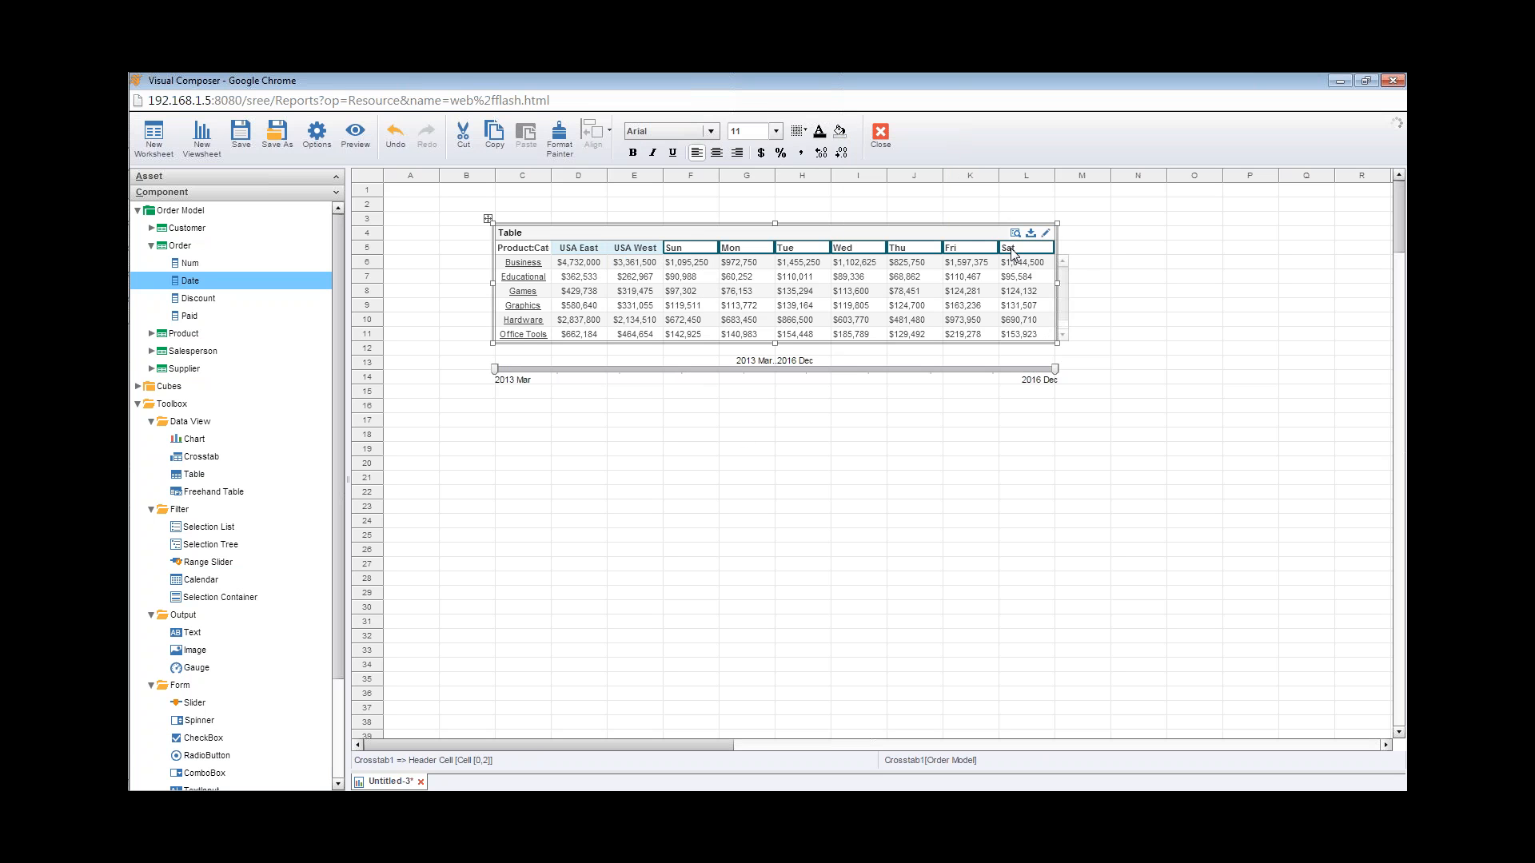
{"action": "left_click", "coordinate": [841, 130]}
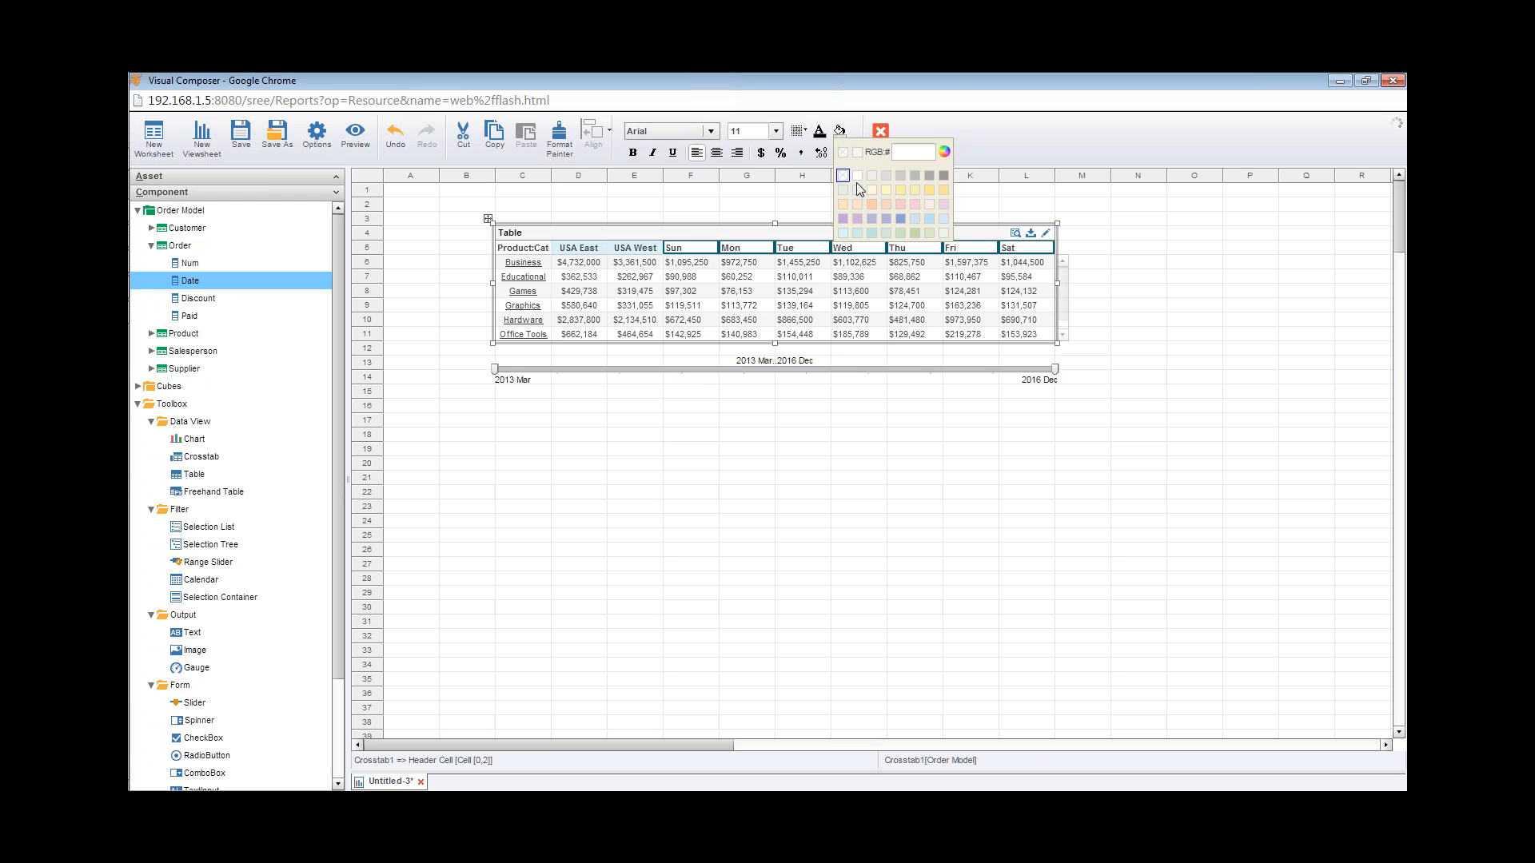
{"action": "left_click", "coordinate": [929, 233]}
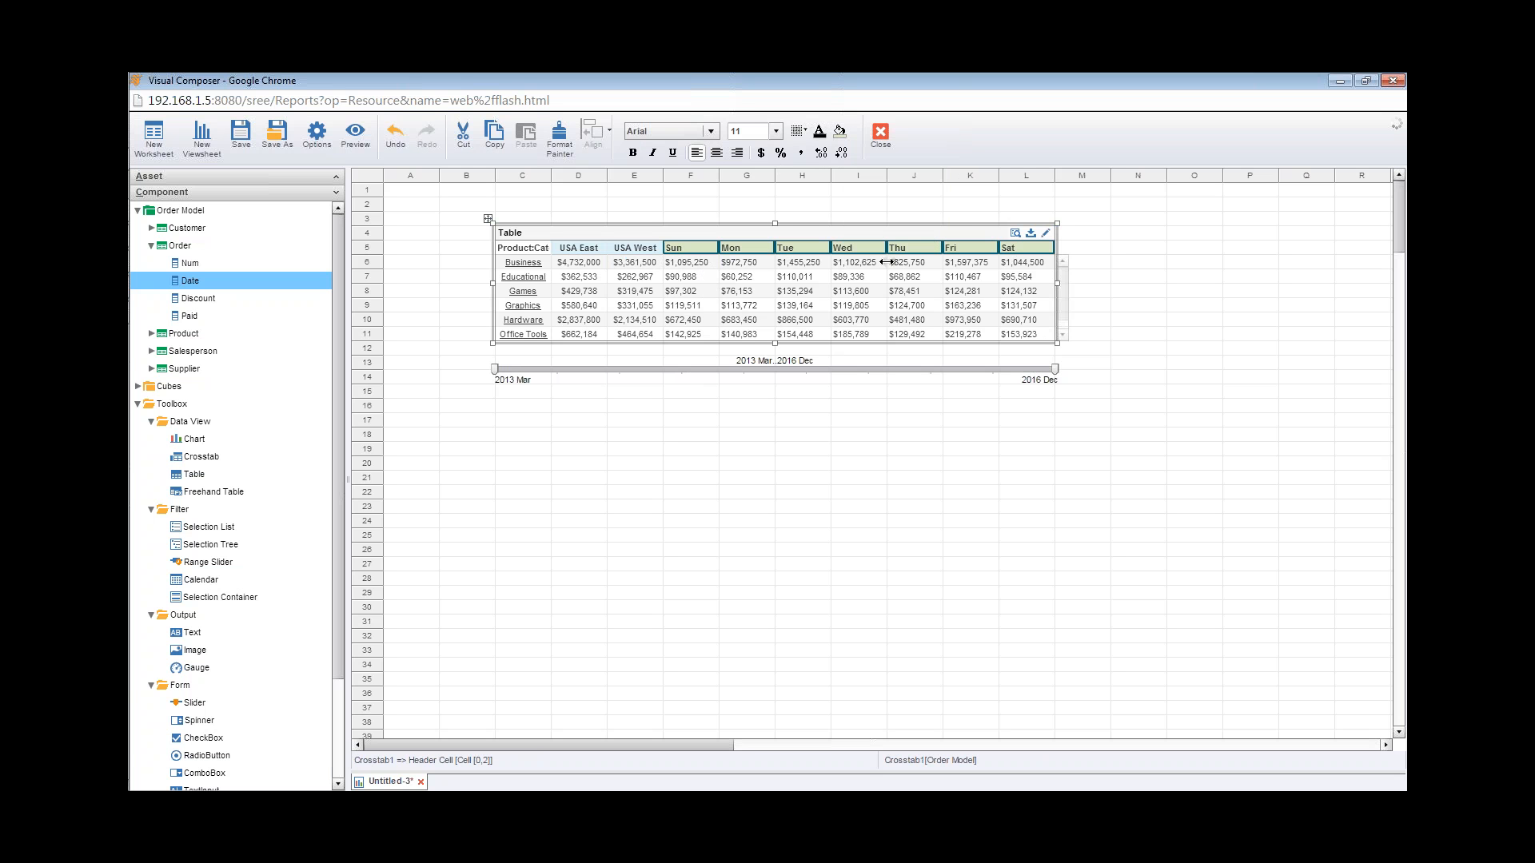
{"action": "left_click", "coordinate": [765, 522]}
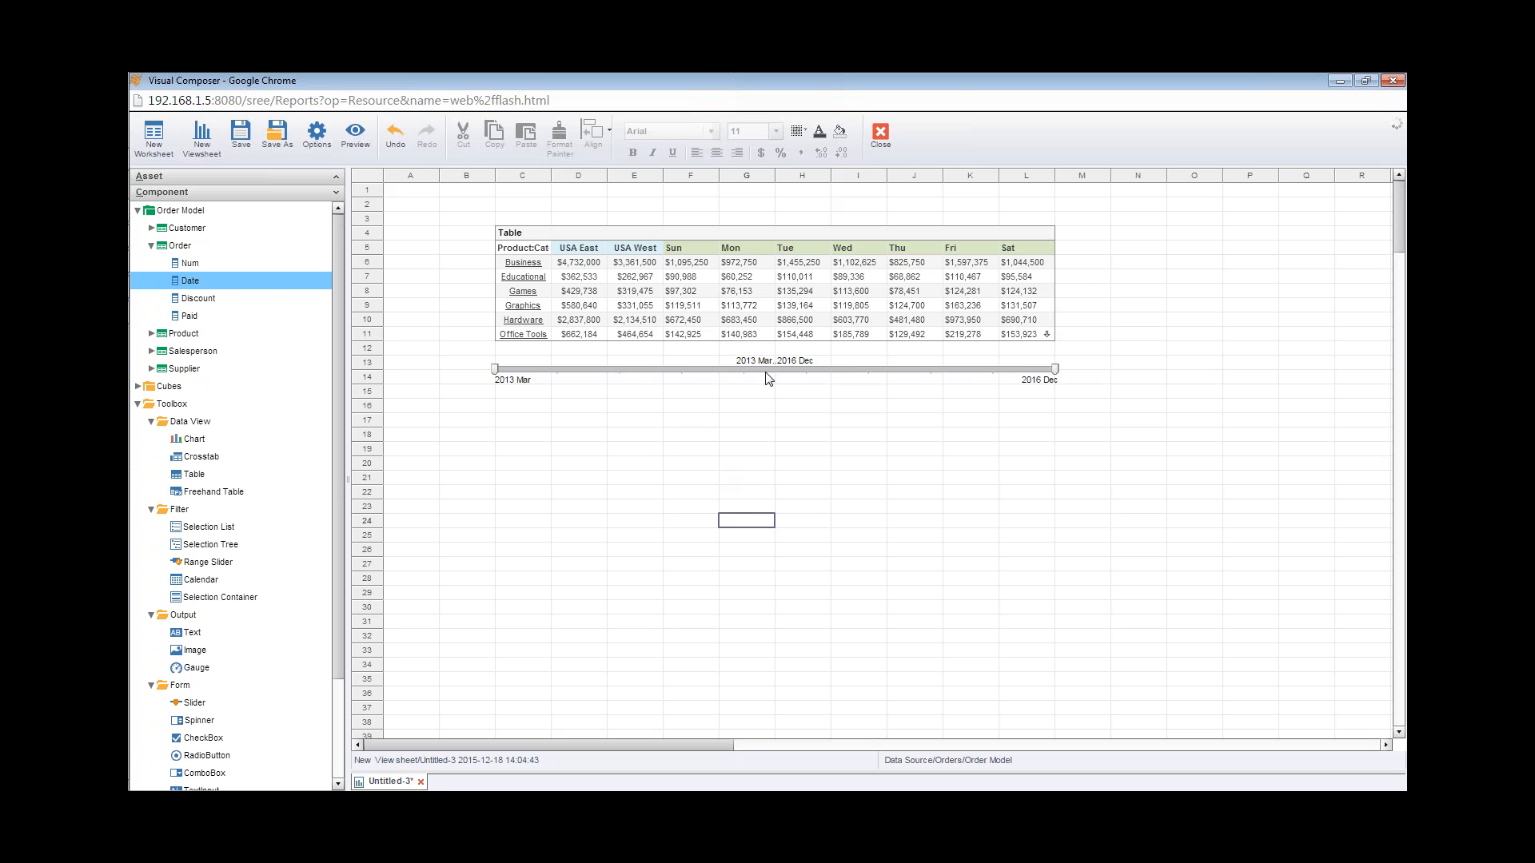
Fill the Product:Category header and the category name cells below it with light orange.
{"action": "left_click", "coordinate": [520, 249]}
{"action": "left_click", "coordinate": [503, 260], "text": "ctrl"}
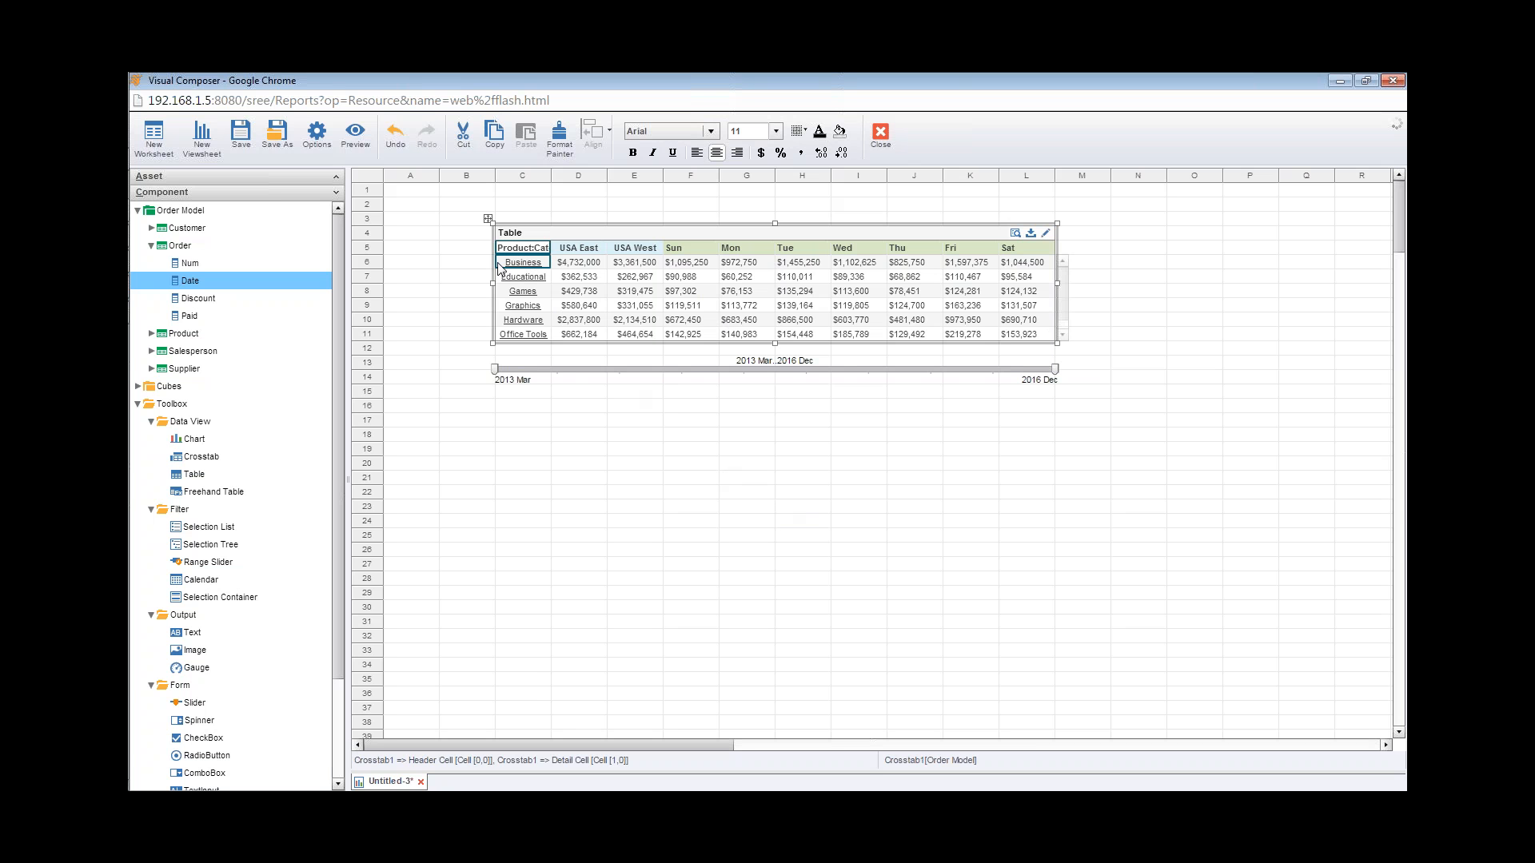
{"action": "left_click", "coordinate": [841, 132]}
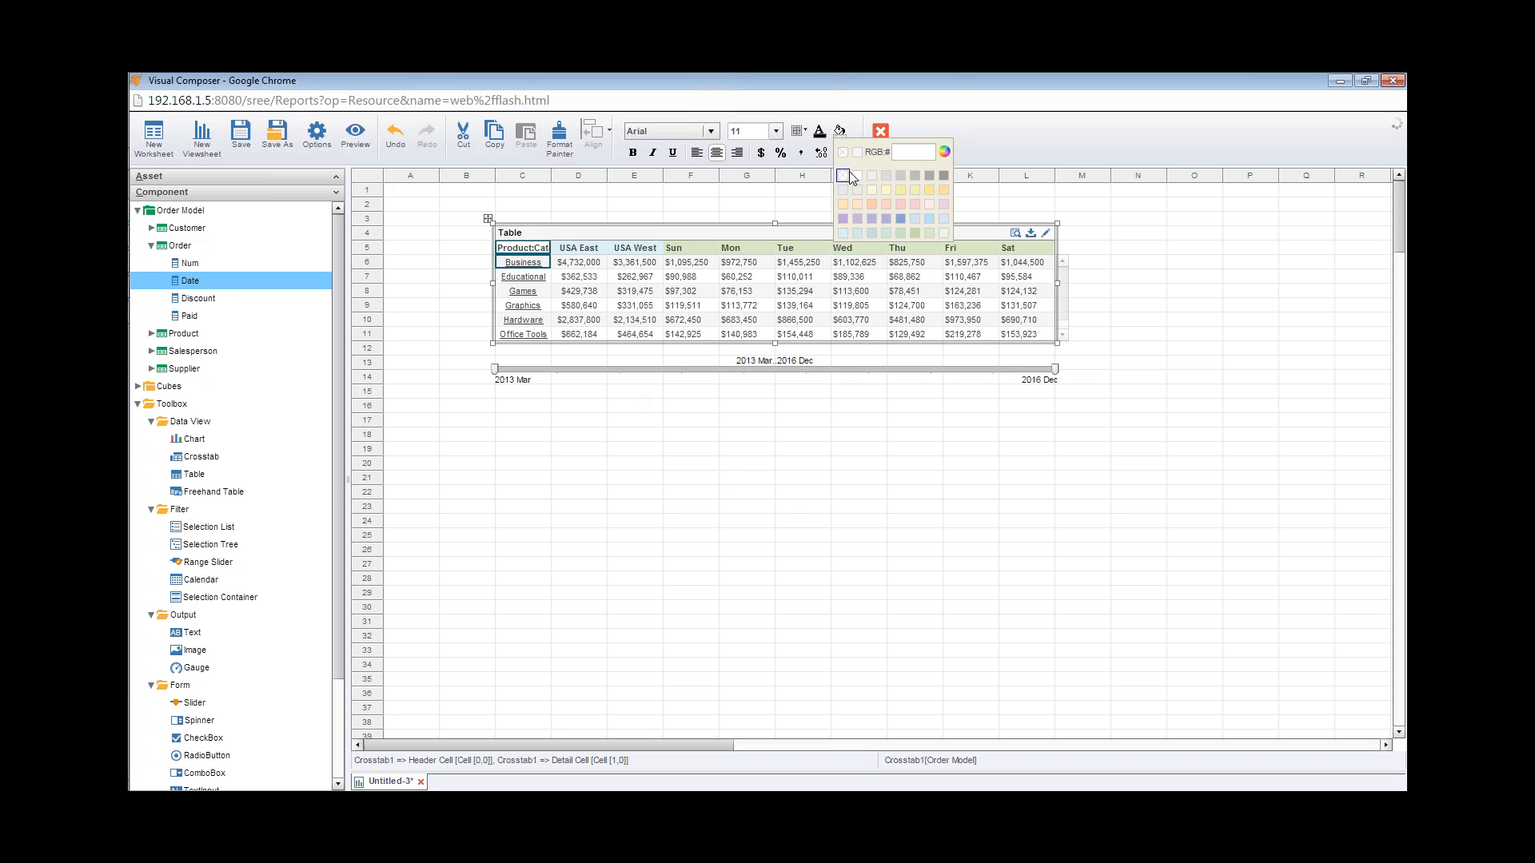
{"action": "left_click", "coordinate": [841, 206]}
{"action": "left_click", "coordinate": [613, 495]}
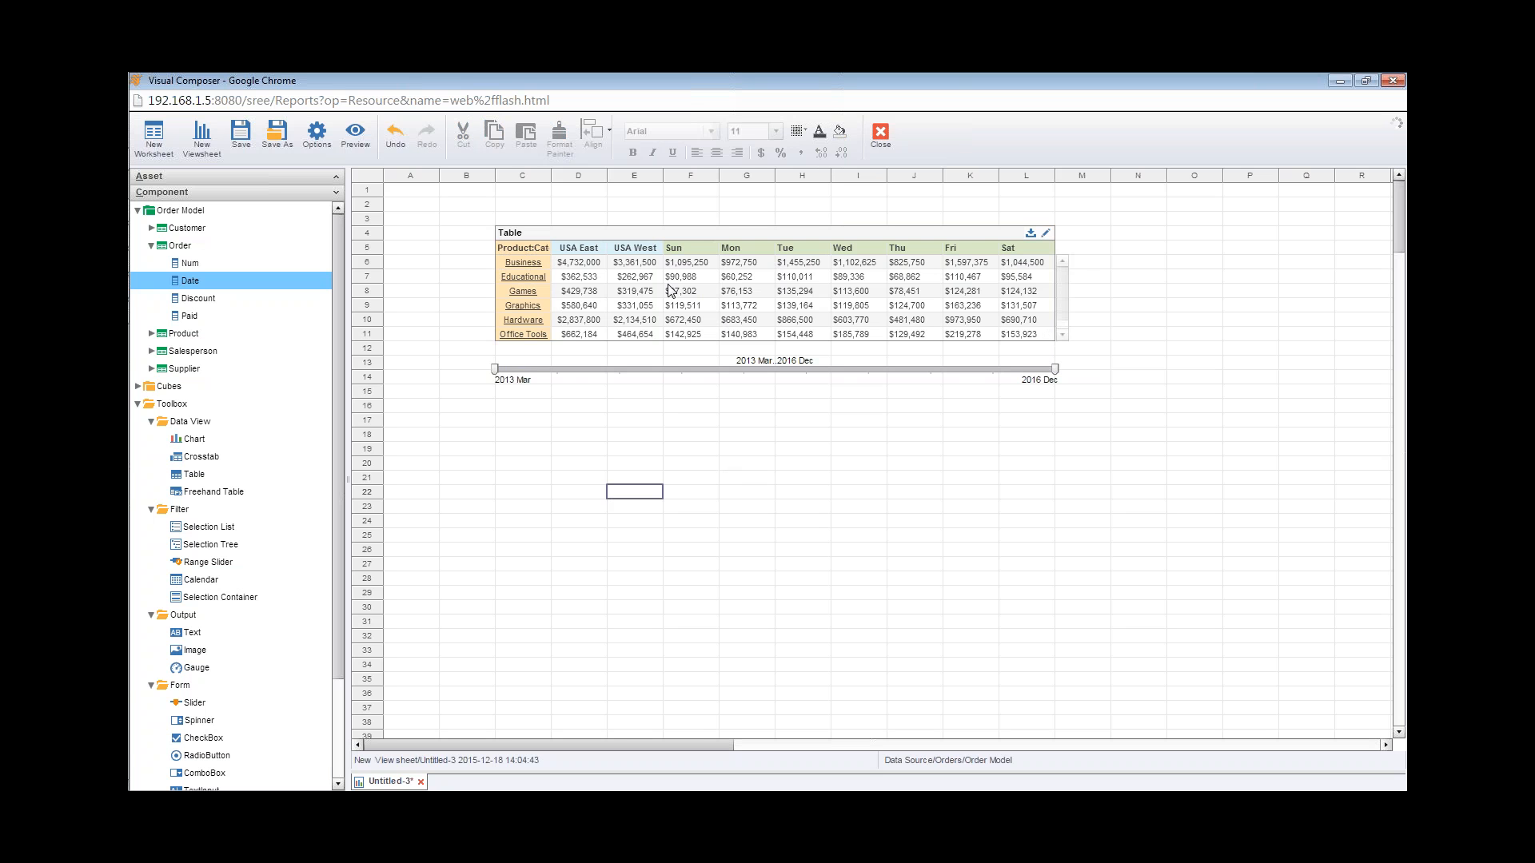
Try inserting a column before the Customer:Region column in the table layout, and undo it.
{"action": "left_click", "coordinate": [1047, 232]}
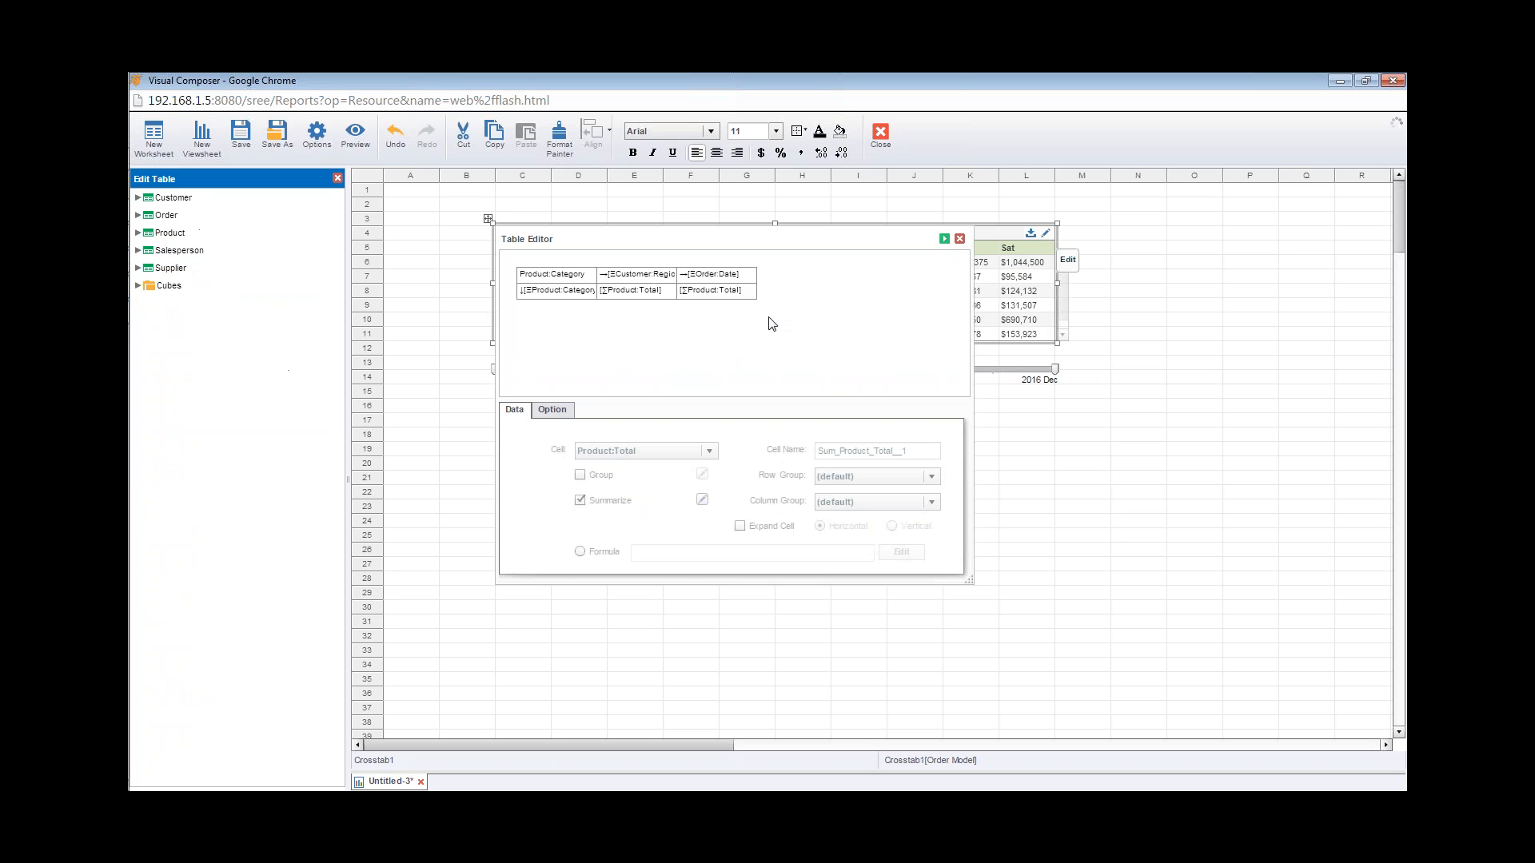
{"action": "left_click", "coordinate": [635, 275]}
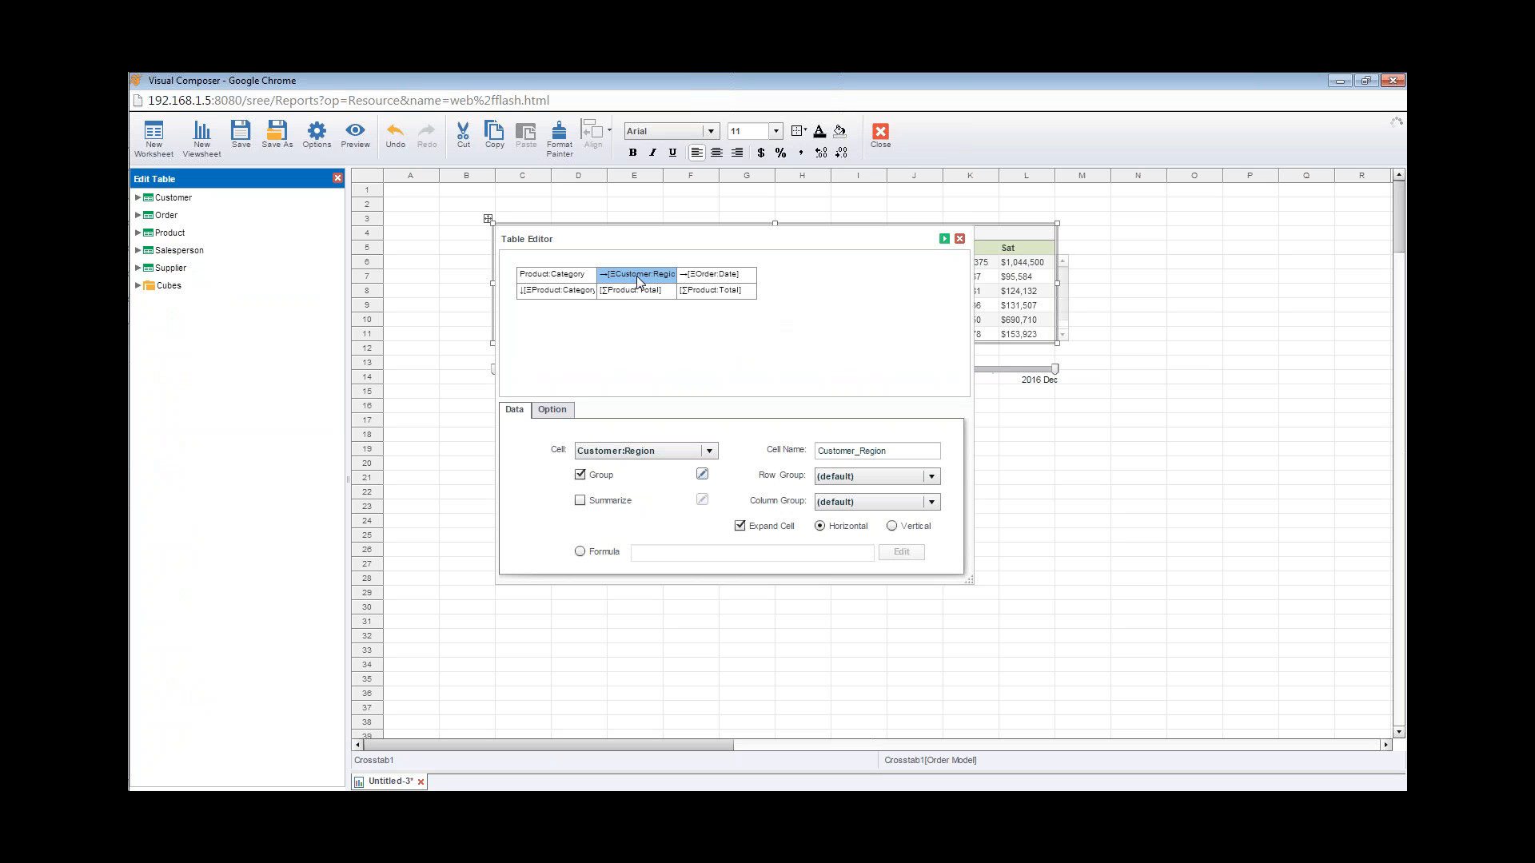
{"action": "right_click", "coordinate": [636, 276]}
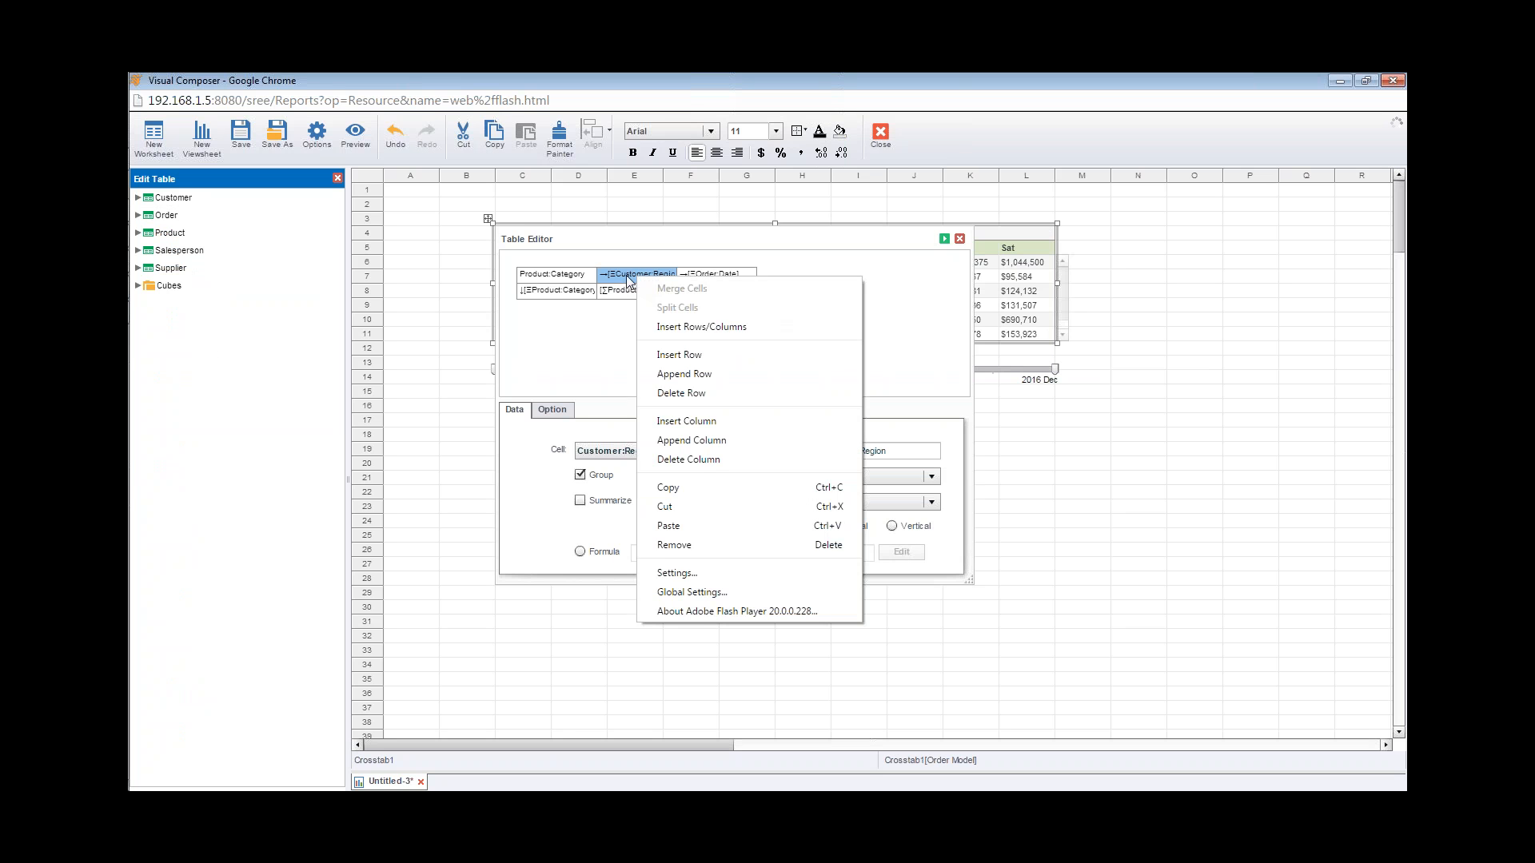
{"action": "left_click", "coordinate": [703, 422]}
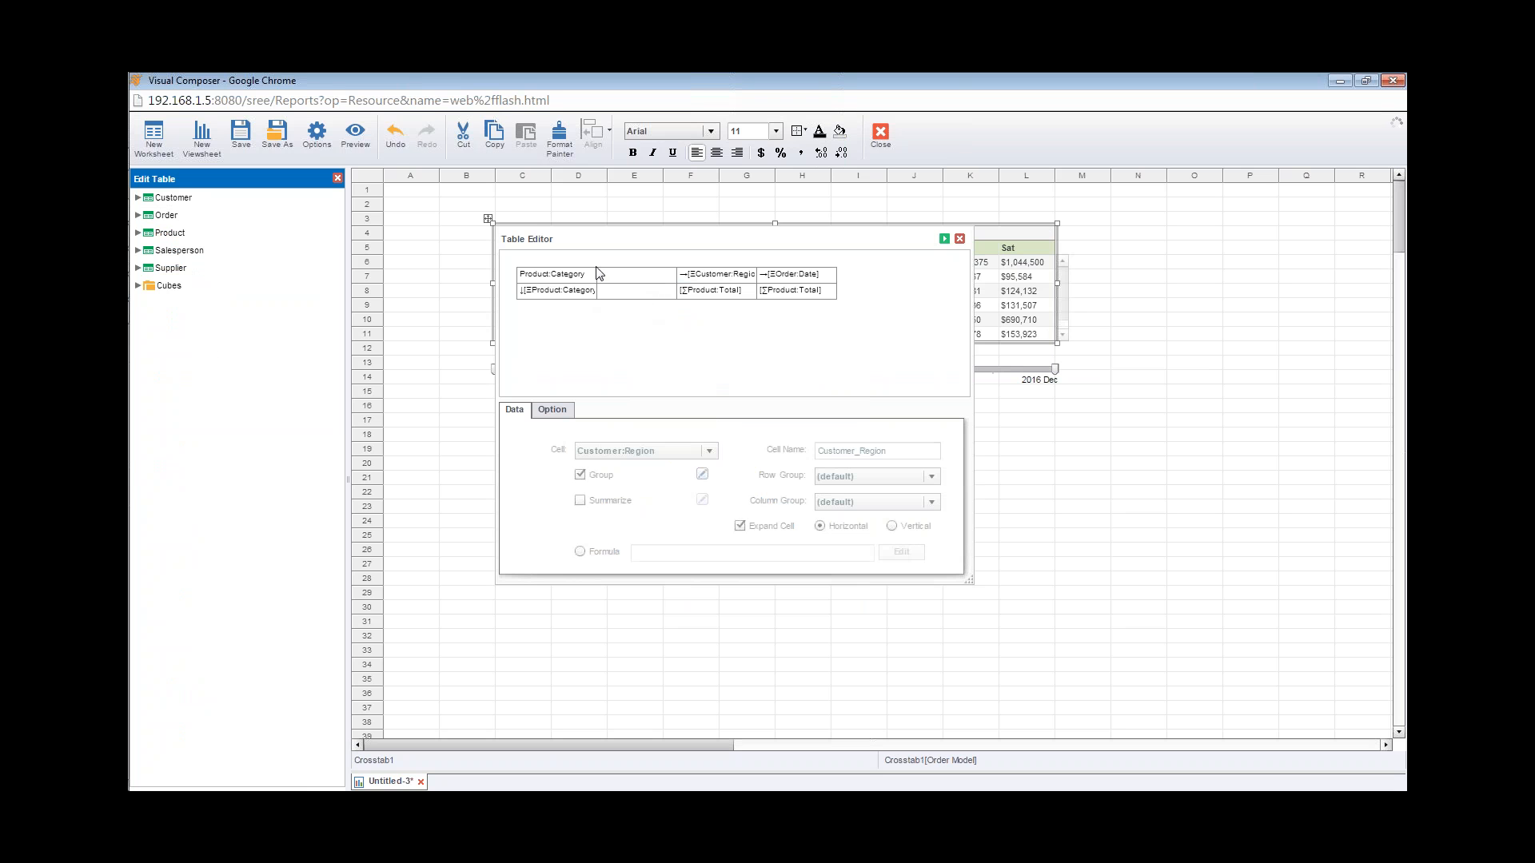
{"action": "left_click", "coordinate": [405, 130]}
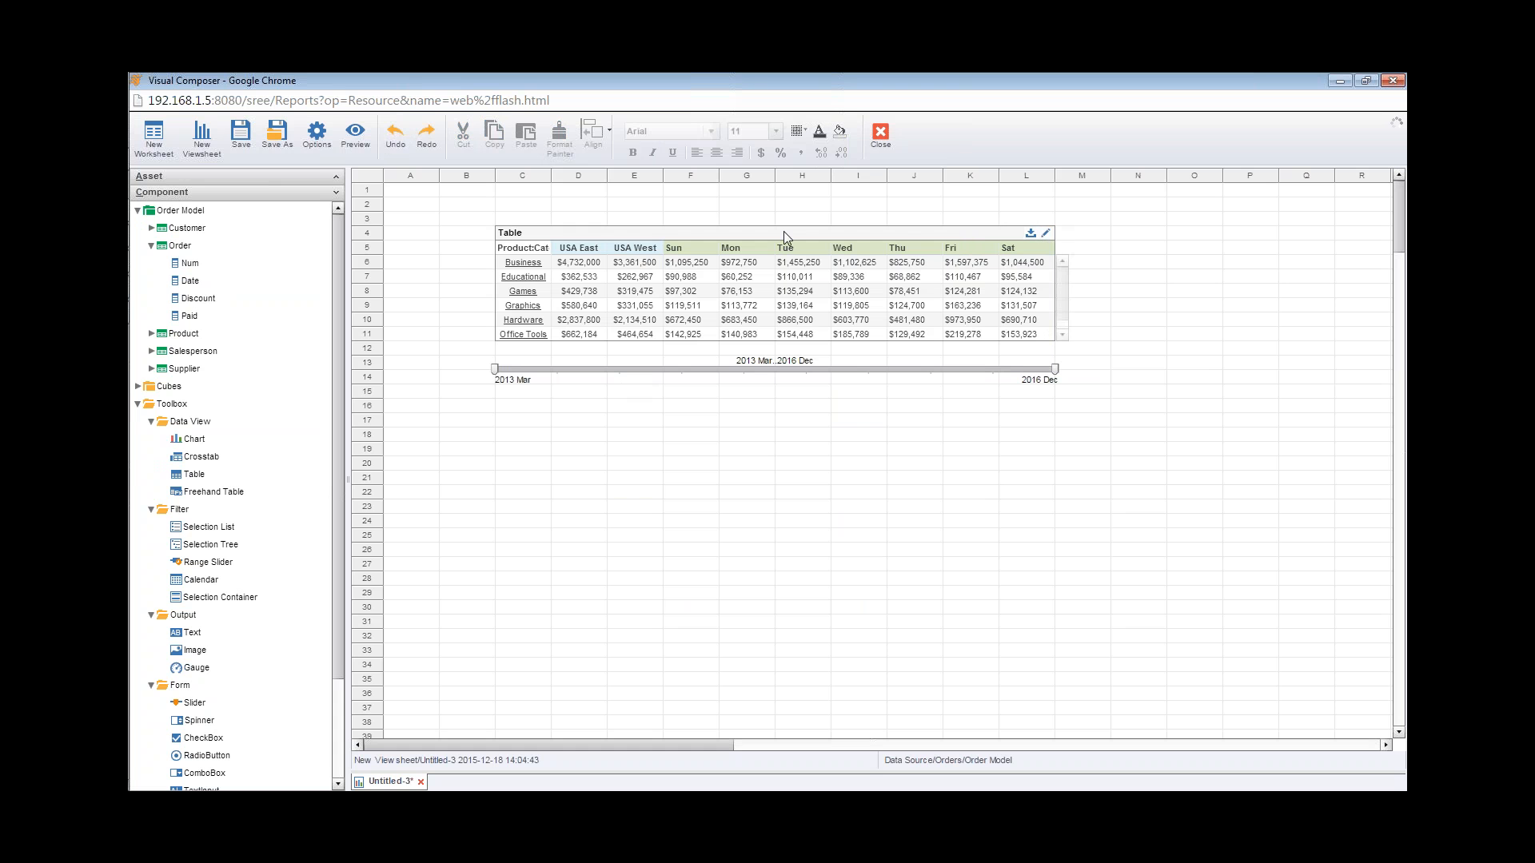
Insert a column before the Order:Date column in the table layout and enter "Region Total" as its header.
{"action": "left_click", "coordinate": [1044, 234]}
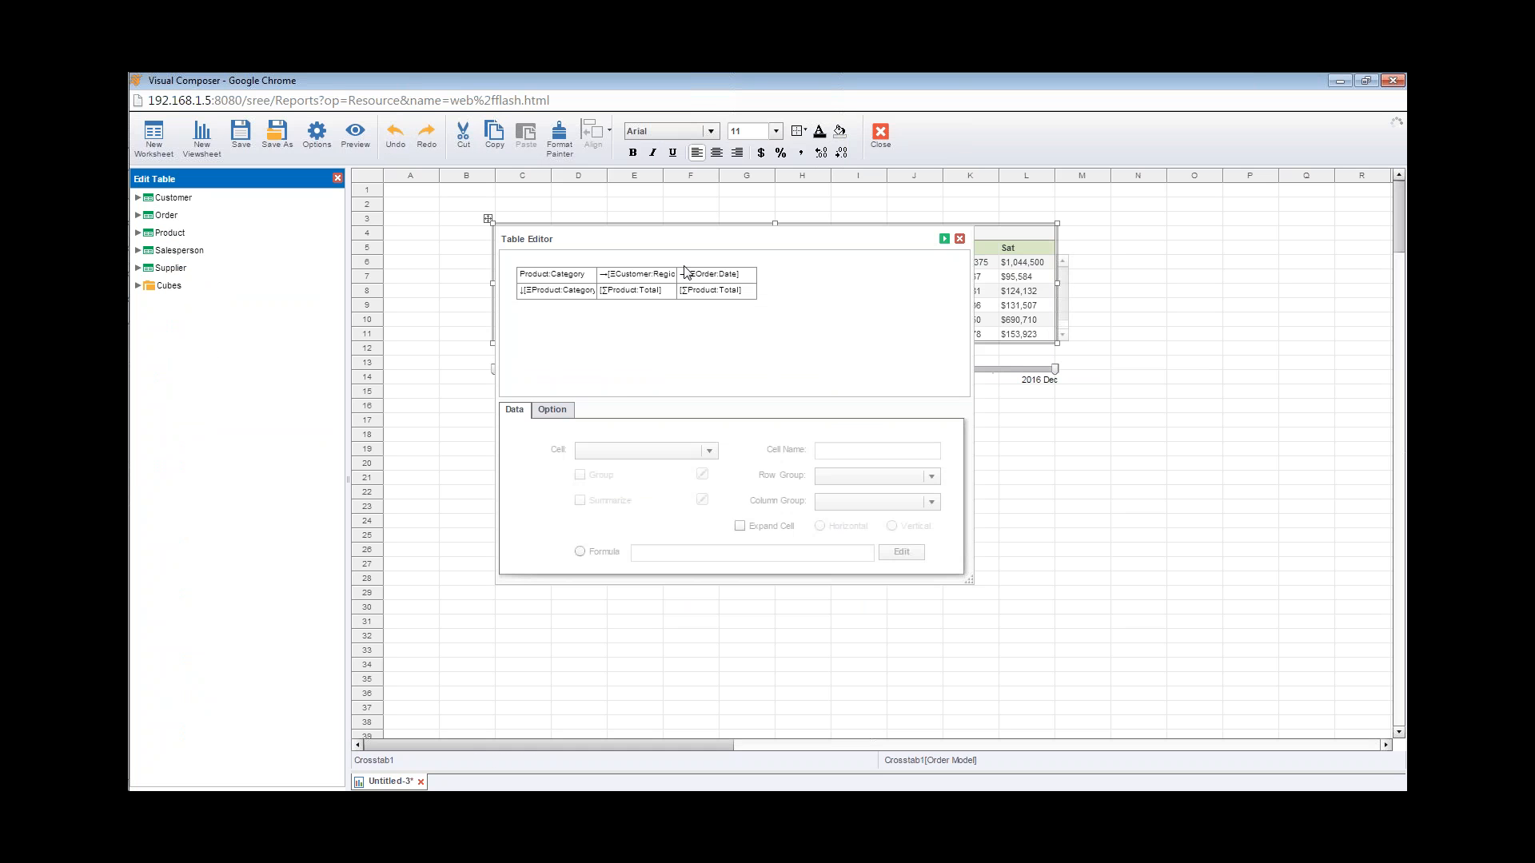
{"action": "left_click", "coordinate": [683, 276]}
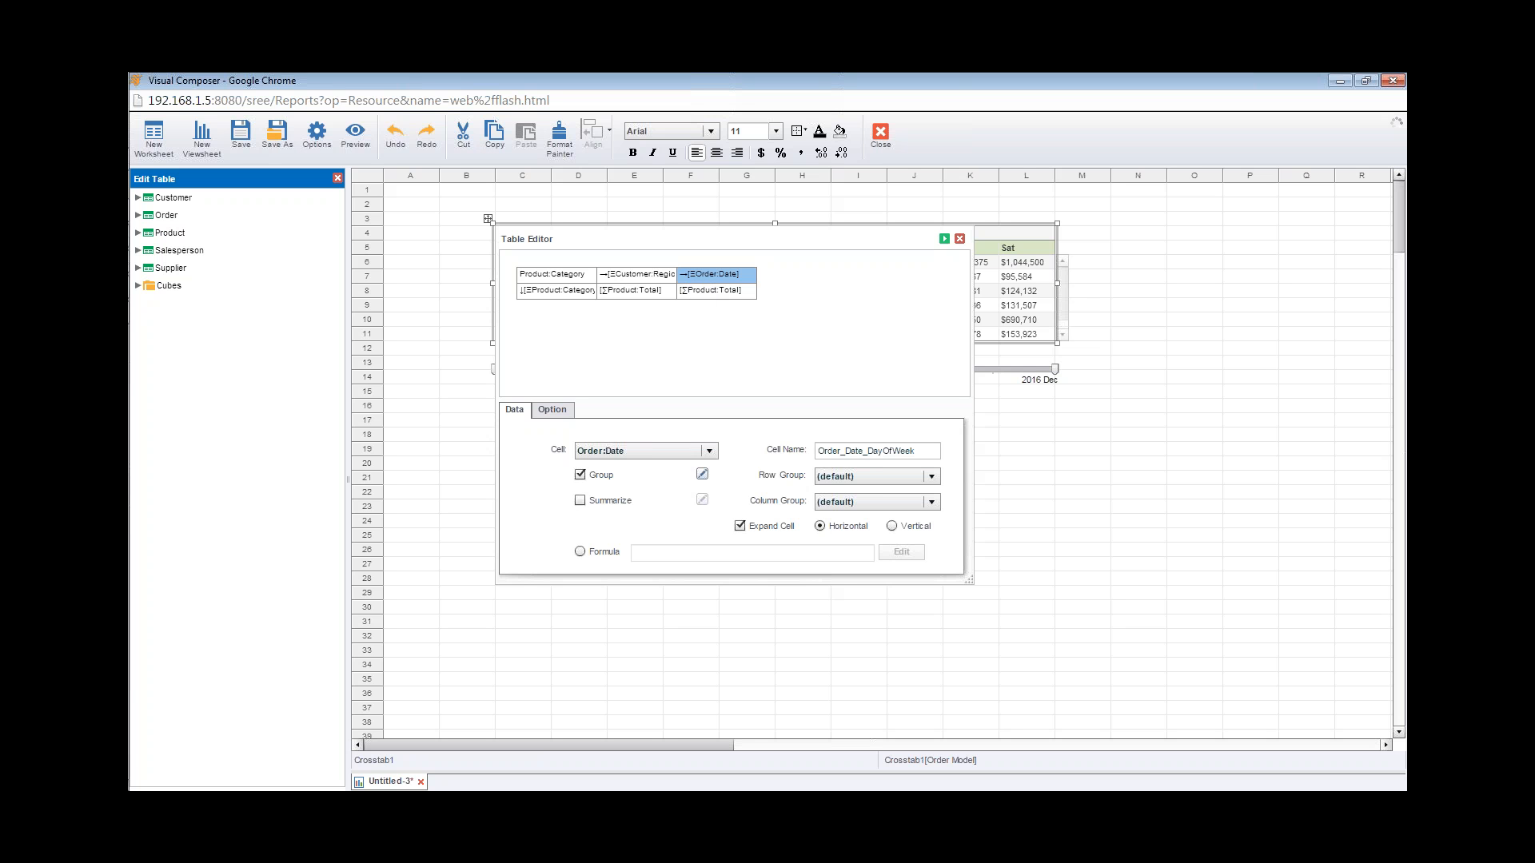
{"action": "right_click", "coordinate": [710, 277]}
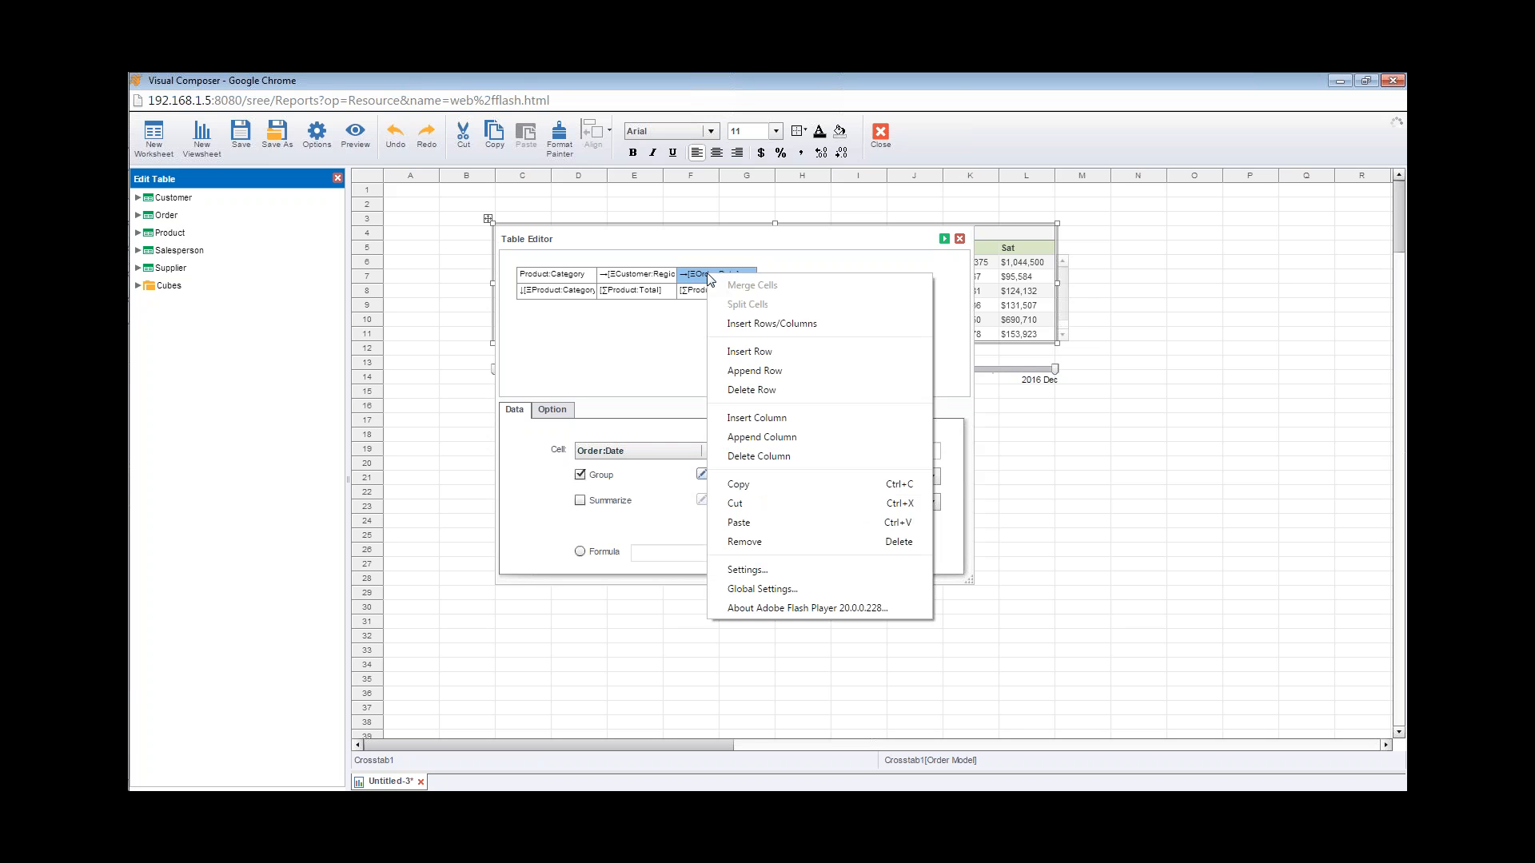
{"action": "left_click", "coordinate": [760, 417]}
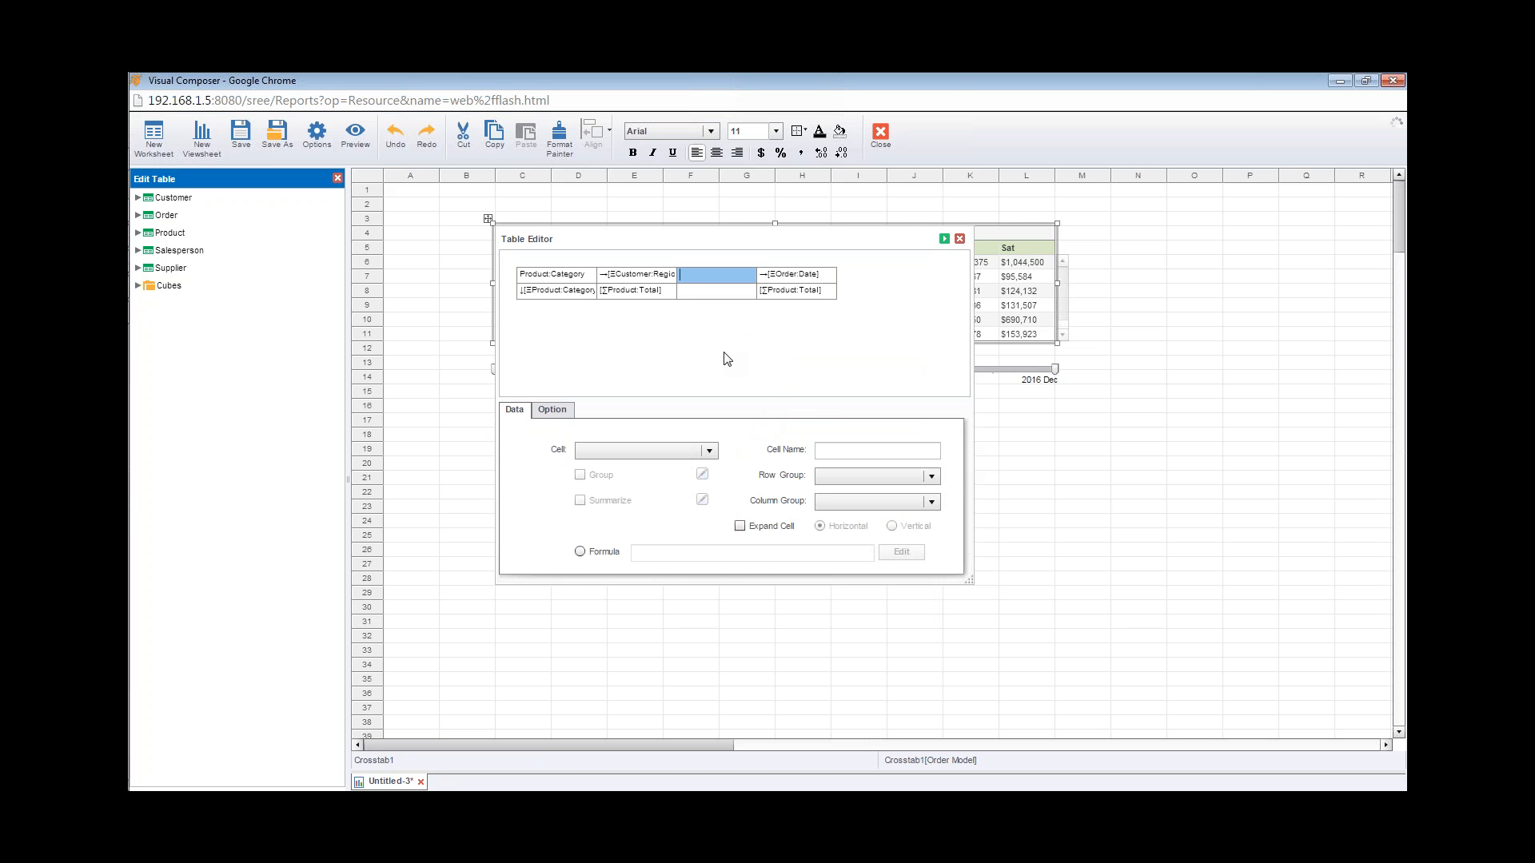
{"action": "type", "text": "gion Total"}
Add the Product:Total measure to the cell below the Region Total header and apply the table layout.
{"action": "left_click", "coordinate": [708, 295]}
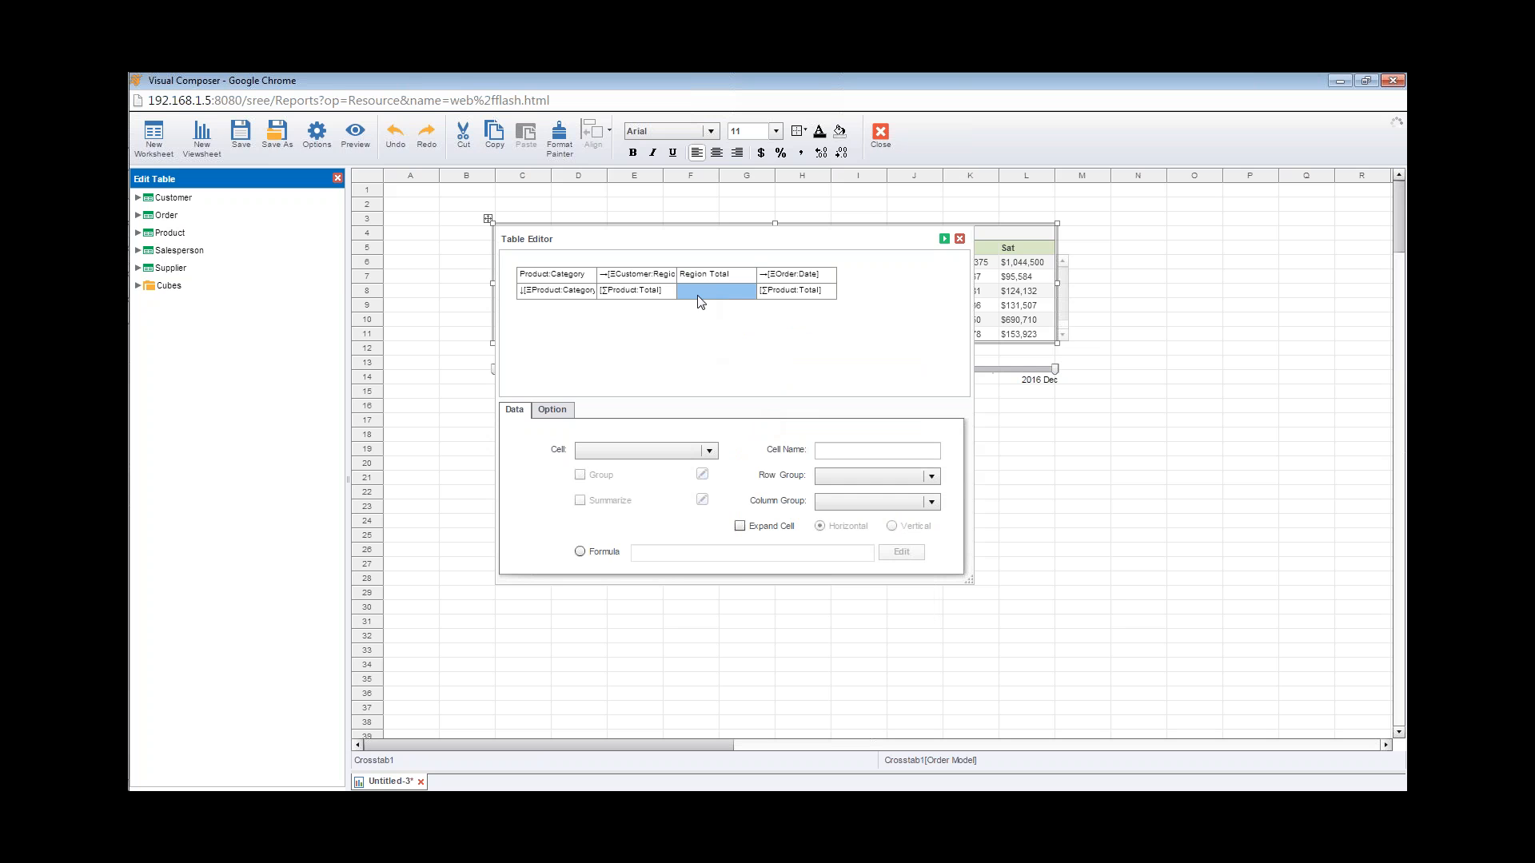
{"action": "left_click", "coordinate": [138, 232]}
{"action": "left_click", "coordinate": [151, 268]}
{"action": "left_click_drag", "start_coordinate": [206, 373], "coordinate": [712, 290]}
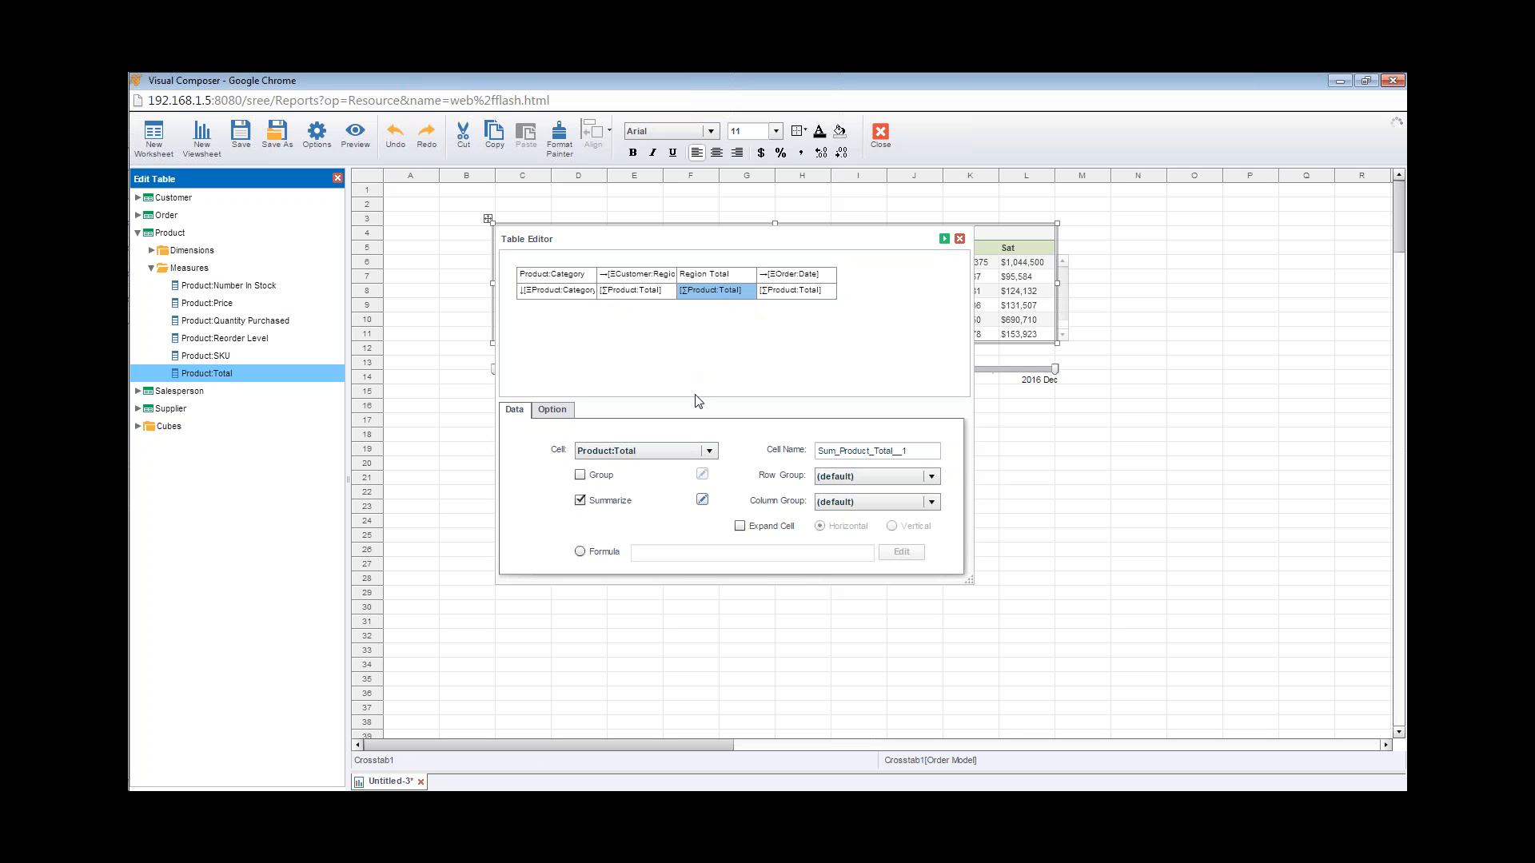
{"action": "left_click", "coordinate": [944, 239]}
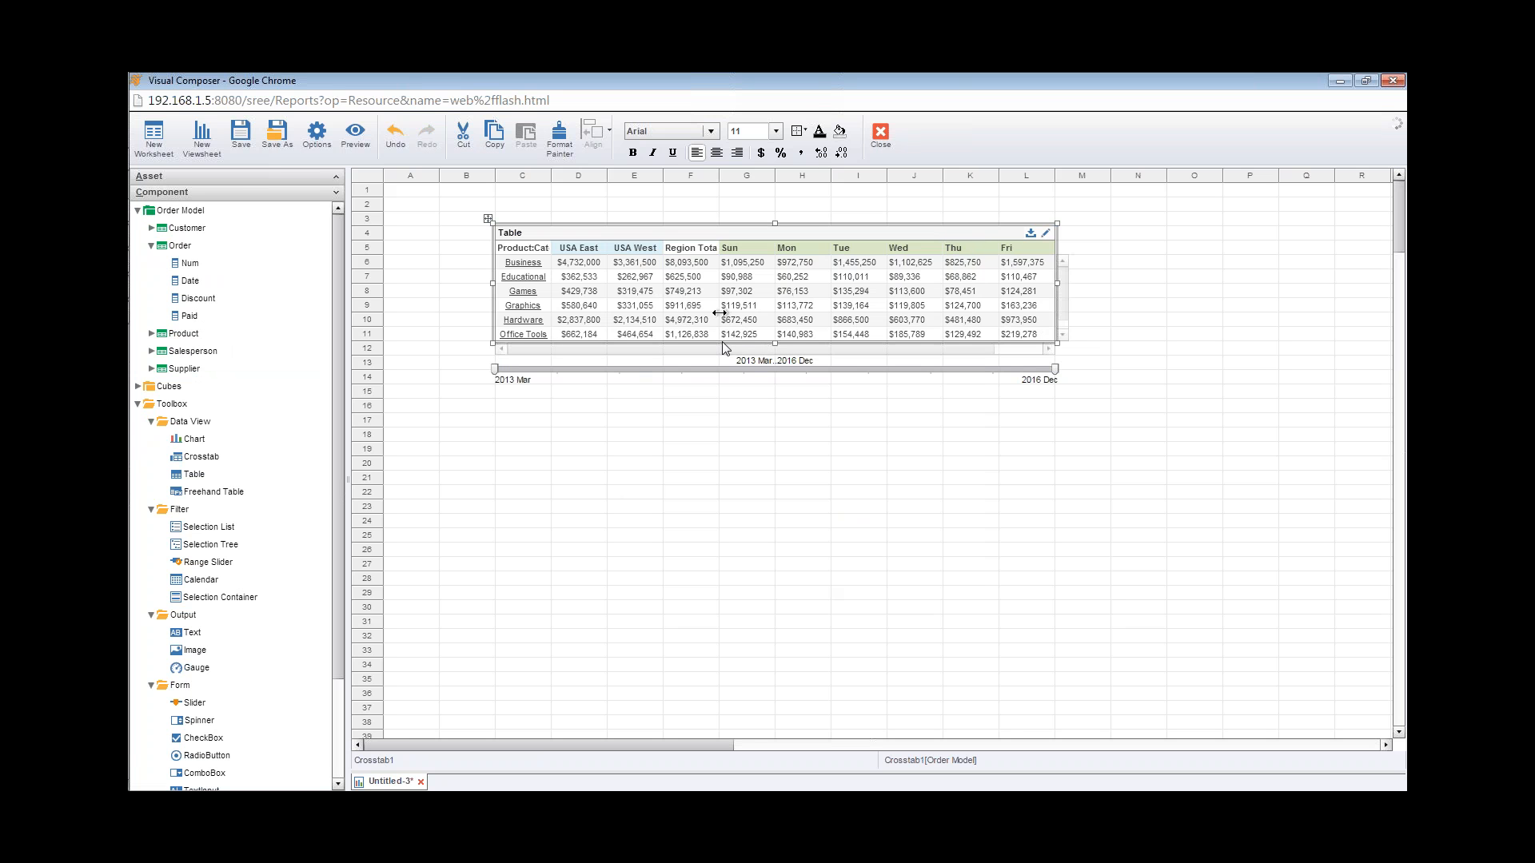
Move the date range slider down three rows and extend the table's height to end at row 12.
{"action": "left_click", "coordinate": [512, 380]}
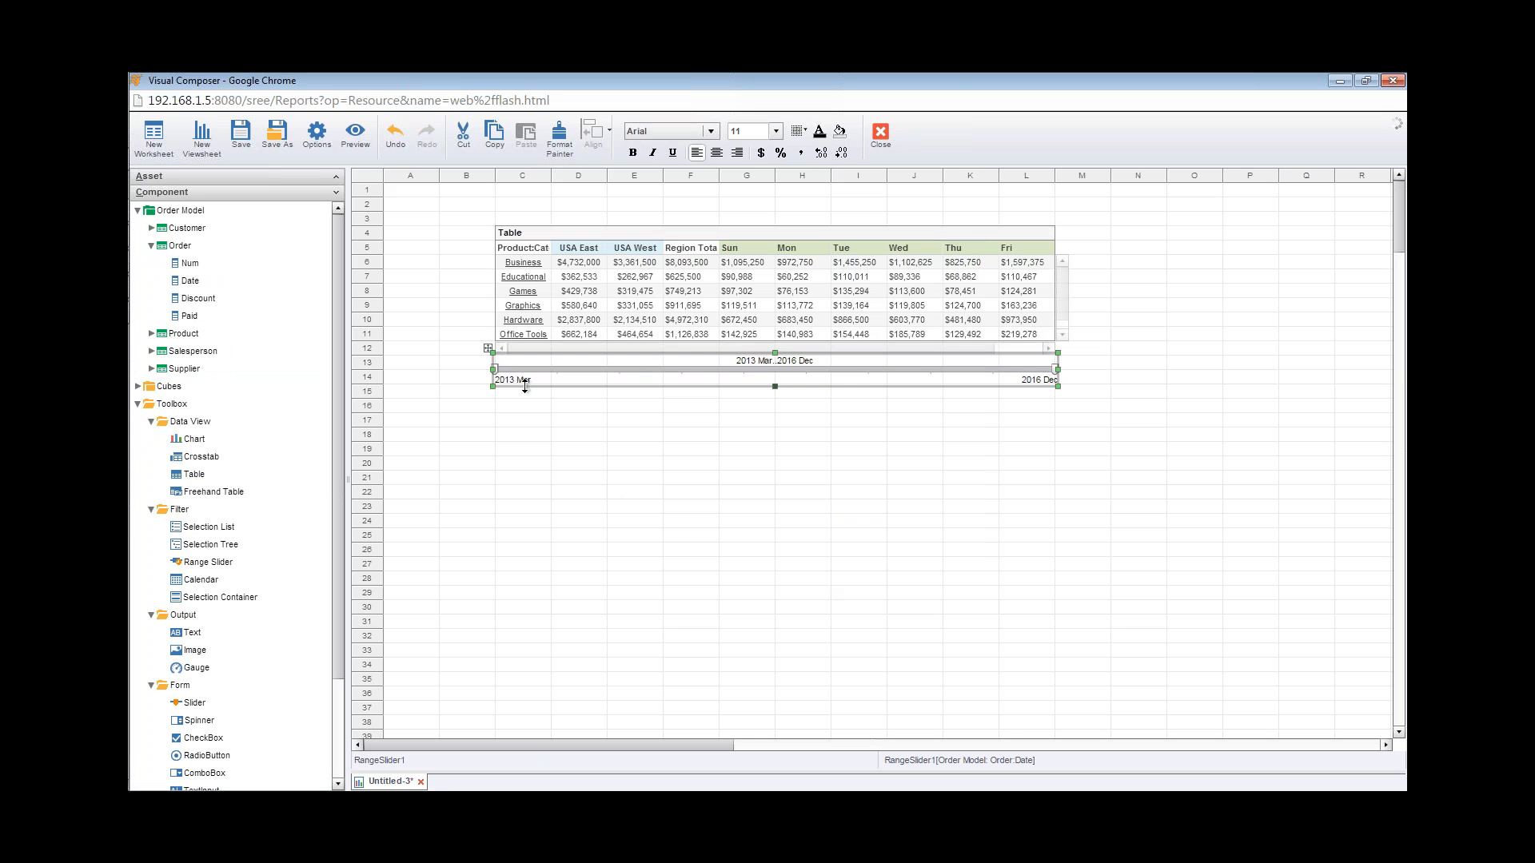
{"action": "left_click_drag", "start_coordinate": [524, 386], "coordinate": [524, 430]}
{"action": "left_click", "coordinate": [804, 227]}
{"action": "left_click_drag", "start_coordinate": [775, 342], "coordinate": [775, 386]}
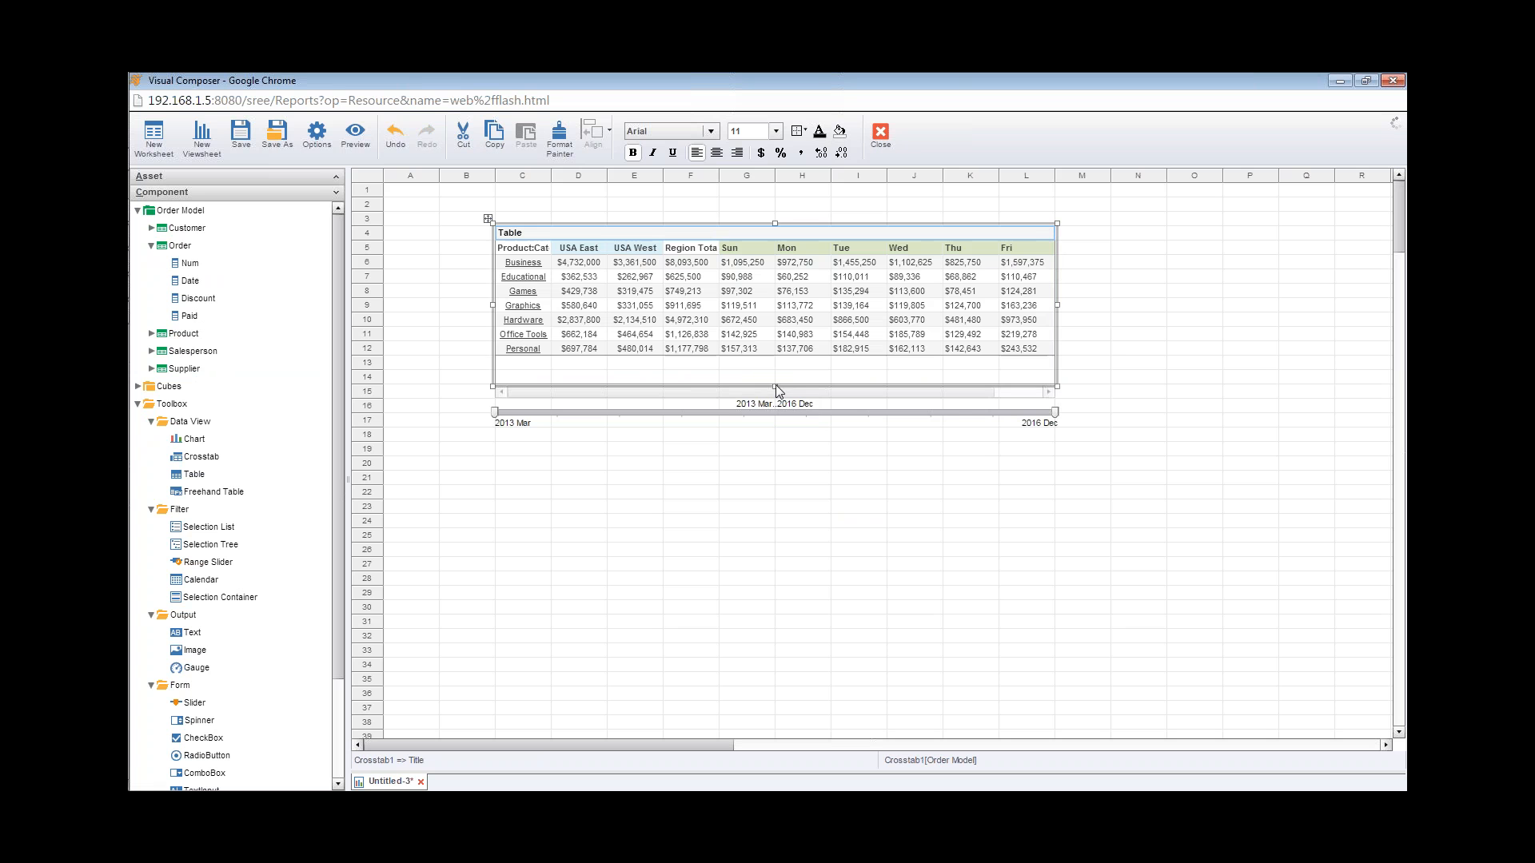
{"action": "left_click_drag", "start_coordinate": [775, 386], "coordinate": [777, 362]}
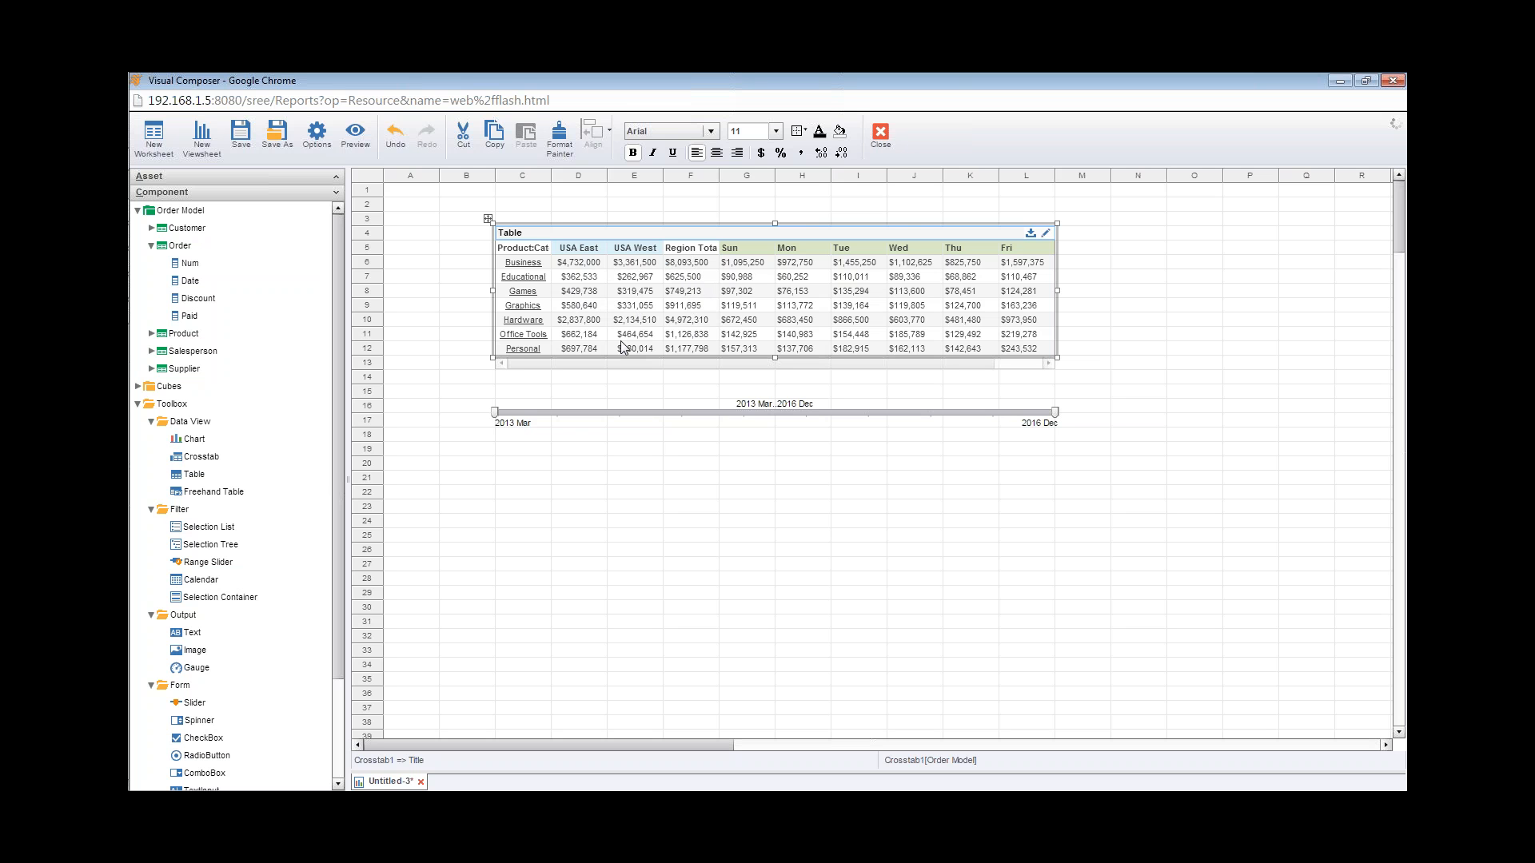
Fill the Region Total header cell with orange and deselect the table.
{"action": "left_click", "coordinate": [692, 249]}
{"action": "left_click", "coordinate": [840, 131]}
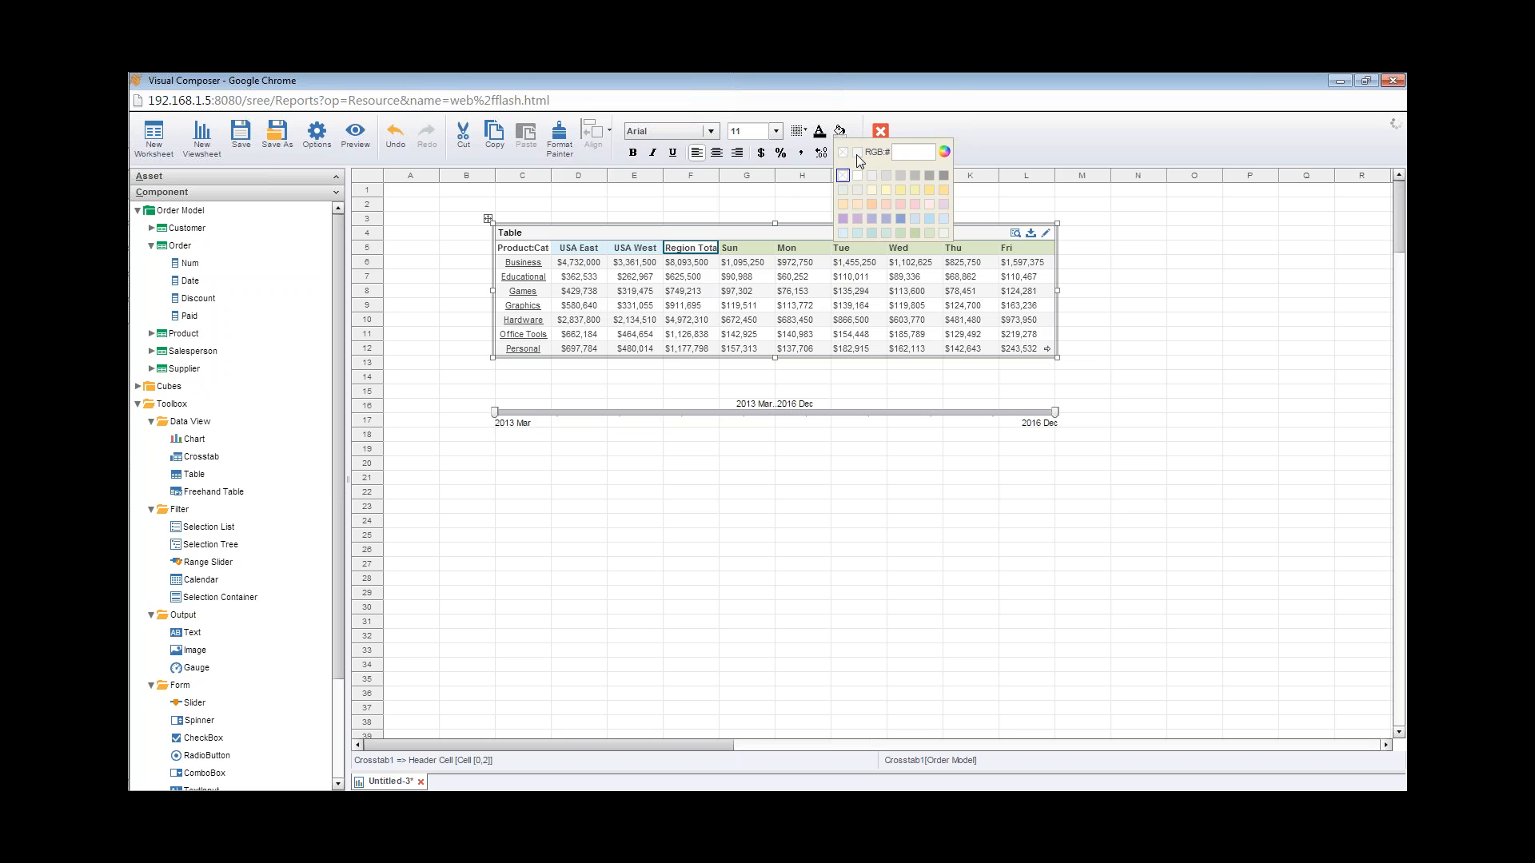
{"action": "left_click", "coordinate": [871, 206]}
{"action": "left_click", "coordinate": [736, 534]}
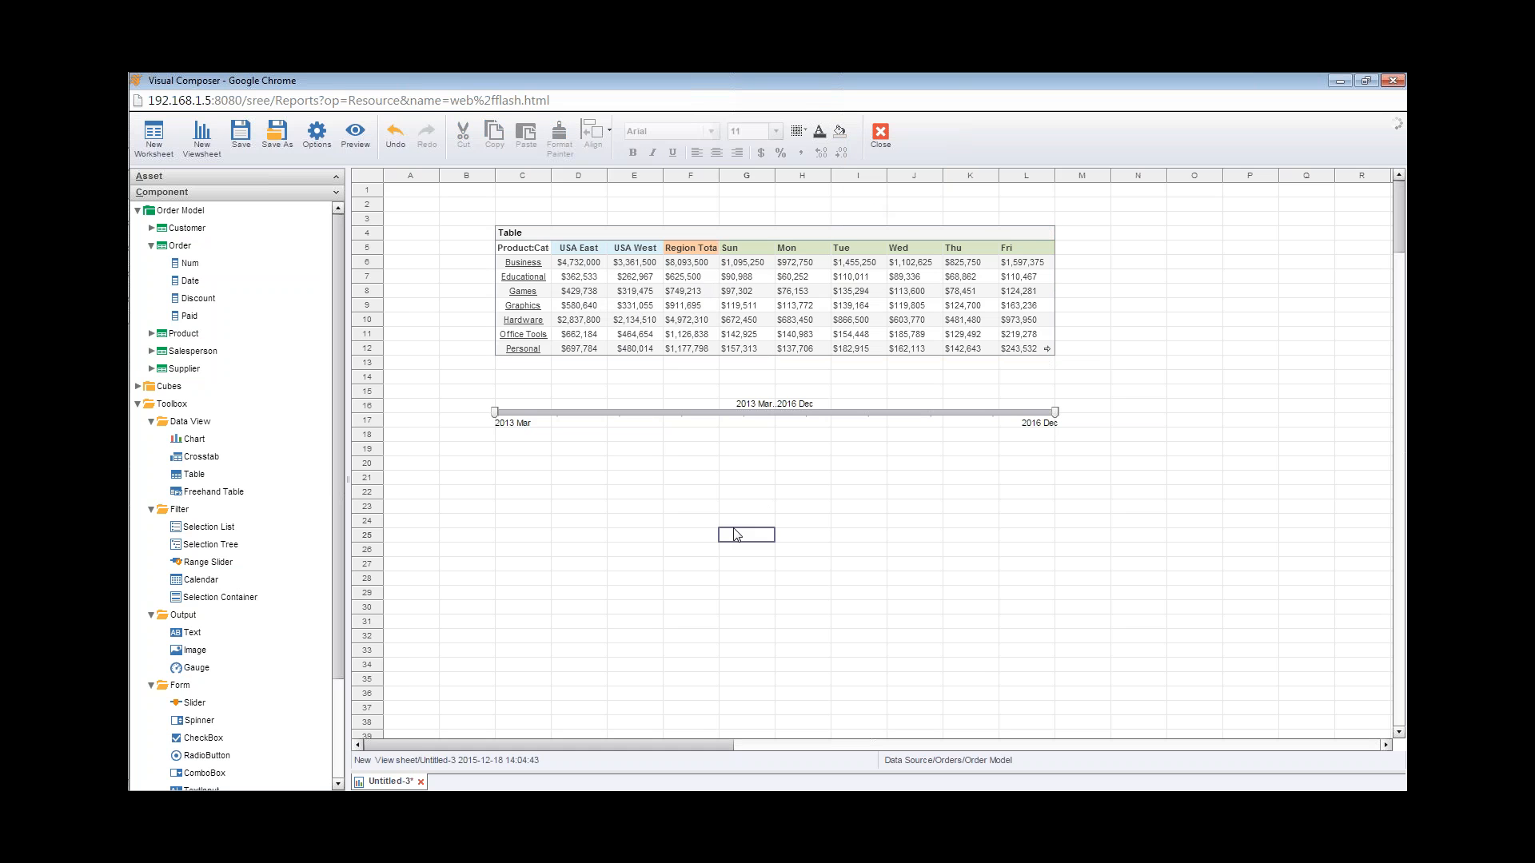
Add a thin right border to the Region Total value cells.
{"action": "left_click", "coordinate": [705, 294]}
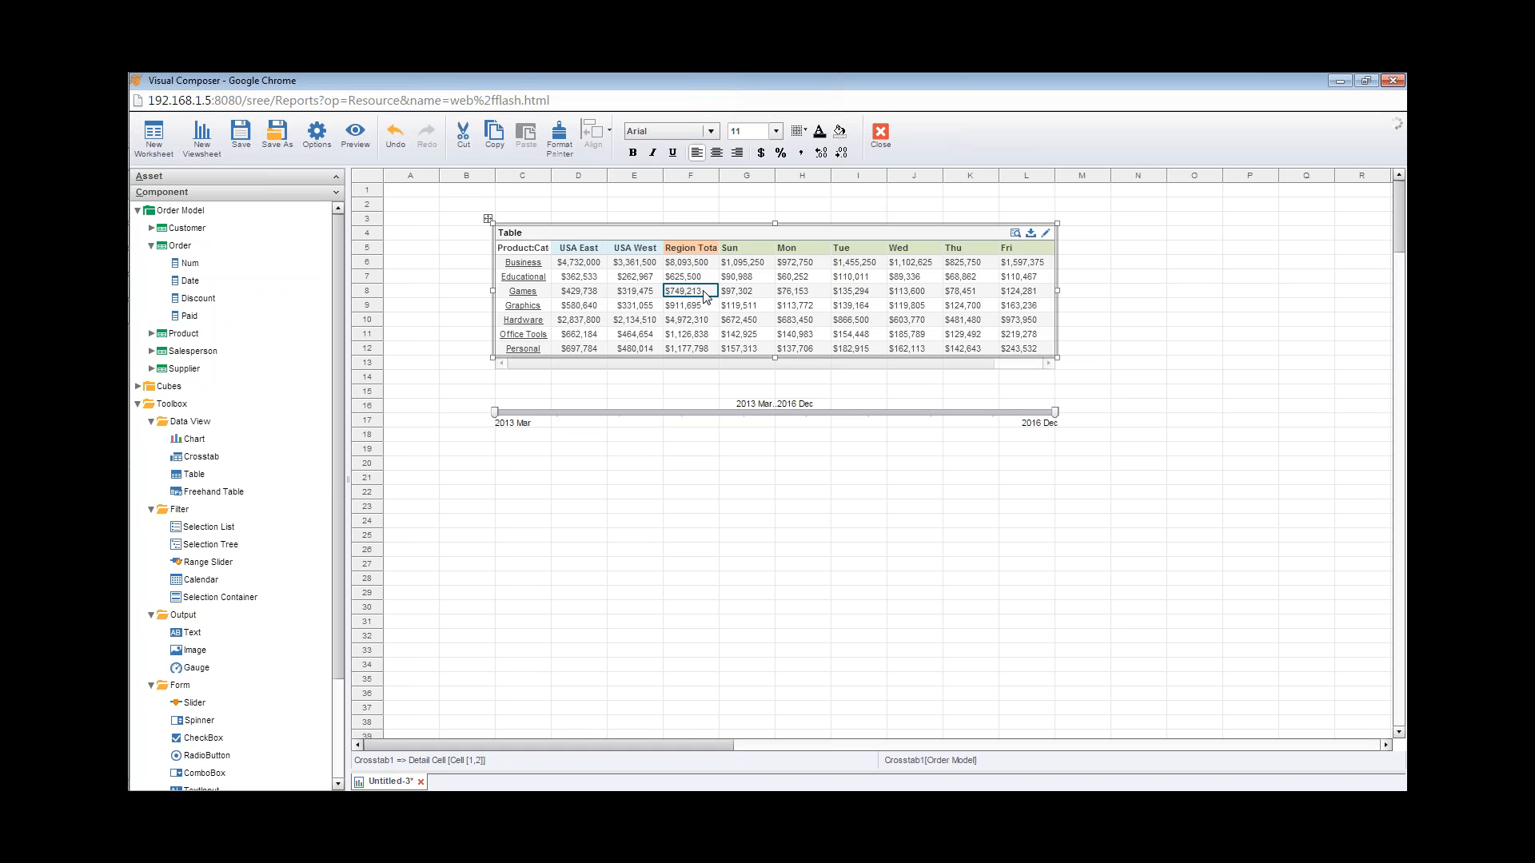
{"action": "left_click", "coordinate": [800, 134]}
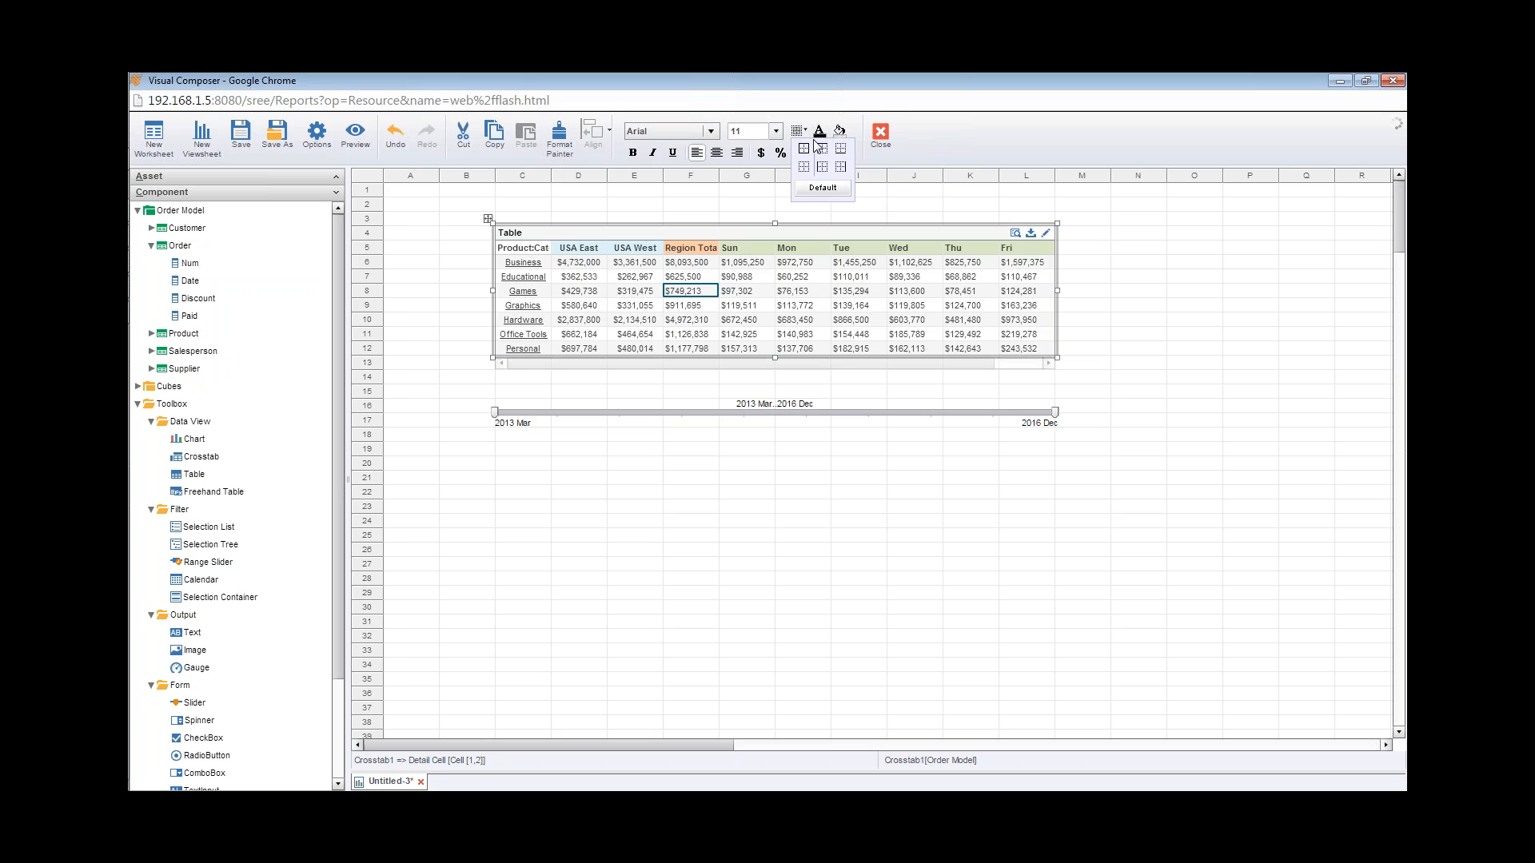
{"action": "left_click", "coordinate": [840, 168]}
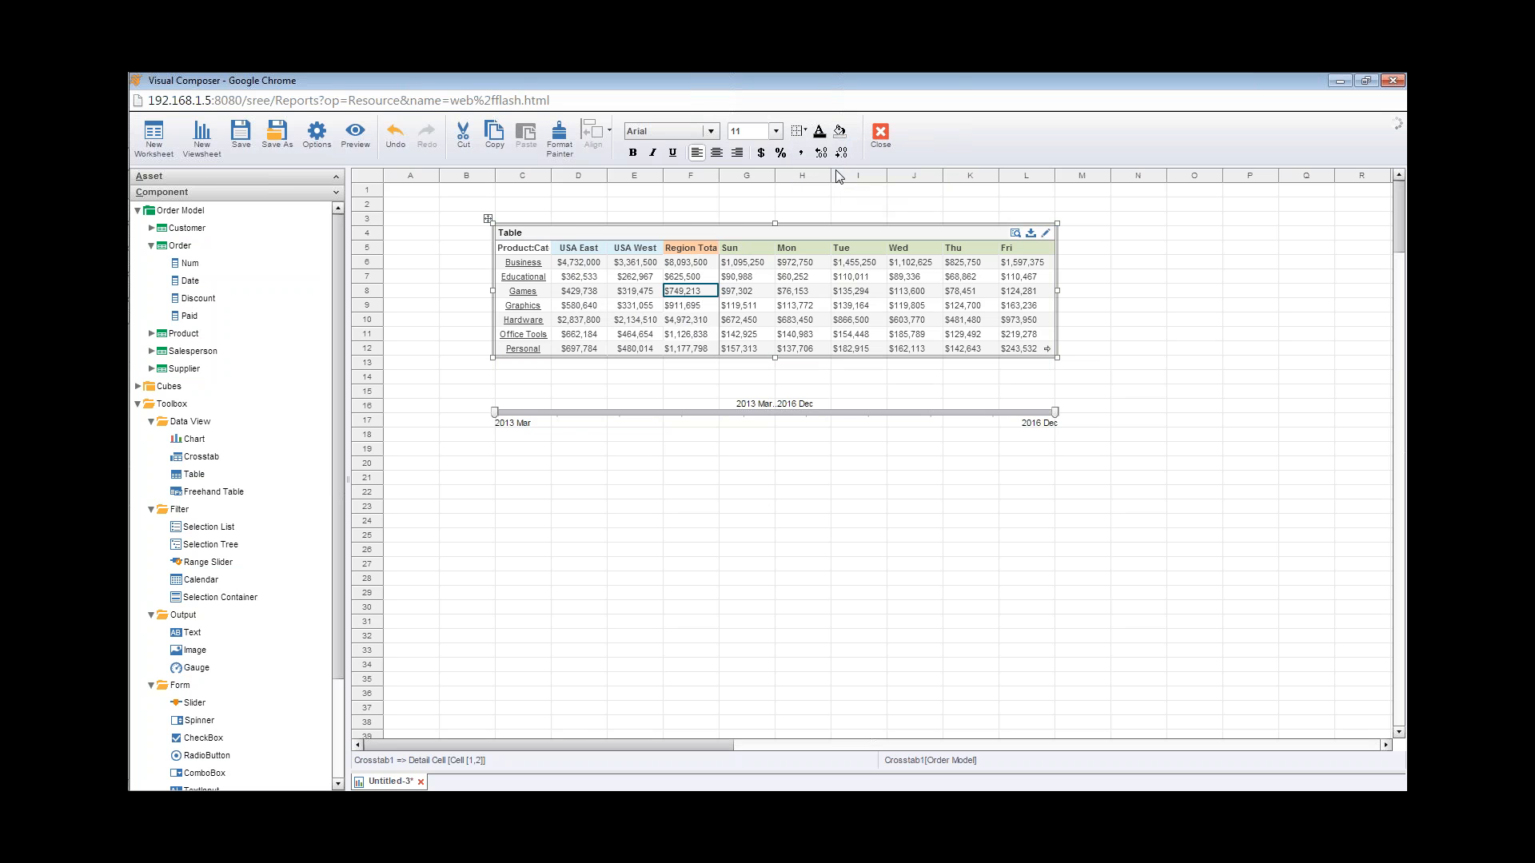
Format the Region Total value cells with a thick solid black right border and deselect the table.
{"action": "right_click", "coordinate": [706, 294]}
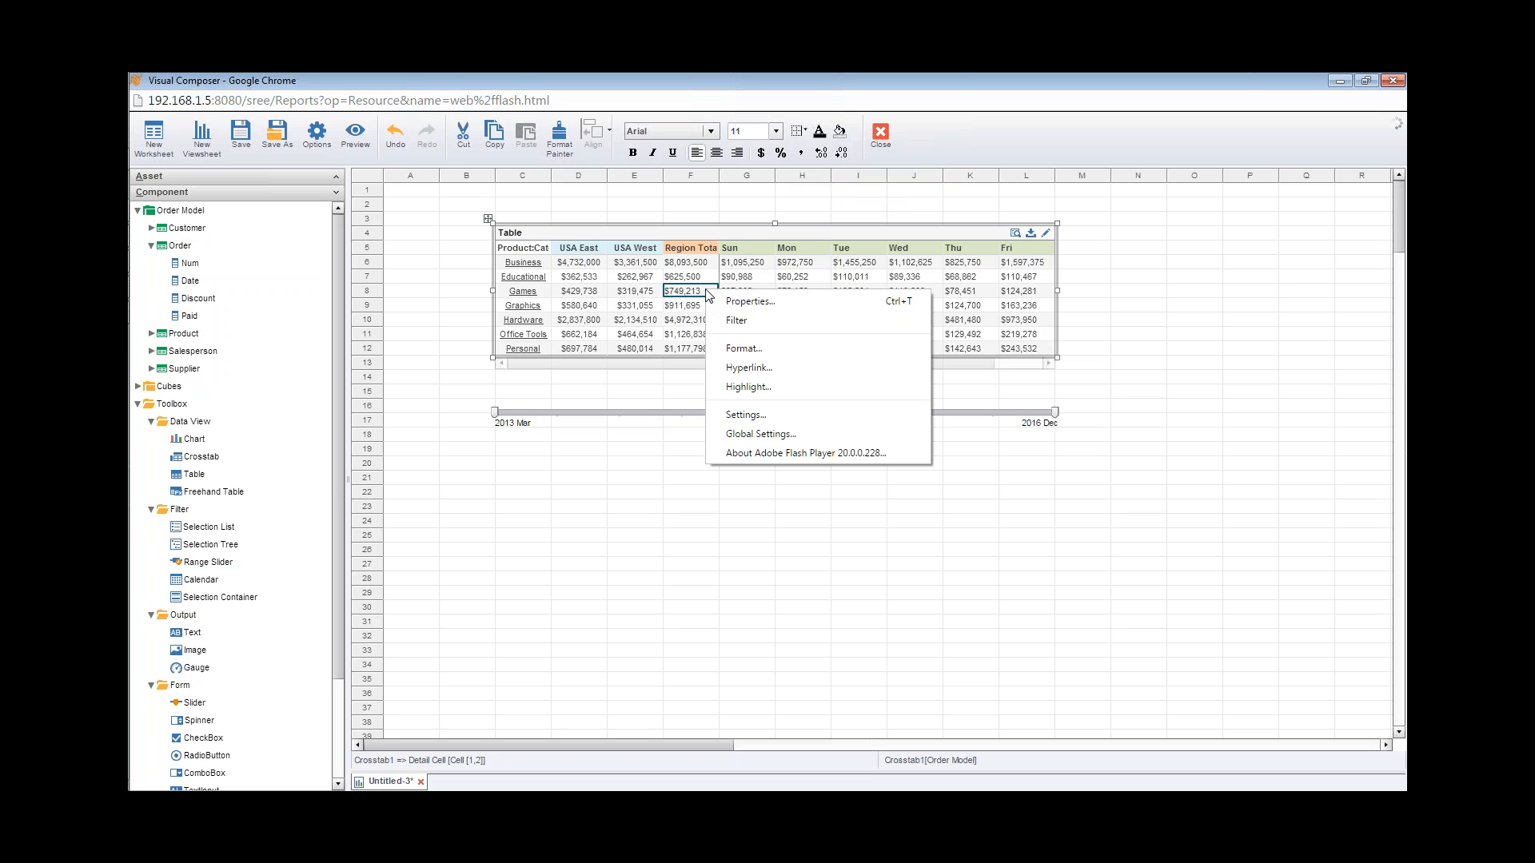
{"action": "left_click", "coordinate": [748, 352]}
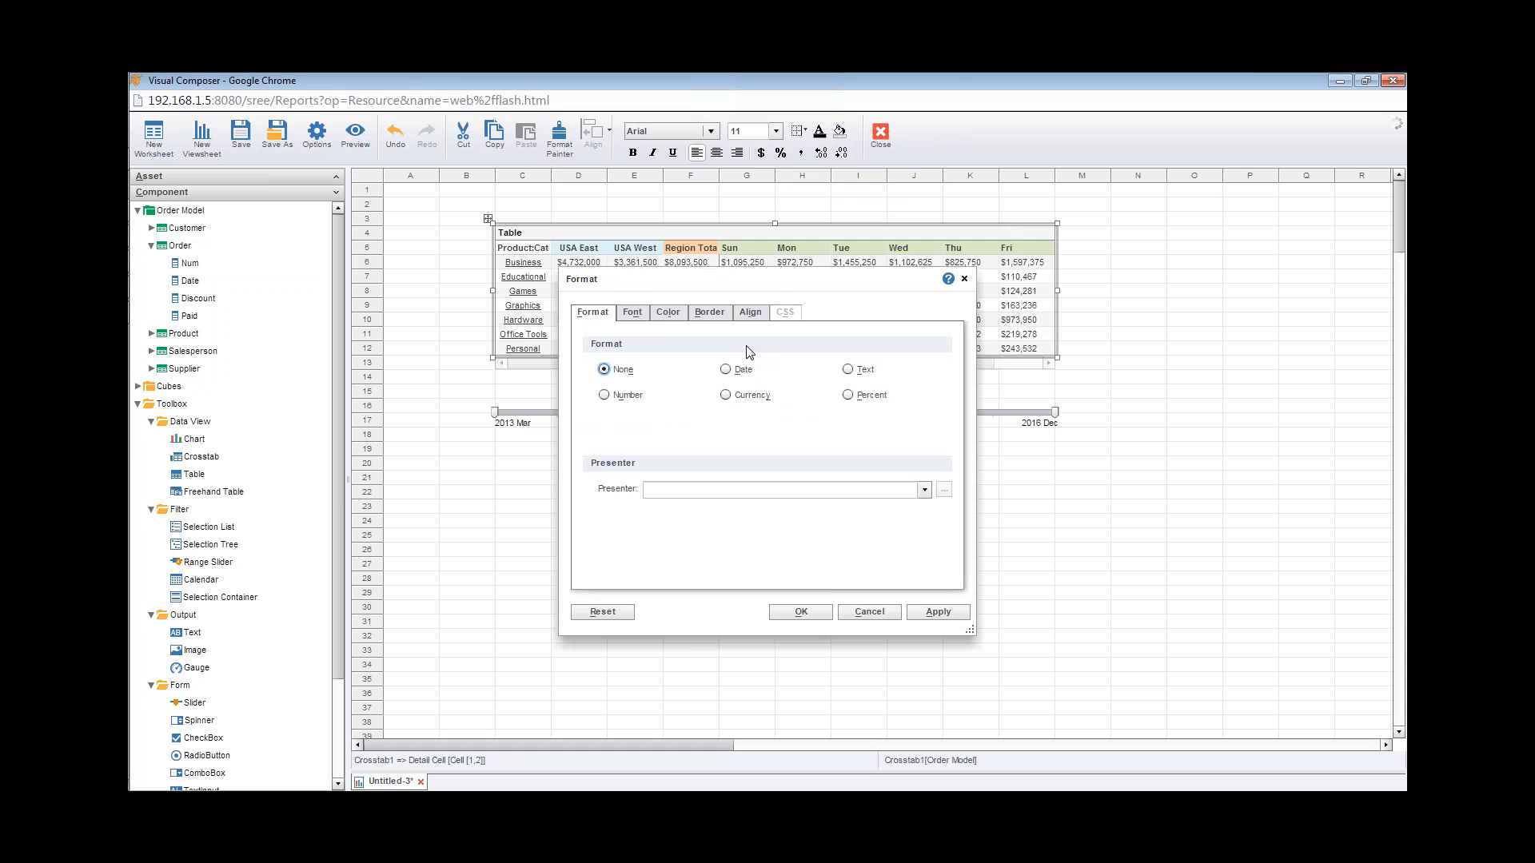
{"action": "left_click", "coordinate": [710, 315]}
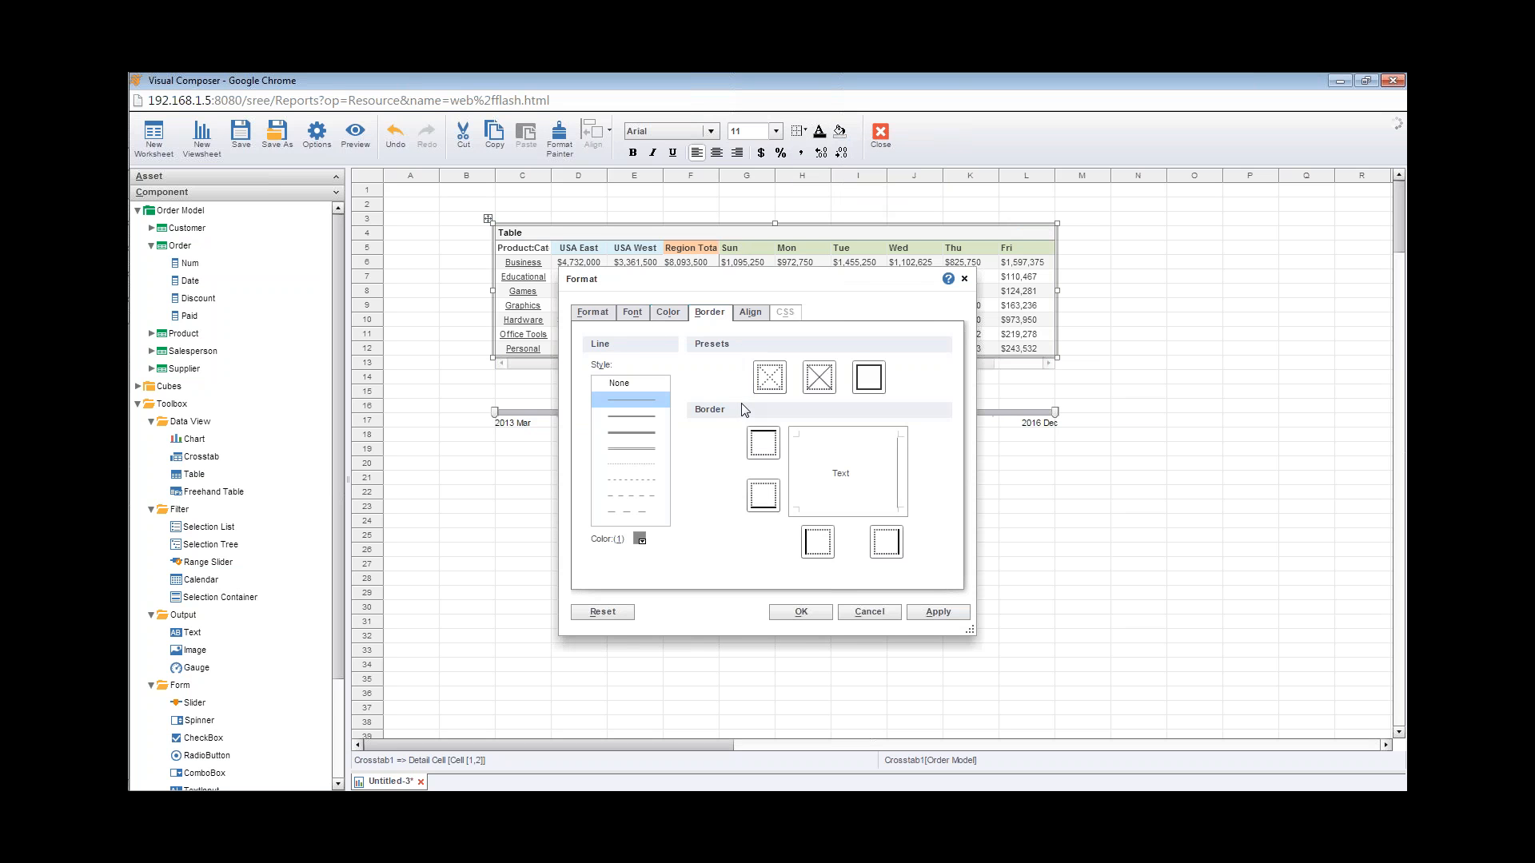
{"action": "left_click", "coordinate": [648, 434]}
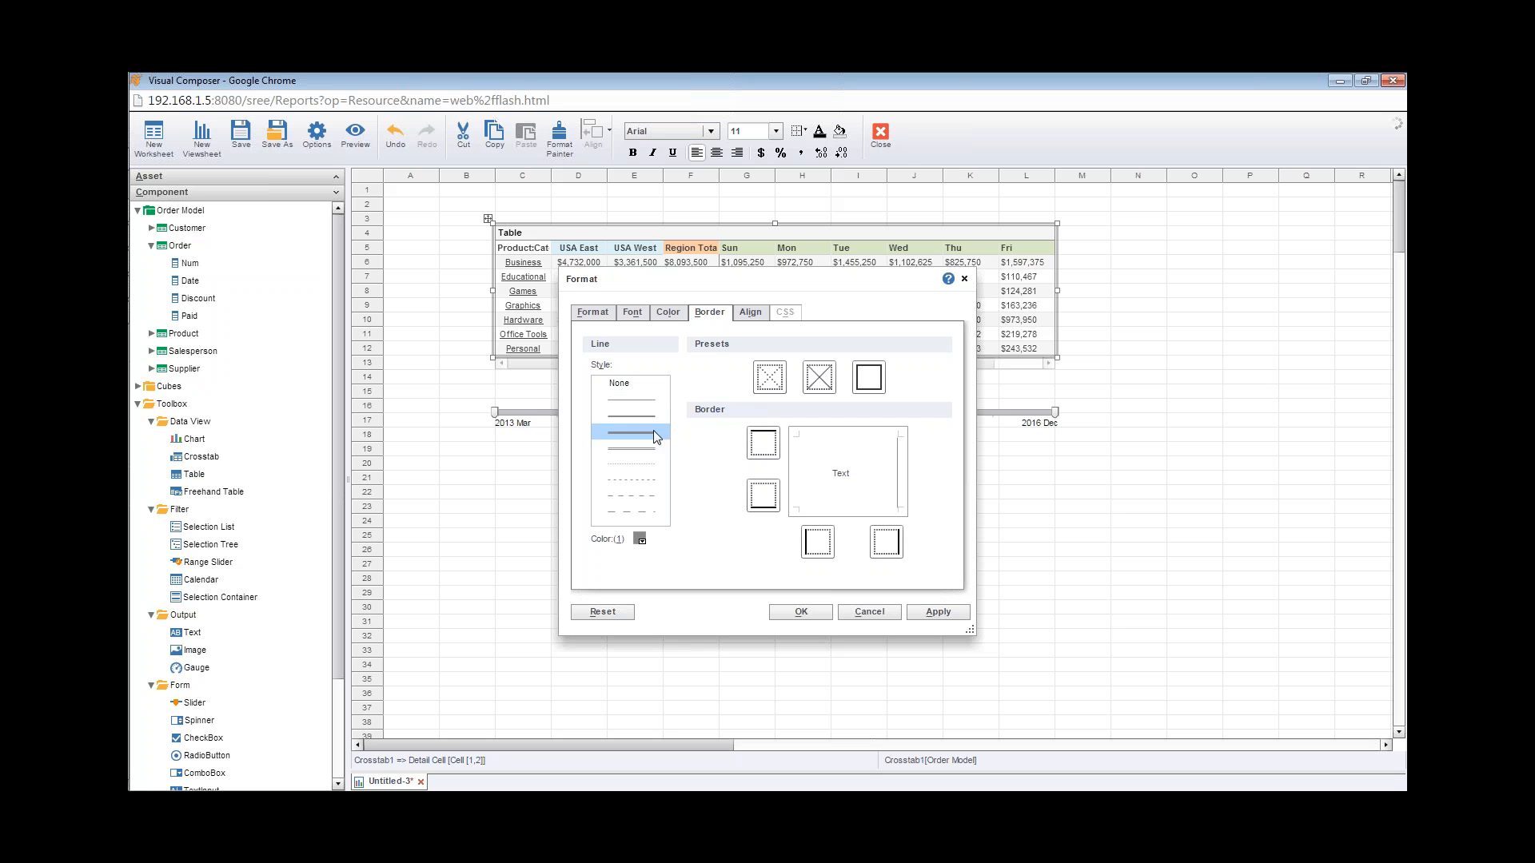
{"action": "left_click", "coordinate": [886, 542]}
{"action": "left_click", "coordinate": [889, 547]}
{"action": "left_click", "coordinate": [640, 540]}
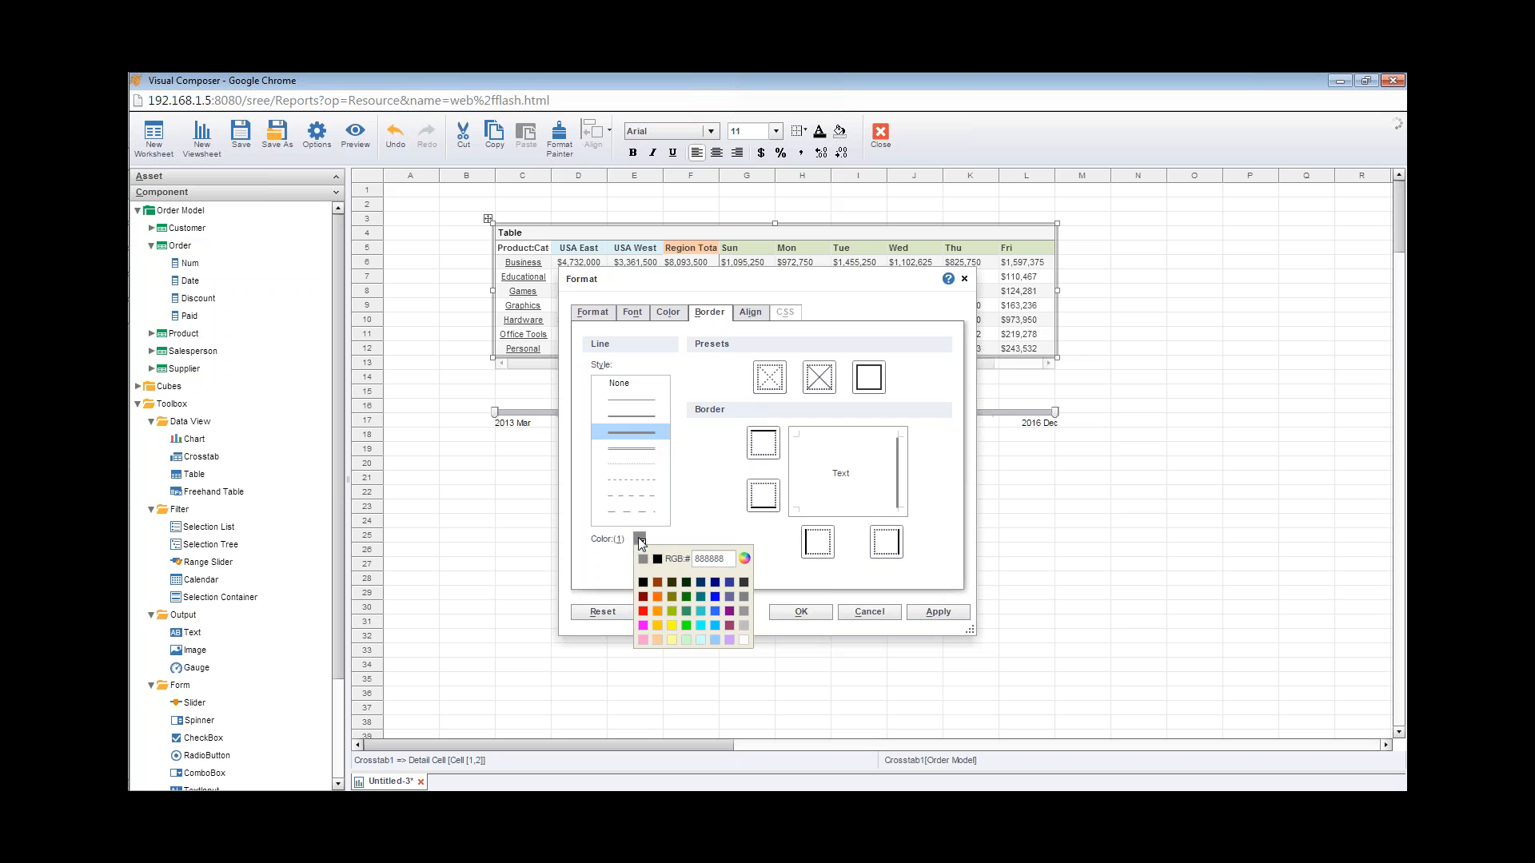
{"action": "left_click", "coordinate": [642, 582]}
{"action": "left_click", "coordinate": [894, 545]}
{"action": "left_click", "coordinate": [895, 545]}
{"action": "left_click", "coordinate": [800, 609]}
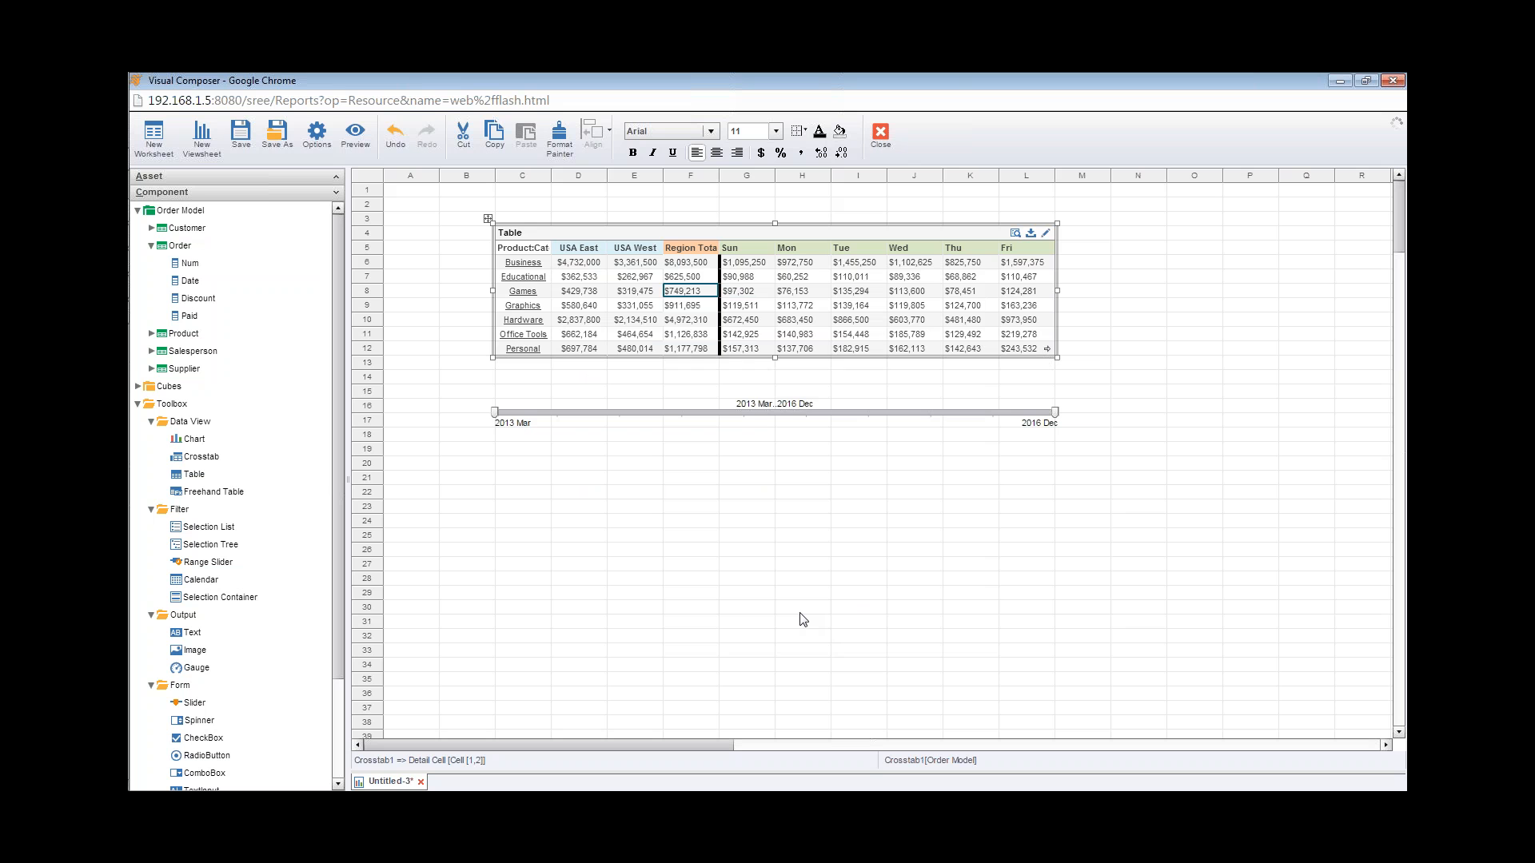
{"action": "left_click", "coordinate": [735, 524]}
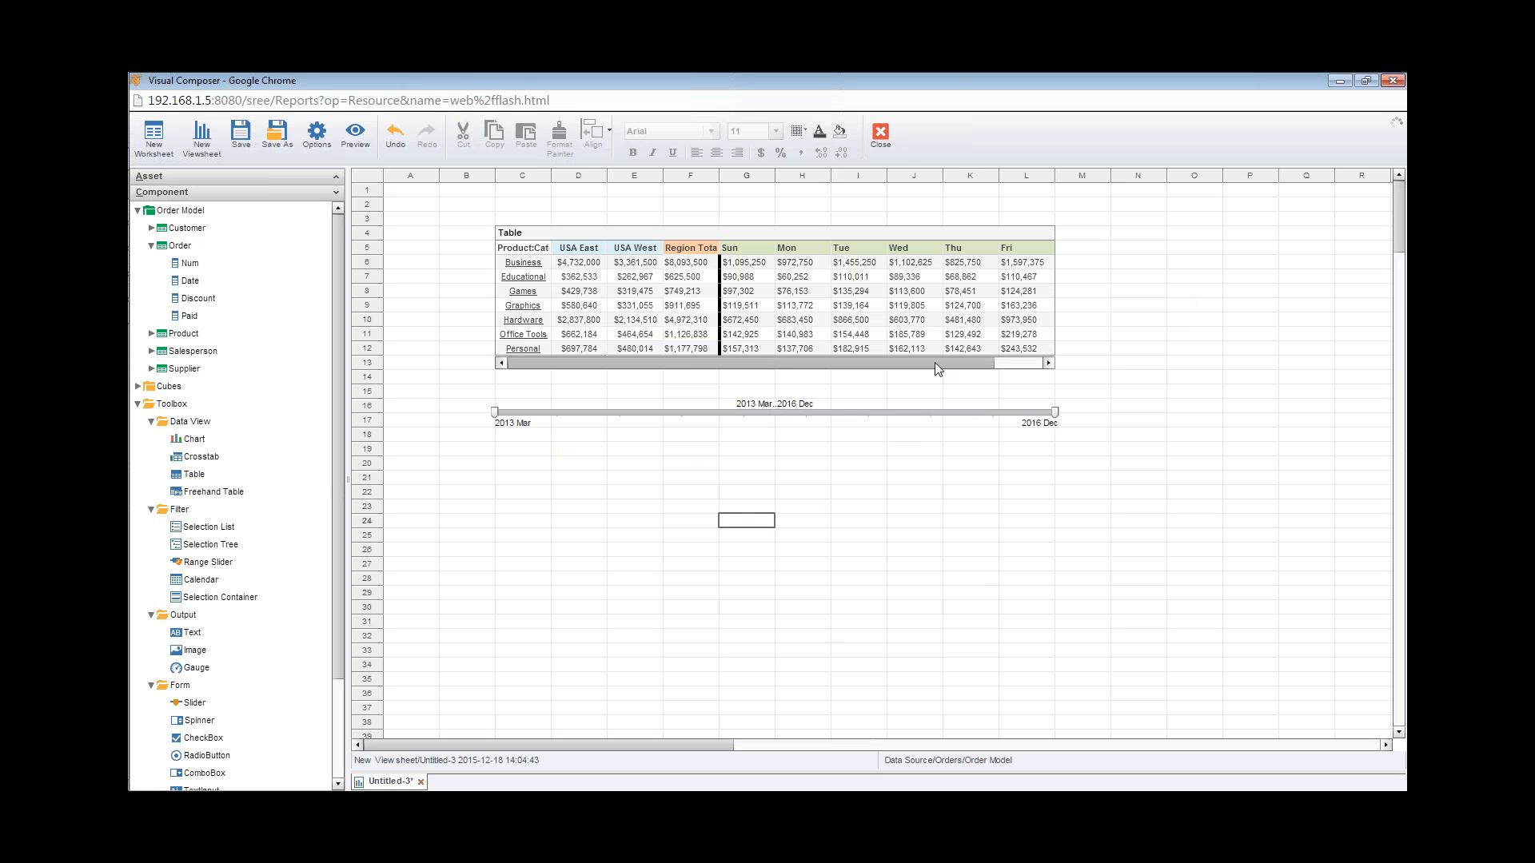
Save the viewsheet as firstExample in the Global Viewsheet scope.
{"action": "left_click_drag", "start_coordinate": [953, 370], "coordinate": [1002, 371]}
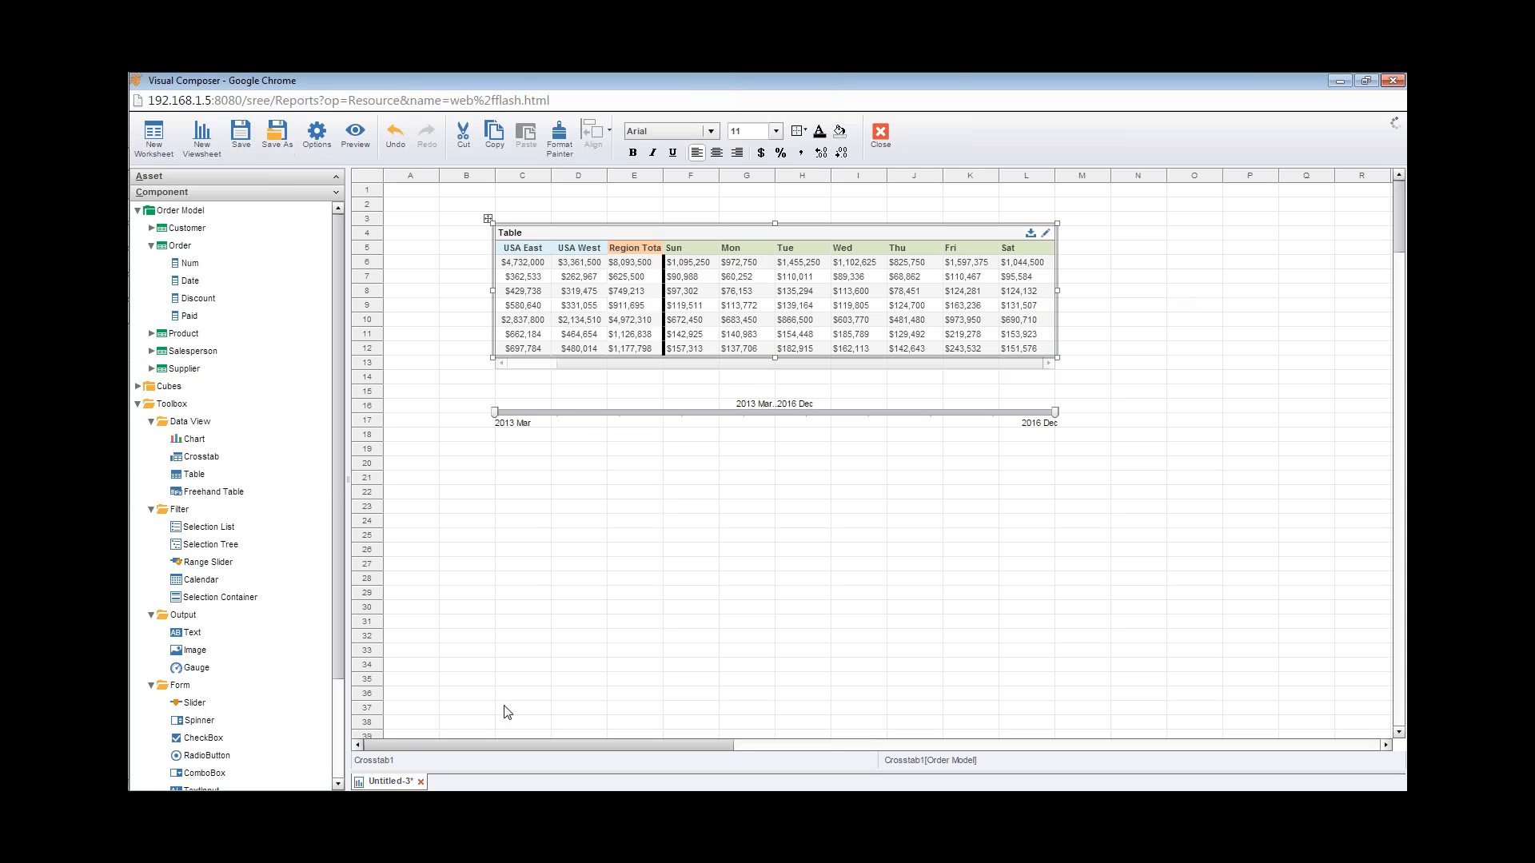
{"action": "left_click", "coordinate": [247, 142]}
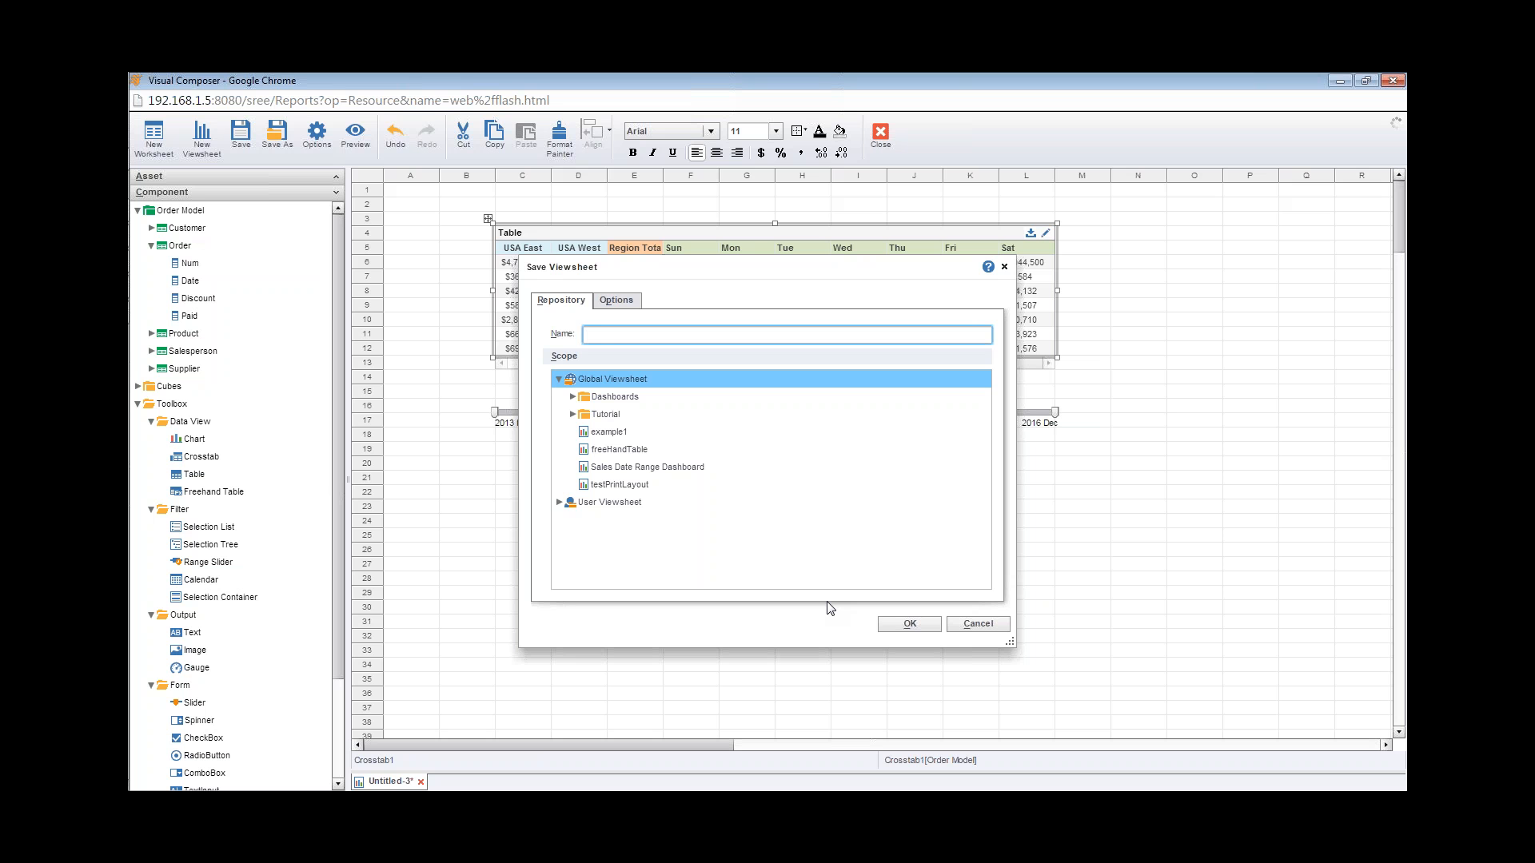
{"action": "type", "text": "firstExample"}
{"action": "left_click", "coordinate": [896, 623]}
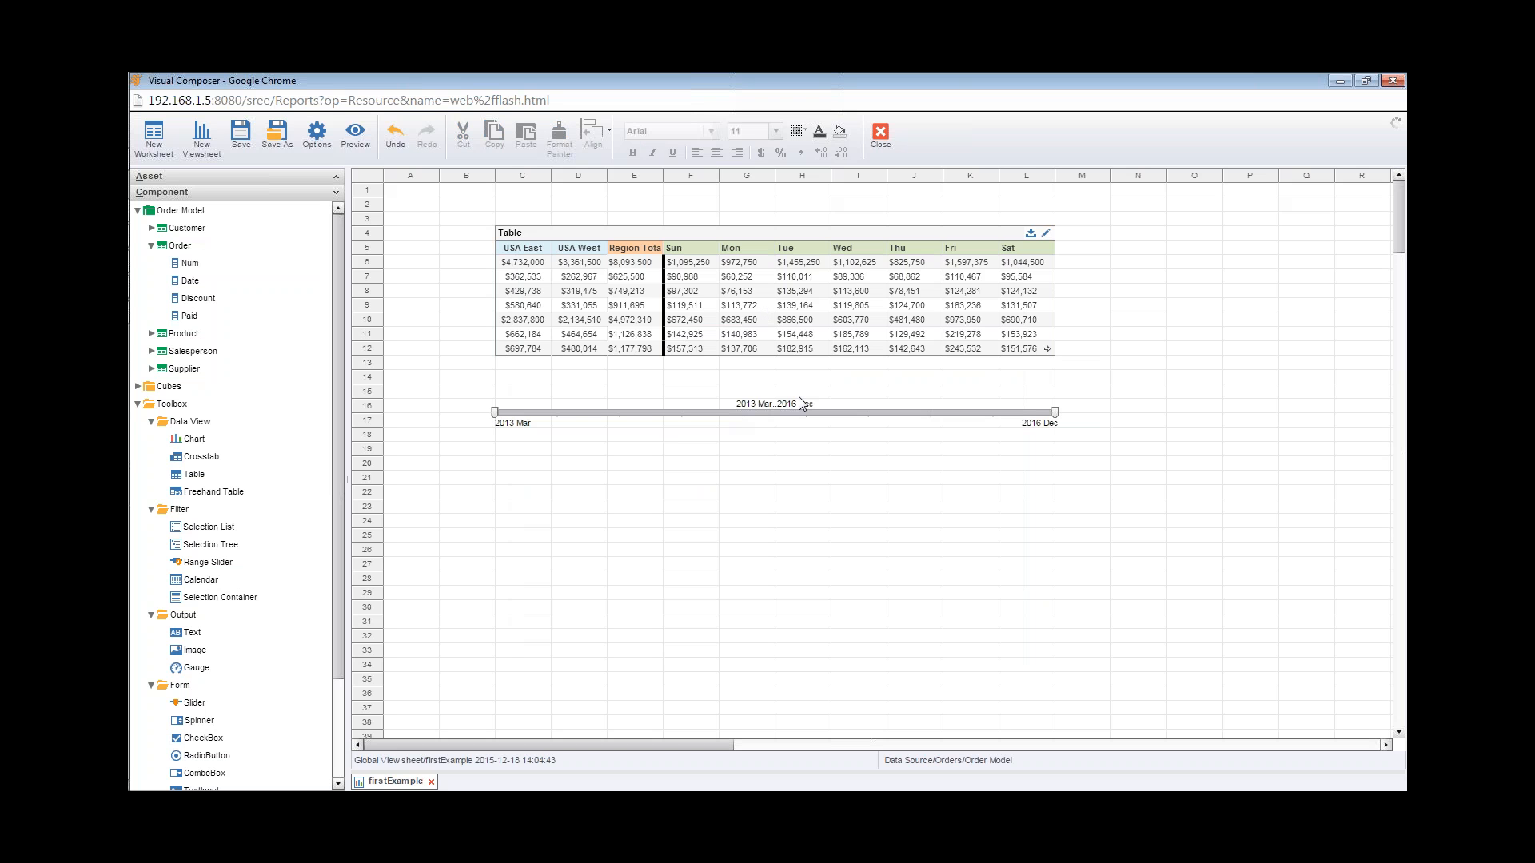
Switch to the InetSoft Training Webinar PDF in Adobe Reader, examine the state and city sales breakdown sample, and return to Visual Composer.
{"action": "mouse_move", "coordinate": [128, 401]}
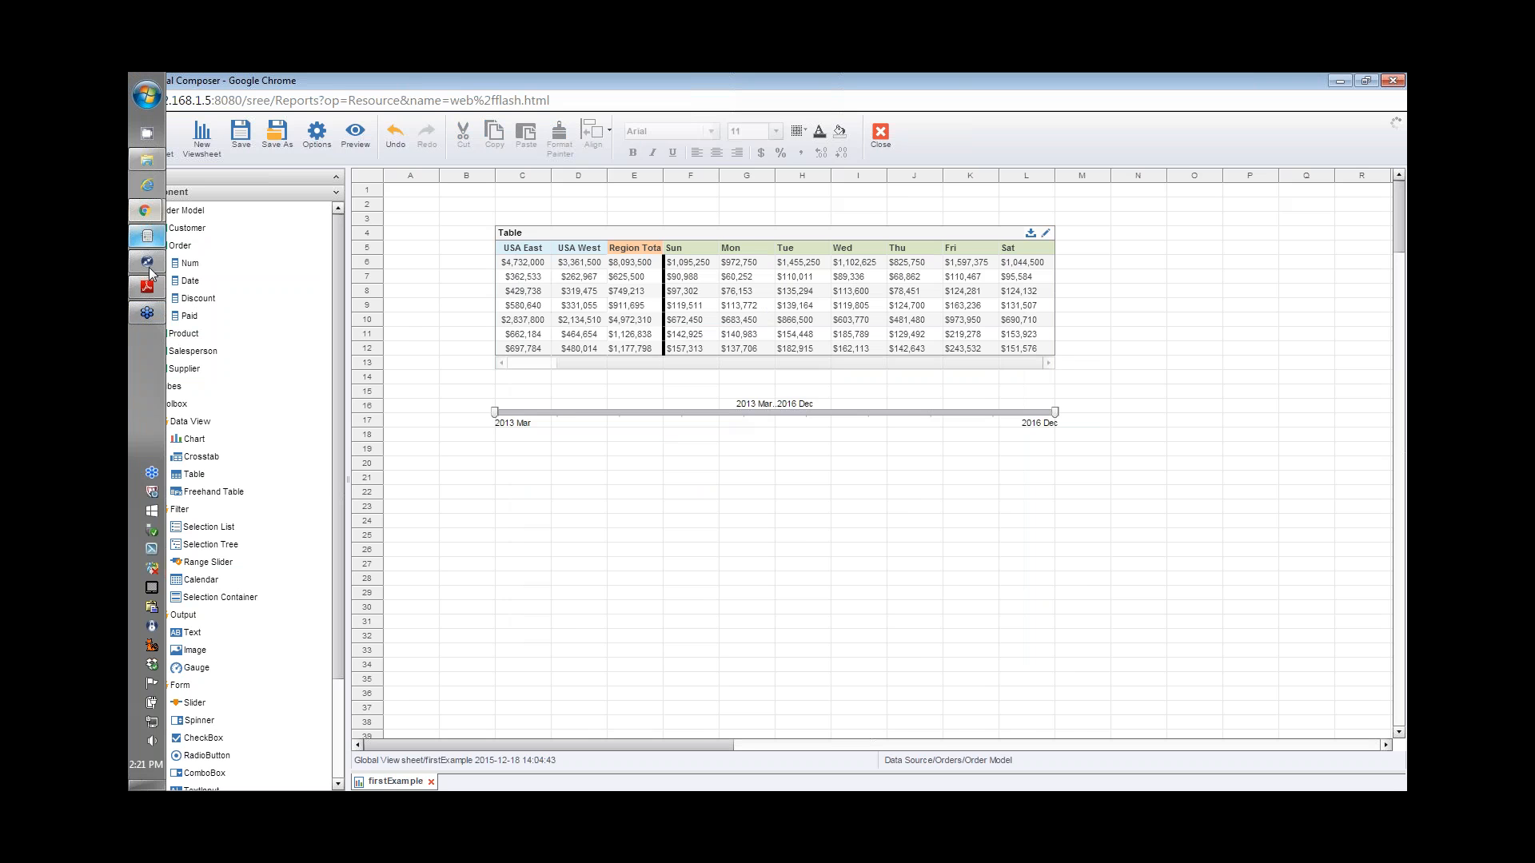
{"action": "left_click", "coordinate": [148, 286]}
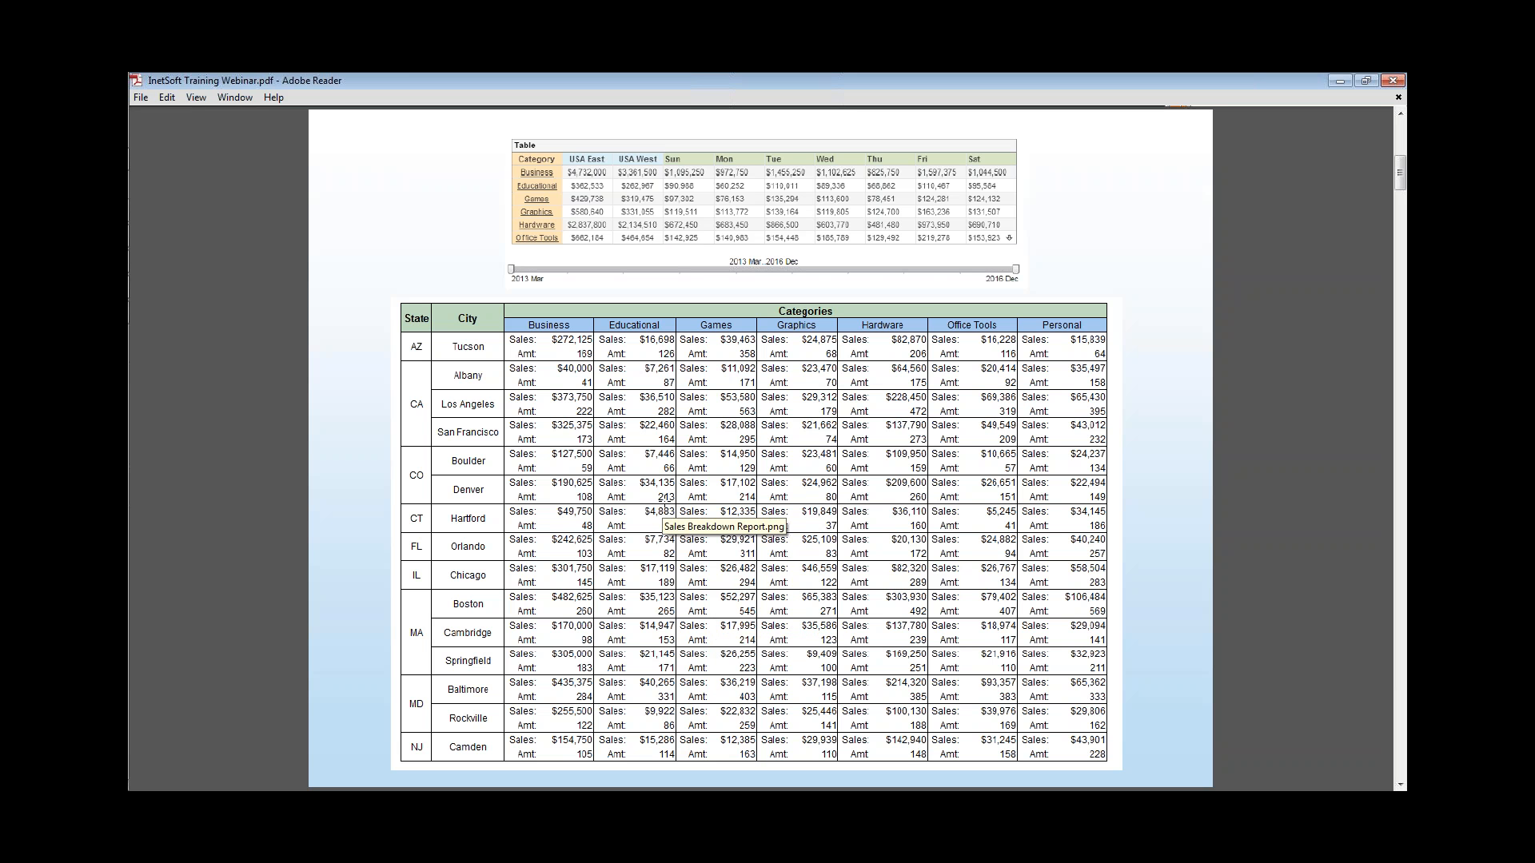
{"action": "mouse_move", "coordinate": [131, 176]}
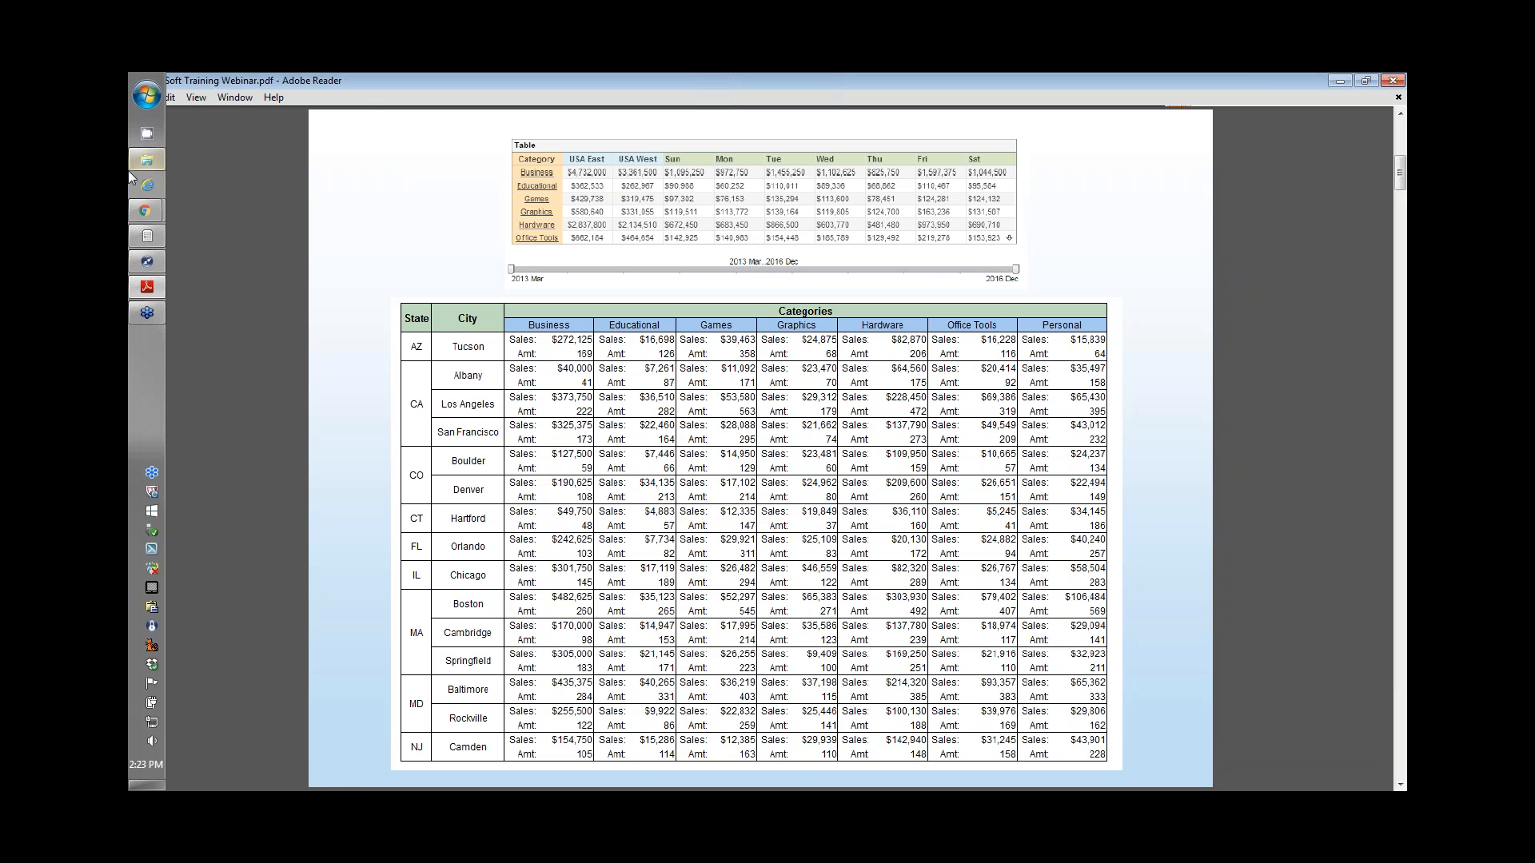
{"action": "left_click", "coordinate": [145, 209]}
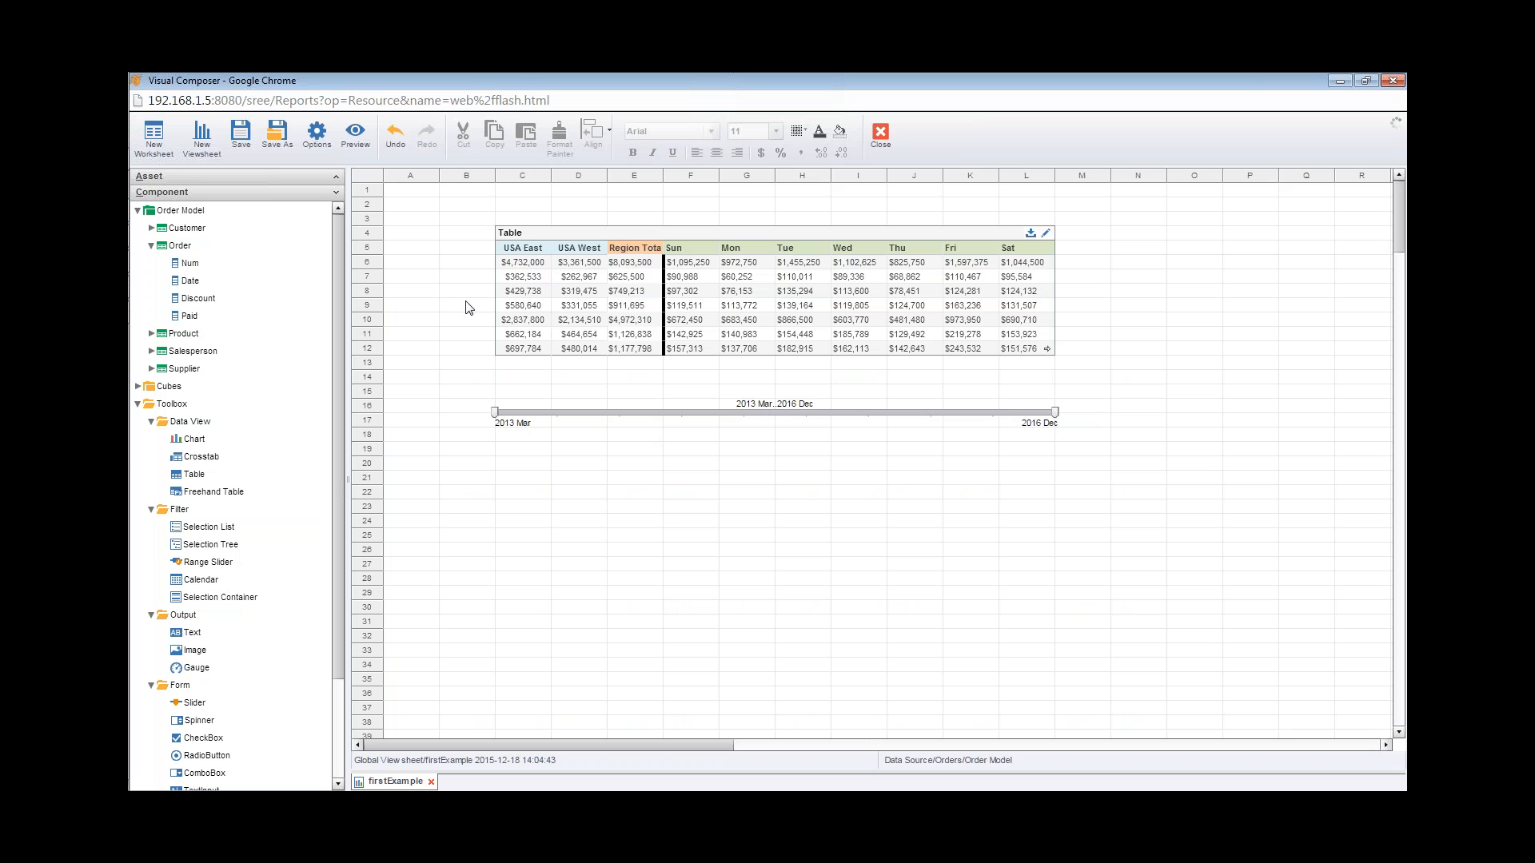
Create a new viewsheet based on the Order Model of the Orders data source.
{"action": "left_click", "coordinate": [202, 135]}
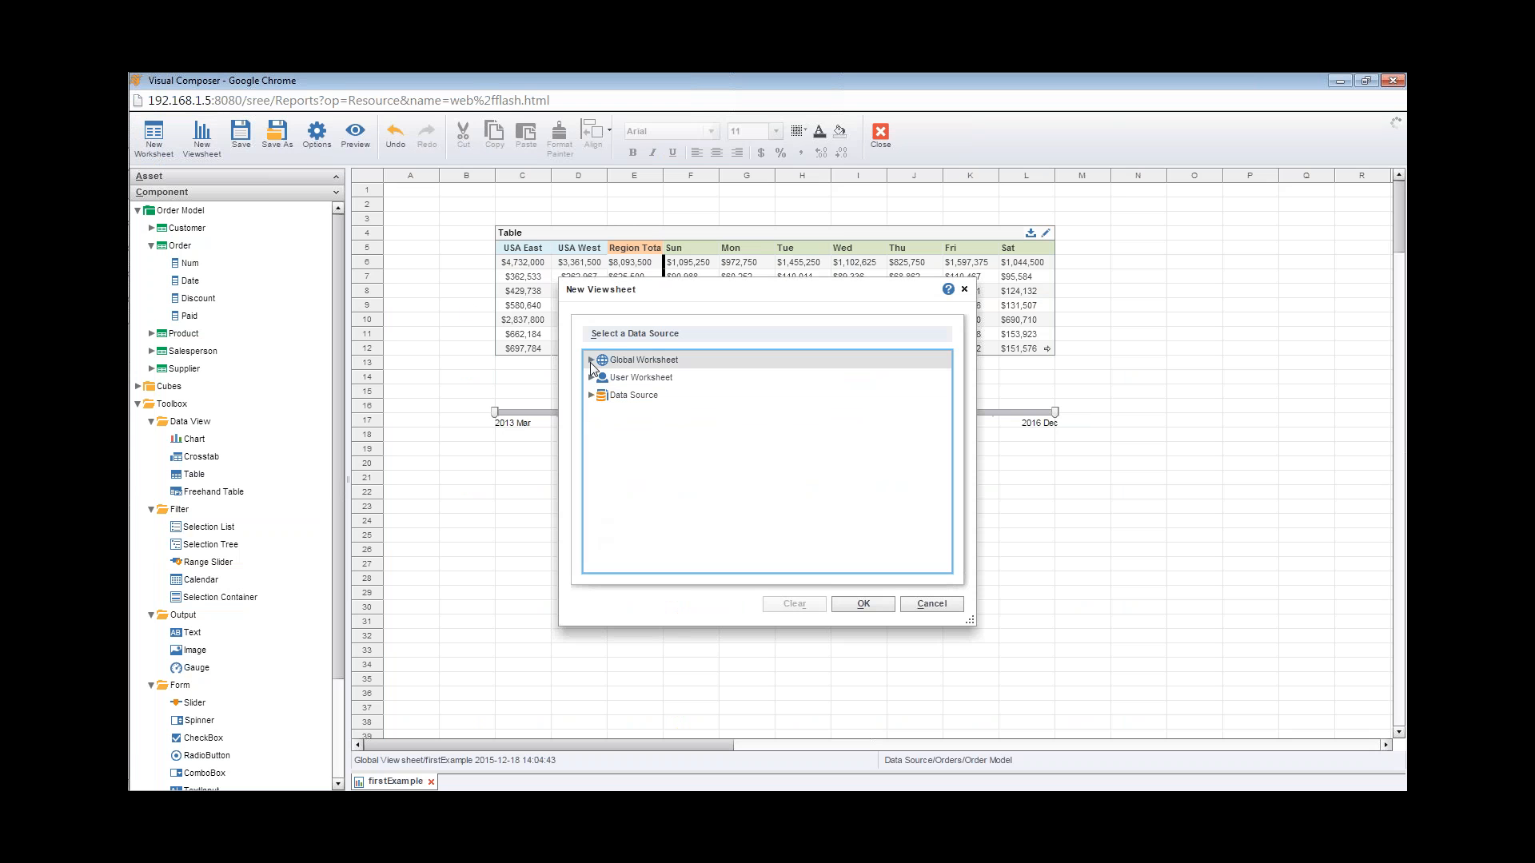
{"action": "left_click", "coordinate": [591, 395]}
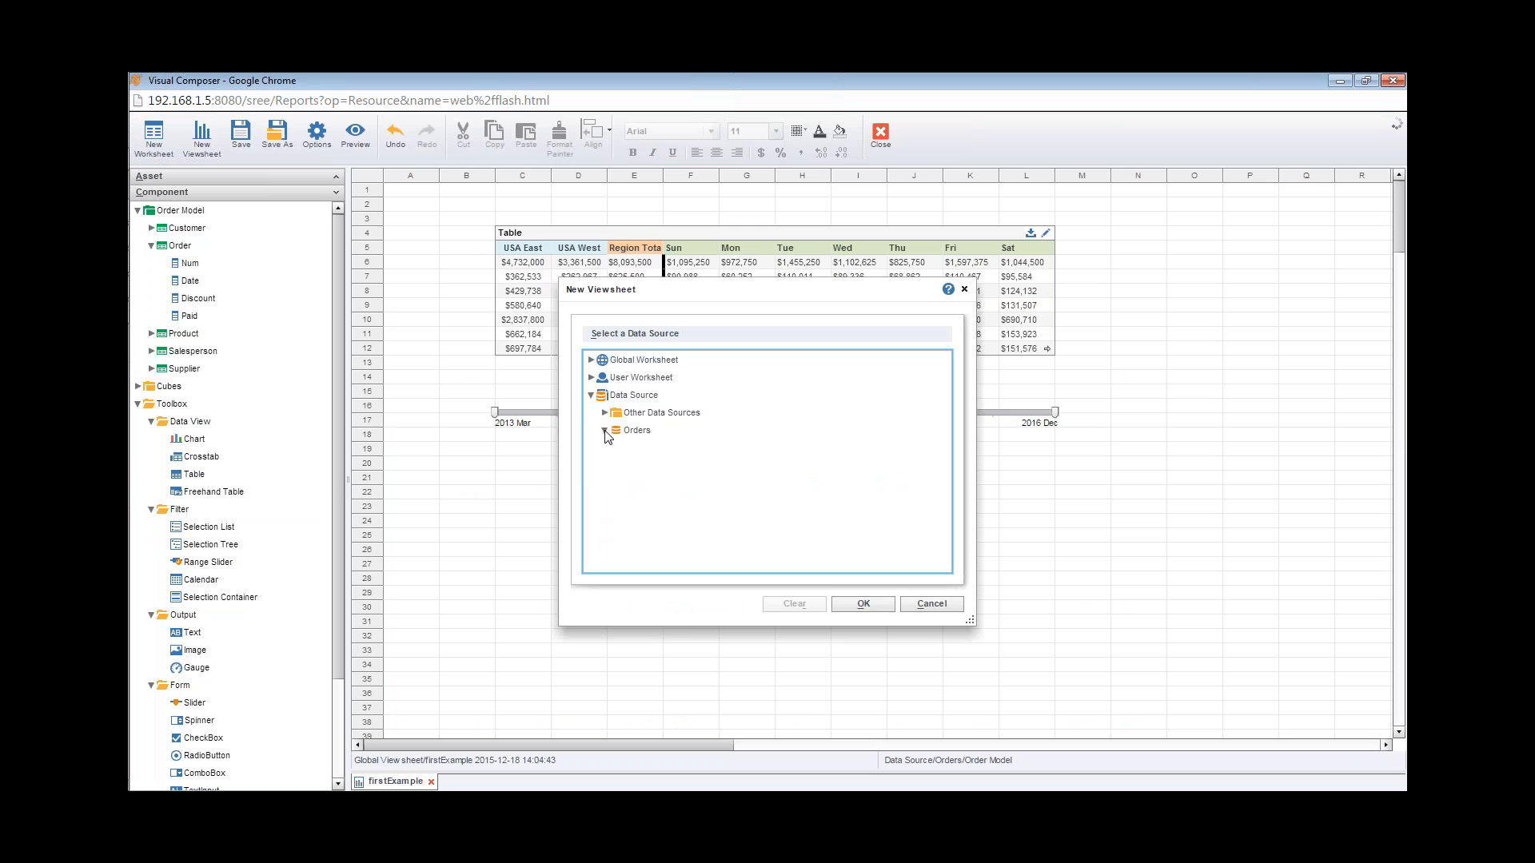
{"action": "left_click", "coordinate": [605, 430]}
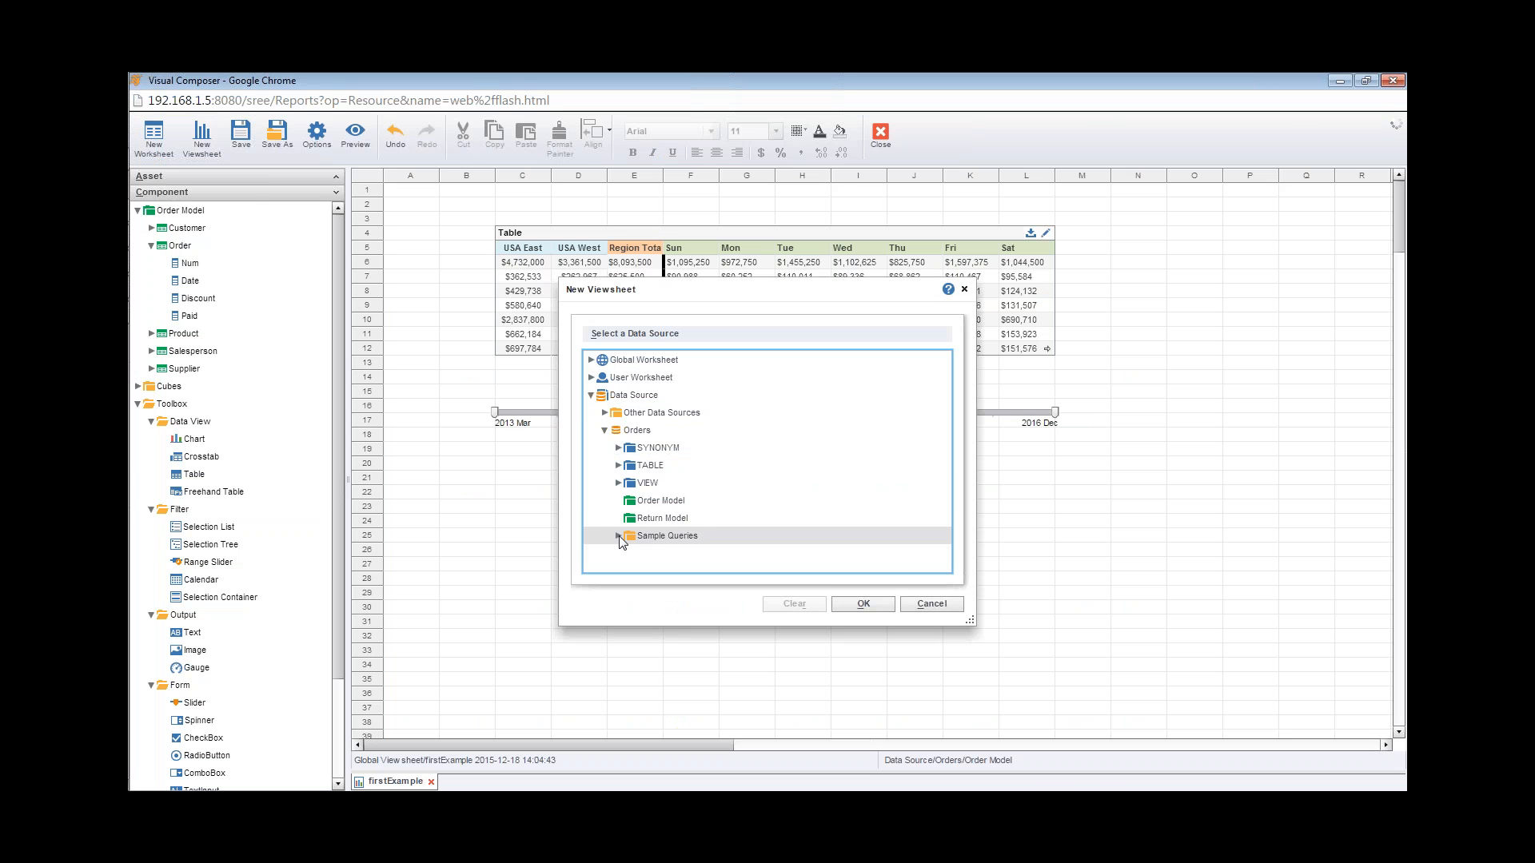
{"action": "left_click", "coordinate": [631, 501]}
{"action": "left_click", "coordinate": [863, 606]}
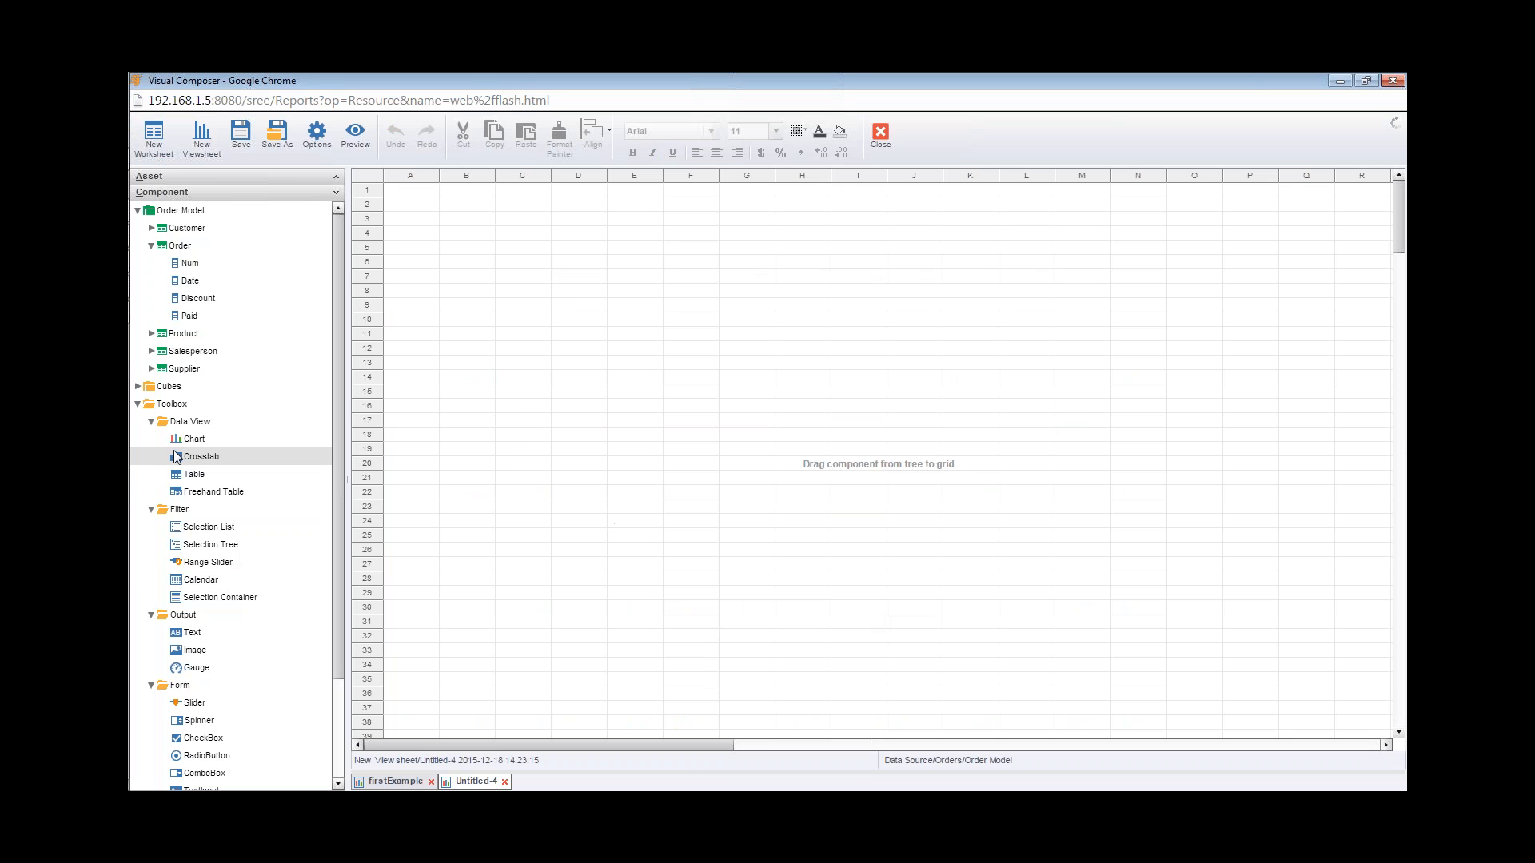
Place a crosstab at cell B4 and add Customer:State and Customer:City as its row headers.
{"action": "left_click_drag", "start_coordinate": [195, 456], "coordinate": [465, 227]}
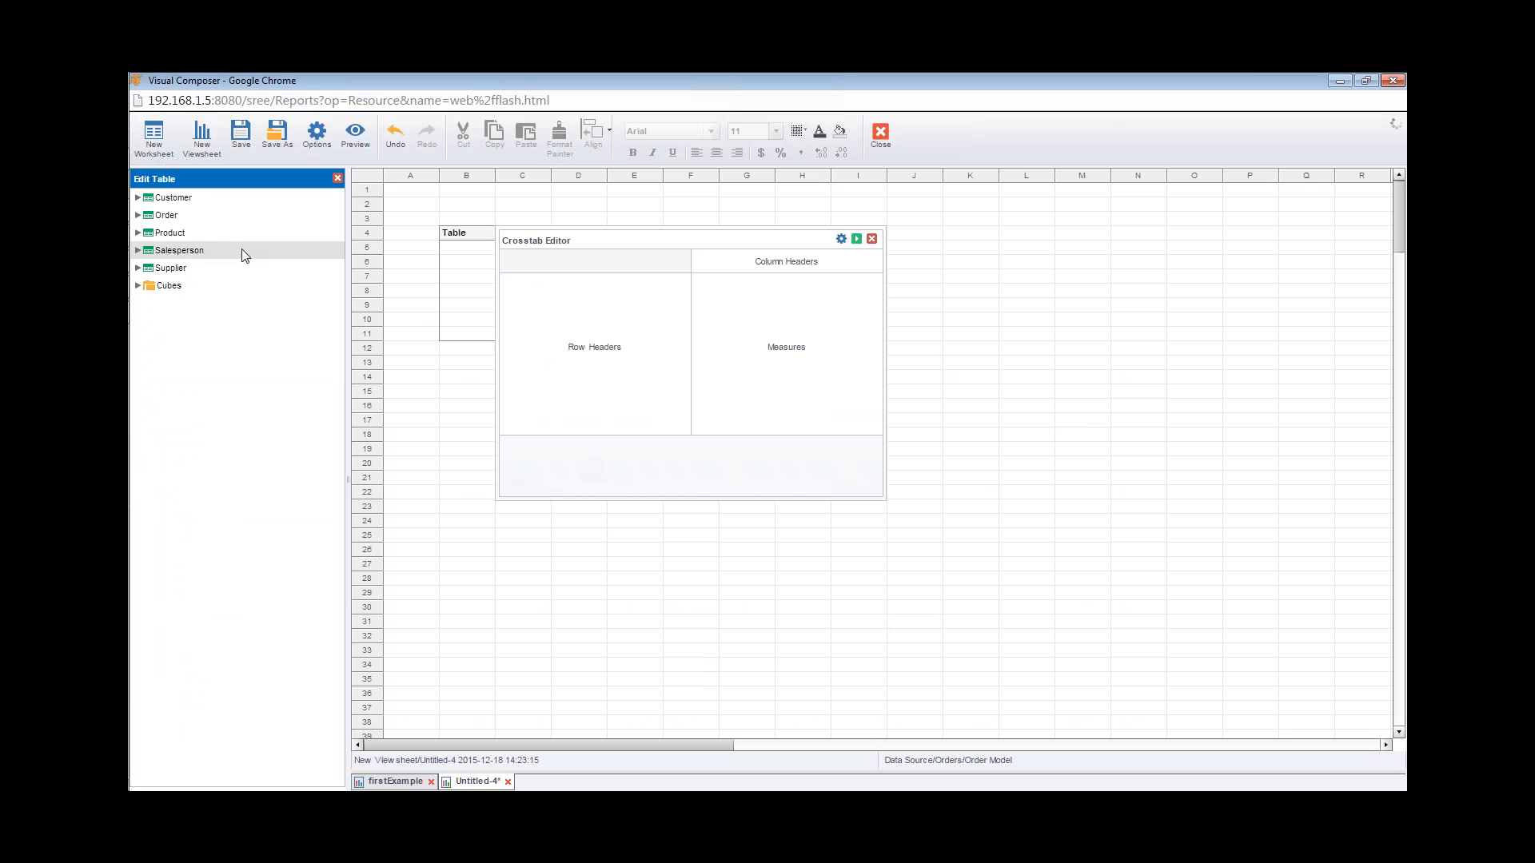
{"action": "left_click", "coordinate": [138, 197]}
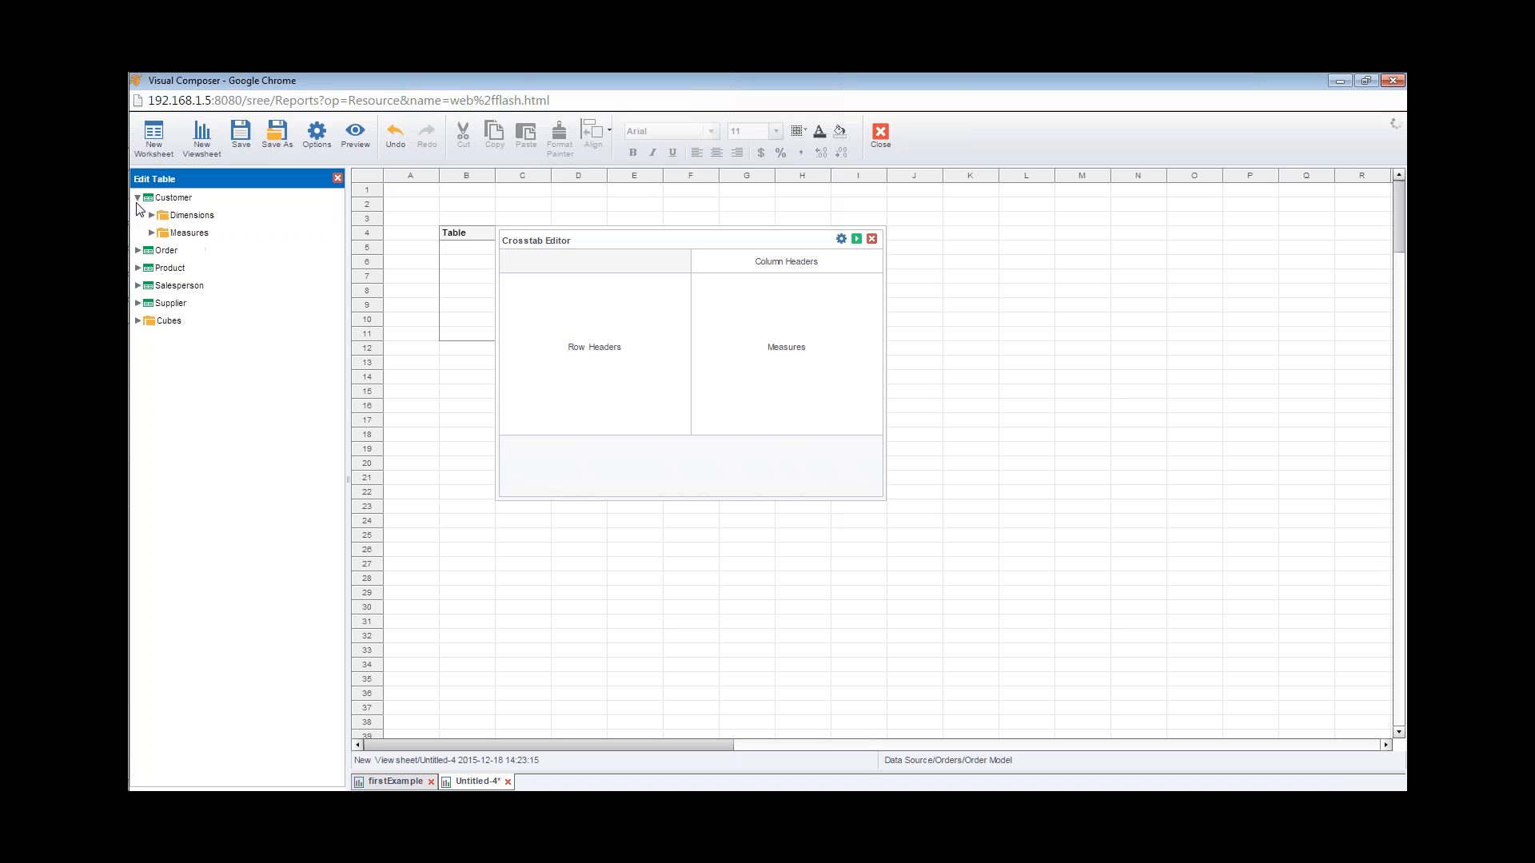
{"action": "left_click", "coordinate": [152, 216]}
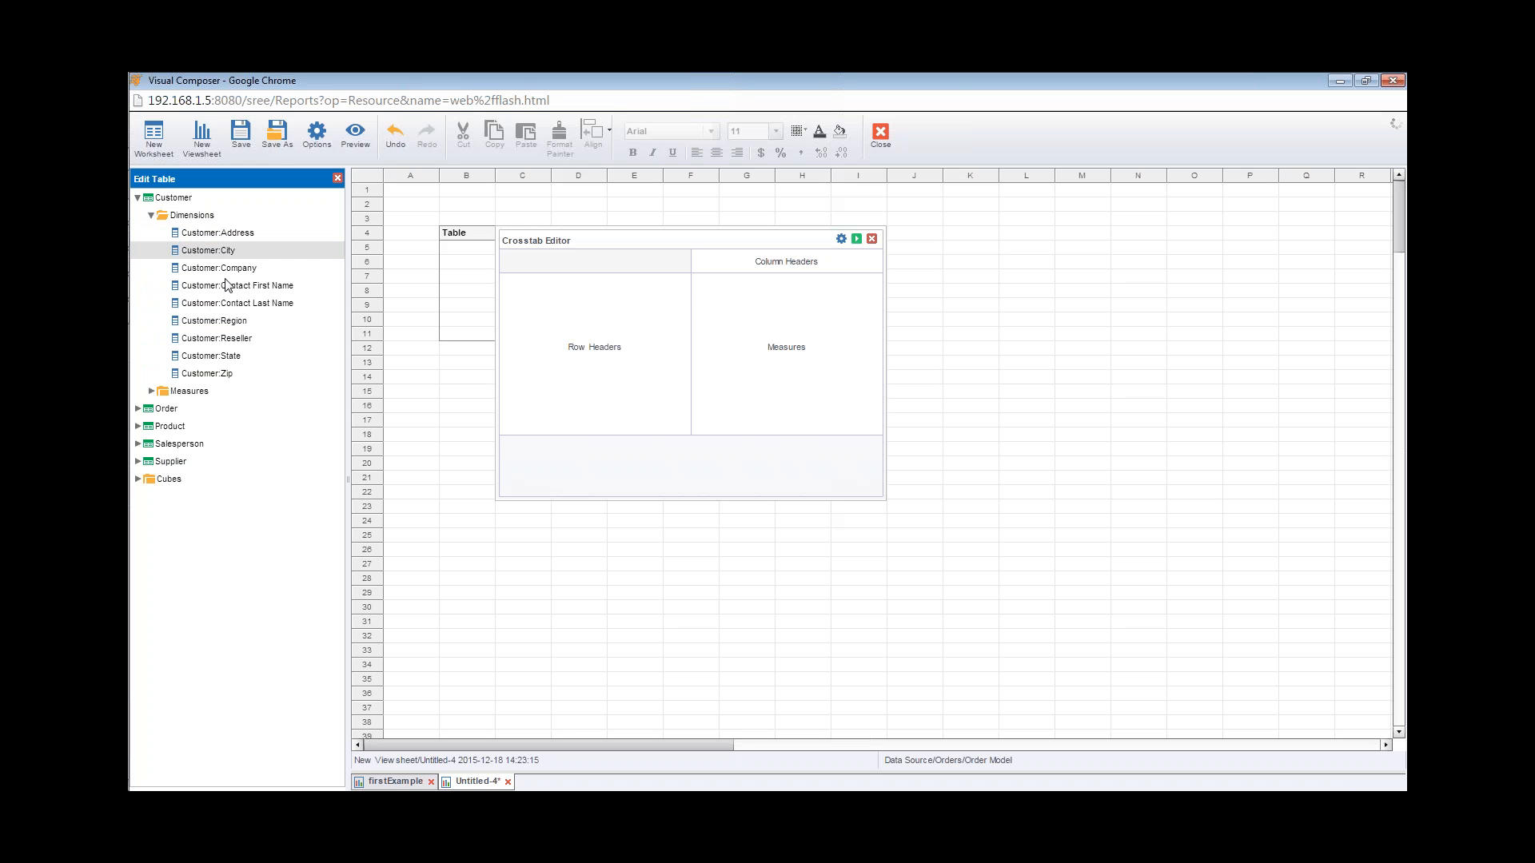
{"action": "left_click_drag", "start_coordinate": [187, 355], "coordinate": [526, 327]}
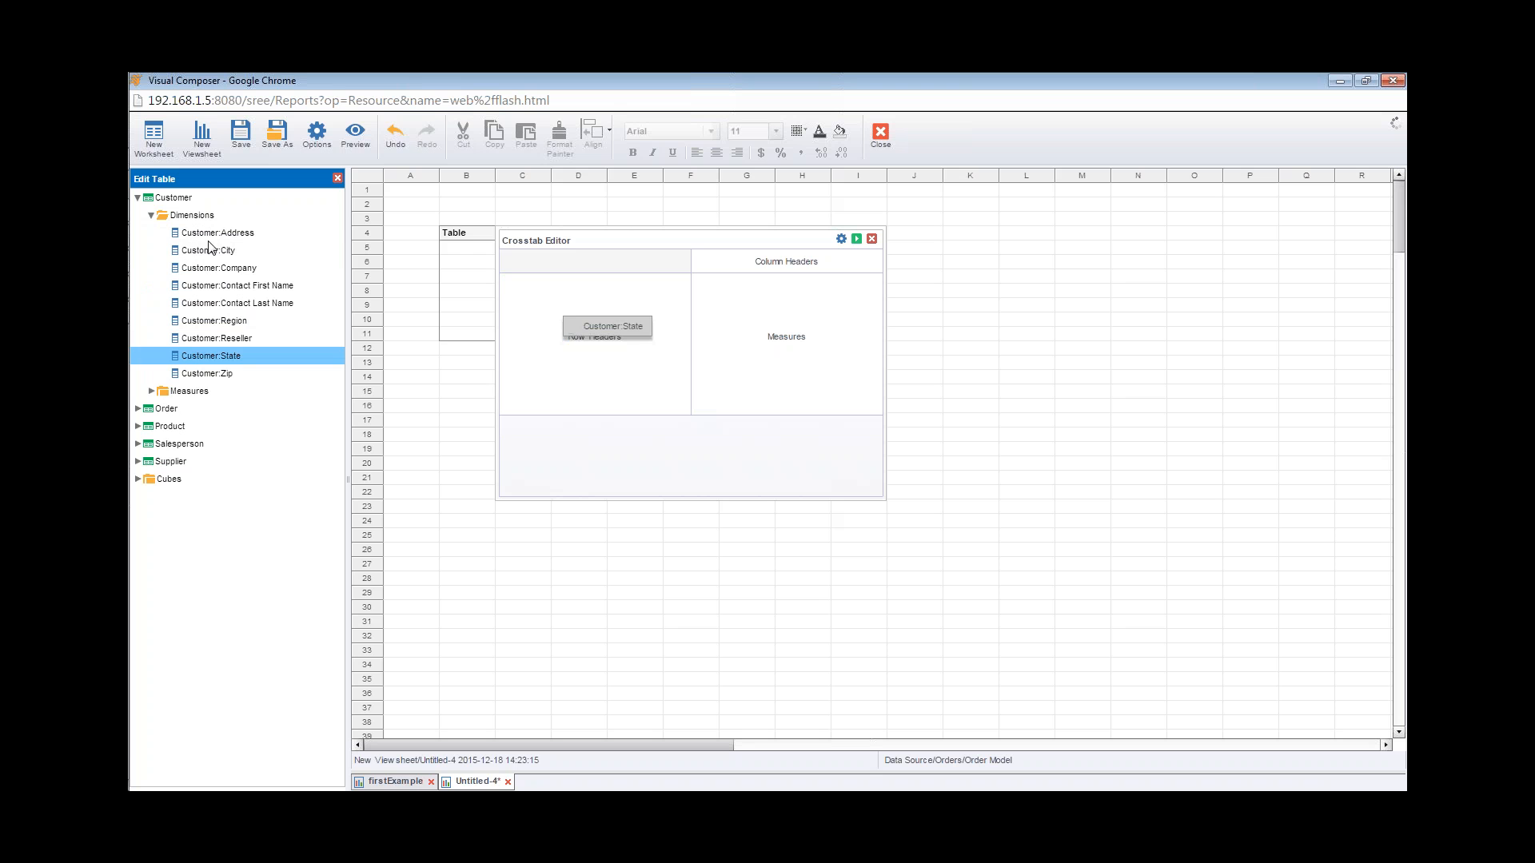
{"action": "left_click_drag", "start_coordinate": [211, 254], "coordinate": [613, 384]}
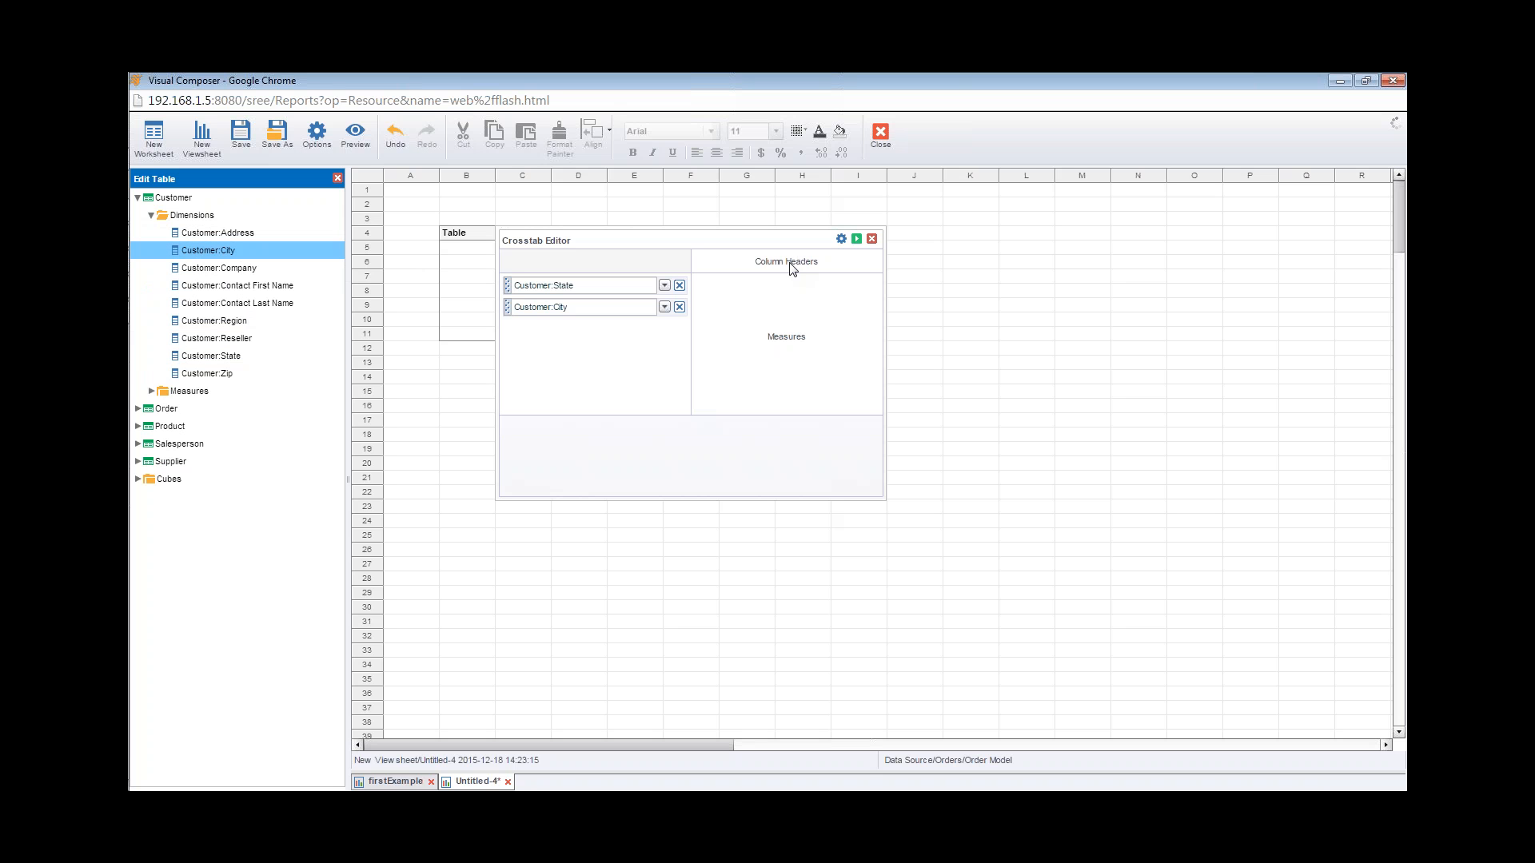
Add Product:Category as the column header and Product:Quantity Purchased and Product:Total as measures, and apply the crosstab layout.
{"action": "left_click", "coordinate": [138, 426]}
{"action": "double_click", "coordinate": [171, 445]}
{"action": "left_click_drag", "start_coordinate": [292, 461], "coordinate": [768, 258]}
{"action": "double_click", "coordinate": [168, 514]}
{"action": "left_click_drag", "start_coordinate": [219, 572], "coordinate": [536, 445]}
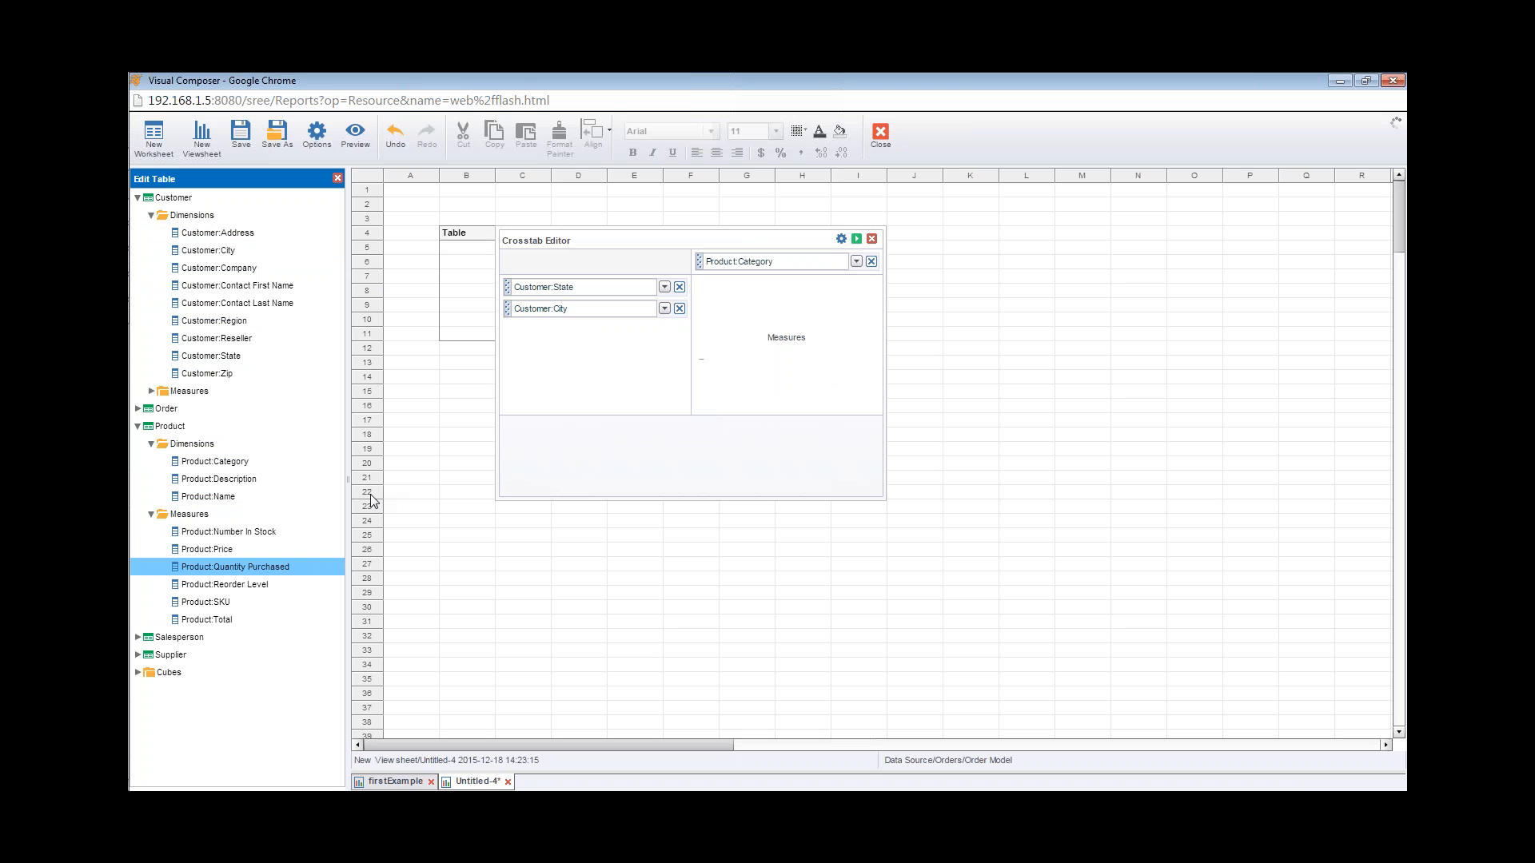
{"action": "left_click_drag", "start_coordinate": [264, 619], "coordinate": [703, 373]}
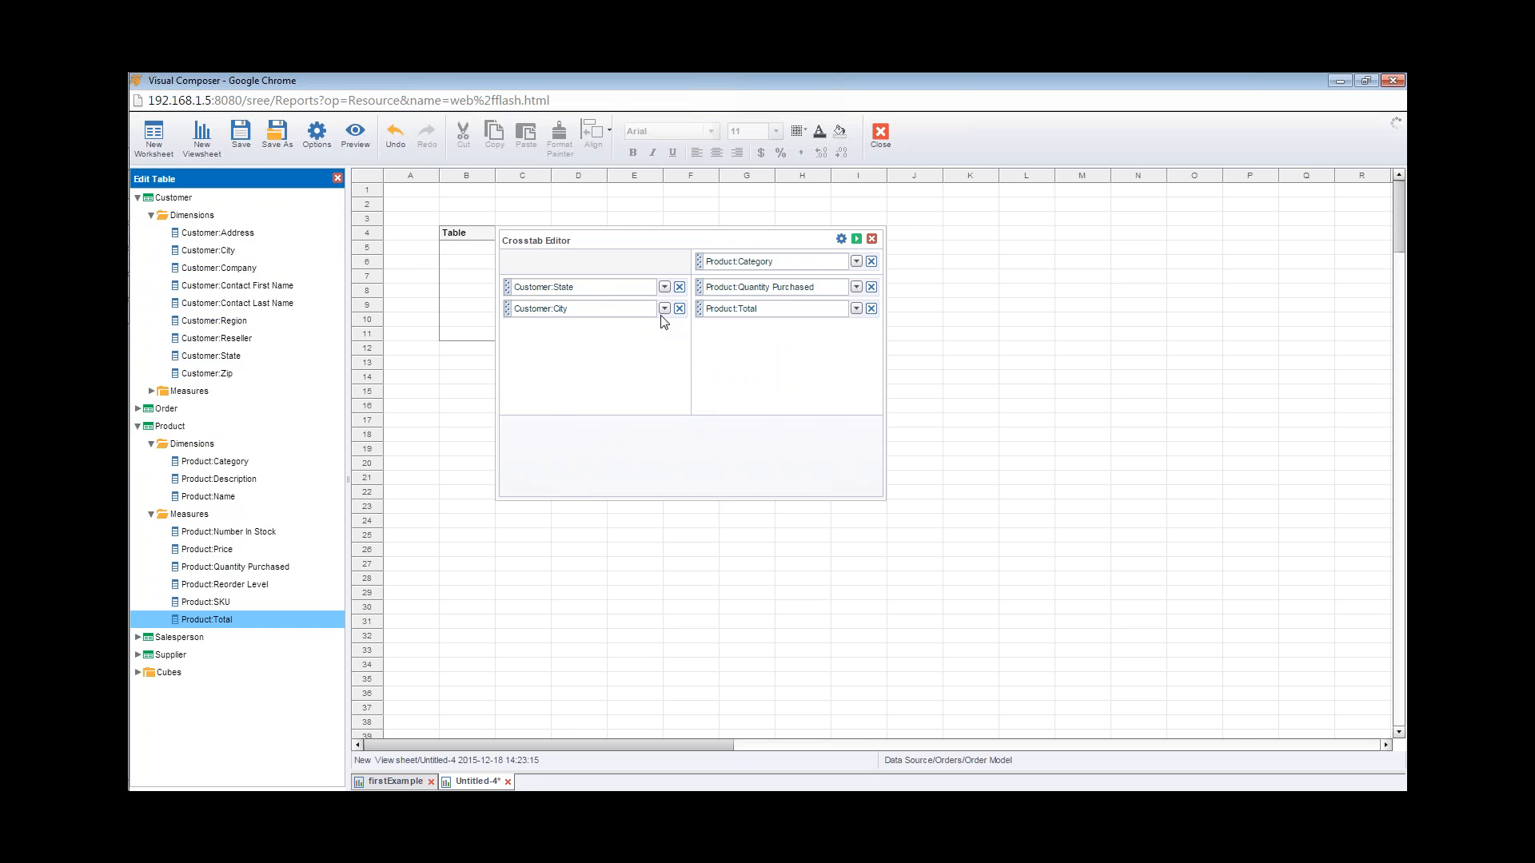
{"action": "left_click", "coordinate": [857, 240]}
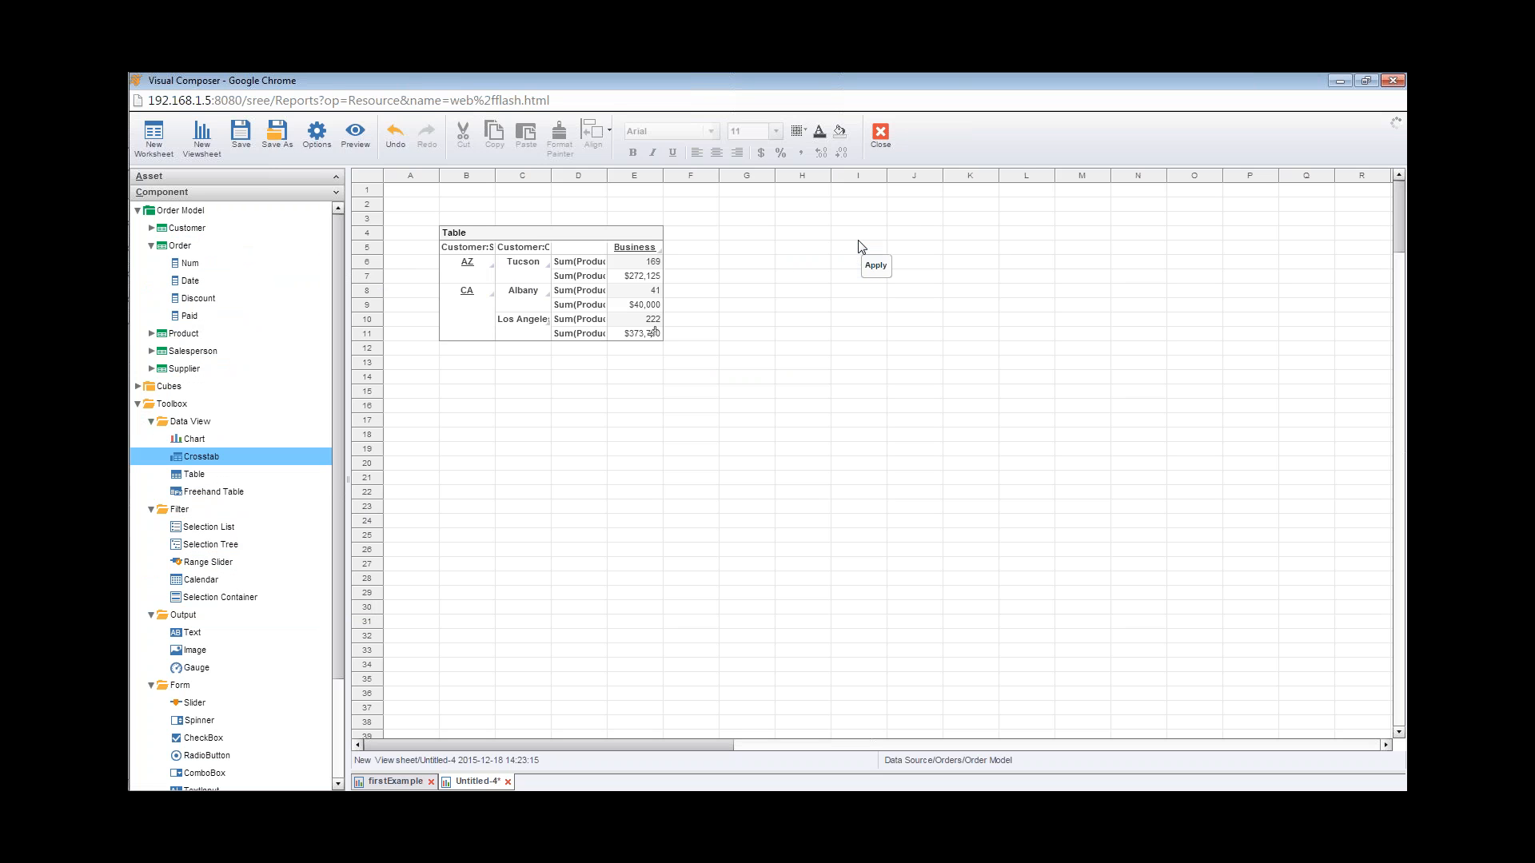
Resize the crosstab to span columns B to K and extend down to row 32.
{"action": "left_click", "coordinate": [535, 238]}
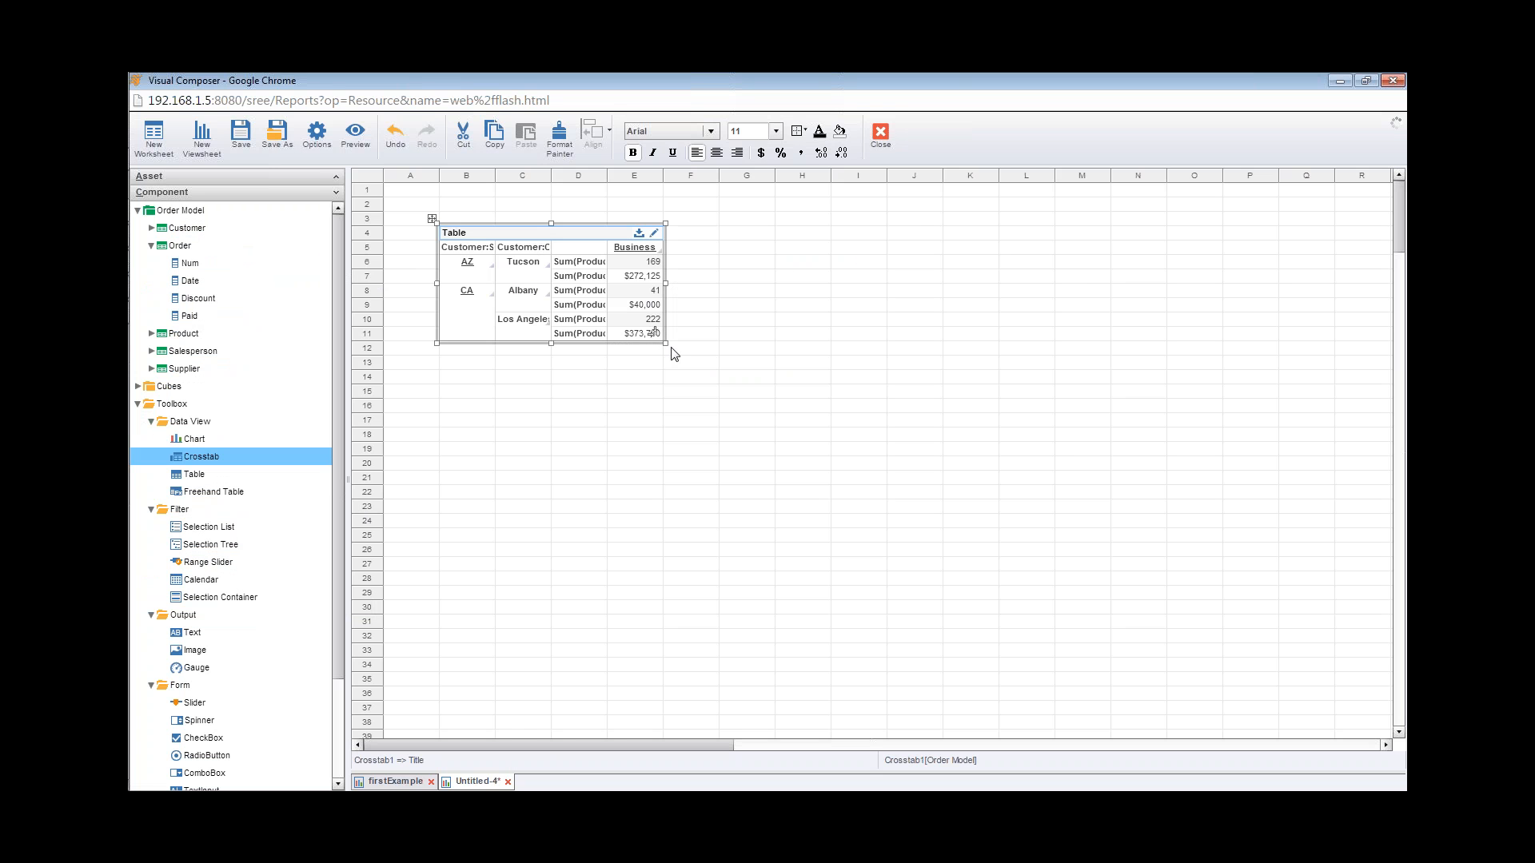
{"action": "left_click_drag", "start_coordinate": [666, 343], "coordinate": [1109, 458]}
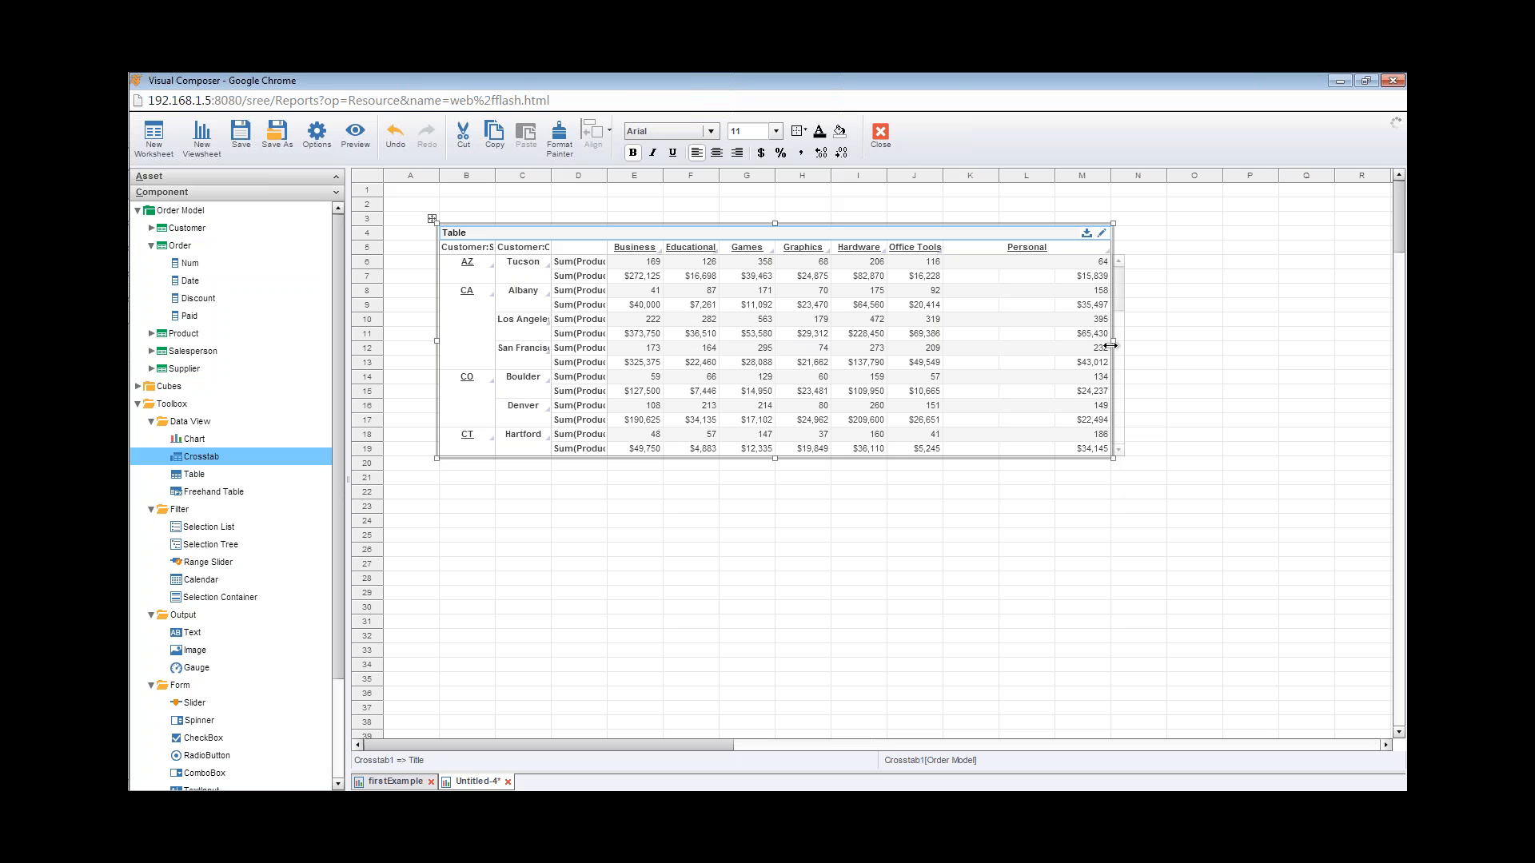
{"action": "left_click_drag", "start_coordinate": [1113, 342], "coordinate": [1000, 342]}
{"action": "left_click_drag", "start_coordinate": [718, 459], "coordinate": [719, 646]}
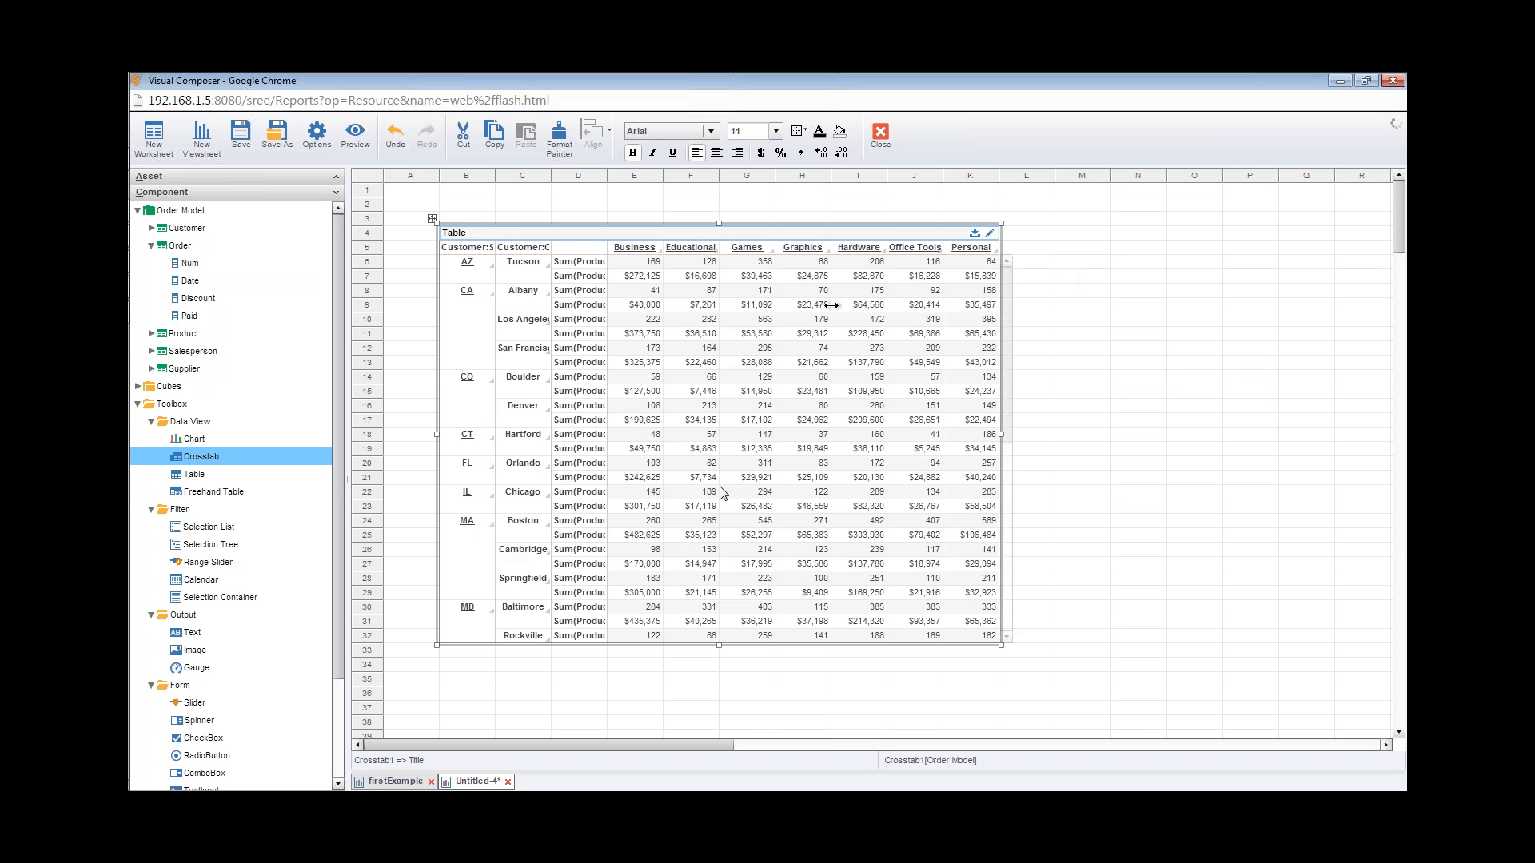
{"action": "mouse_move", "coordinate": [699, 446]}
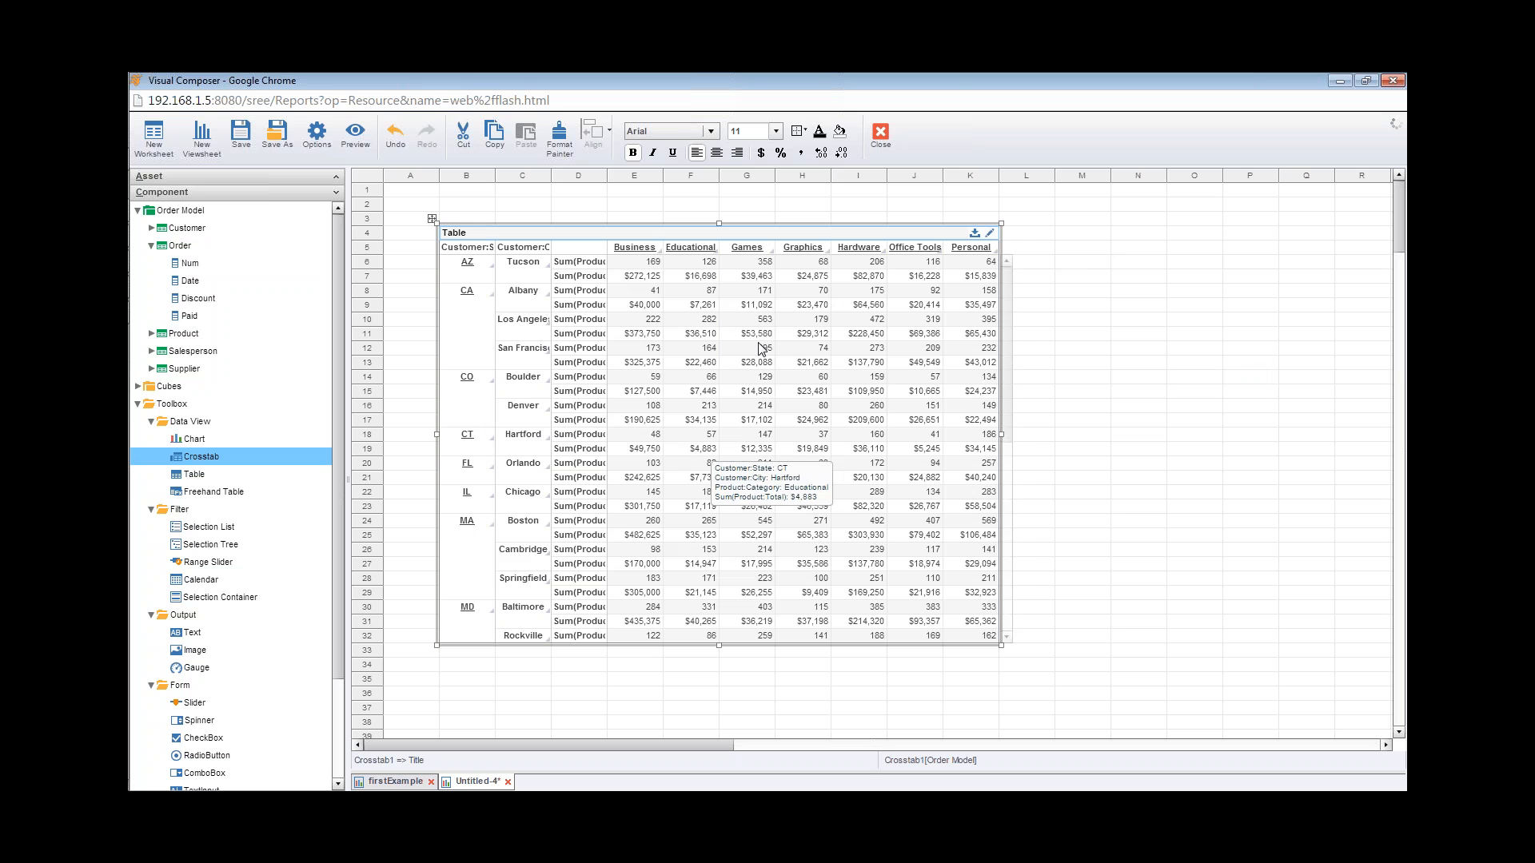
{"action": "mouse_move", "coordinate": [803, 437]}
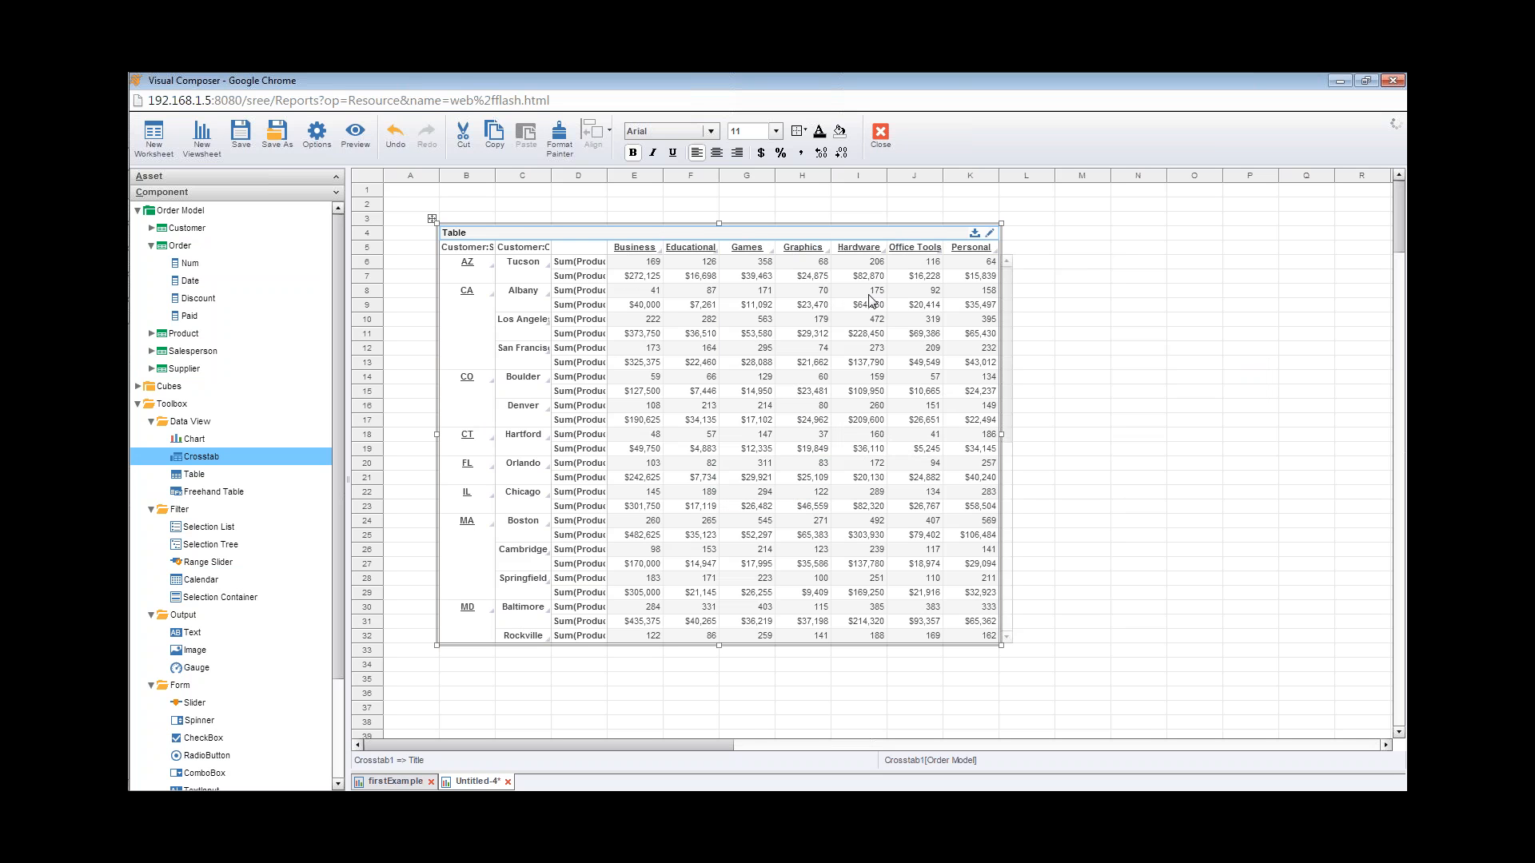
Rename the quantity purchased label to "Amt:" and the product total label to "Total:" in the crosstab, and deselect it.
{"action": "double_click", "coordinate": [575, 264]}
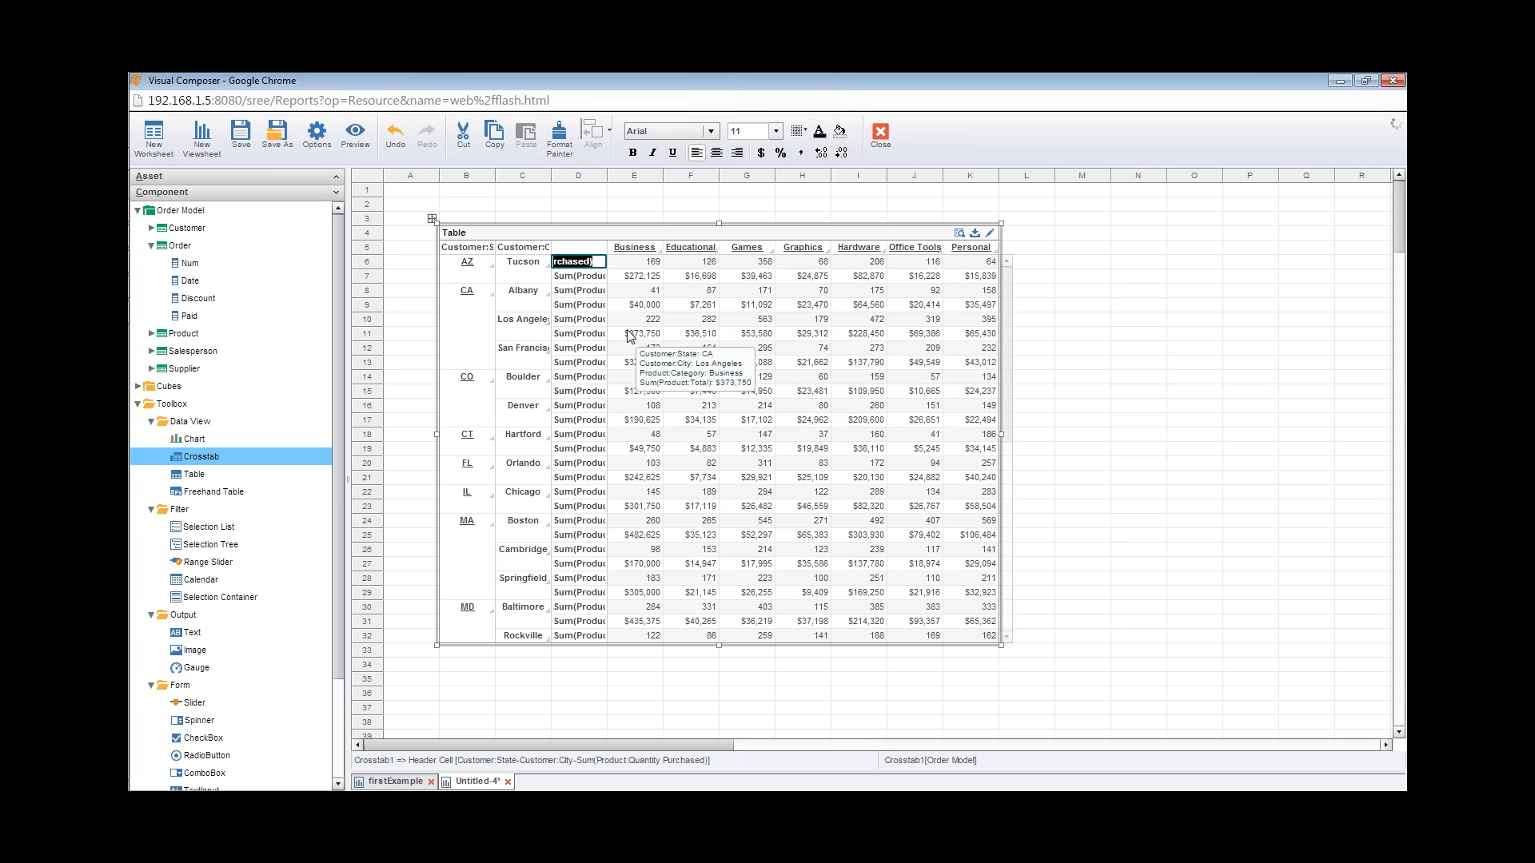
{"action": "type", "text": "Amt:"}
{"action": "key", "text": "Return"}
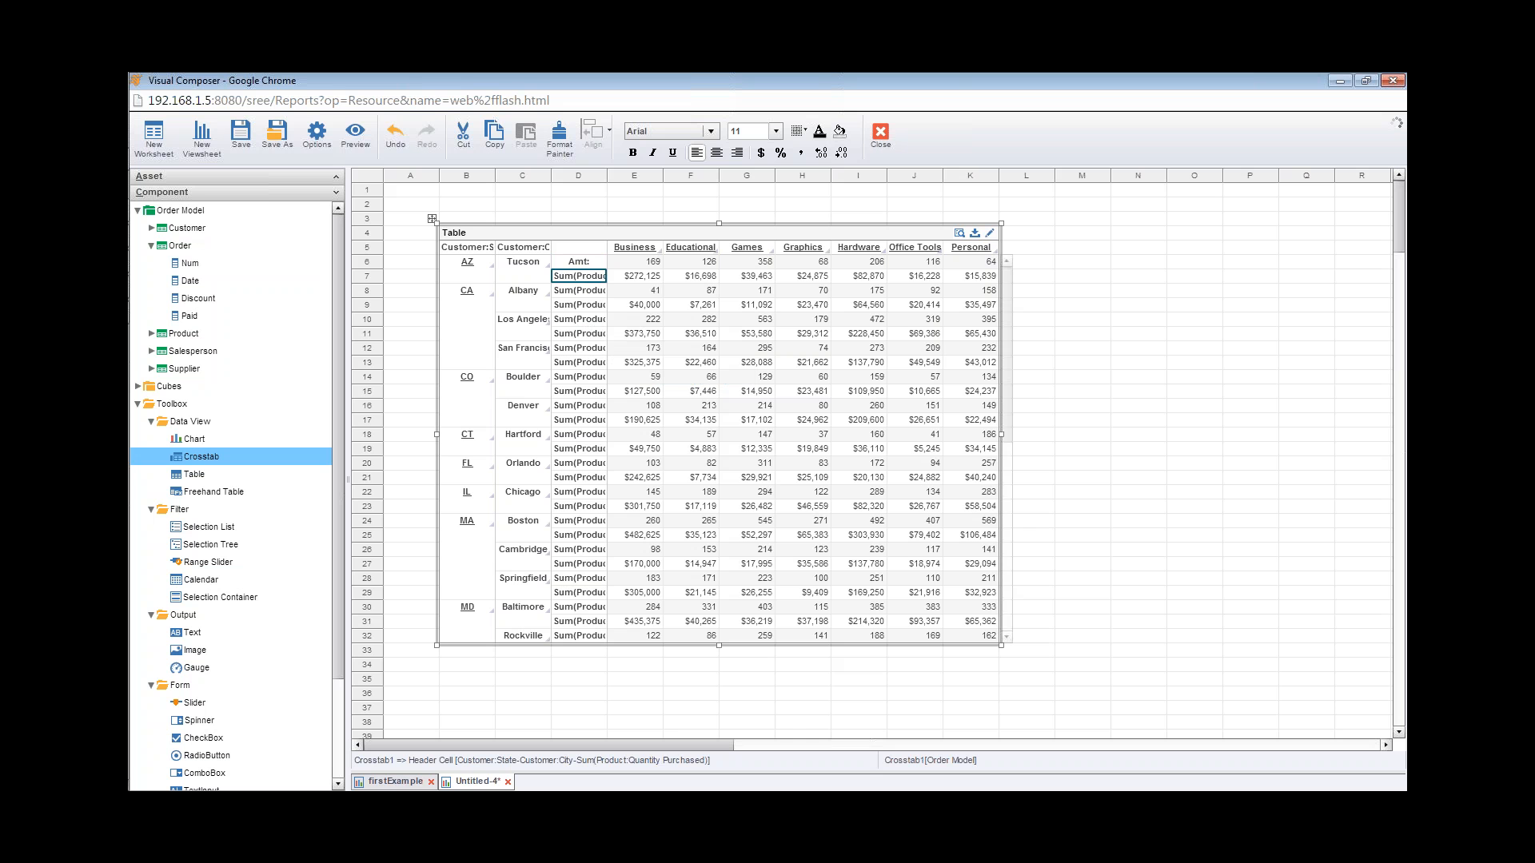
{"action": "double_click", "coordinate": [576, 277]}
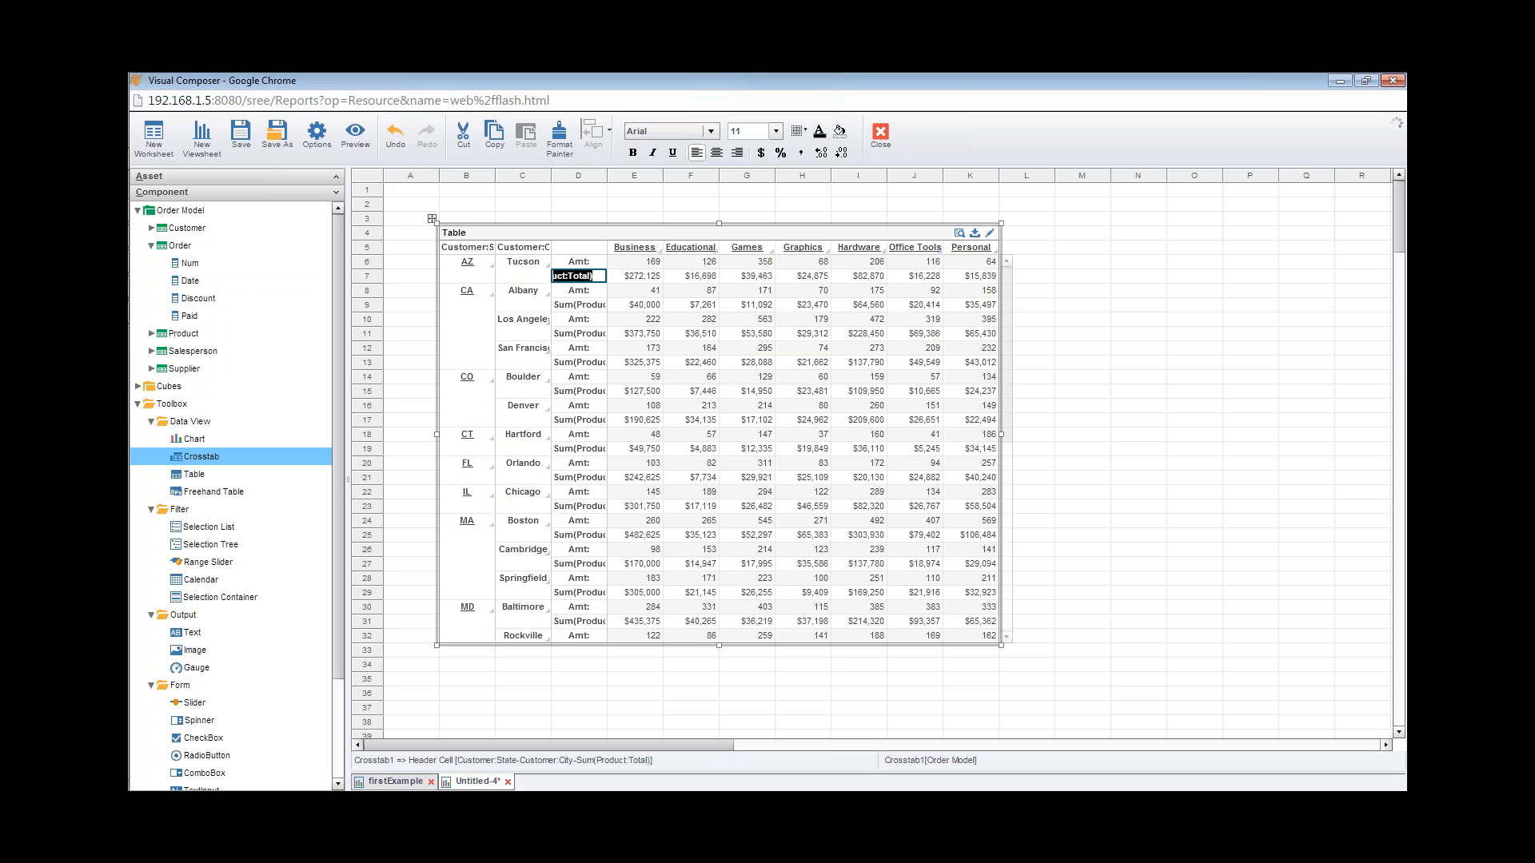
{"action": "type", "text": "Total:"}
{"action": "left_click", "coordinate": [1027, 349]}
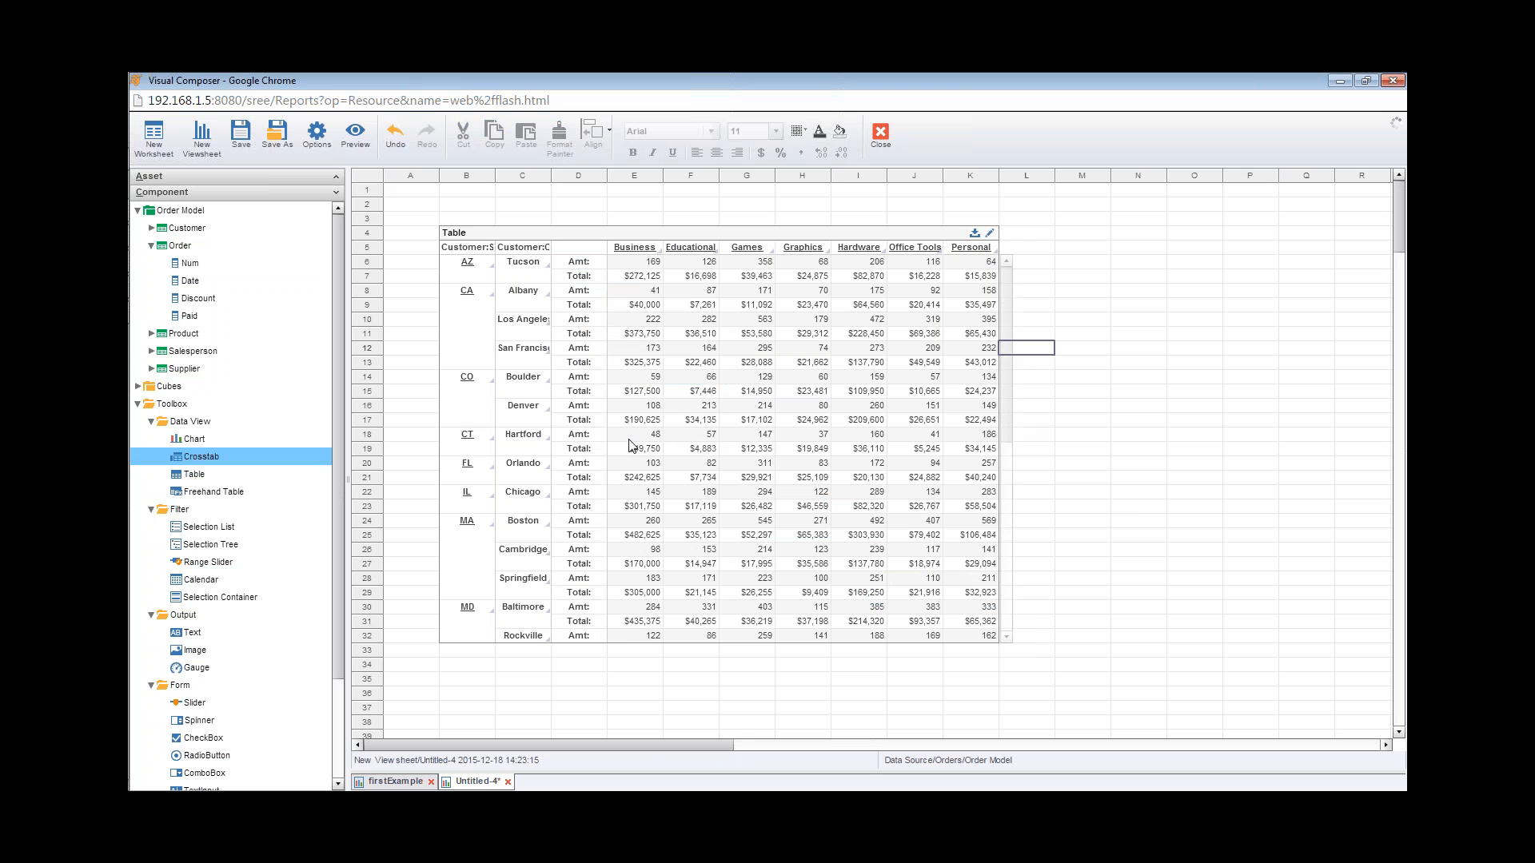
Convert the state and city crosstab to a freehand table.
{"action": "mouse_move", "coordinate": [714, 422]}
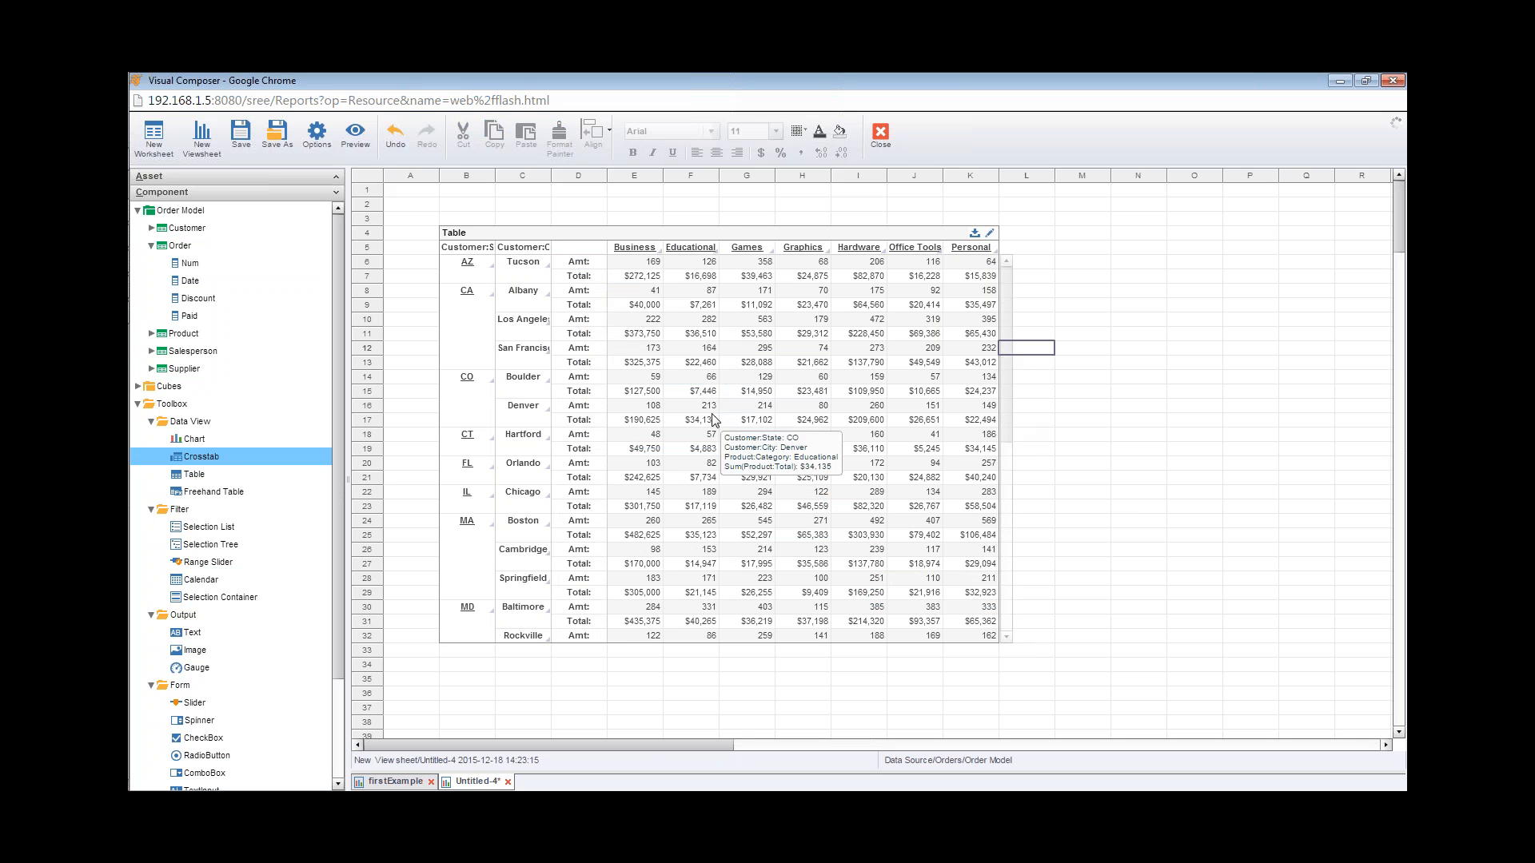
{"action": "left_click", "coordinate": [640, 233]}
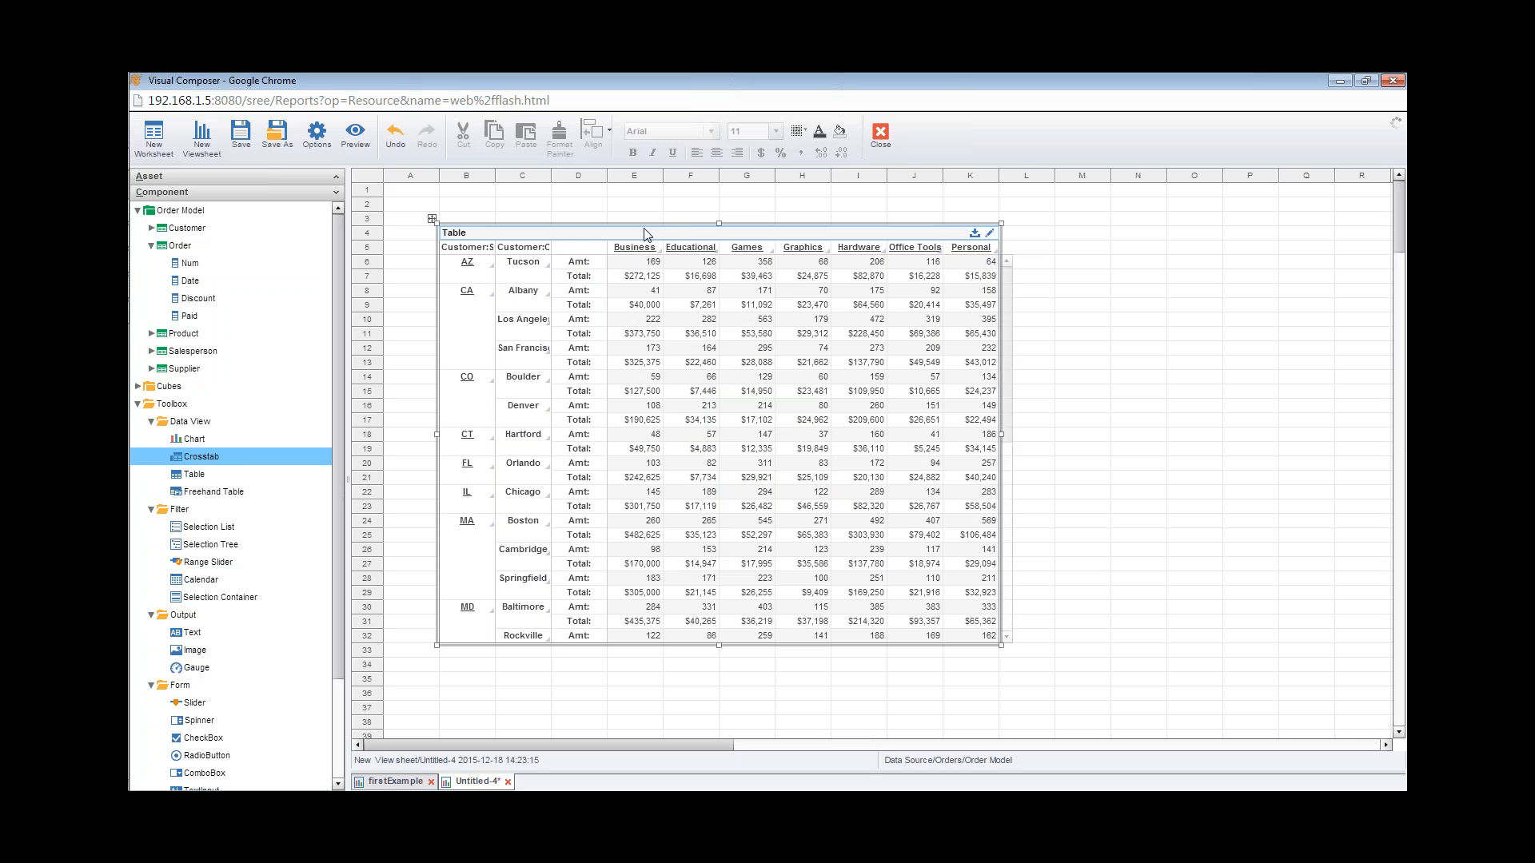
{"action": "right_click", "coordinate": [685, 233]}
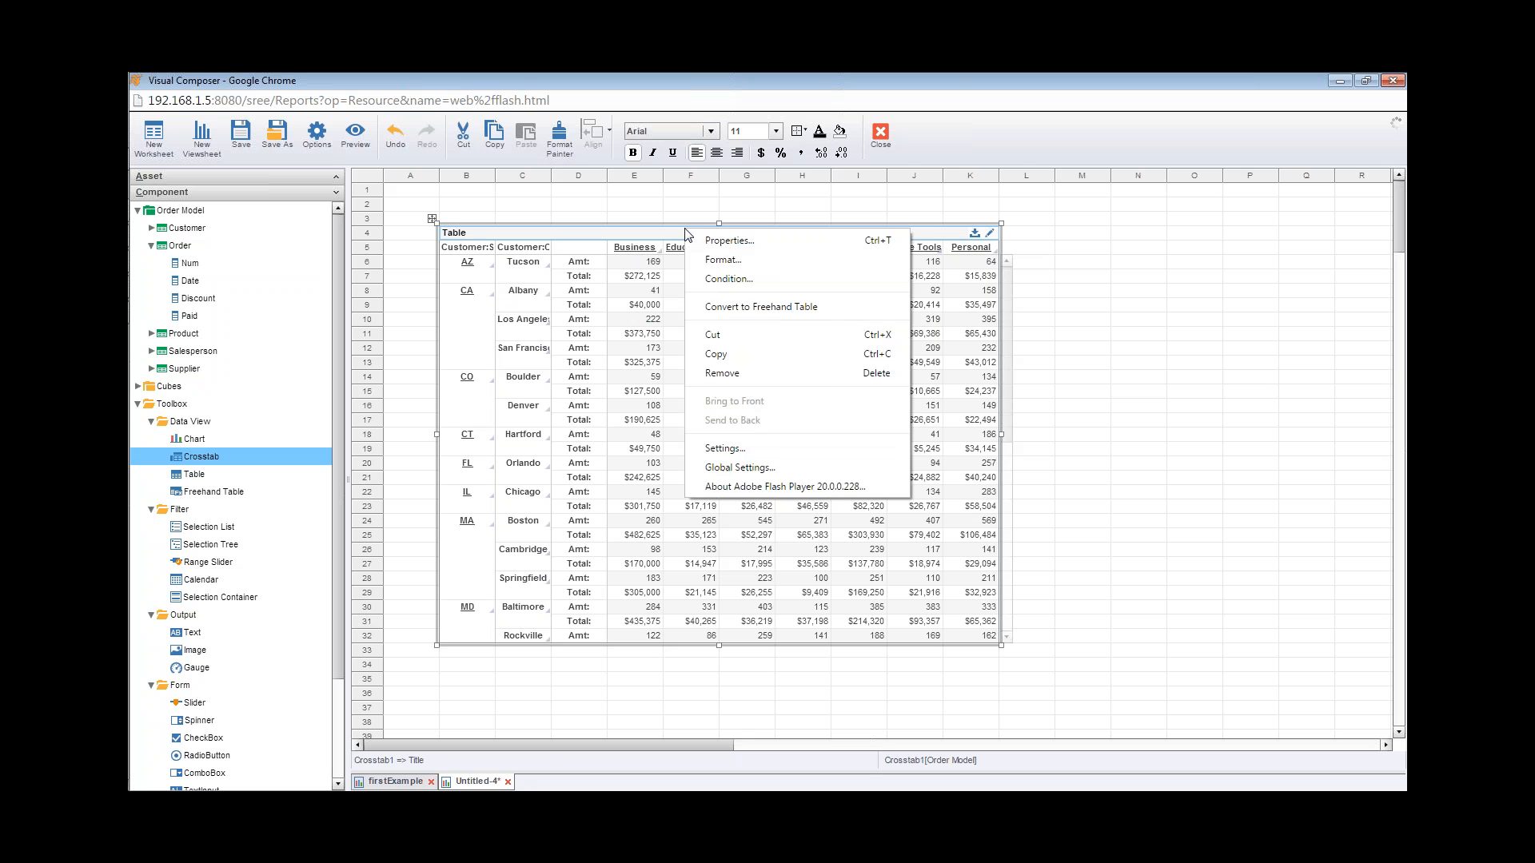
{"action": "left_click", "coordinate": [774, 301]}
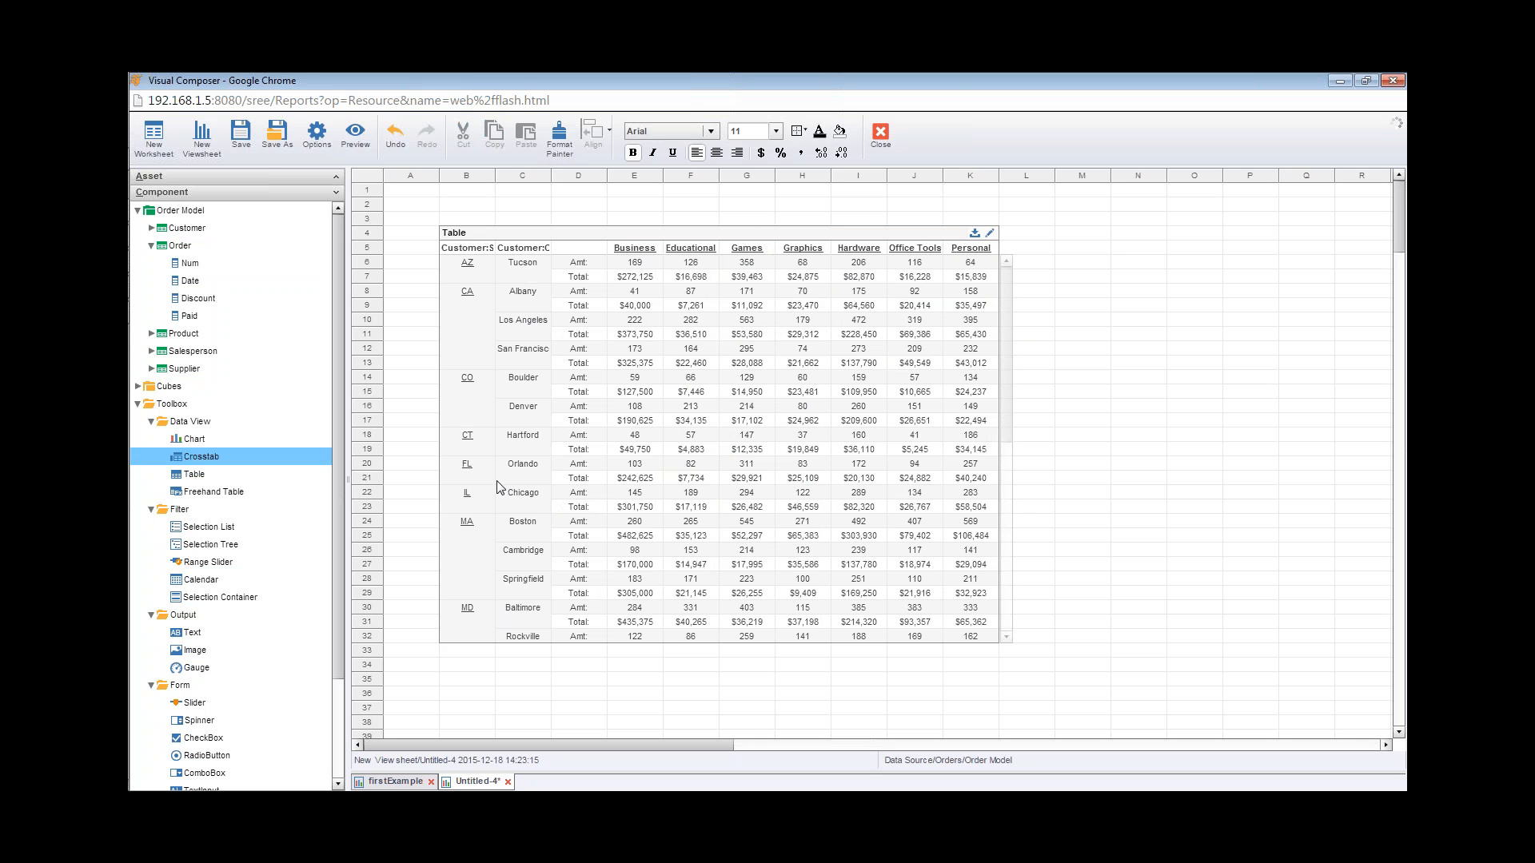
Open the converted freehand table in the Table Editor.
{"action": "left_click", "coordinate": [480, 340]}
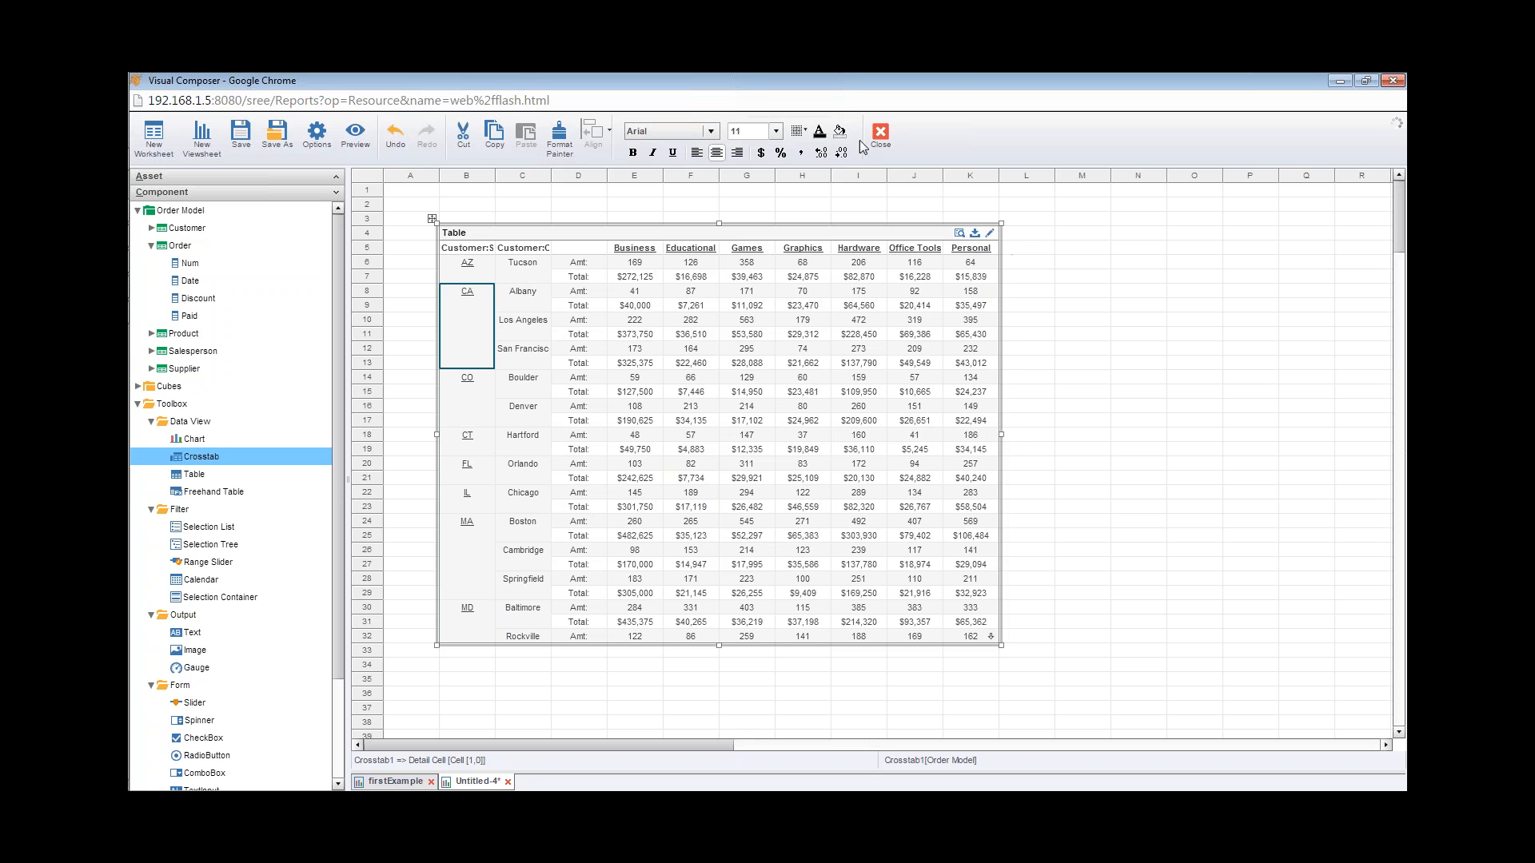
{"action": "left_click", "coordinate": [1075, 497]}
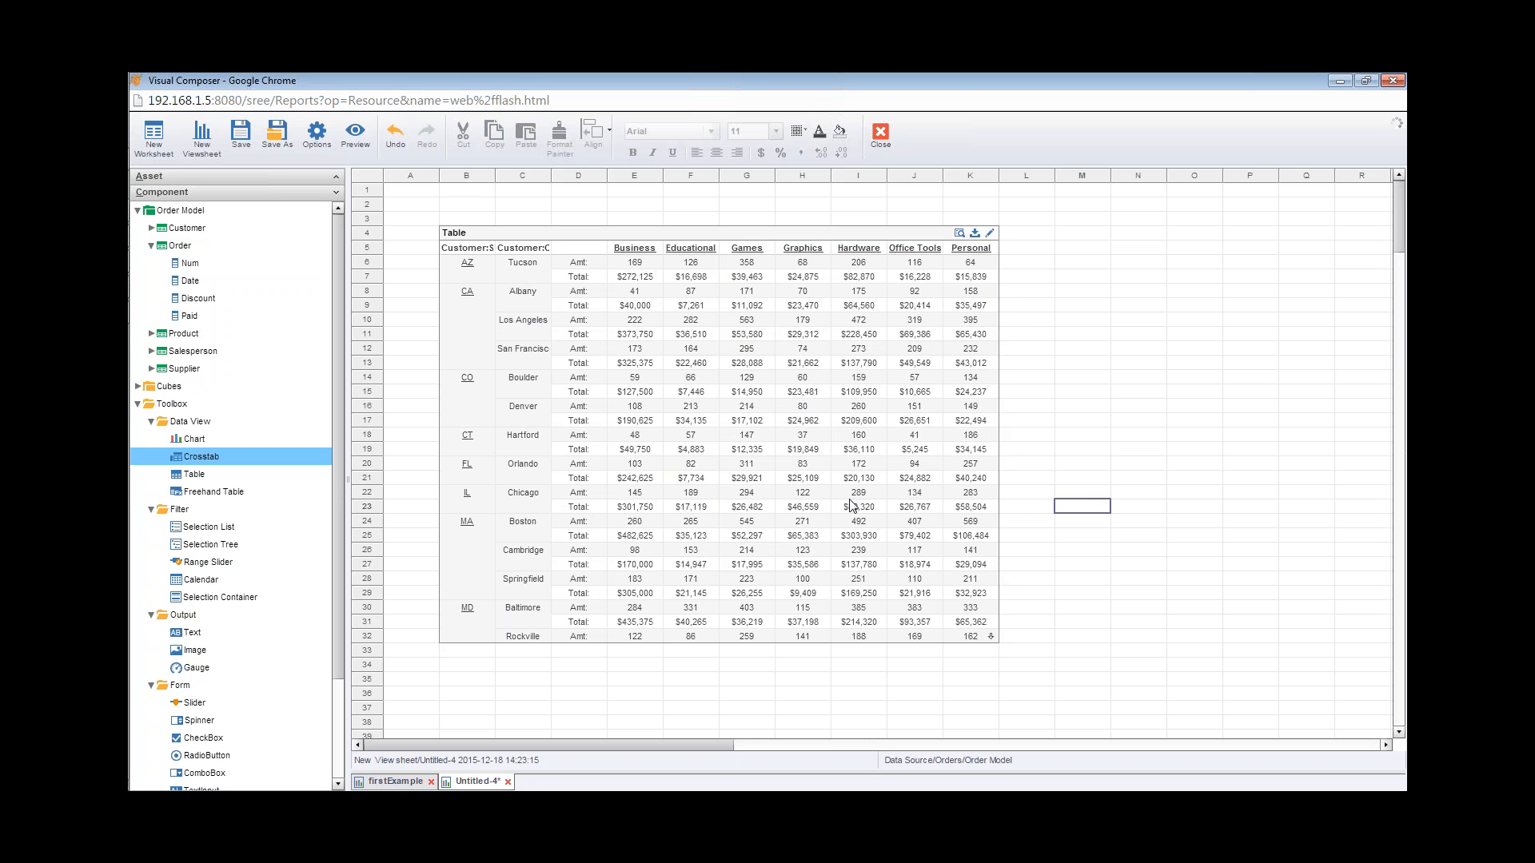
{"action": "left_click", "coordinate": [990, 234]}
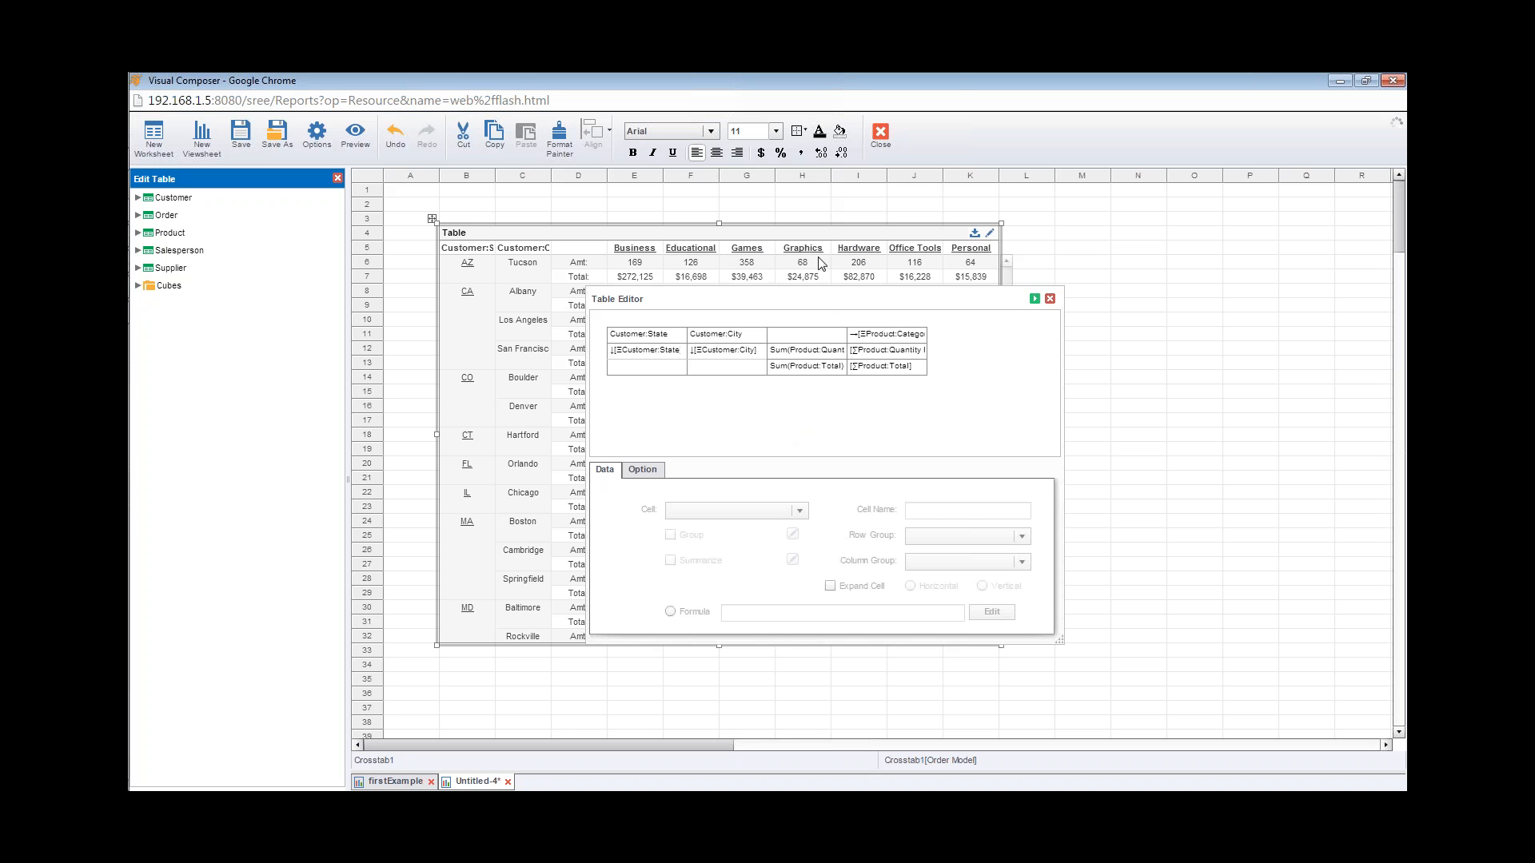
Insert a new row above the Product:Category header row in the table layout.
{"action": "left_click", "coordinate": [887, 339]}
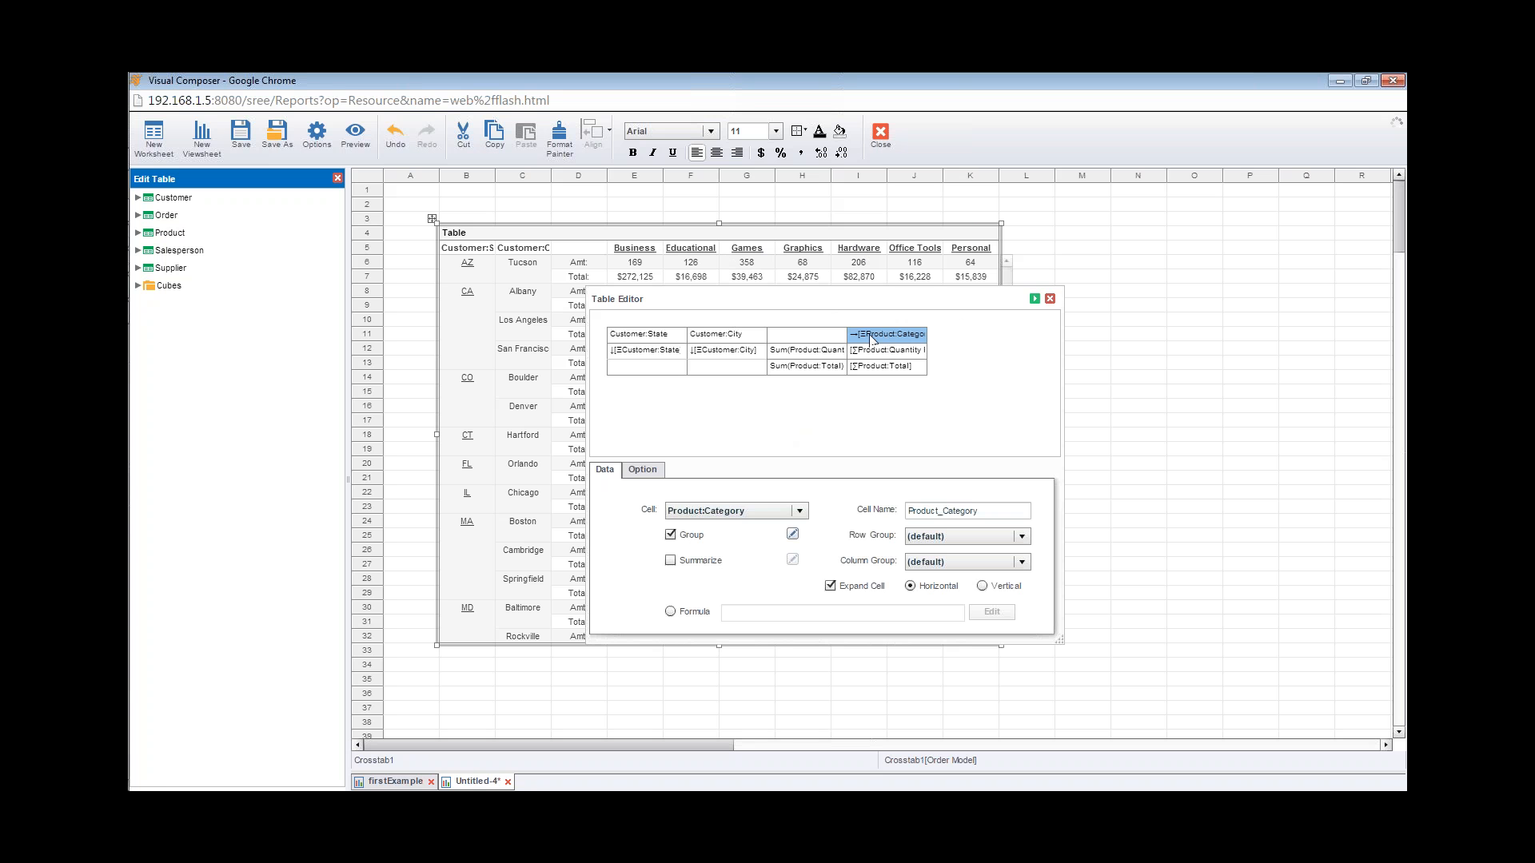
{"action": "right_click", "coordinate": [890, 339]}
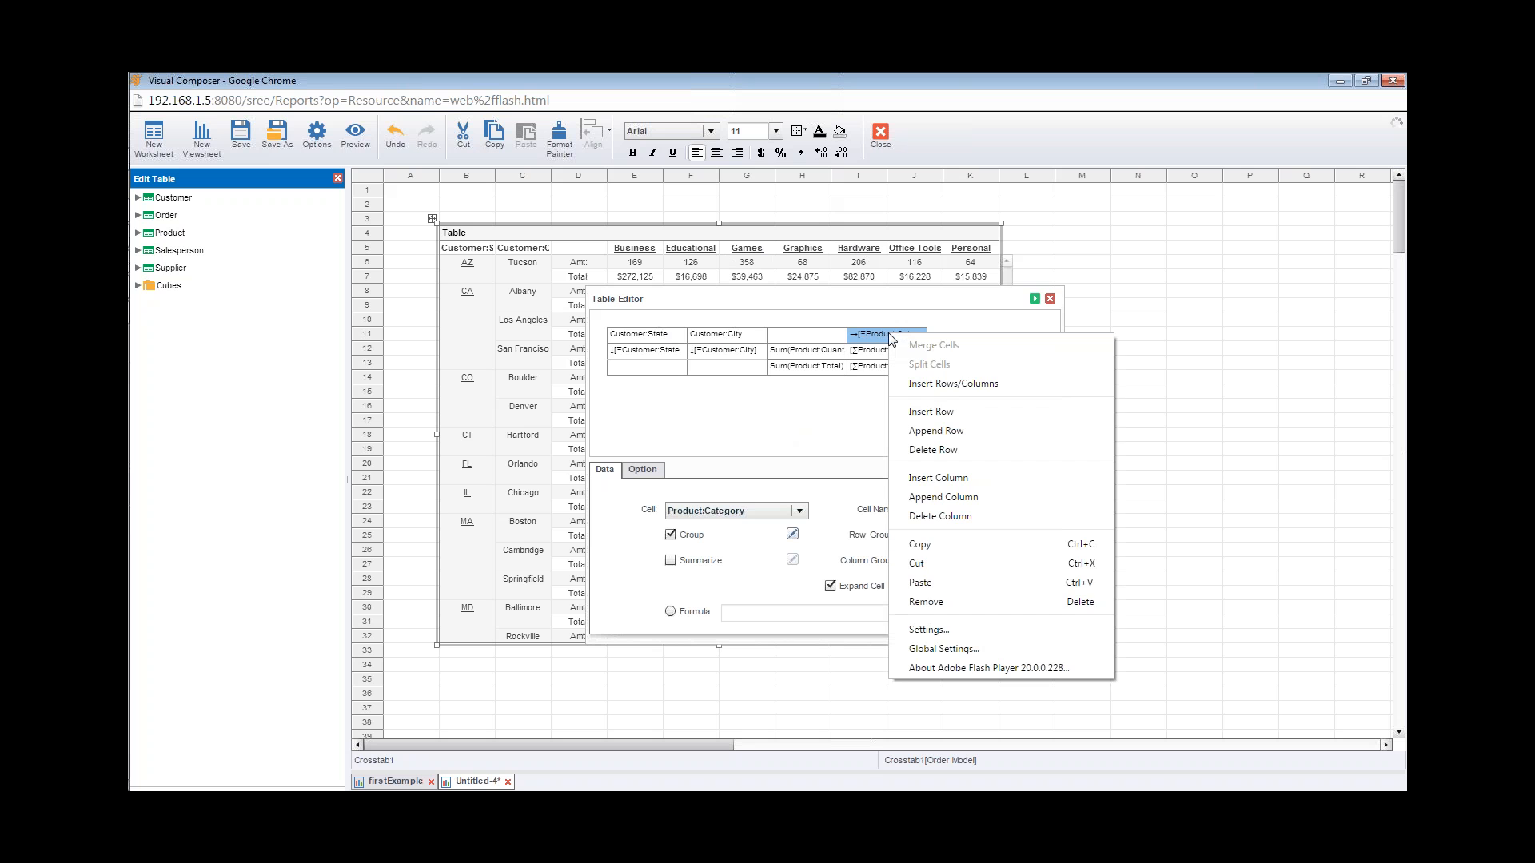
{"action": "left_click", "coordinate": [966, 411]}
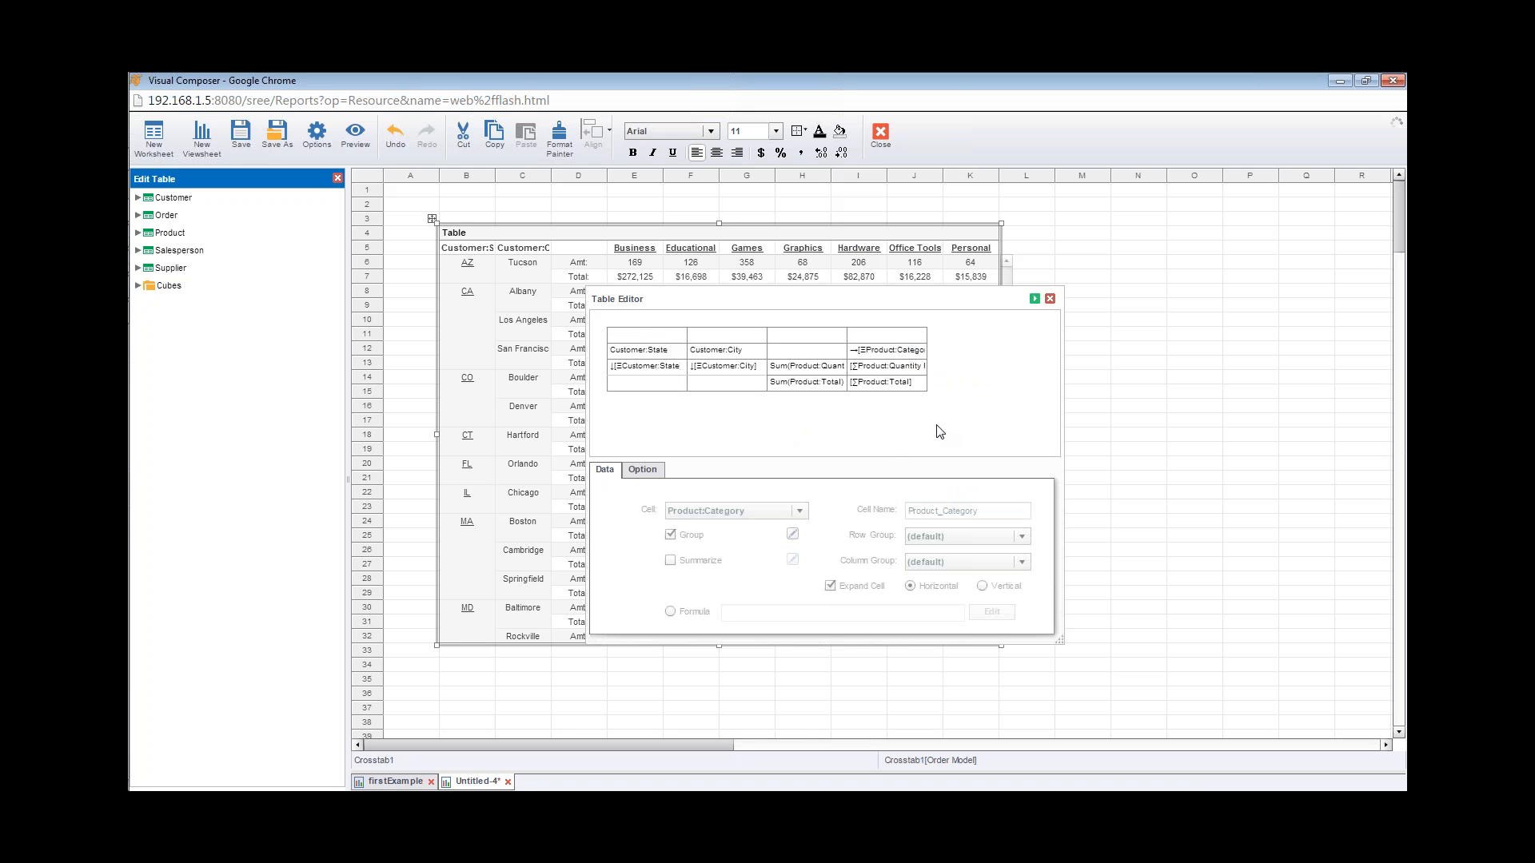
Enter "Categories" in the blank cell above the Product:Category cell and apply the layout to the table.
{"action": "left_click", "coordinate": [885, 322]}
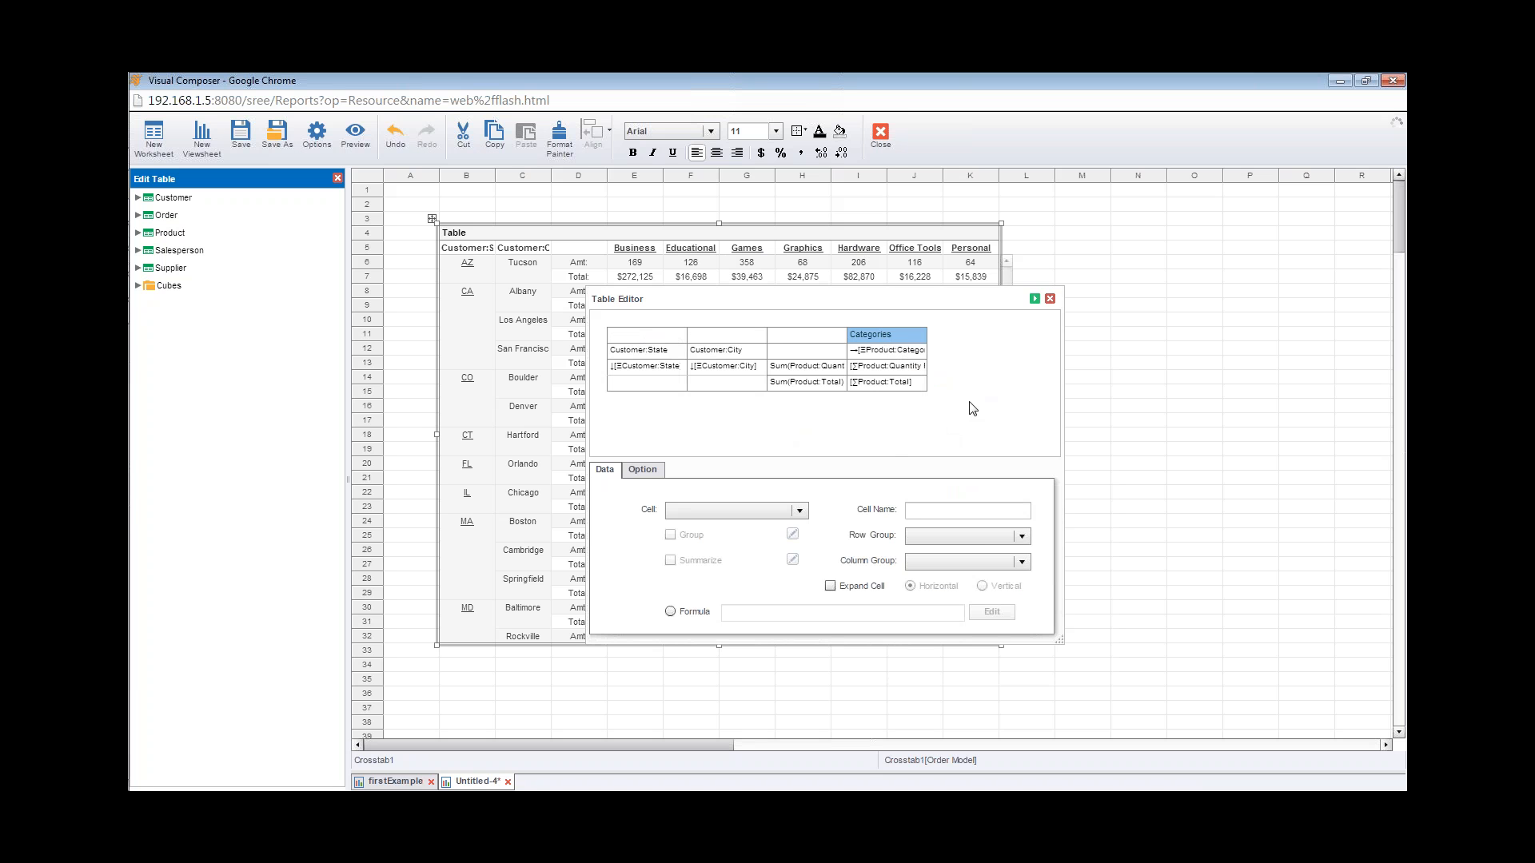
{"action": "left_click", "coordinate": [892, 379]}
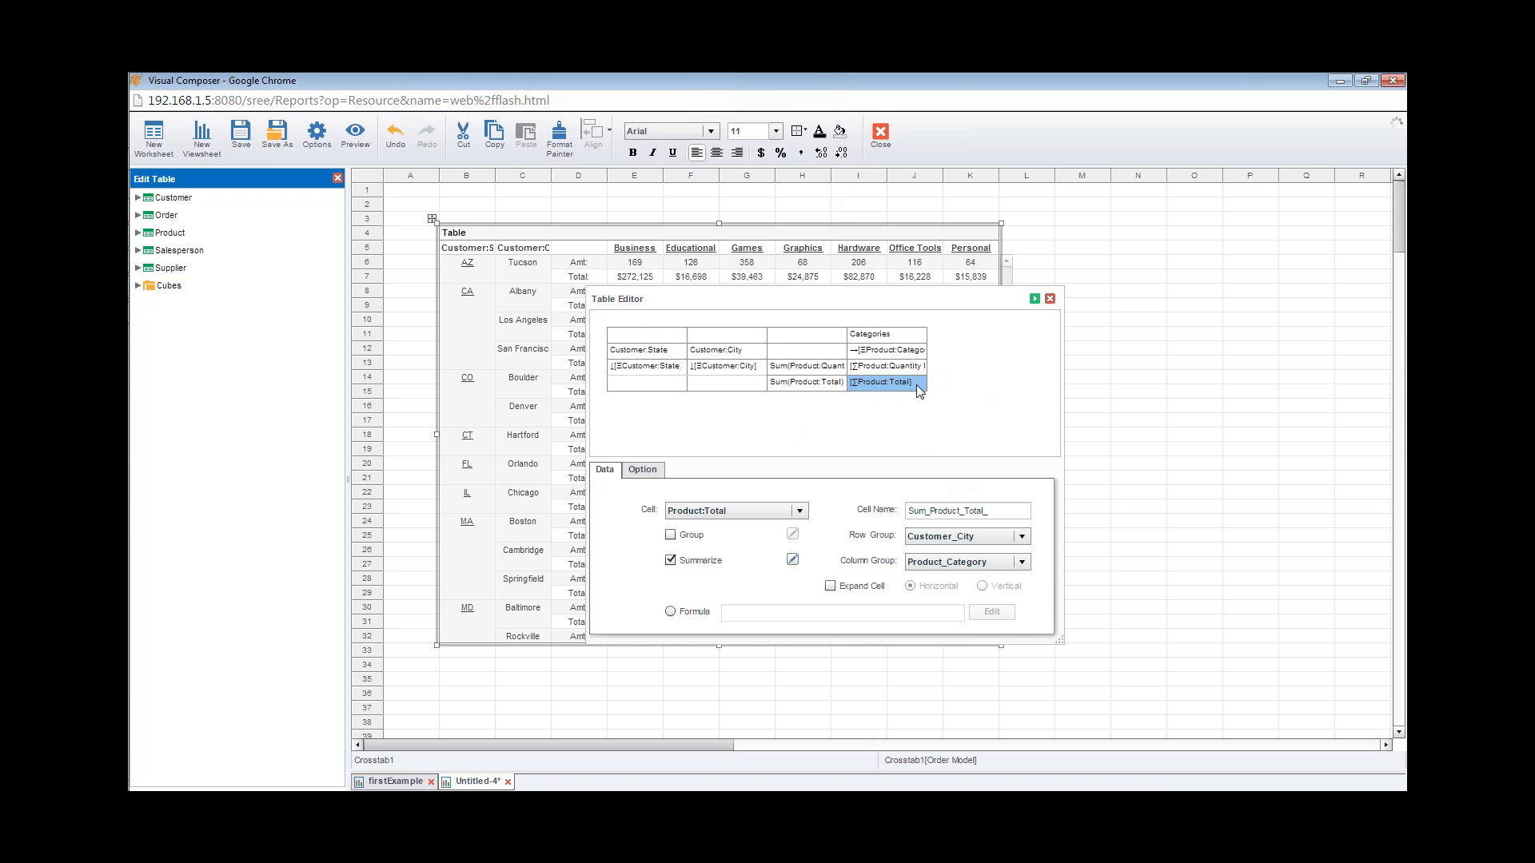
{"action": "left_click", "coordinate": [1035, 299]}
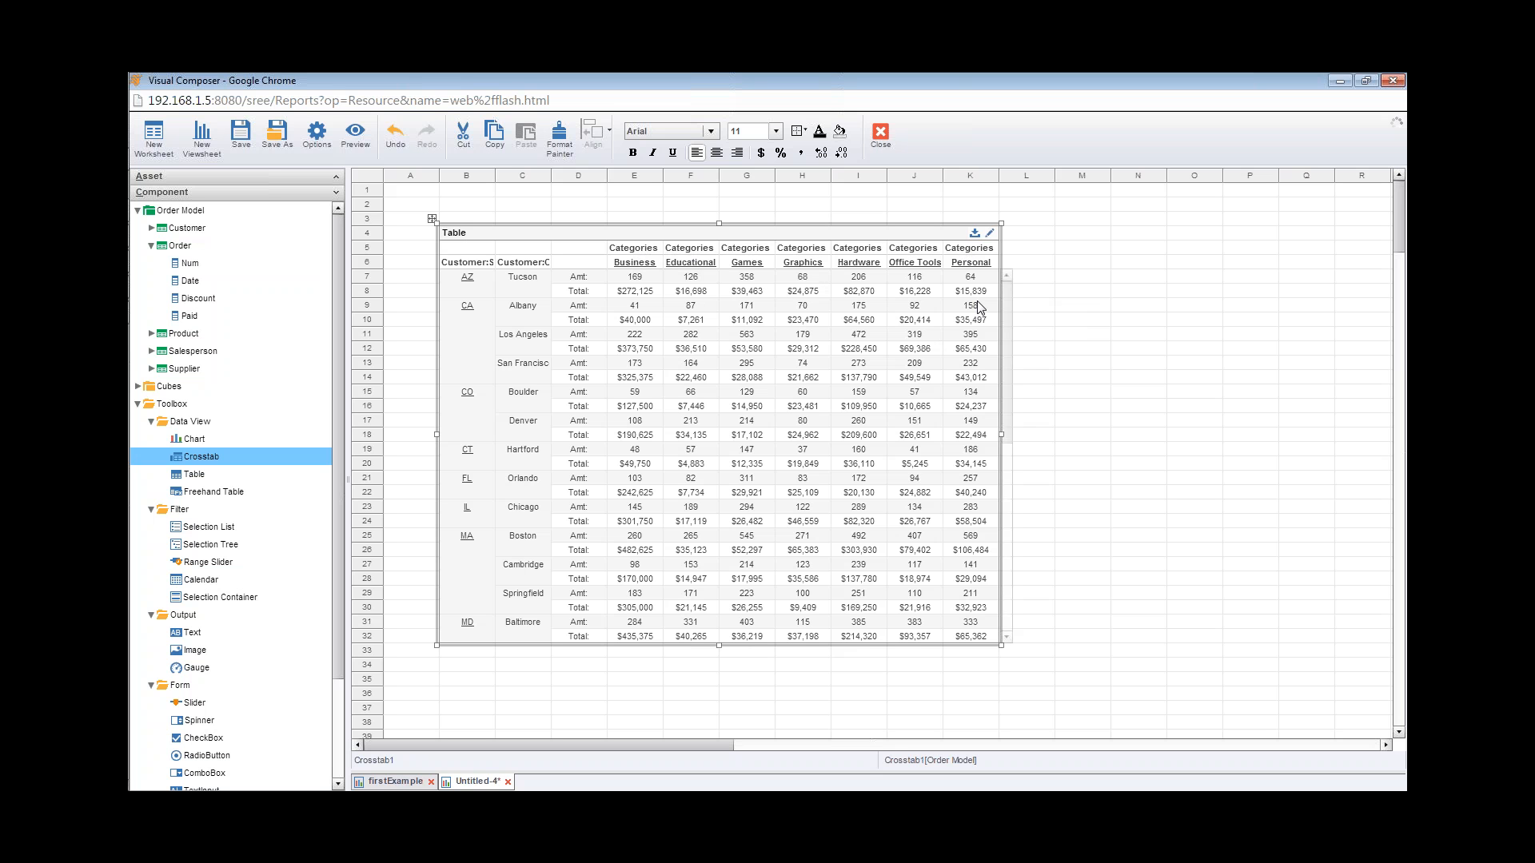
Reopen the table layout, enable merging of expanded cells for the "Categories" cell, and apply the change.
{"action": "left_click", "coordinate": [989, 234]}
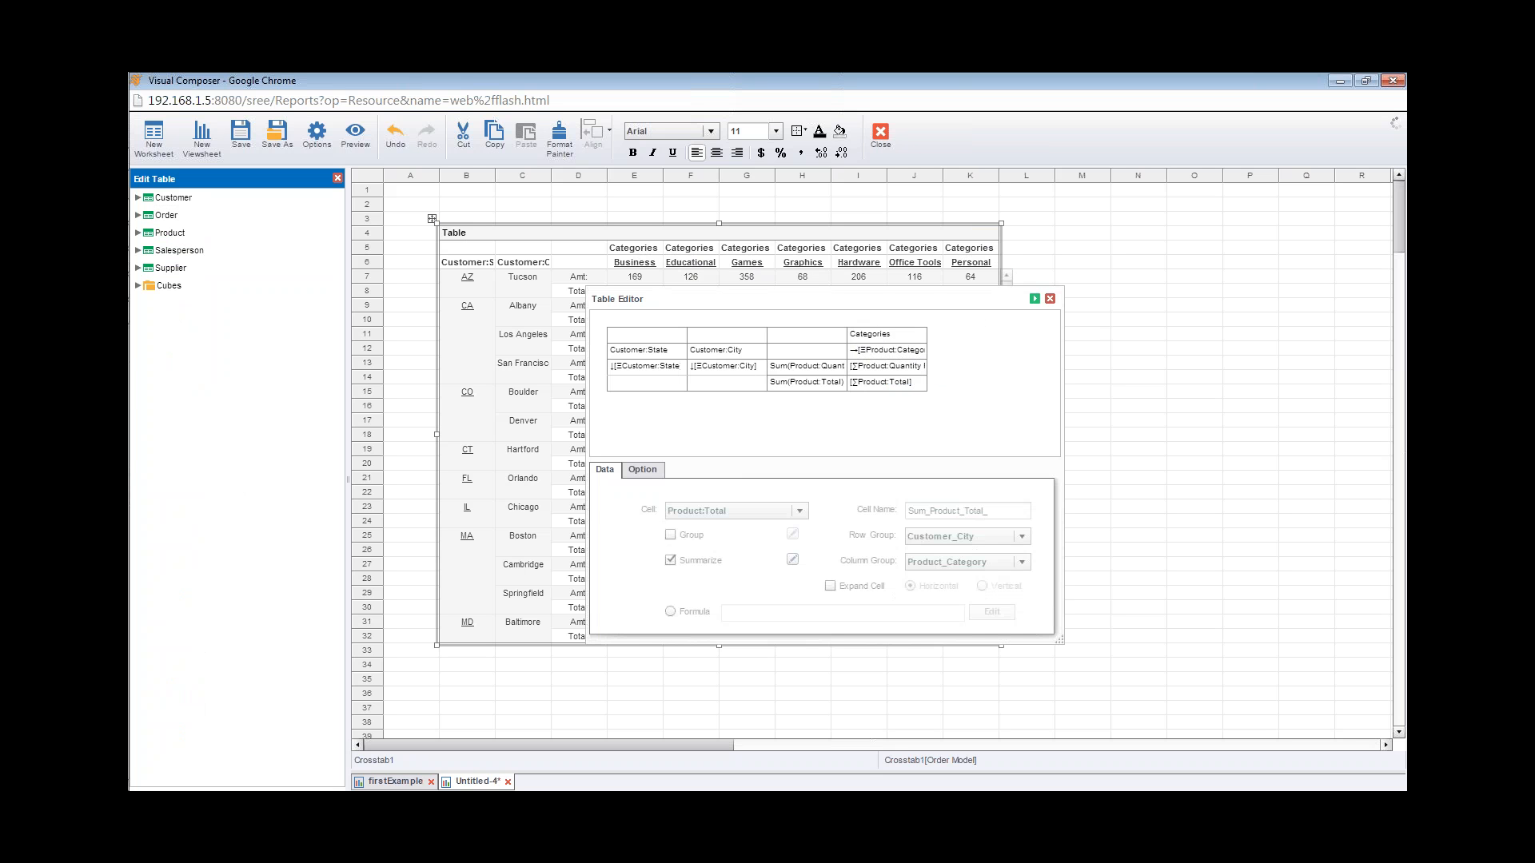
{"action": "left_click", "coordinate": [869, 354]}
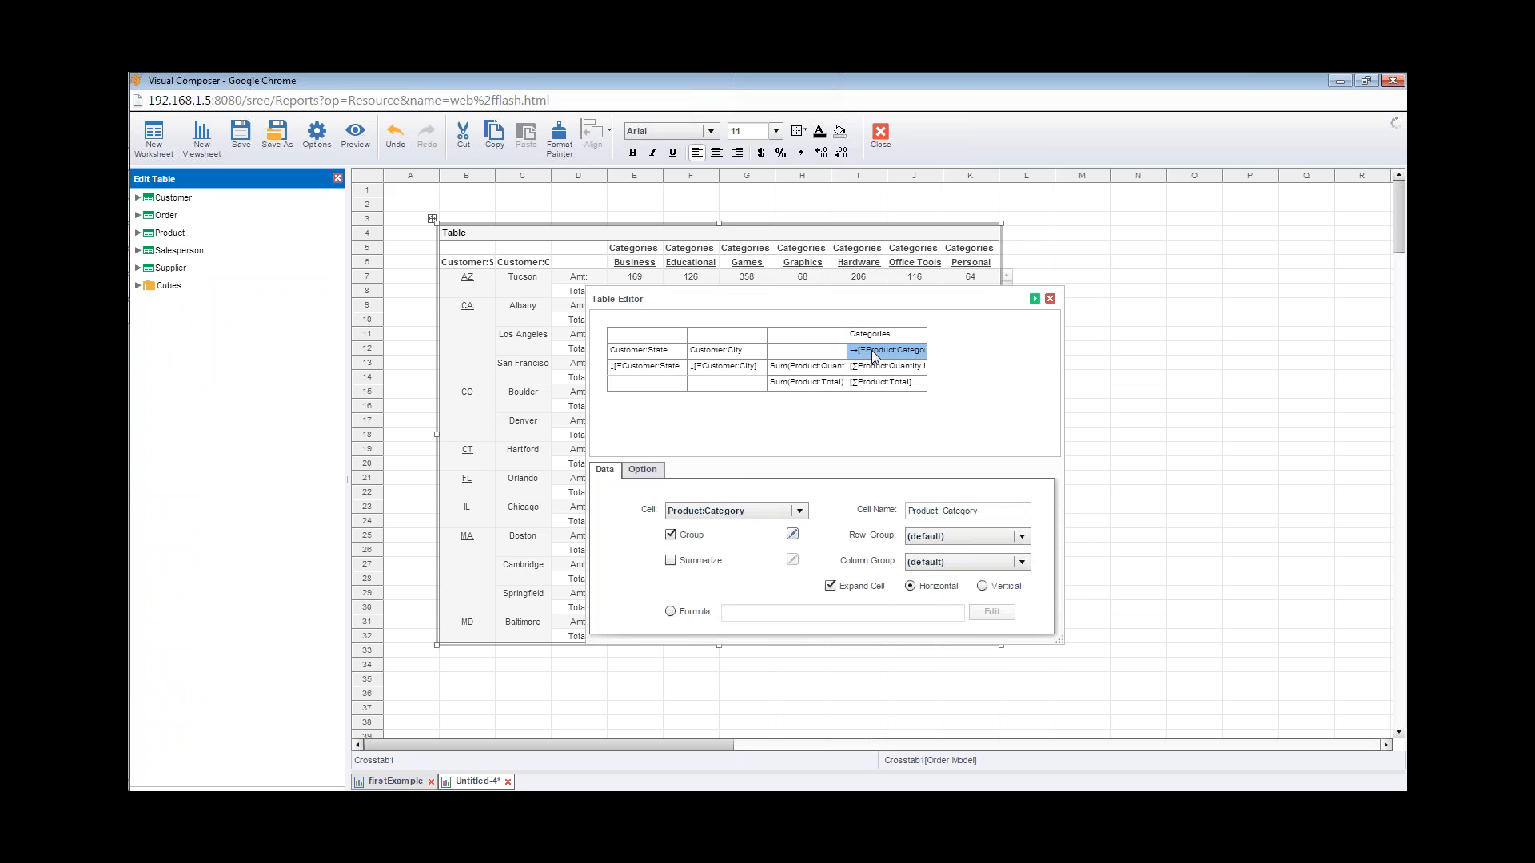
{"action": "left_click", "coordinate": [895, 334]}
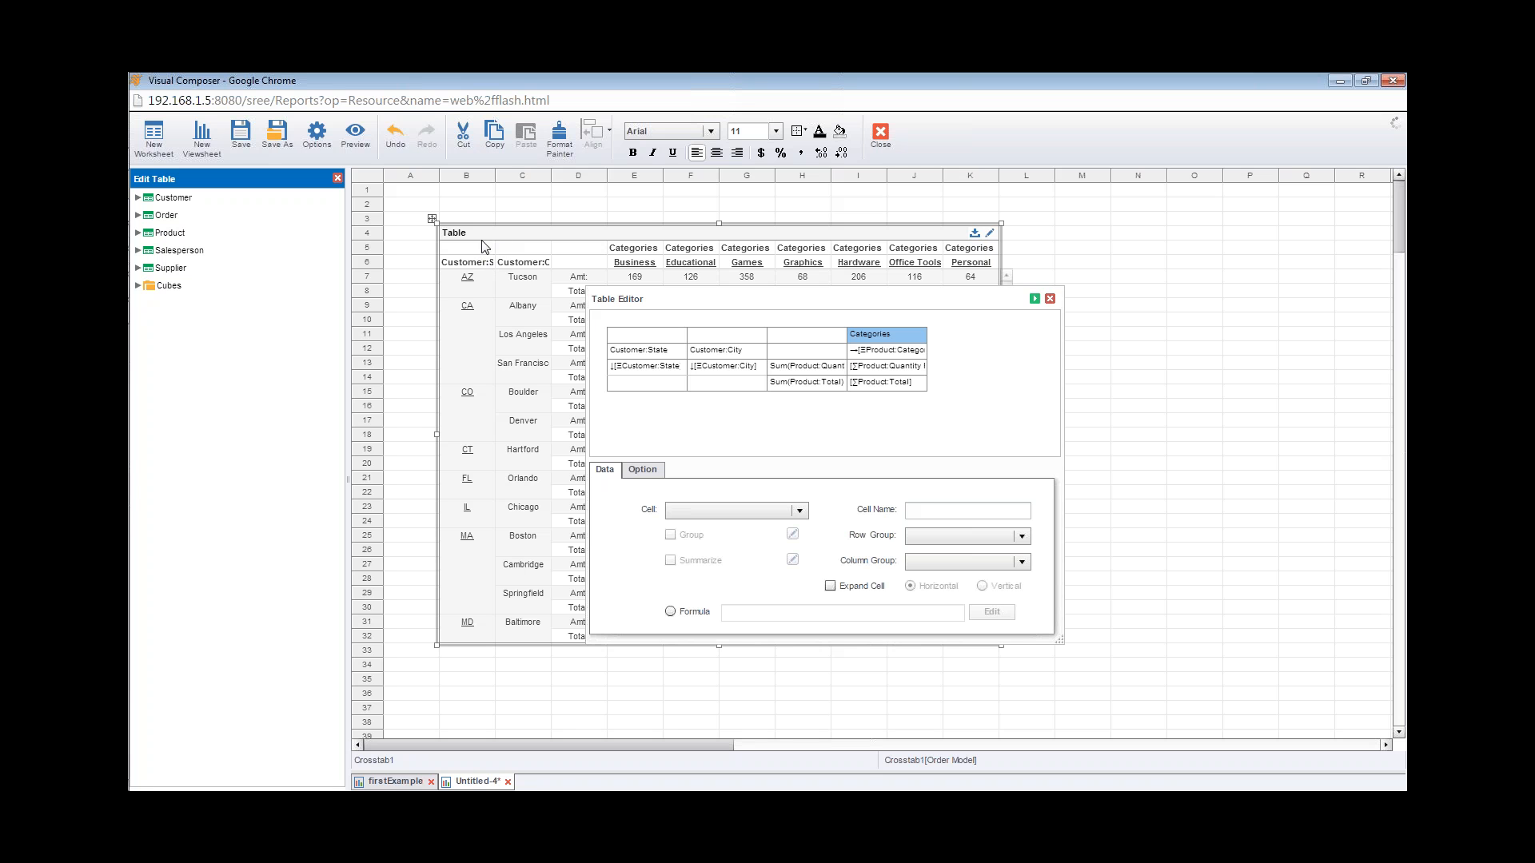
{"action": "left_click", "coordinate": [643, 352]}
{"action": "left_click", "coordinate": [641, 335]}
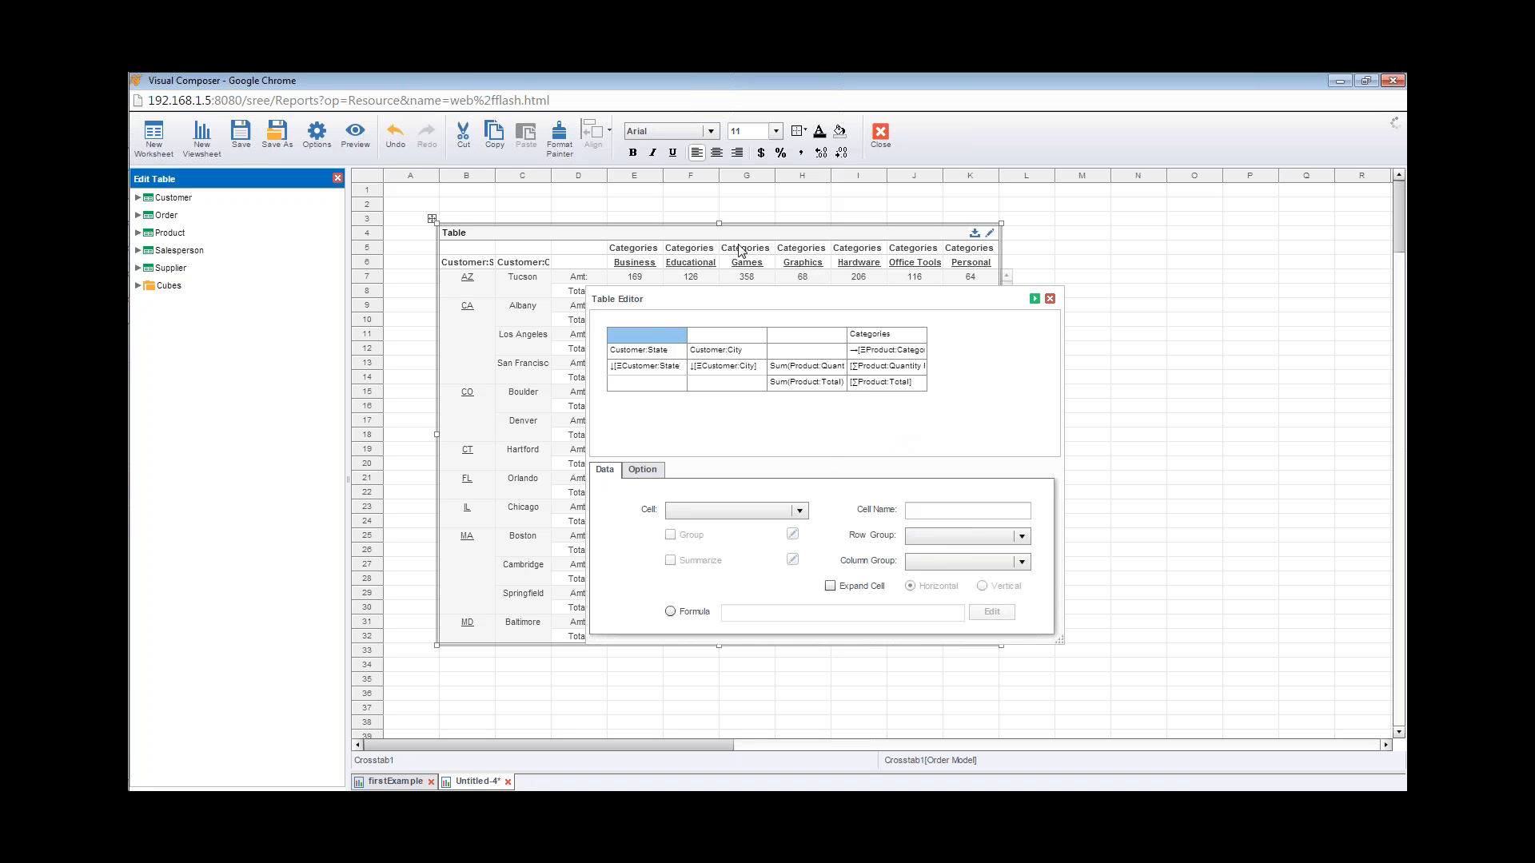
{"action": "left_click", "coordinate": [882, 335]}
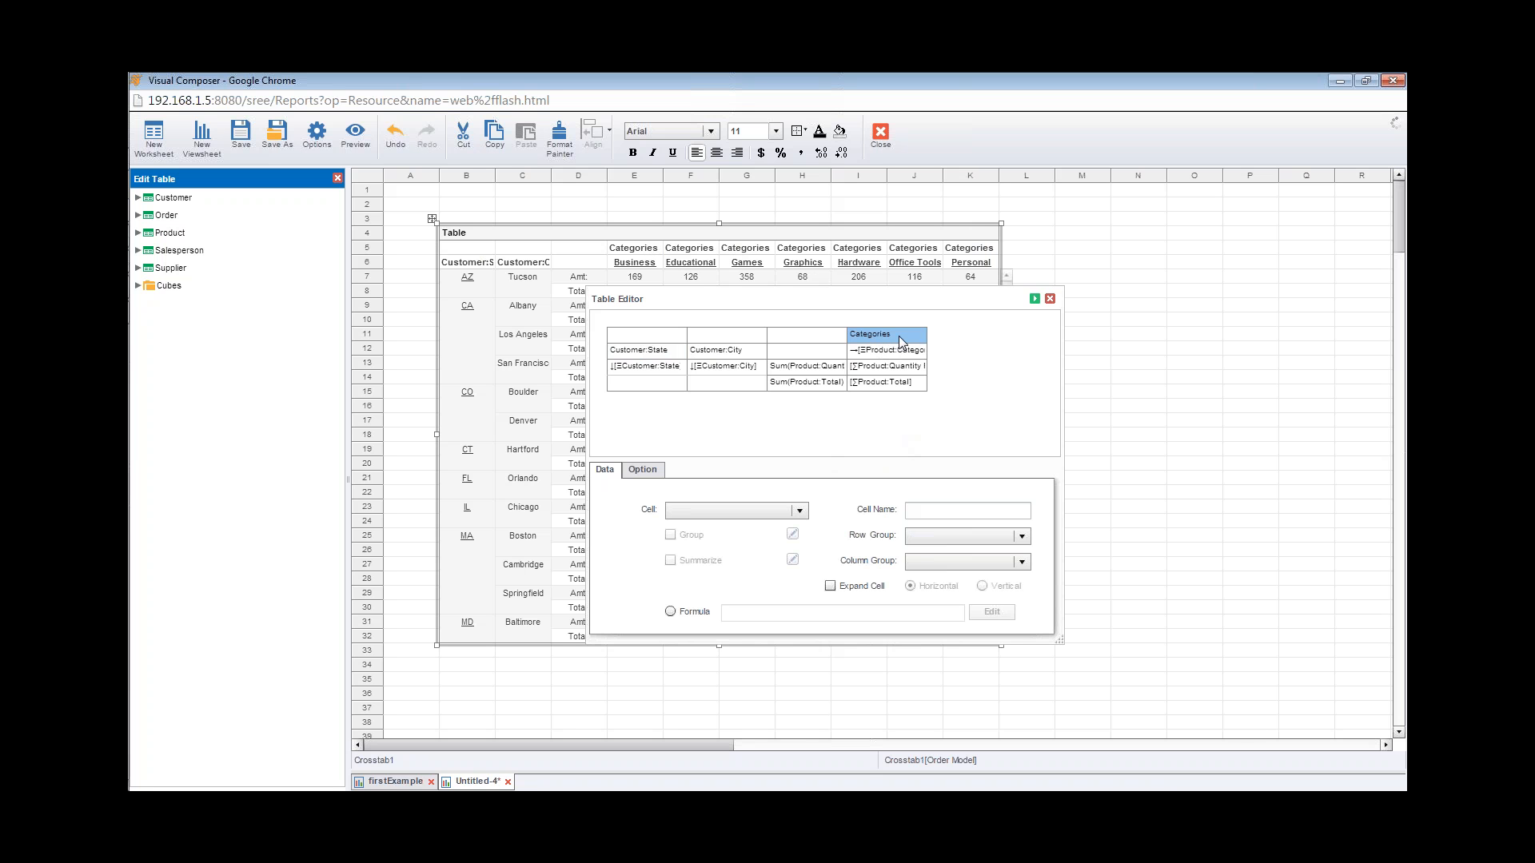
{"action": "left_click", "coordinate": [648, 474]}
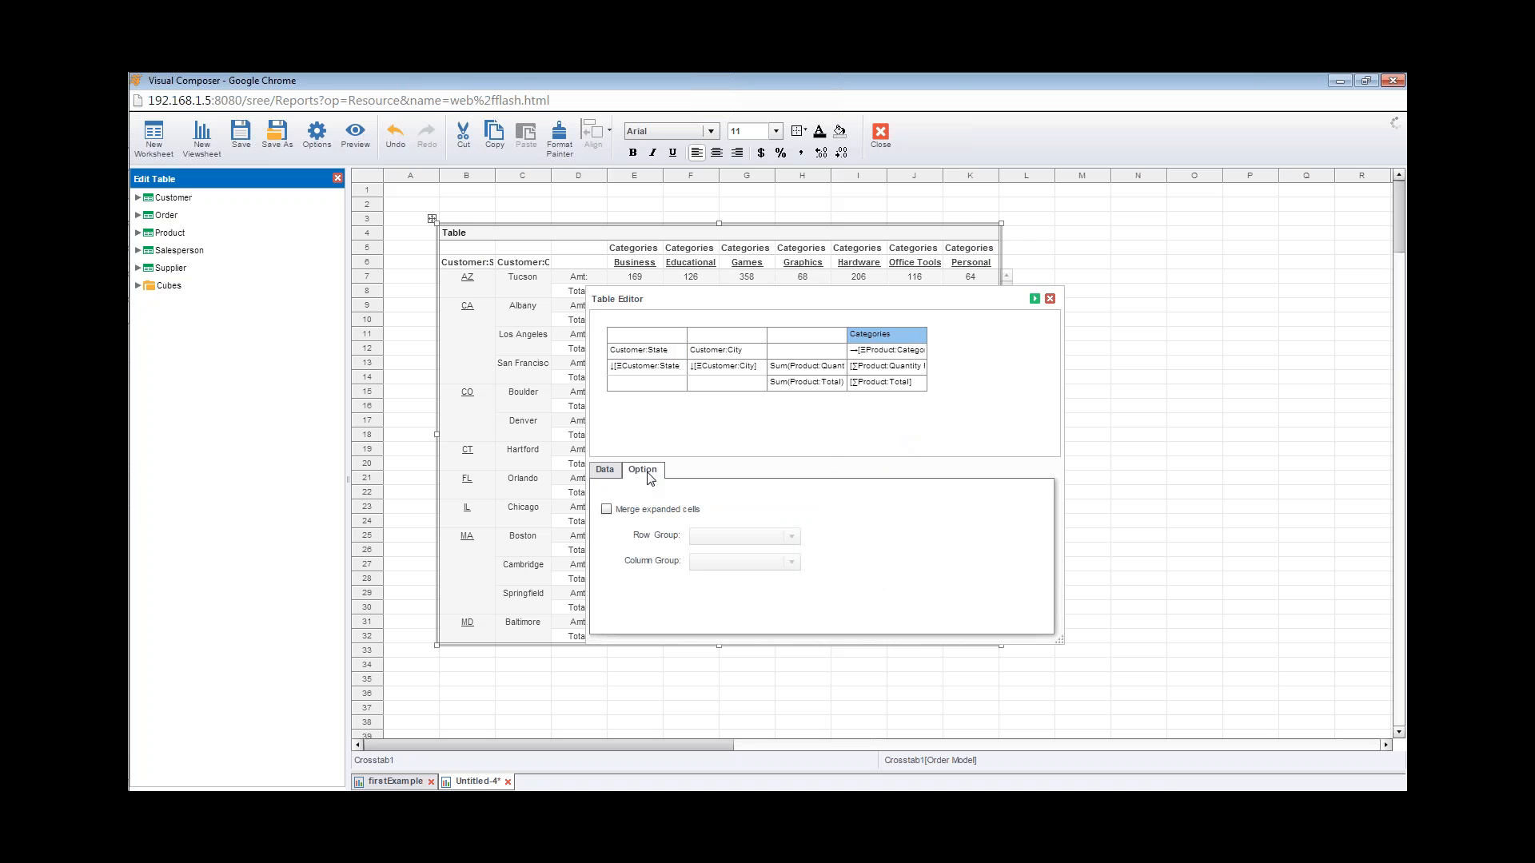
{"action": "left_click", "coordinate": [606, 511]}
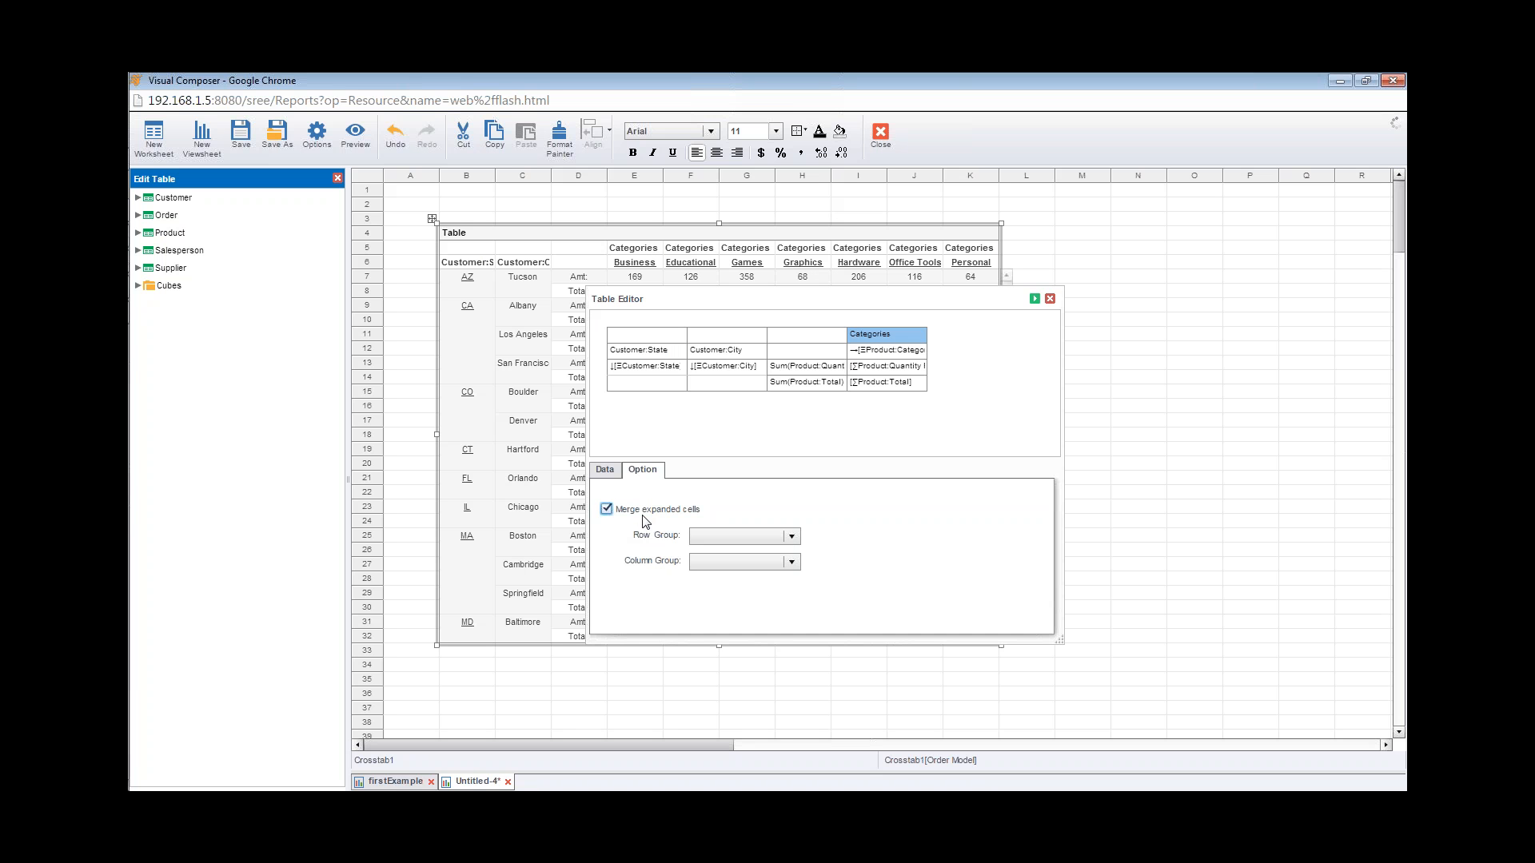
{"action": "left_click", "coordinate": [1035, 300]}
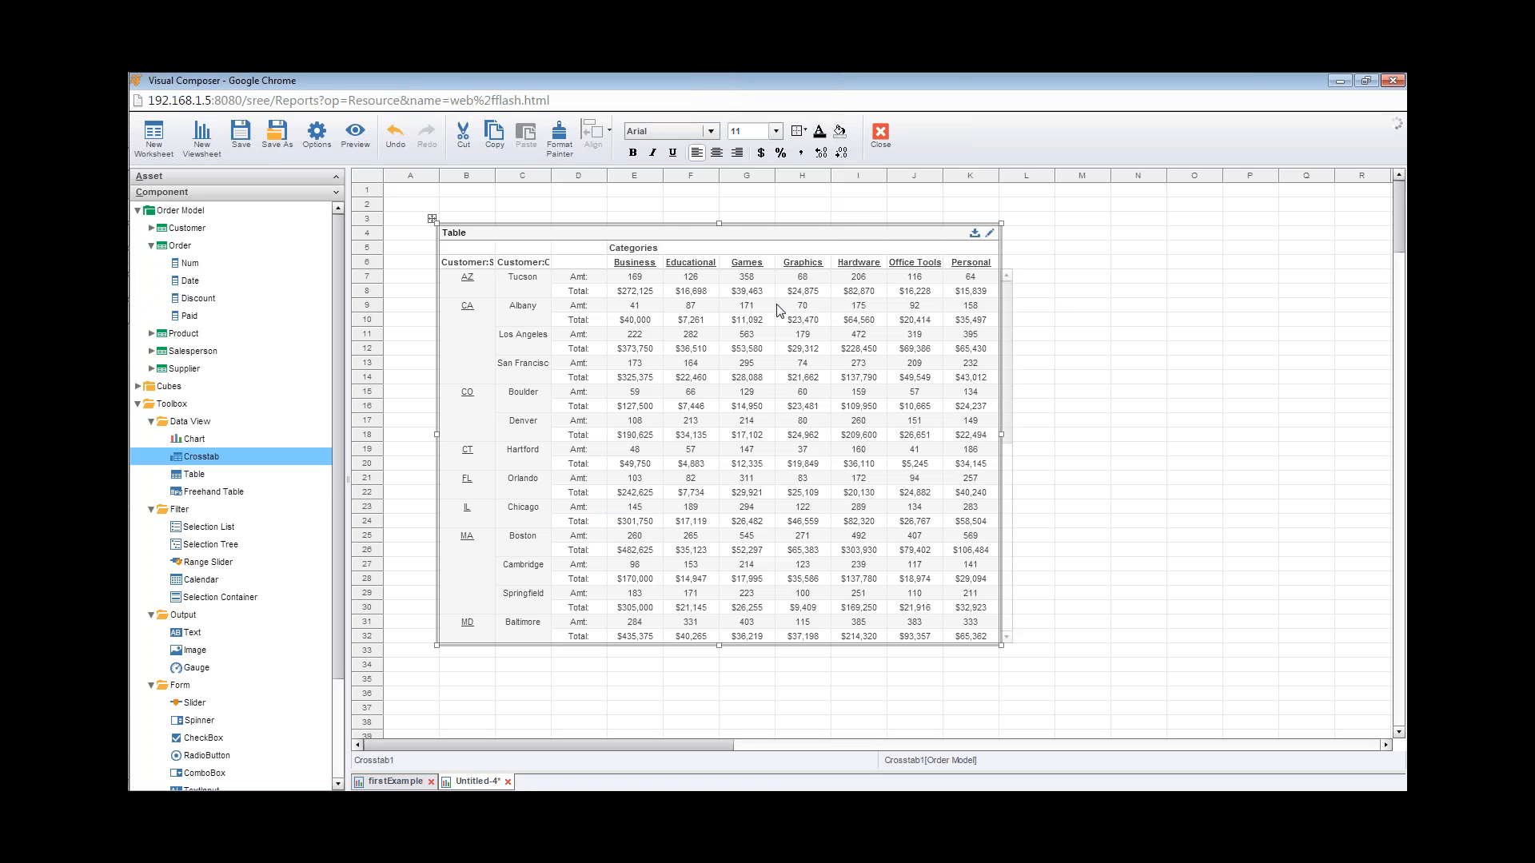
{"action": "left_click", "coordinate": [632, 251]}
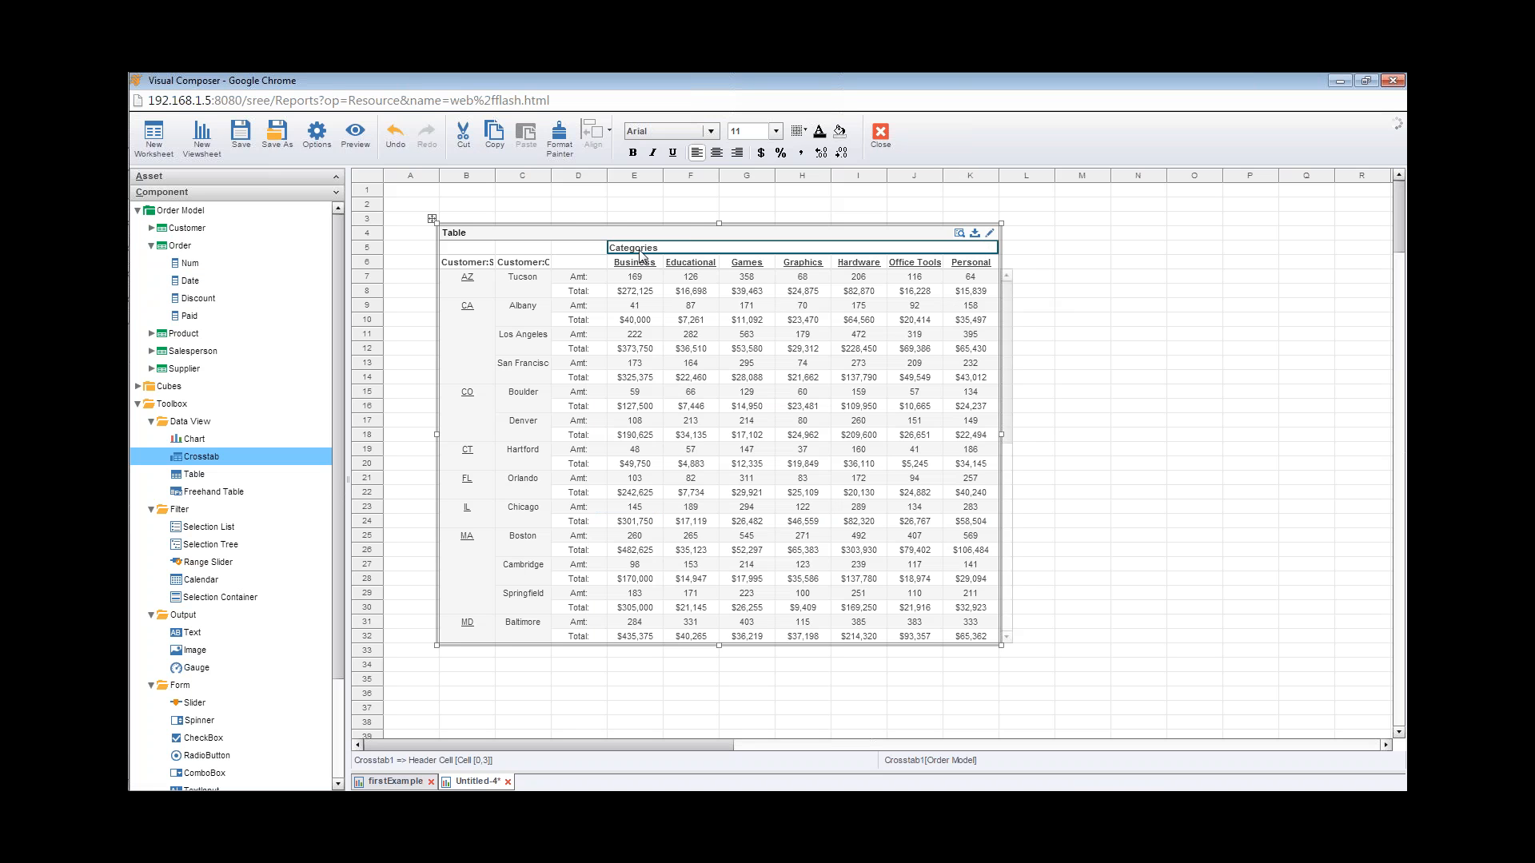
{"action": "left_click_drag", "start_coordinate": [661, 251], "coordinate": [682, 251]}
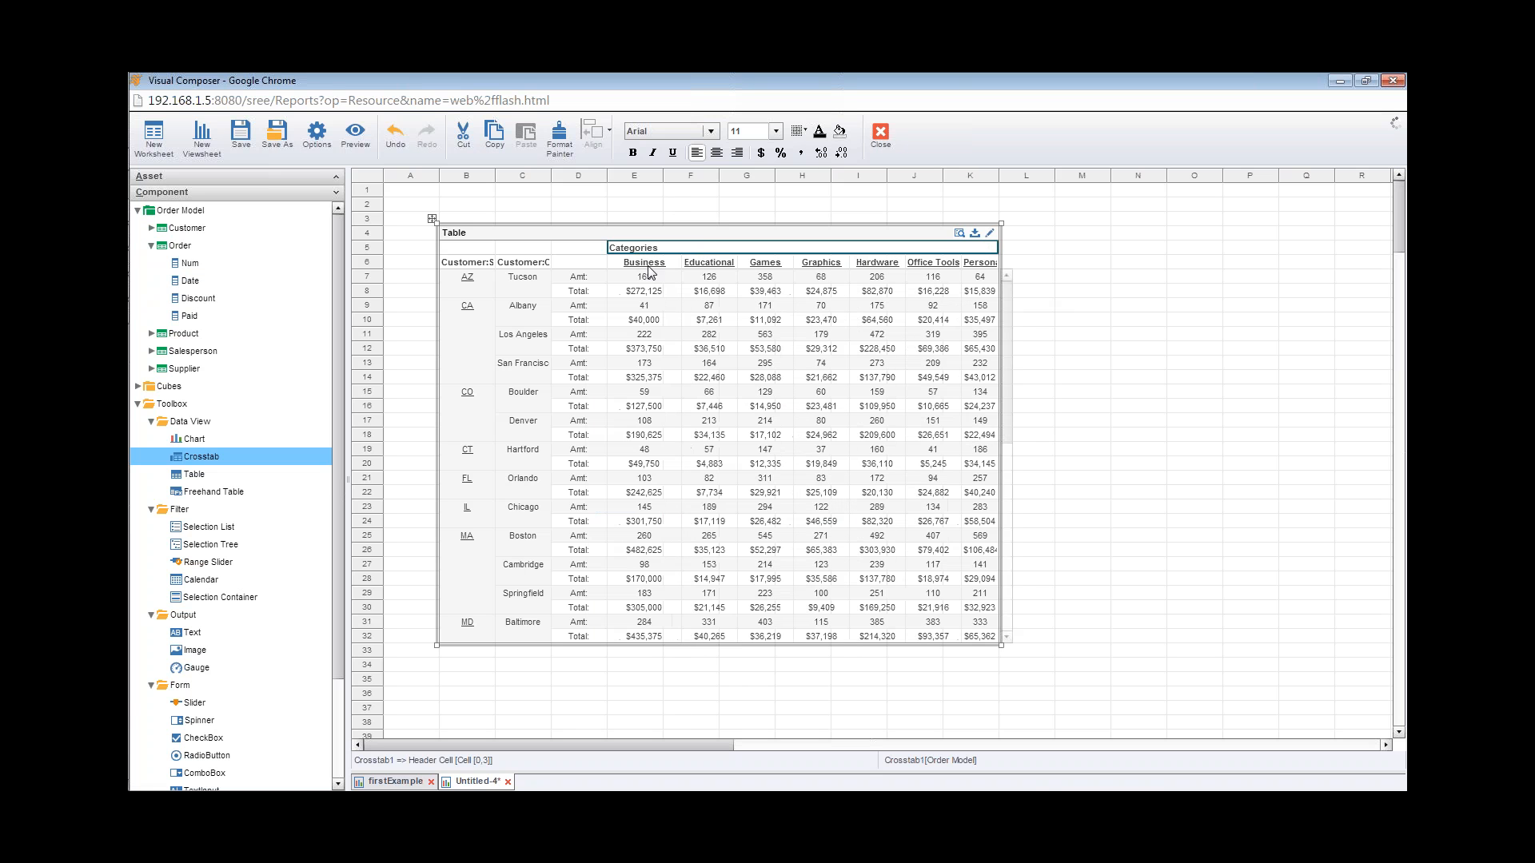
{"action": "left_click", "coordinate": [394, 130]}
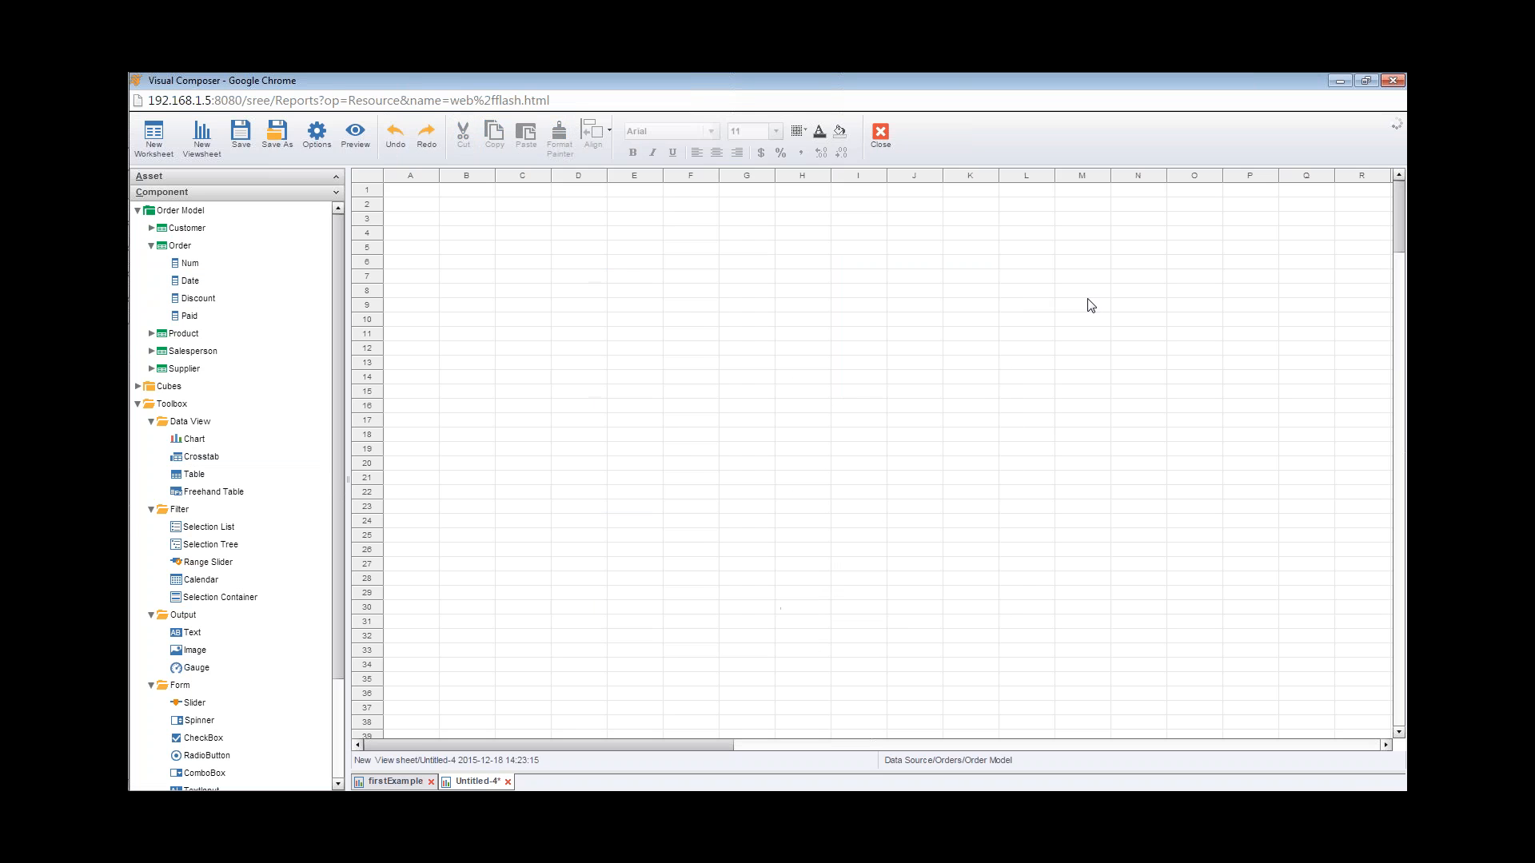
Center-align the merged "Categories" header across the category columns.
{"action": "left_click", "coordinate": [681, 247]}
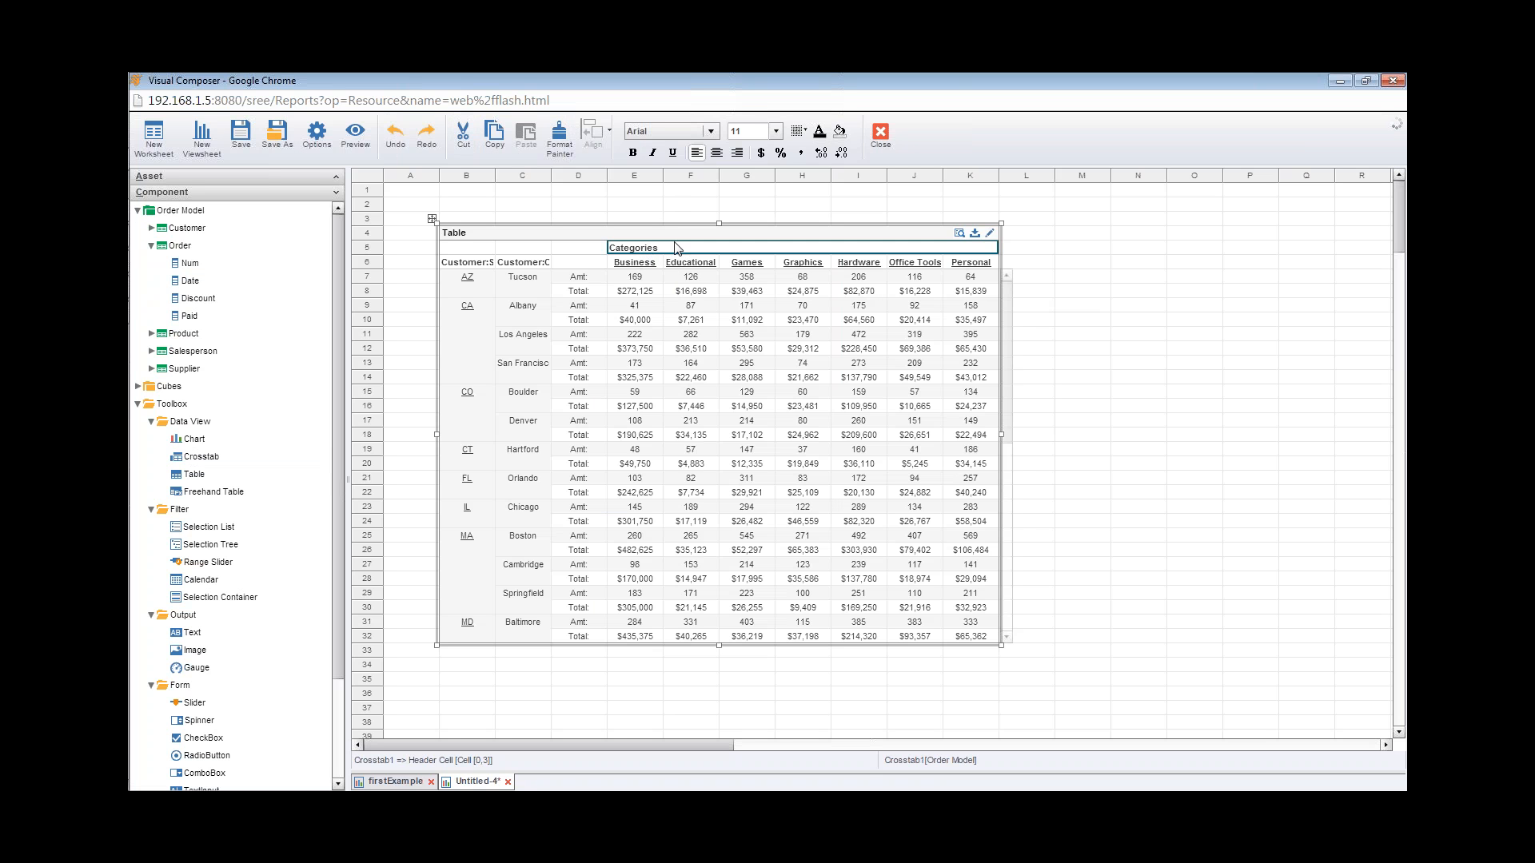
{"action": "left_click", "coordinate": [717, 157]}
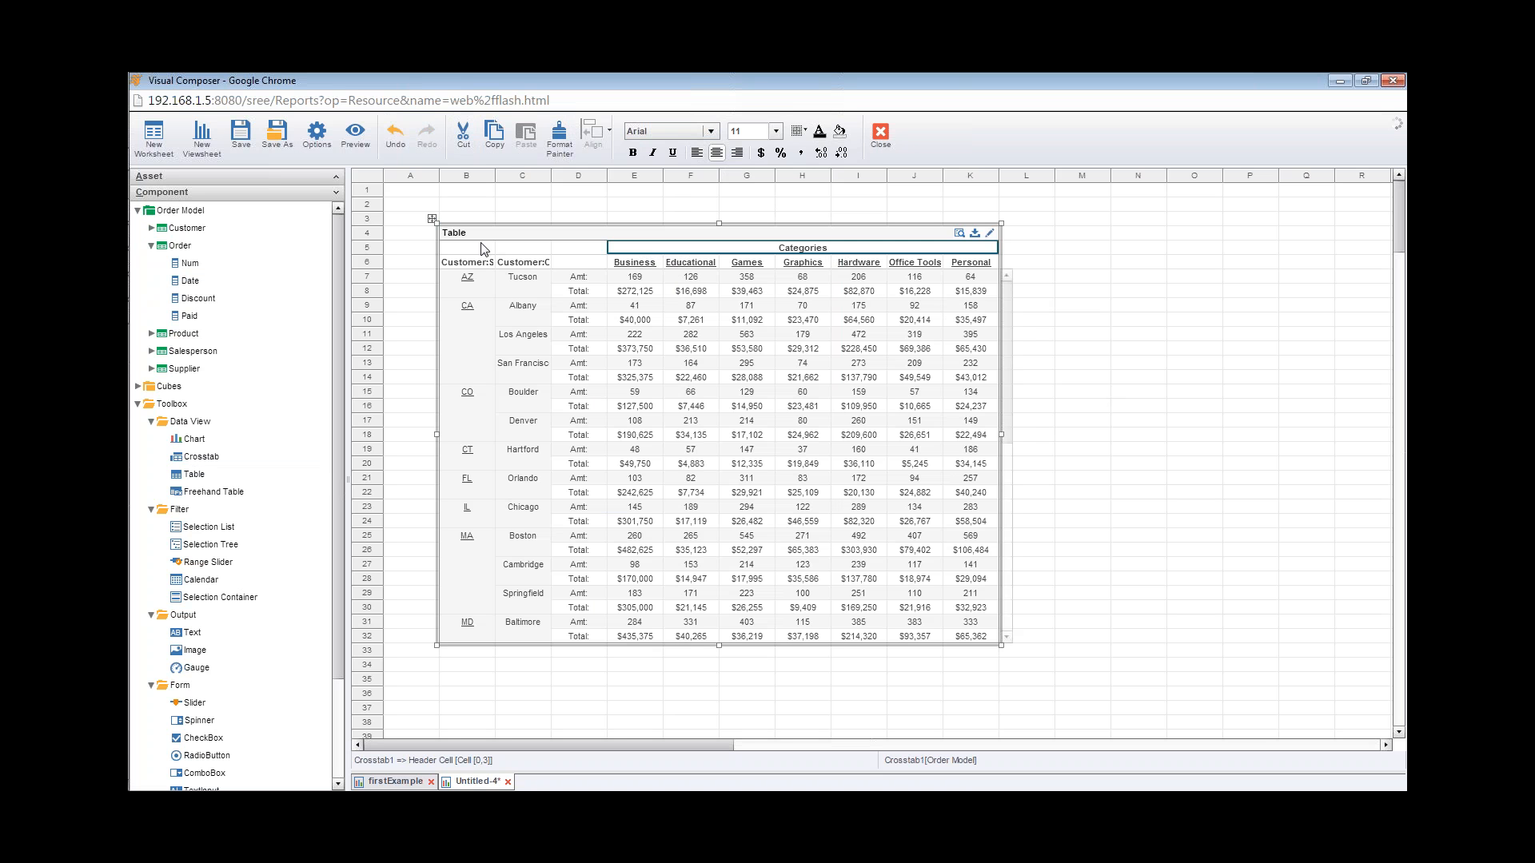
Reopen the table layout and examine the expanded-cell merge options of the Customer:State header and the state group cell.
{"action": "left_click", "coordinate": [990, 233]}
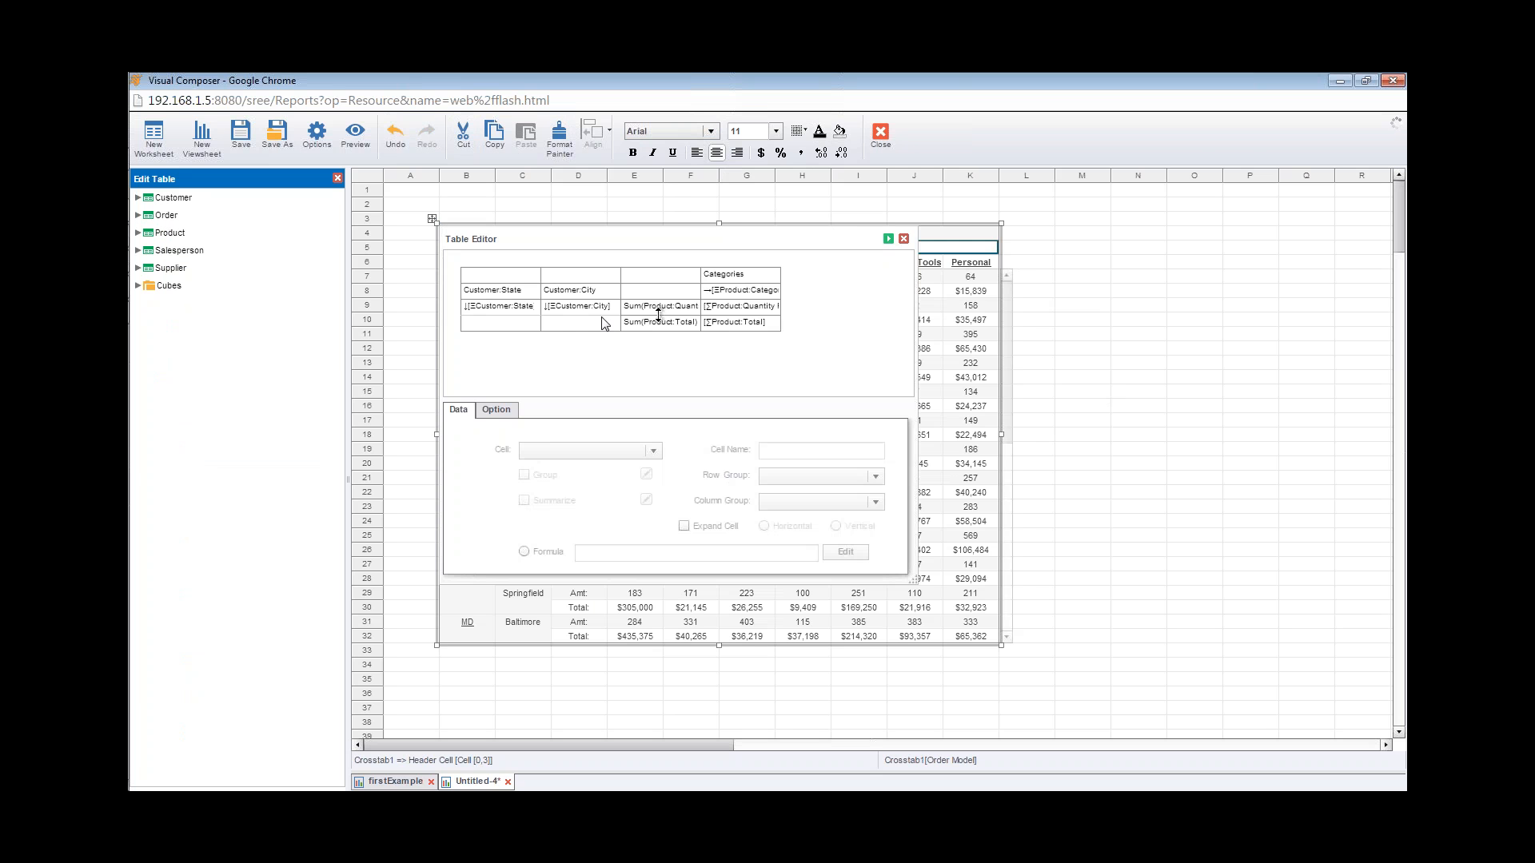
{"action": "left_click", "coordinate": [510, 278]}
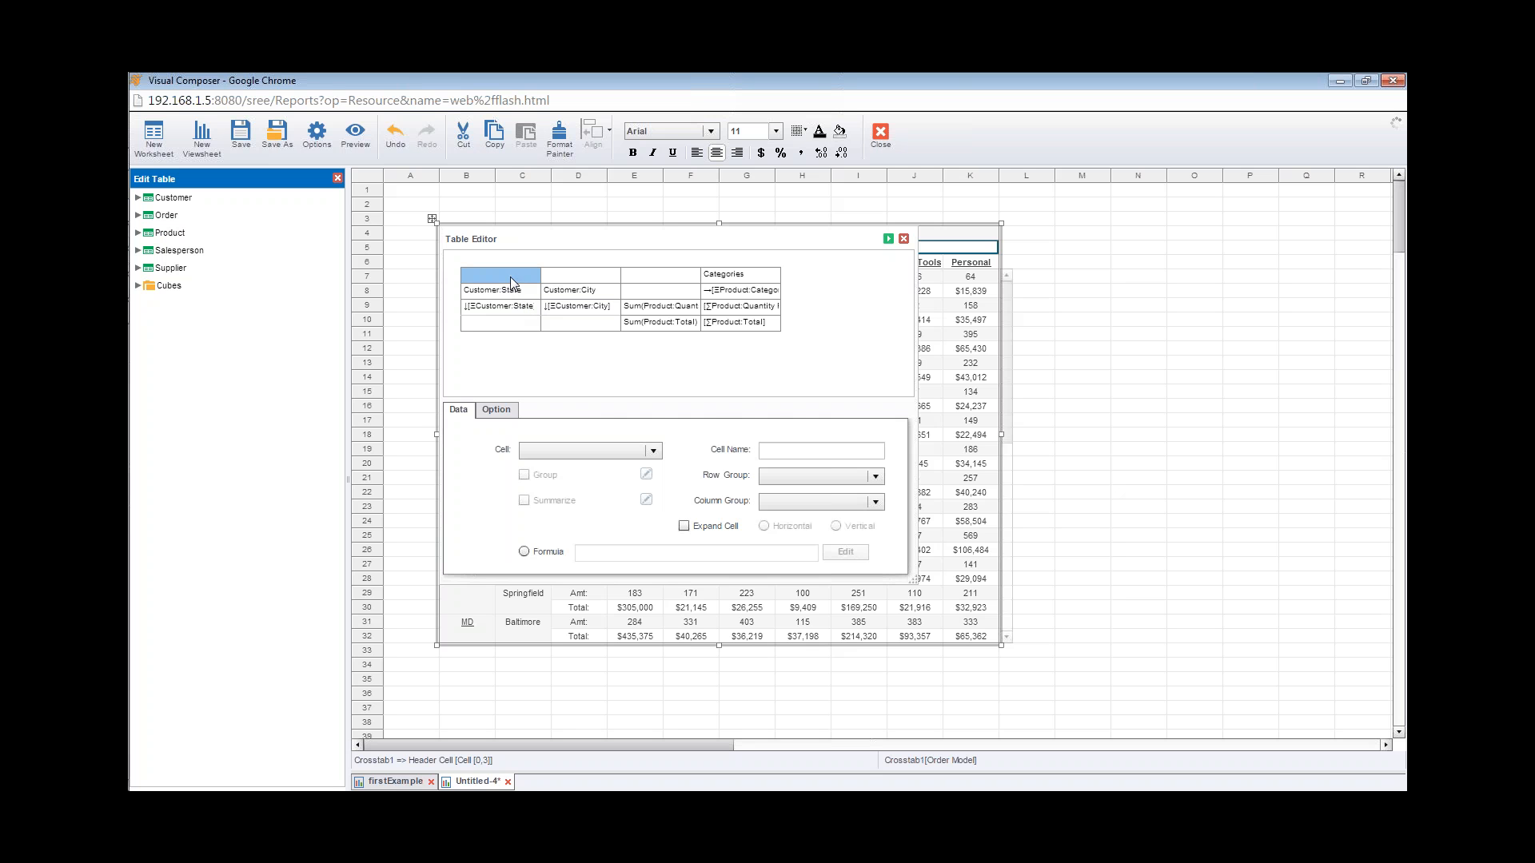
{"action": "left_click", "coordinate": [519, 291], "text": "ctrl"}
{"action": "left_click", "coordinate": [496, 411]}
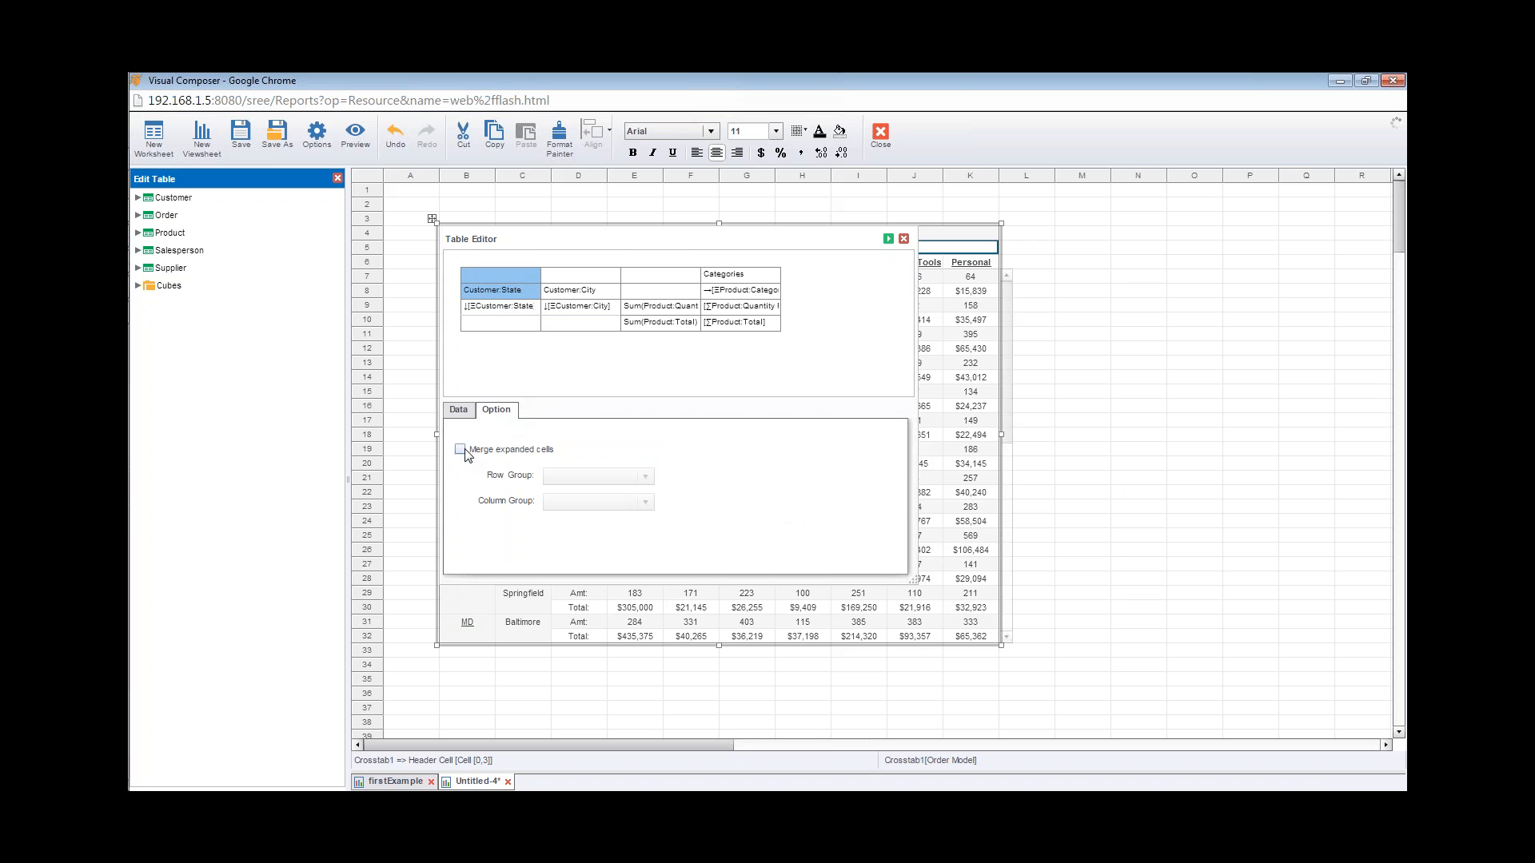
{"action": "left_click", "coordinate": [500, 295]}
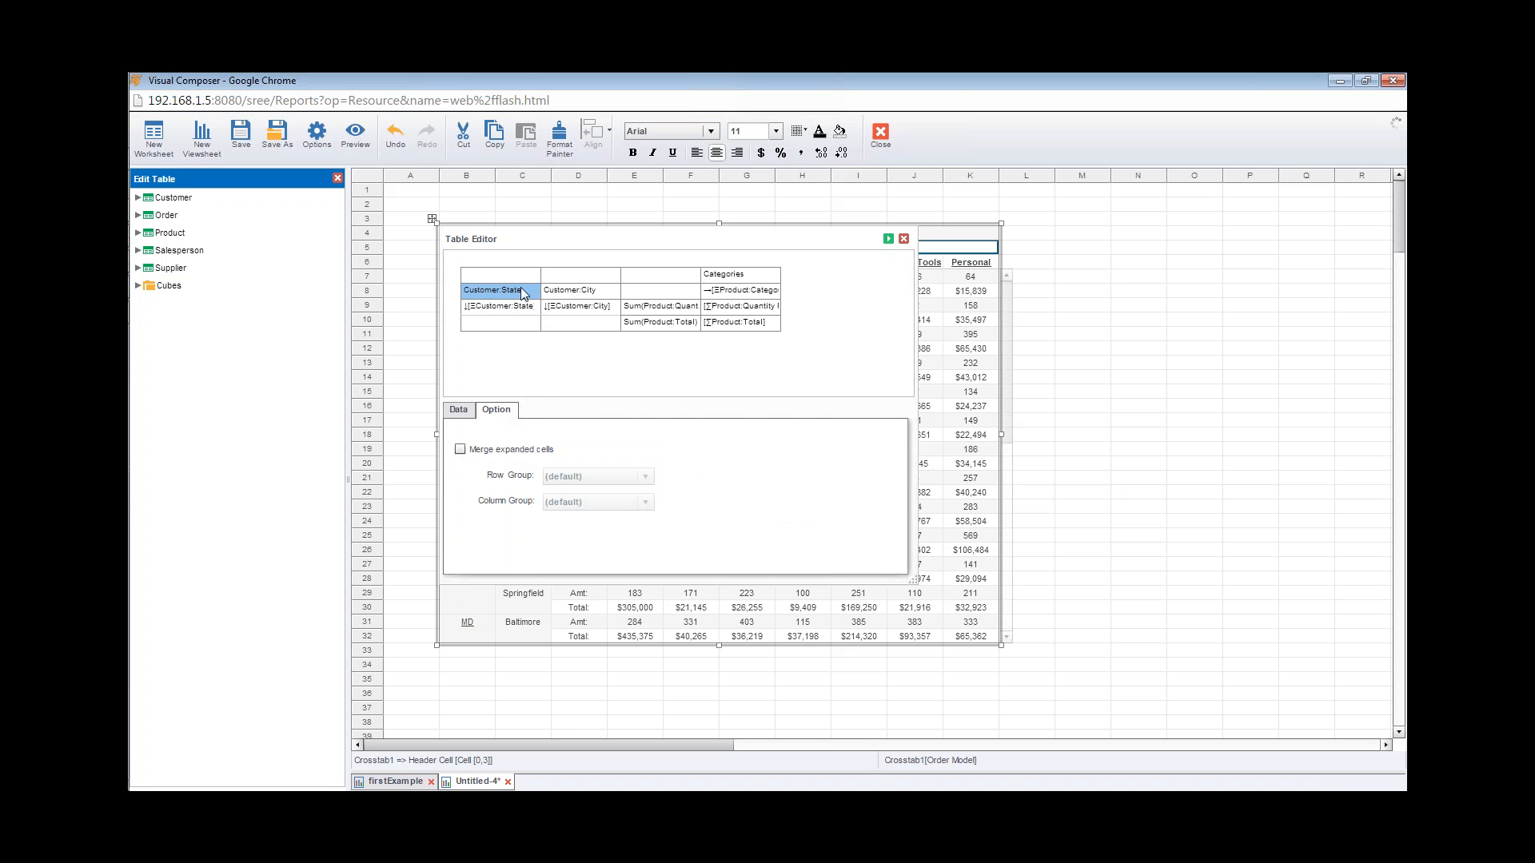
{"action": "left_click", "coordinate": [483, 311]}
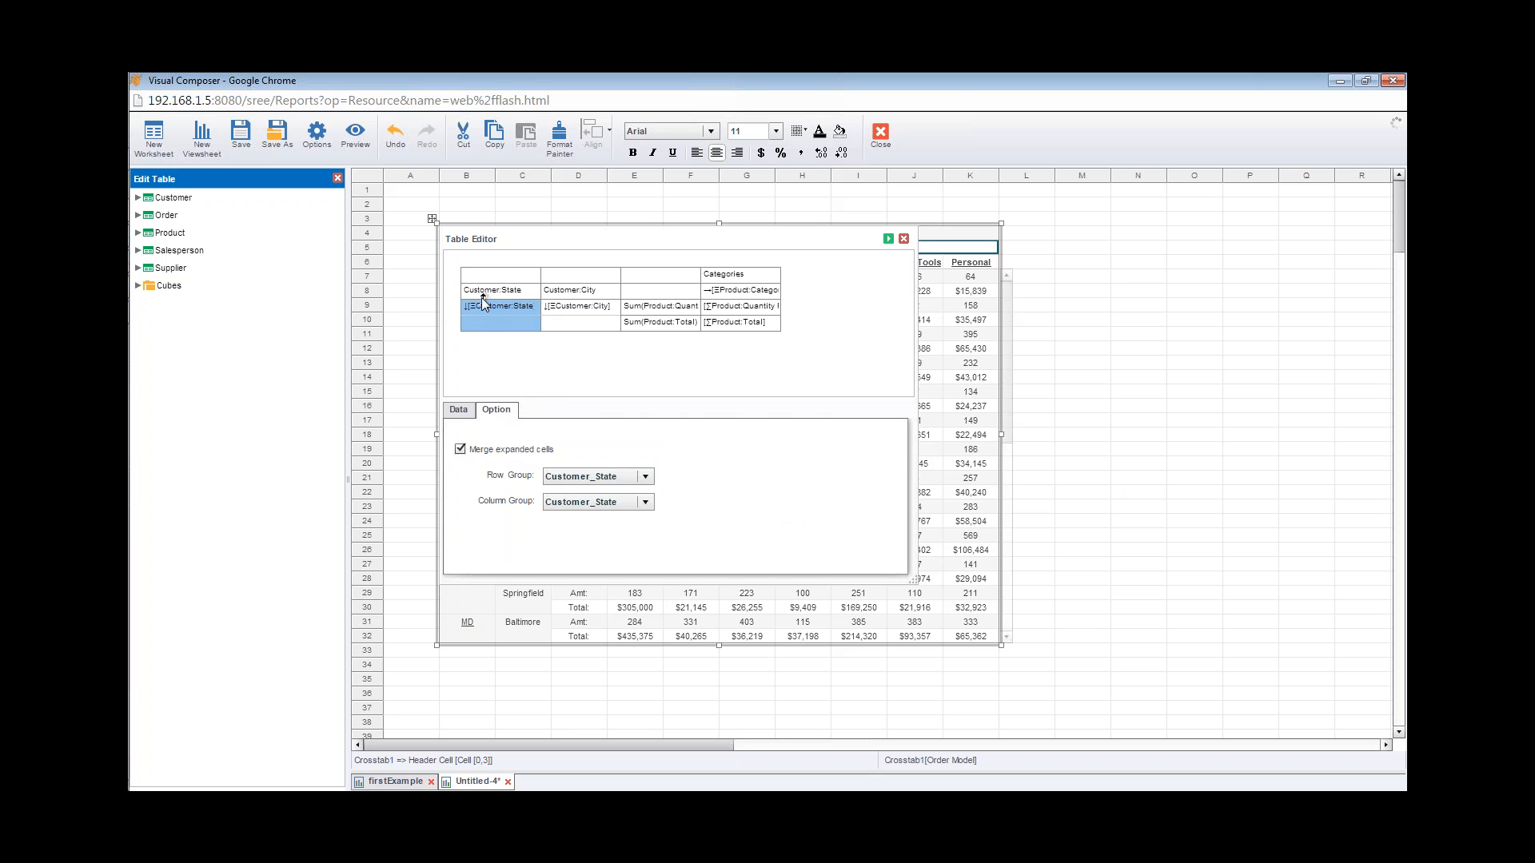
{"action": "left_click", "coordinate": [504, 292]}
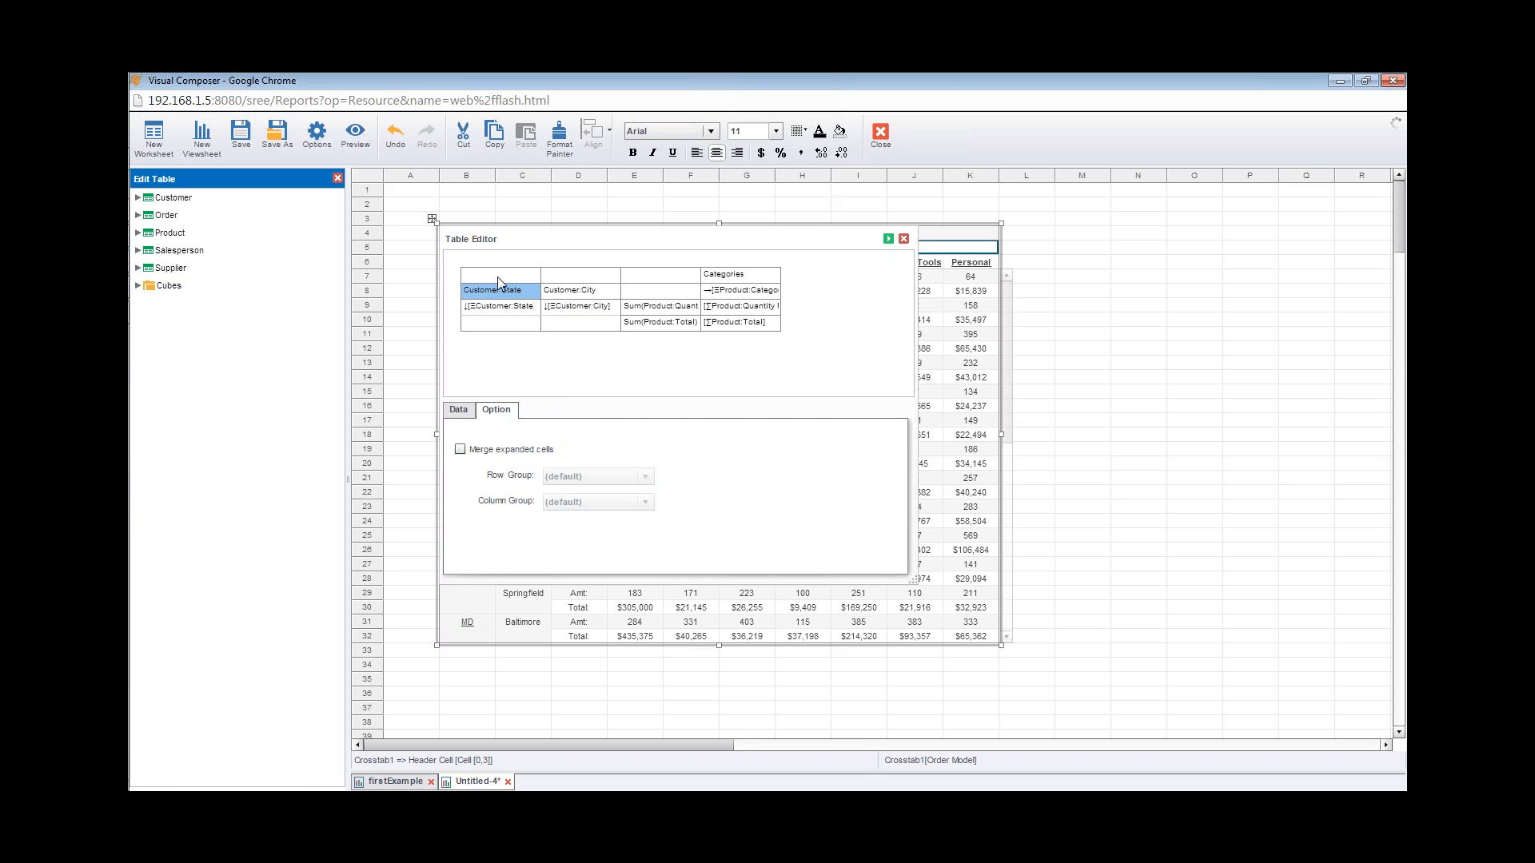
{"action": "left_click", "coordinate": [498, 276], "text": "ctrl"}
{"action": "left_click", "coordinate": [458, 409]}
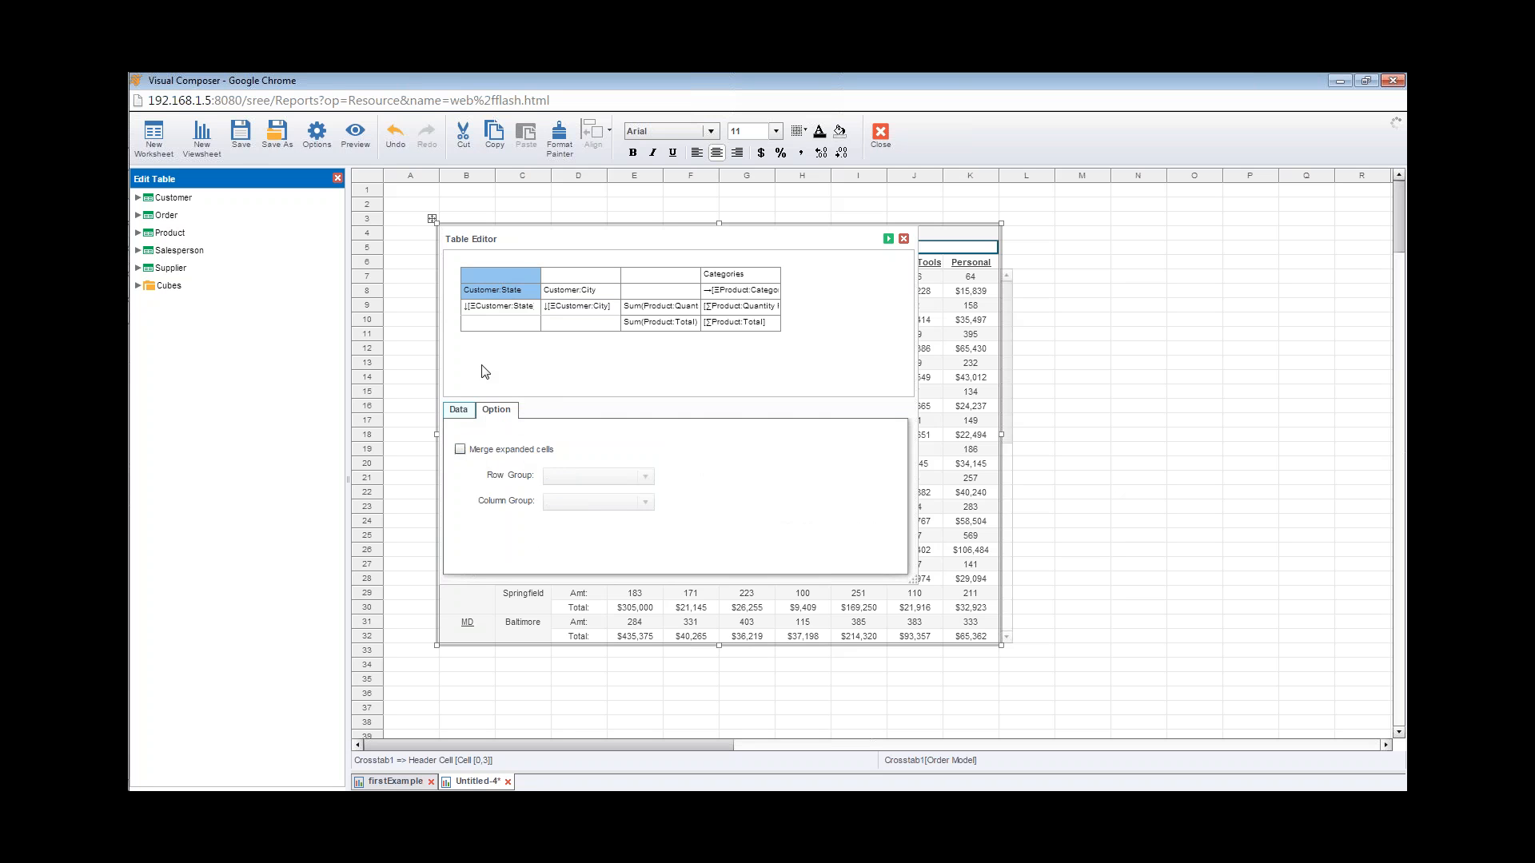
Merge the blank cell above Customer:State with the Customer:State header cell.
{"action": "right_click", "coordinate": [510, 264]}
{"action": "left_click", "coordinate": [493, 275]}
{"action": "right_click", "coordinate": [492, 275]}
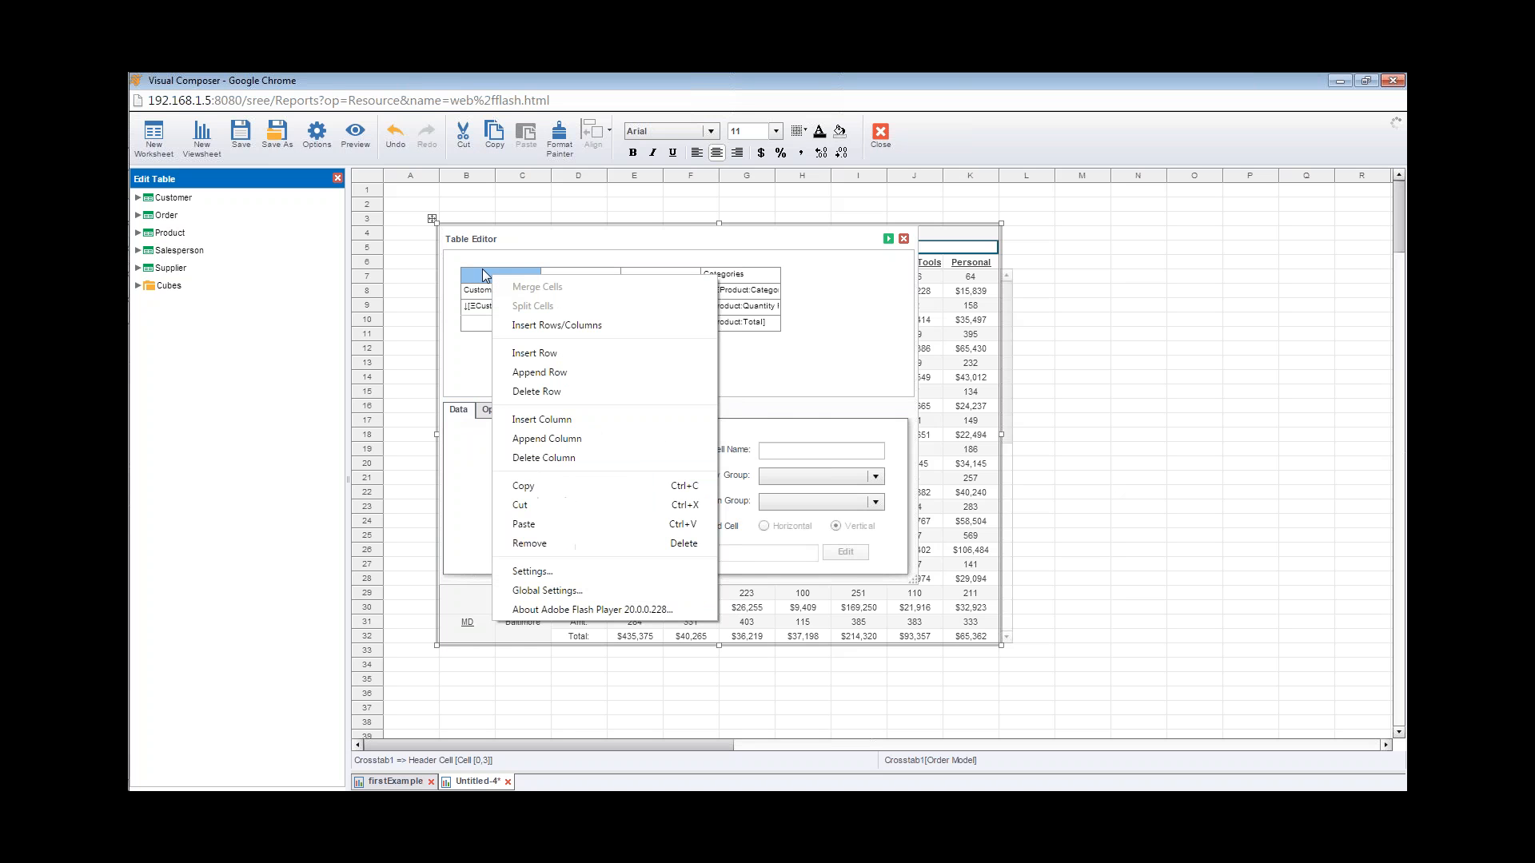
{"action": "left_click", "coordinate": [484, 276]}
{"action": "left_click", "coordinate": [491, 290], "text": "shift"}
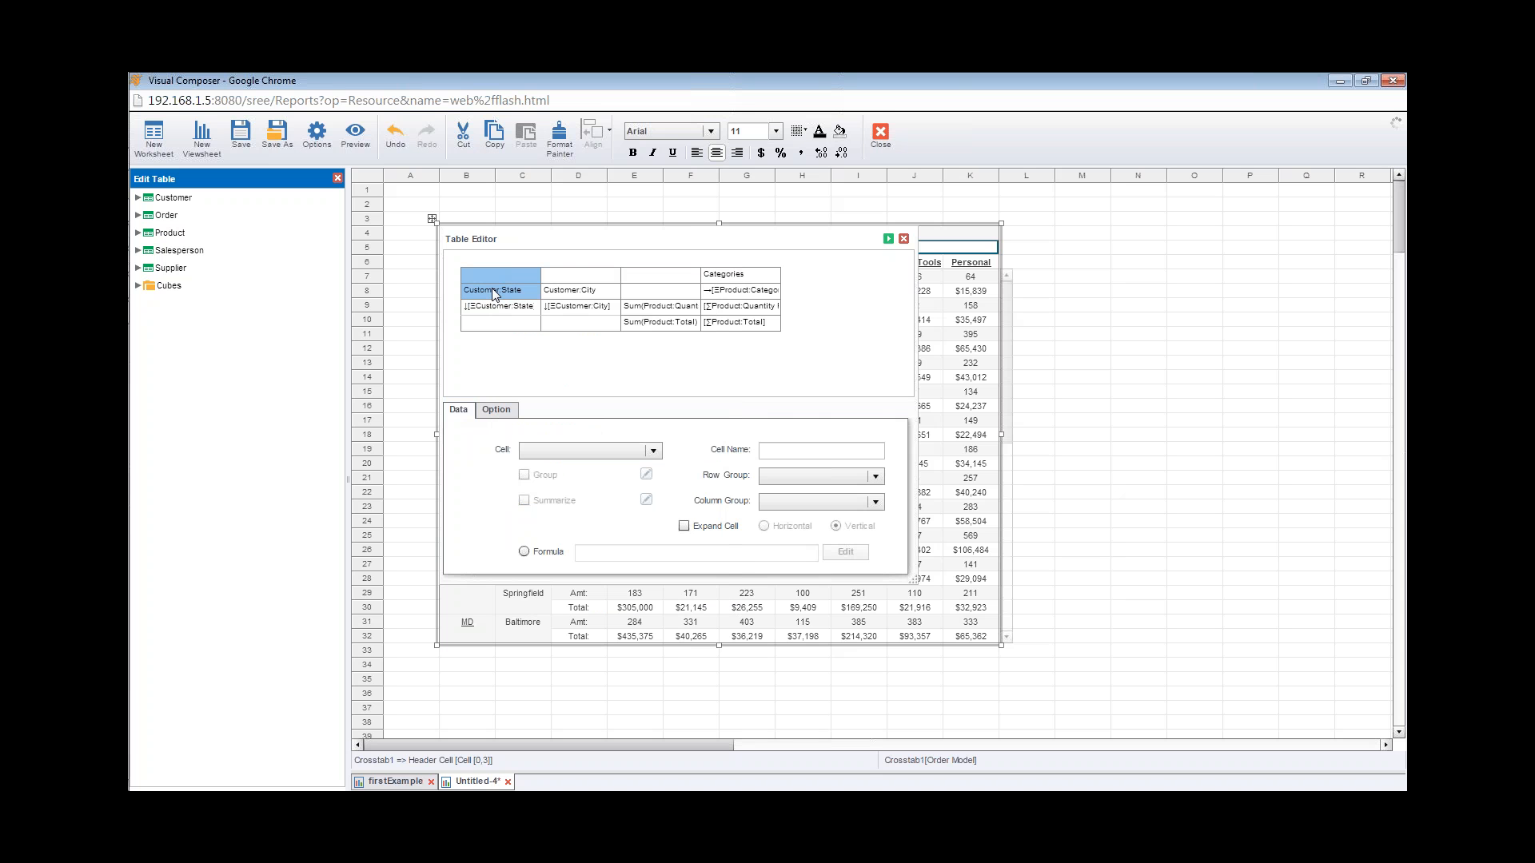
{"action": "right_click", "coordinate": [491, 274]}
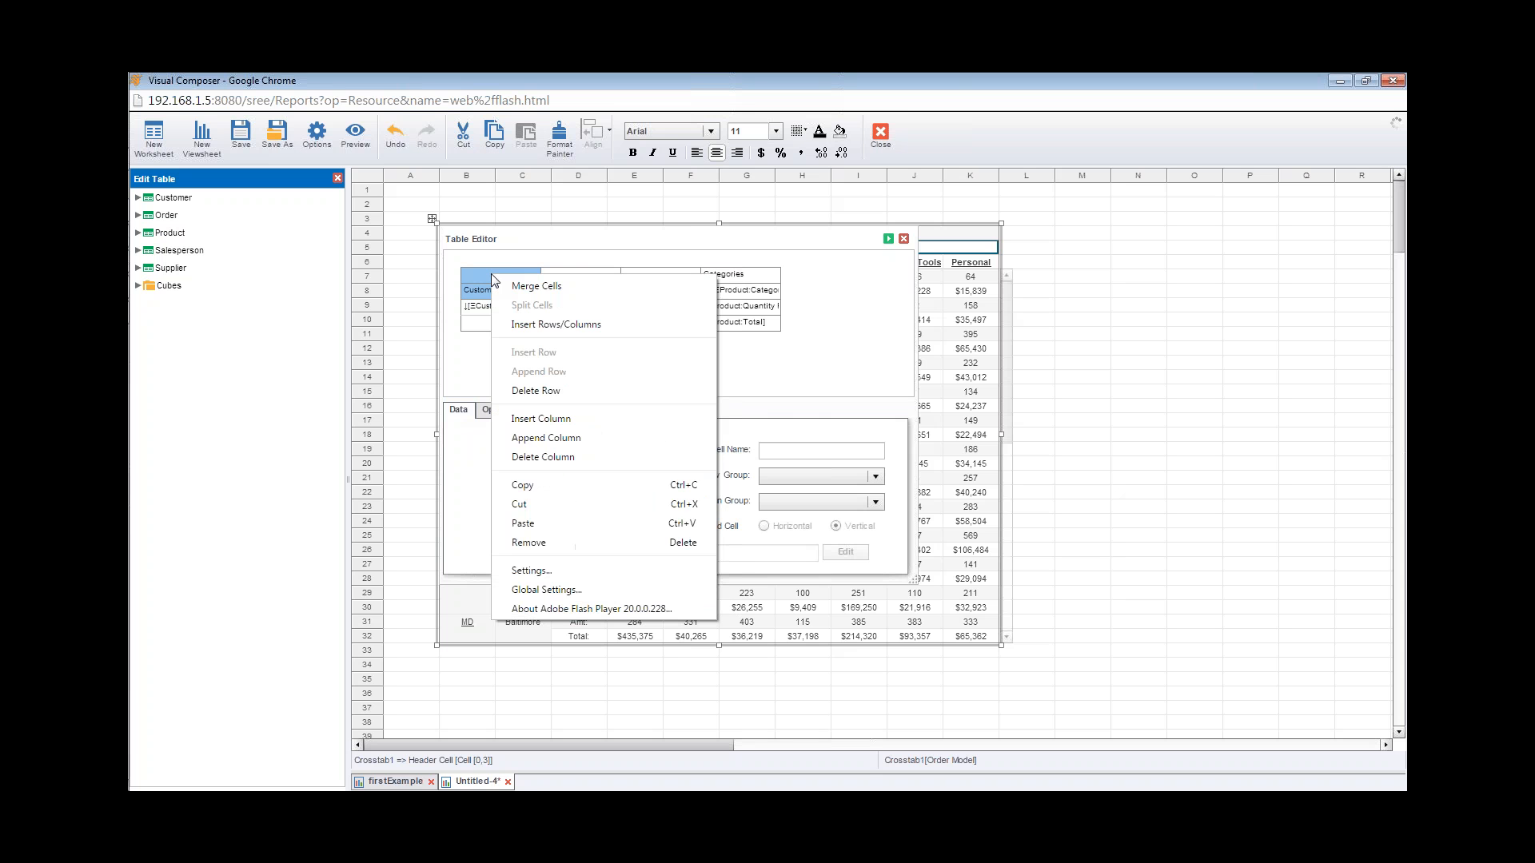
{"action": "left_click", "coordinate": [550, 288]}
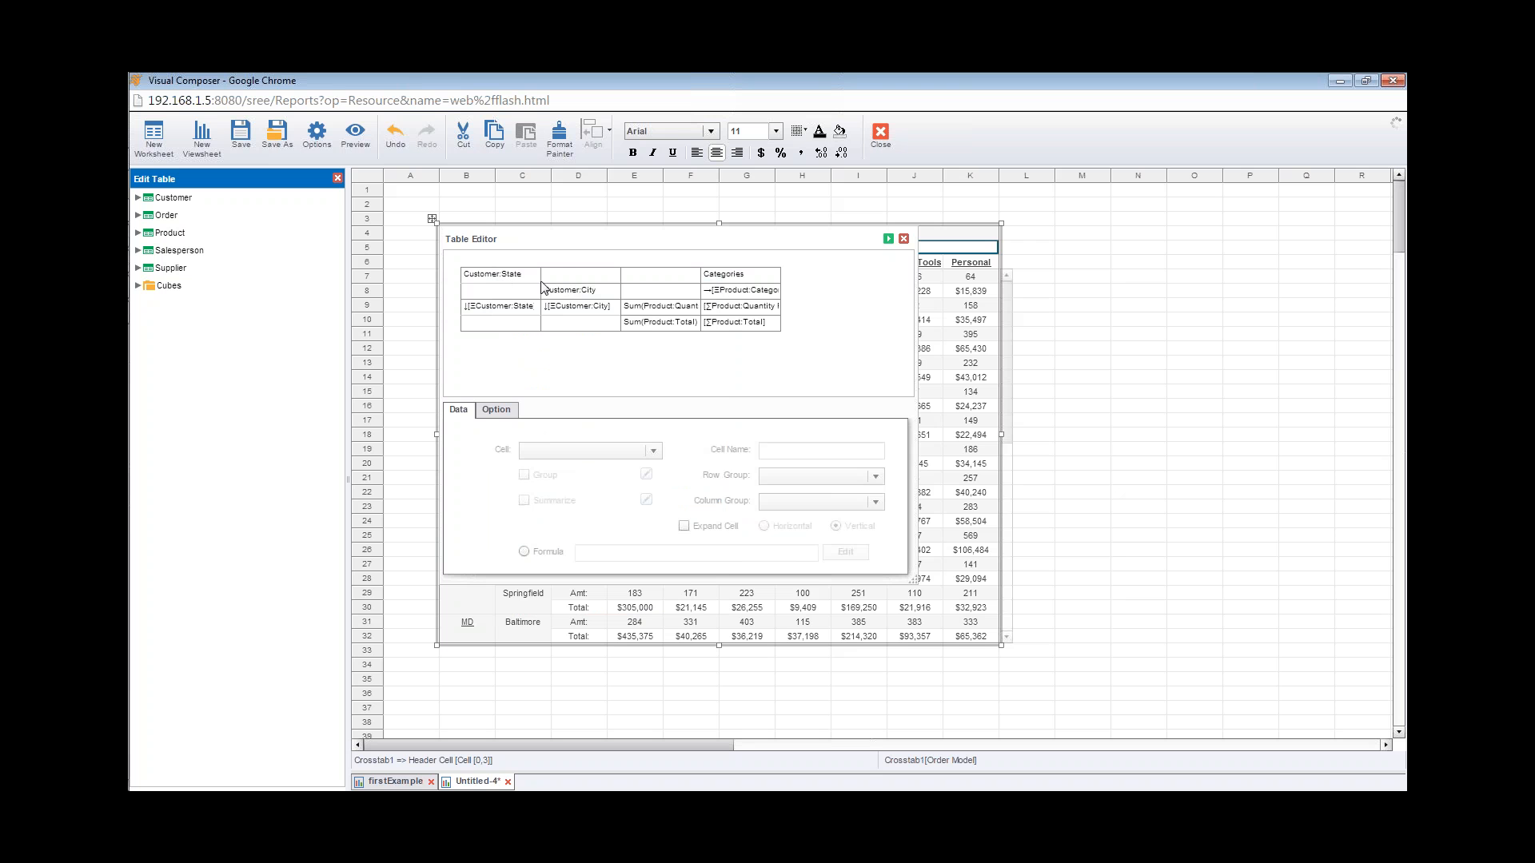
Merge the blank cell above Customer:City with the Customer:City header cell and apply the layout to the table.
{"action": "left_click", "coordinate": [574, 277]}
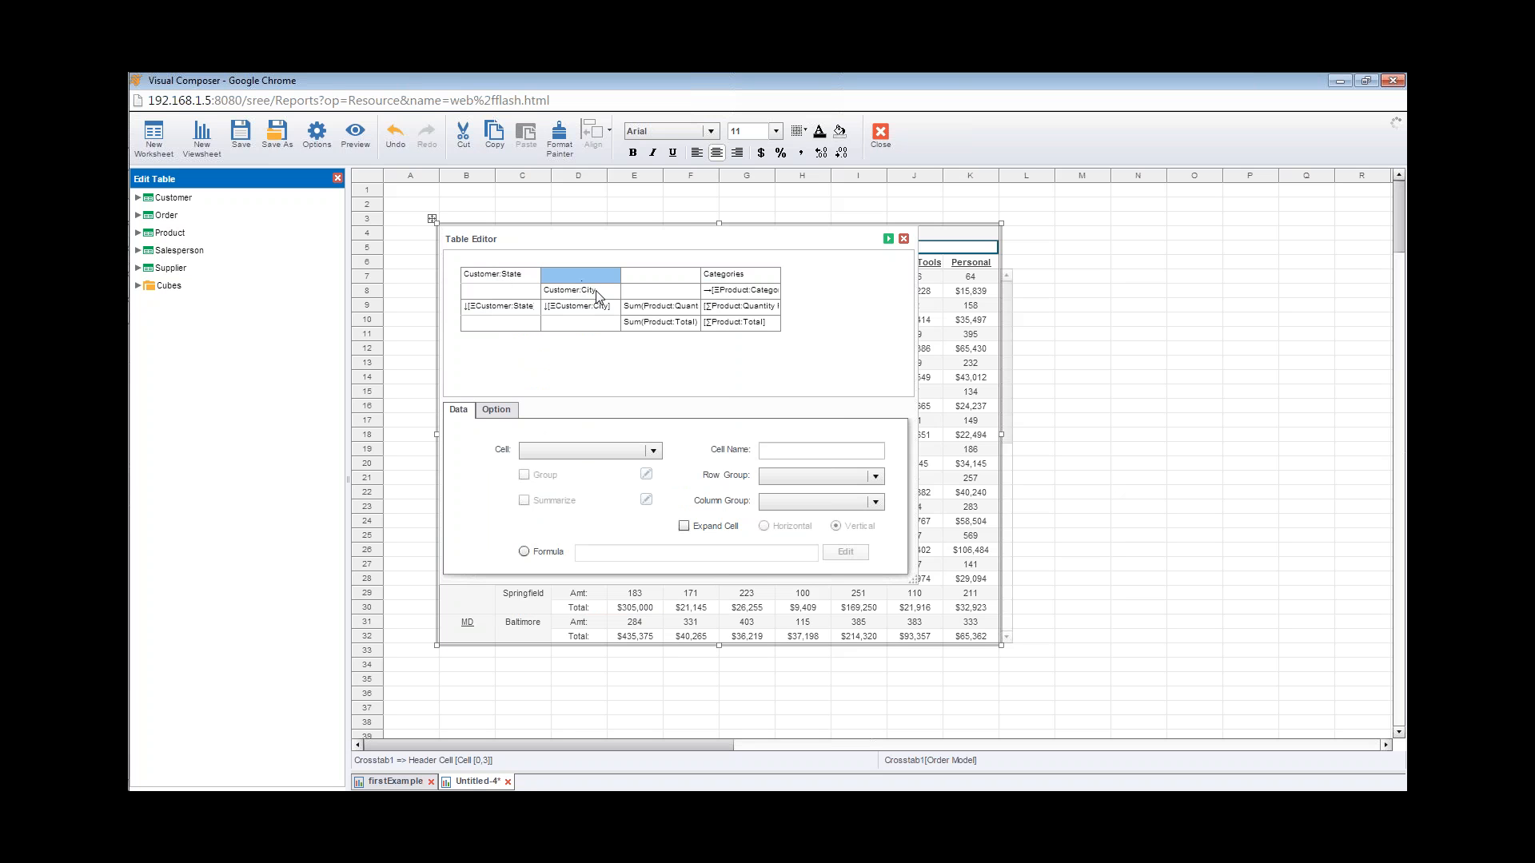
{"action": "right_click", "coordinate": [597, 277]}
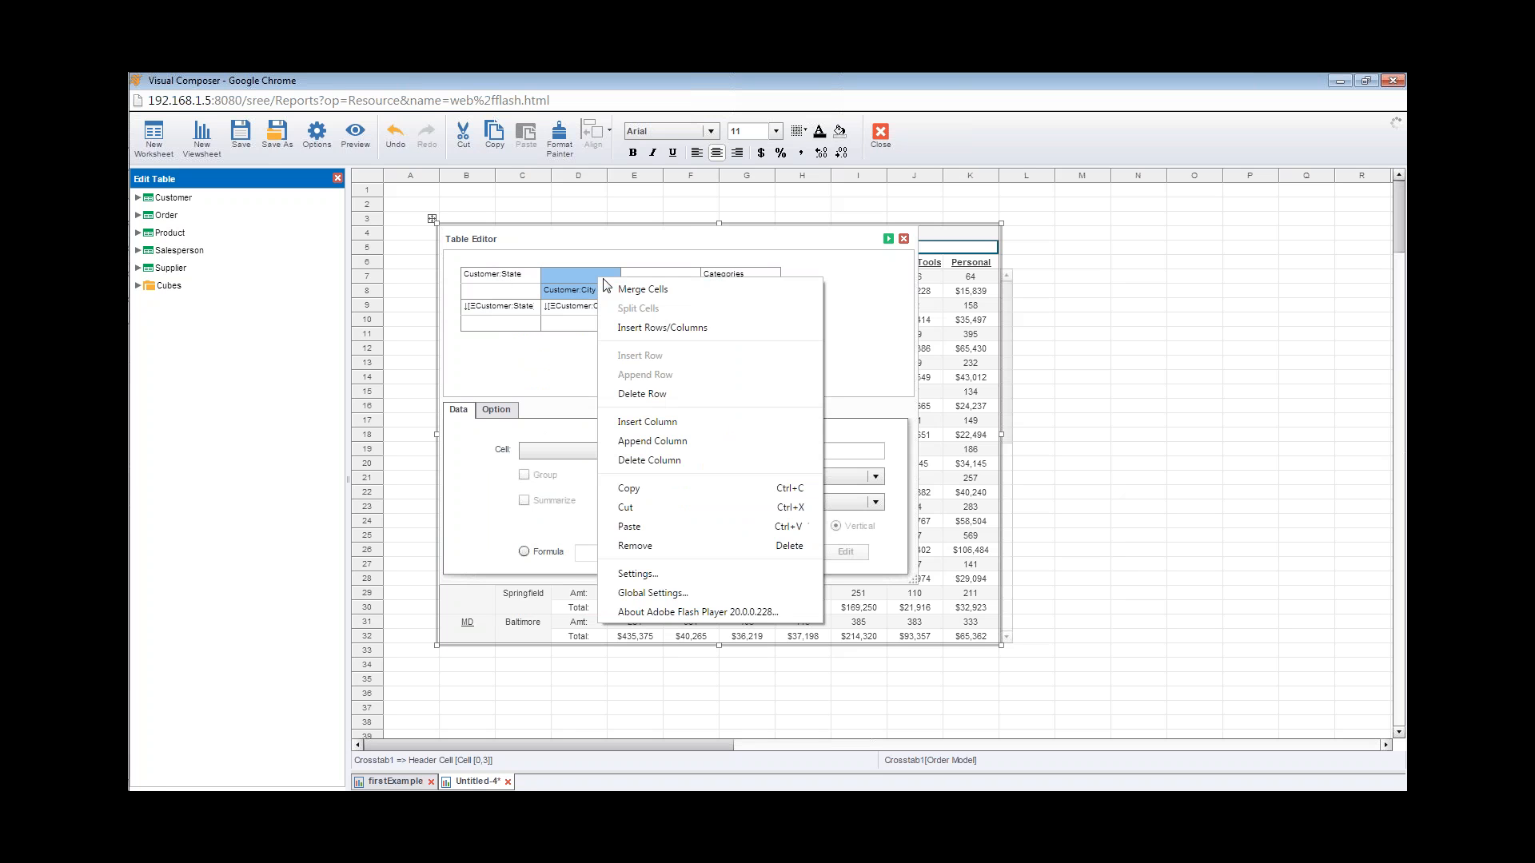
{"action": "left_click", "coordinate": [615, 288]}
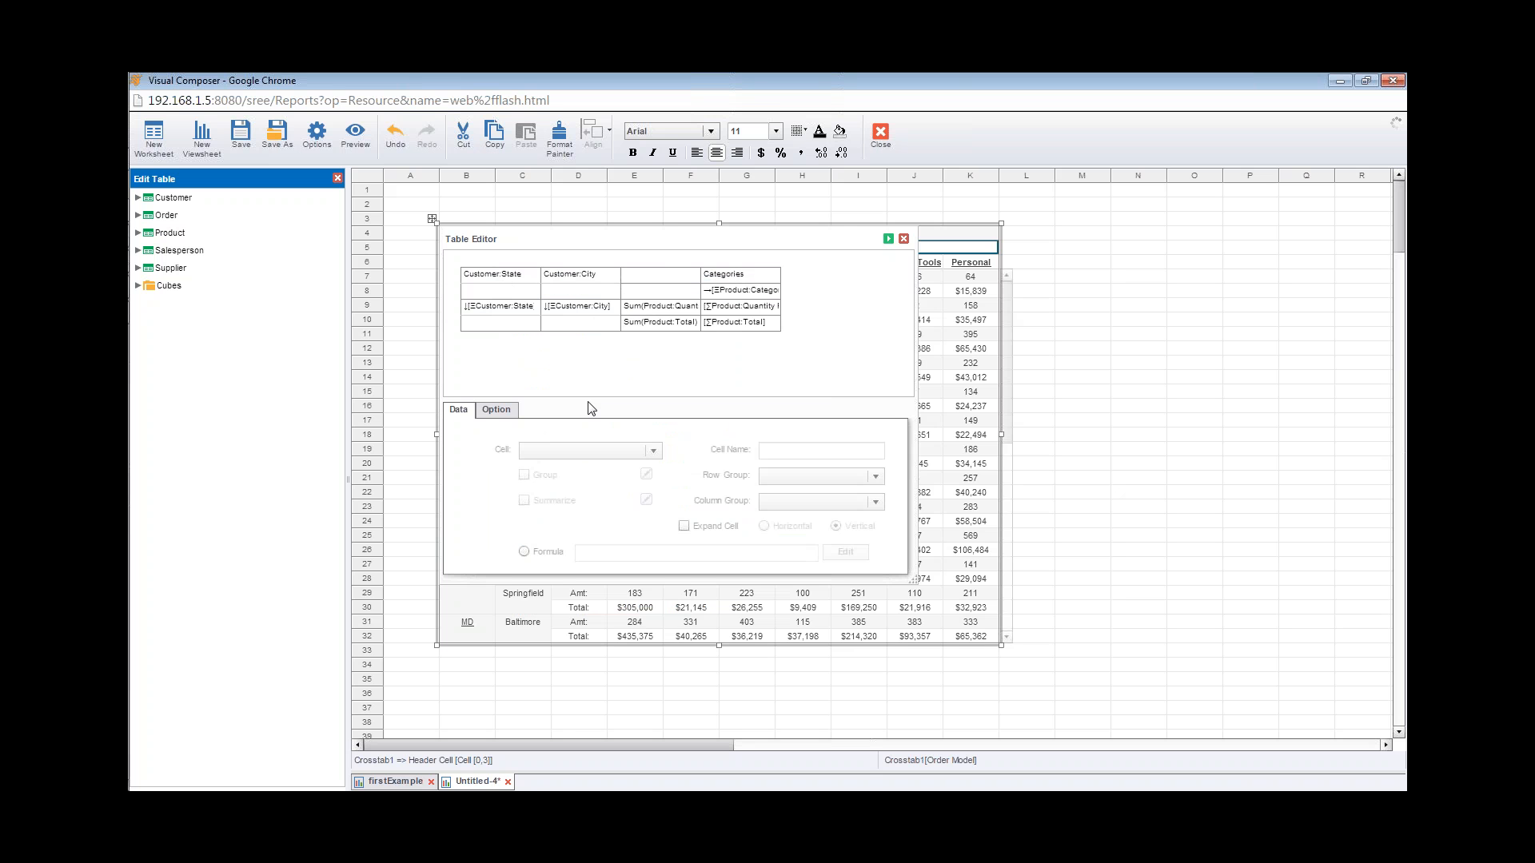
{"action": "left_click", "coordinate": [888, 238]}
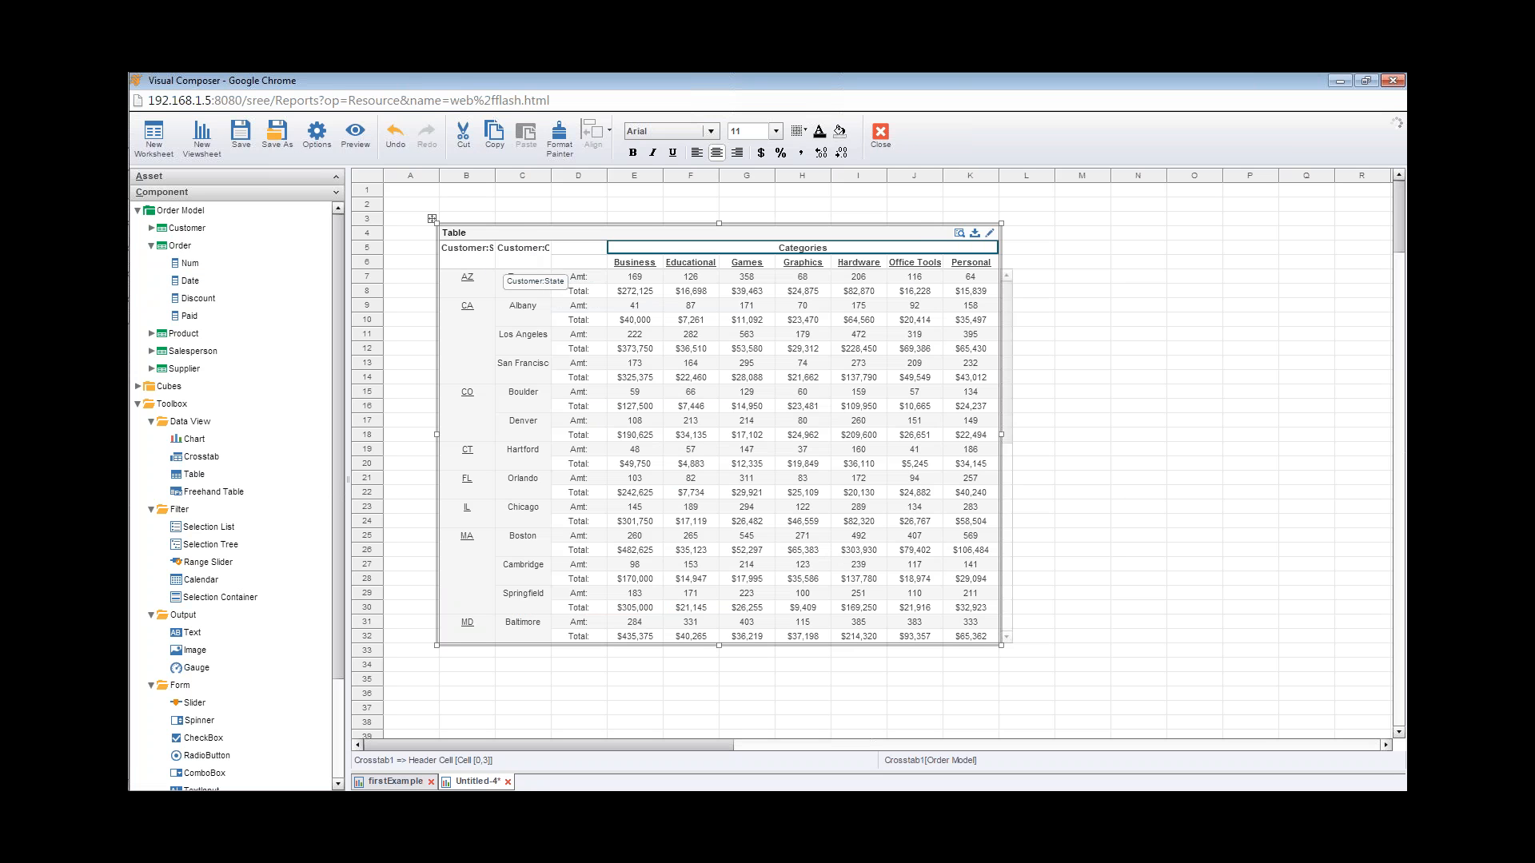
Vertically center the text of the merged Customer:State and Customer:City header cells.
{"action": "left_click", "coordinate": [478, 265]}
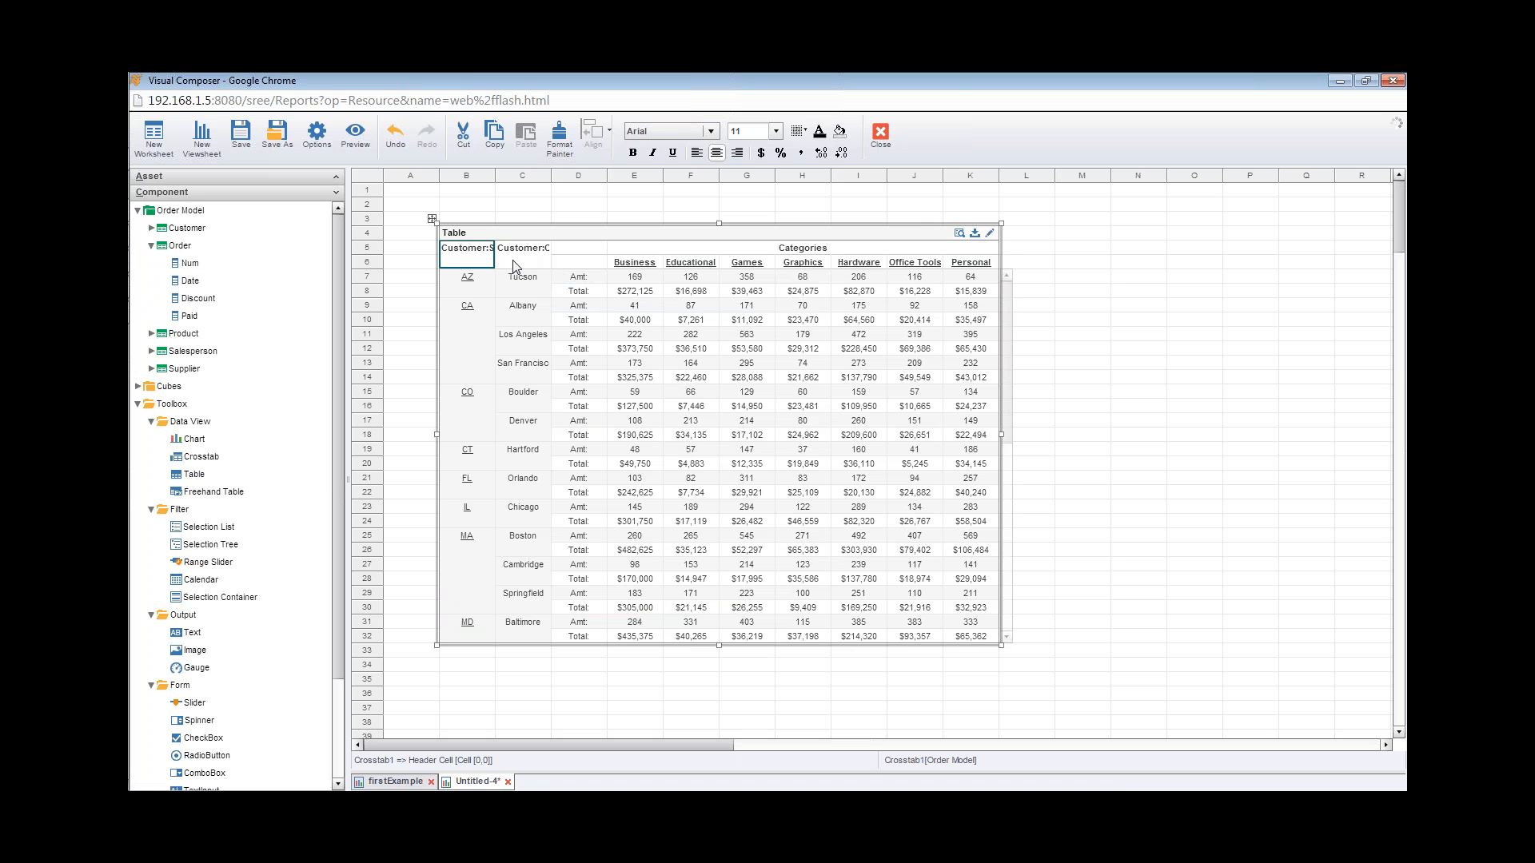
{"action": "left_click", "coordinate": [505, 264], "text": "ctrl"}
{"action": "right_click", "coordinate": [516, 259]}
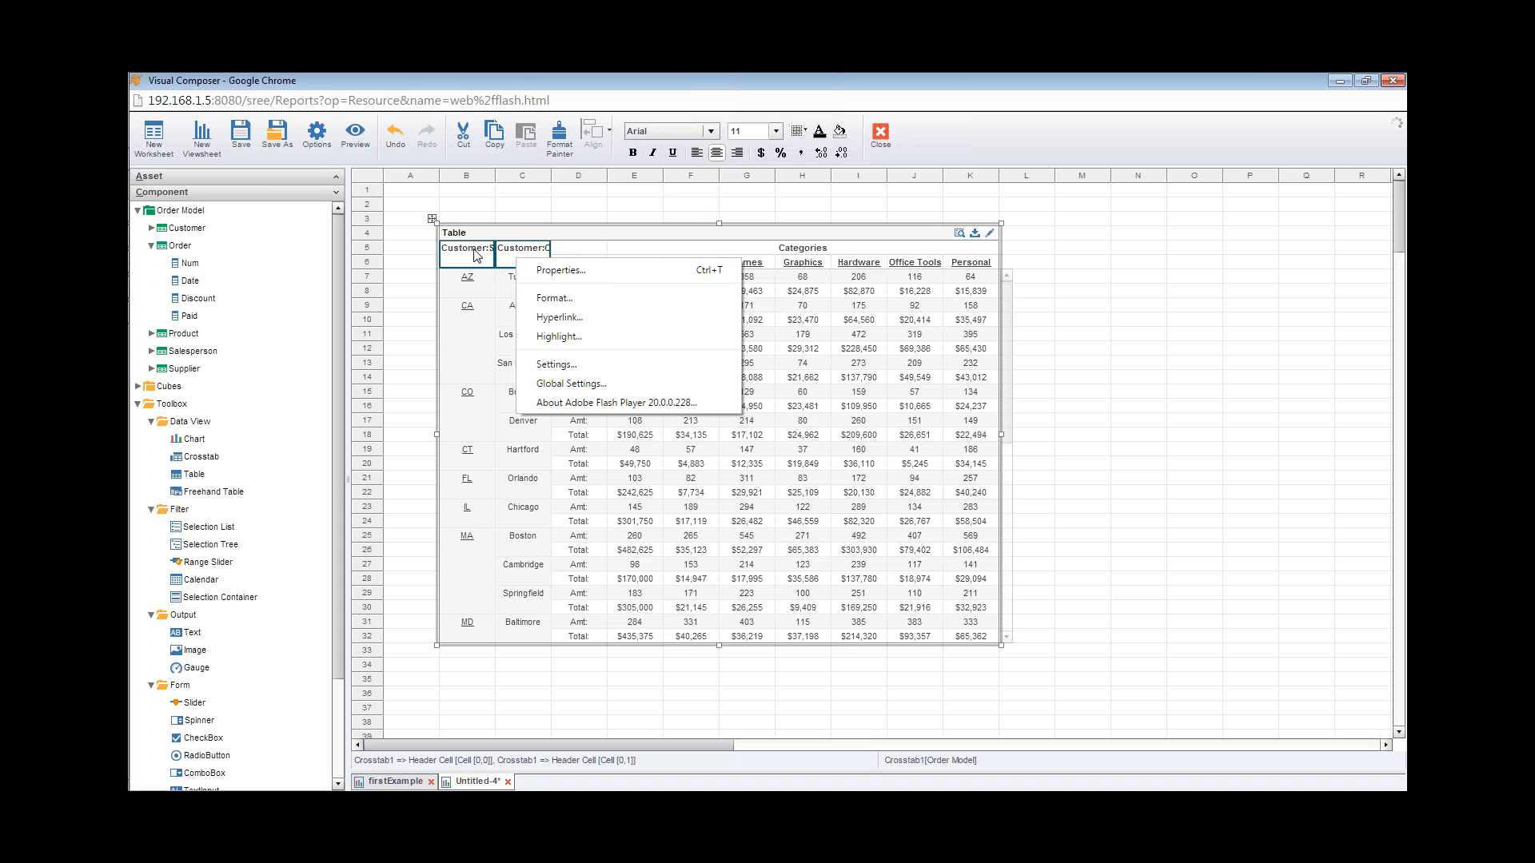
{"action": "left_click", "coordinate": [586, 296]}
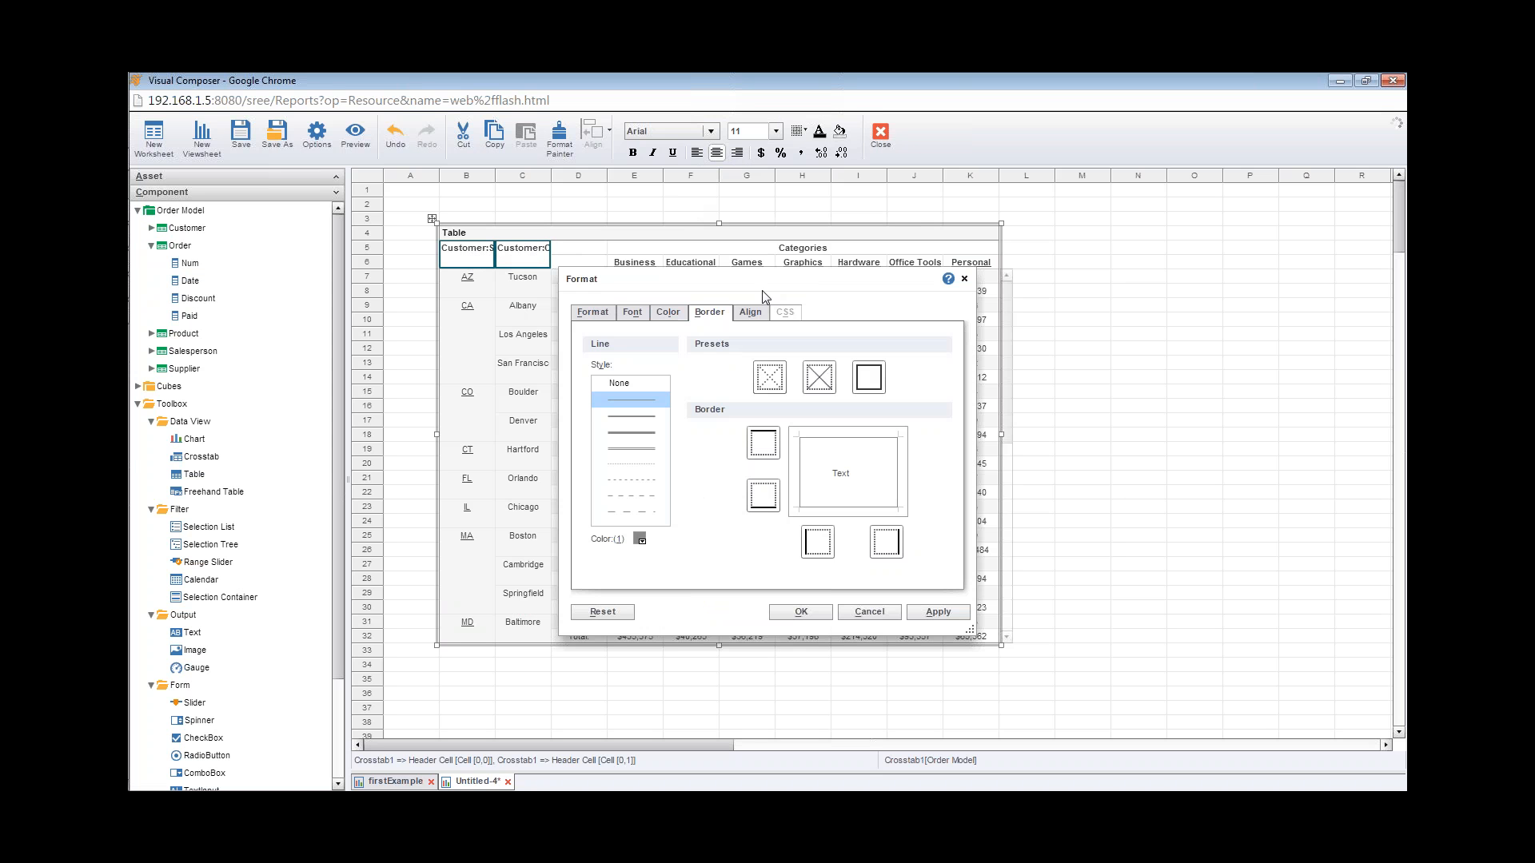
{"action": "left_click", "coordinate": [750, 315]}
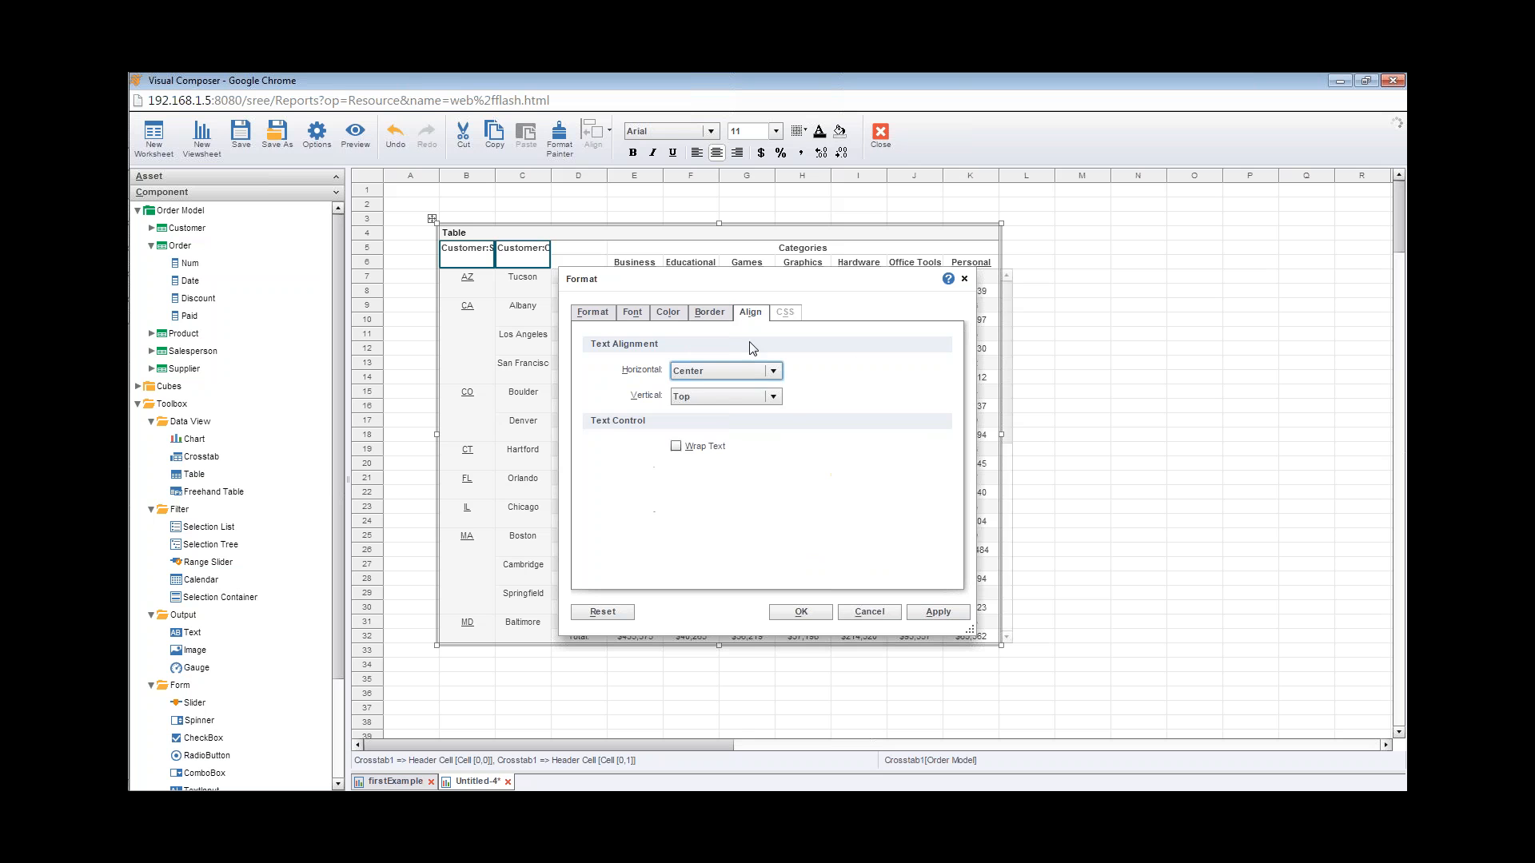
{"action": "left_click", "coordinate": [717, 398]}
{"action": "left_click", "coordinate": [689, 447]}
{"action": "left_click", "coordinate": [799, 613]}
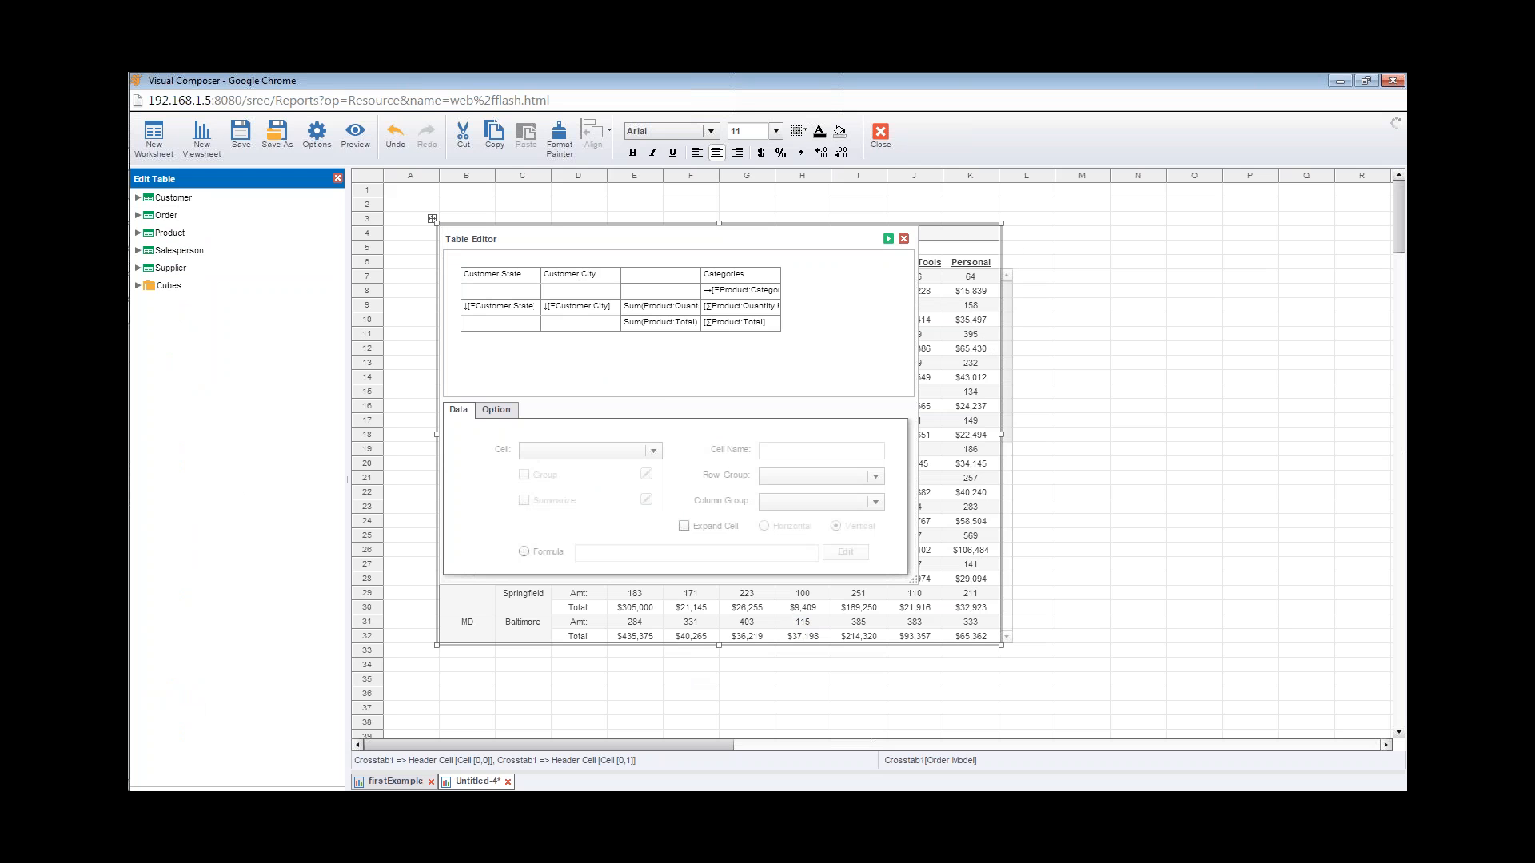
Rename the Customer:State header to "State" and the Customer:City header to "City", and apply the layout to the table.
{"action": "left_click", "coordinate": [516, 280]}
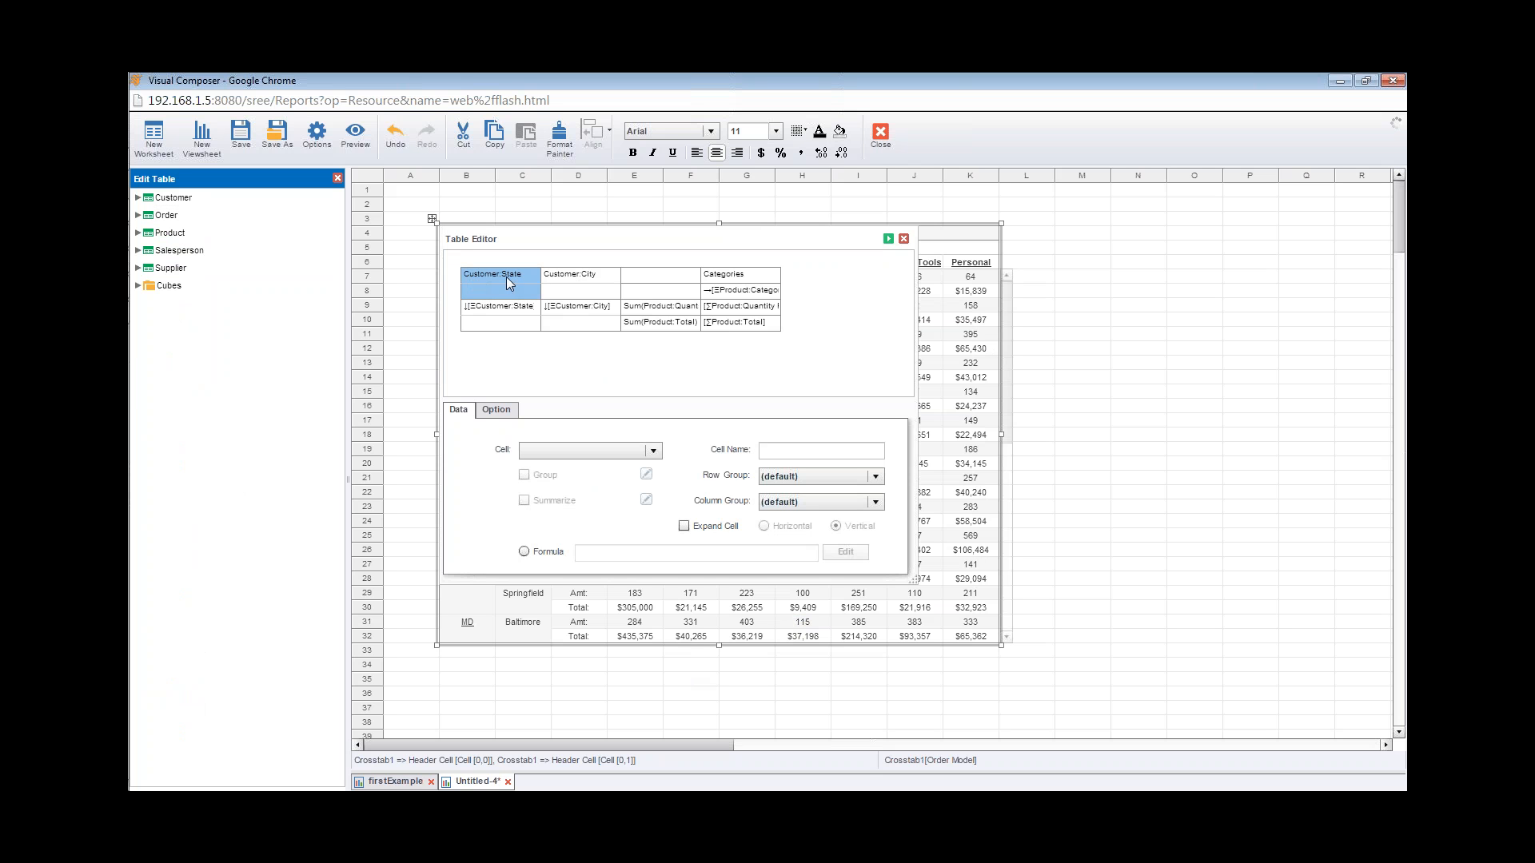
{"action": "double_click", "coordinate": [509, 278]}
{"action": "type", "text": "S"}
{"action": "left_click", "coordinate": [583, 280]}
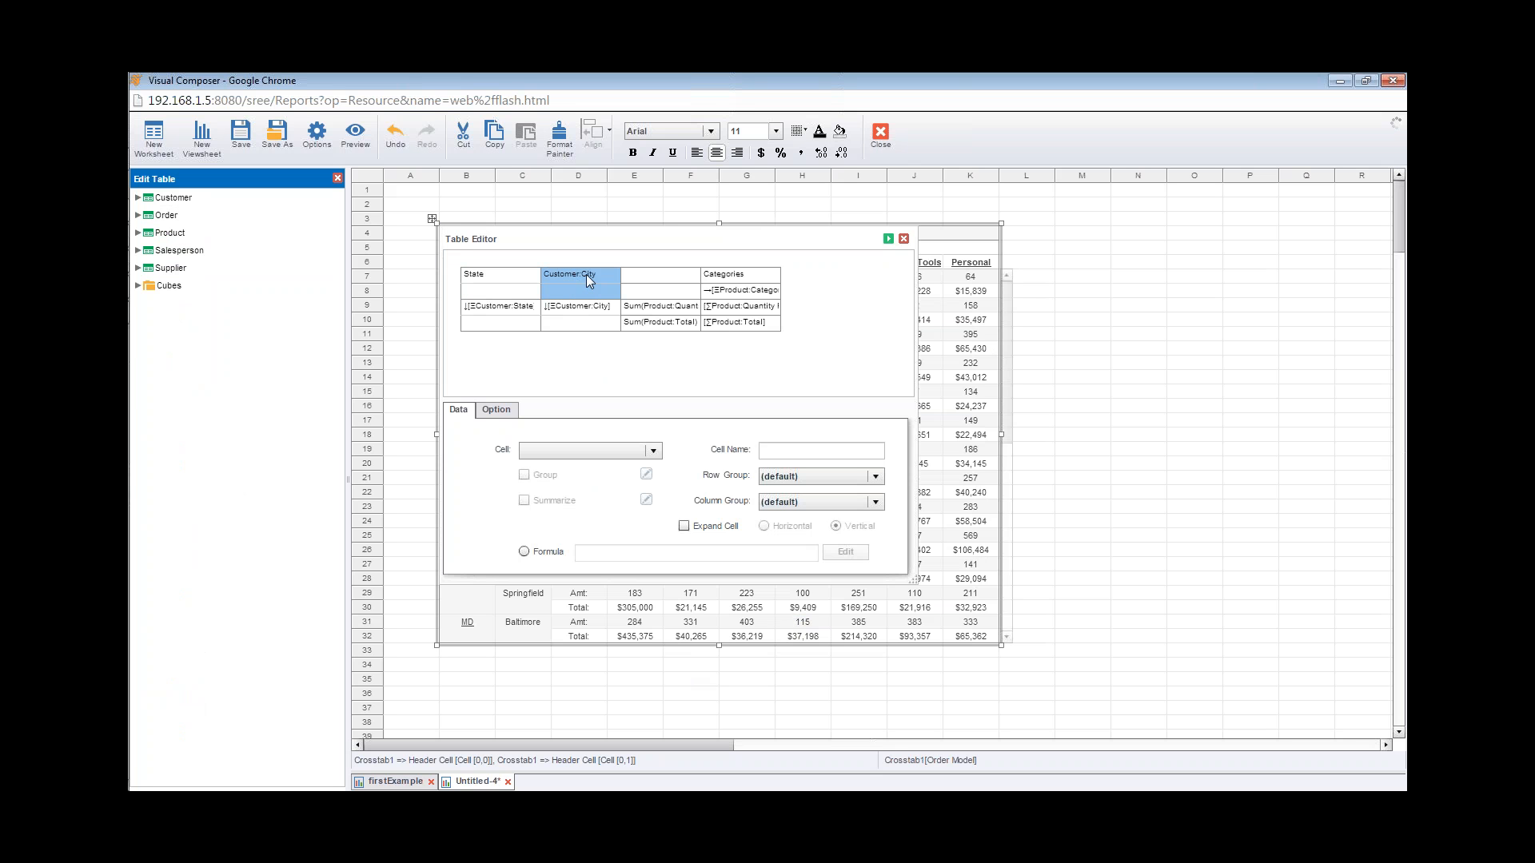
{"action": "double_click", "coordinate": [588, 280]}
{"action": "type", "text": "City"}
{"action": "left_click", "coordinate": [888, 239]}
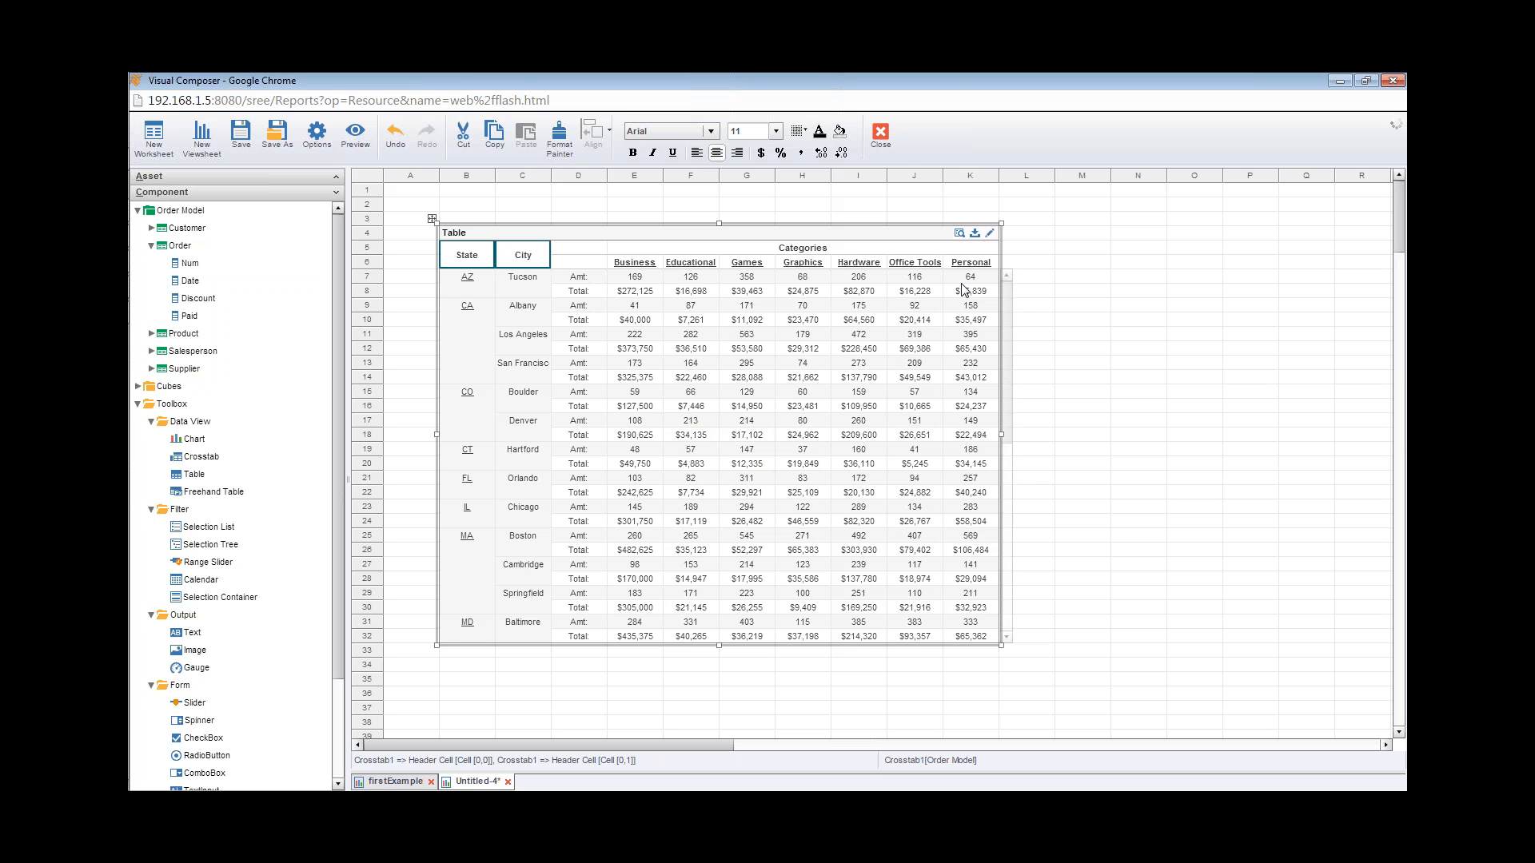
Merge the blank cell above the quantity and total labels with the adjacent Product:Category group cell and apply the layout.
{"action": "left_click", "coordinate": [989, 234]}
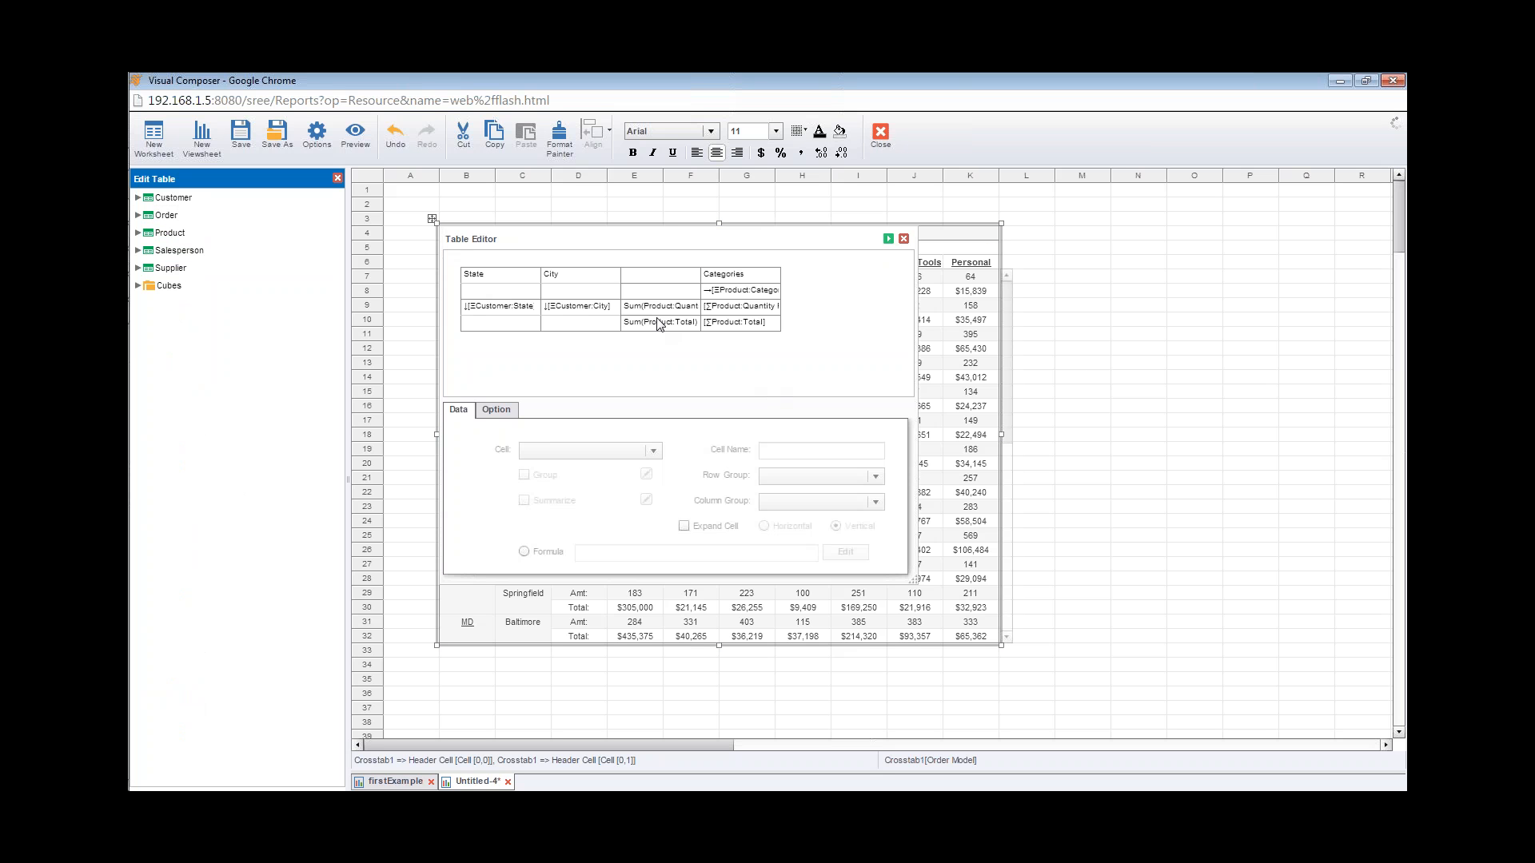
{"action": "left_click", "coordinate": [674, 294]}
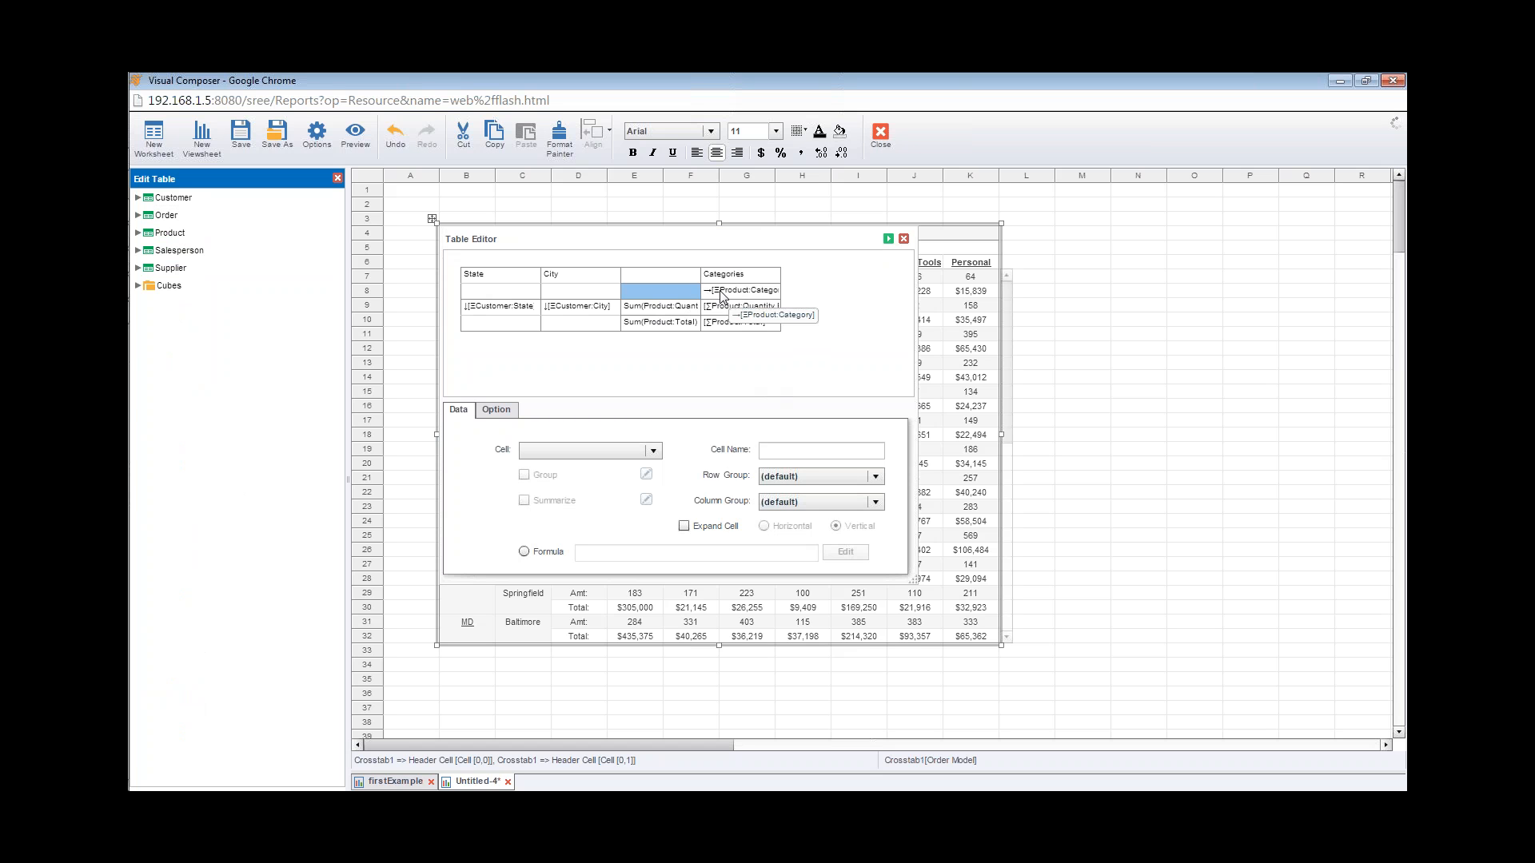
{"action": "left_click", "coordinate": [722, 292], "text": "ctrl"}
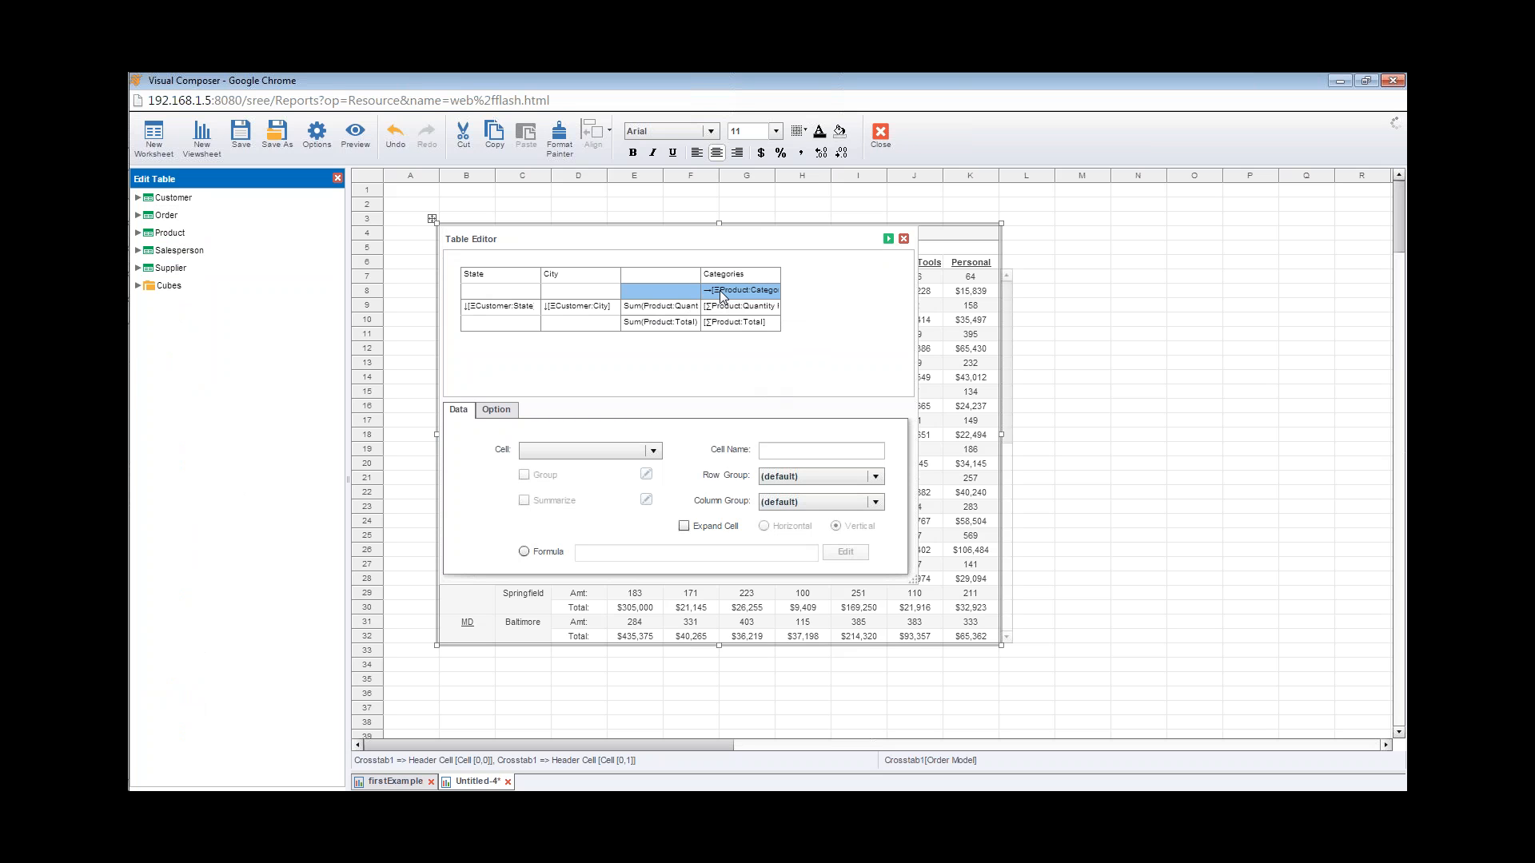
{"action": "left_click", "coordinate": [678, 310]}
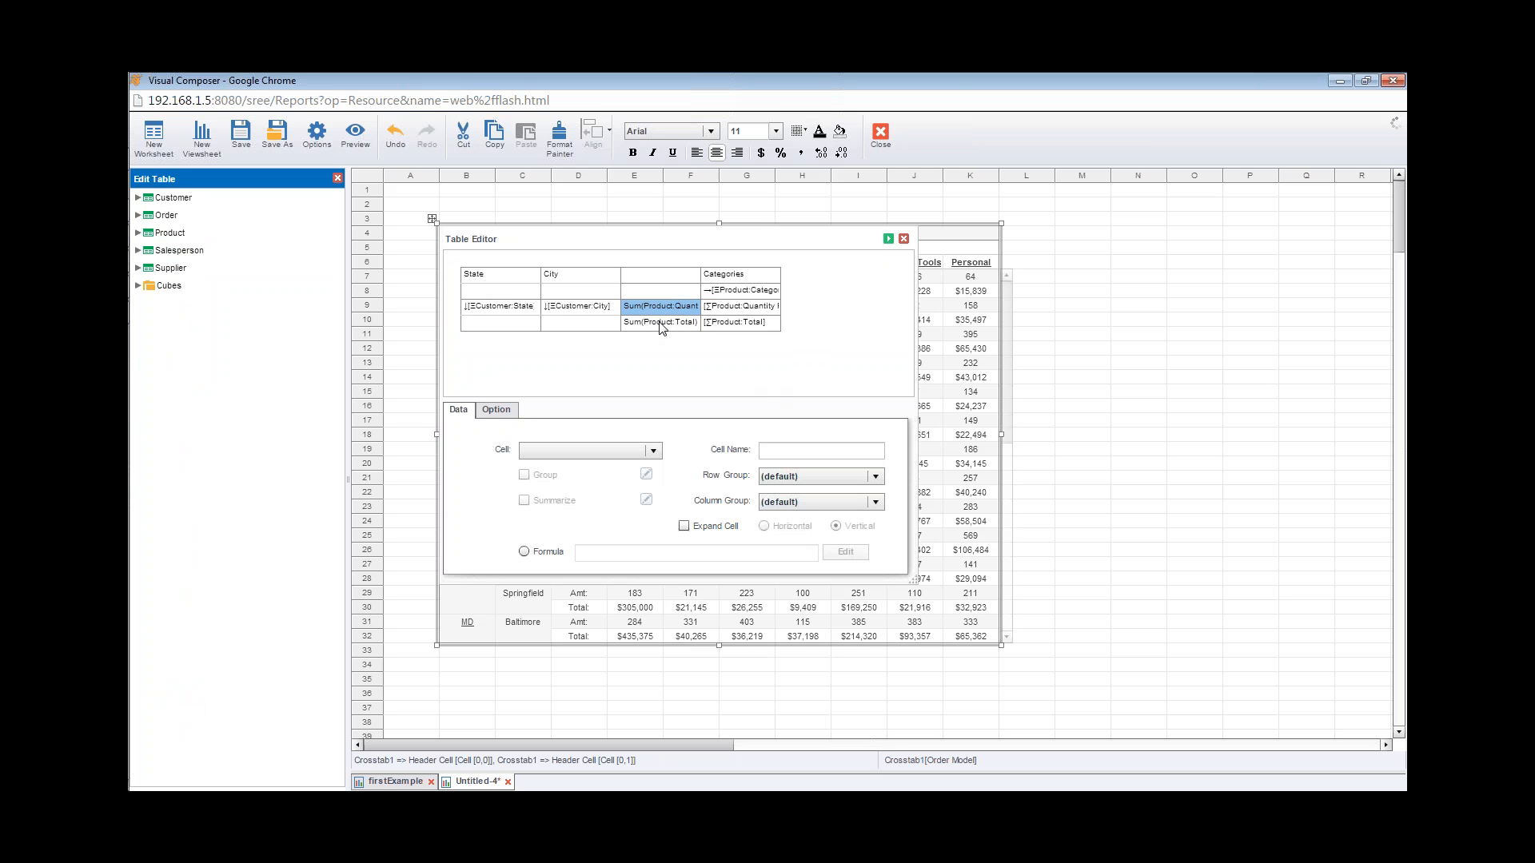
{"action": "left_click", "coordinate": [662, 323]}
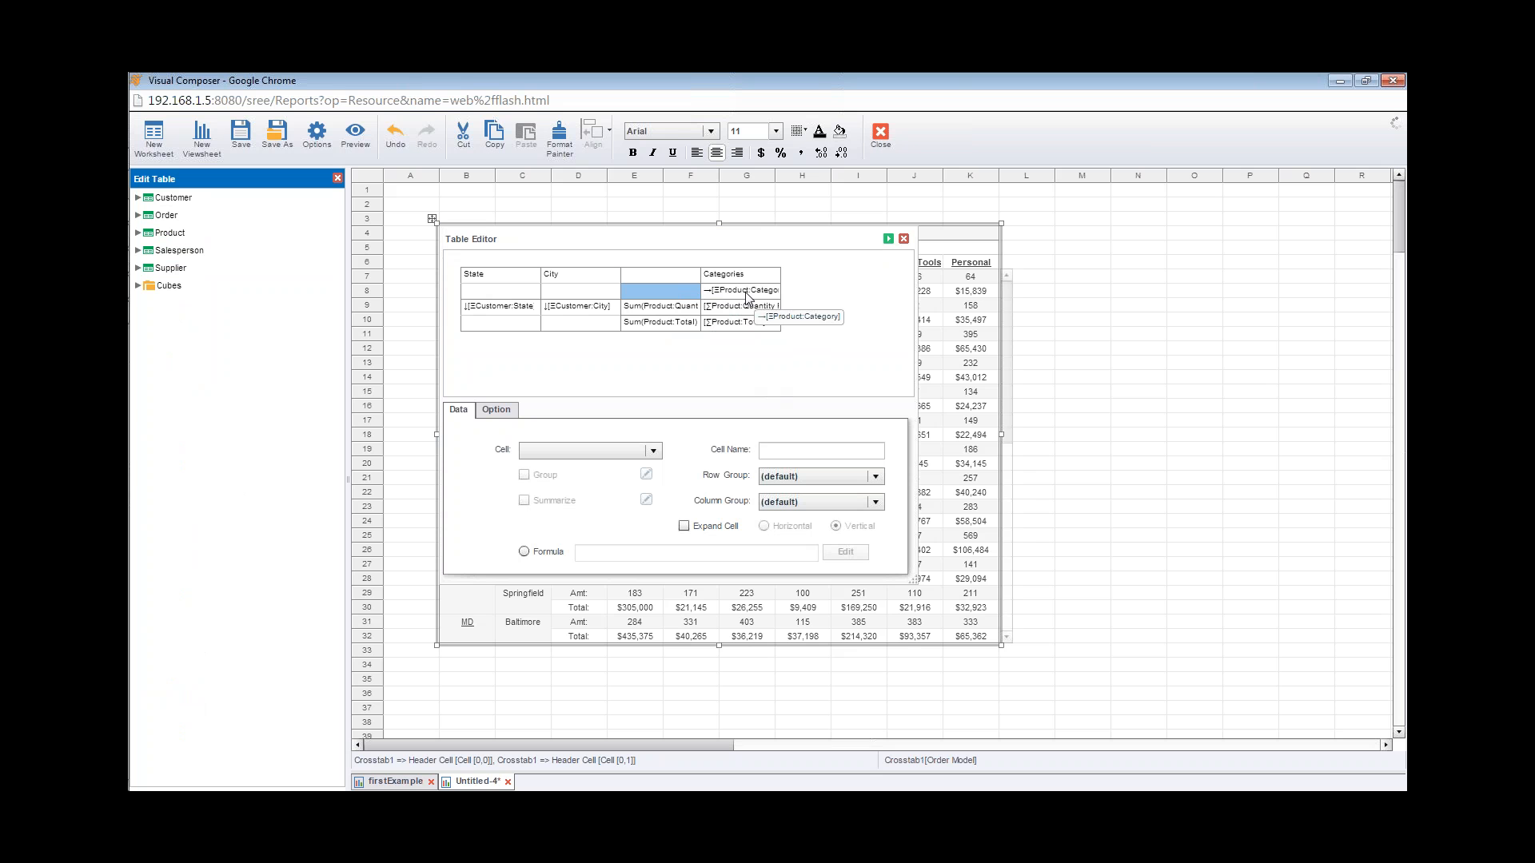
{"action": "left_click", "coordinate": [746, 292]}
{"action": "left_click", "coordinate": [676, 296]}
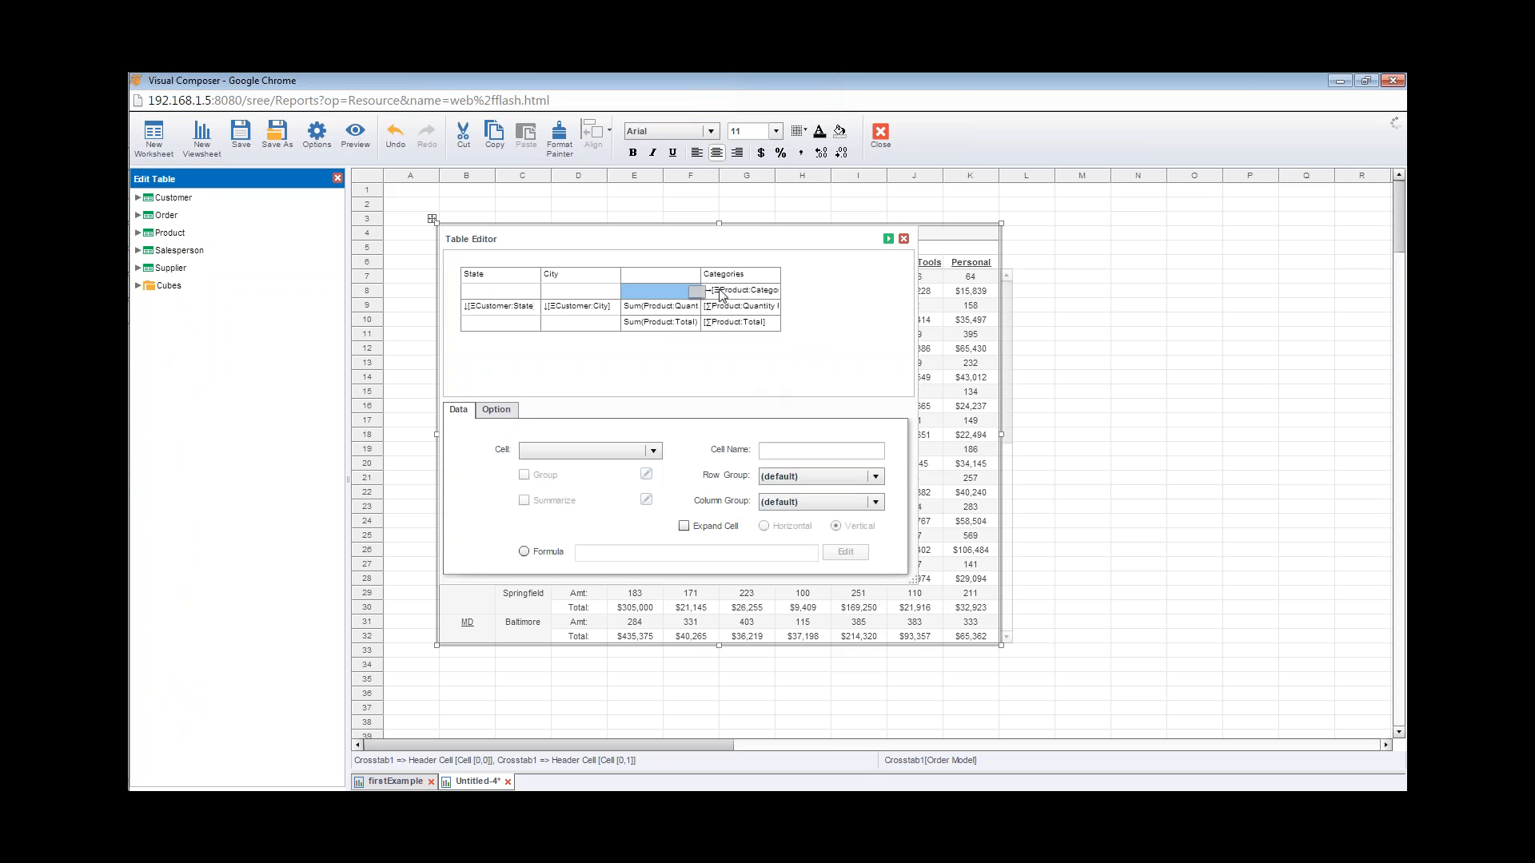
{"action": "left_click", "coordinate": [722, 294], "text": "ctrl"}
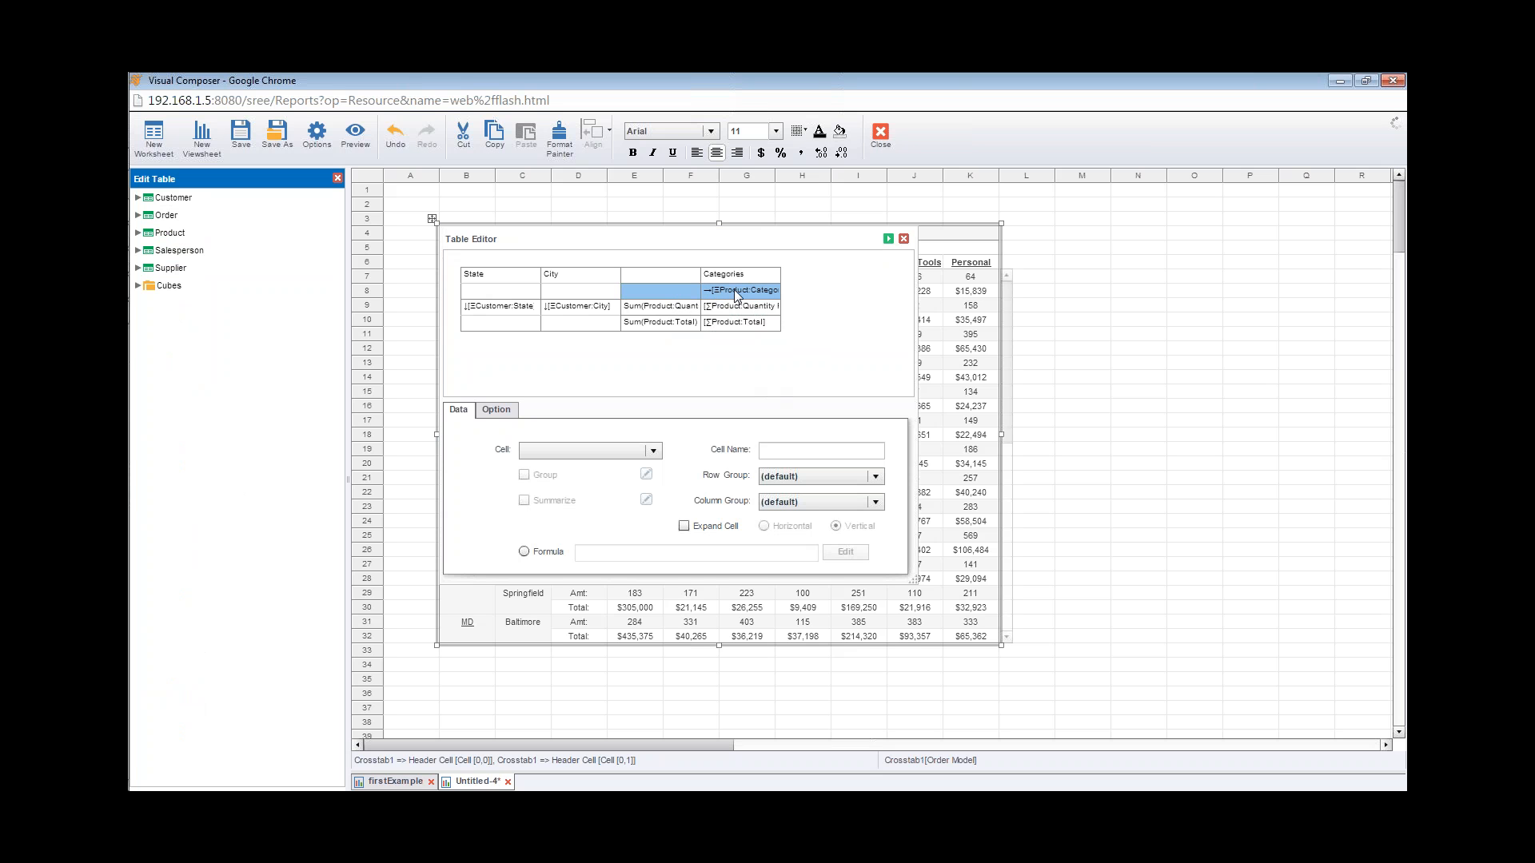
{"action": "right_click", "coordinate": [677, 298]}
{"action": "left_click", "coordinate": [700, 306]}
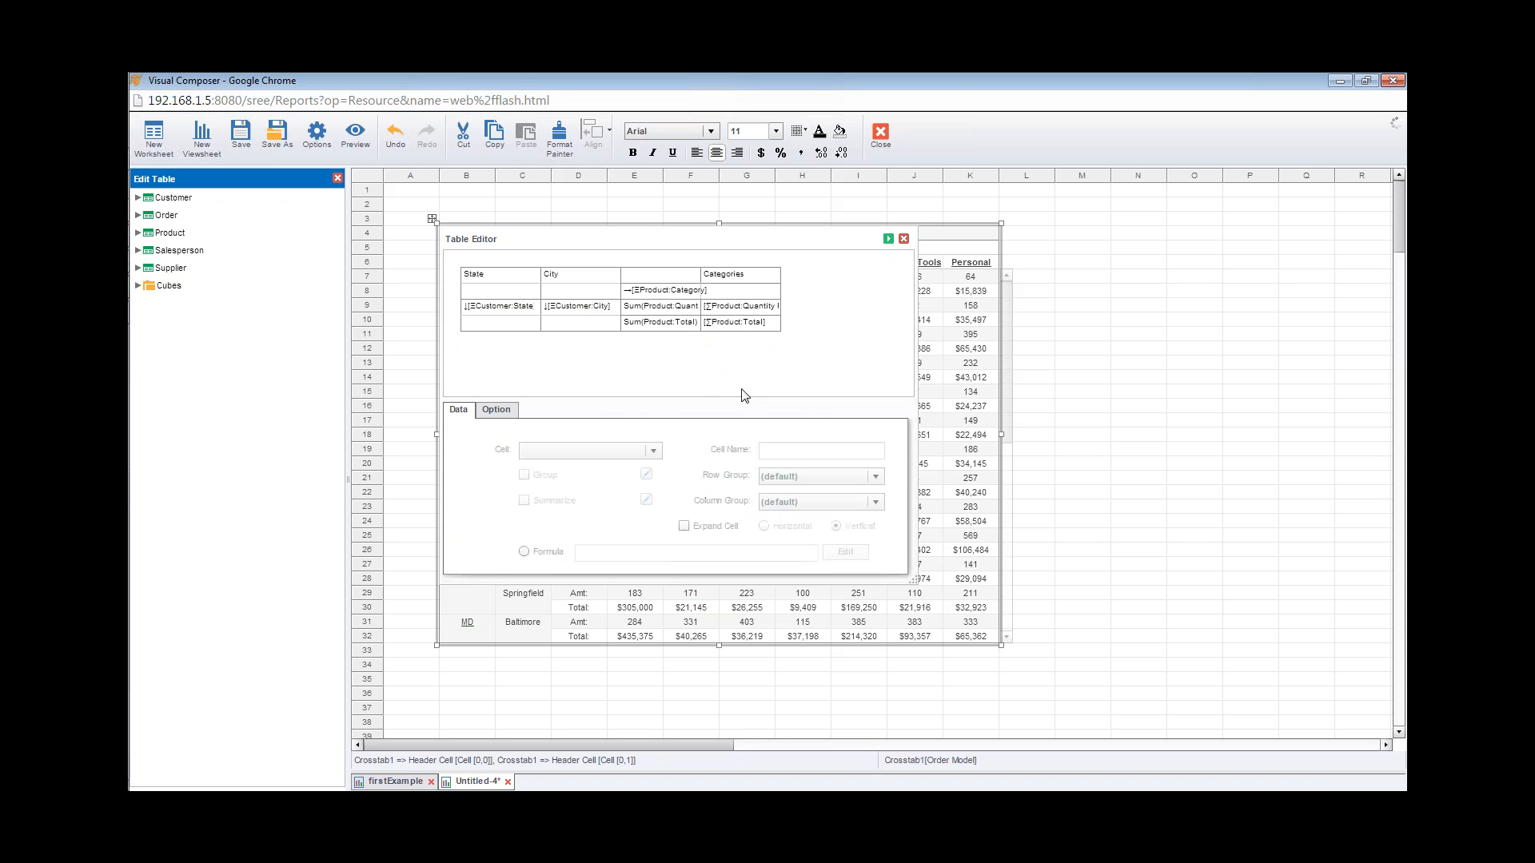
{"action": "left_click", "coordinate": [677, 291]}
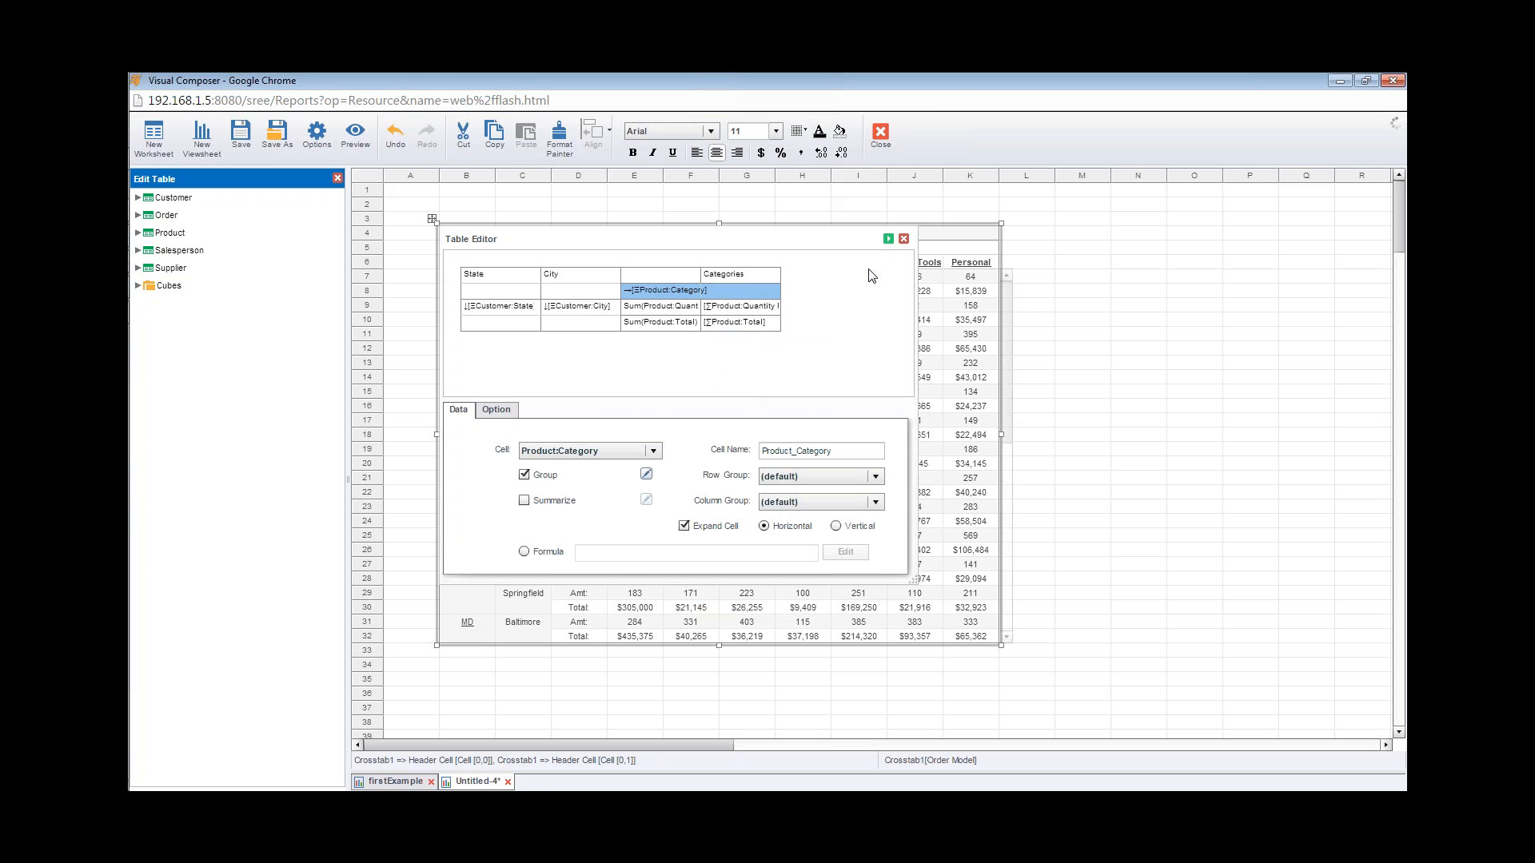
{"action": "left_click", "coordinate": [889, 239]}
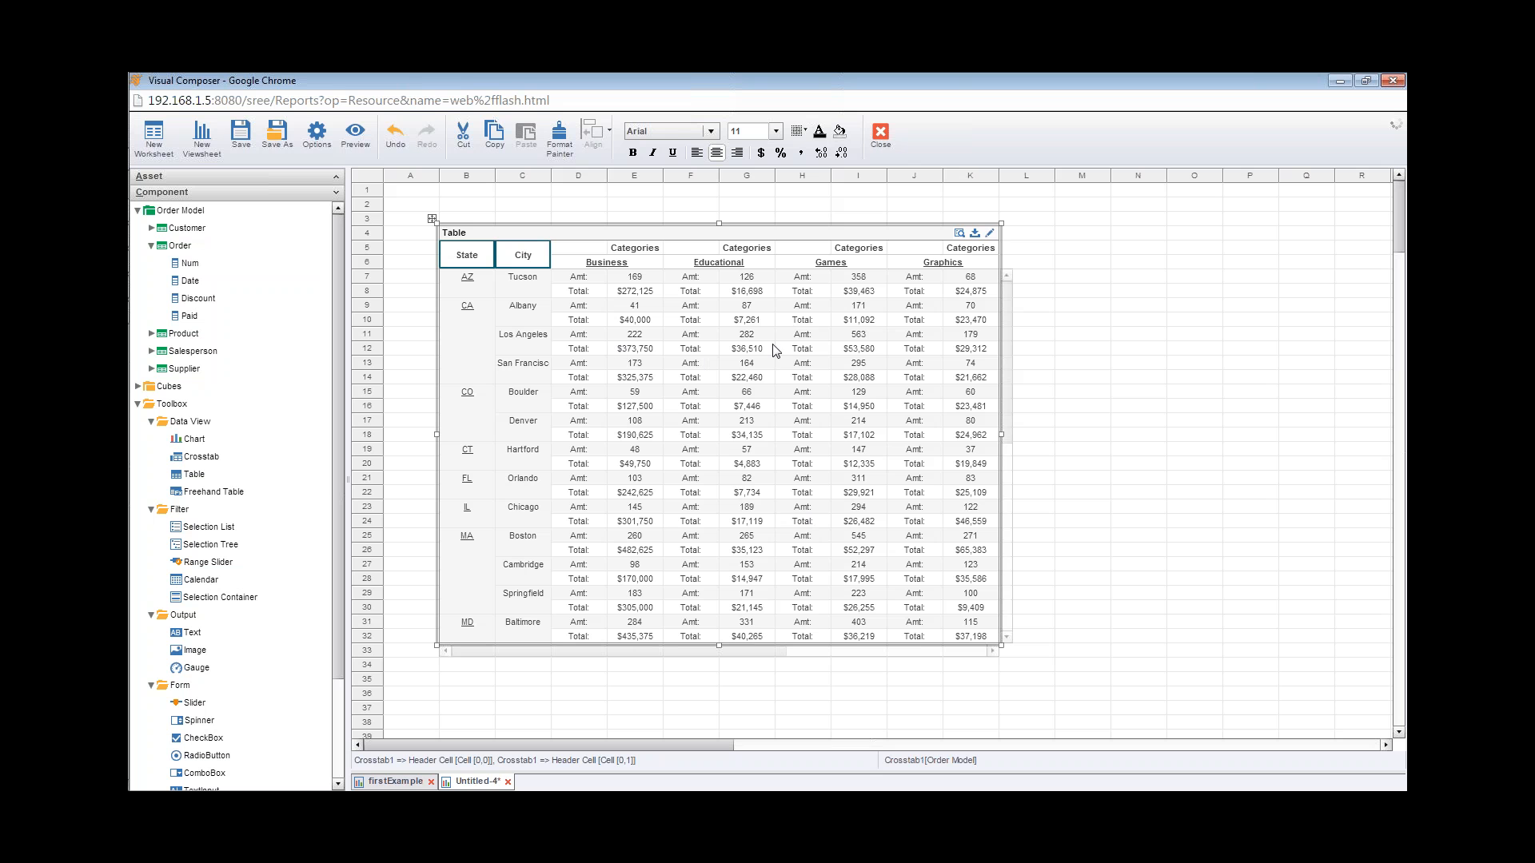
Merge the blank cell beside "Categories" into that header, check its expanded-cell merge option, and apply the layout.
{"action": "left_click", "coordinate": [990, 235]}
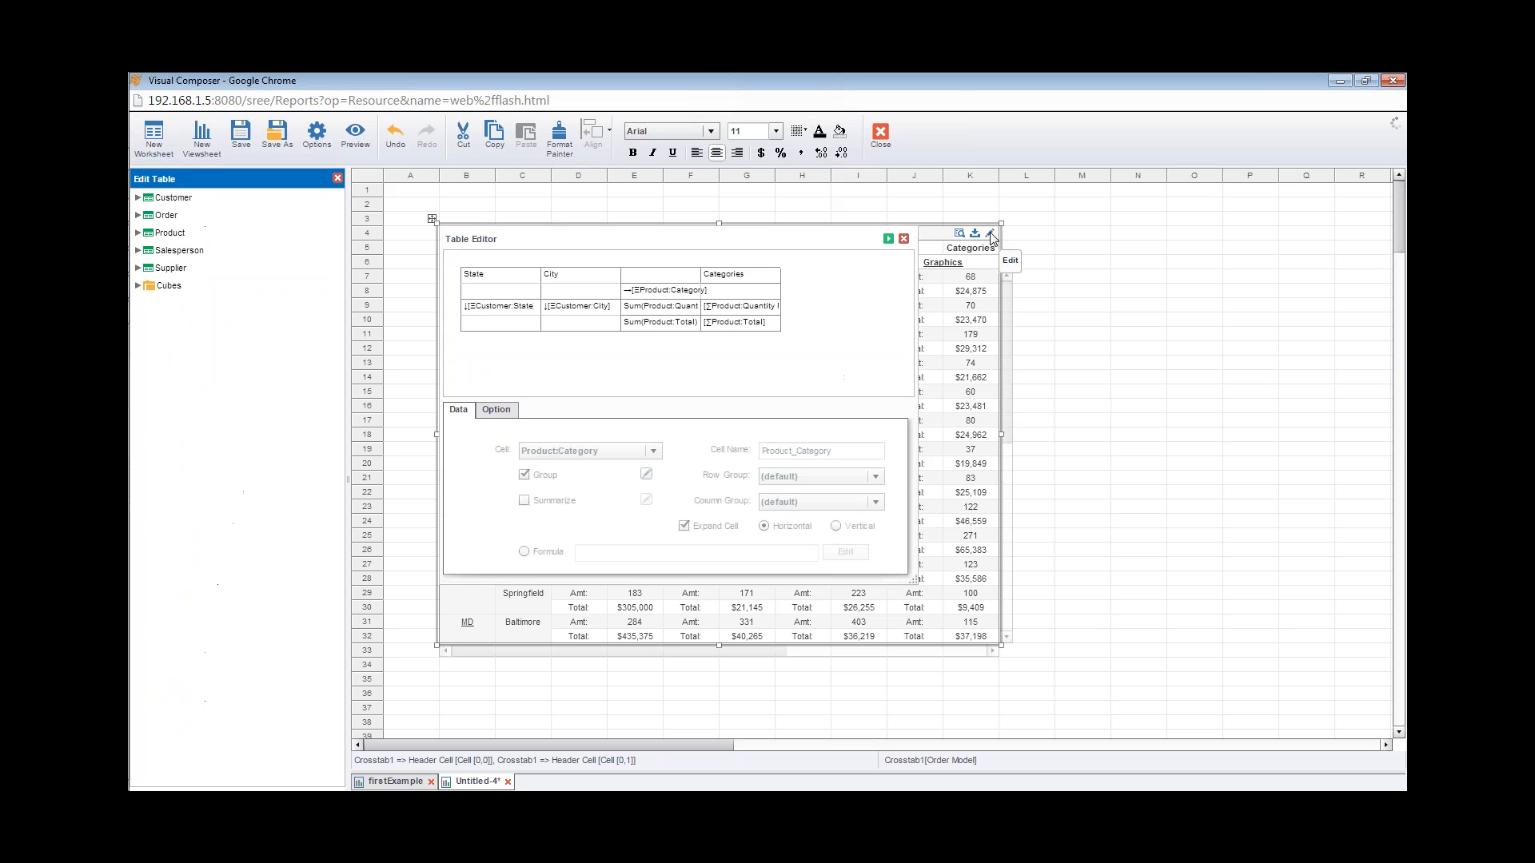
{"action": "left_click", "coordinate": [714, 281]}
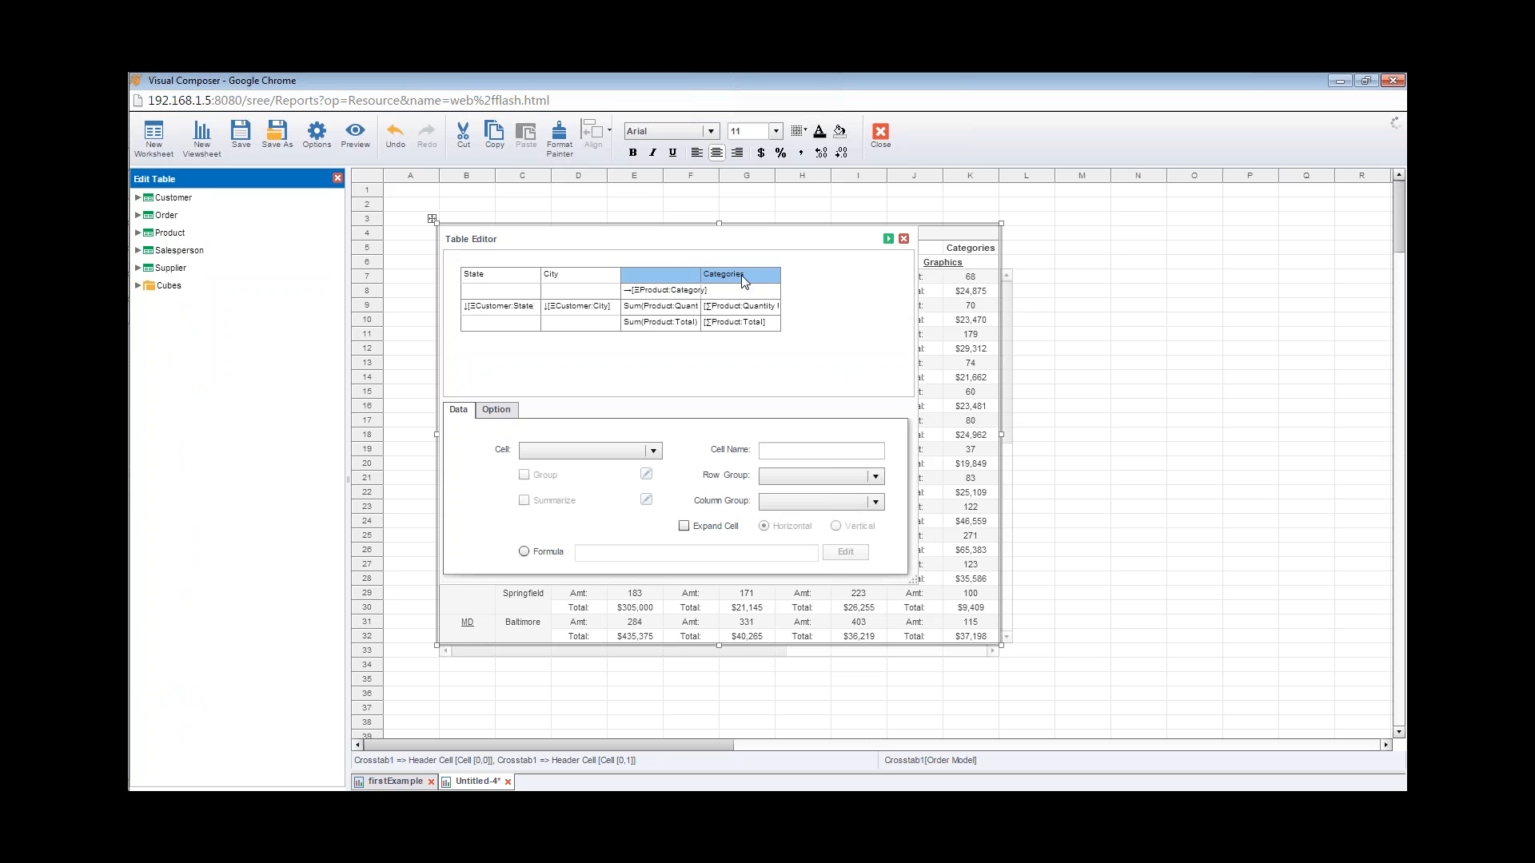
{"action": "right_click", "coordinate": [668, 280]}
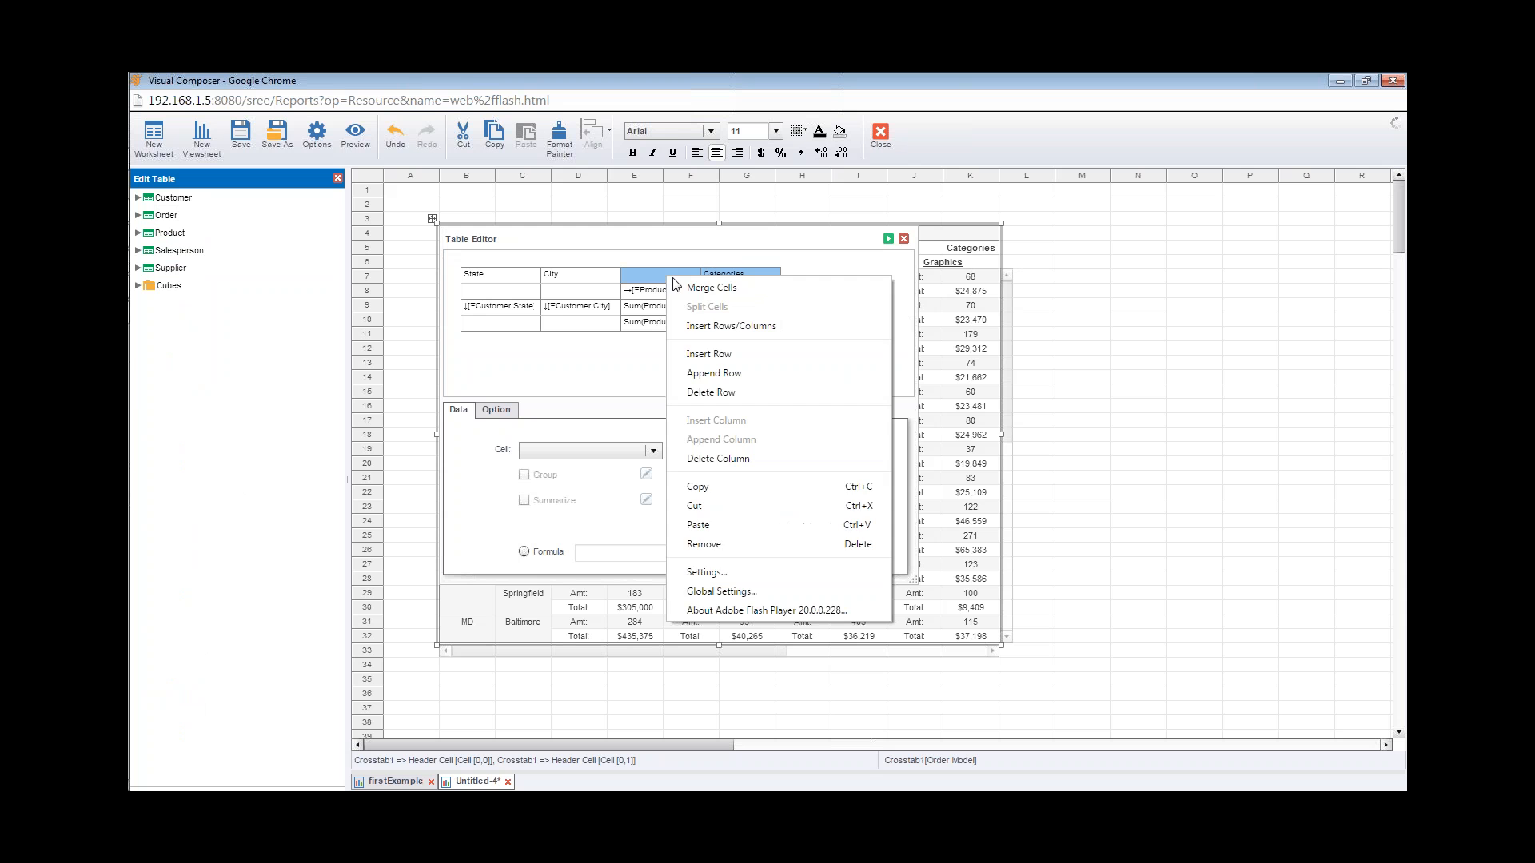
{"action": "left_click", "coordinate": [695, 290]}
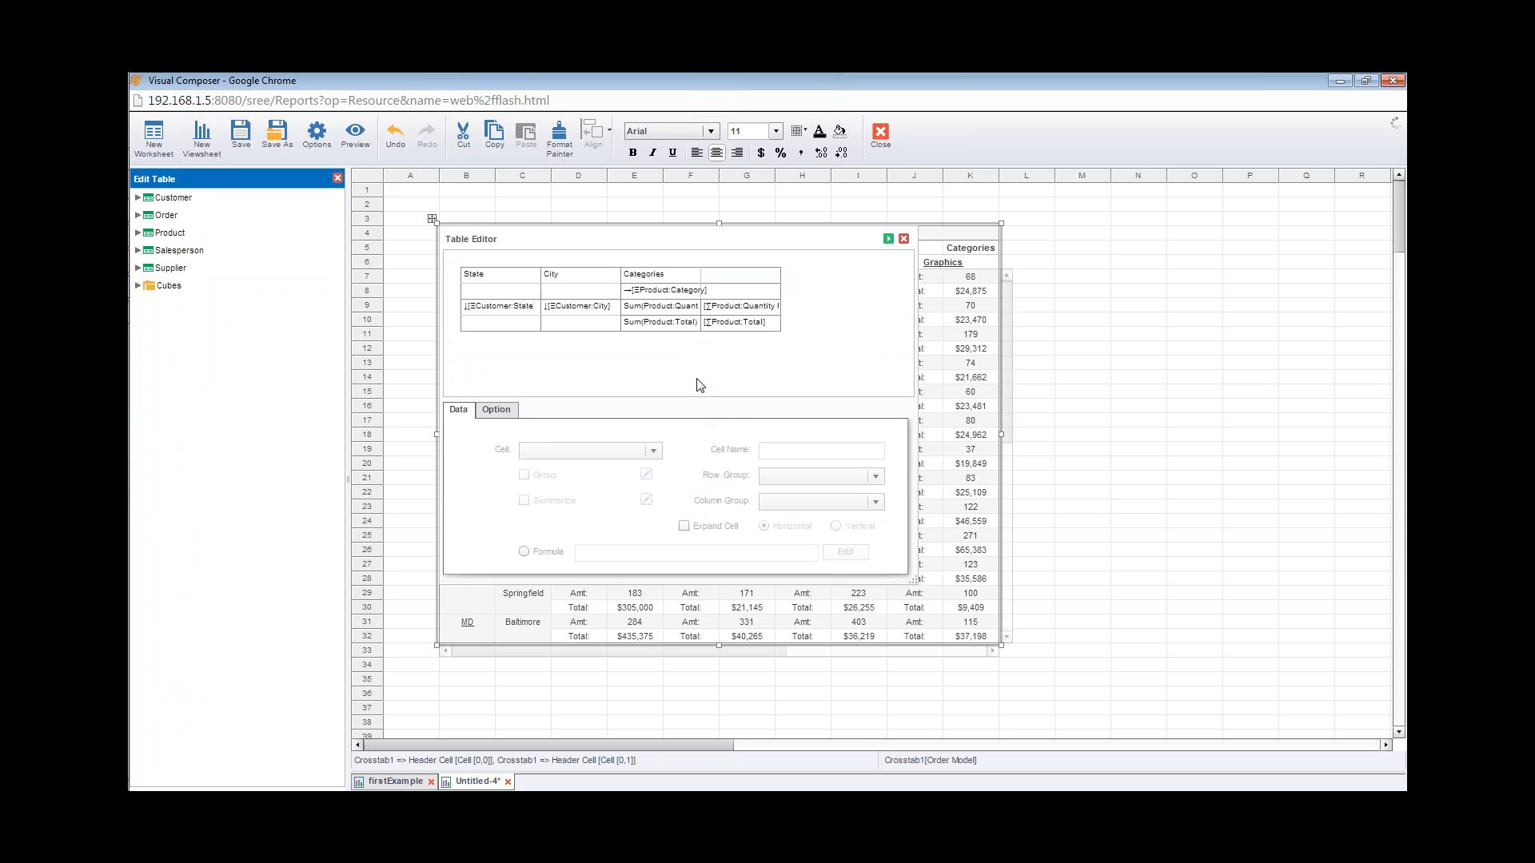
{"action": "left_click", "coordinate": [662, 281]}
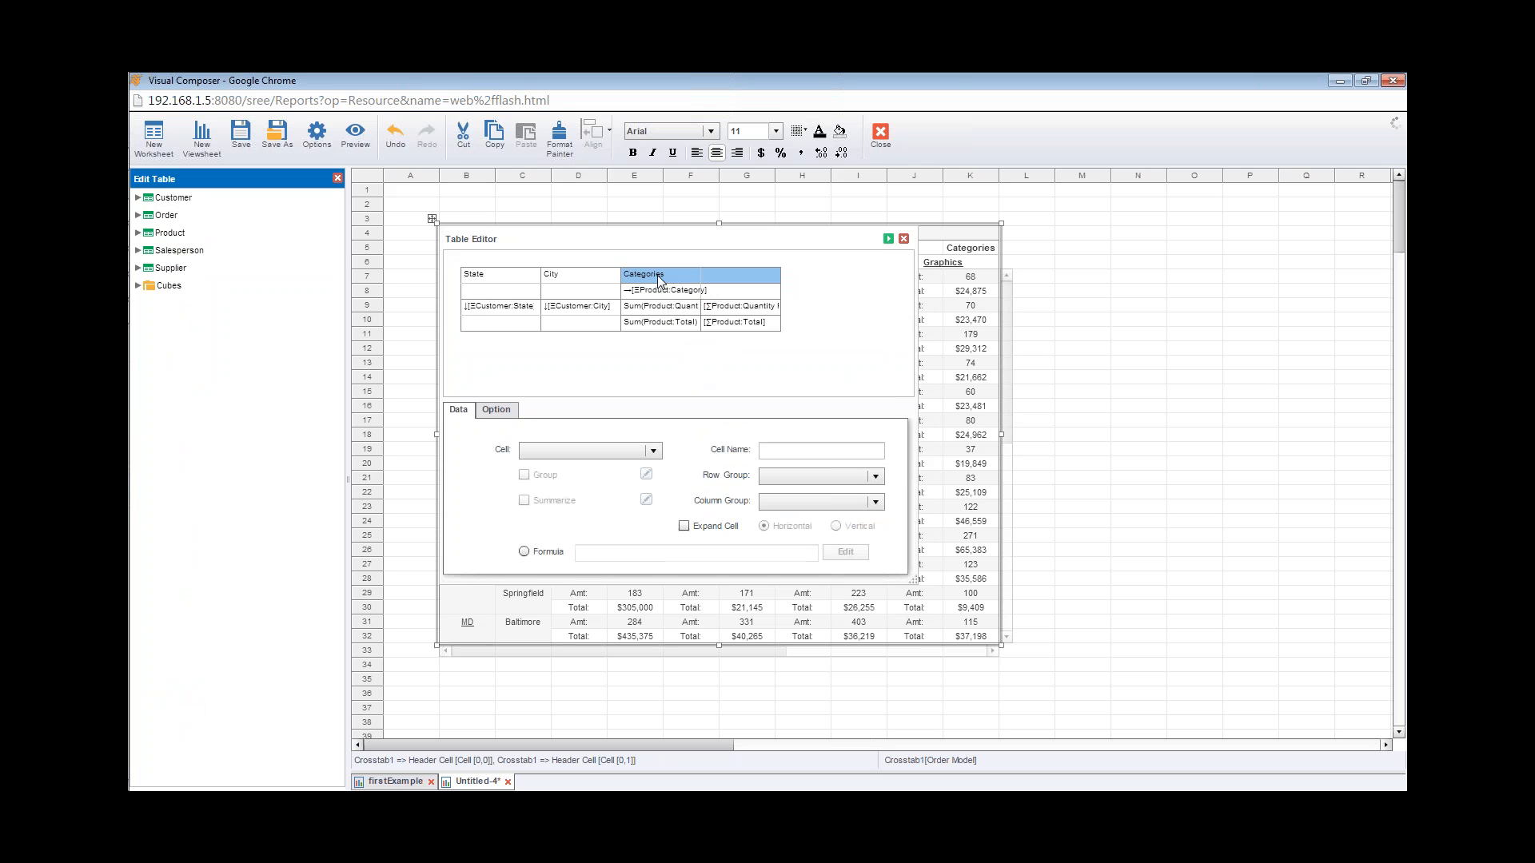
{"action": "left_click", "coordinate": [506, 411]}
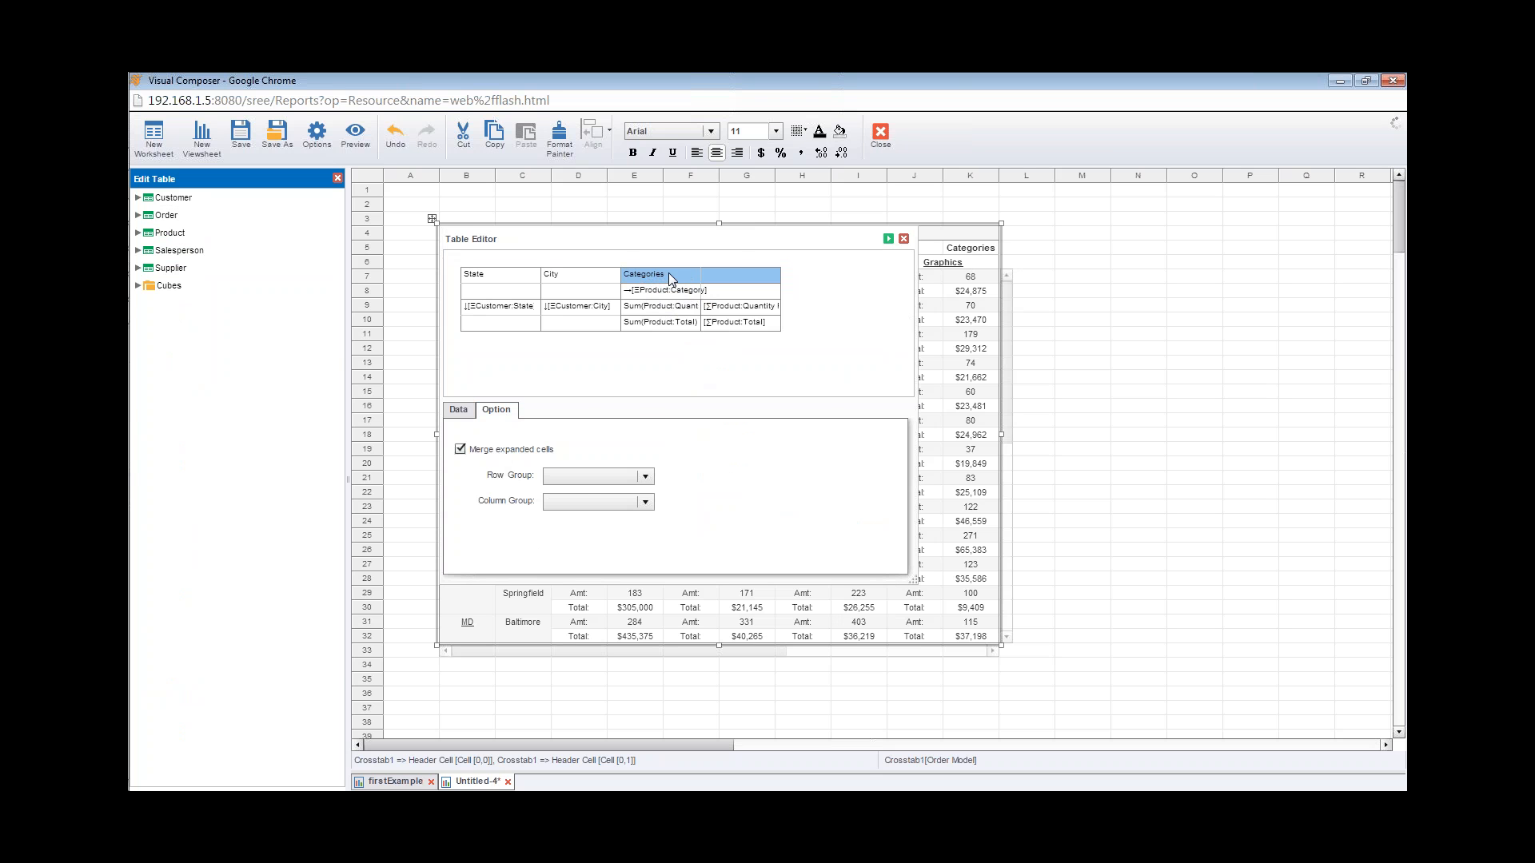
{"action": "left_click", "coordinate": [887, 239]}
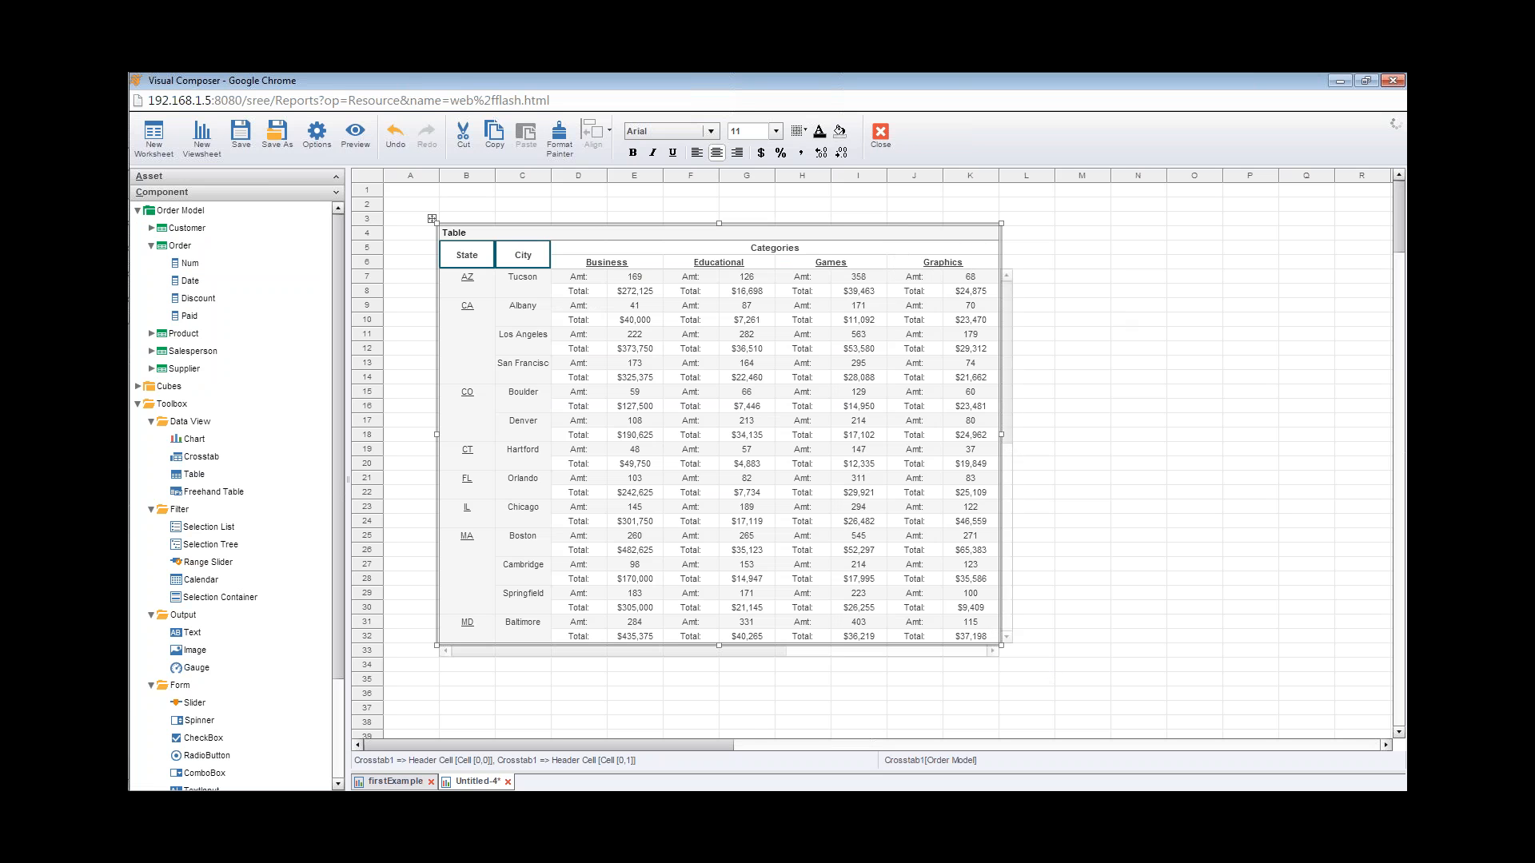
Widen the table to the end of column O so that the full Office Tools category fits.
{"action": "left_click_drag", "start_coordinate": [1001, 433], "coordinate": [1159, 433]}
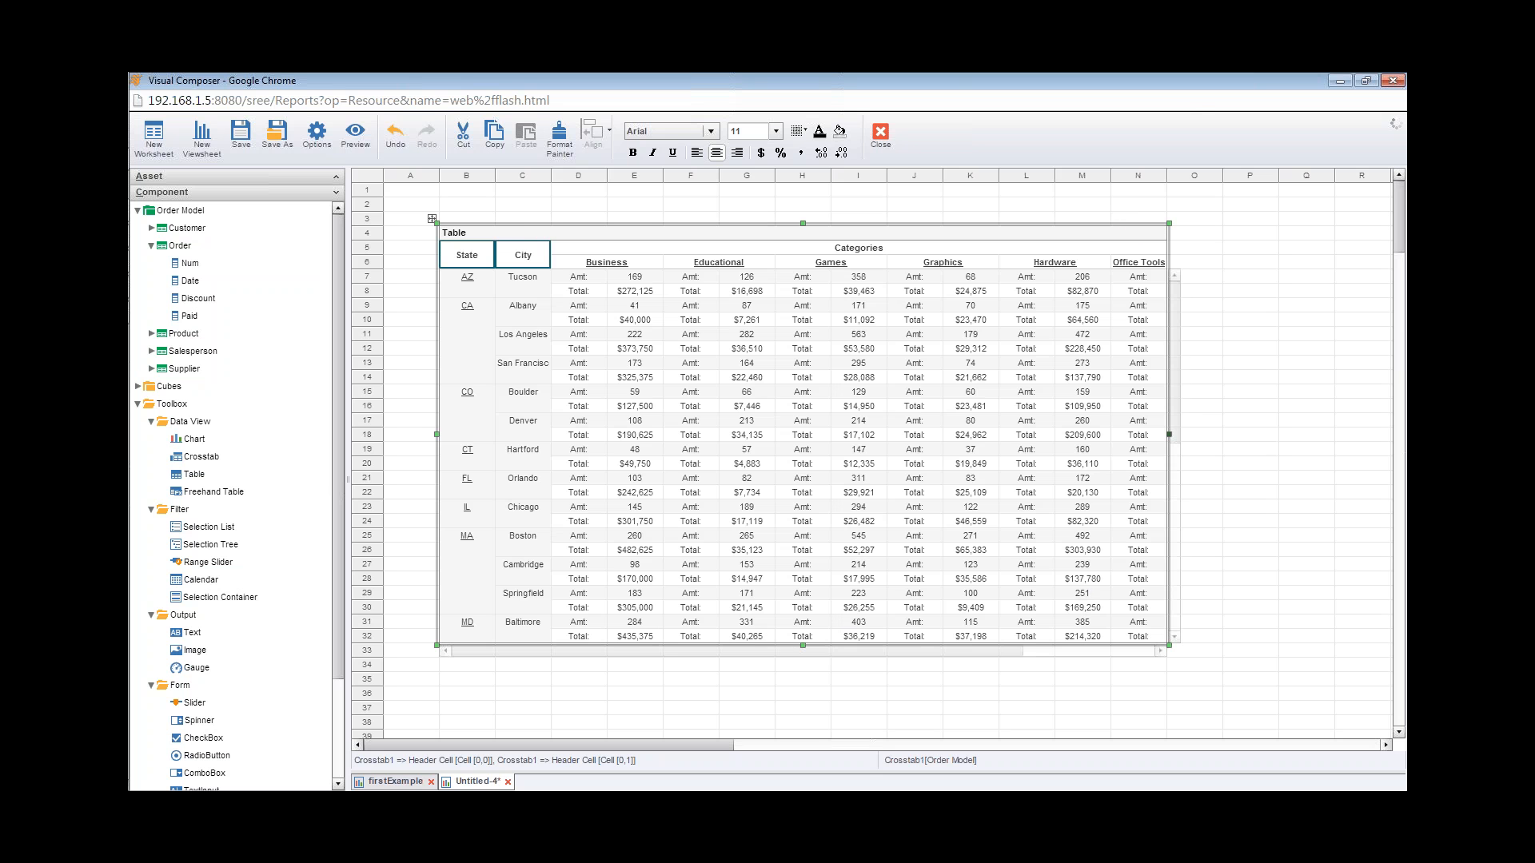
{"action": "left_click_drag", "start_coordinate": [1169, 436], "coordinate": [1216, 437]}
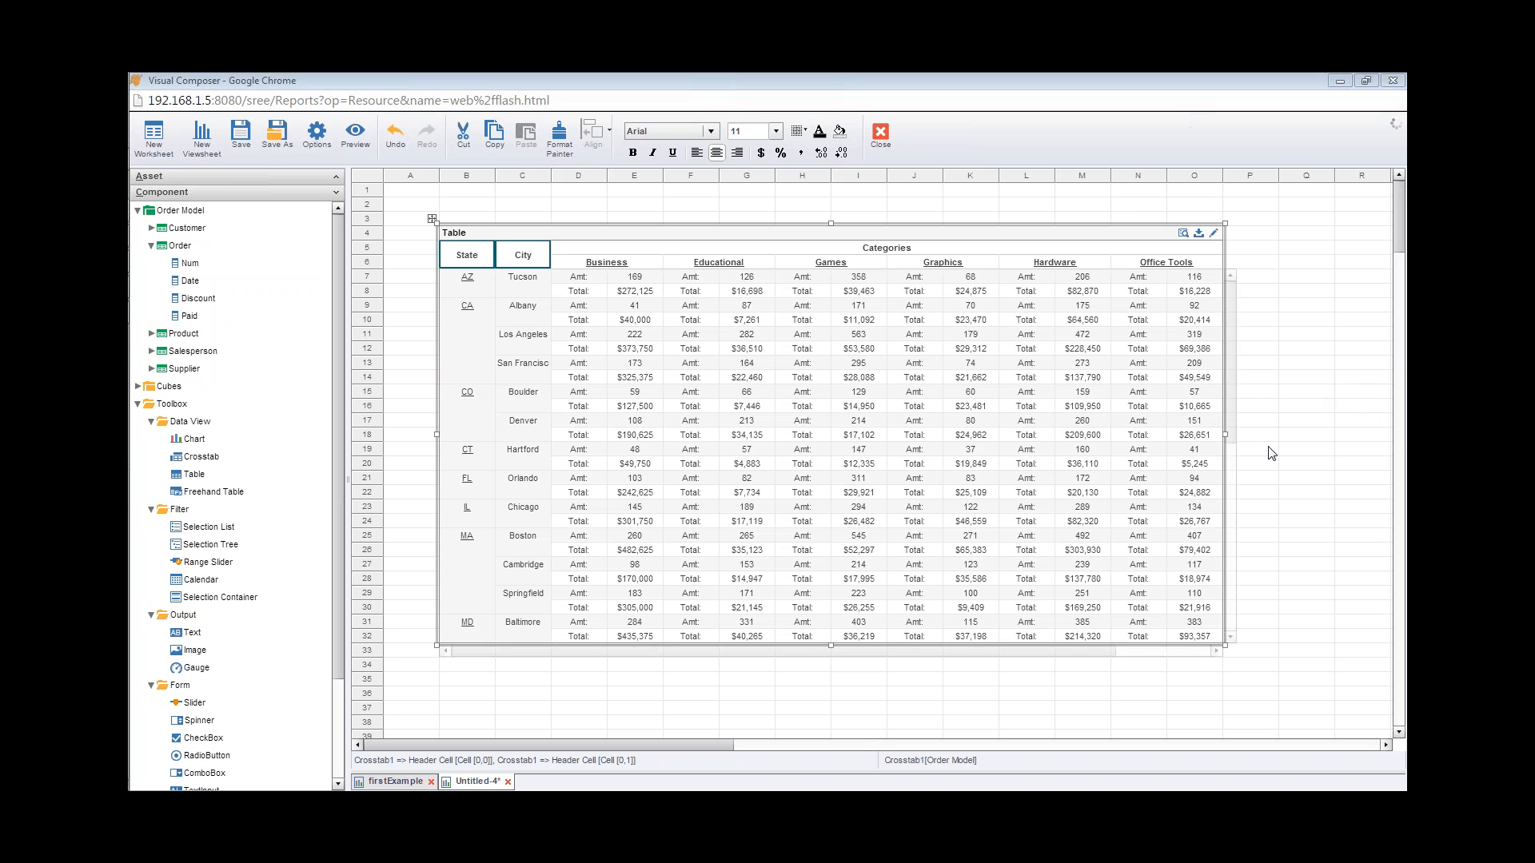
{"action": "left_click", "coordinate": [1184, 117]}
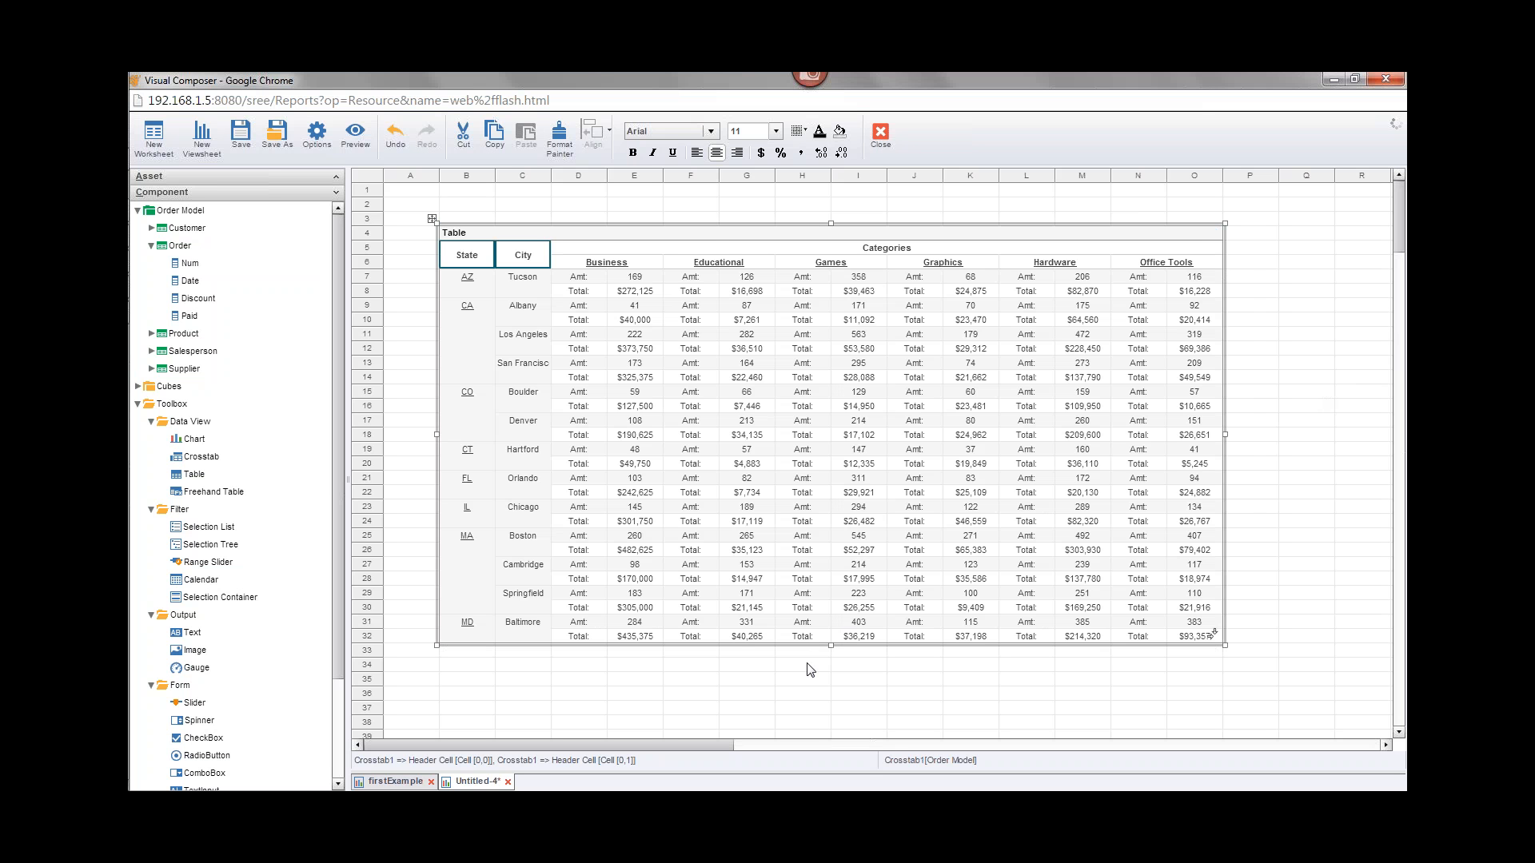
Fill the State, City and Categories header cells with a light teal background.
{"action": "left_click", "coordinate": [720, 245]}
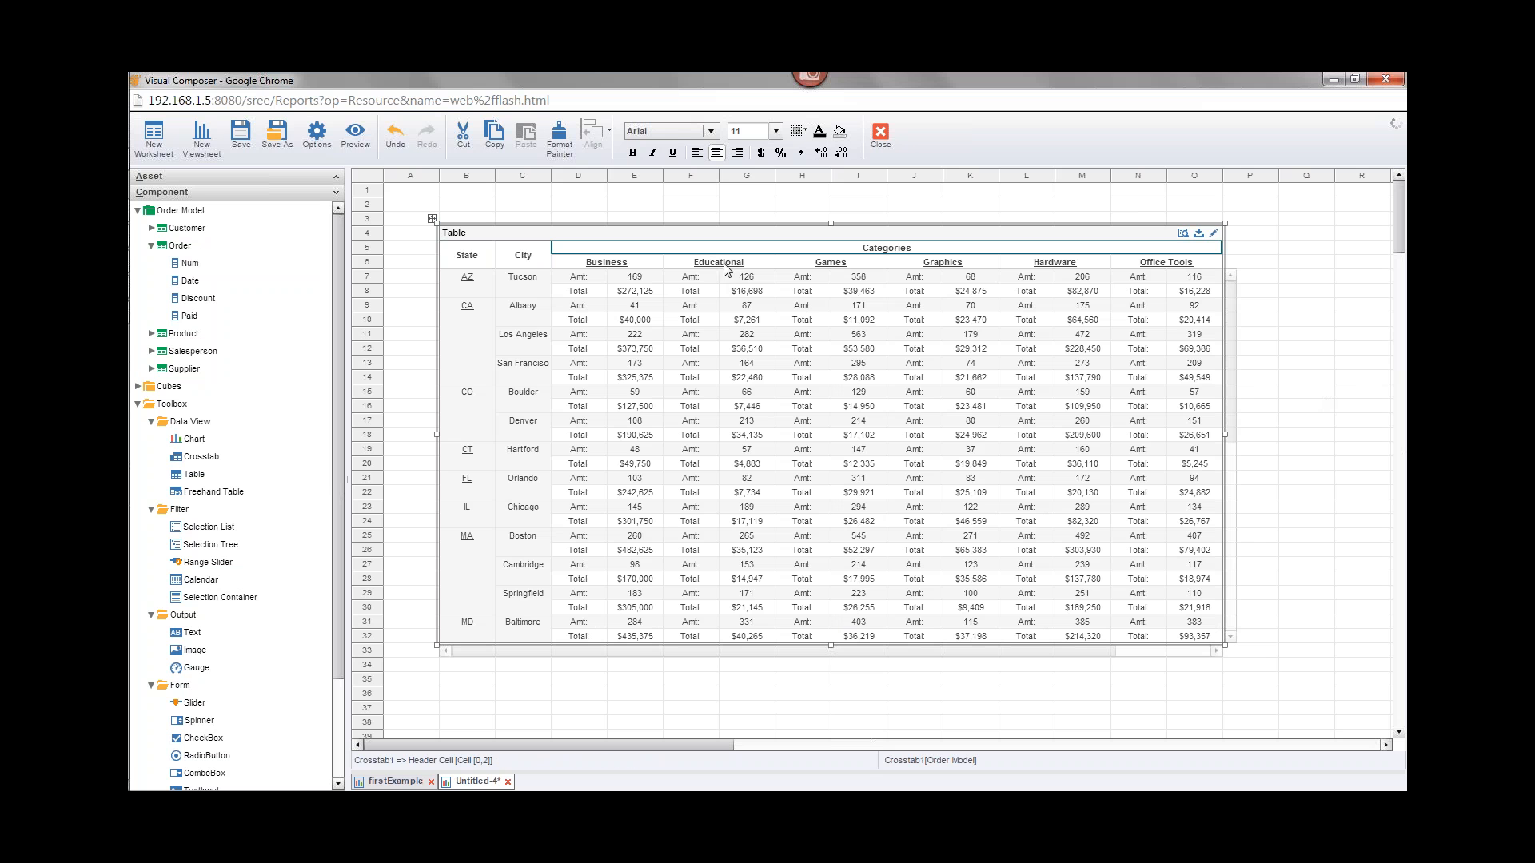
{"action": "left_click", "coordinate": [482, 266], "text": "shift"}
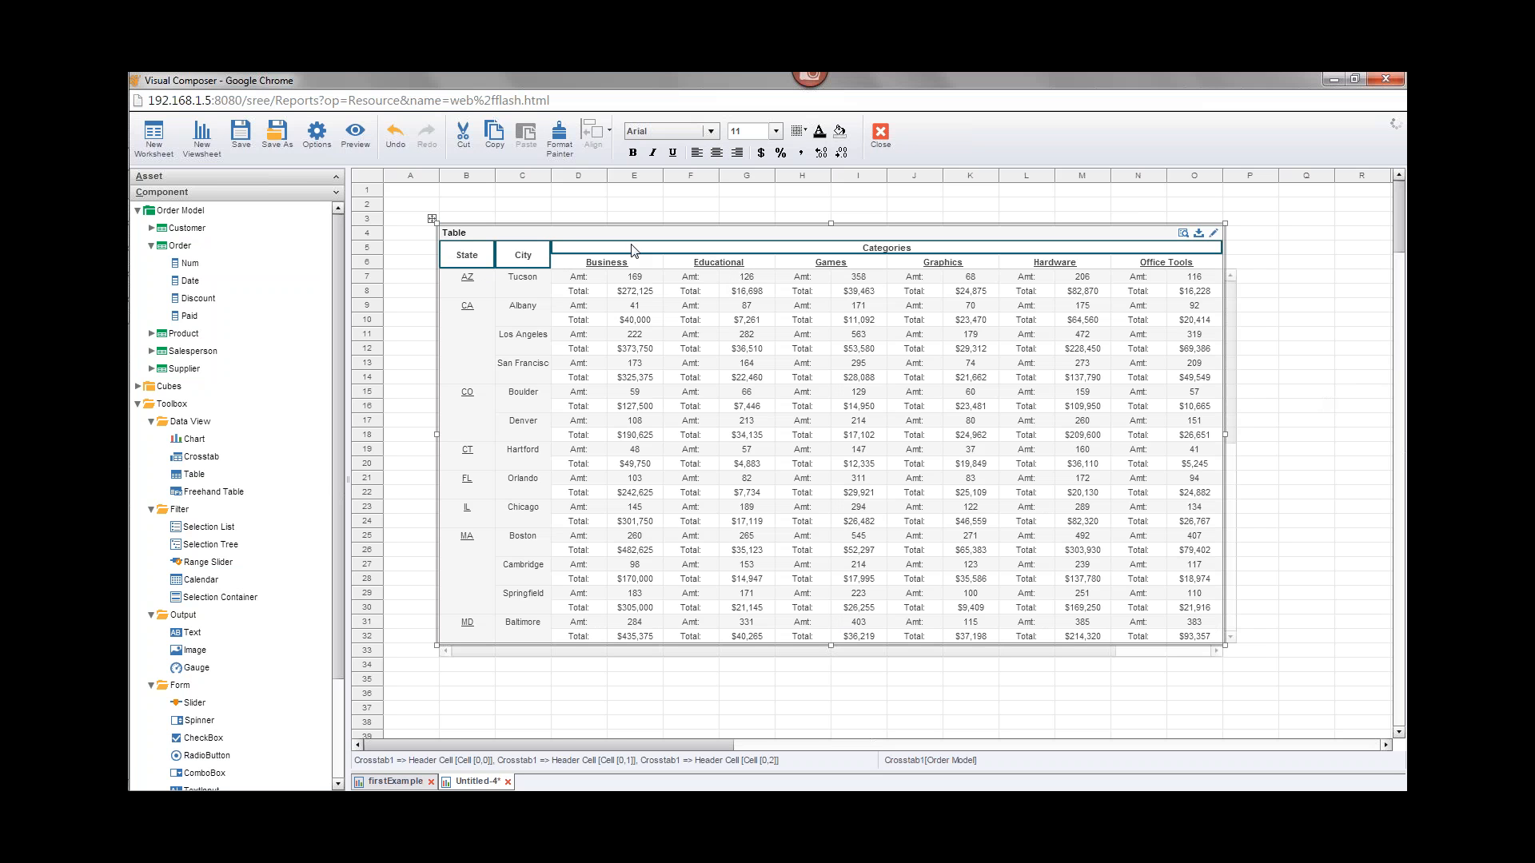
{"action": "left_click", "coordinate": [843, 133]}
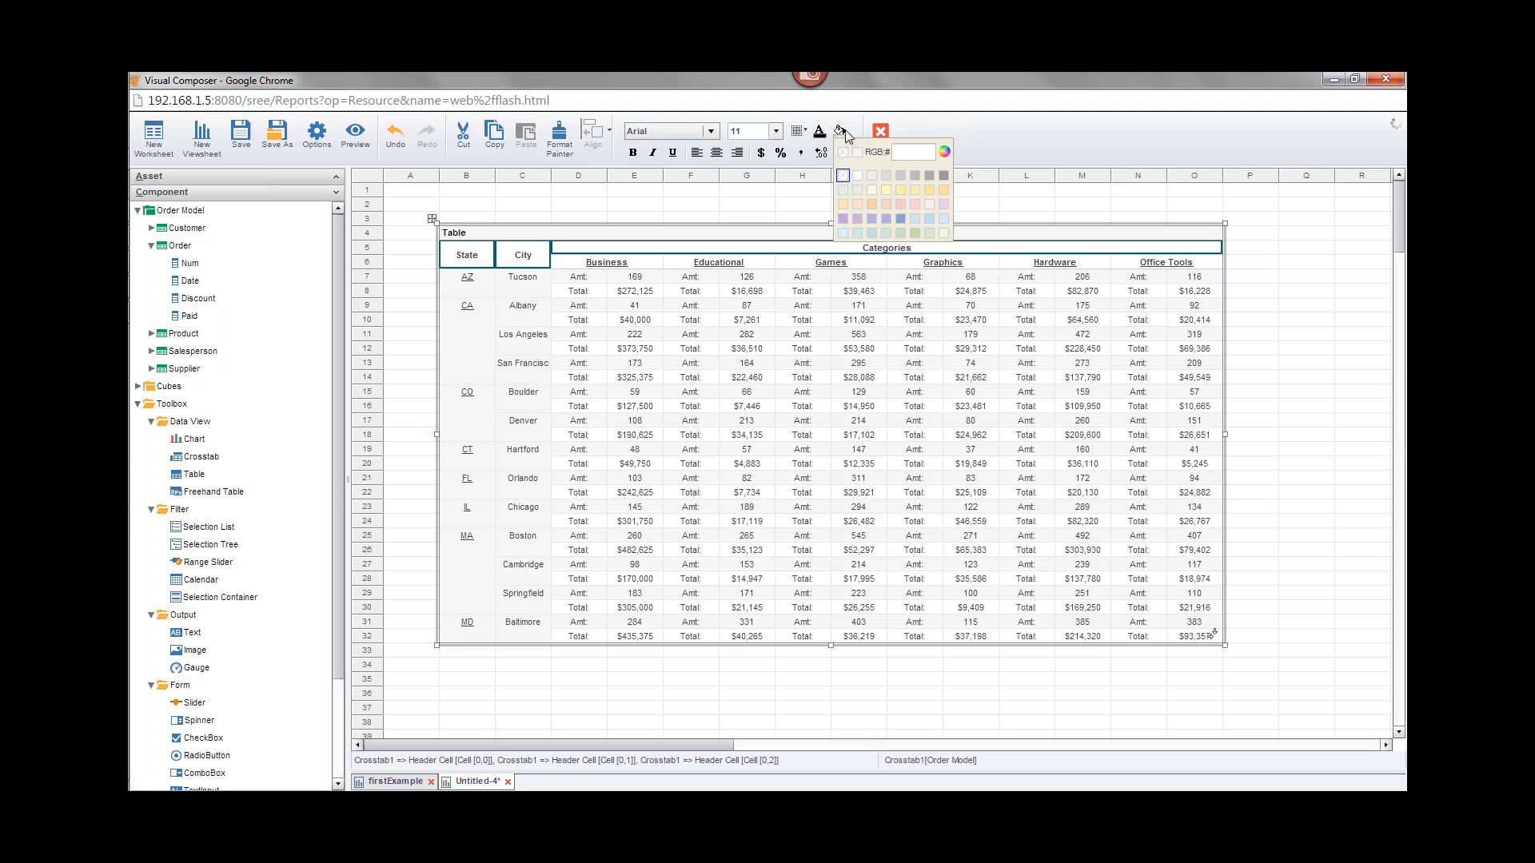
{"action": "left_click", "coordinate": [858, 234]}
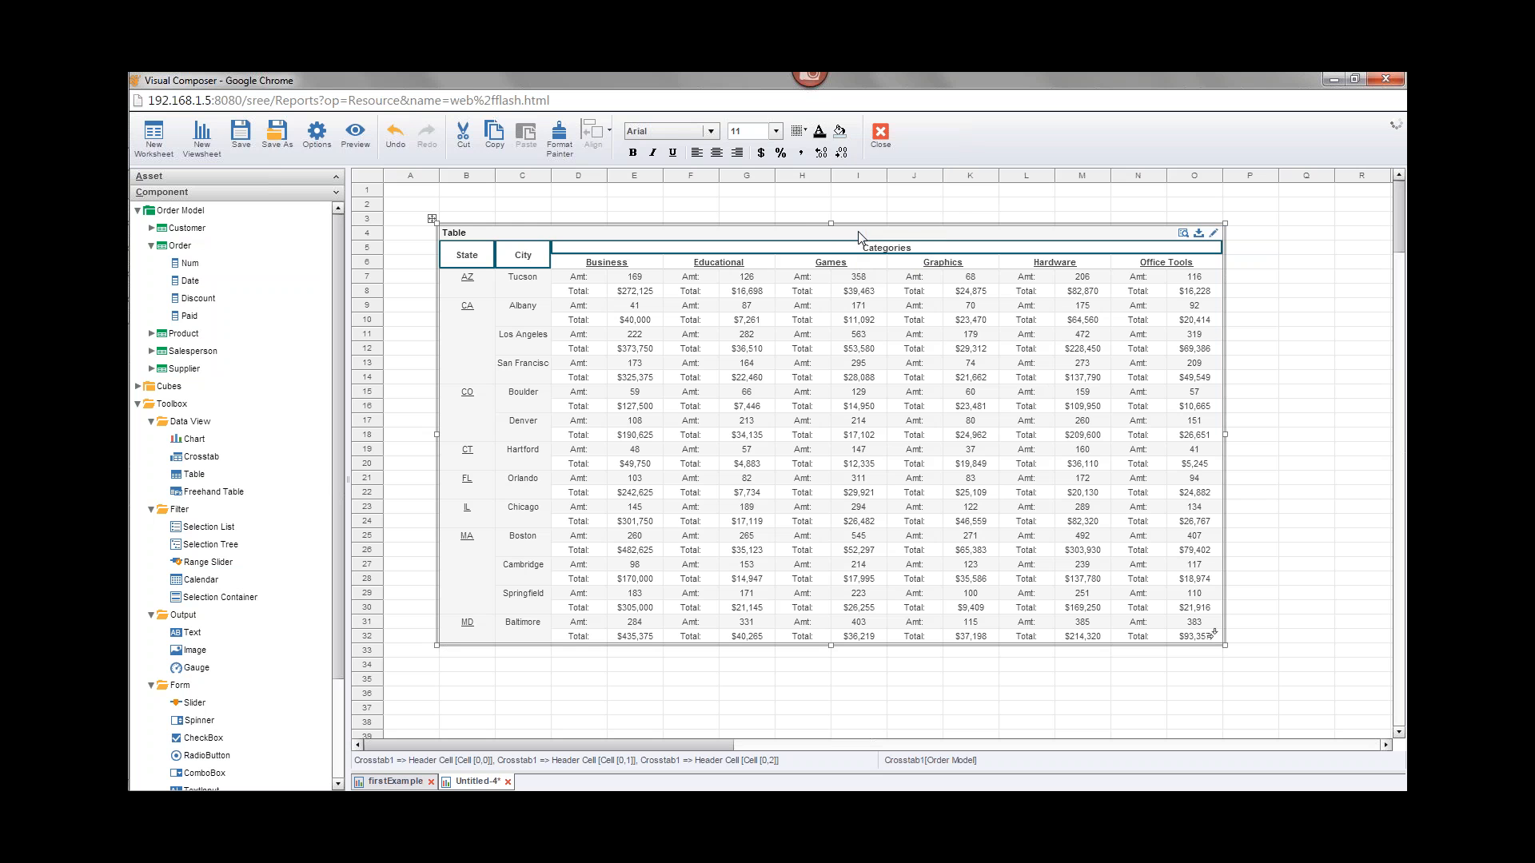
Fill the category name header cells, from Business through Office Tools, with a pale green background.
{"action": "left_click", "coordinate": [646, 265]}
{"action": "left_click", "coordinate": [1121, 263], "text": "shift"}
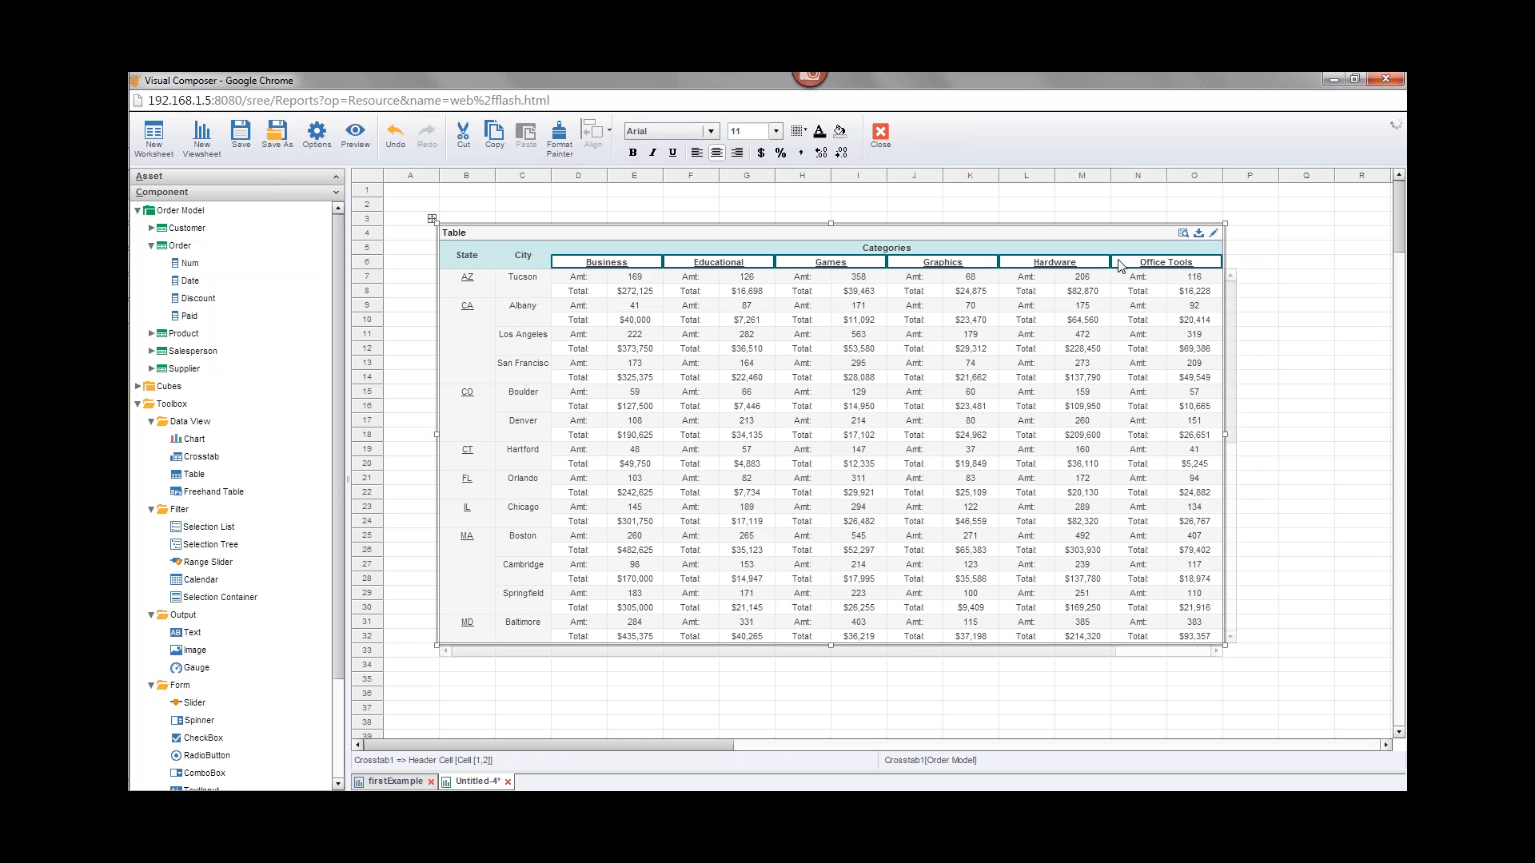
{"action": "left_click", "coordinate": [840, 135]}
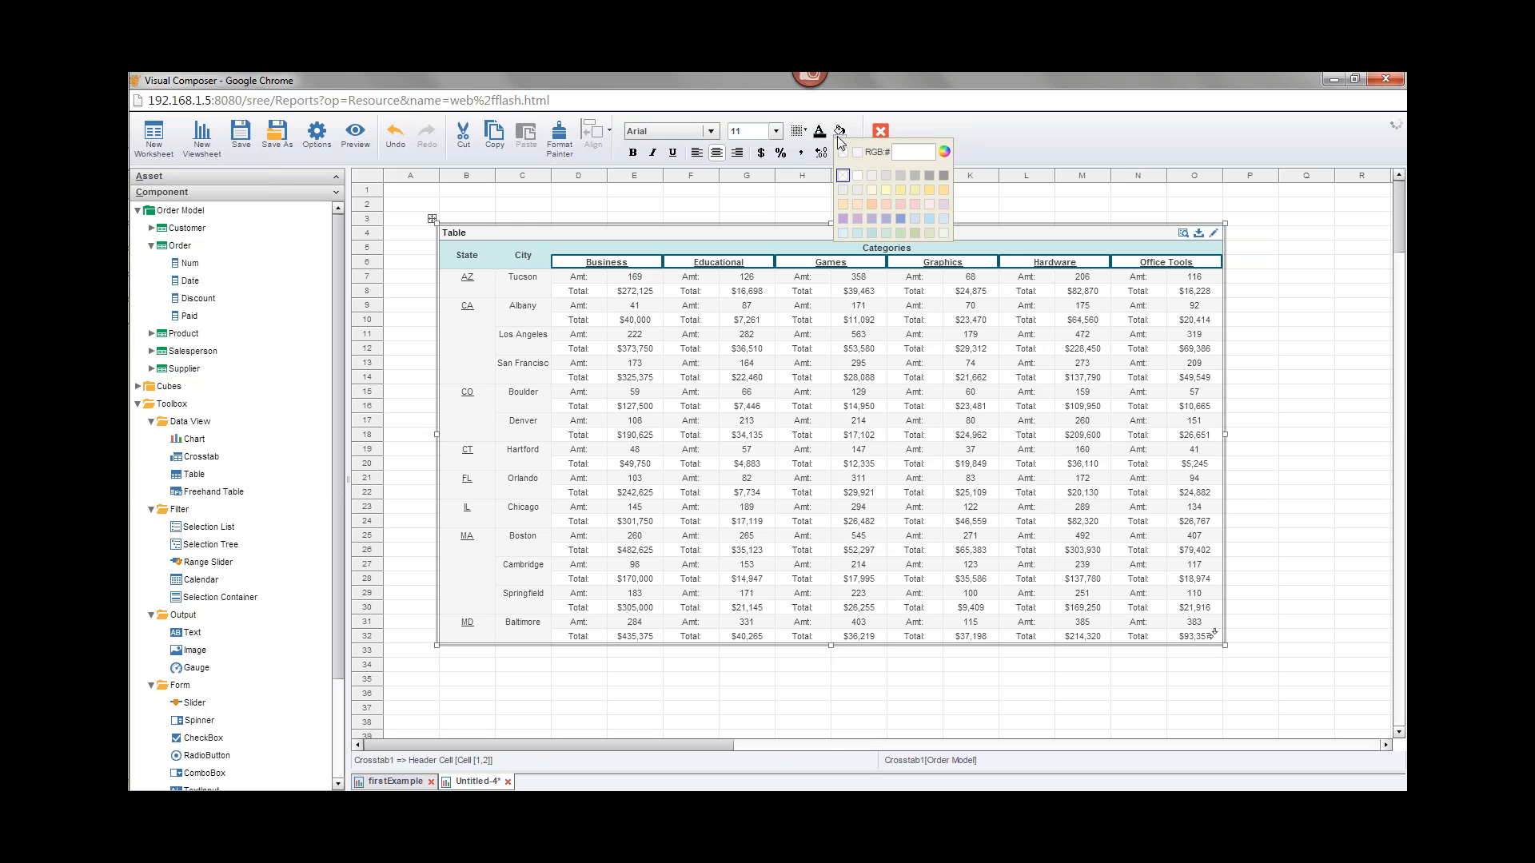
{"action": "left_click", "coordinate": [930, 232]}
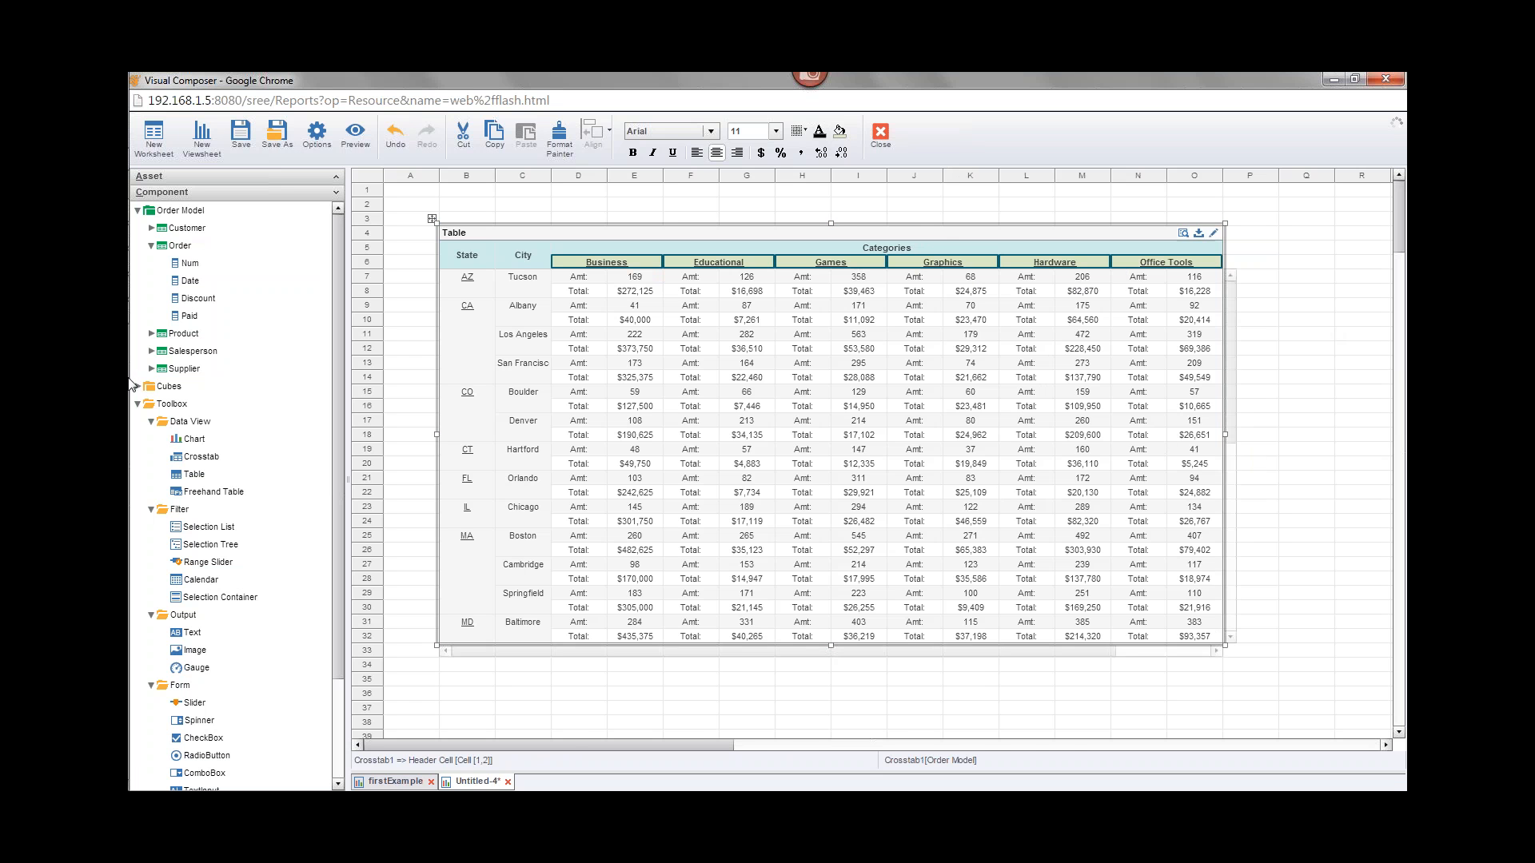
Review the sample sales breakdown table in the InetSoft Training Webinar PDF and return to Visual Composer.
{"action": "mouse_move", "coordinate": [133, 345]}
{"action": "left_click", "coordinate": [145, 288]}
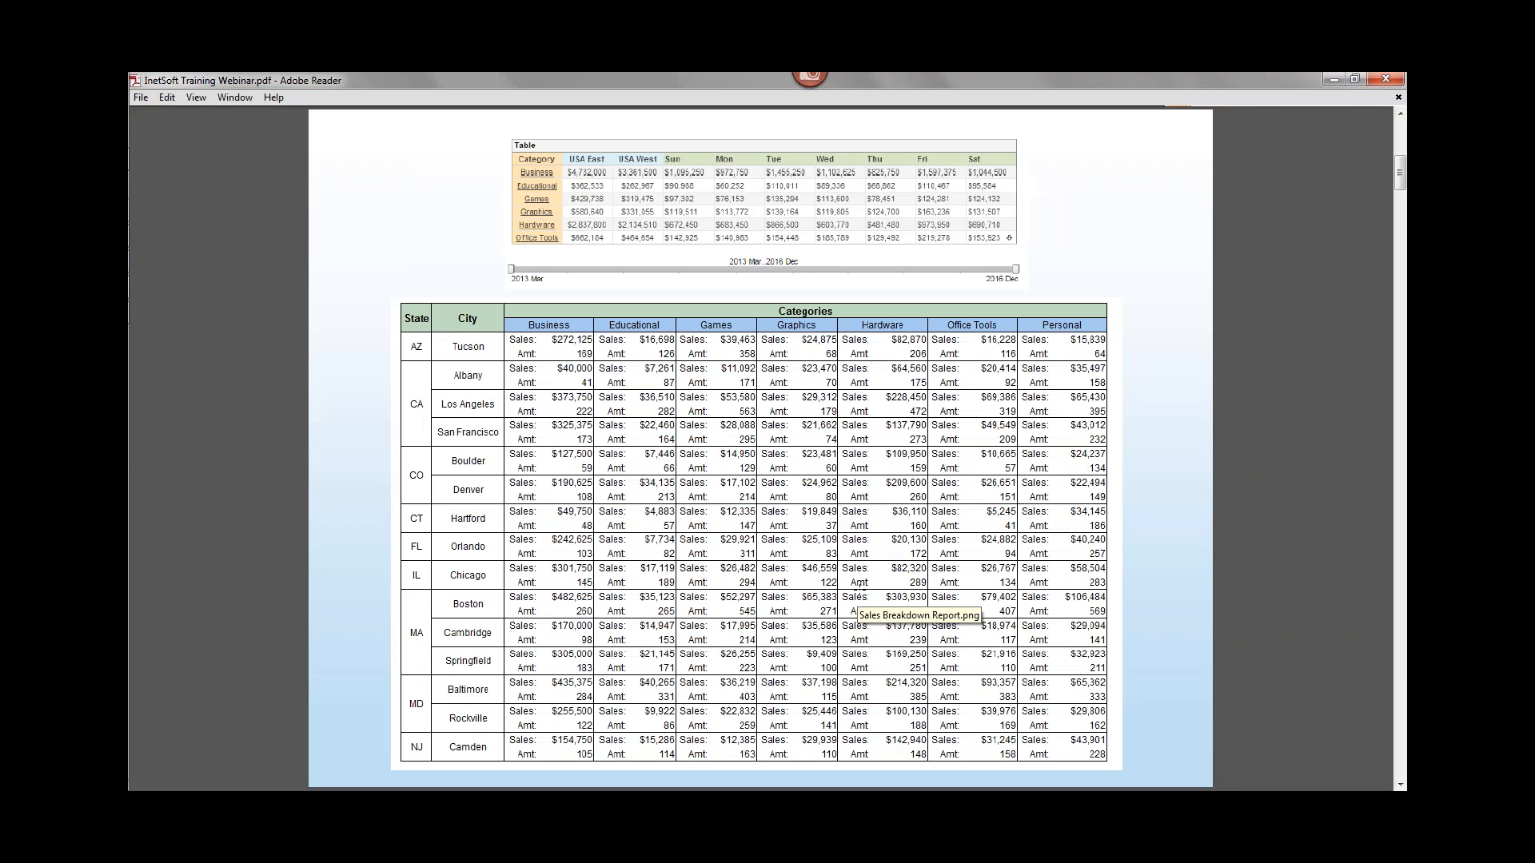
{"action": "left_click", "coordinate": [1330, 80]}
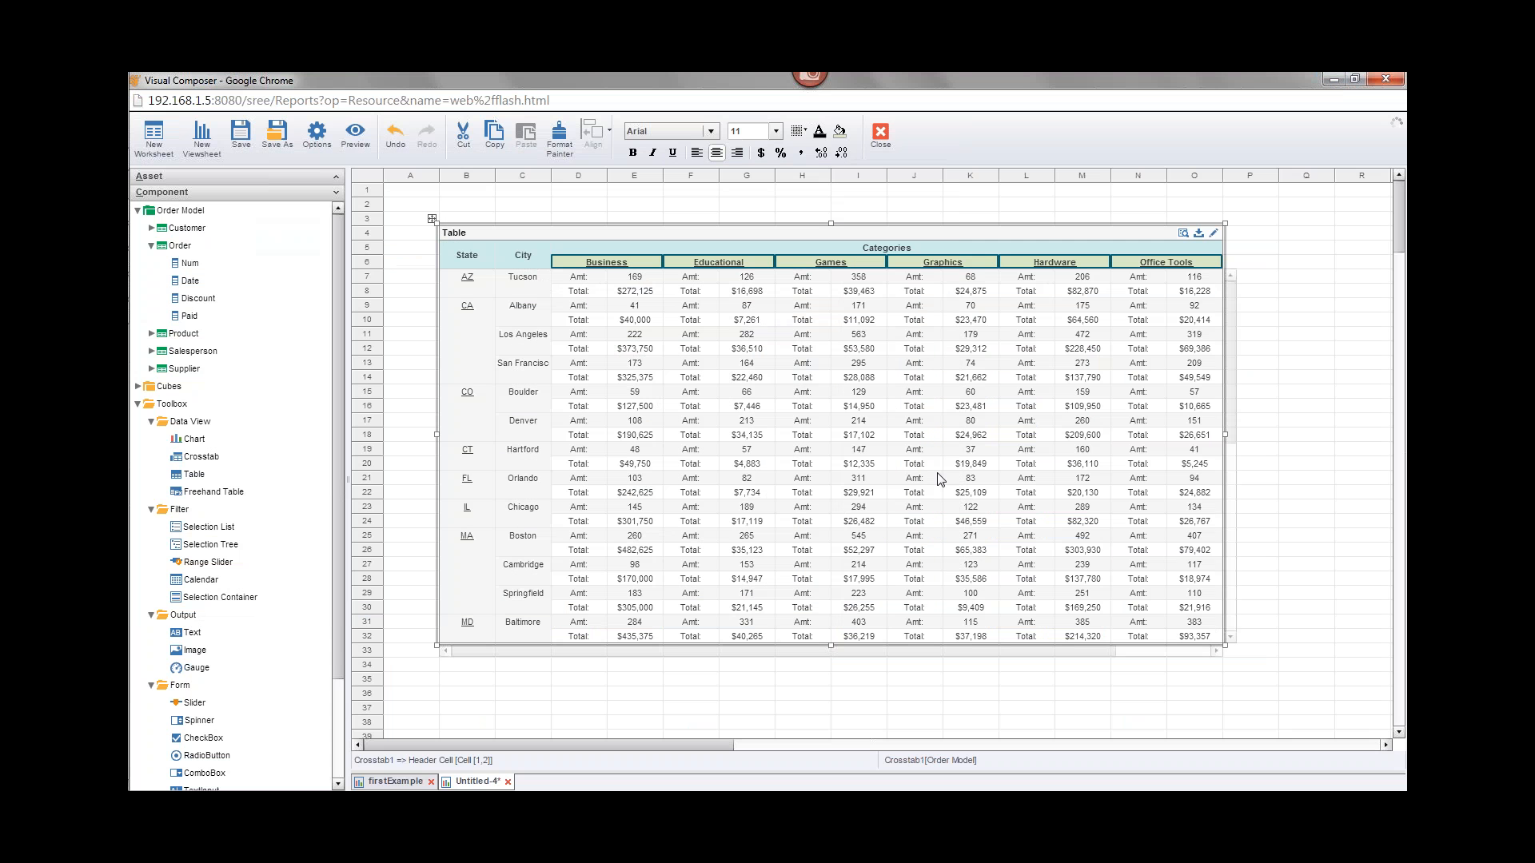
Add a left border to the "Amt:" and "Total:" label cells of the table.
{"action": "left_click", "coordinate": [693, 280]}
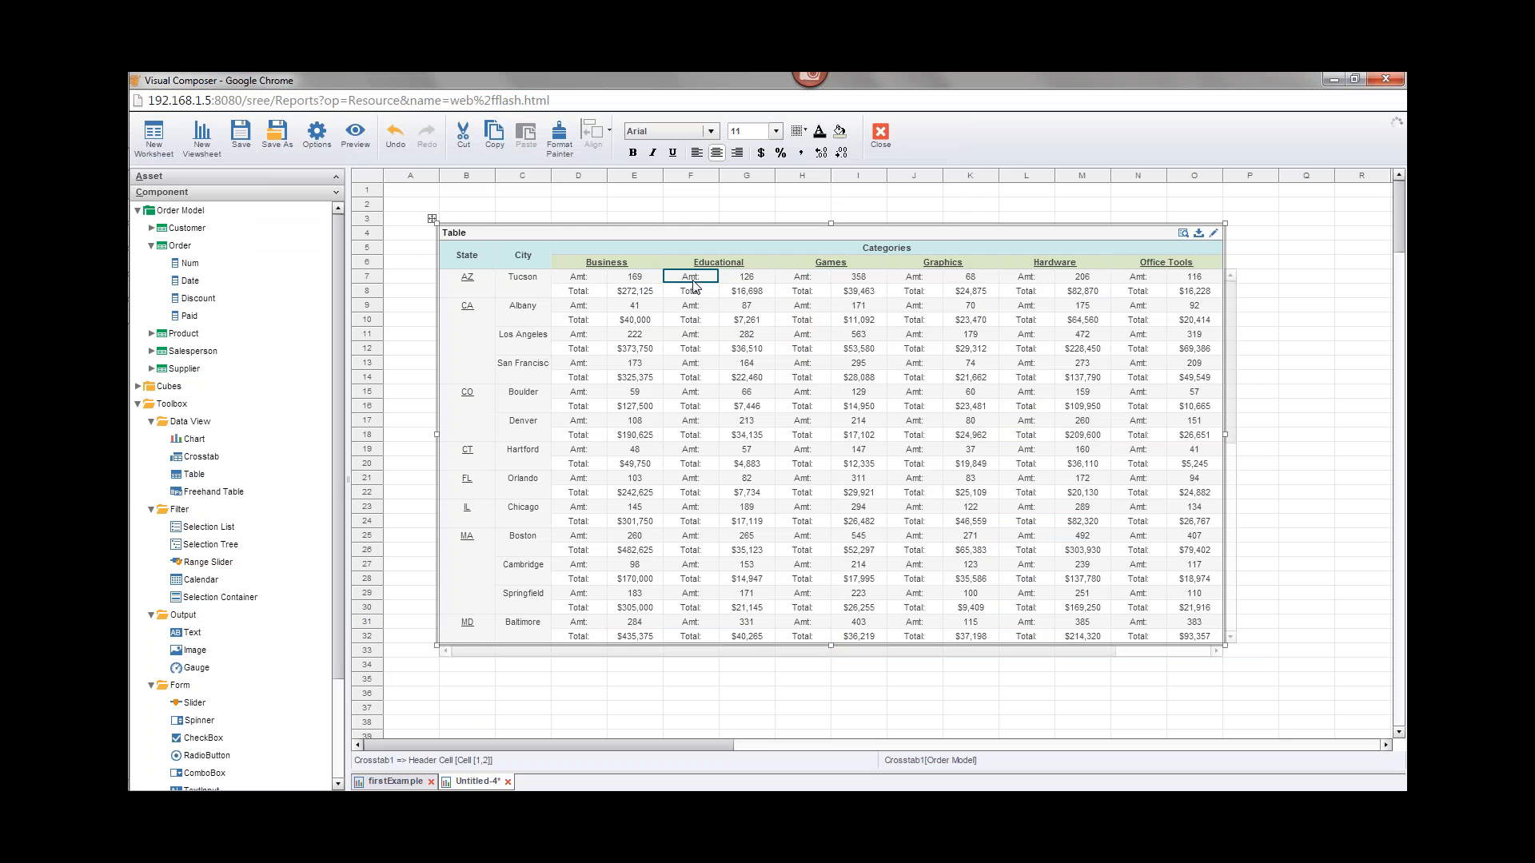
{"action": "left_click", "coordinate": [805, 135]}
{"action": "left_click", "coordinate": [822, 170]}
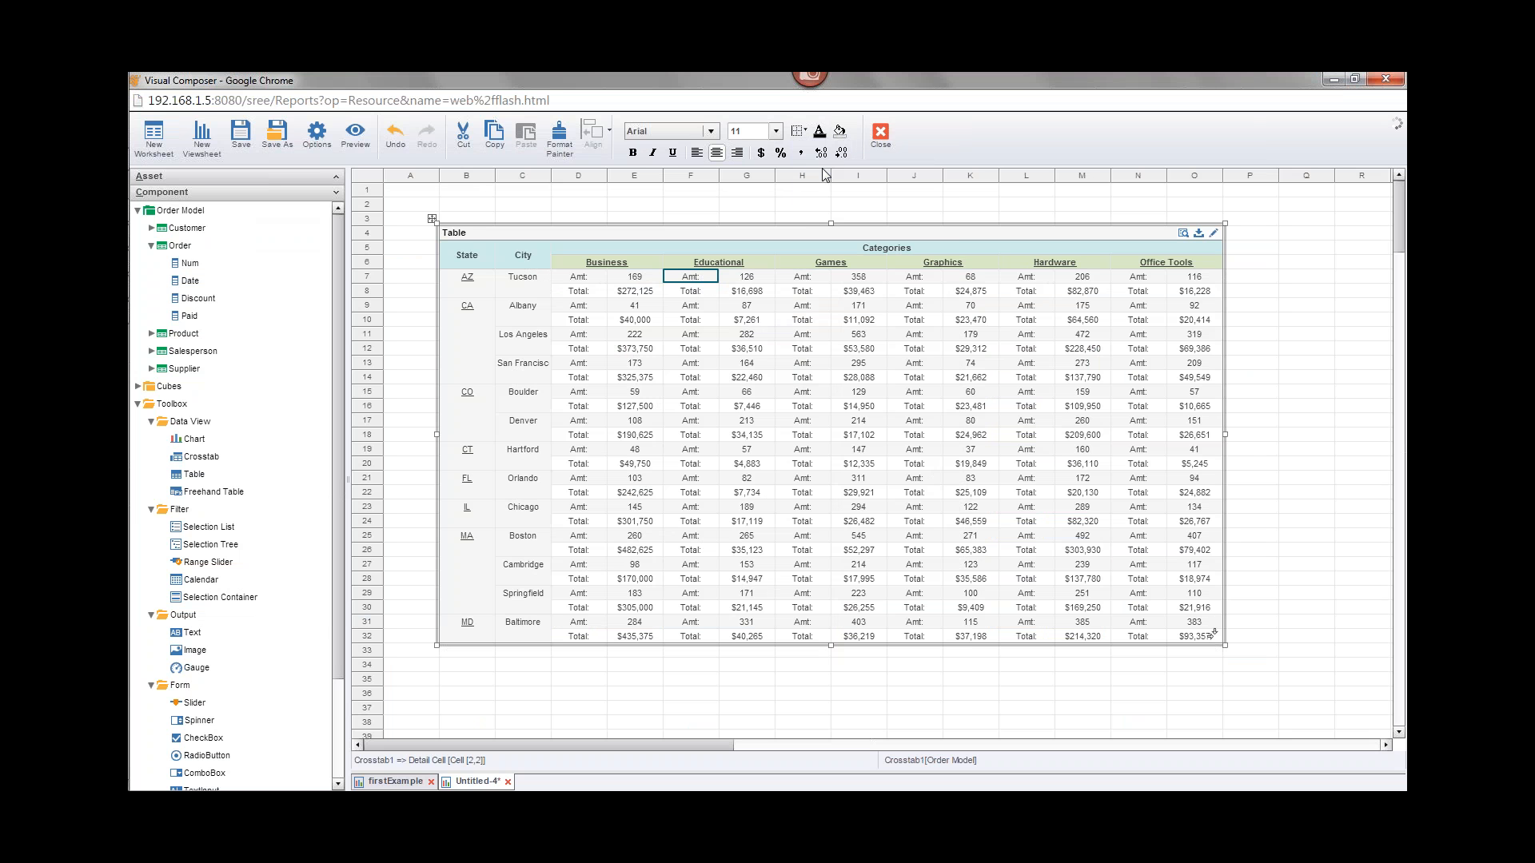
{"action": "left_click", "coordinate": [701, 290]}
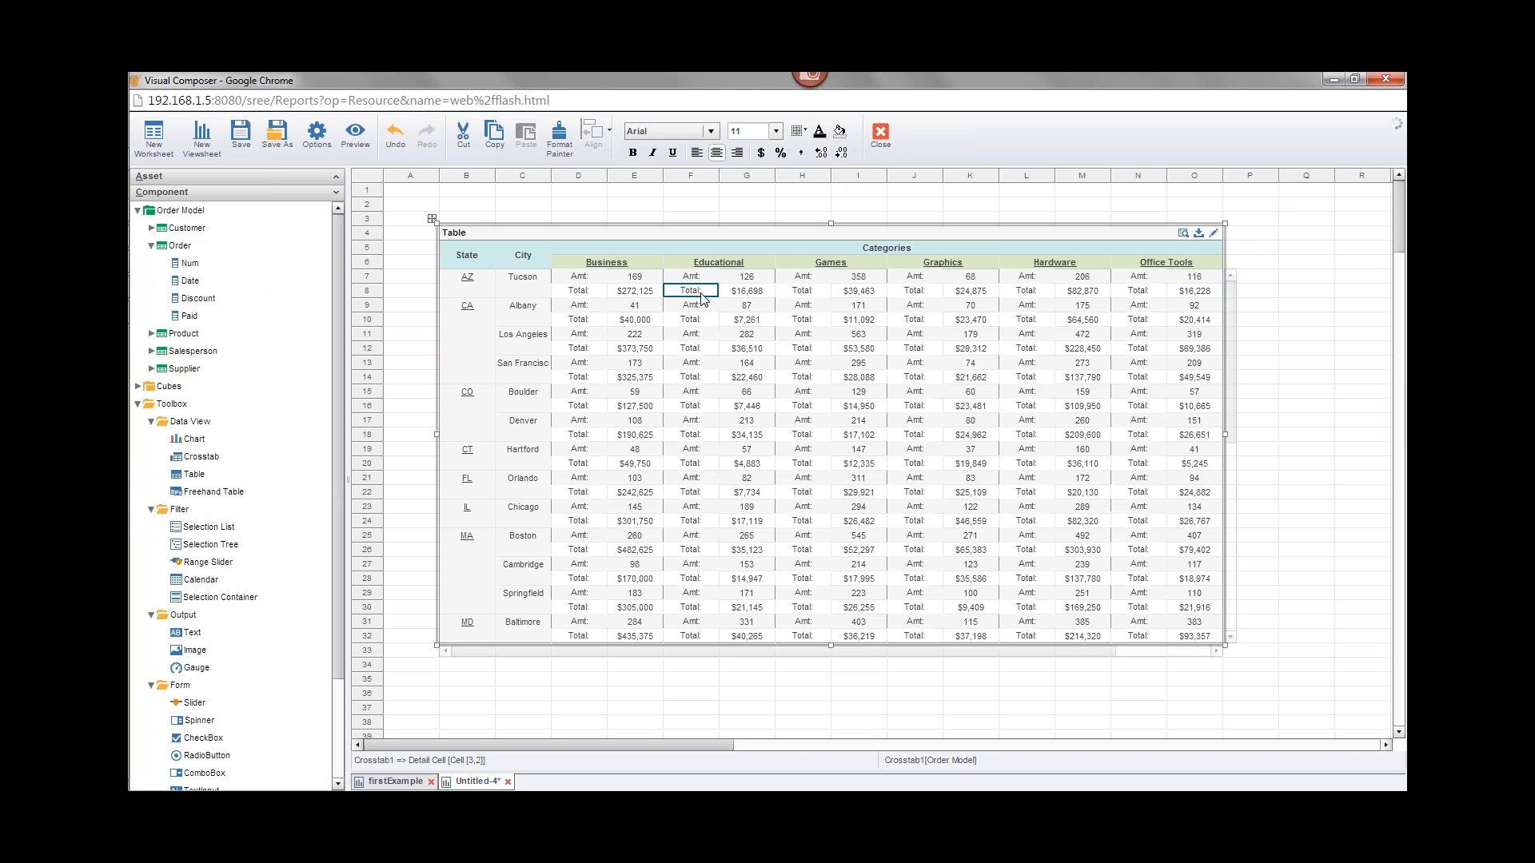
{"action": "left_click", "coordinate": [800, 130]}
{"action": "left_click", "coordinate": [823, 168]}
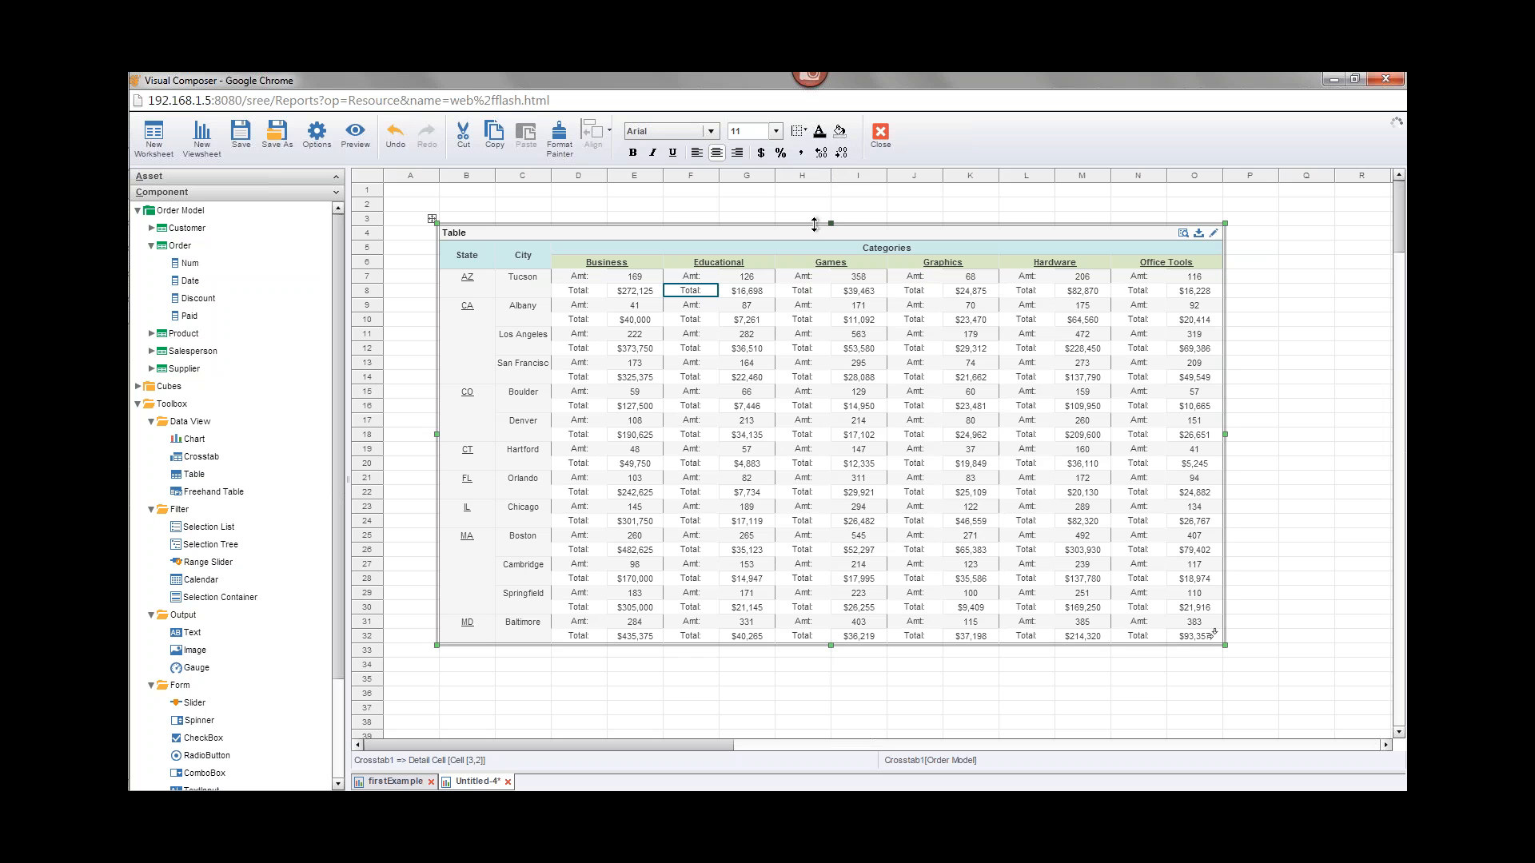
Try two other preset borders on the "Total:" label cells.
{"action": "left_click", "coordinate": [798, 132]}
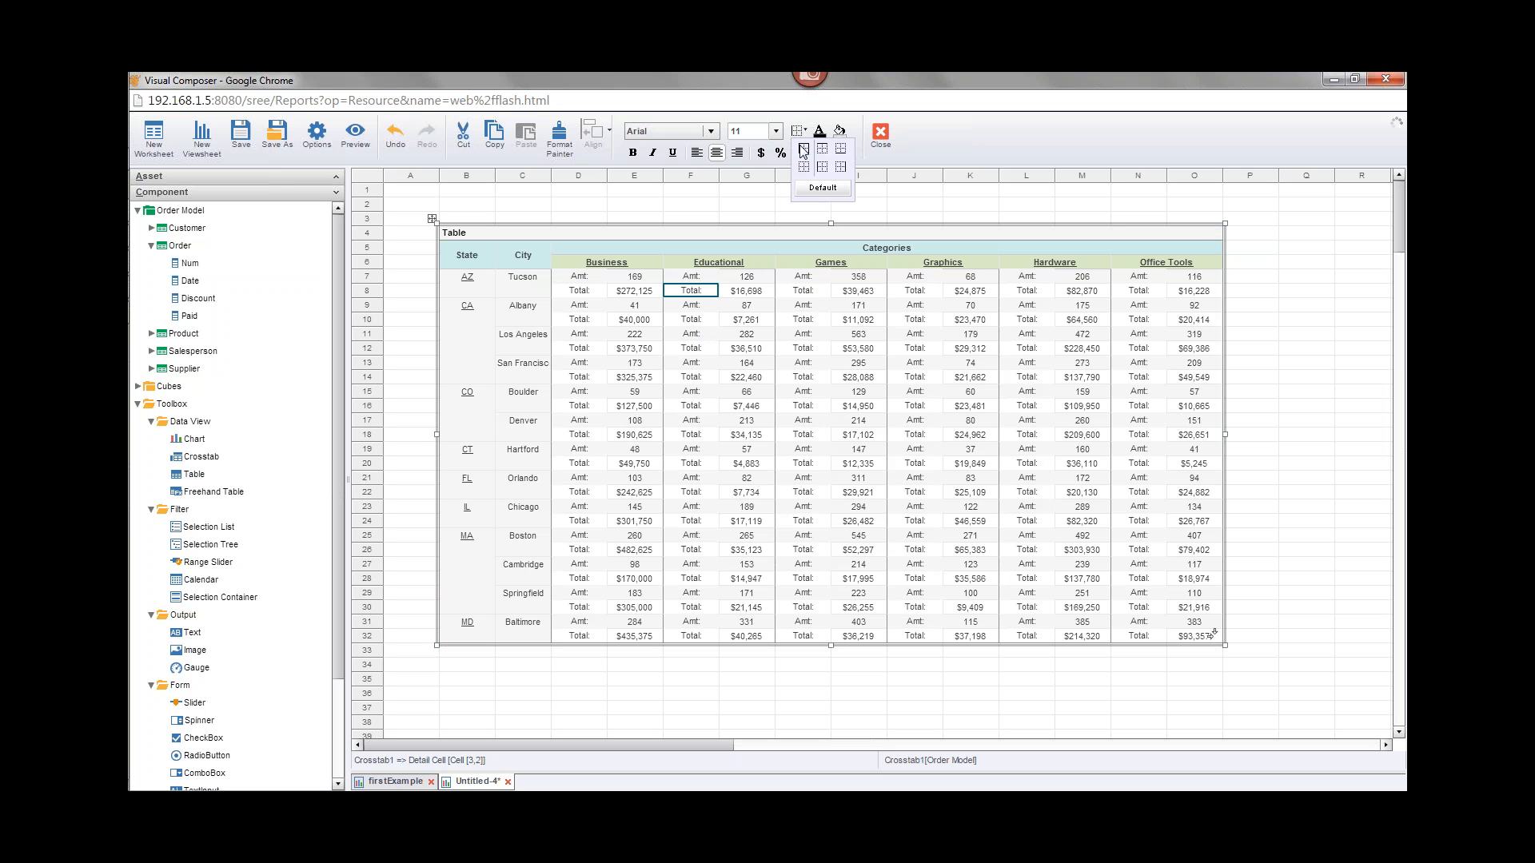
{"action": "left_click", "coordinate": [840, 166]}
{"action": "left_click", "coordinate": [716, 333]}
{"action": "left_click", "coordinate": [706, 293]}
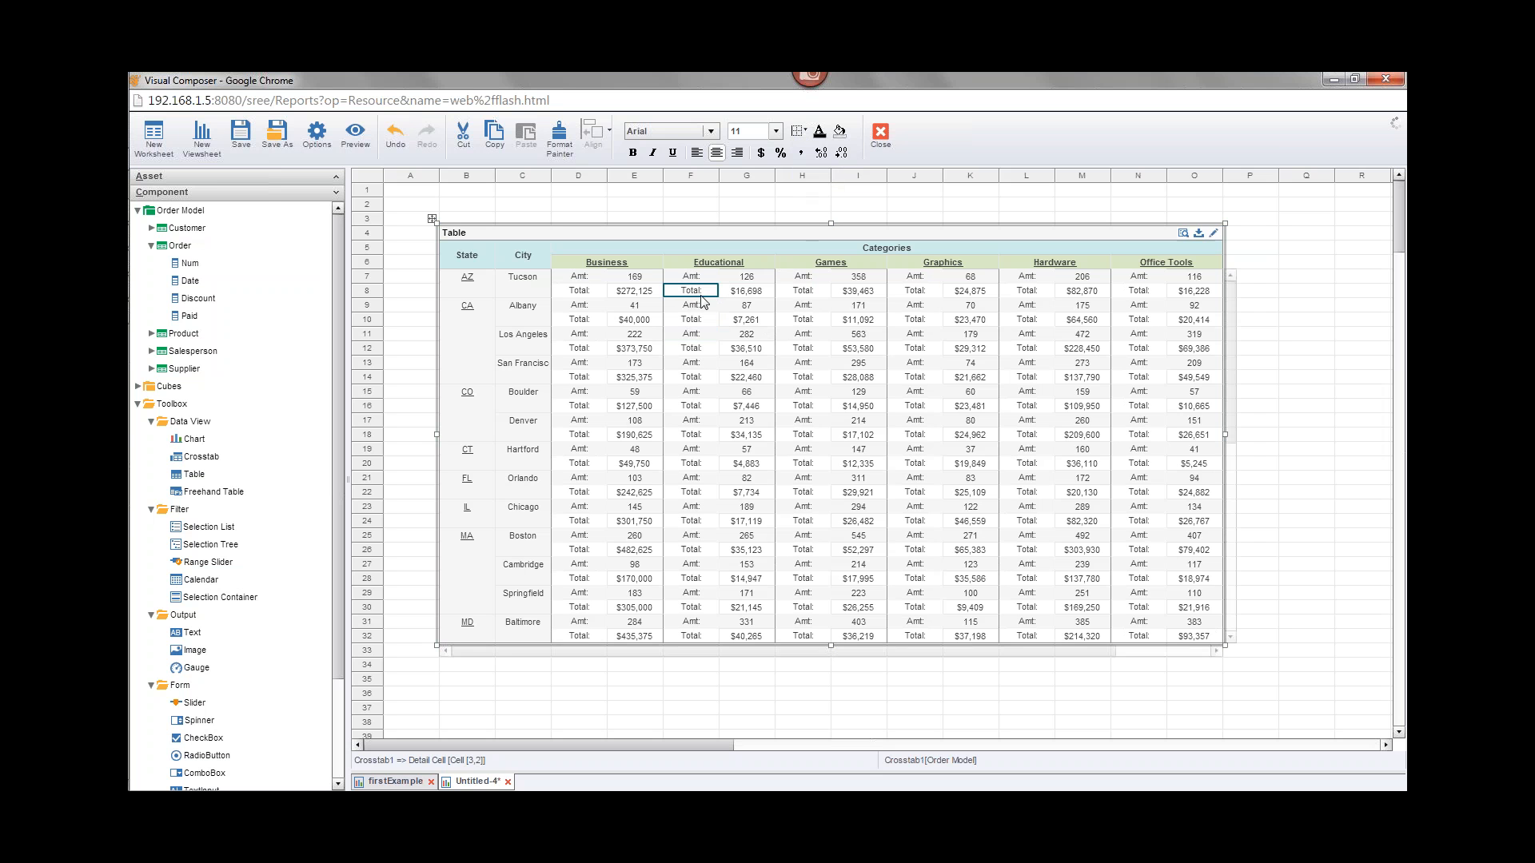
{"action": "left_click", "coordinate": [798, 133]}
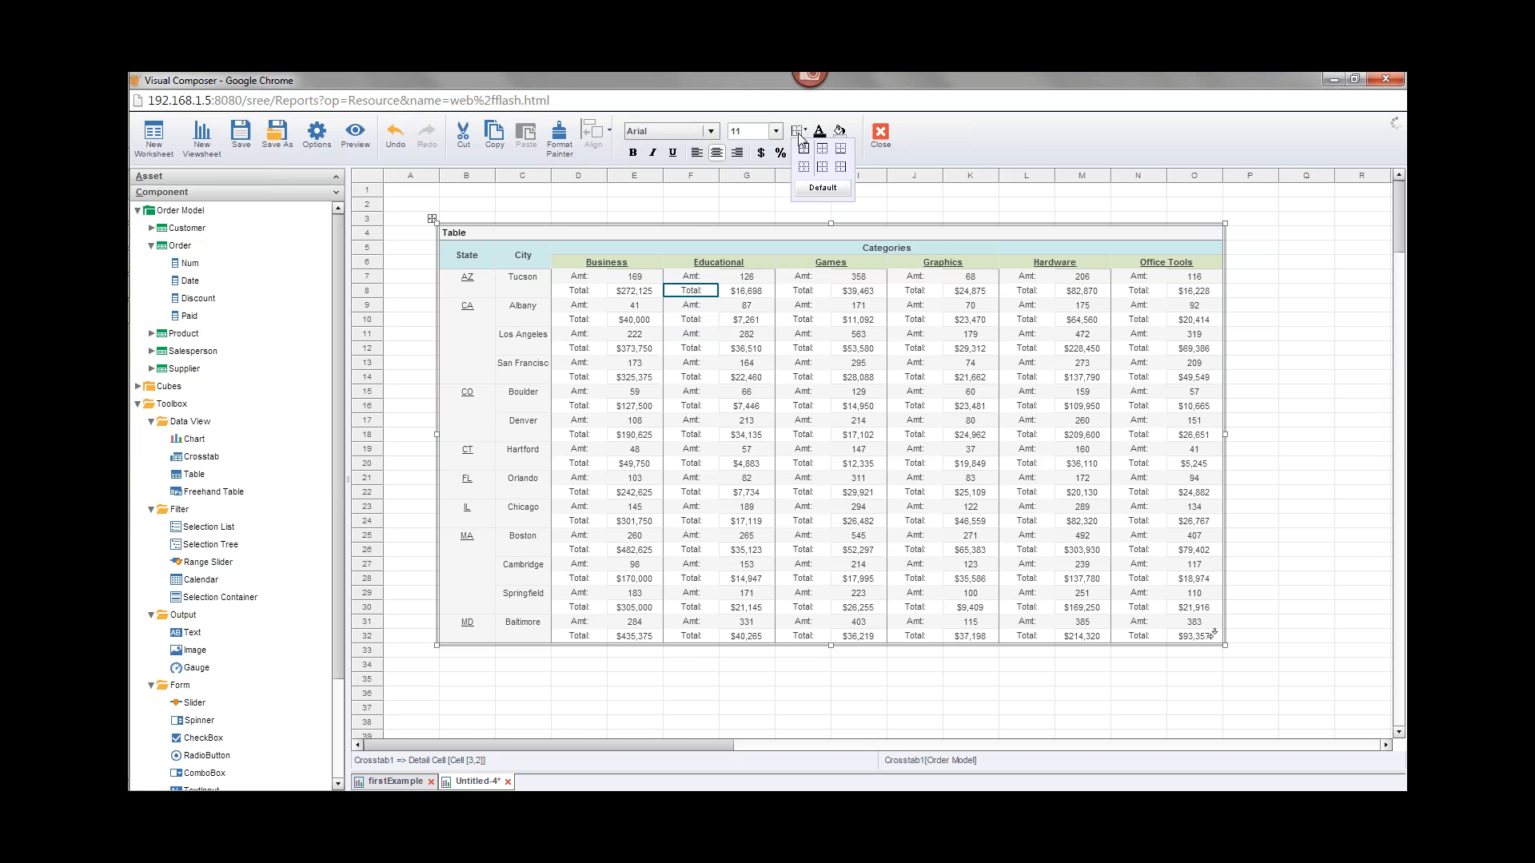
{"action": "left_click", "coordinate": [840, 151]}
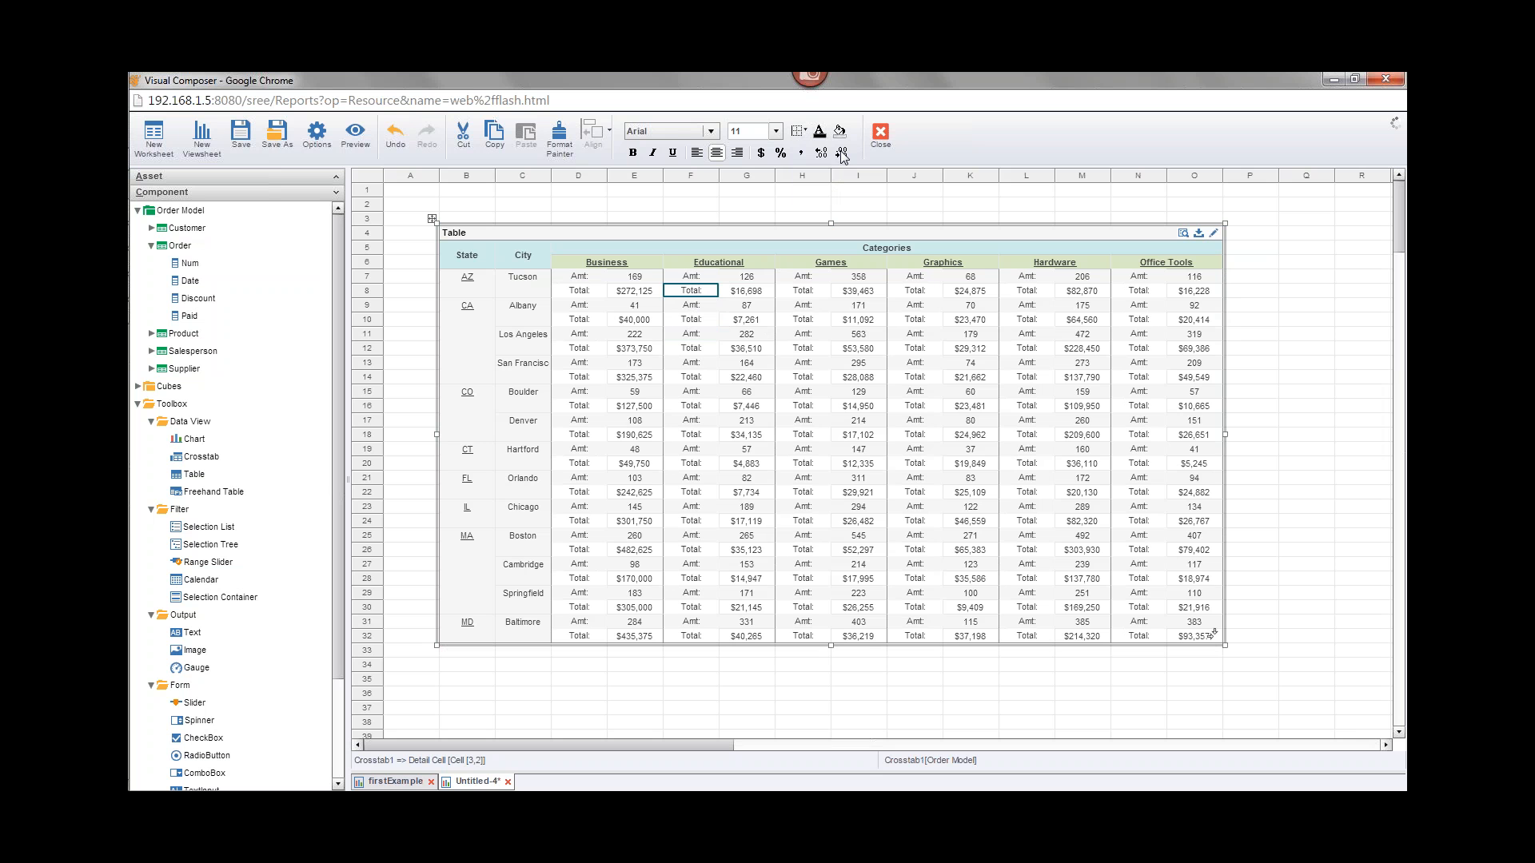
{"action": "left_click", "coordinate": [725, 347]}
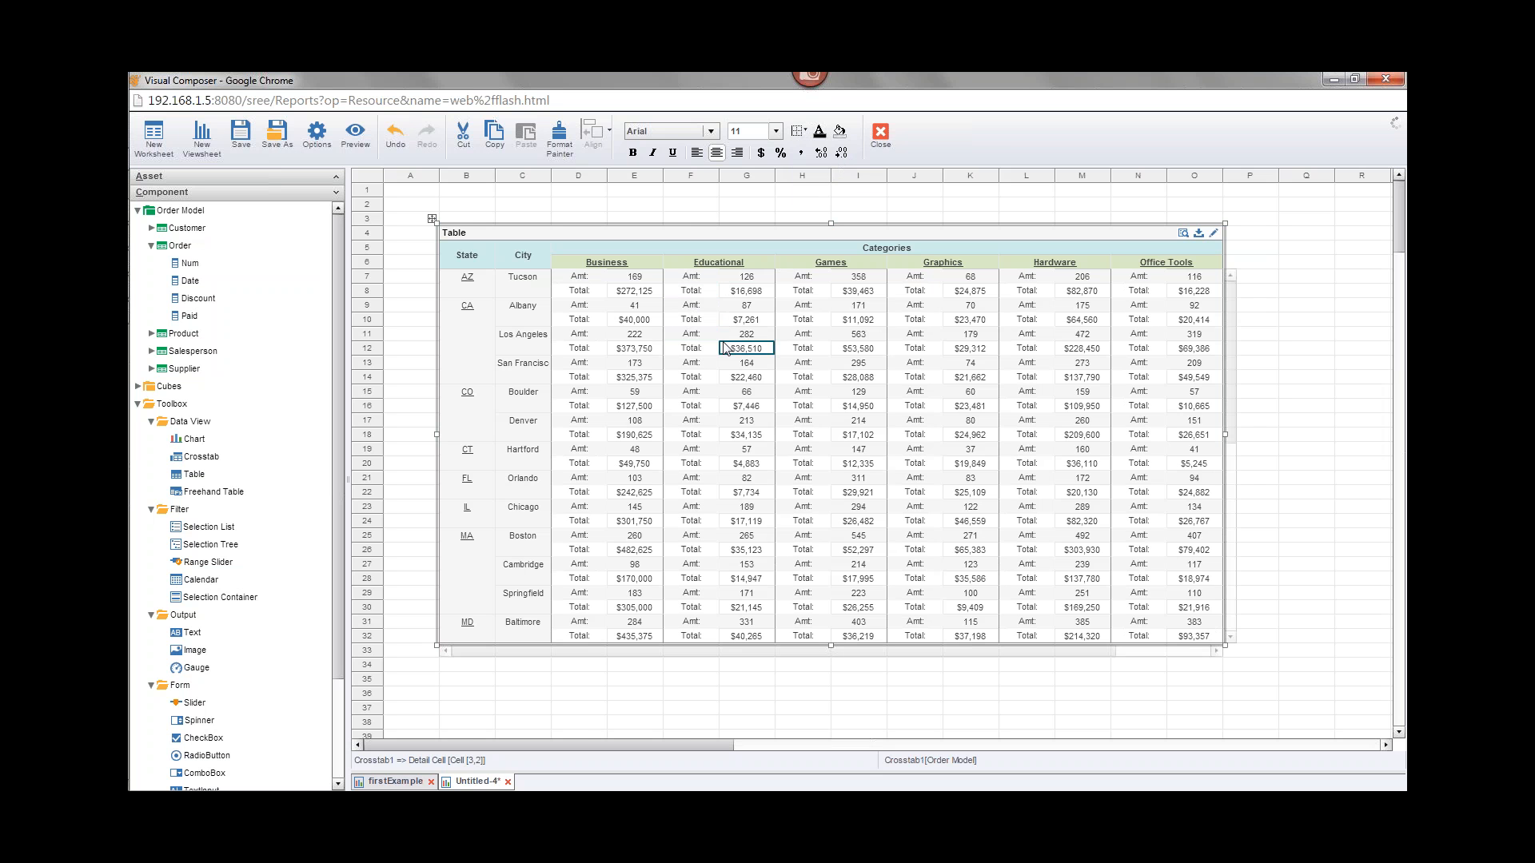
Try to add a thin bottom border to the "Amt:" label cells in their format settings.
{"action": "left_click", "coordinate": [695, 305]}
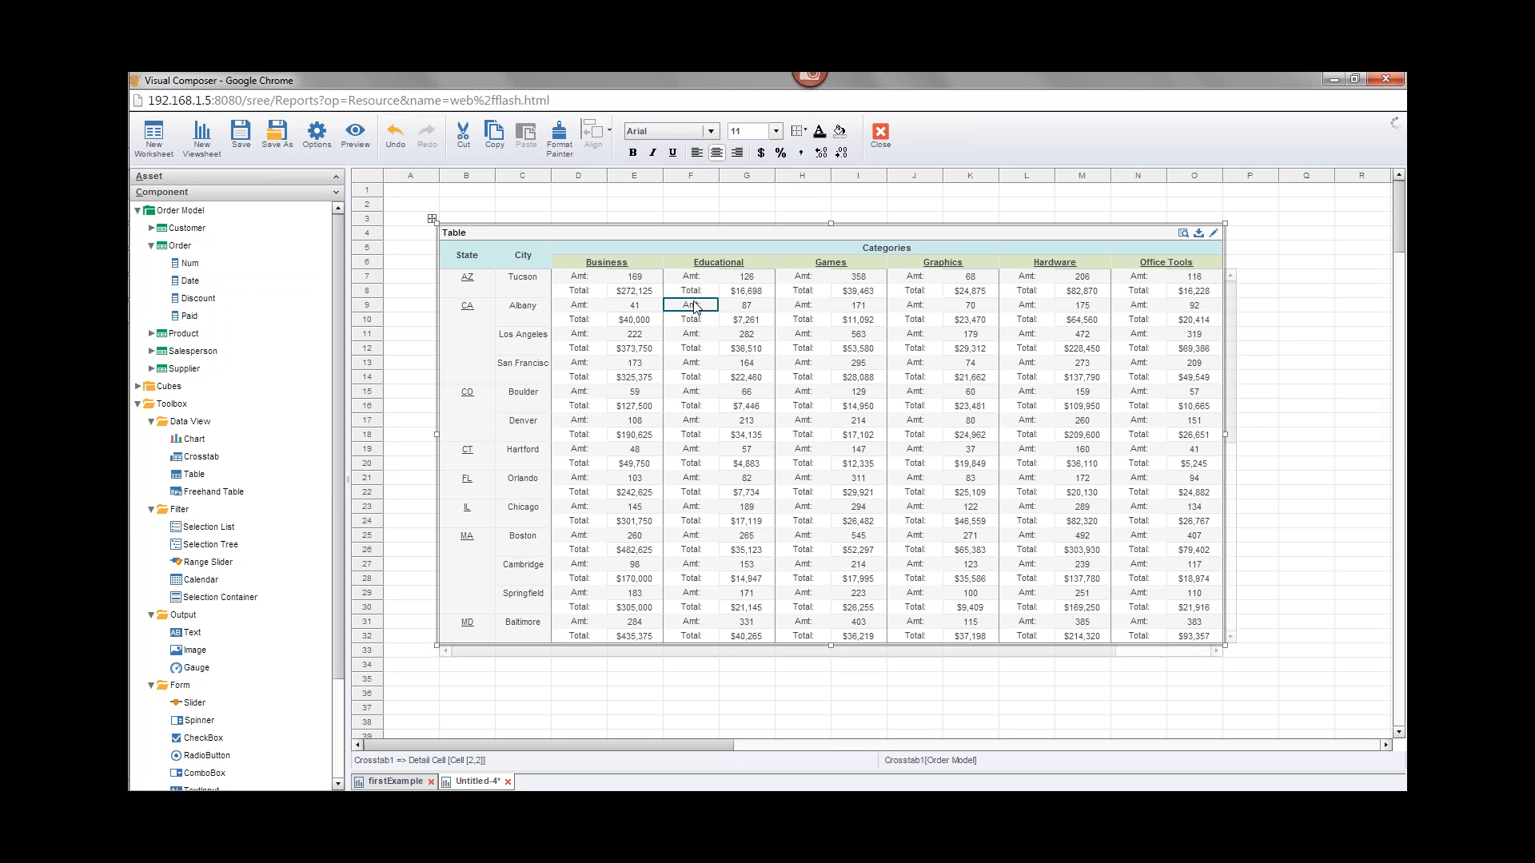
{"action": "left_click", "coordinate": [802, 133]}
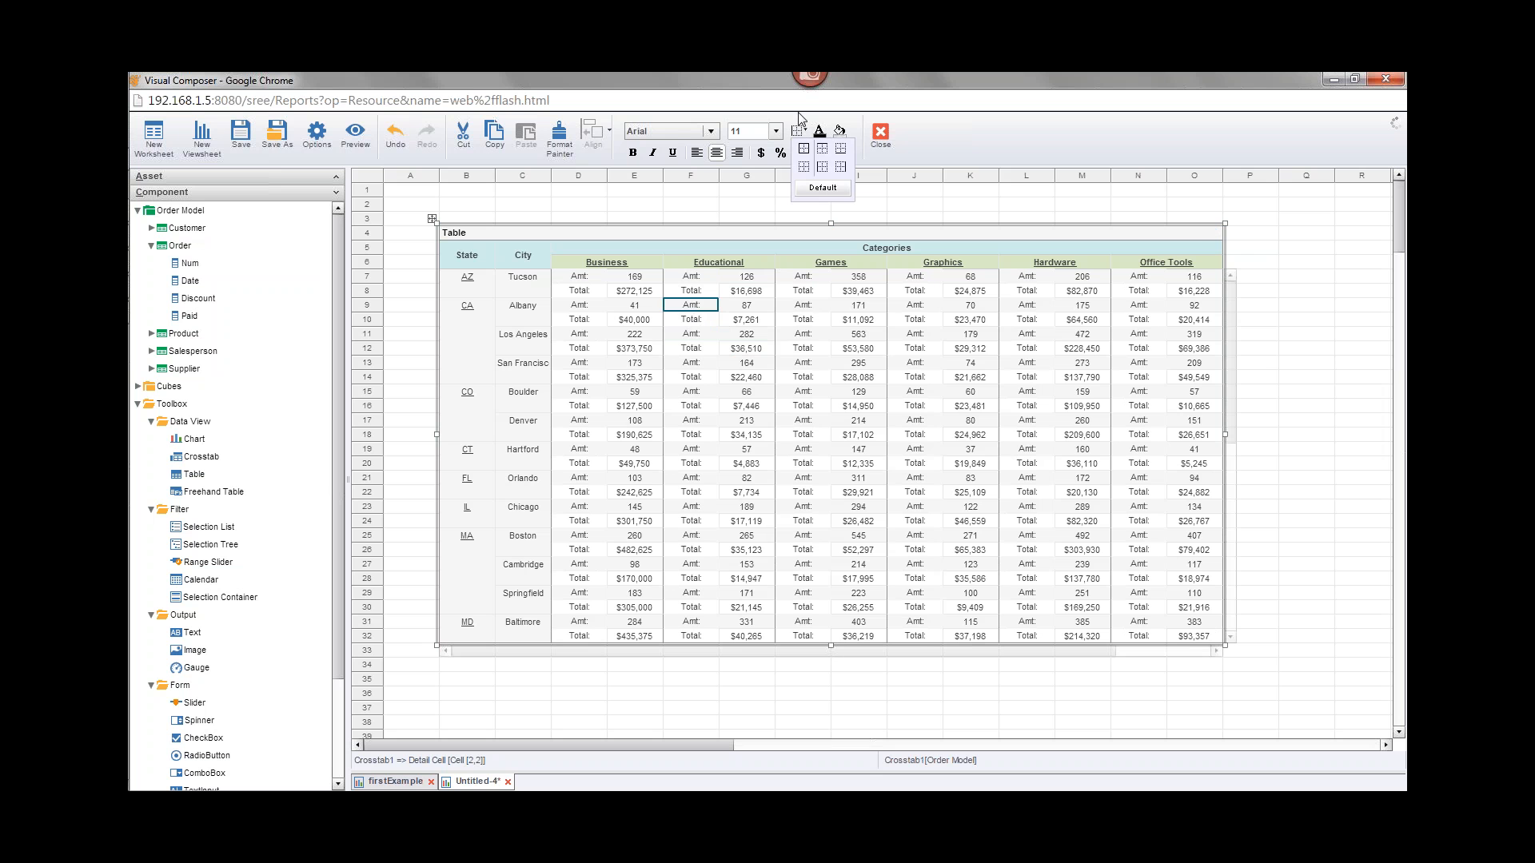
{"action": "left_click", "coordinate": [799, 109]}
{"action": "left_click", "coordinate": [685, 303]}
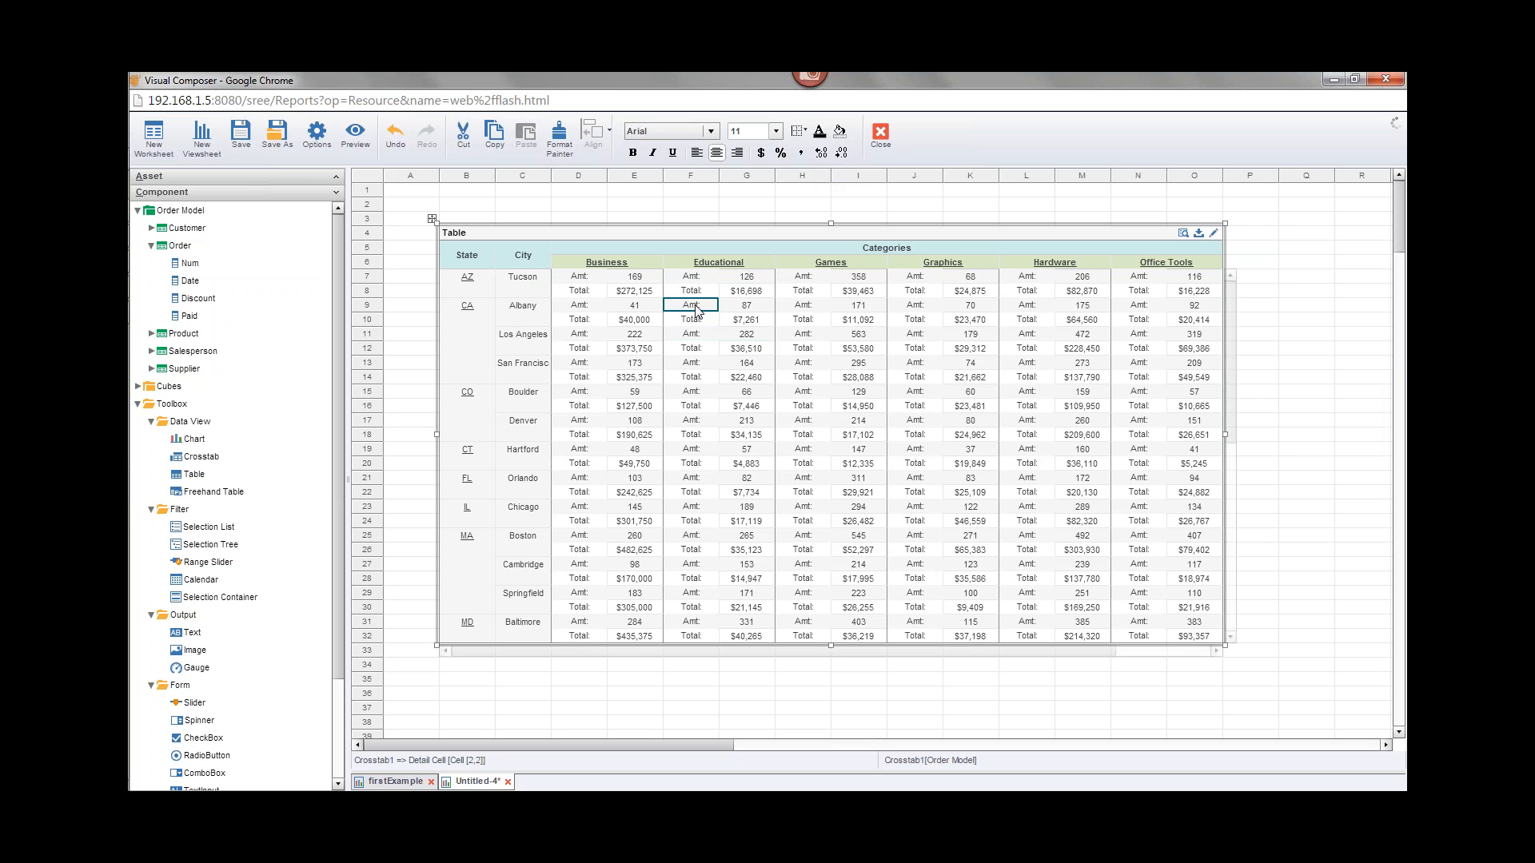
{"action": "right_click", "coordinate": [694, 308]}
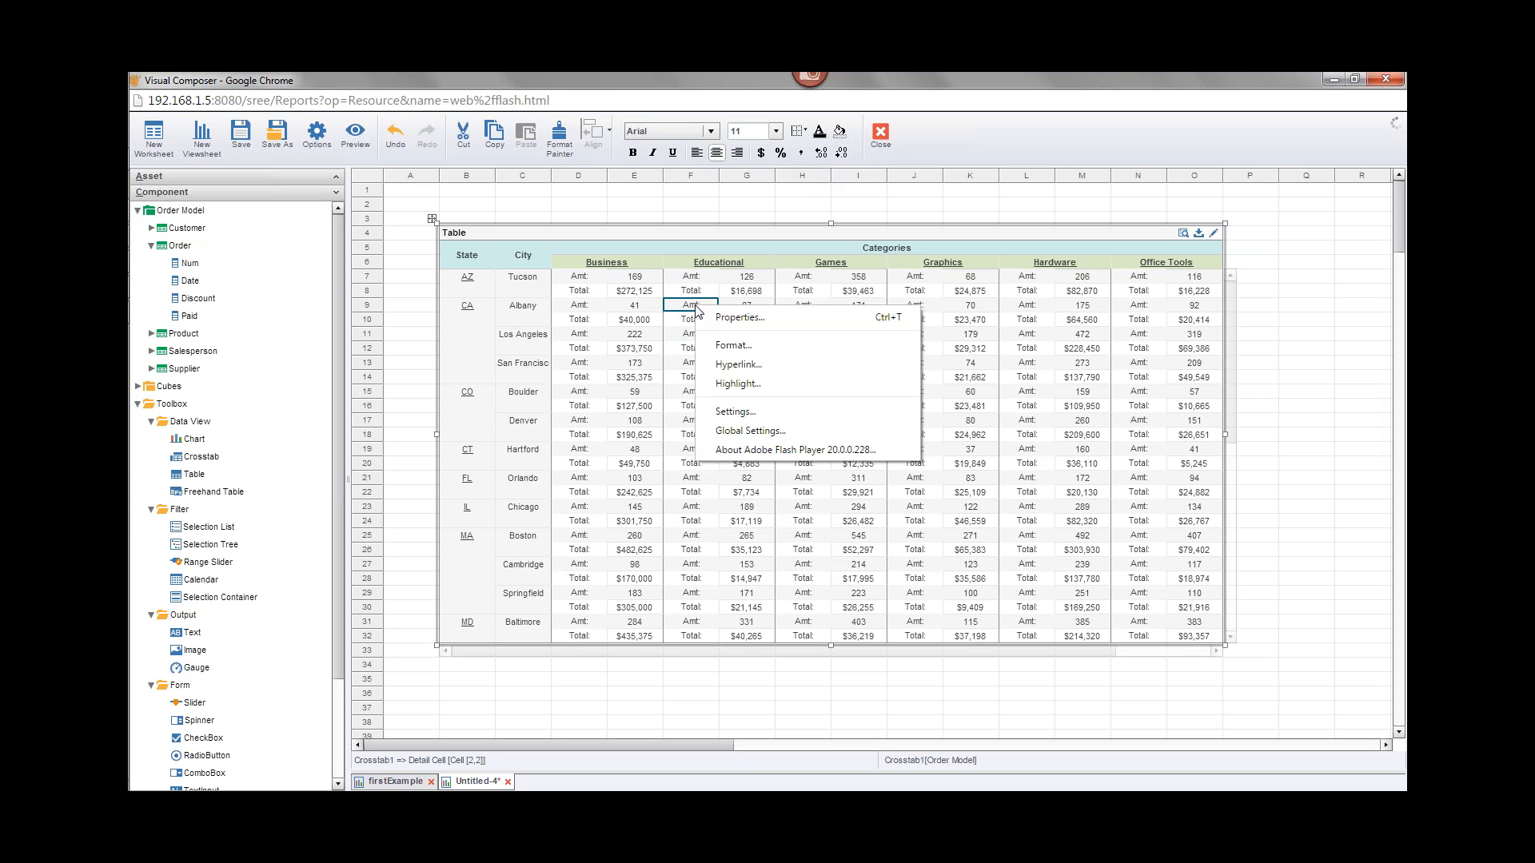
{"action": "left_click", "coordinate": [740, 344]}
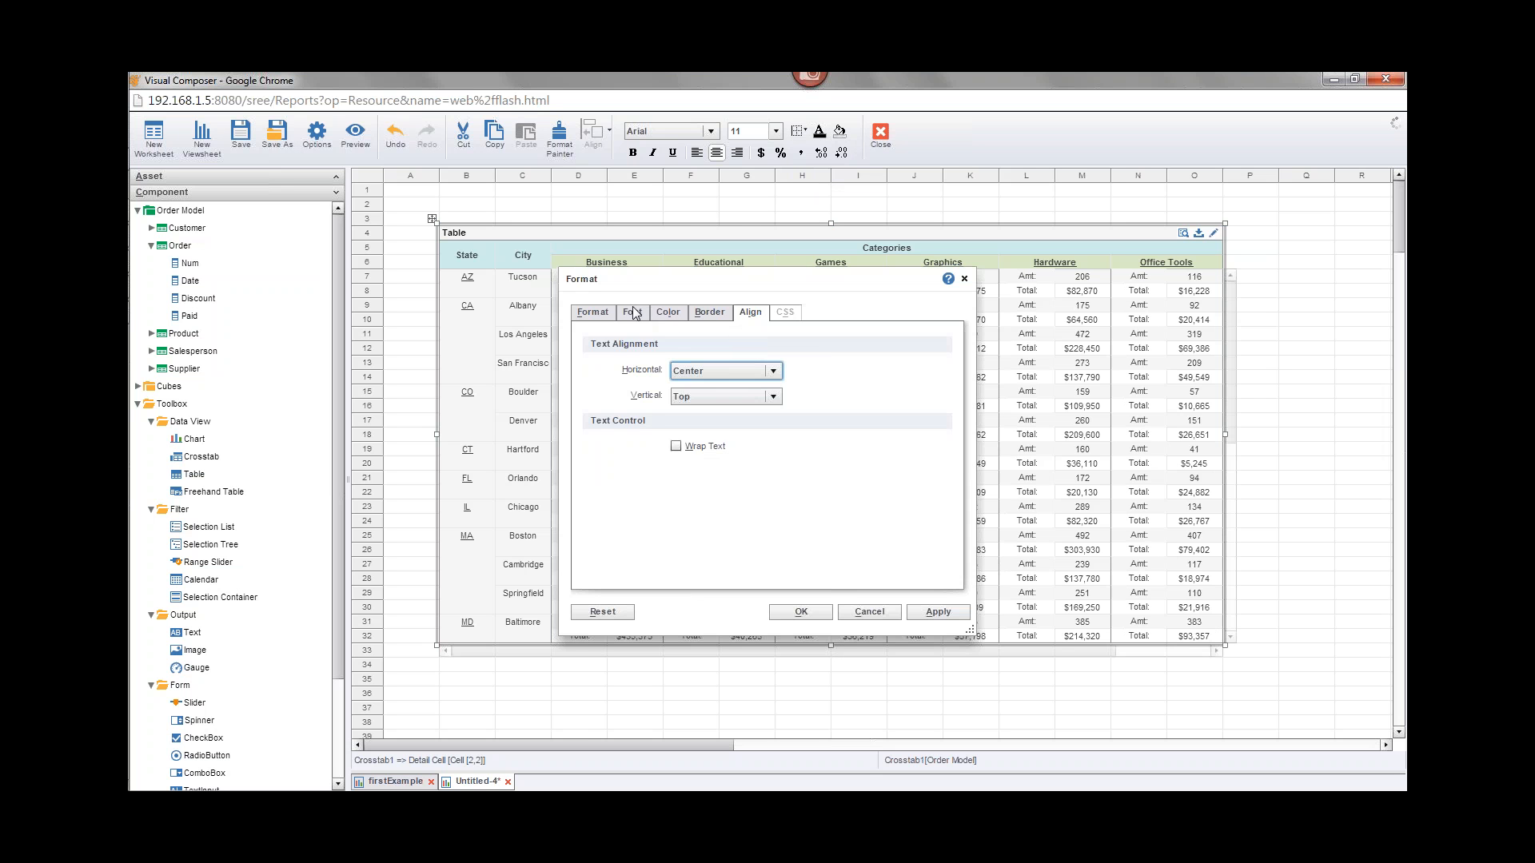
{"action": "left_click", "coordinate": [711, 313]}
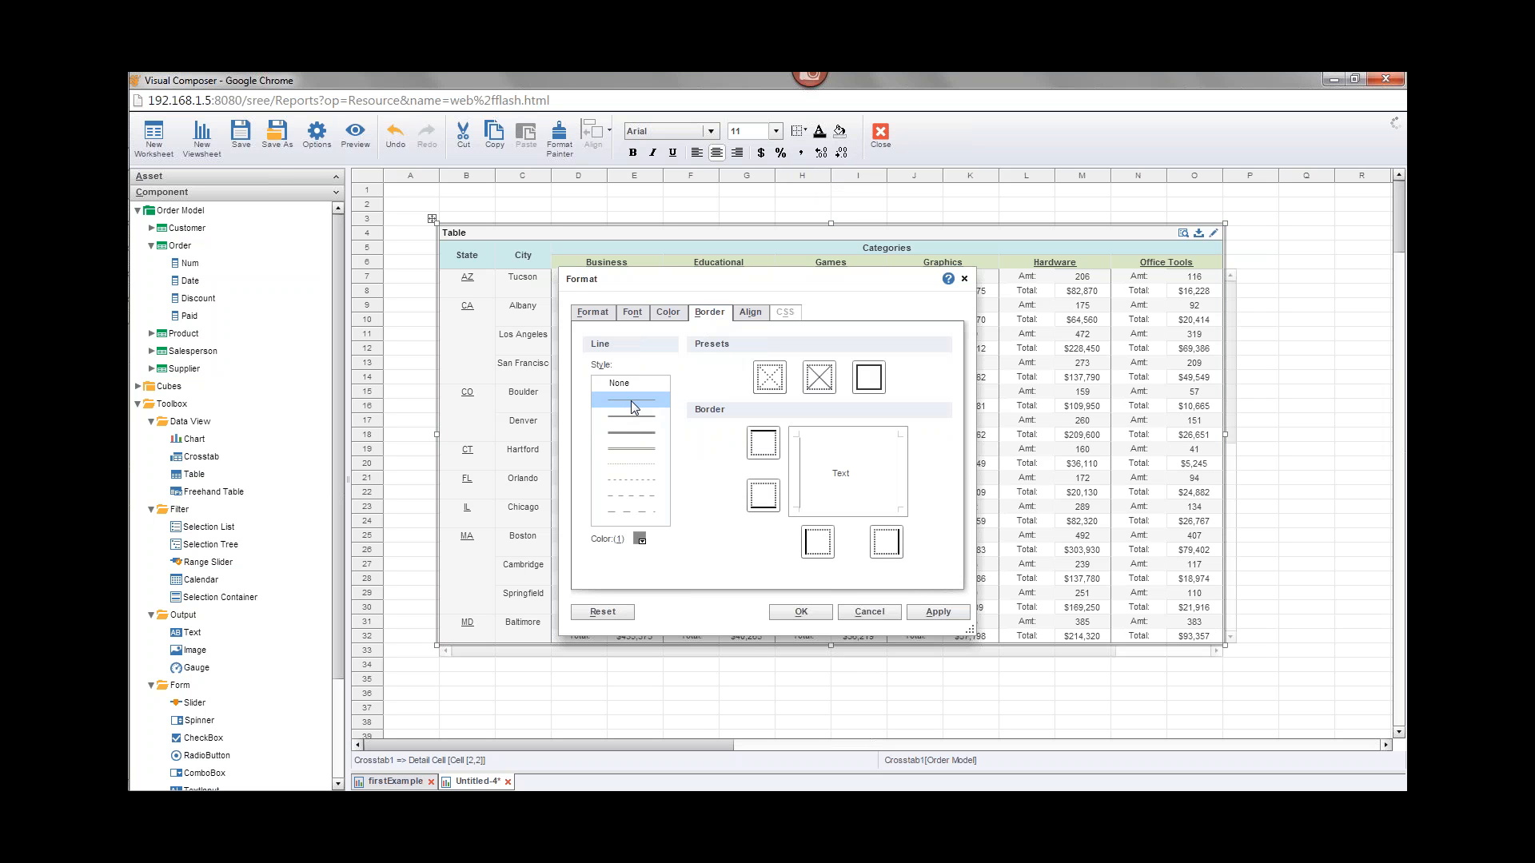
{"action": "left_click", "coordinate": [771, 500]}
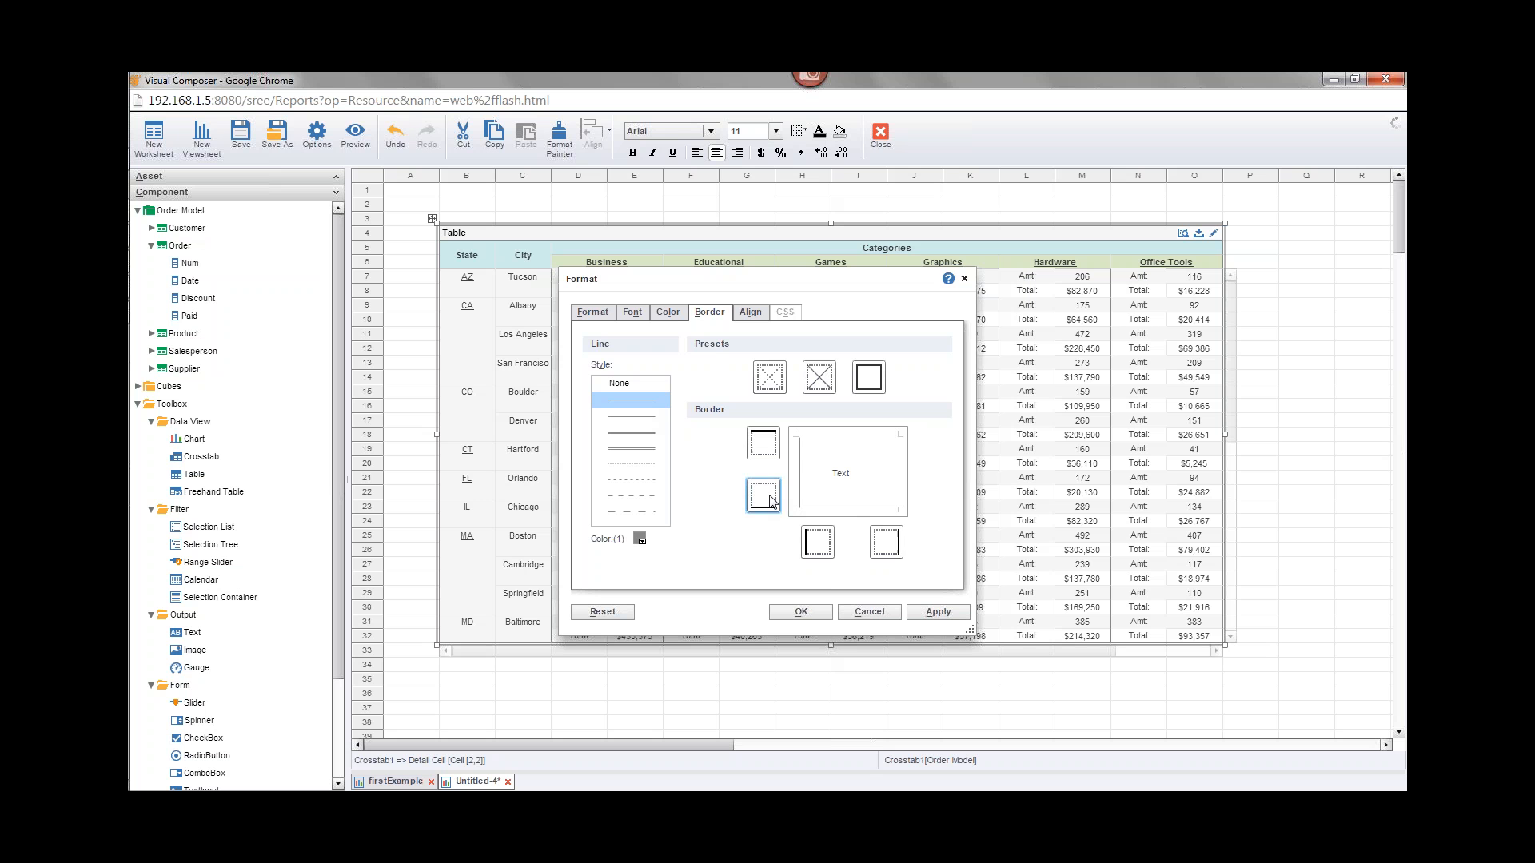
{"action": "left_click", "coordinate": [800, 612]}
Format the "Total:" label cells with thin black left and bottom border lines.
{"action": "left_click", "coordinate": [744, 308]}
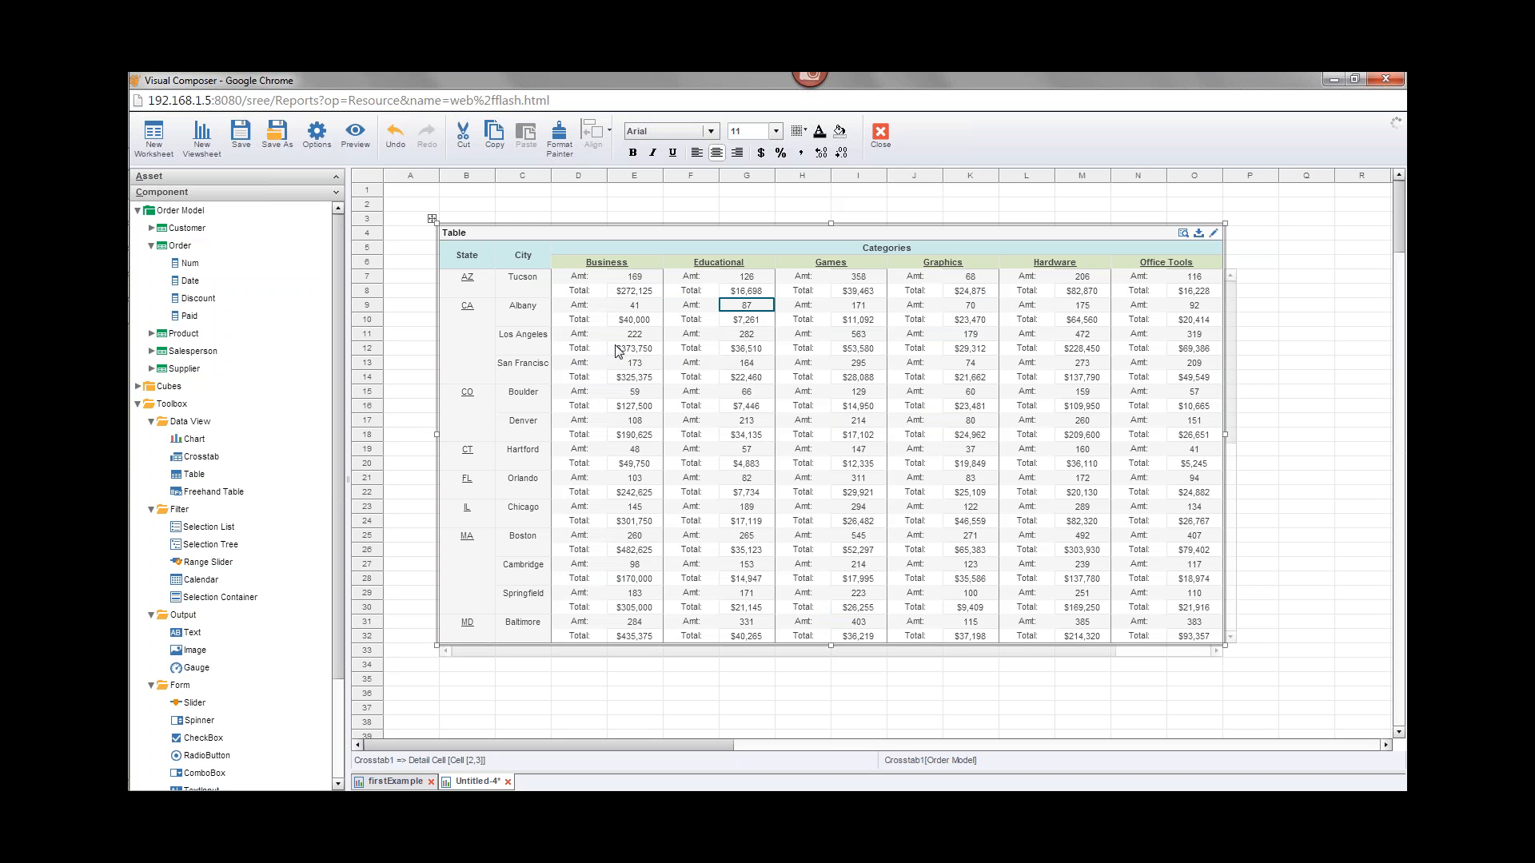
{"action": "left_click", "coordinate": [708, 350]}
{"action": "right_click", "coordinate": [691, 354]}
{"action": "left_click", "coordinate": [737, 395]}
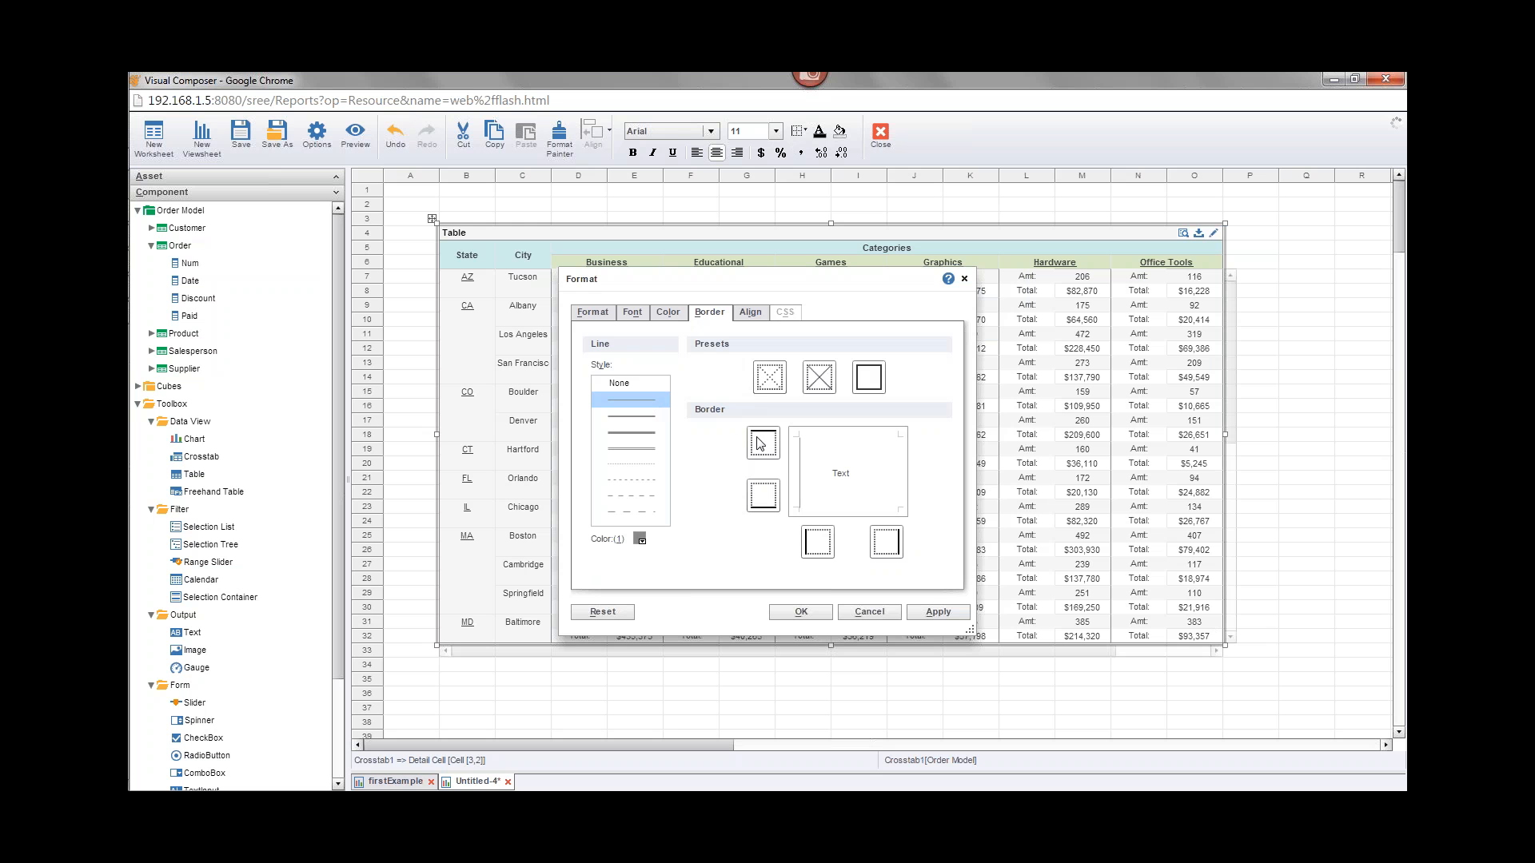
{"action": "left_click", "coordinate": [763, 498]}
{"action": "left_click", "coordinate": [764, 447]}
{"action": "left_click", "coordinate": [768, 450]}
{"action": "left_click", "coordinate": [640, 541]}
{"action": "left_click", "coordinate": [640, 541]}
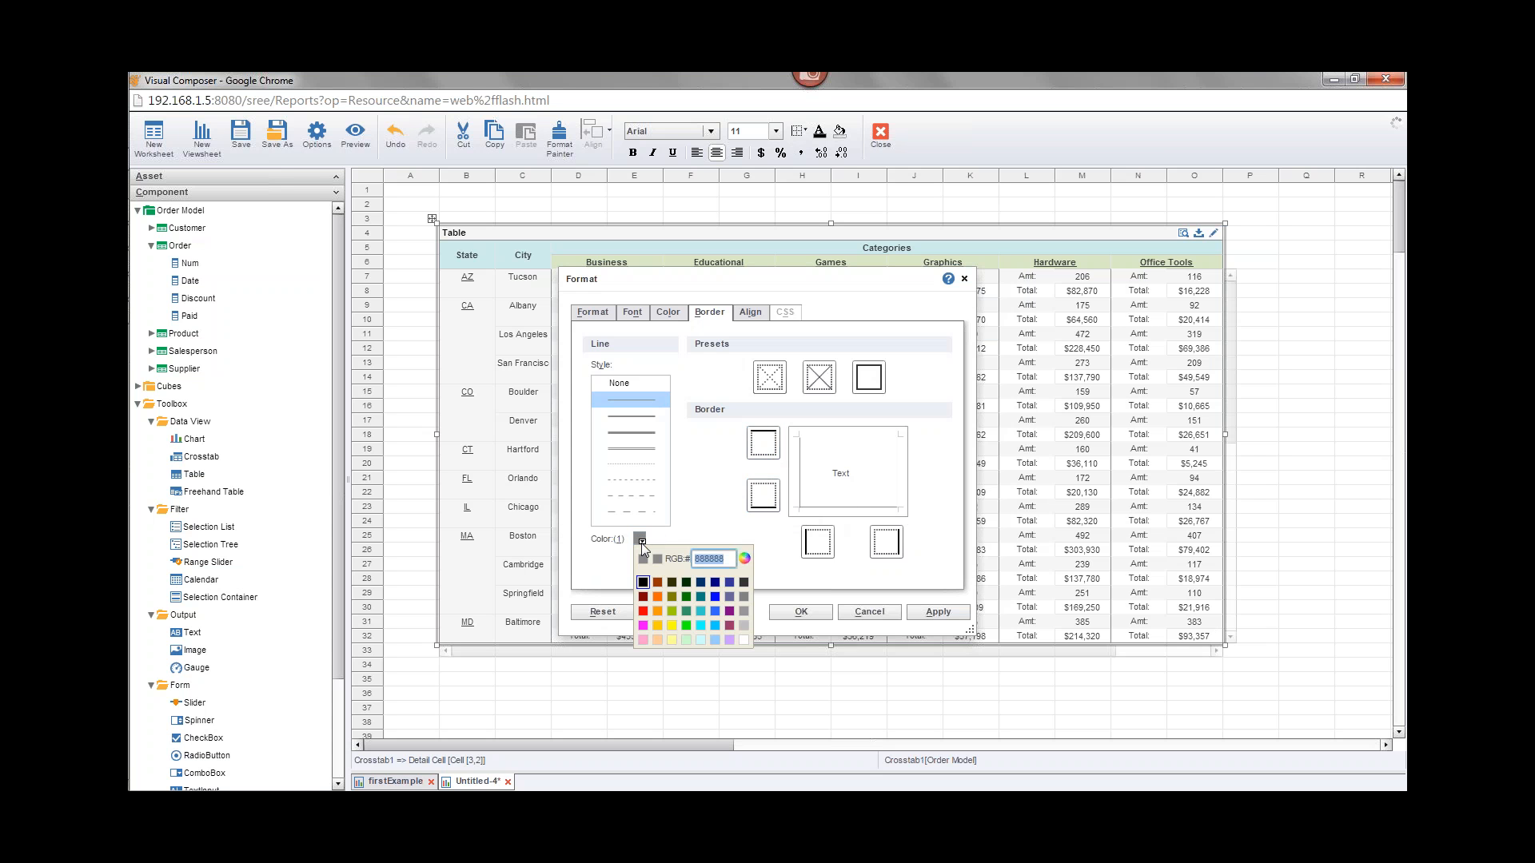
{"action": "left_click", "coordinate": [646, 585]}
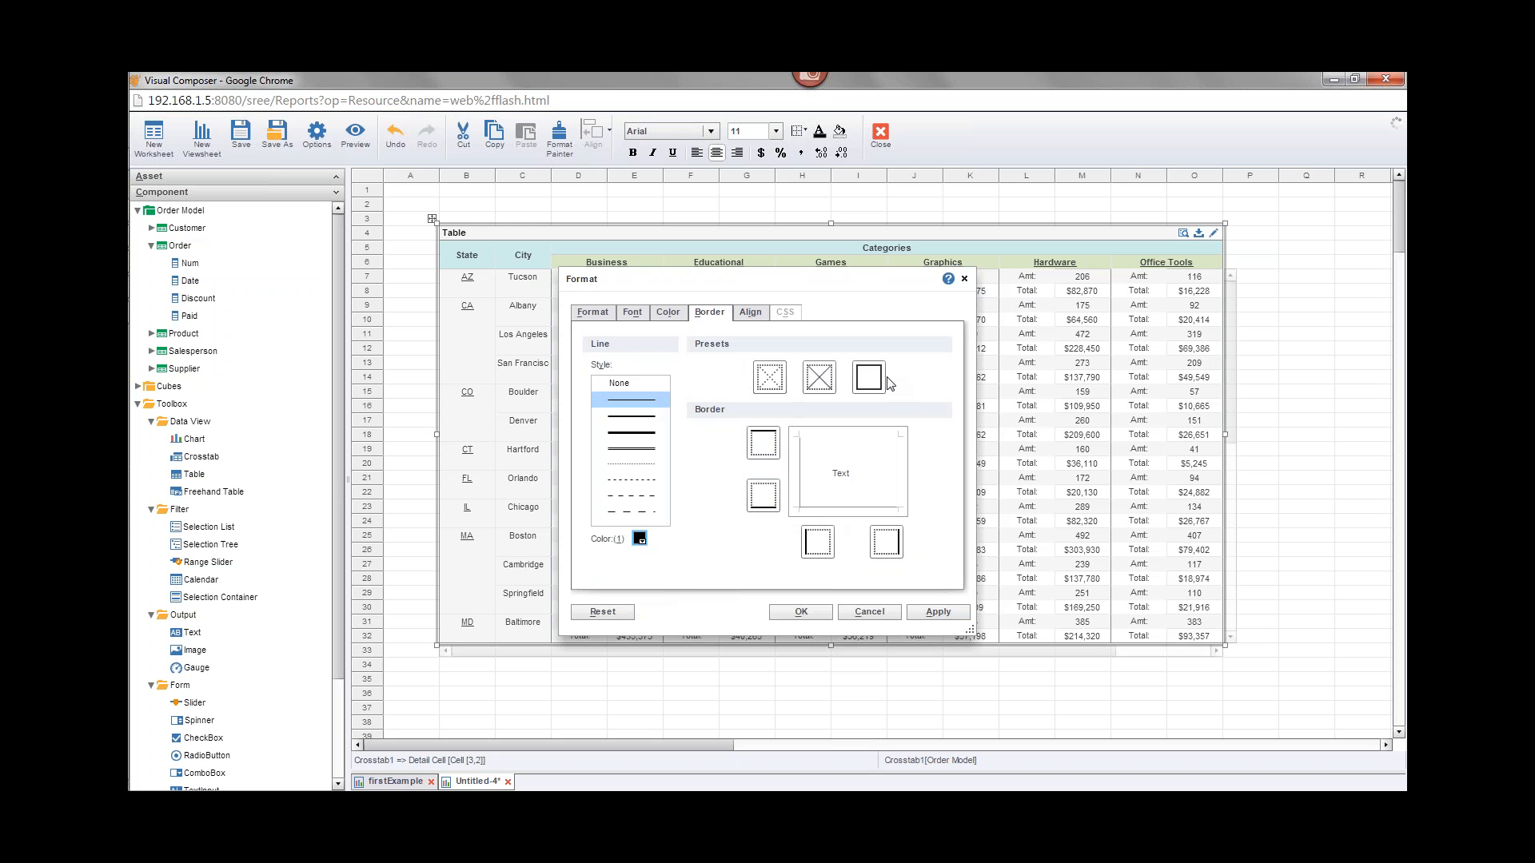
{"action": "left_click", "coordinate": [817, 542]}
{"action": "left_click", "coordinate": [817, 542]}
{"action": "left_click", "coordinate": [767, 500]}
{"action": "left_click", "coordinate": [812, 613]}
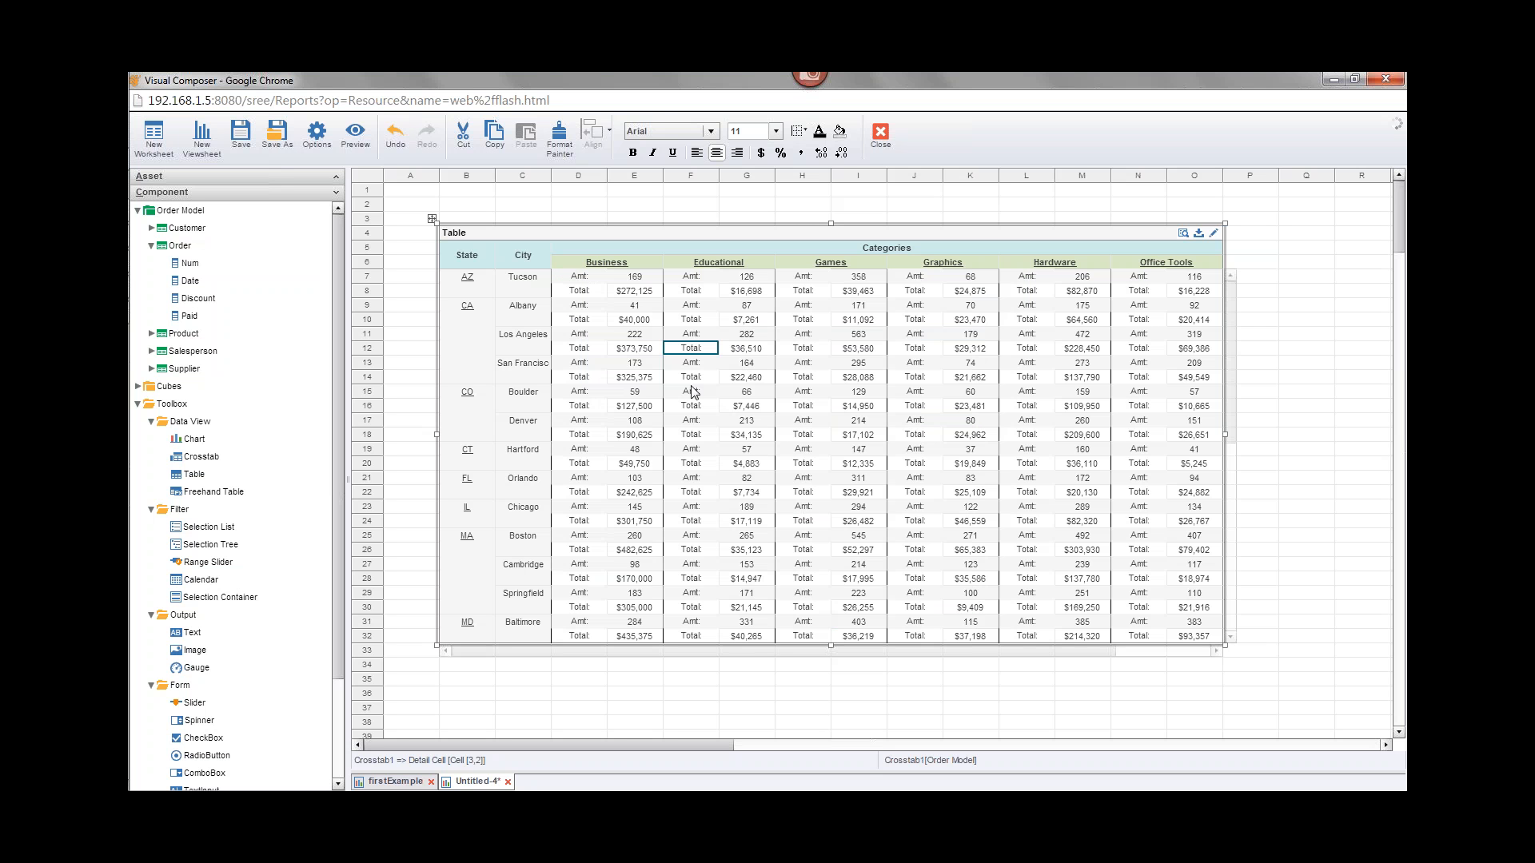
Format the "Amt:" label cells with a thin black top border line.
{"action": "left_click", "coordinate": [745, 379]}
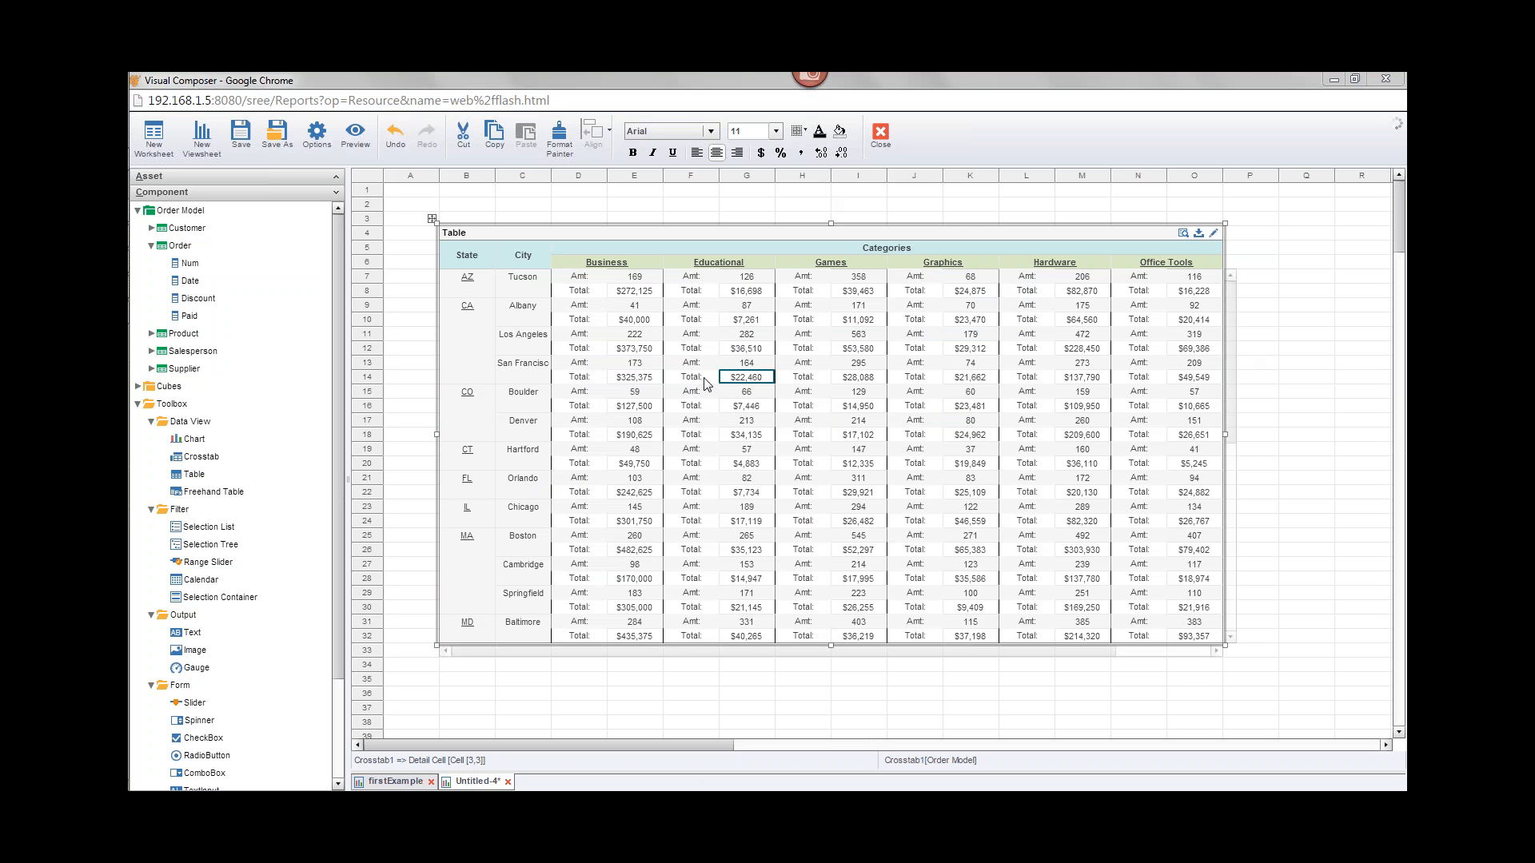
{"action": "left_click", "coordinate": [683, 393]}
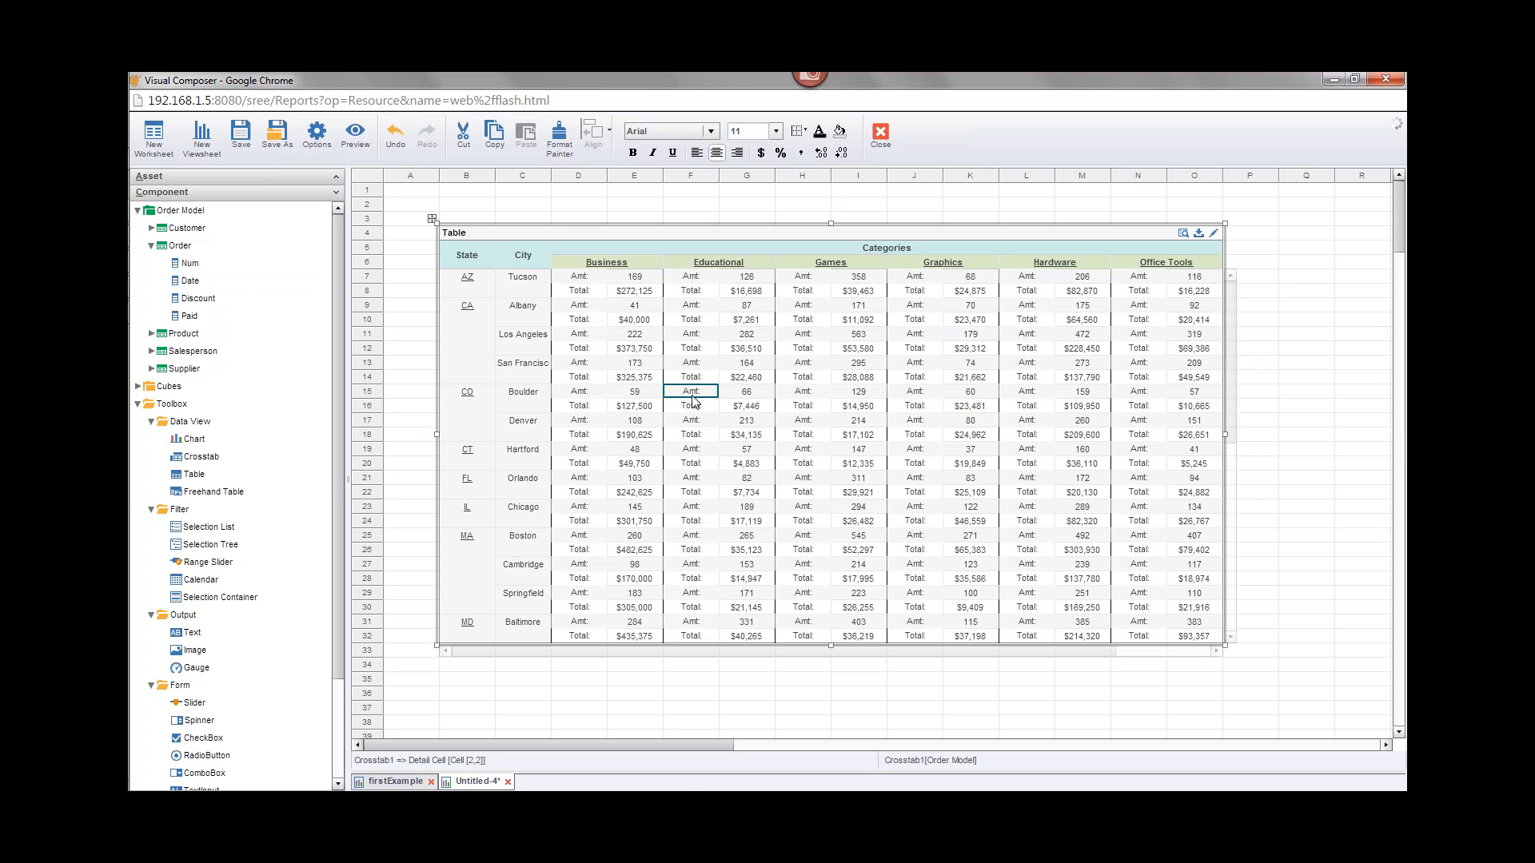
{"action": "right_click", "coordinate": [698, 395]}
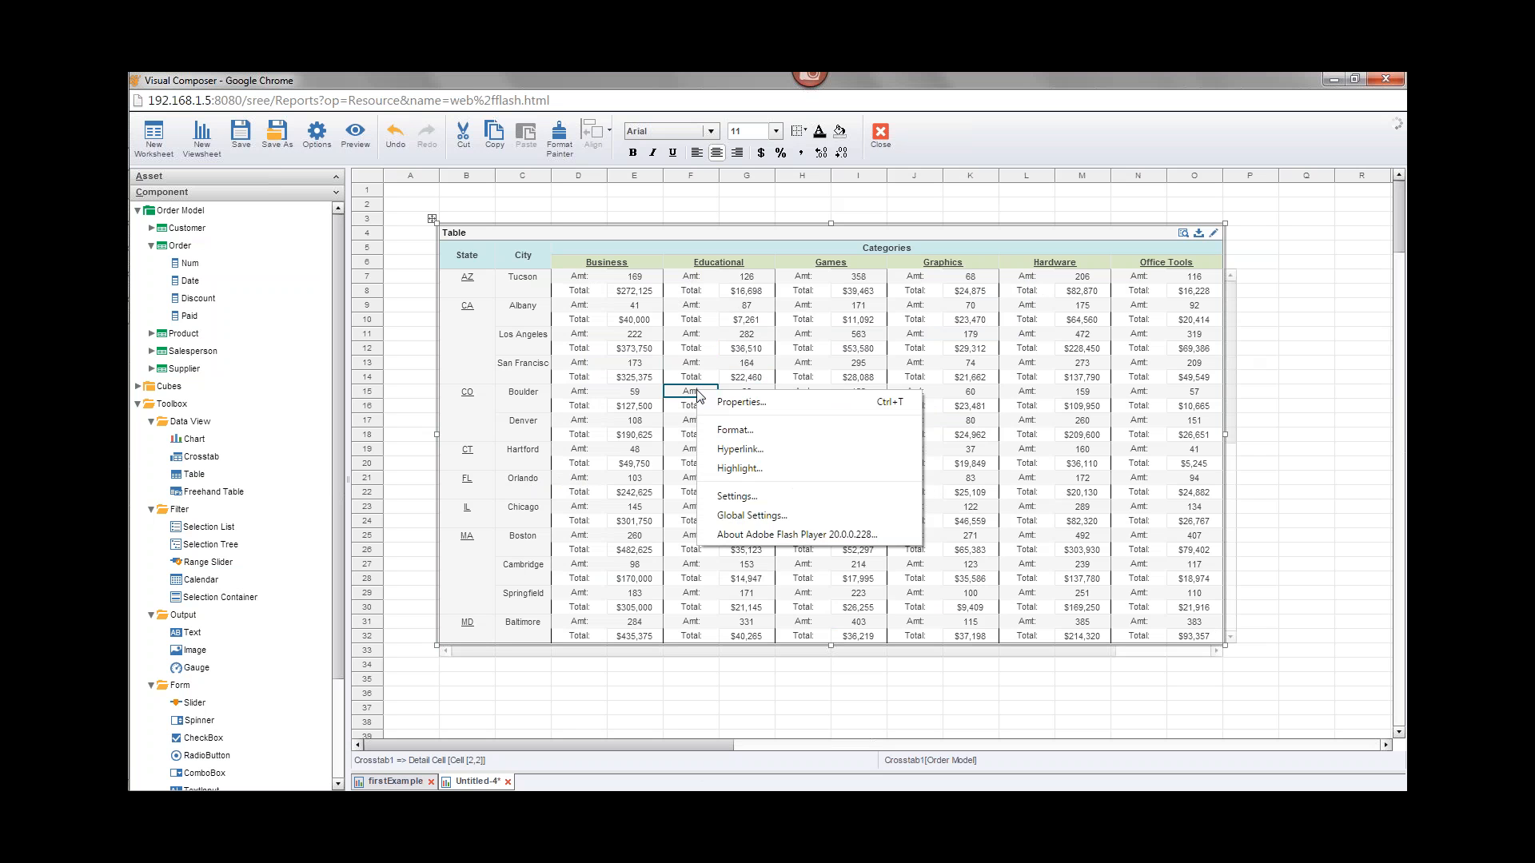
{"action": "left_click", "coordinate": [744, 432]}
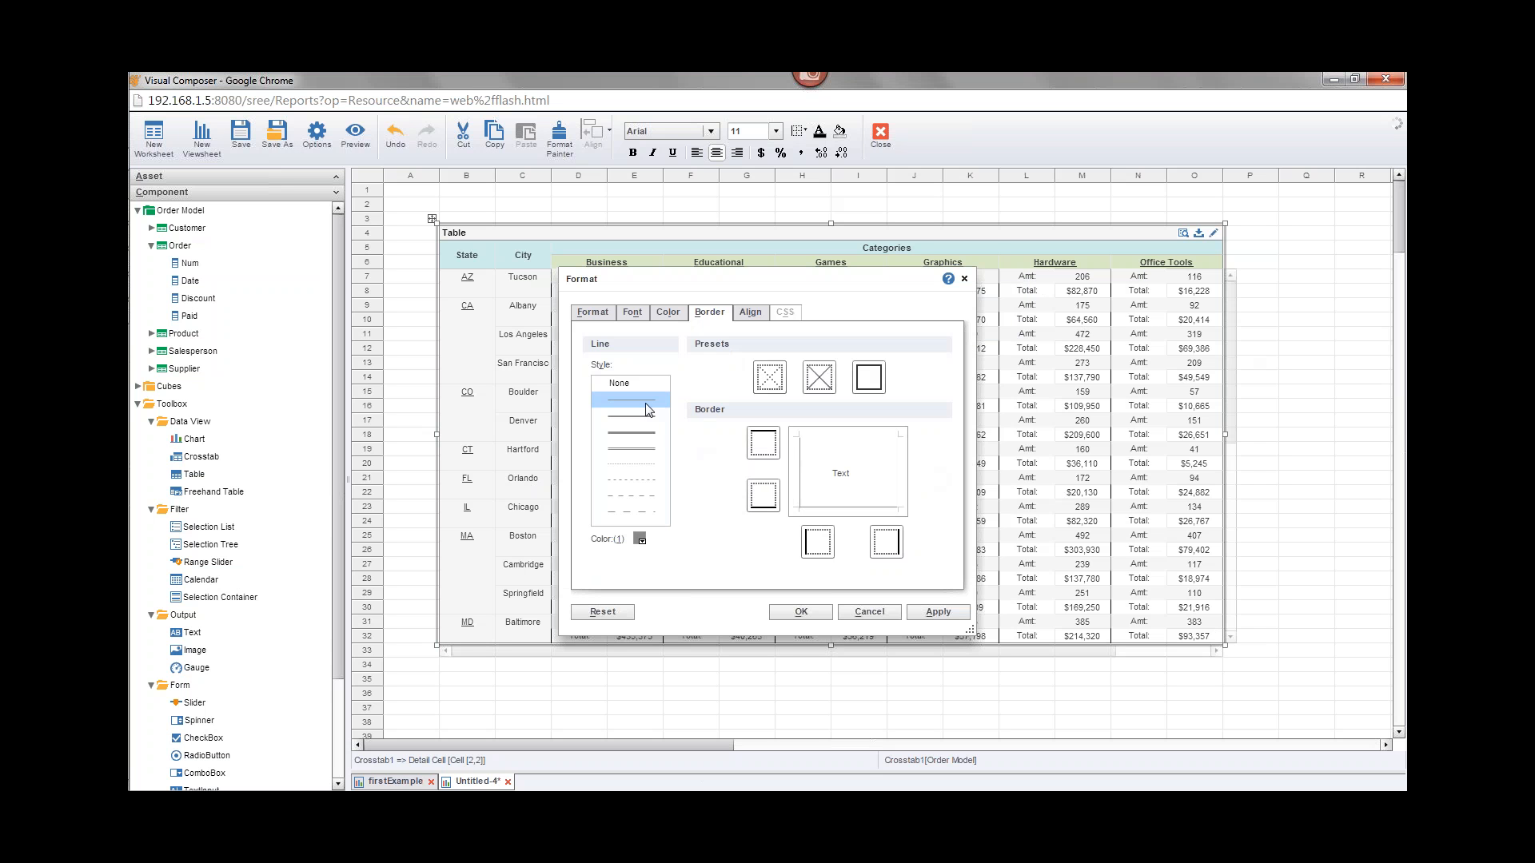
{"action": "left_click", "coordinate": [639, 540]}
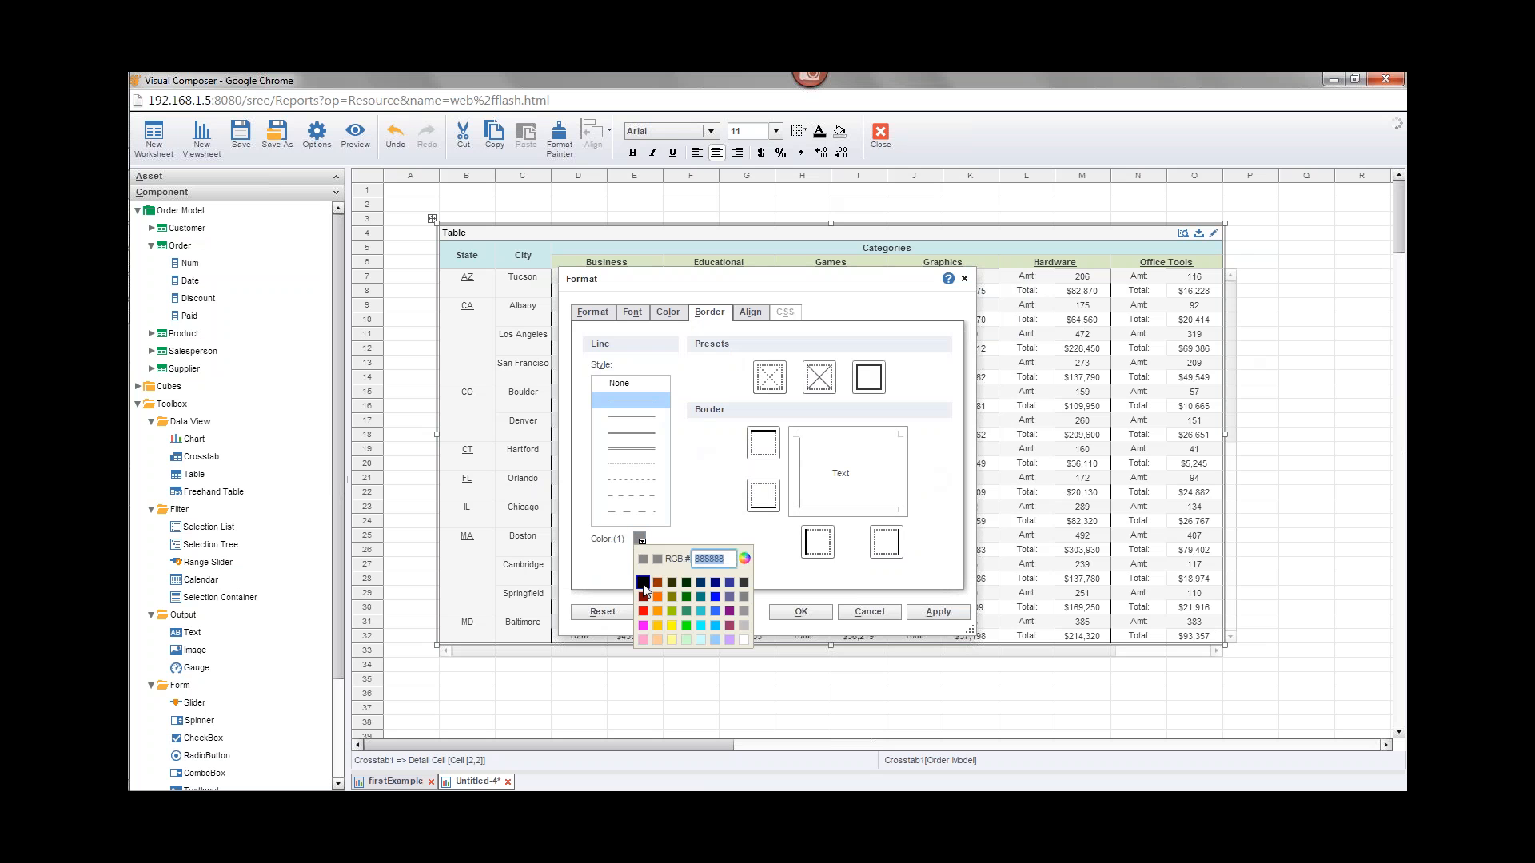
{"action": "left_click", "coordinate": [643, 582]}
{"action": "left_click", "coordinate": [773, 450]}
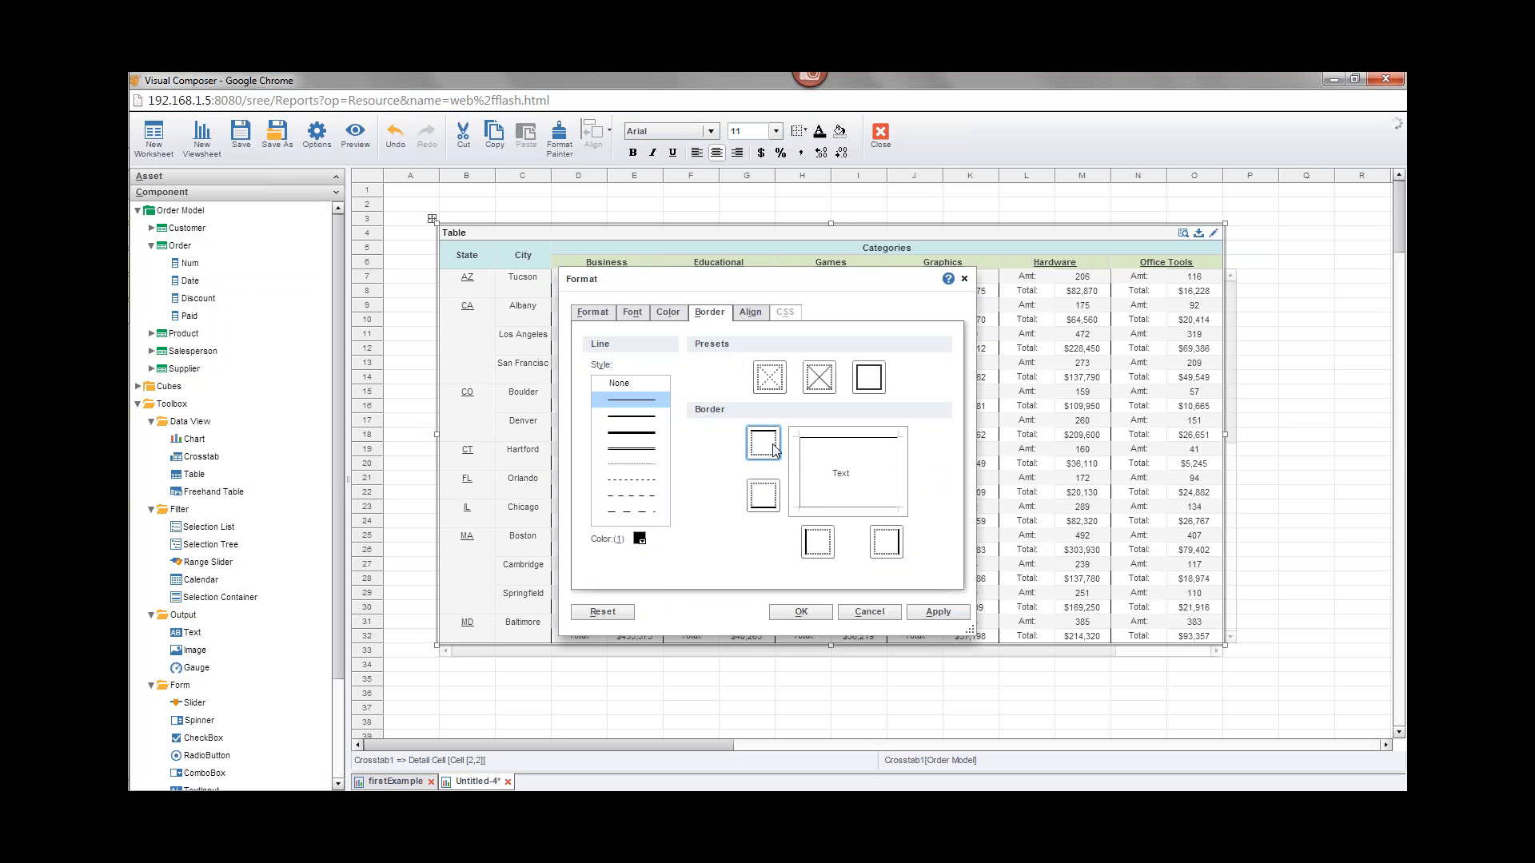
{"action": "left_click", "coordinate": [807, 612]}
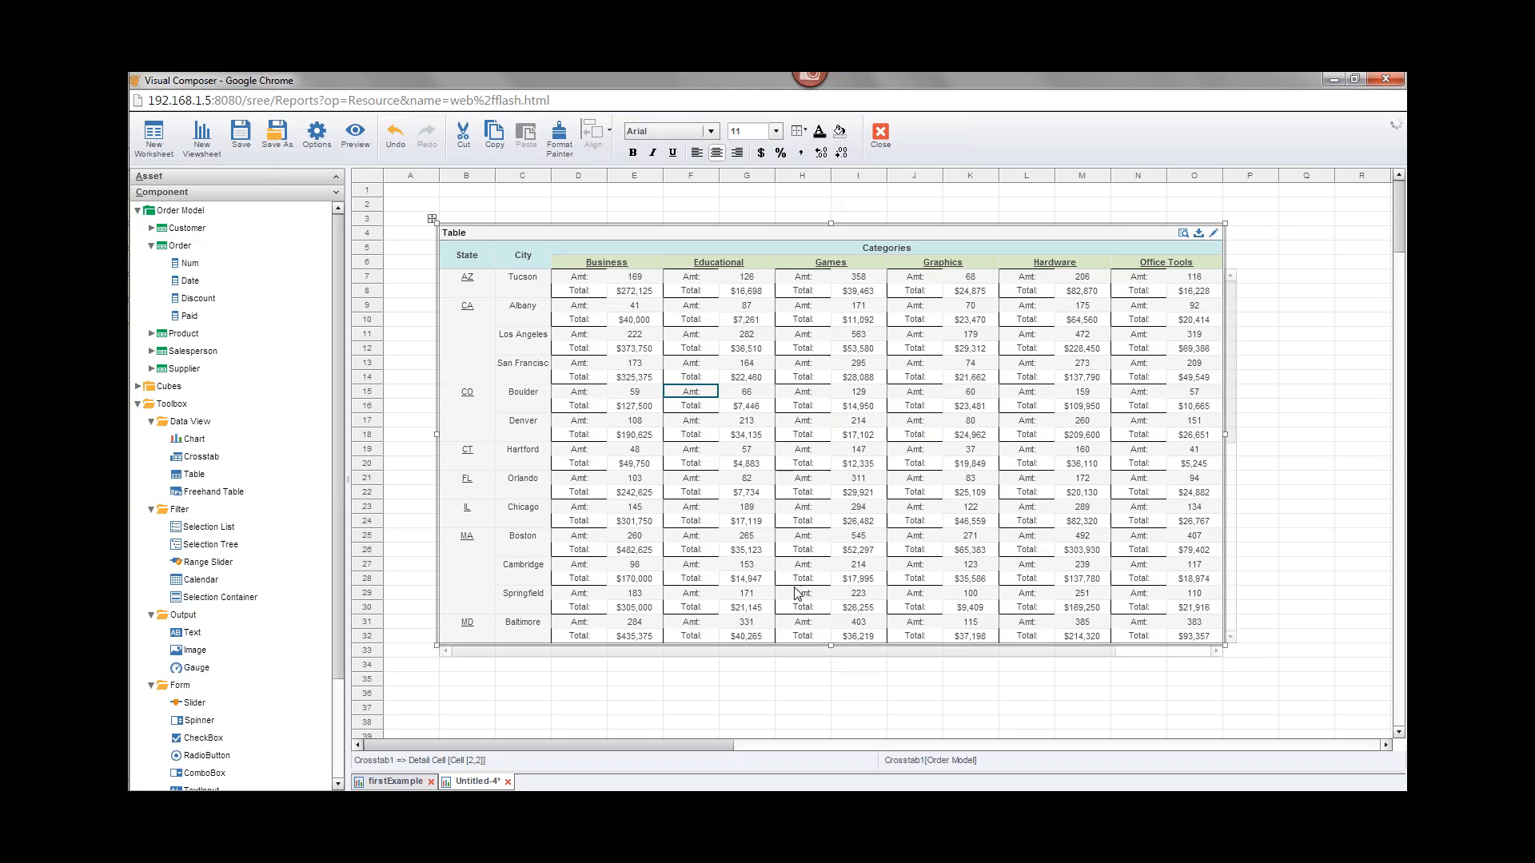
Try a preset border on the amount value cells beside "Amt:" and undo it.
{"action": "left_click", "coordinate": [747, 393]}
{"action": "left_click", "coordinate": [798, 130]}
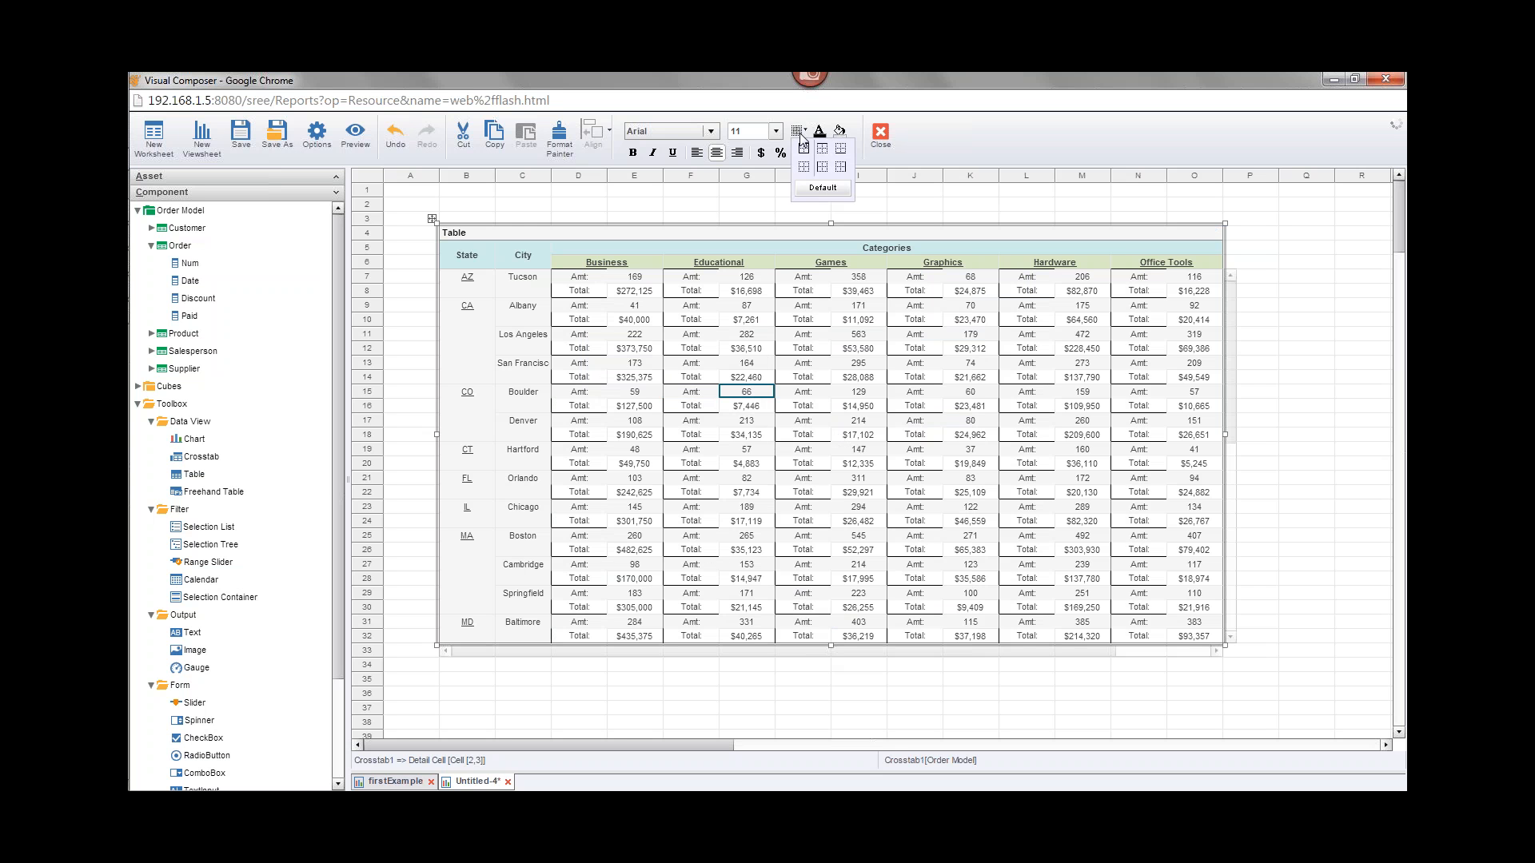
{"action": "left_click", "coordinate": [823, 153]}
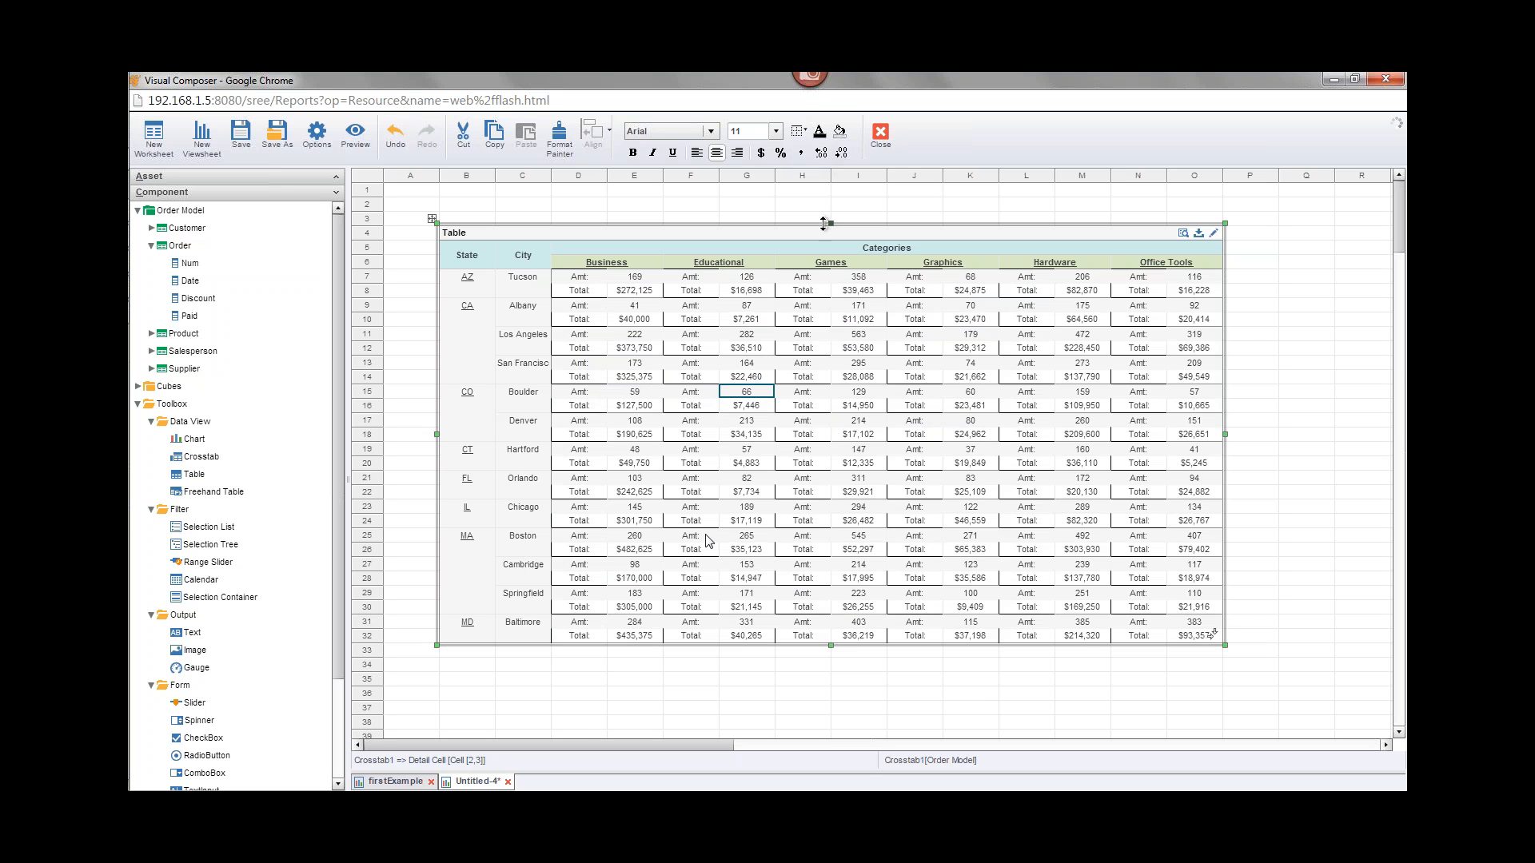
{"action": "left_click", "coordinate": [635, 678]}
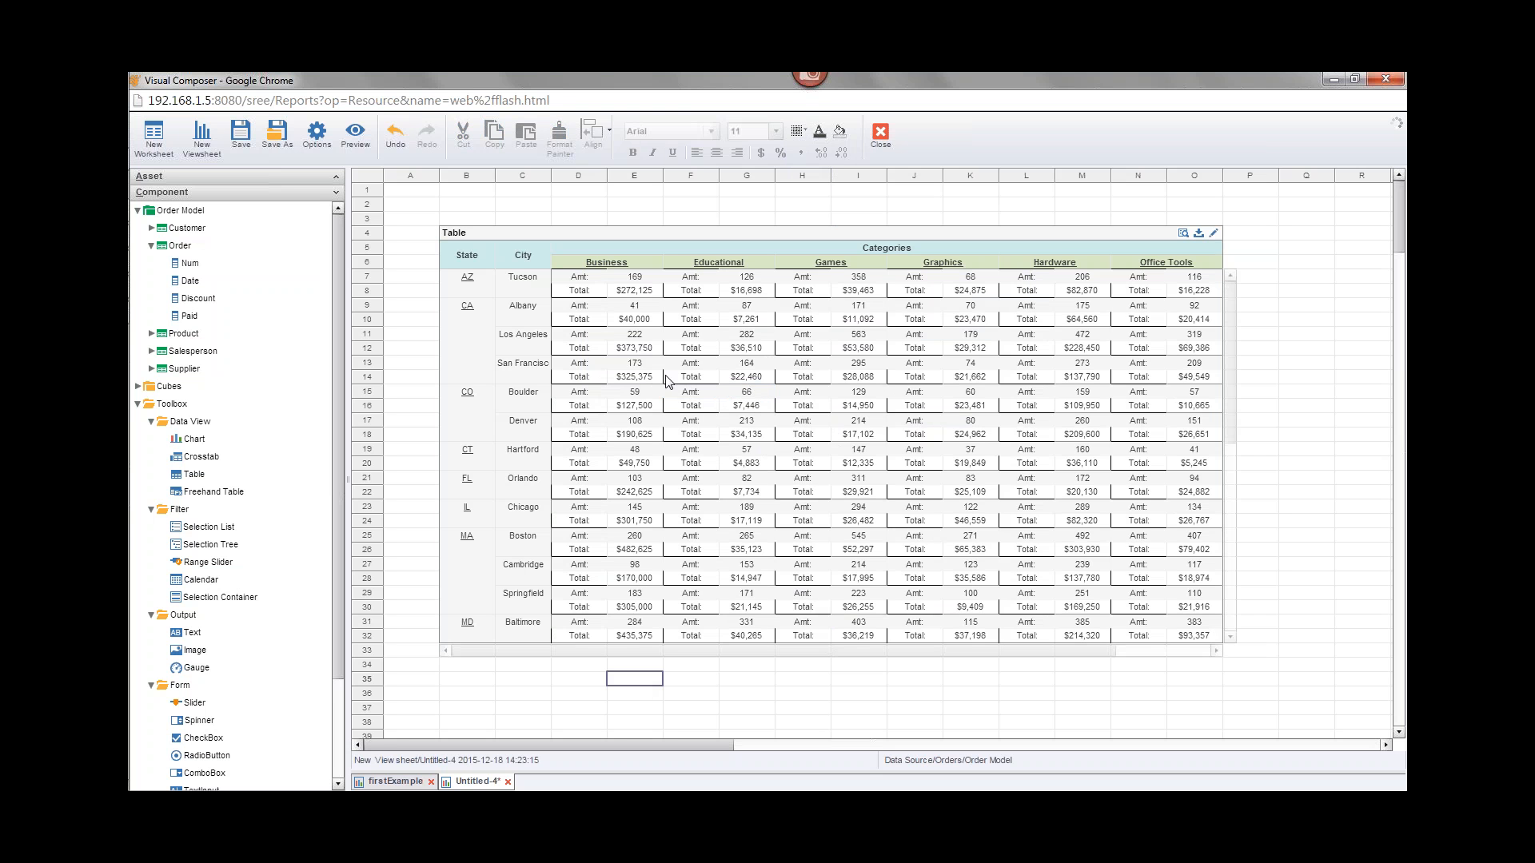
{"action": "mouse_move", "coordinate": [731, 392]}
{"action": "left_click", "coordinate": [396, 137]}
Try a thin black top border line on the amount value cells beside "Amt:" and undo the horizontal cell borders.
{"action": "mouse_move", "coordinate": [737, 389]}
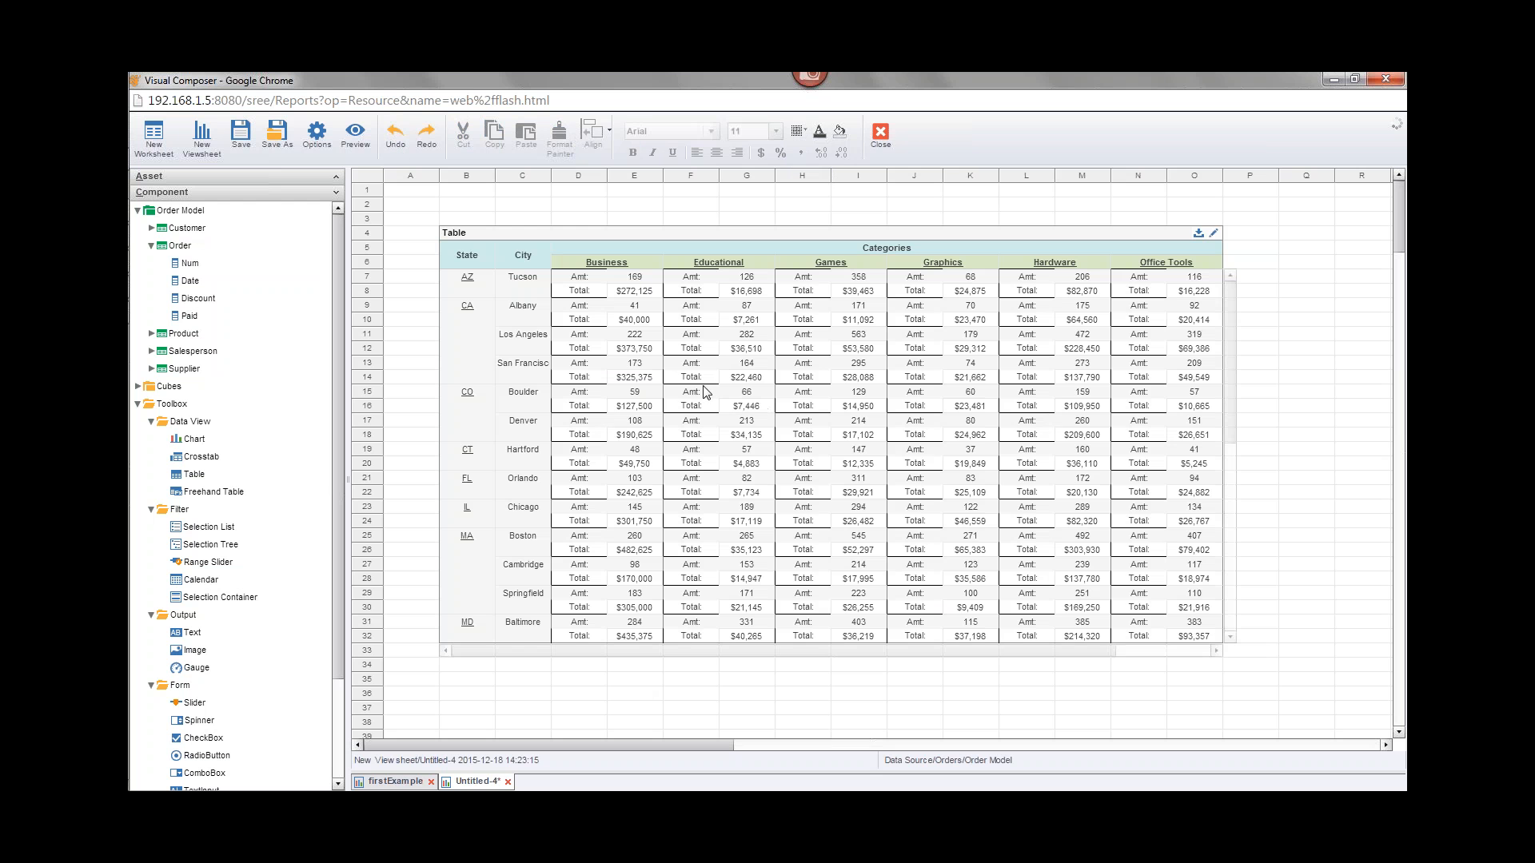
{"action": "left_click", "coordinate": [754, 409]}
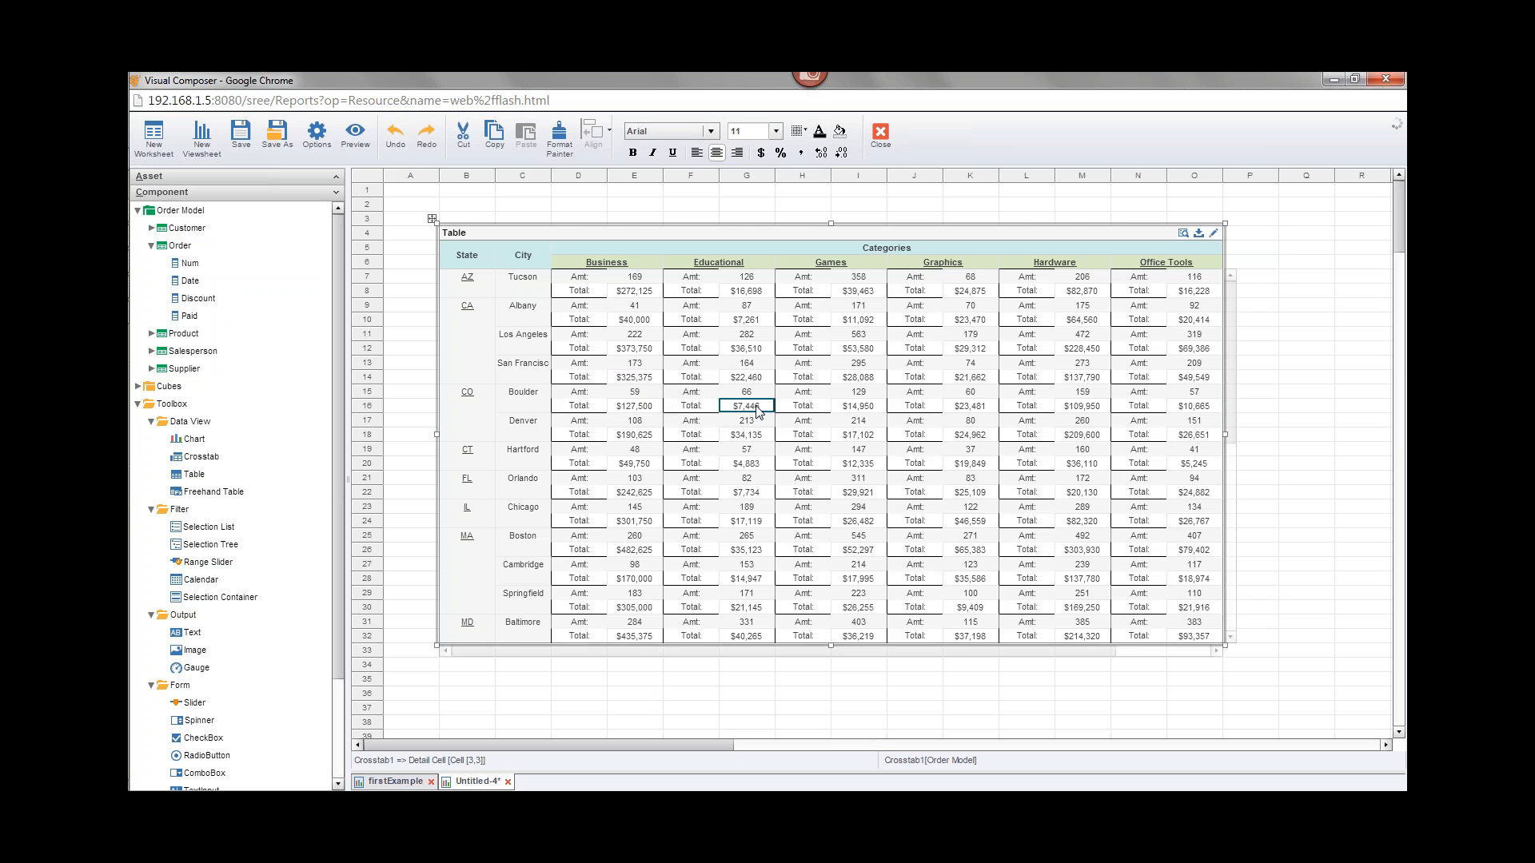
{"action": "left_click", "coordinate": [753, 421]}
{"action": "right_click", "coordinate": [753, 424]}
{"action": "left_click", "coordinate": [803, 479]}
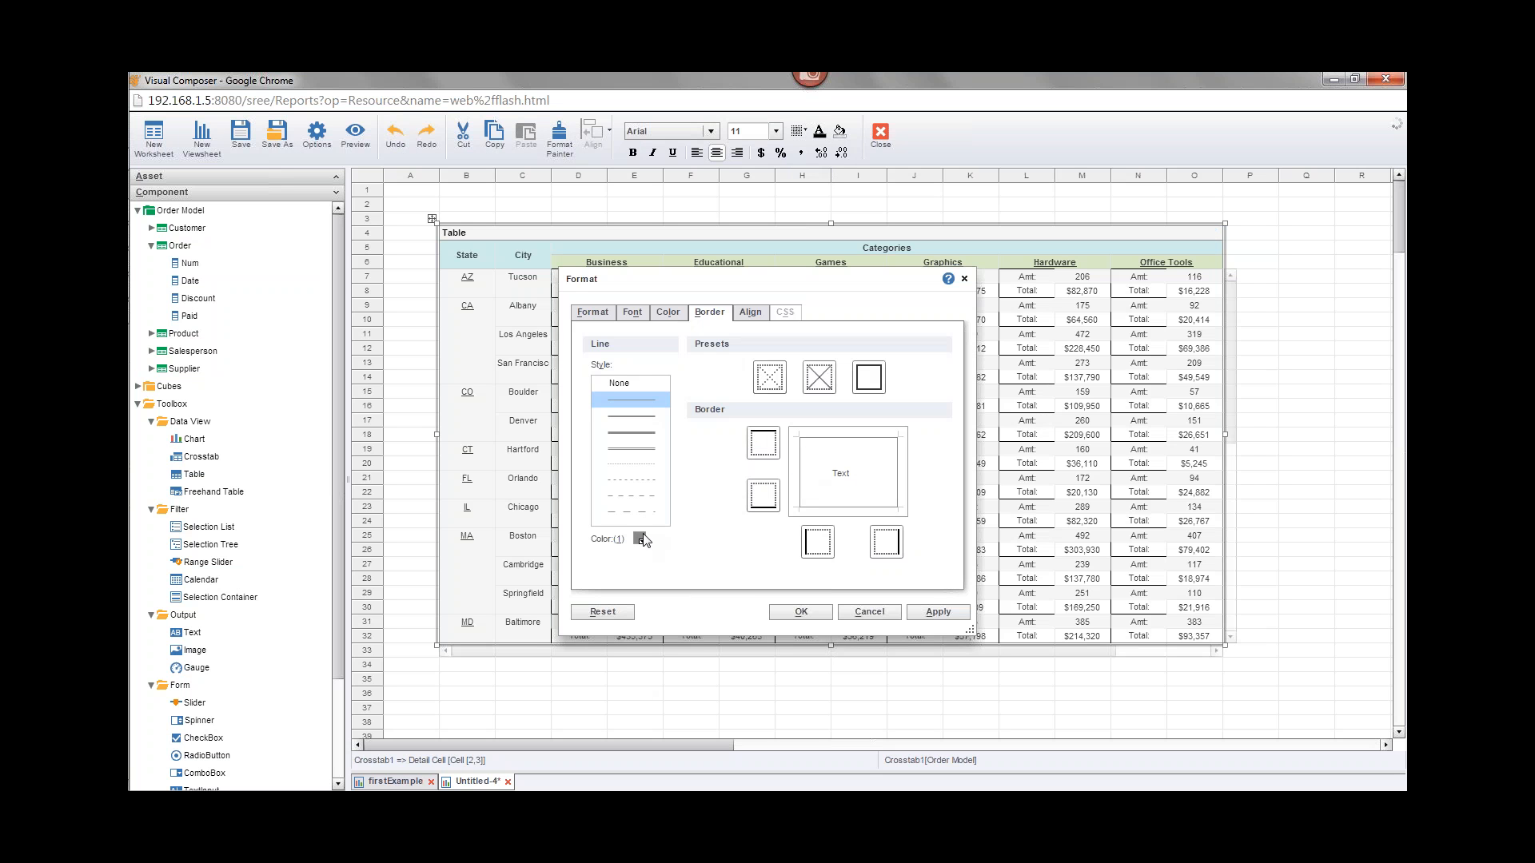
{"action": "left_click", "coordinate": [639, 541]}
{"action": "left_click", "coordinate": [642, 582]}
{"action": "left_click", "coordinate": [769, 443]}
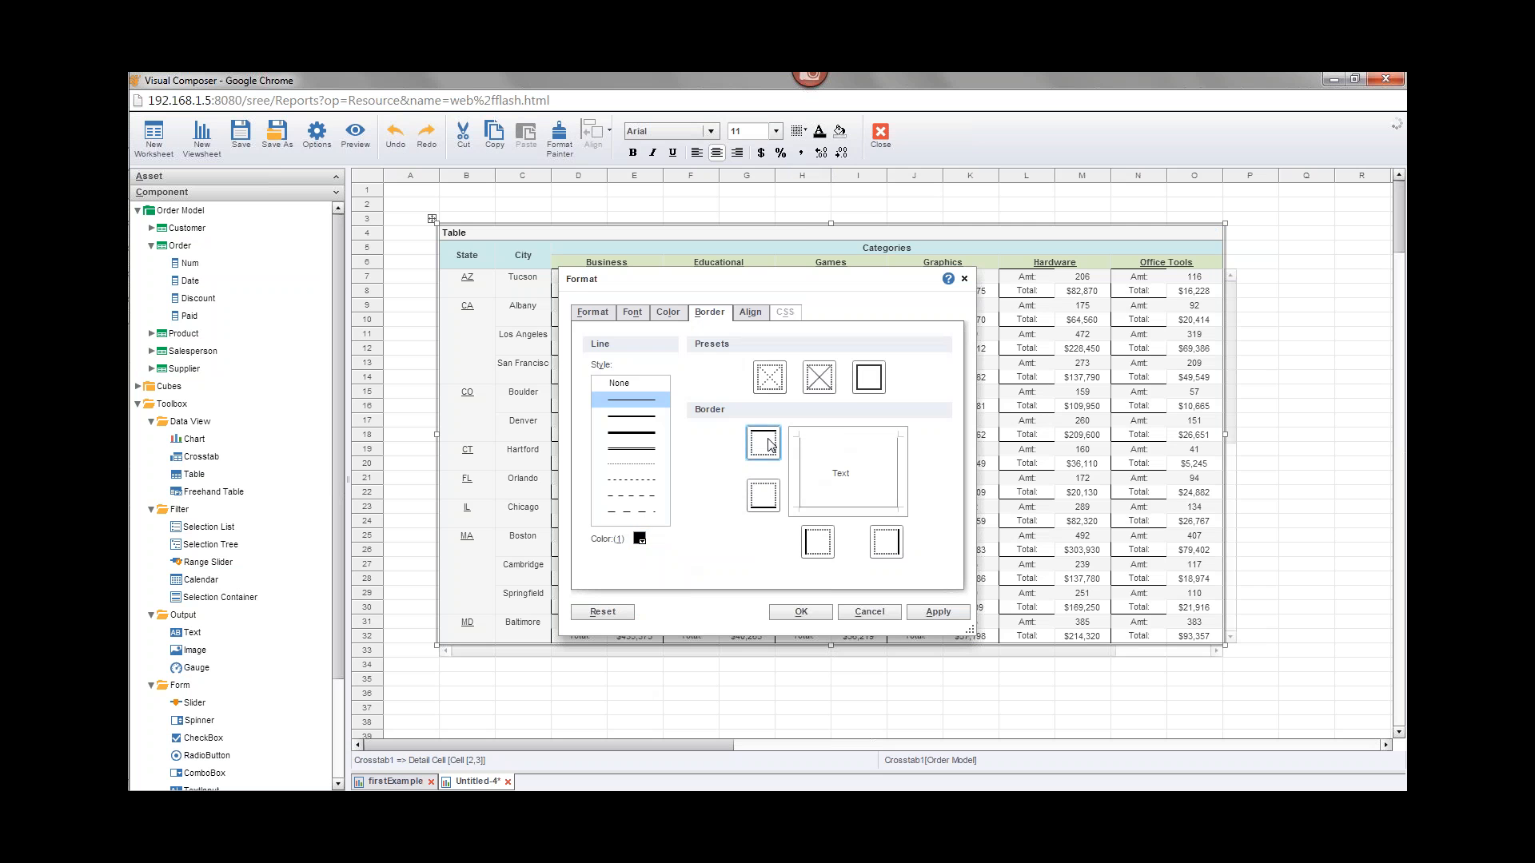
{"action": "left_click", "coordinate": [801, 612]}
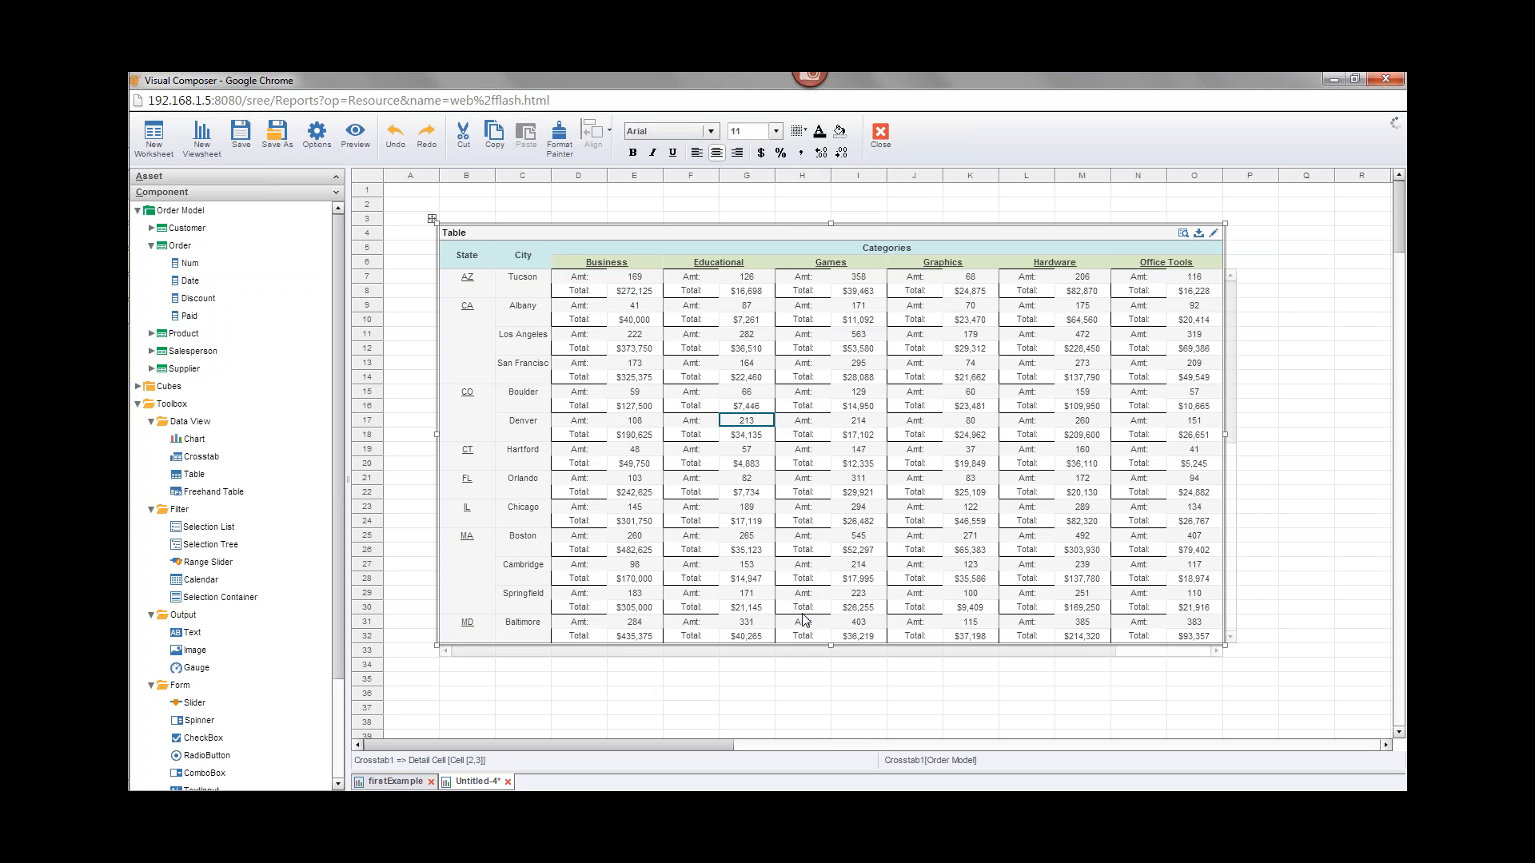
{"action": "left_click", "coordinate": [657, 692]}
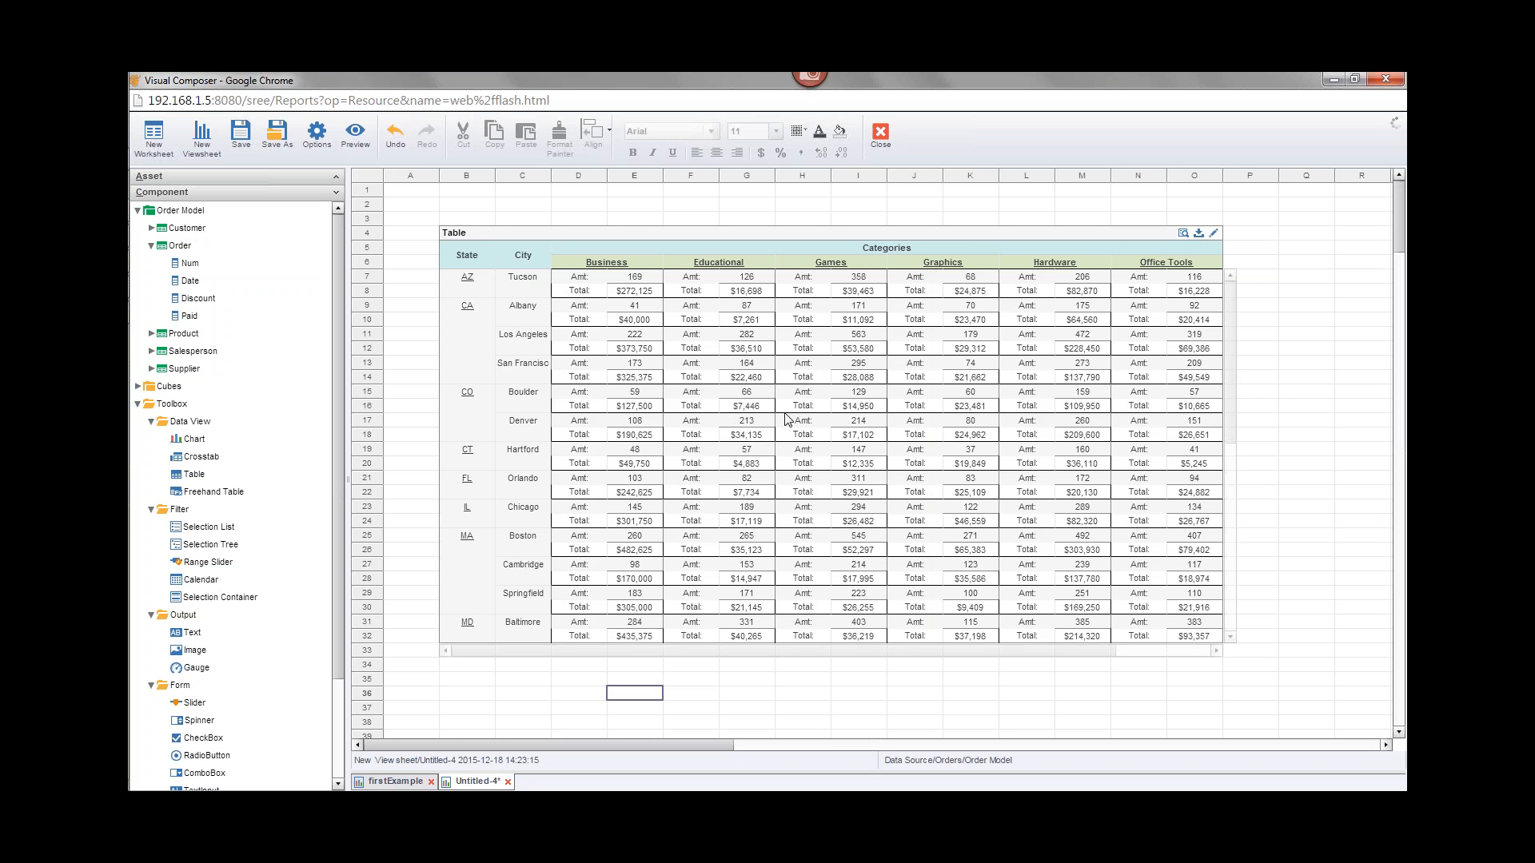
{"action": "left_click", "coordinate": [395, 142]}
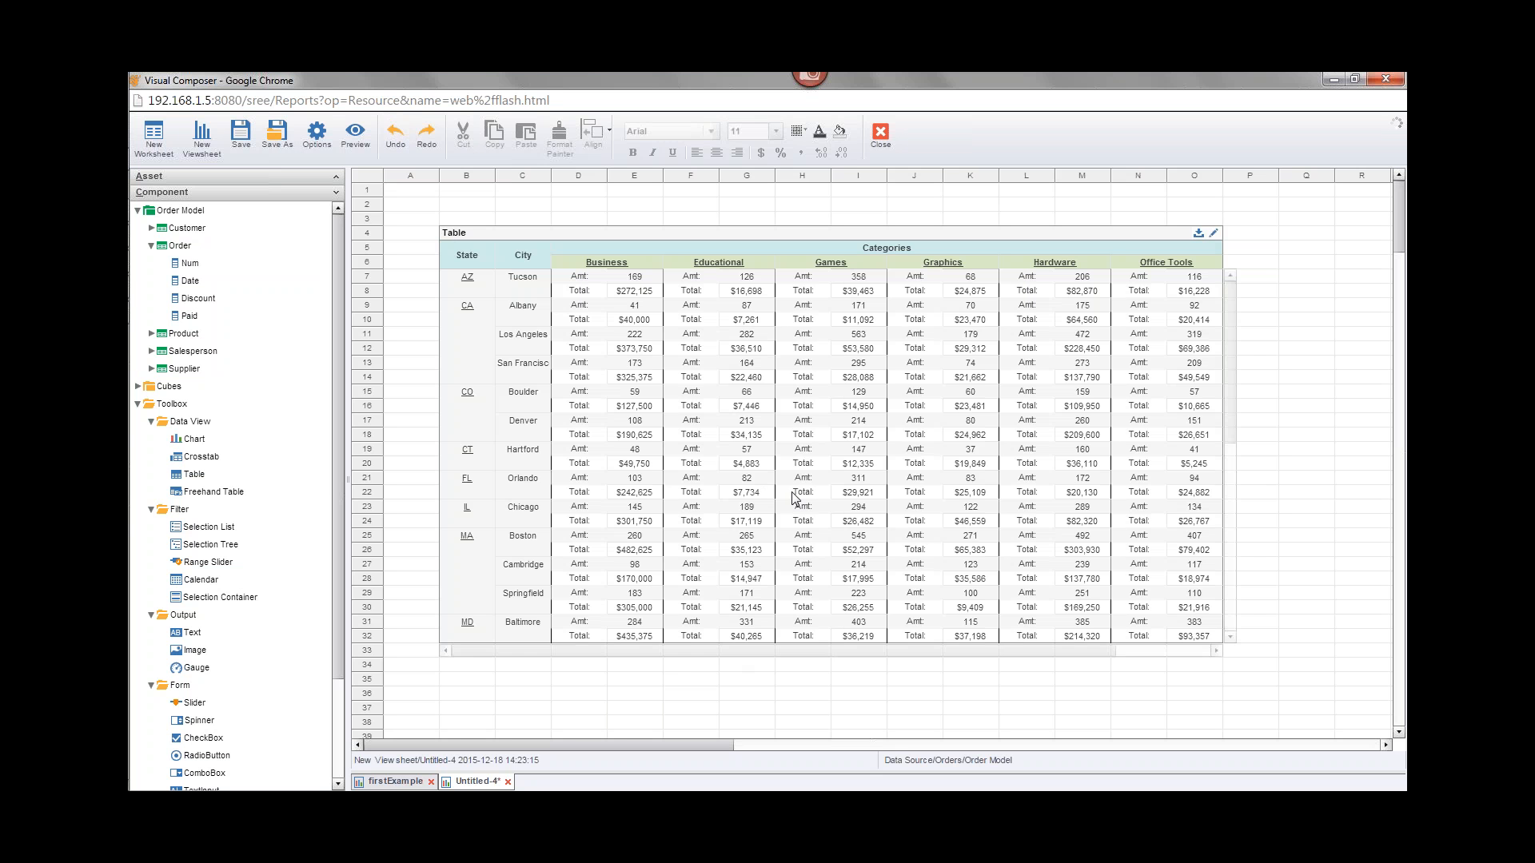
Switch to Adobe Reader to review the sample crosstab in the training PDF, and return to Visual Composer to examine the crosstab's last rows.
{"action": "mouse_move", "coordinate": [128, 362]}
{"action": "left_click", "coordinate": [150, 289]}
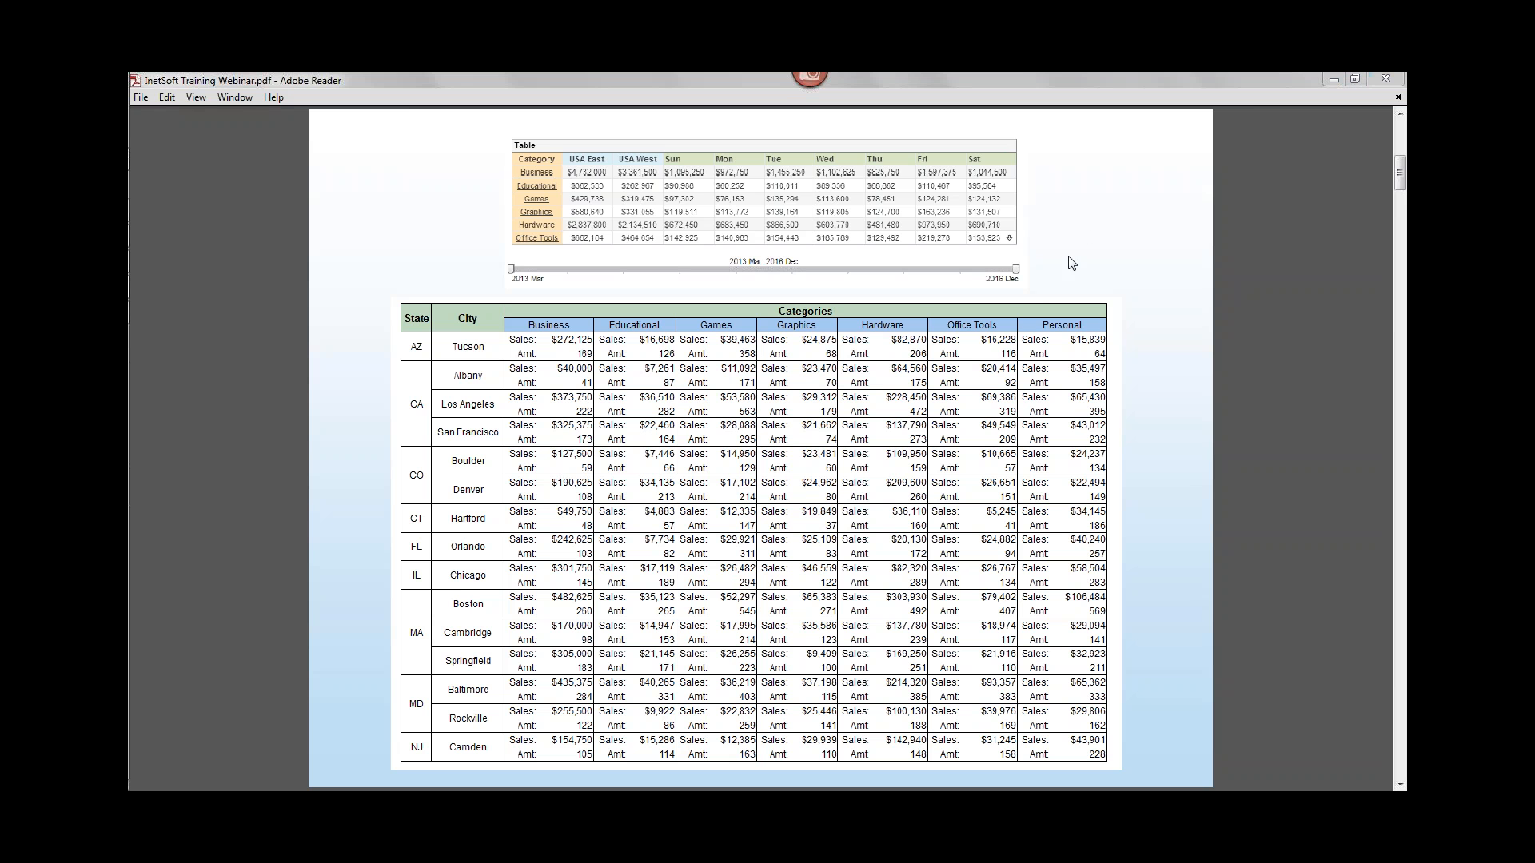
{"action": "left_click", "coordinate": [1334, 79]}
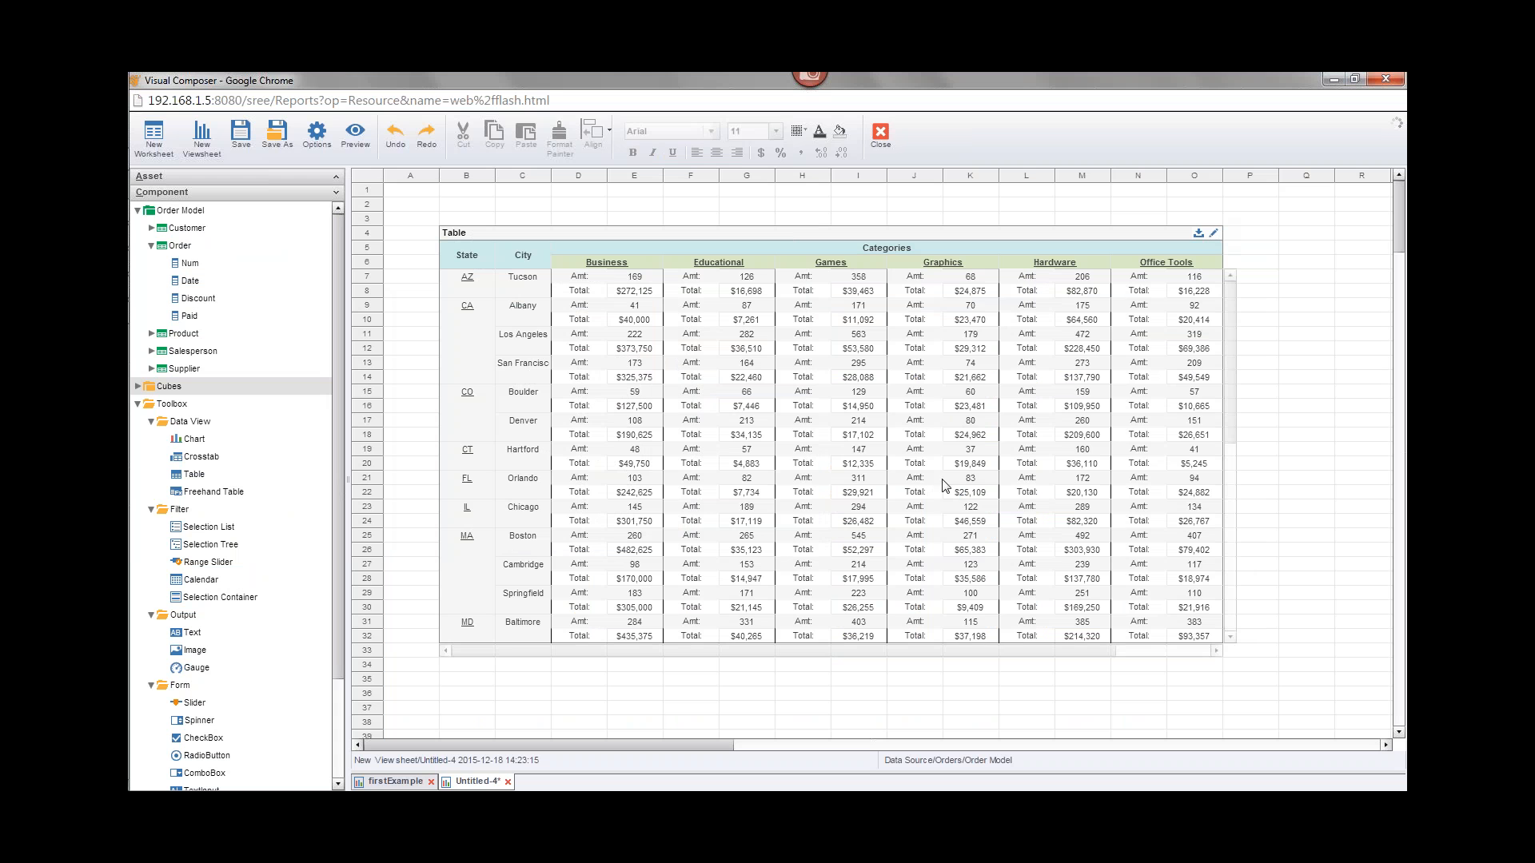
{"action": "left_click_drag", "start_coordinate": [1230, 384], "coordinate": [1229, 638]}
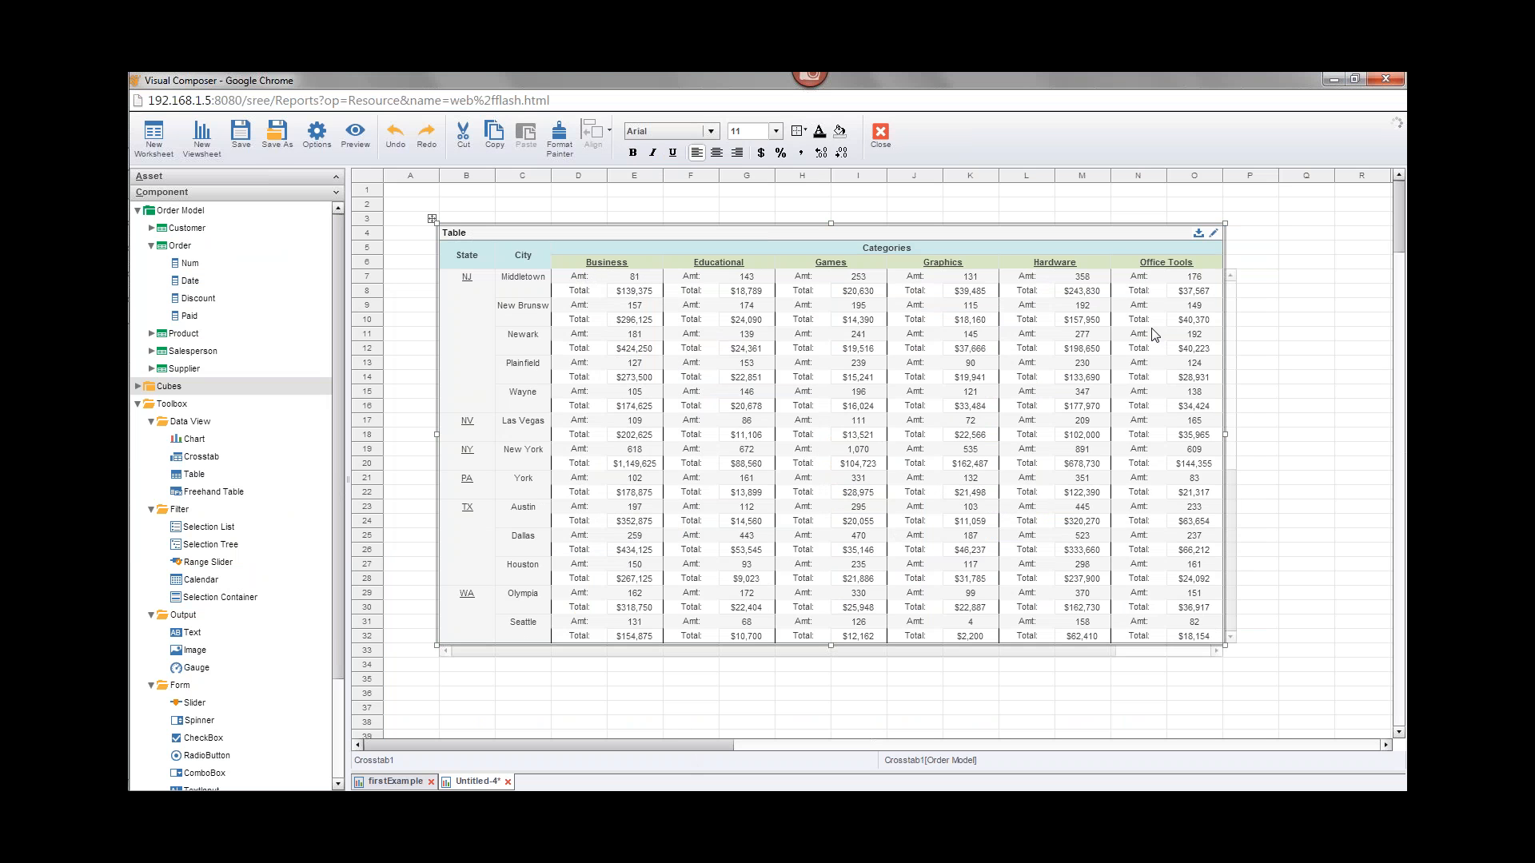
Try to insert 2 columns after the product total label cell in the Table Editor and undo the insertion.
{"action": "left_click", "coordinate": [1215, 233]}
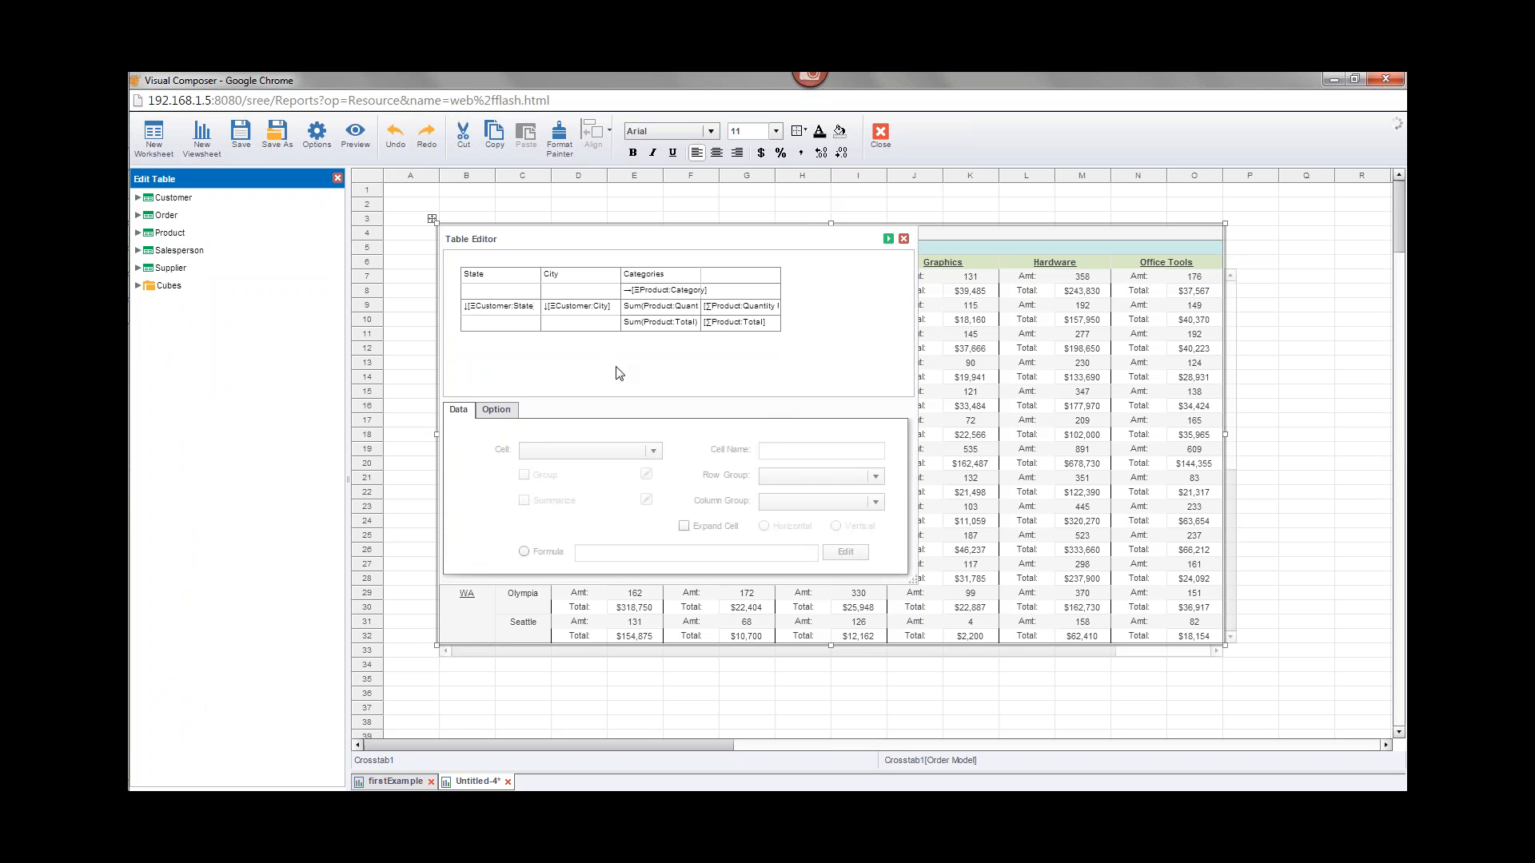
{"action": "left_click", "coordinate": [673, 326]}
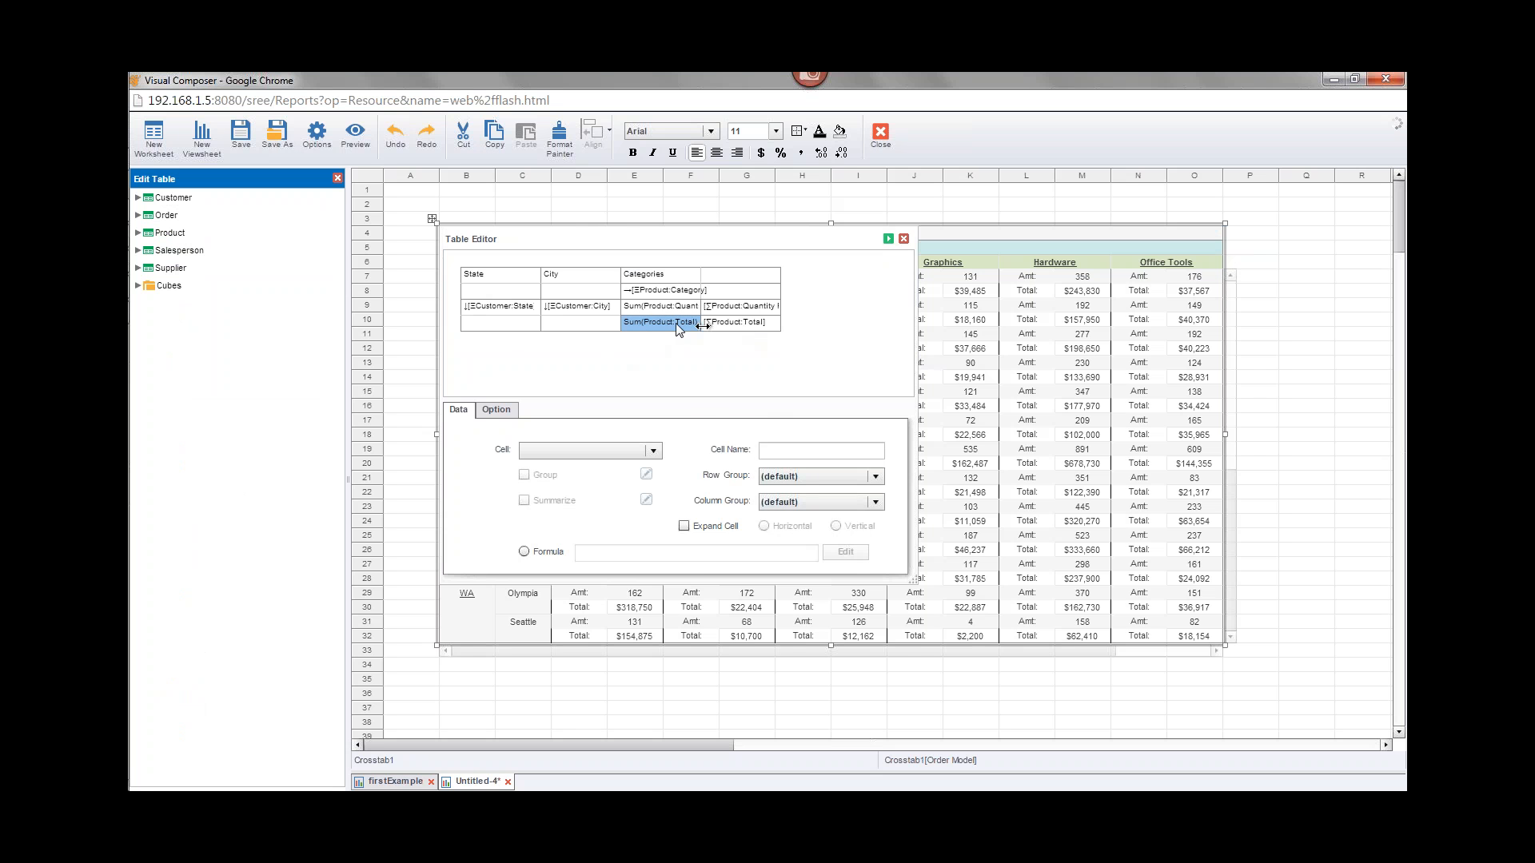
{"action": "right_click", "coordinate": [671, 325]}
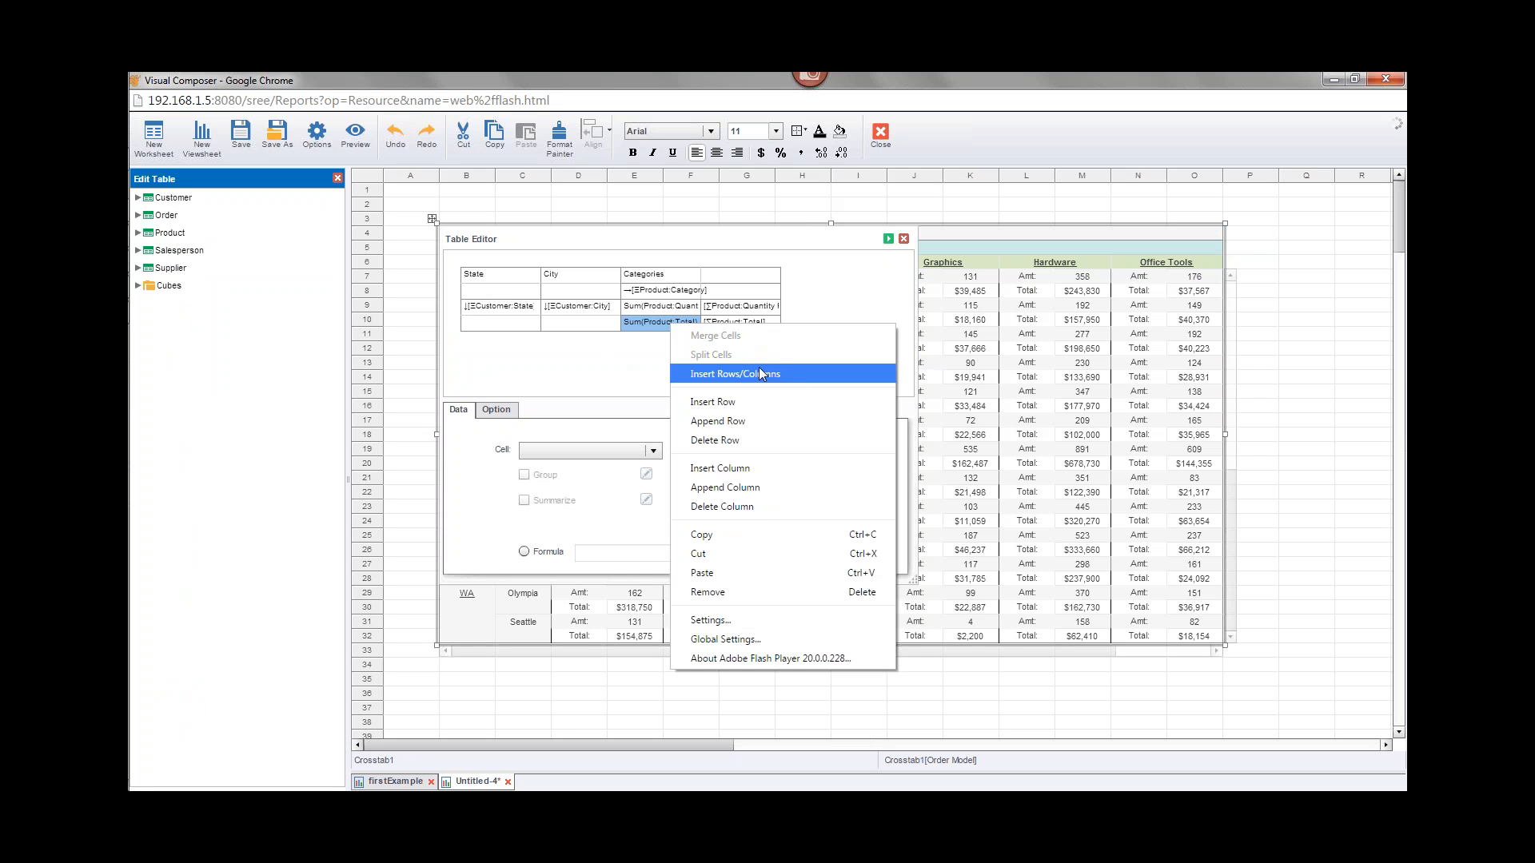
{"action": "left_click", "coordinate": [791, 374]}
{"action": "left_click", "coordinate": [666, 374]}
{"action": "left_click", "coordinate": [689, 406]}
{"action": "key", "text": "BackSpace"}
{"action": "type", "text": "2"}
{"action": "left_click", "coordinate": [666, 443]}
{"action": "left_click", "coordinate": [700, 487]}
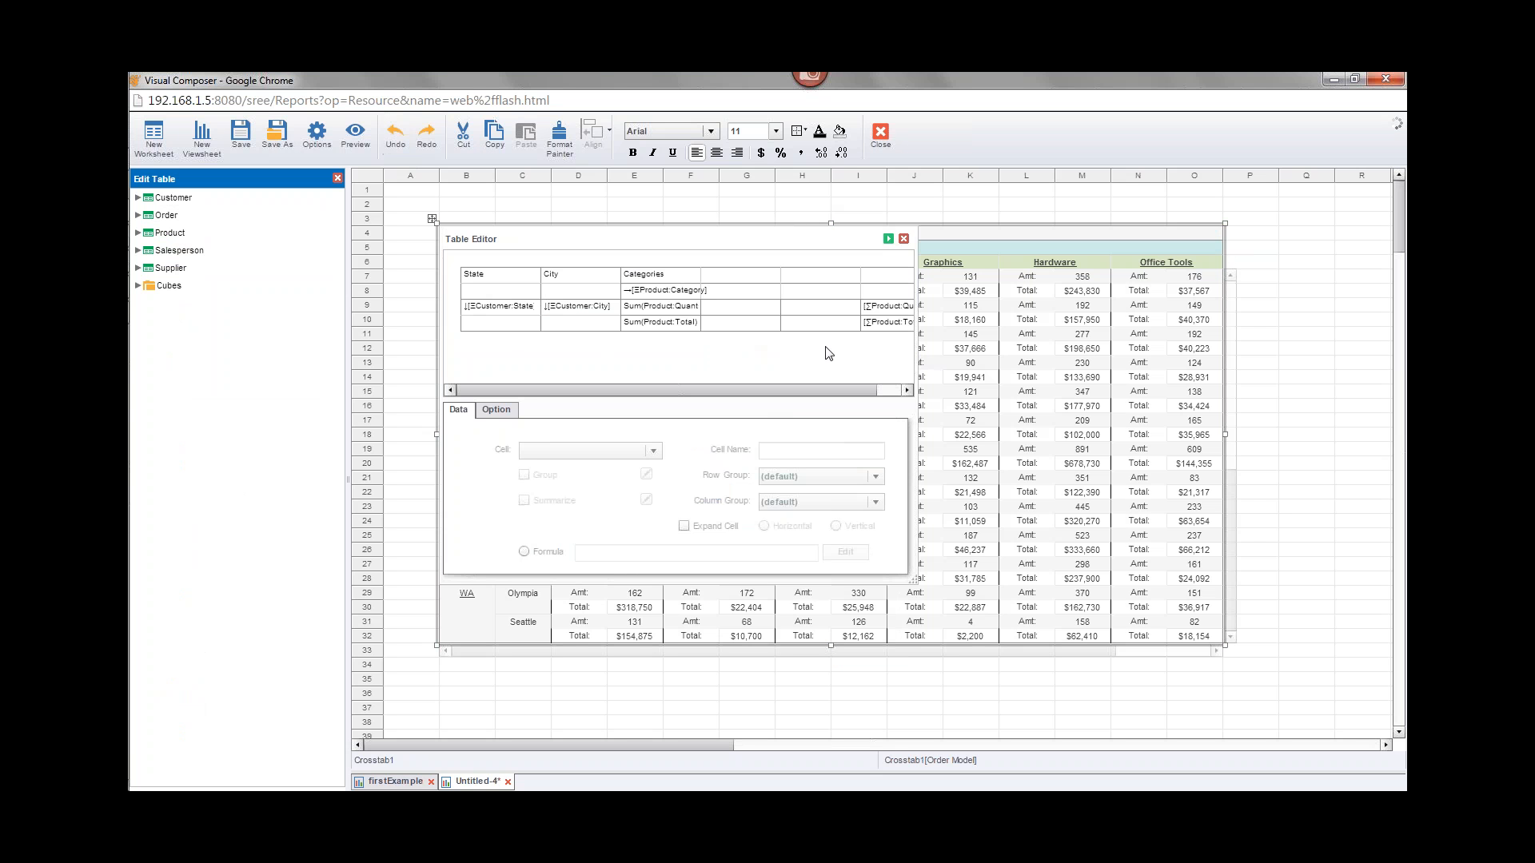
{"action": "key", "text": "ctrl+z"}
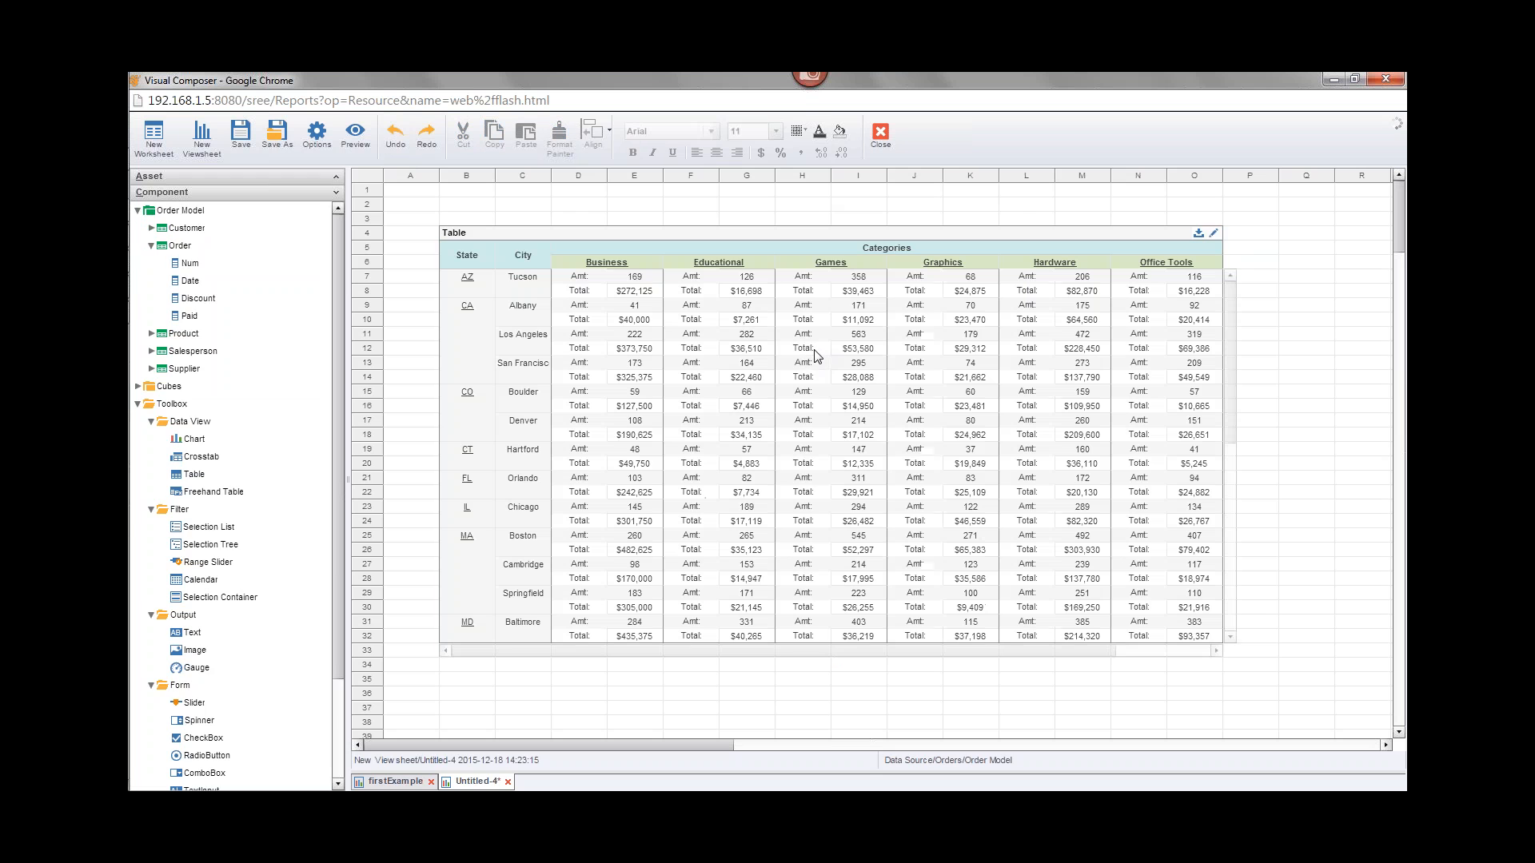
Insert 2 rows after the product total row in the crosstab's Table Editor layout.
{"action": "left_click", "coordinate": [1214, 233]}
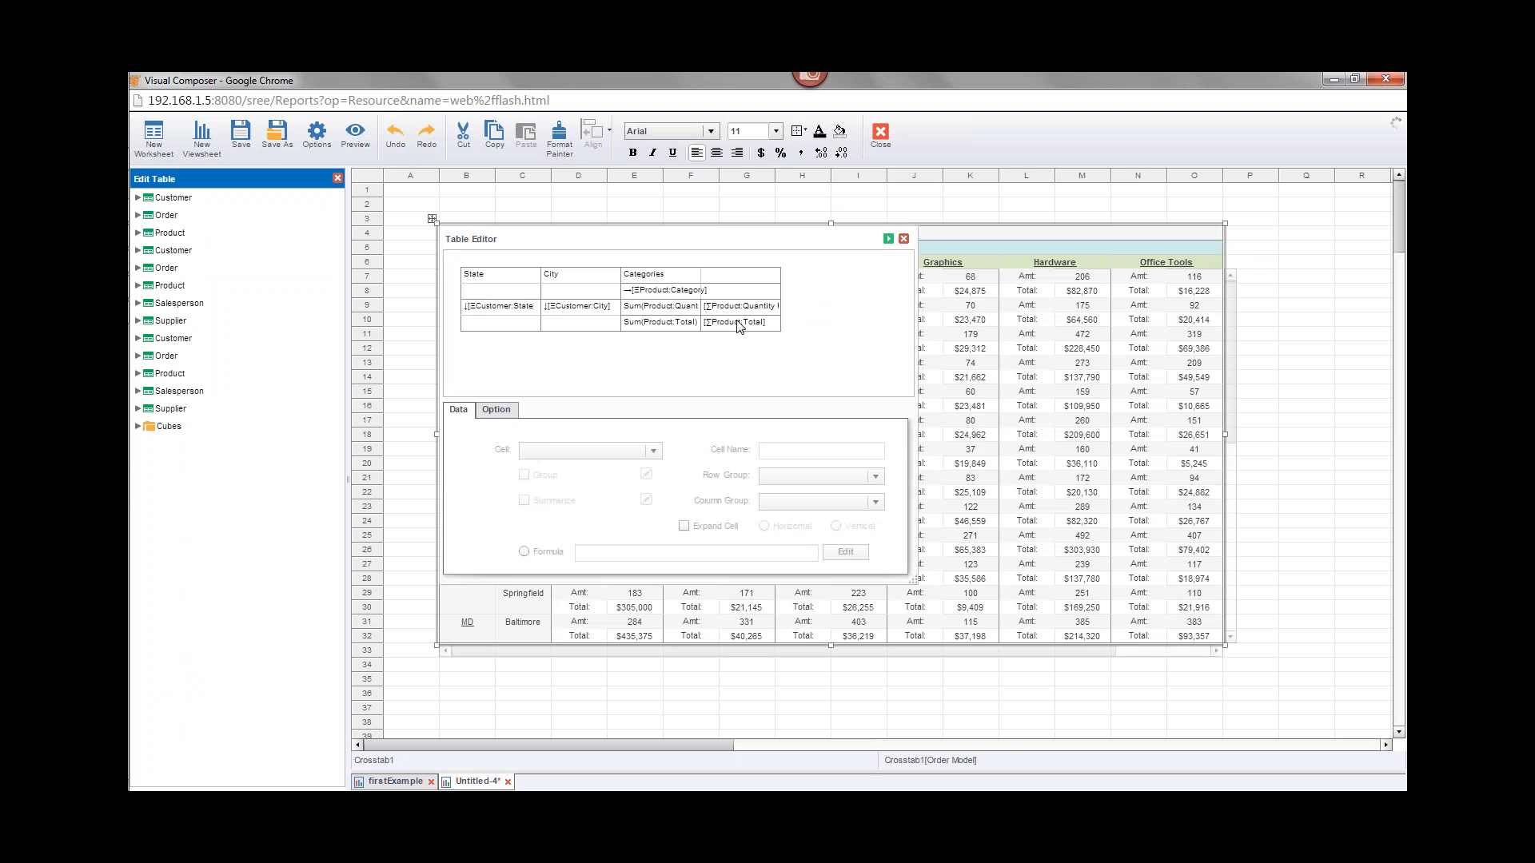
{"action": "left_click", "coordinate": [685, 328]}
{"action": "right_click", "coordinate": [683, 329]}
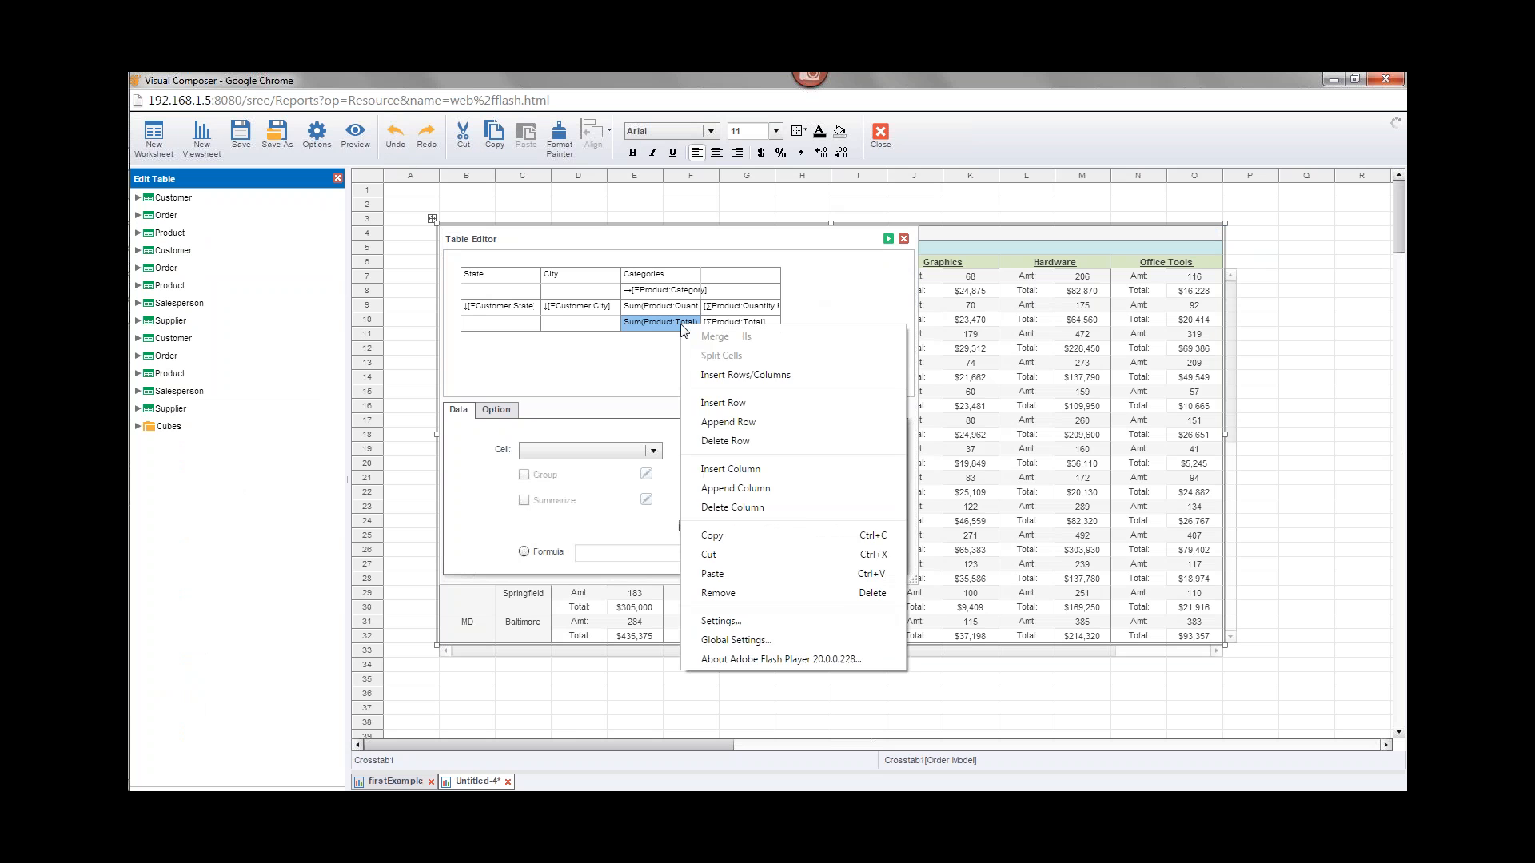
{"action": "left_click", "coordinate": [727, 375]}
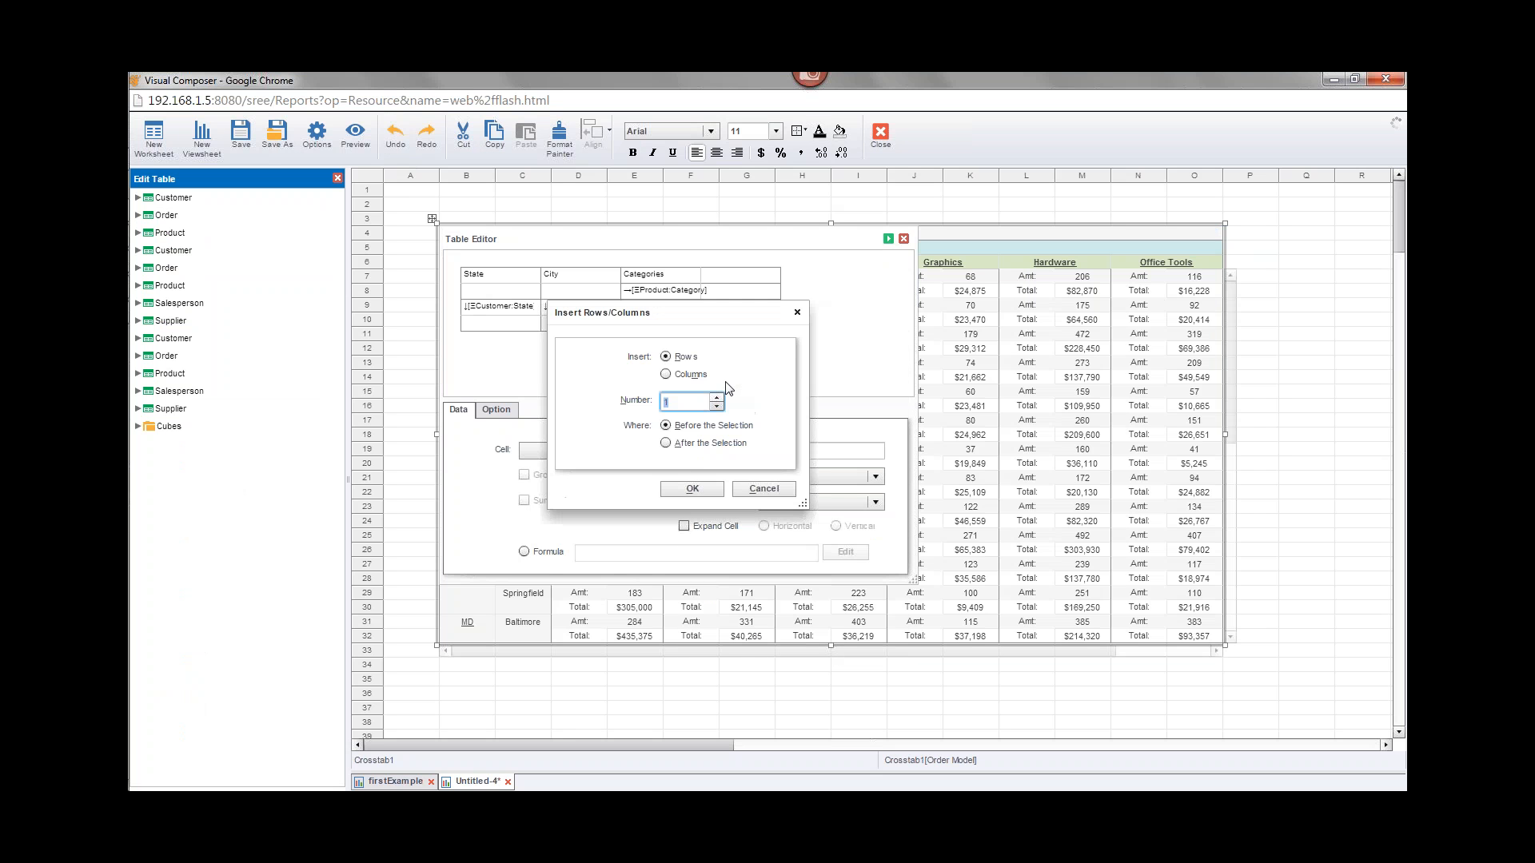
{"action": "type", "text": "2"}
{"action": "left_click", "coordinate": [688, 442]}
{"action": "left_click", "coordinate": [694, 486]}
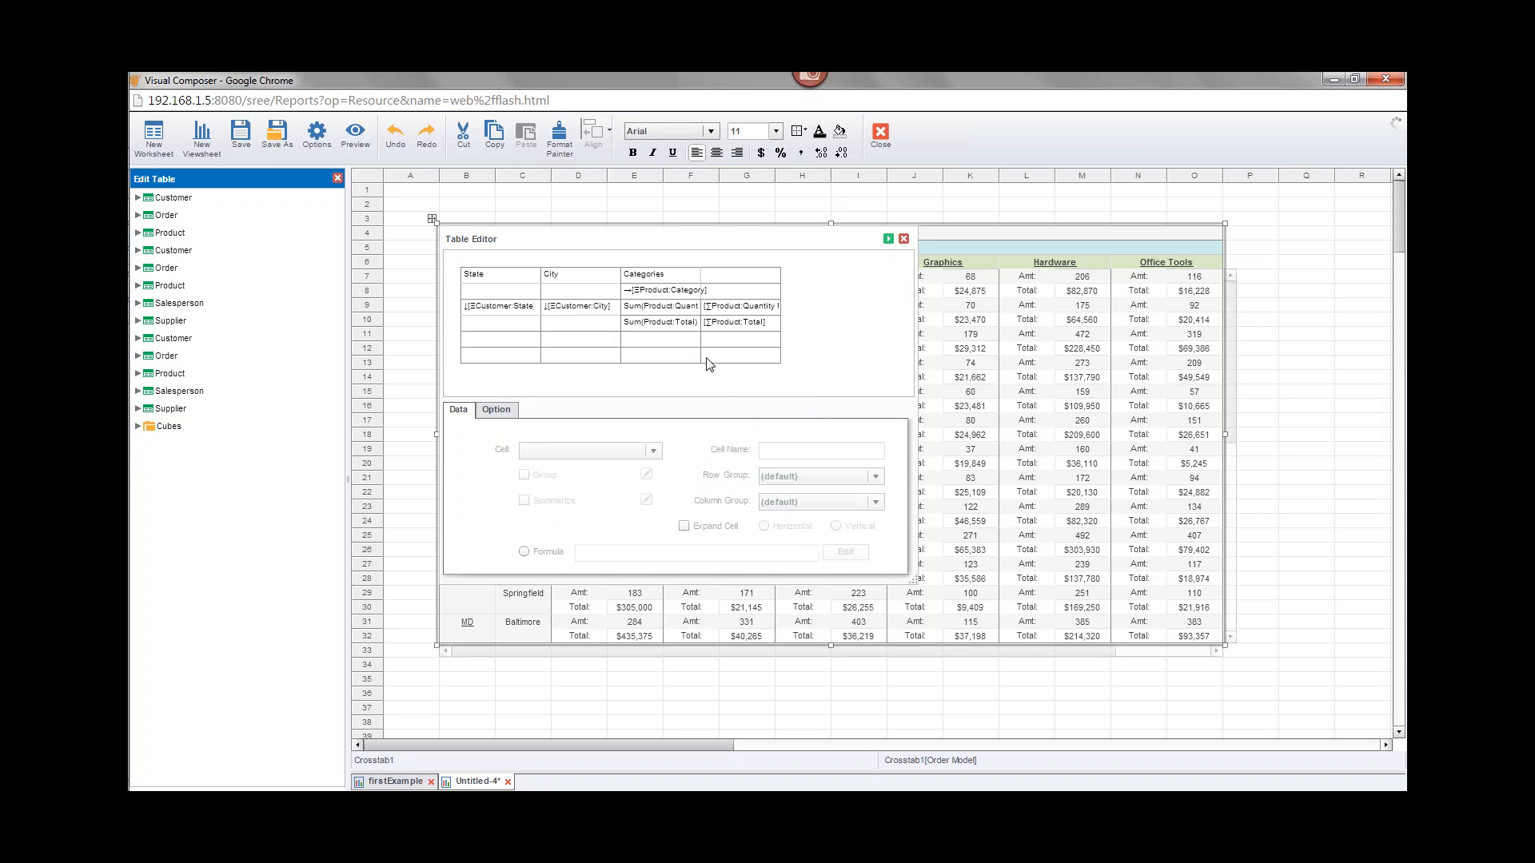
Merge the four new cells beneath State and City and enter "Grand Total" in the merged cell.
{"action": "left_click", "coordinate": [512, 340]}
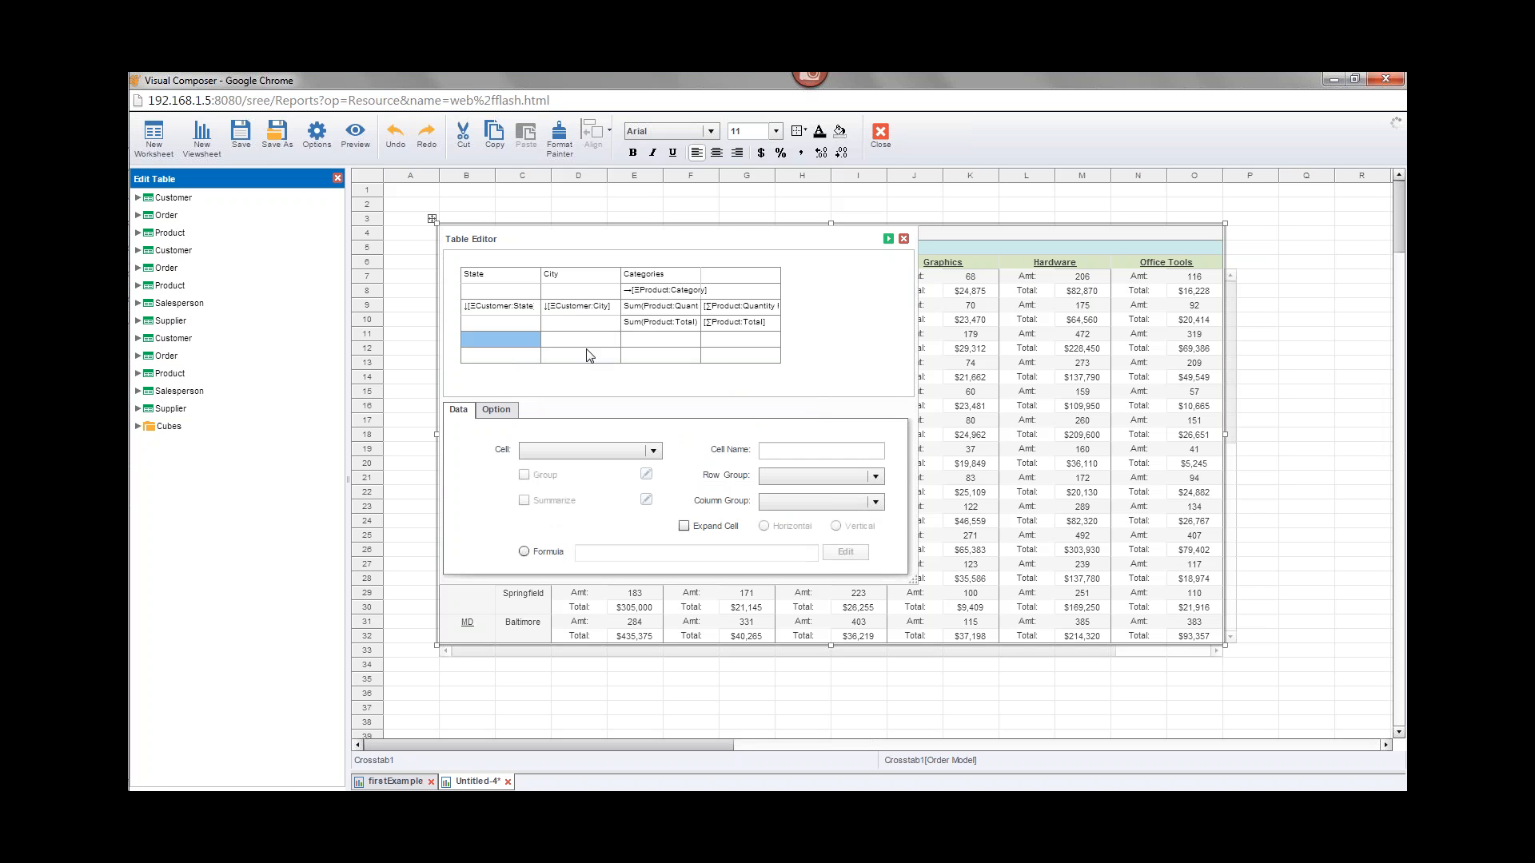
{"action": "left_click_drag", "start_coordinate": [511, 340], "coordinate": [578, 355]}
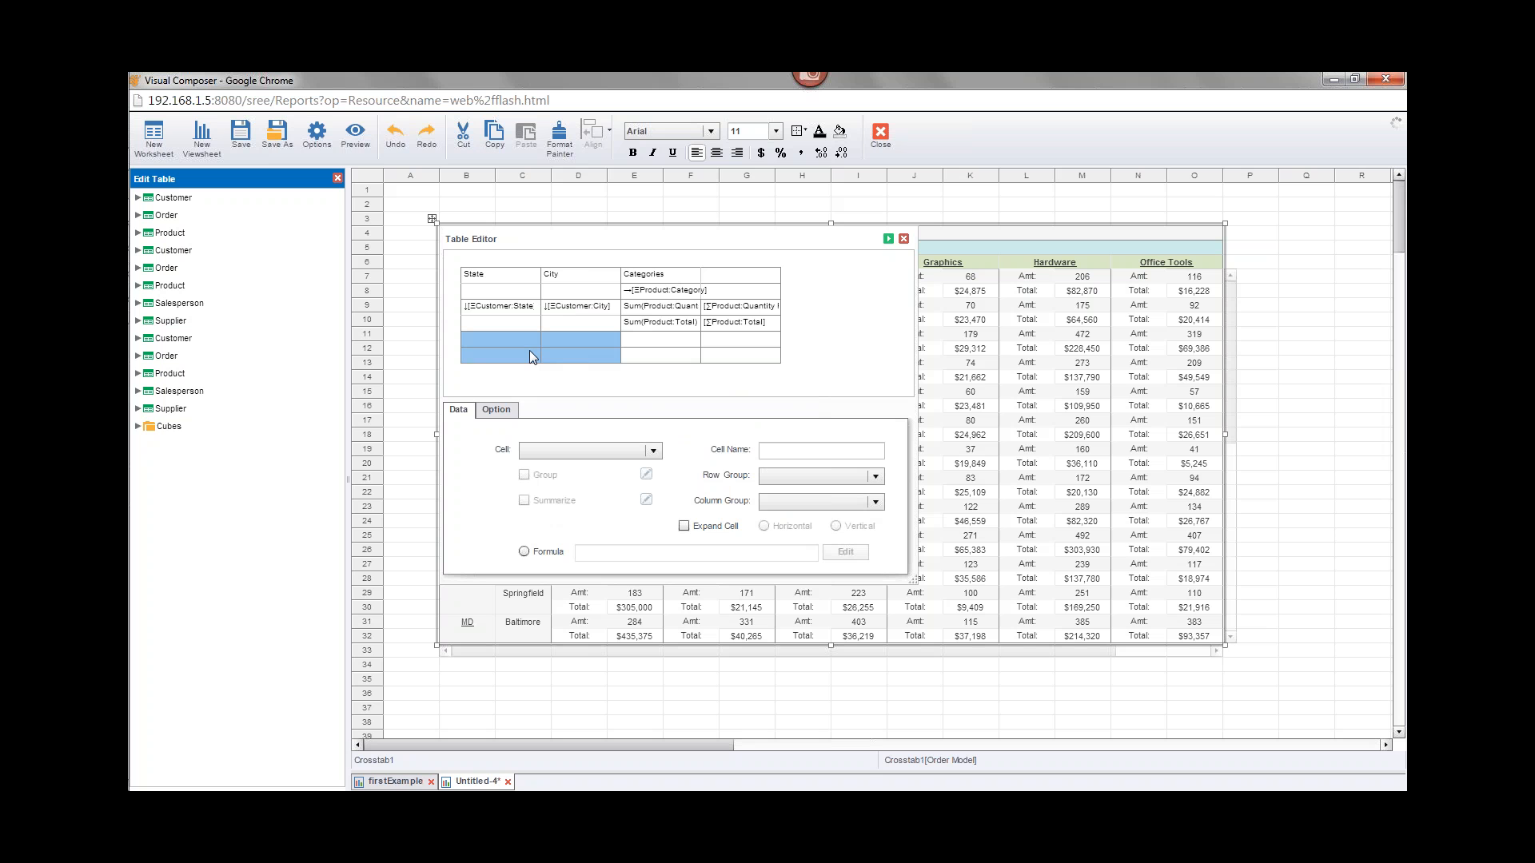
{"action": "right_click", "coordinate": [558, 356]}
{"action": "left_click", "coordinate": [585, 373]}
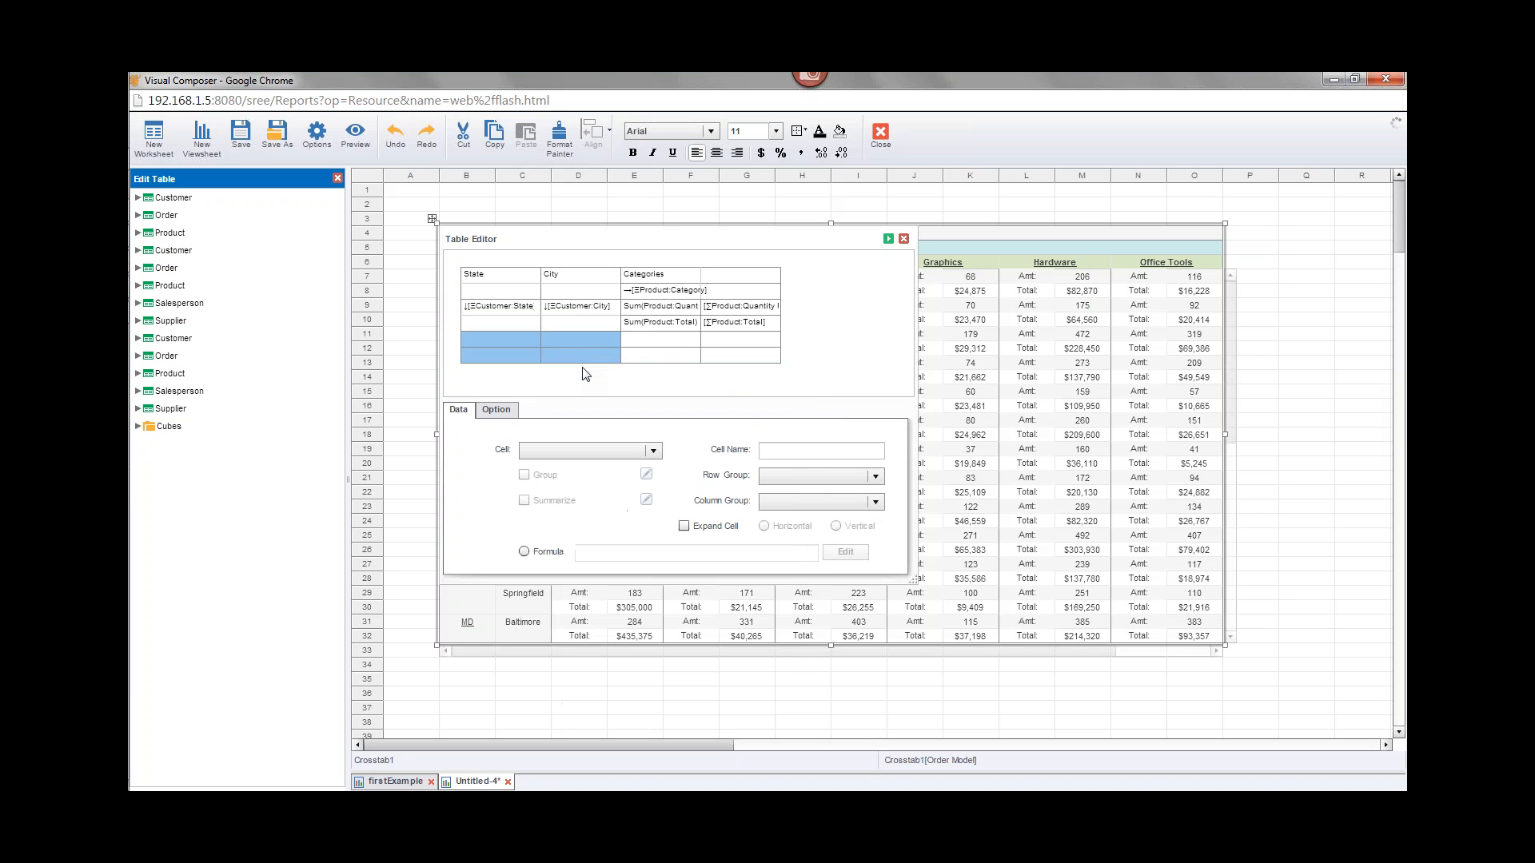
{"action": "left_click", "coordinate": [533, 354]}
{"action": "type", "text": "Grand Total"}
Label the two cells beside Grand Total "Amt:" and "Total:".
{"action": "left_click", "coordinate": [655, 354]}
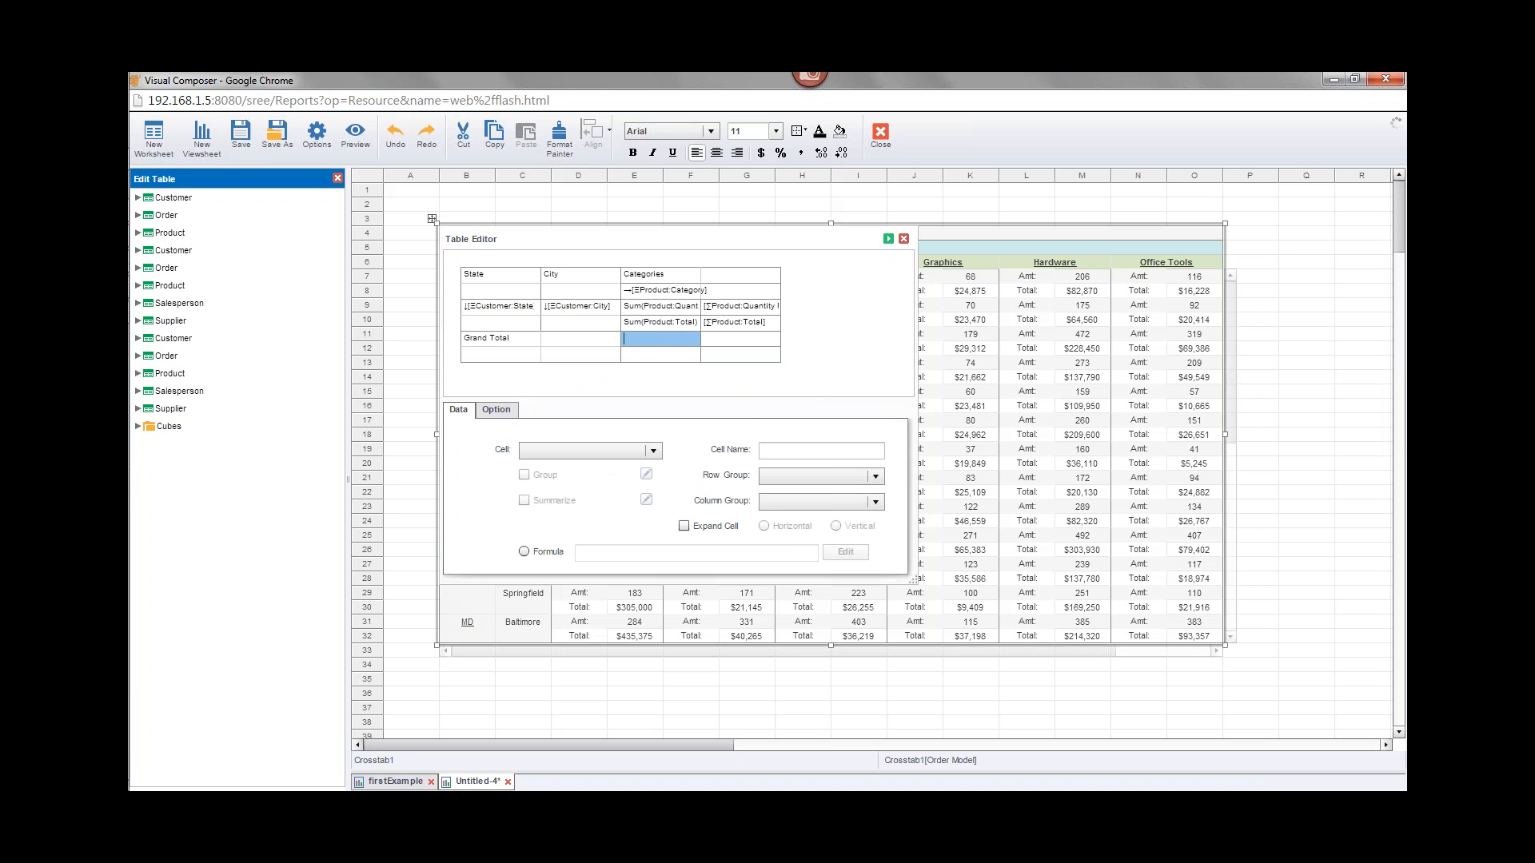
{"action": "type", "text": "mt"}
{"action": "type", "text": "Total:"}
Place the Product:Total measure beside the grand total's "Total:" label and Product:Quantity Purchased beside its "Amt:" label.
{"action": "left_click", "coordinate": [737, 354]}
{"action": "left_click", "coordinate": [738, 339]}
{"action": "left_click", "coordinate": [740, 355]}
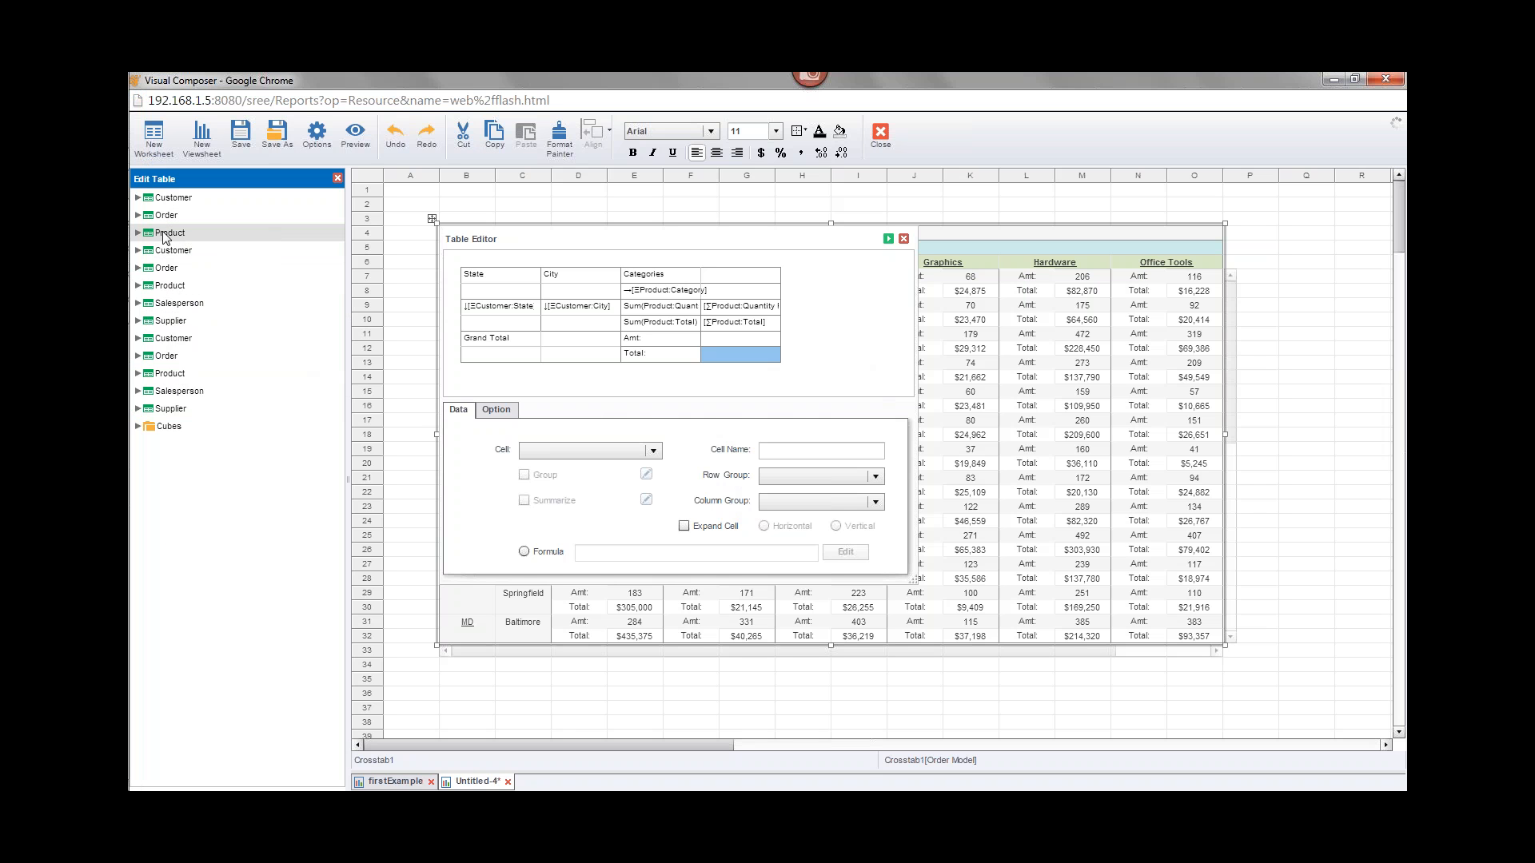
{"action": "left_click", "coordinate": [138, 234]}
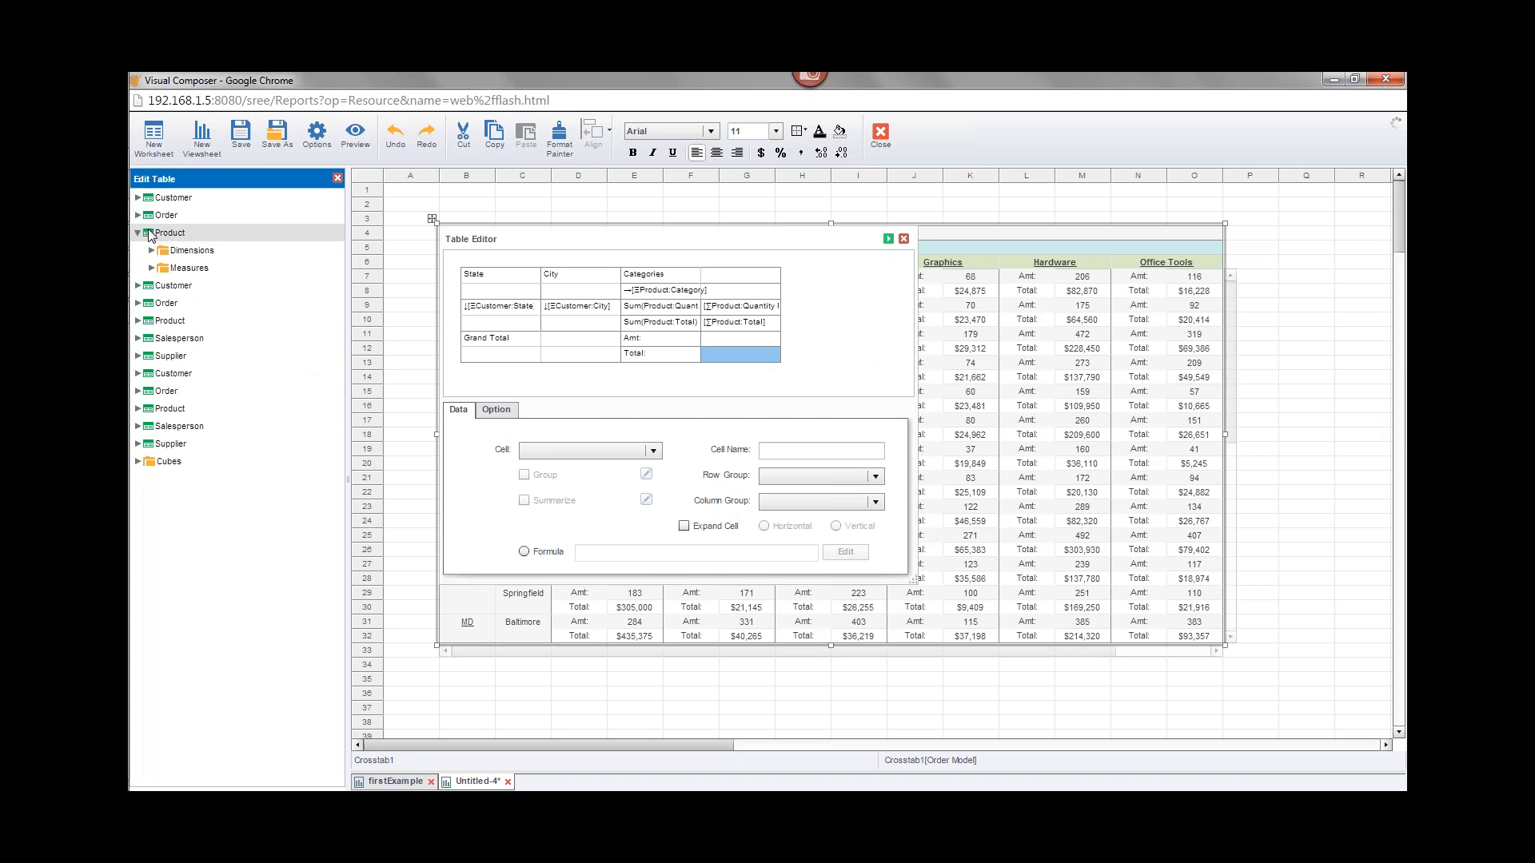
{"action": "left_click", "coordinate": [152, 269]}
{"action": "left_click_drag", "start_coordinate": [222, 382], "coordinate": [738, 354]}
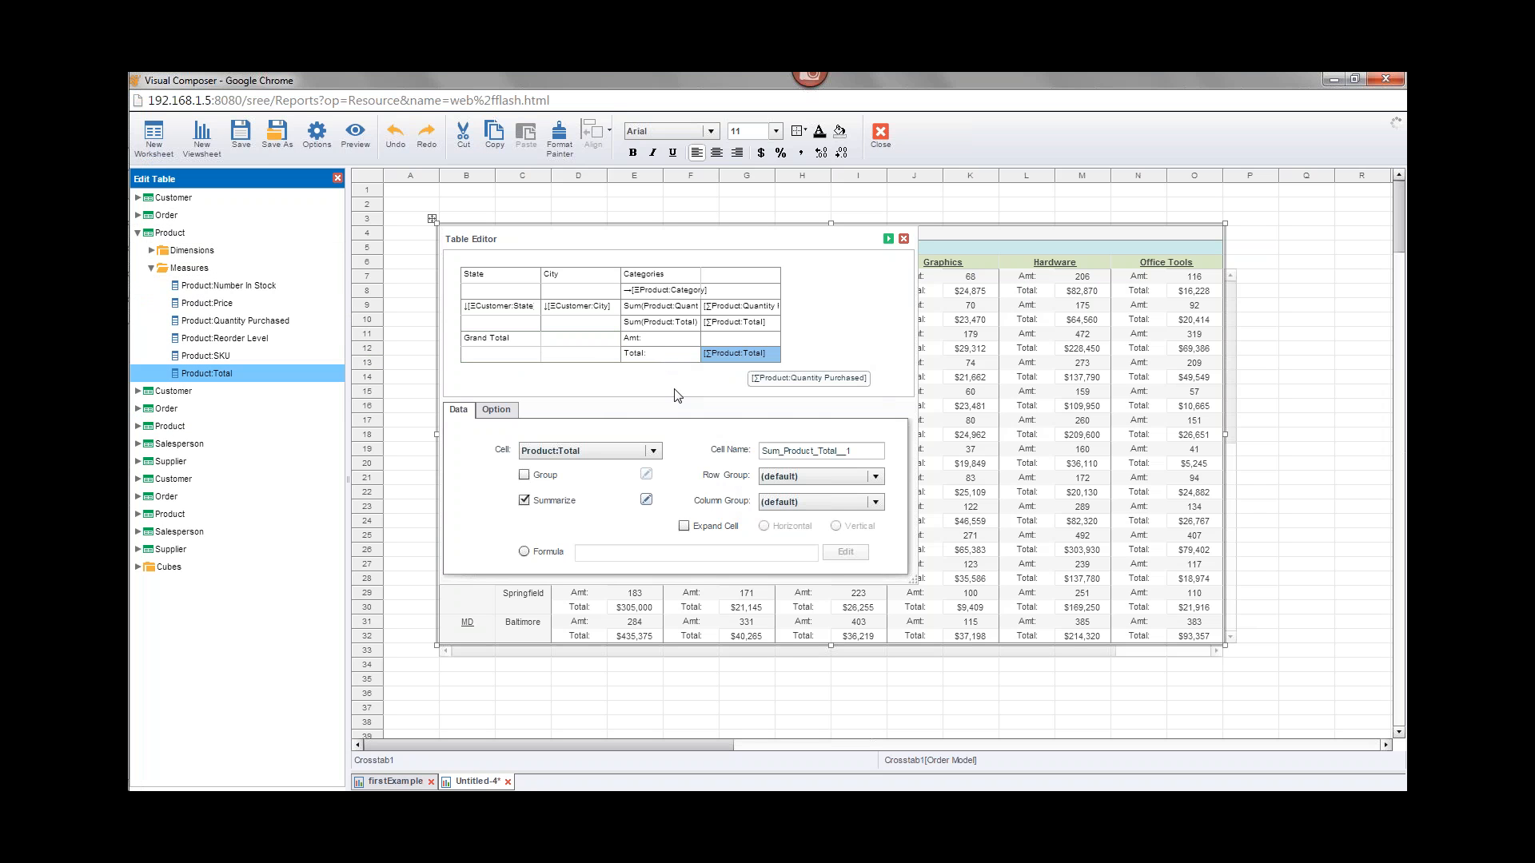
{"action": "left_click_drag", "start_coordinate": [244, 321], "coordinate": [731, 339]}
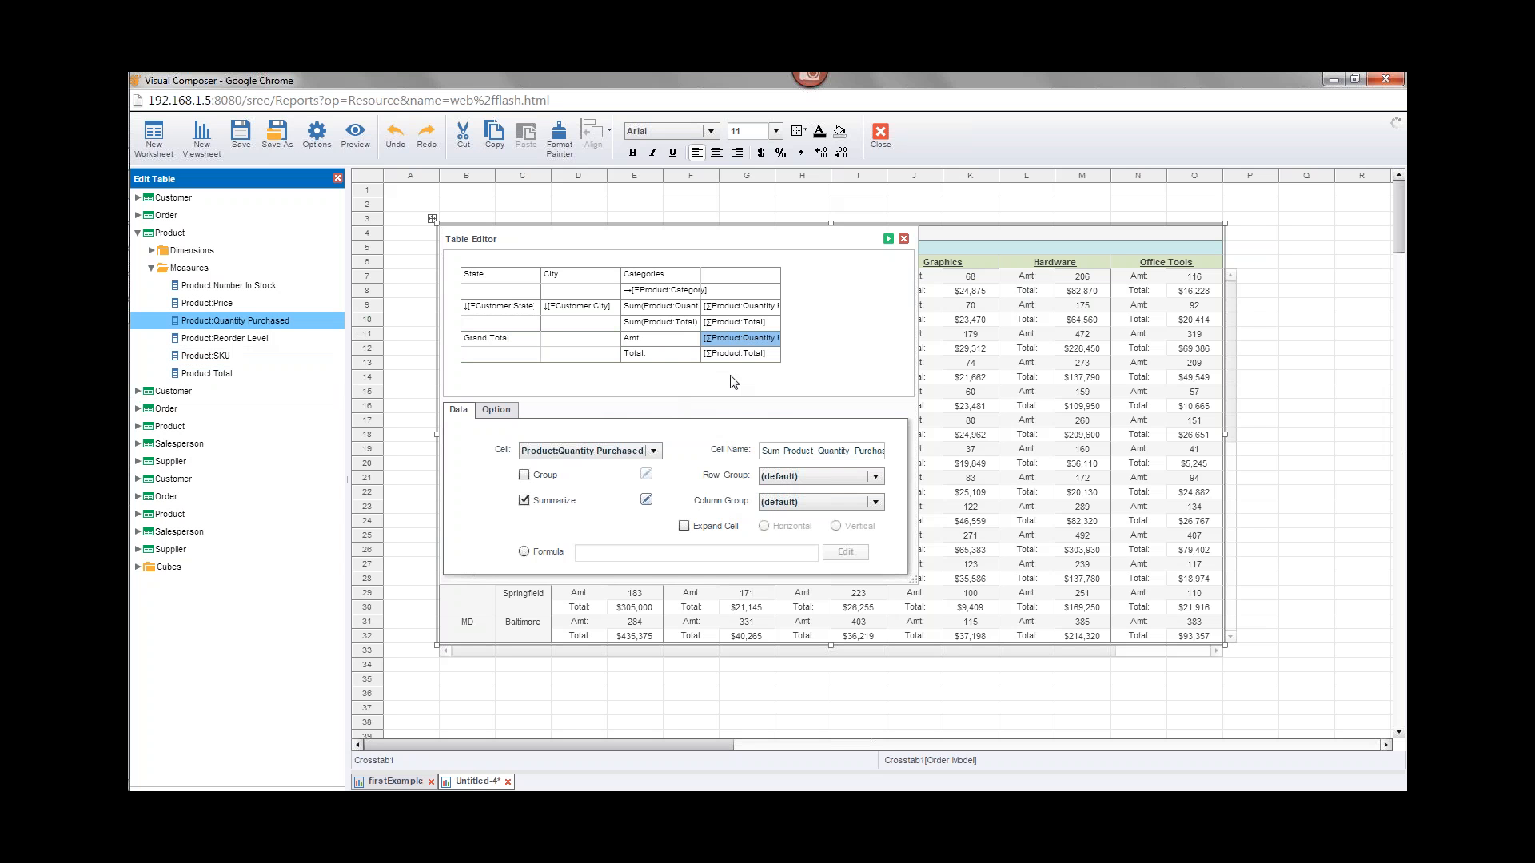
Review the column group choices for the grand total quantity cell, keep (default), and apply the edited layout to the crosstab.
{"action": "left_click", "coordinate": [876, 504]}
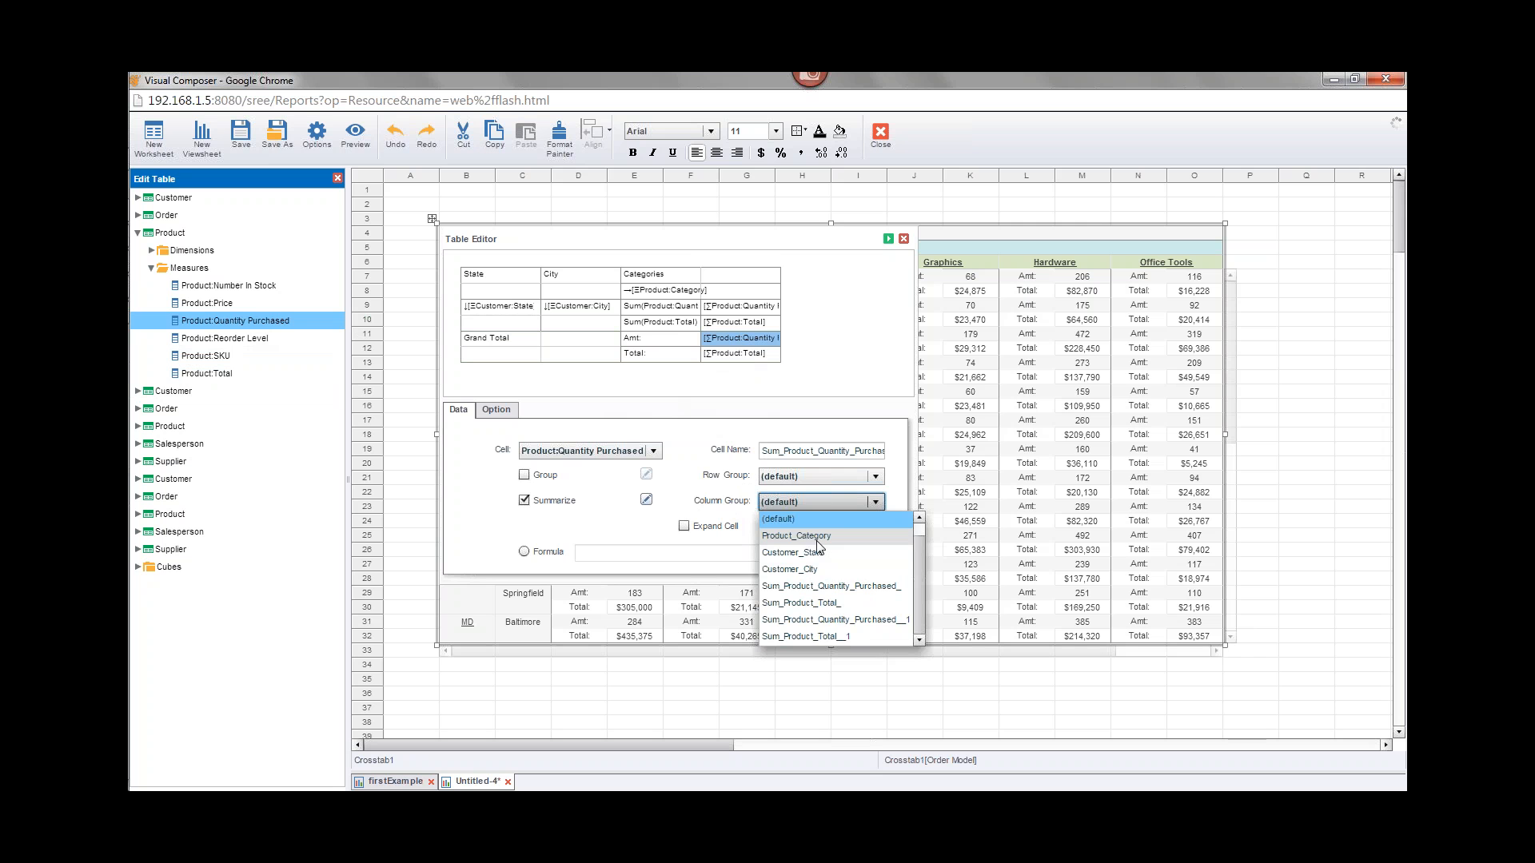
{"action": "left_click", "coordinate": [720, 506]}
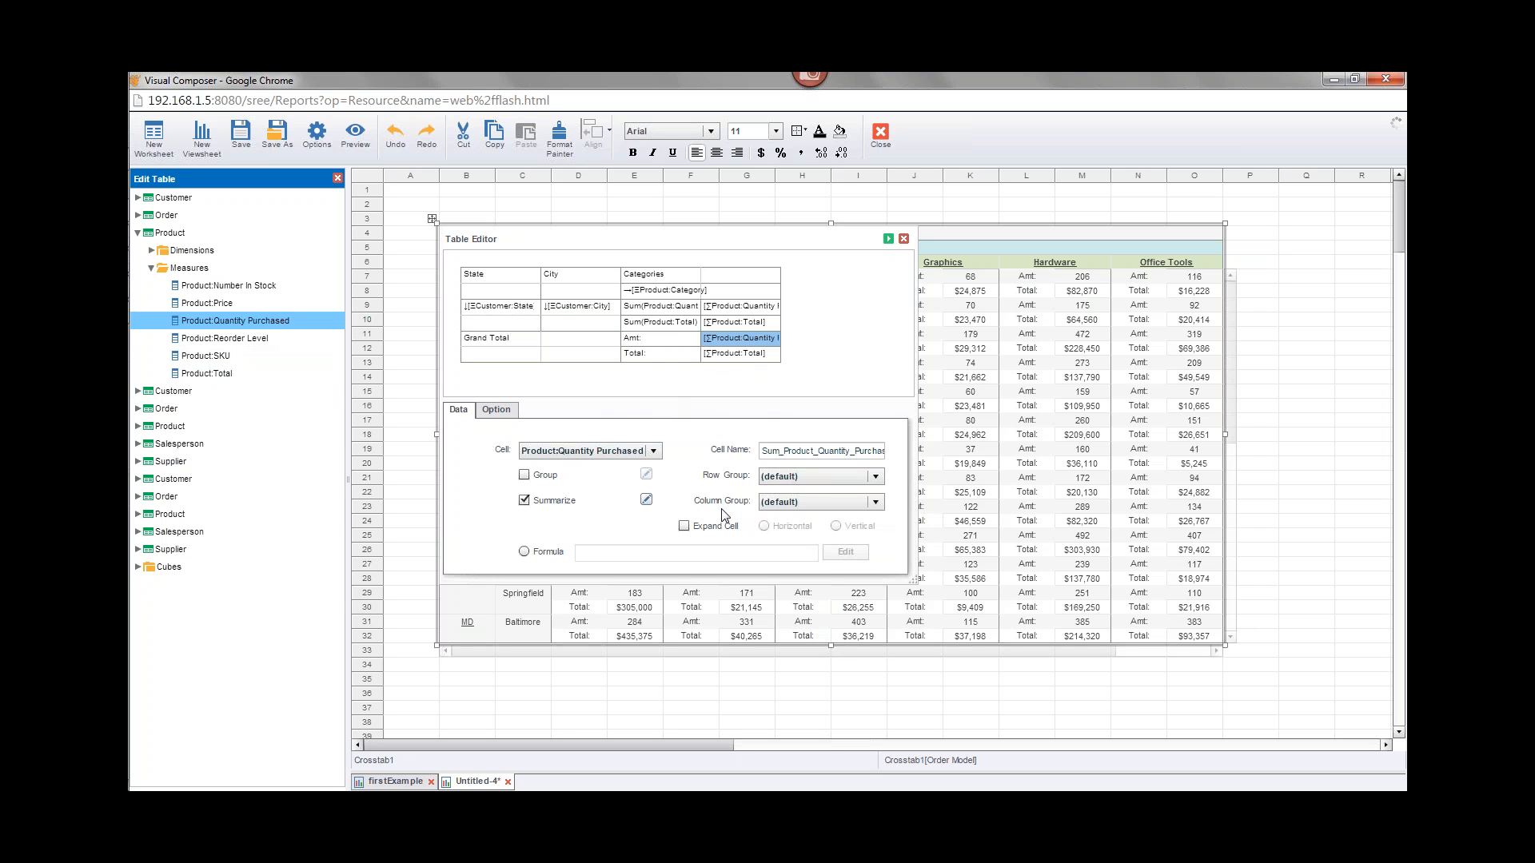
{"action": "left_click", "coordinate": [888, 239]}
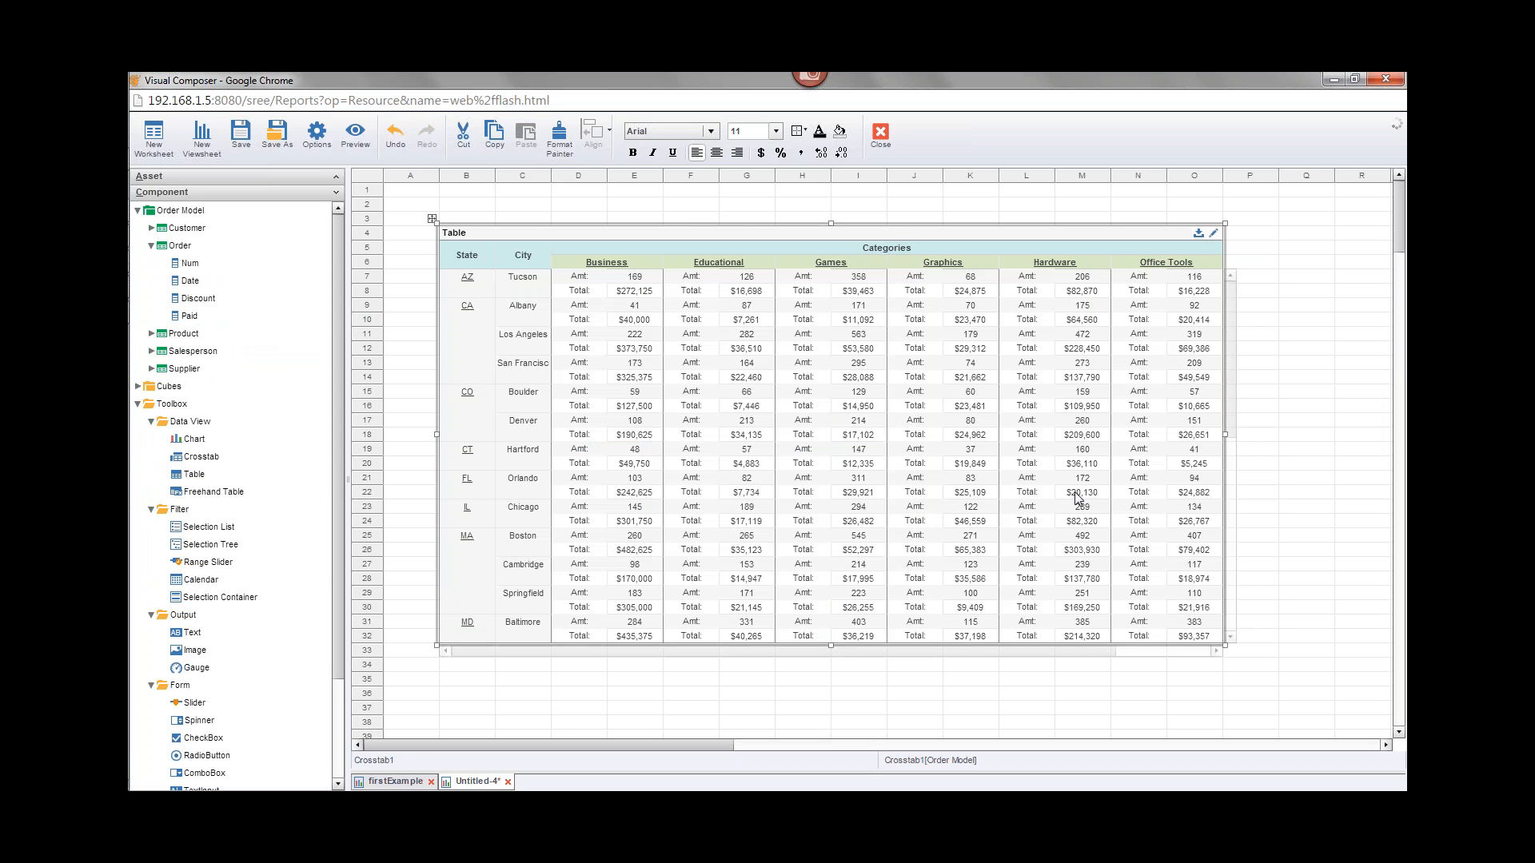
Centre the Grand Total cell's text, make it bold and set its font size to 16.
{"action": "left_click_drag", "start_coordinate": [1231, 355], "coordinate": [1241, 605]}
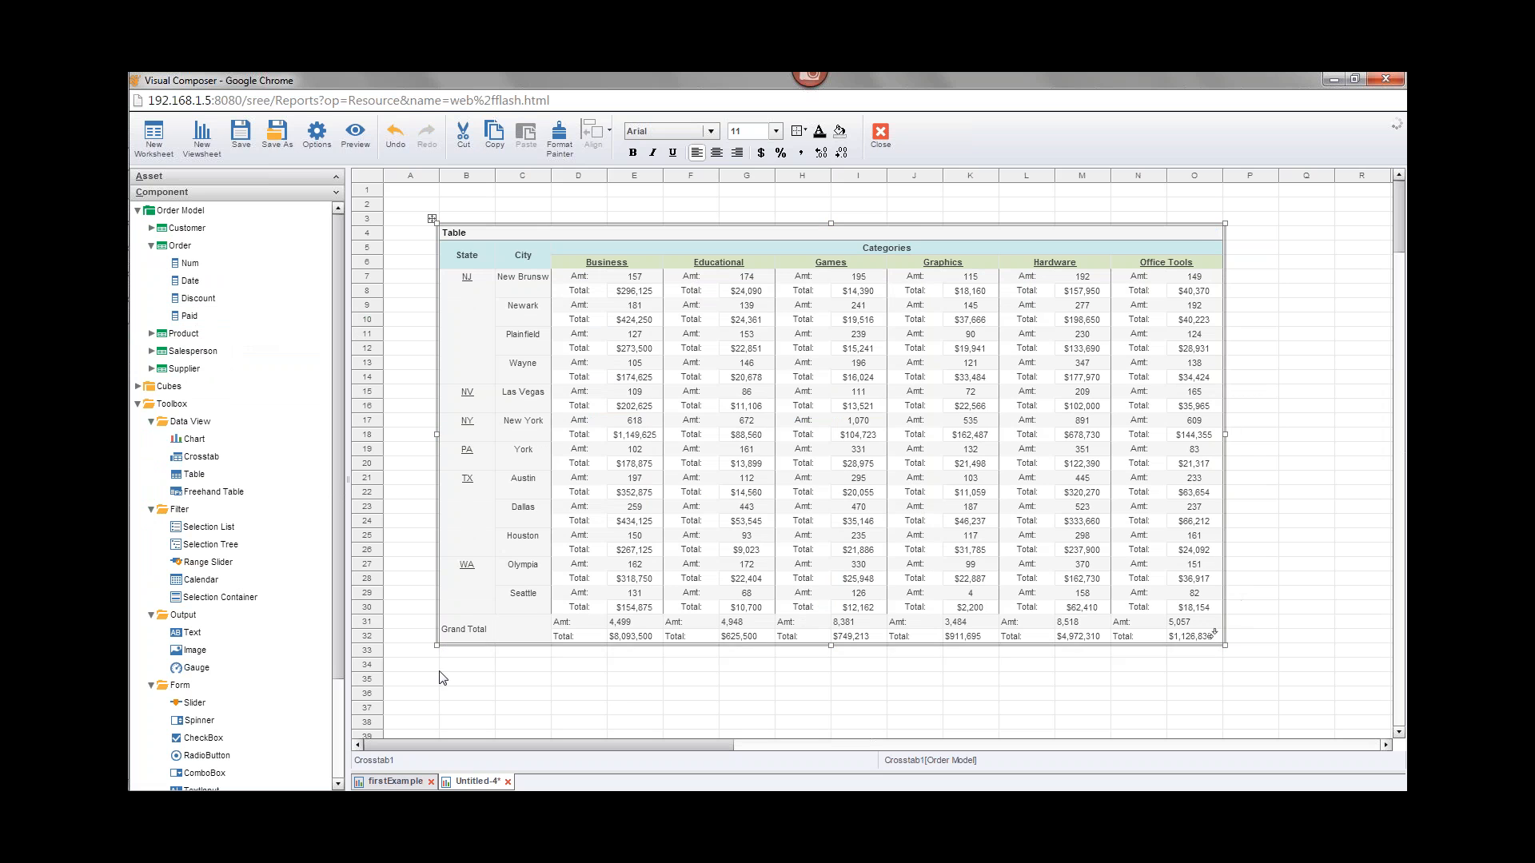
{"action": "left_click", "coordinate": [490, 629]}
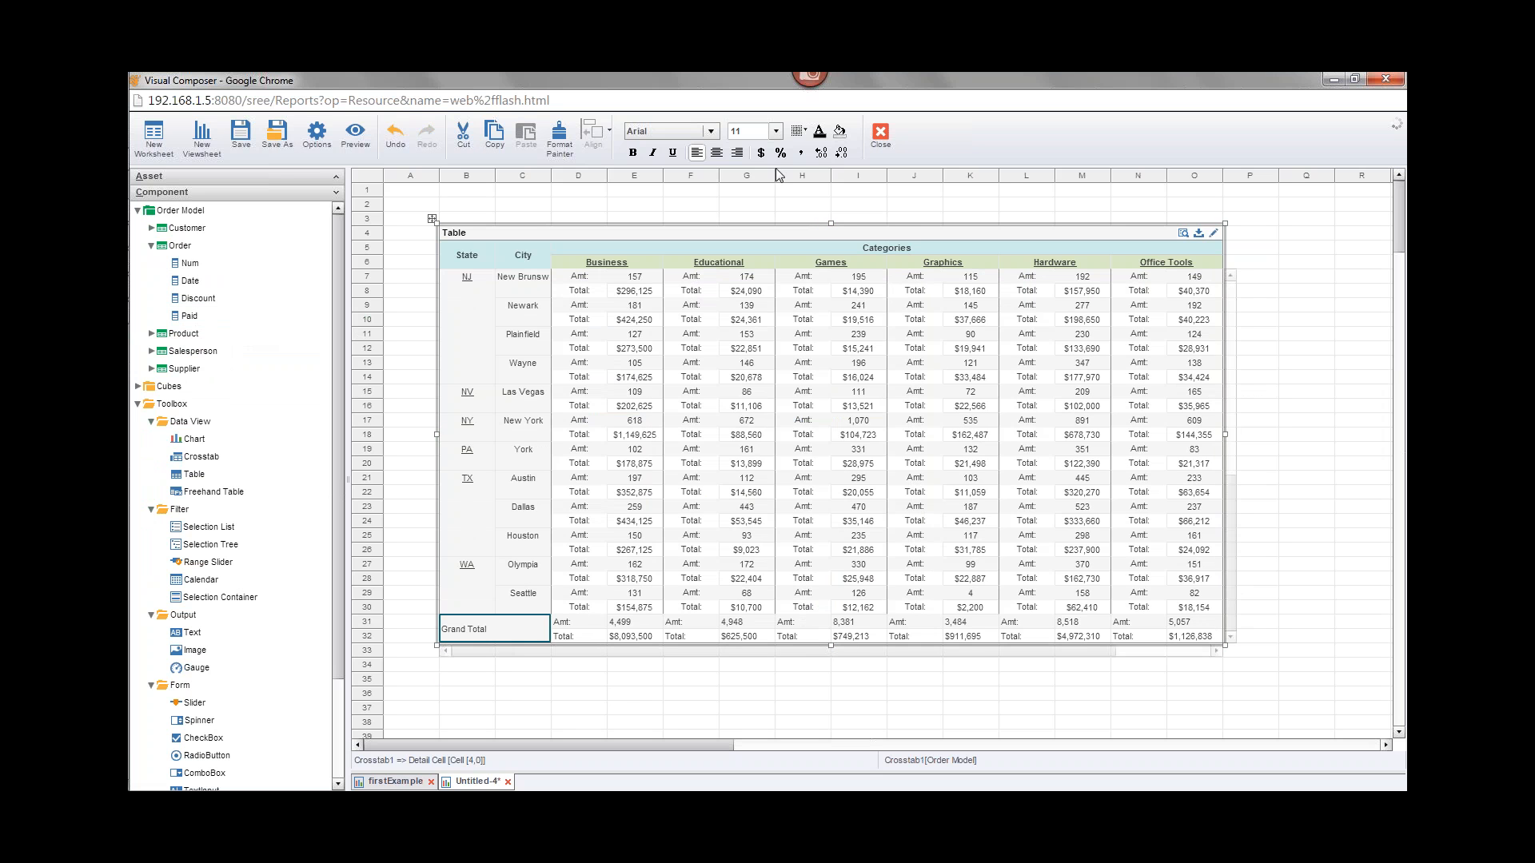
{"action": "left_click", "coordinate": [718, 155]}
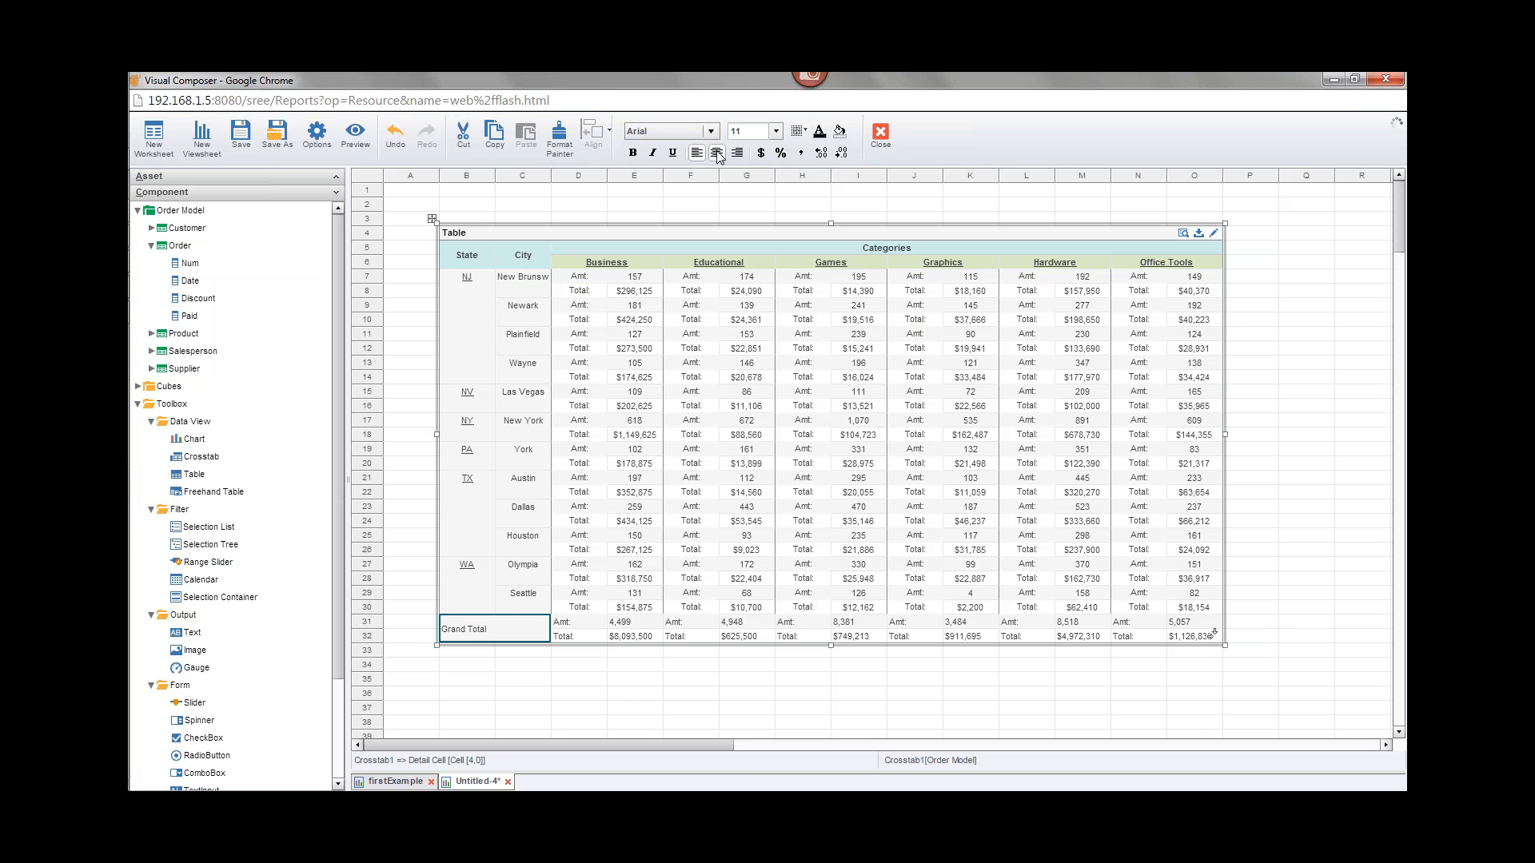
{"action": "left_click", "coordinate": [632, 152]}
{"action": "left_click", "coordinate": [775, 133]}
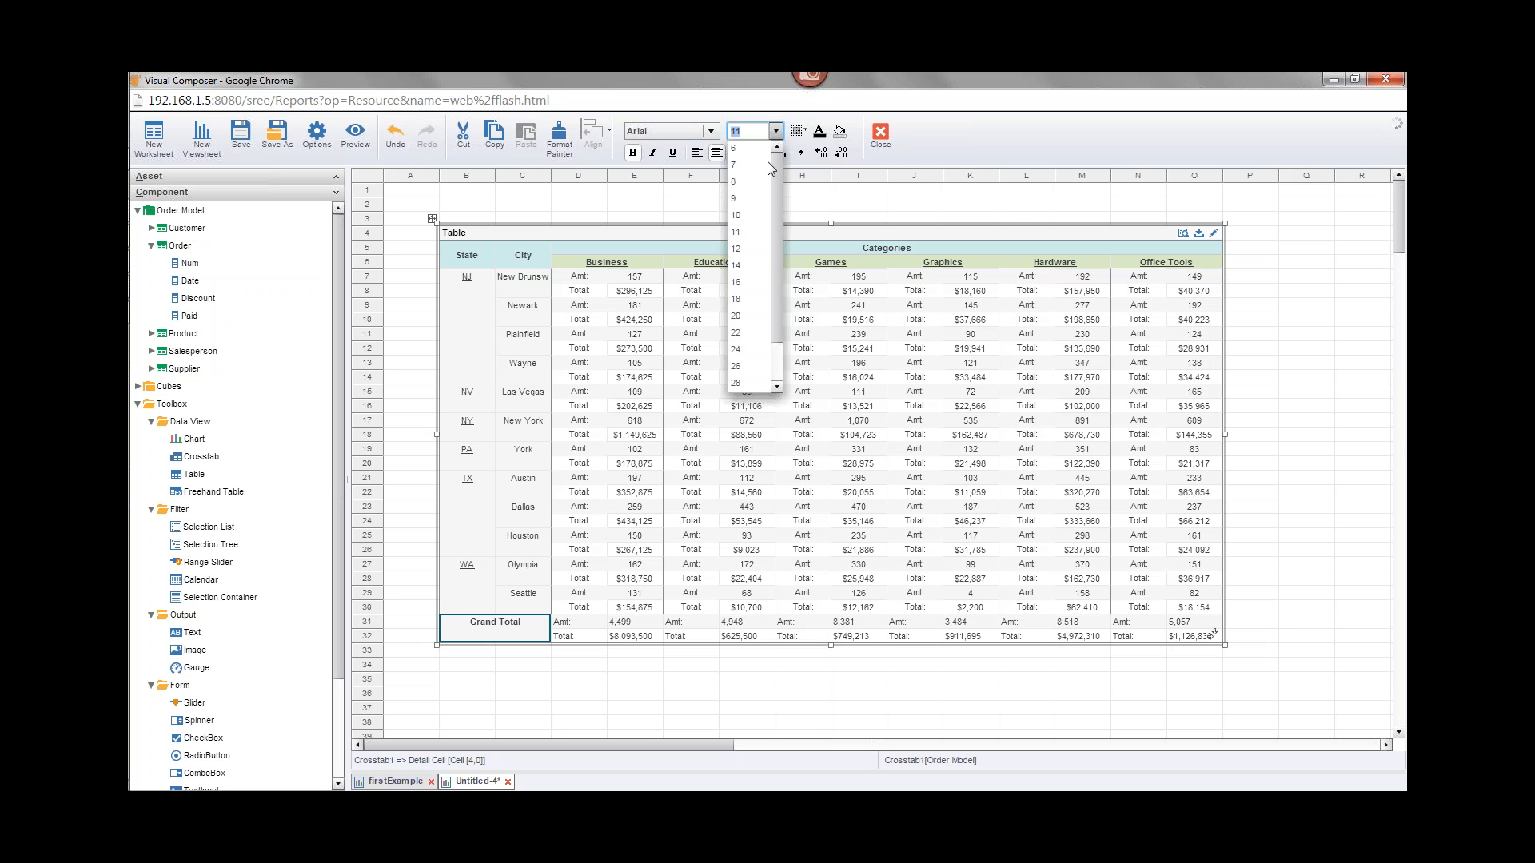
{"action": "left_click", "coordinate": [755, 282]}
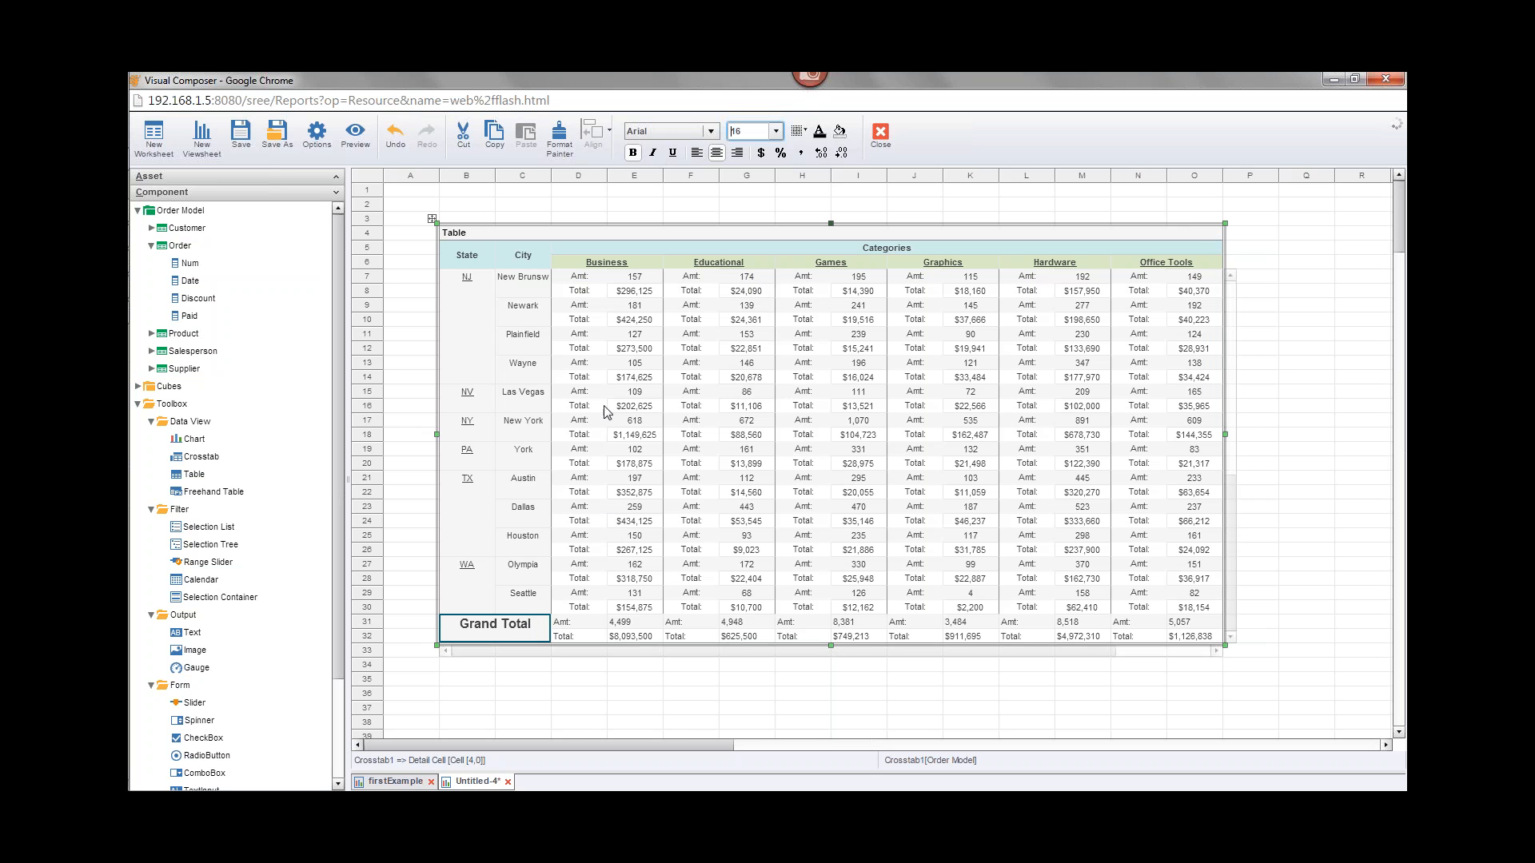
Centre the Grand Total cell's text vertically through its alignment format.
{"action": "right_click", "coordinate": [497, 637]}
{"action": "left_click", "coordinate": [550, 524]}
{"action": "left_click", "coordinate": [750, 312]}
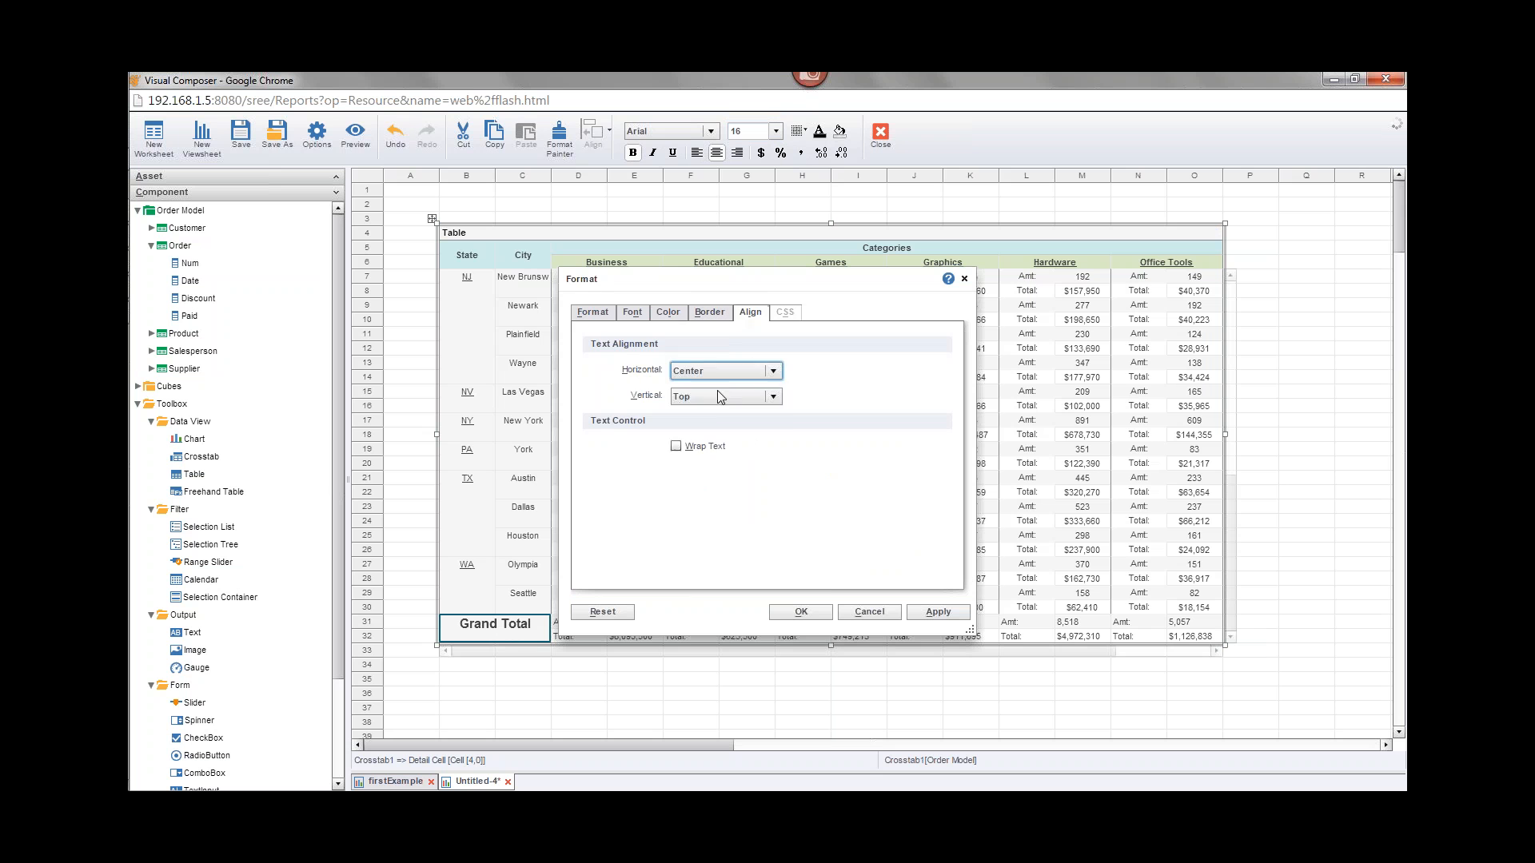
{"action": "left_click", "coordinate": [722, 395]}
{"action": "left_click", "coordinate": [711, 443]}
{"action": "left_click", "coordinate": [801, 612]}
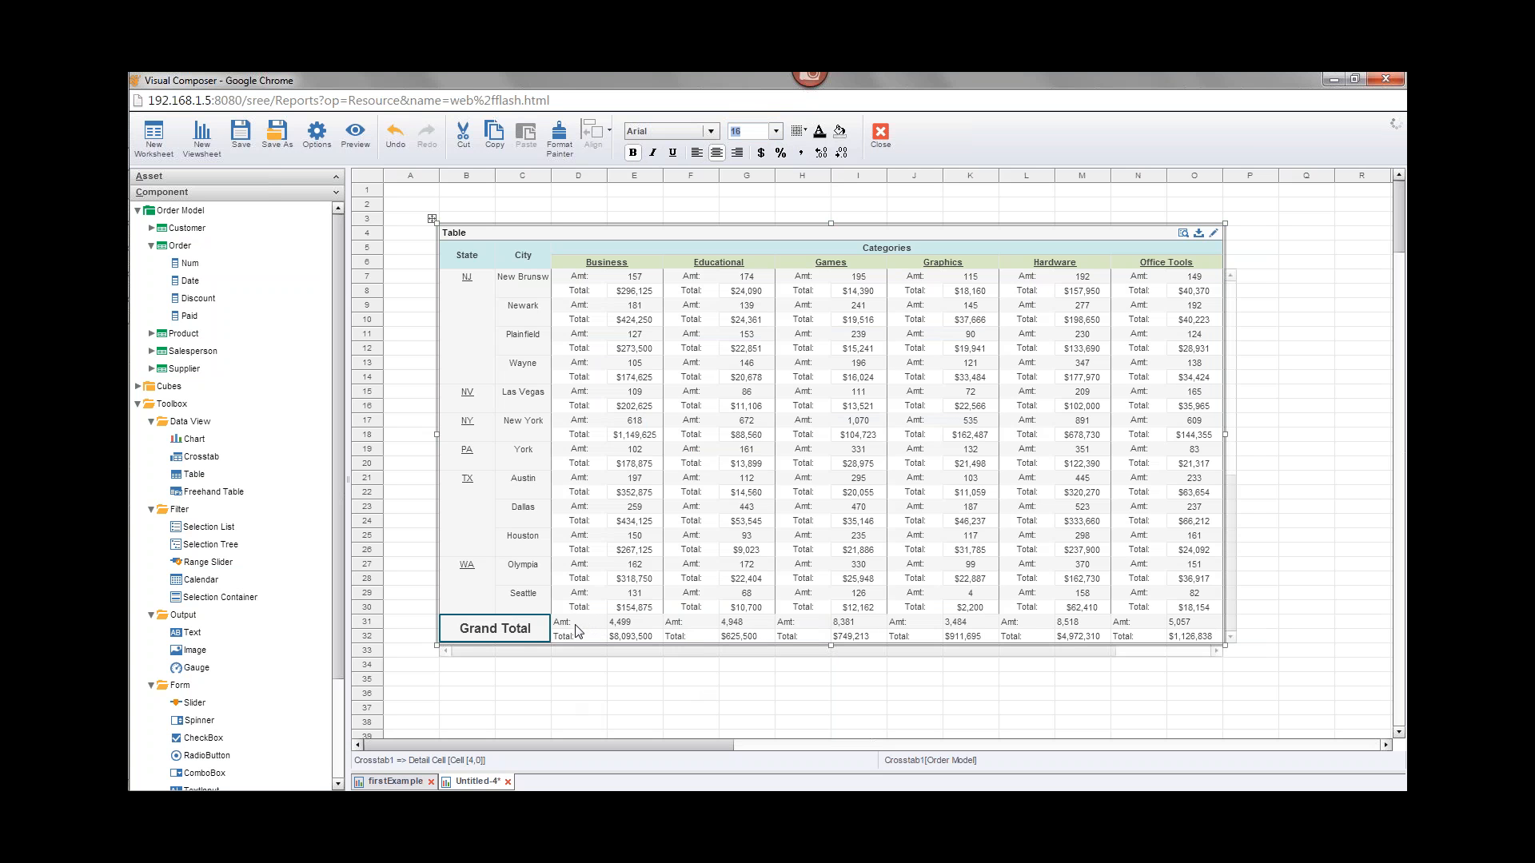
{"action": "left_click", "coordinate": [632, 623]}
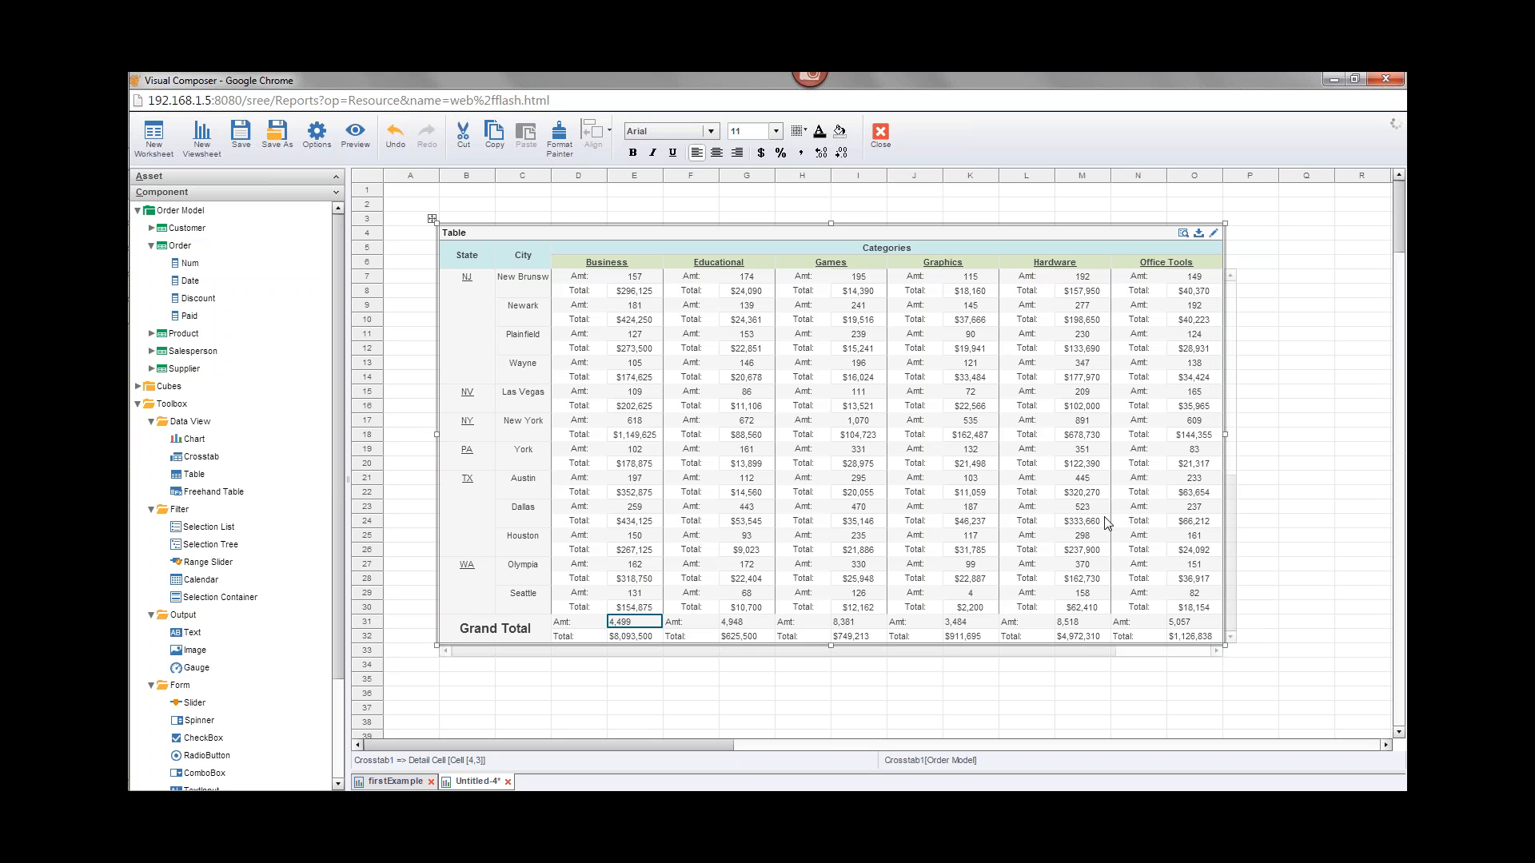
{"action": "left_click_drag", "start_coordinate": [1086, 653], "coordinate": [1125, 653]}
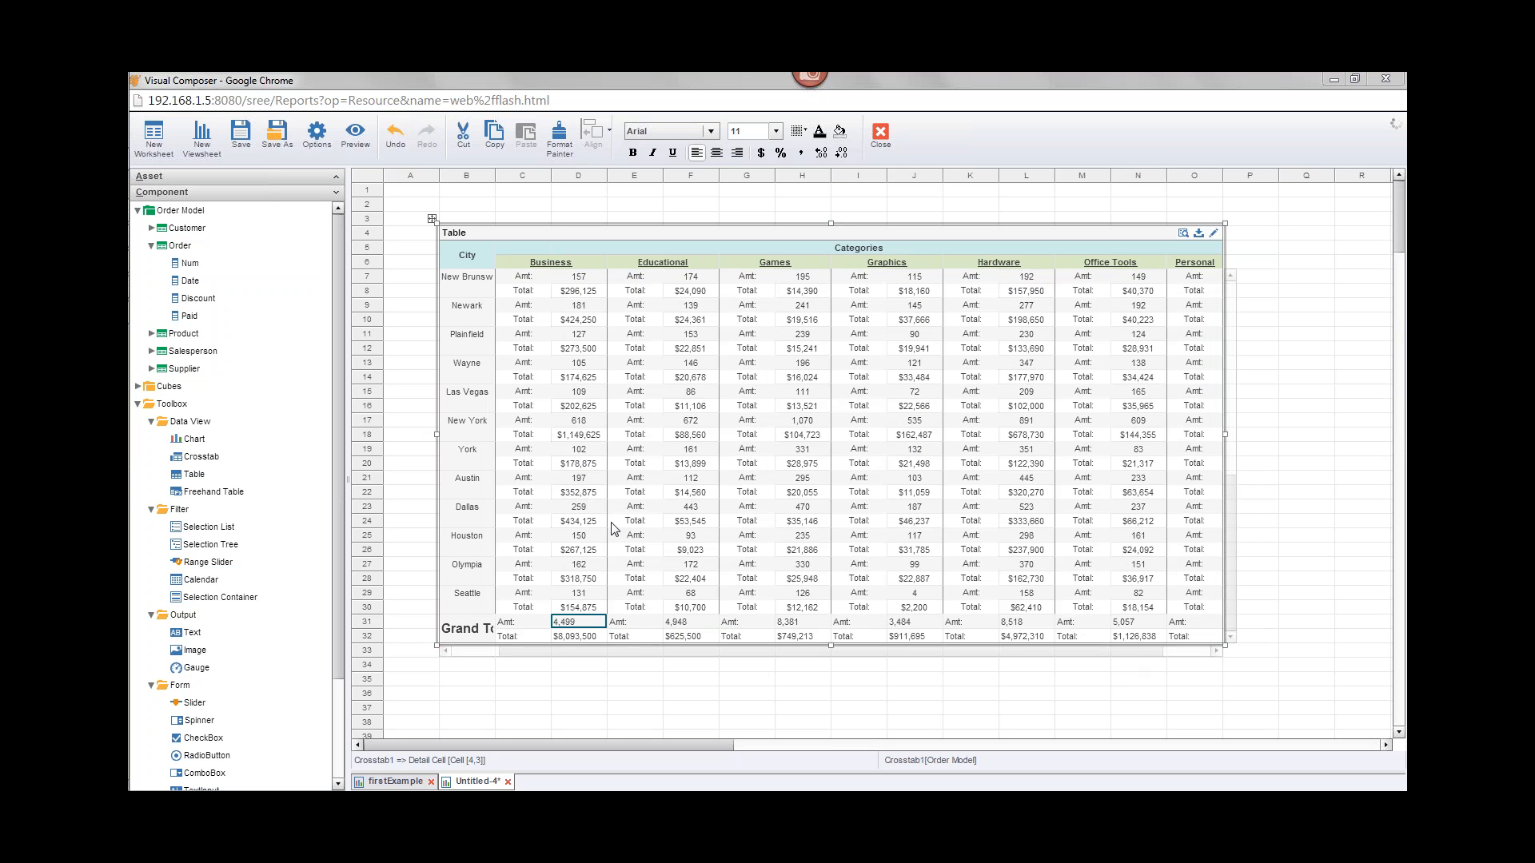
{"action": "left_click", "coordinate": [477, 630]}
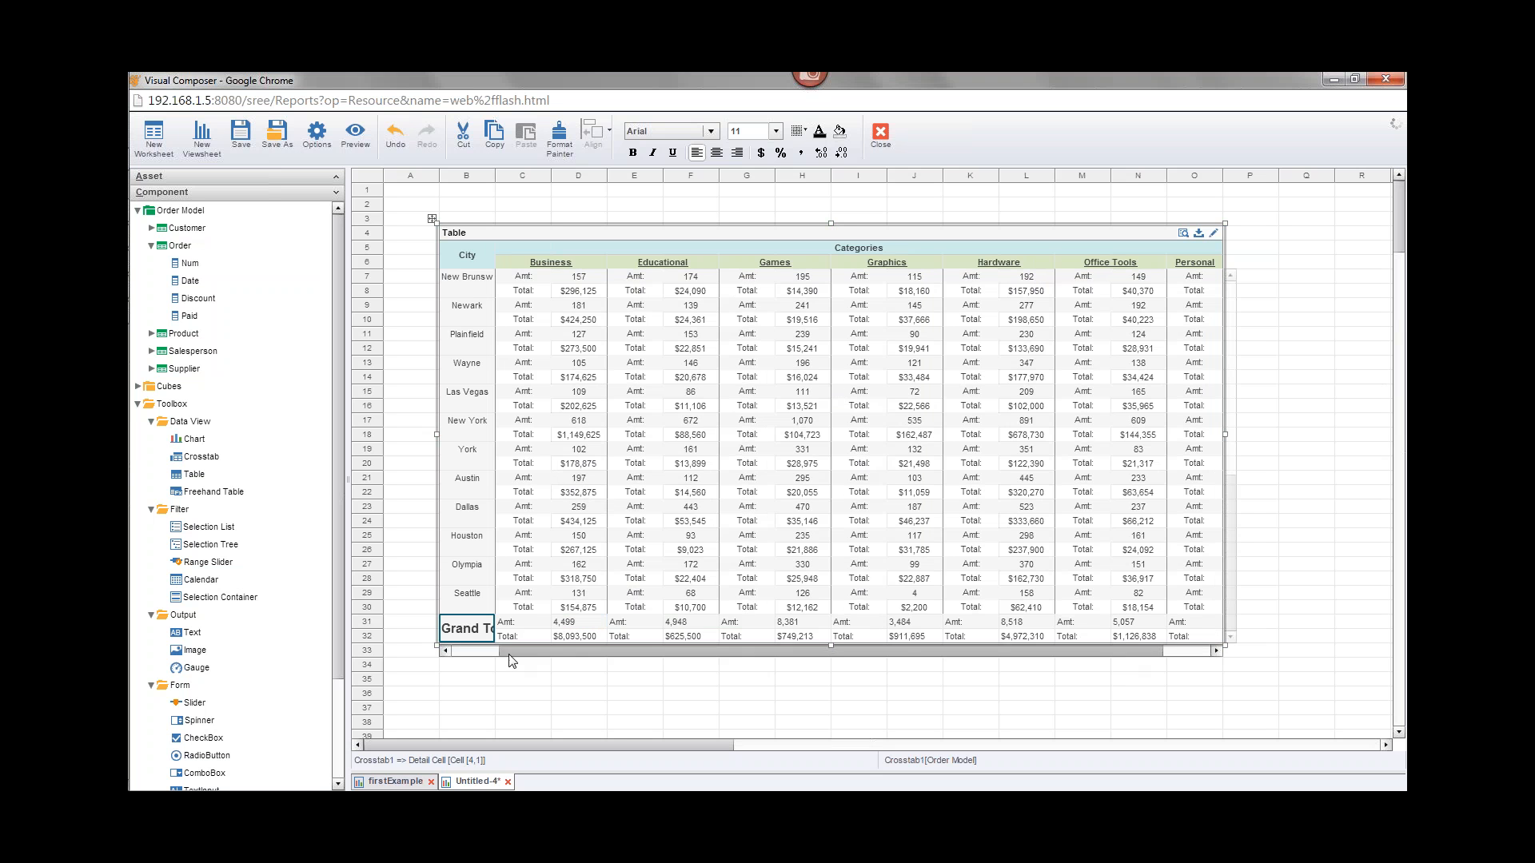
{"action": "left_click", "coordinate": [447, 651]}
{"action": "left_click", "coordinate": [505, 631]}
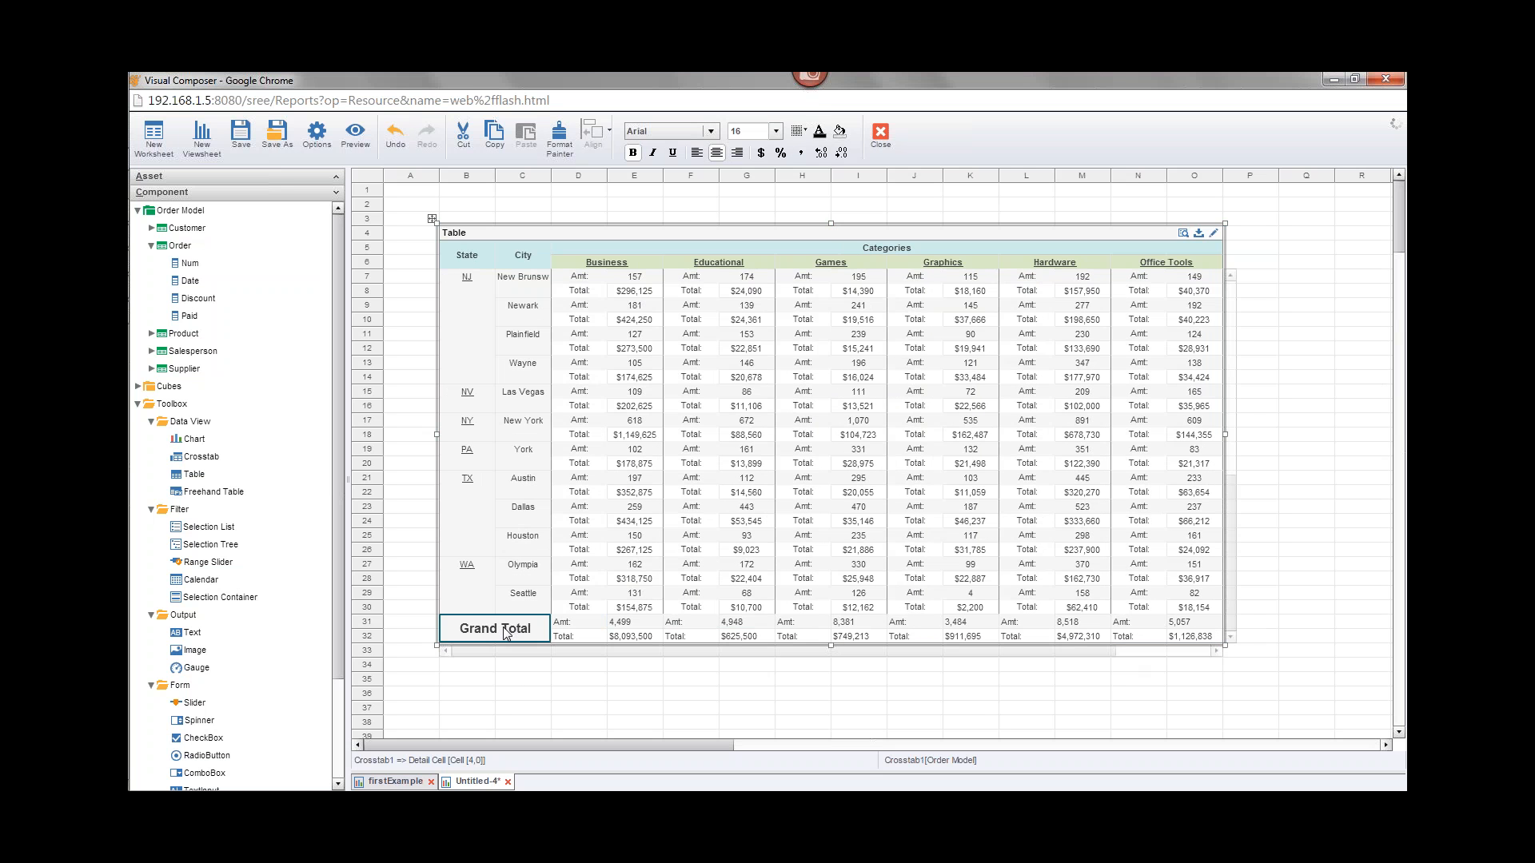
{"action": "left_click", "coordinate": [717, 154]}
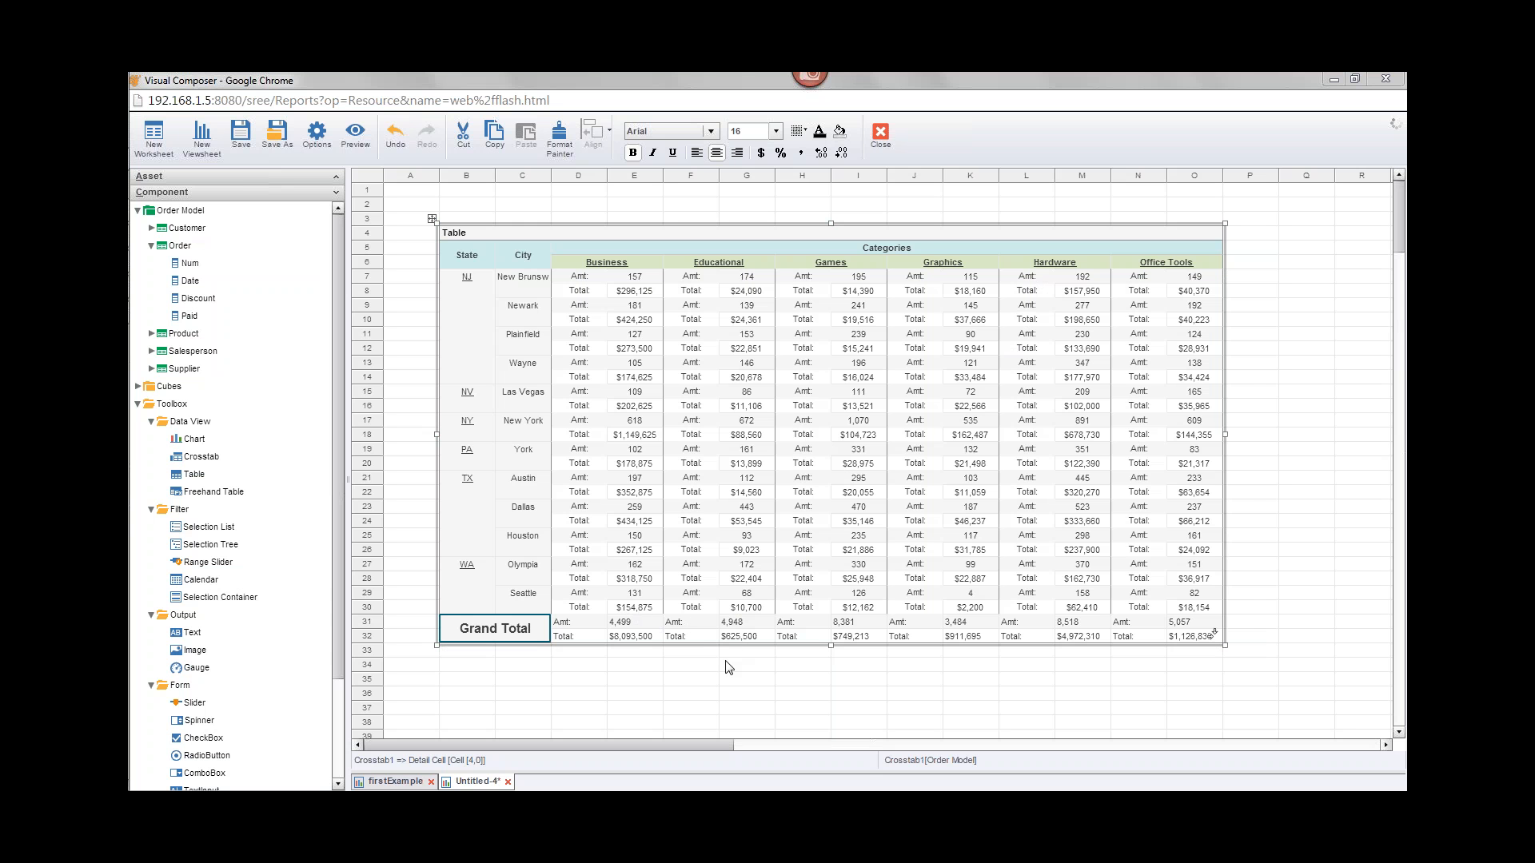
Add a left border to the "Amt:" and "Total:" label cells in the Grand Total rows.
{"action": "left_click", "coordinate": [578, 623]}
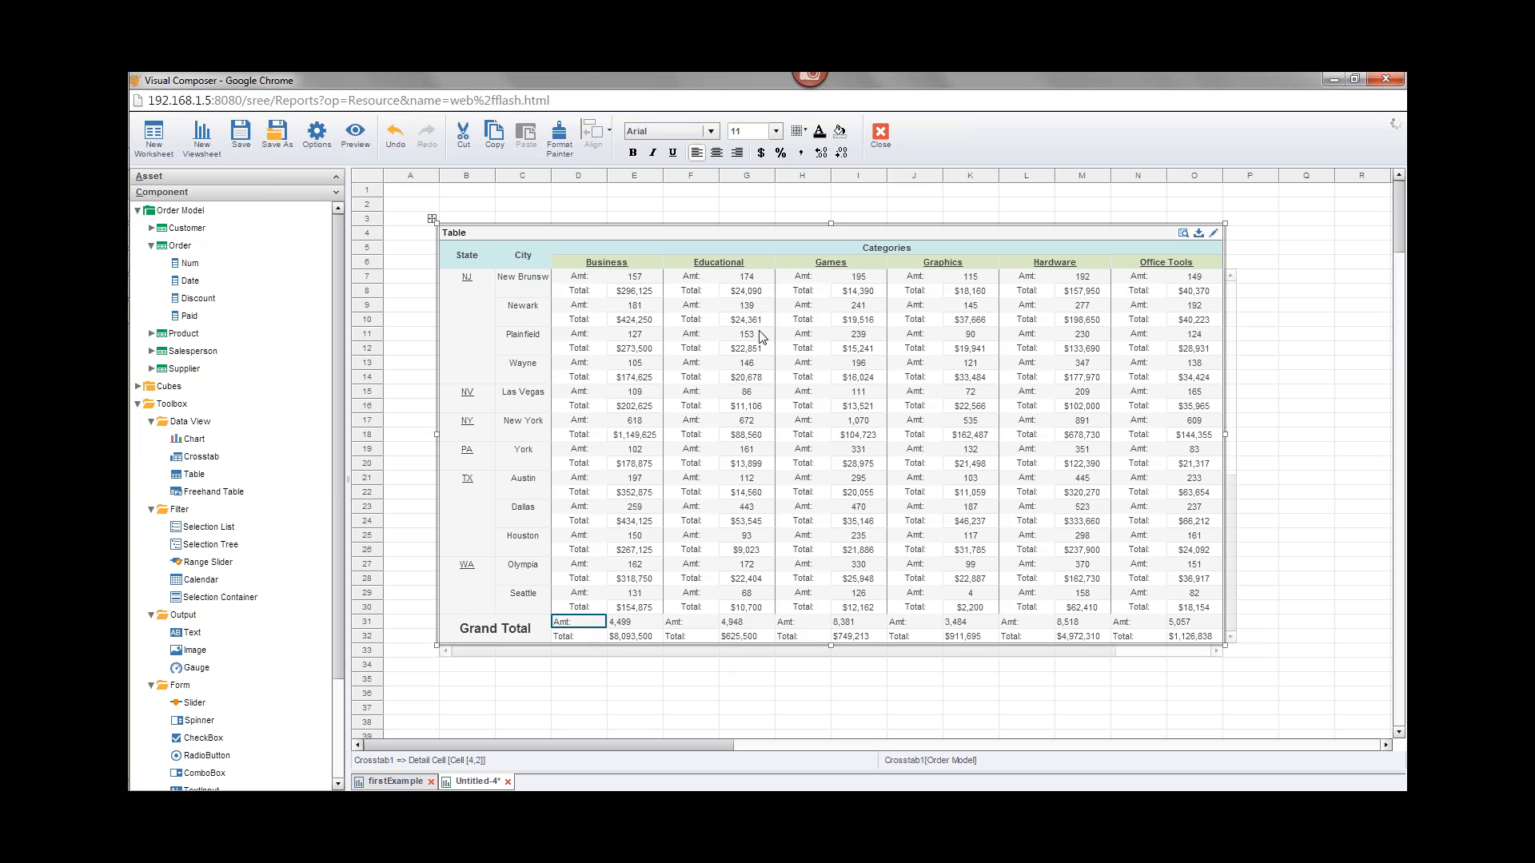
{"action": "left_click", "coordinate": [803, 132]}
{"action": "left_click", "coordinate": [823, 168]}
{"action": "left_click", "coordinate": [580, 637]}
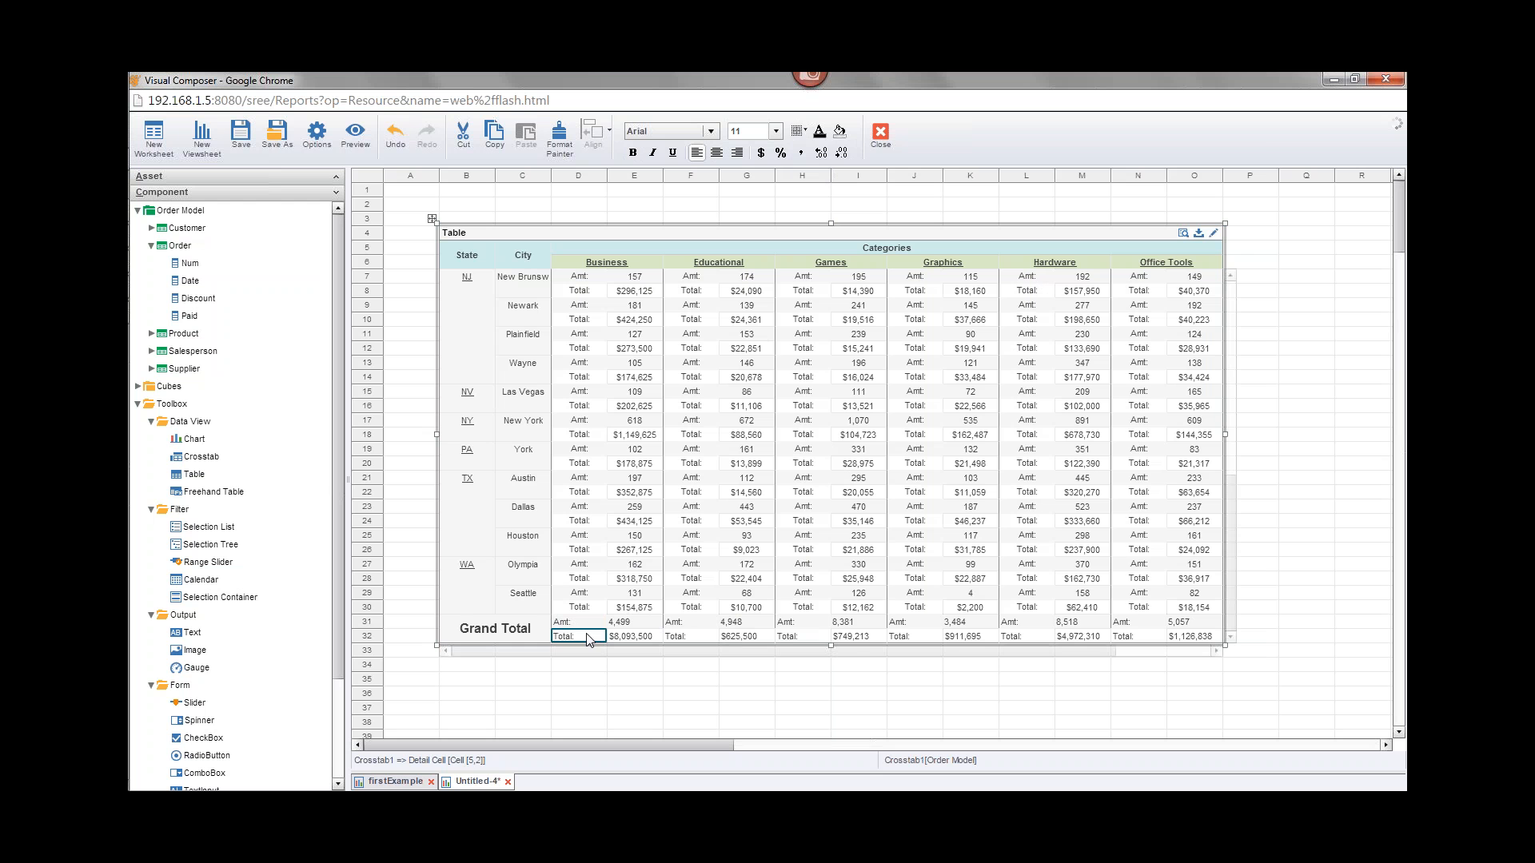
{"action": "left_click", "coordinate": [840, 131]}
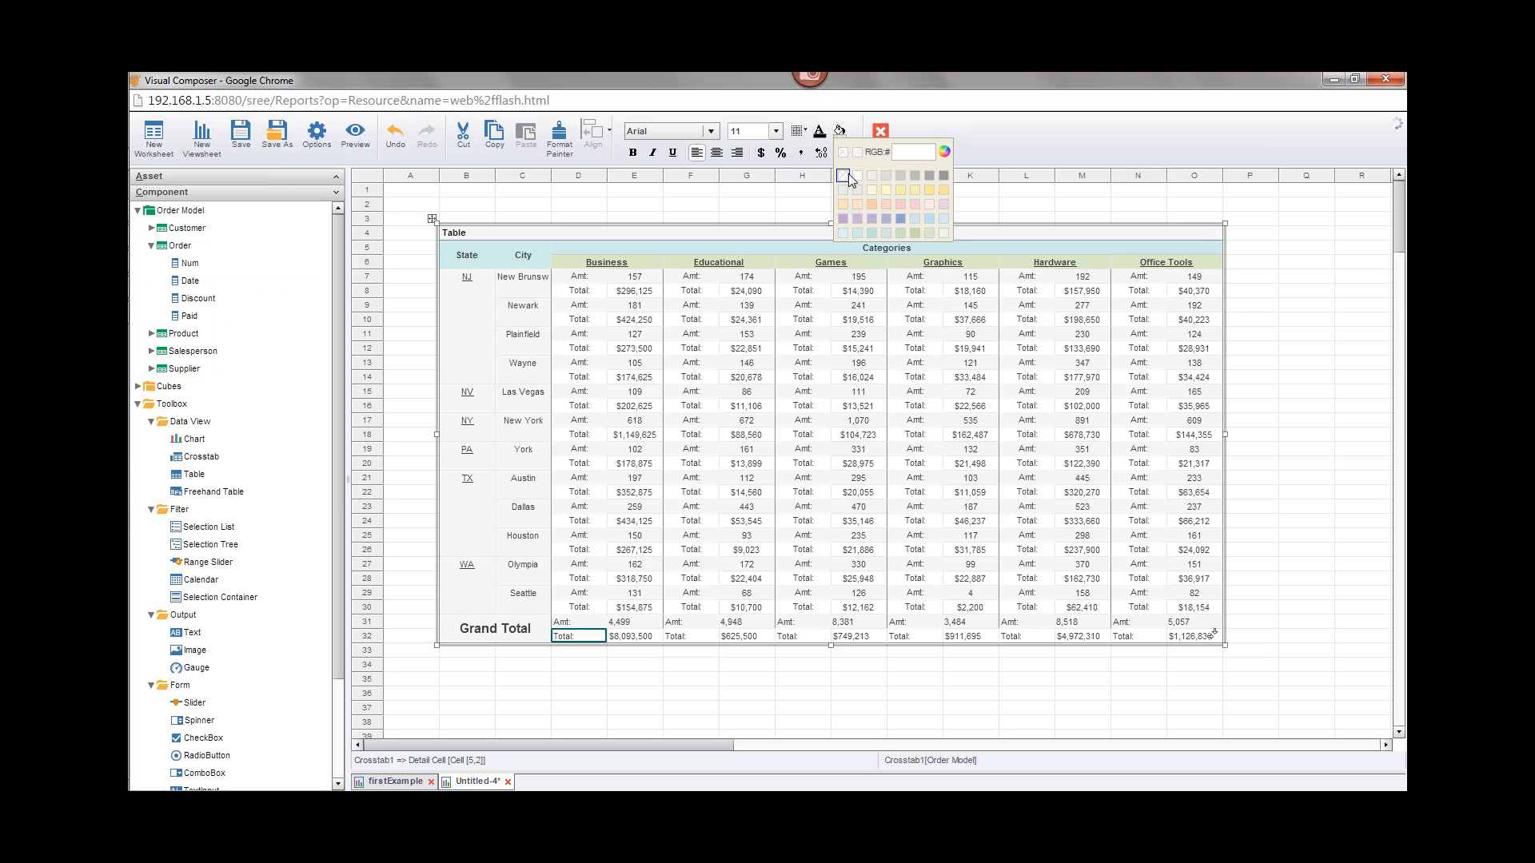
{"action": "left_click", "coordinate": [804, 134]}
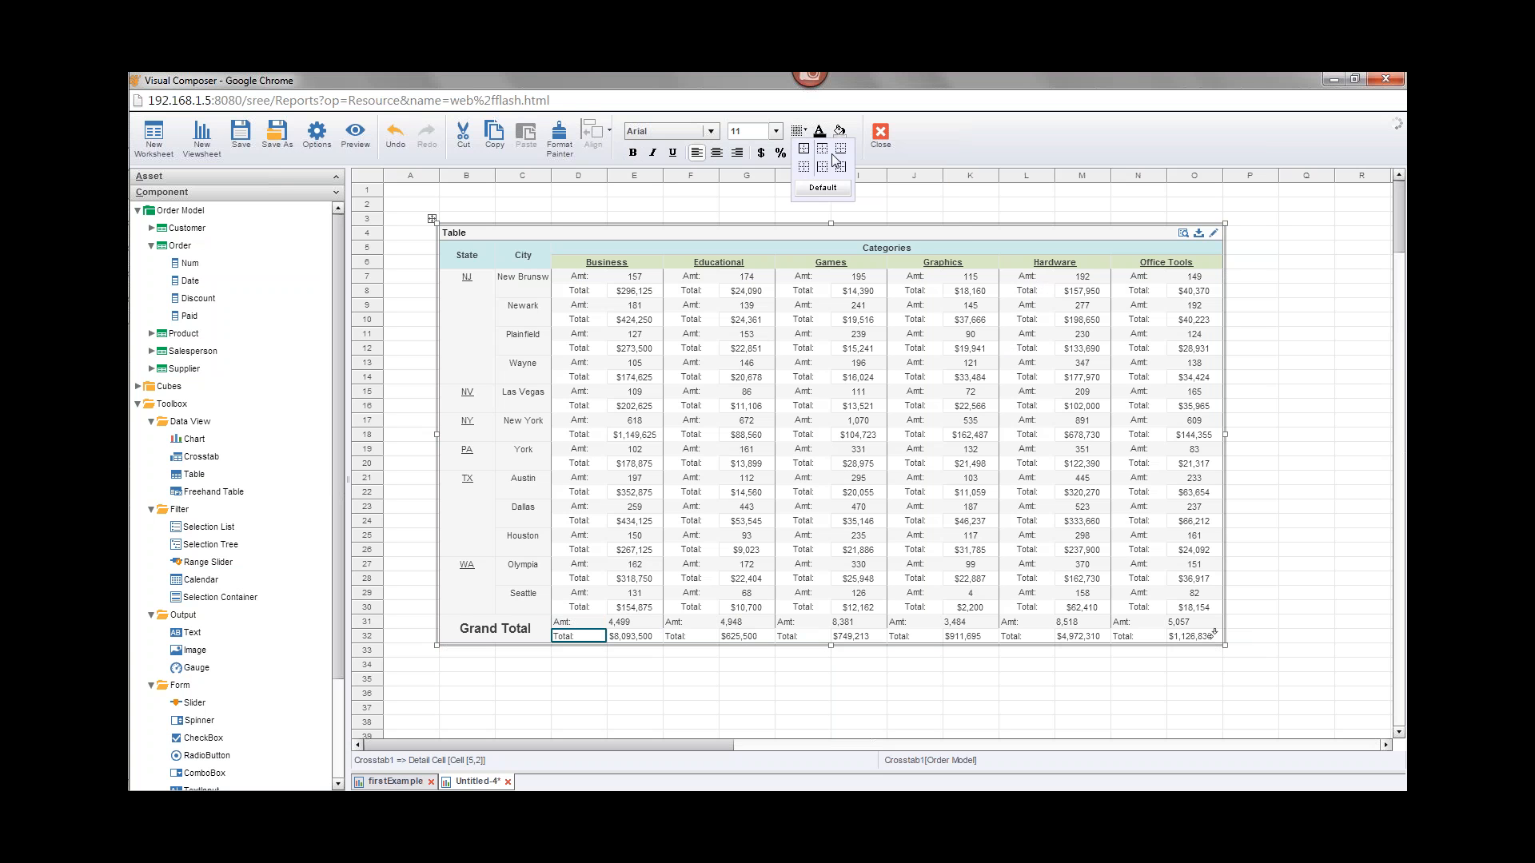
{"action": "left_click", "coordinate": [829, 168]}
{"action": "left_click", "coordinate": [640, 621]}
{"action": "left_click", "coordinate": [667, 693]}
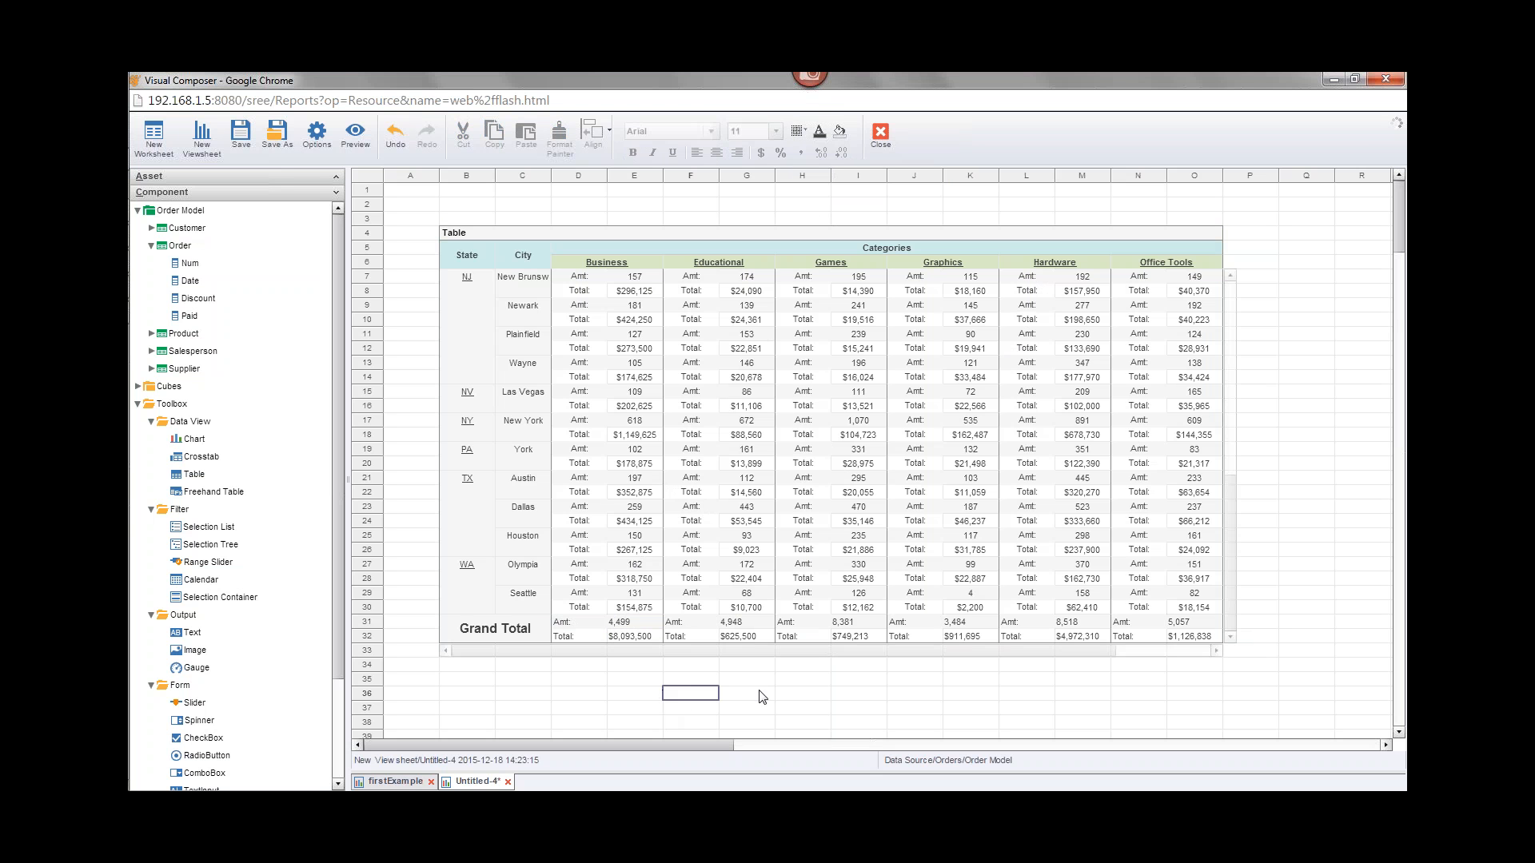
Centre the text of the grand total's "Amt:" and "Total:" labels and of the value cells beside them.
{"action": "left_click", "coordinate": [582, 625]}
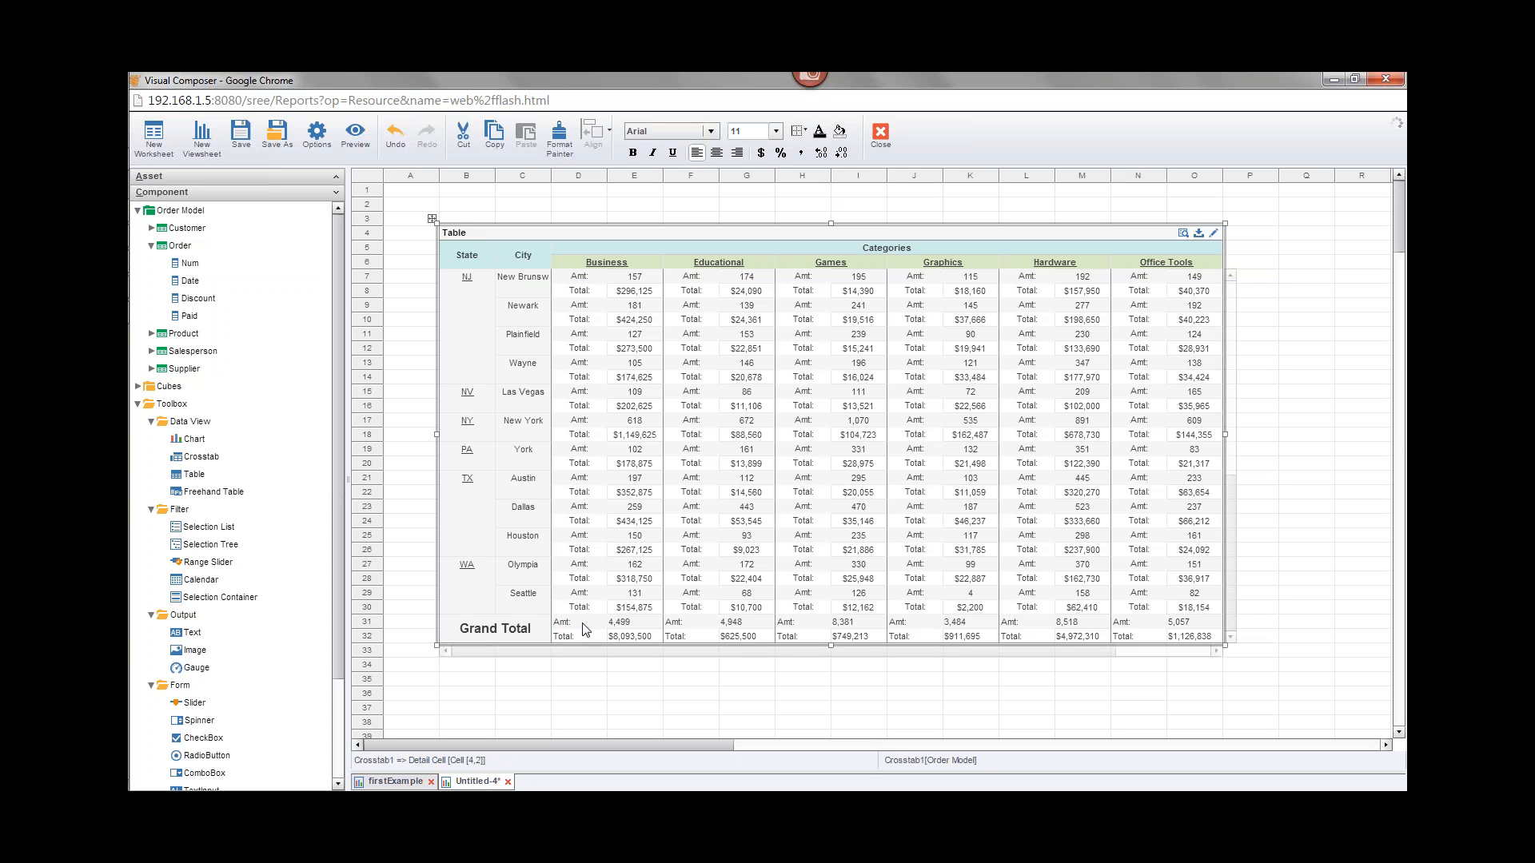
{"action": "left_click", "coordinate": [717, 153]}
{"action": "key", "text": "Down"}
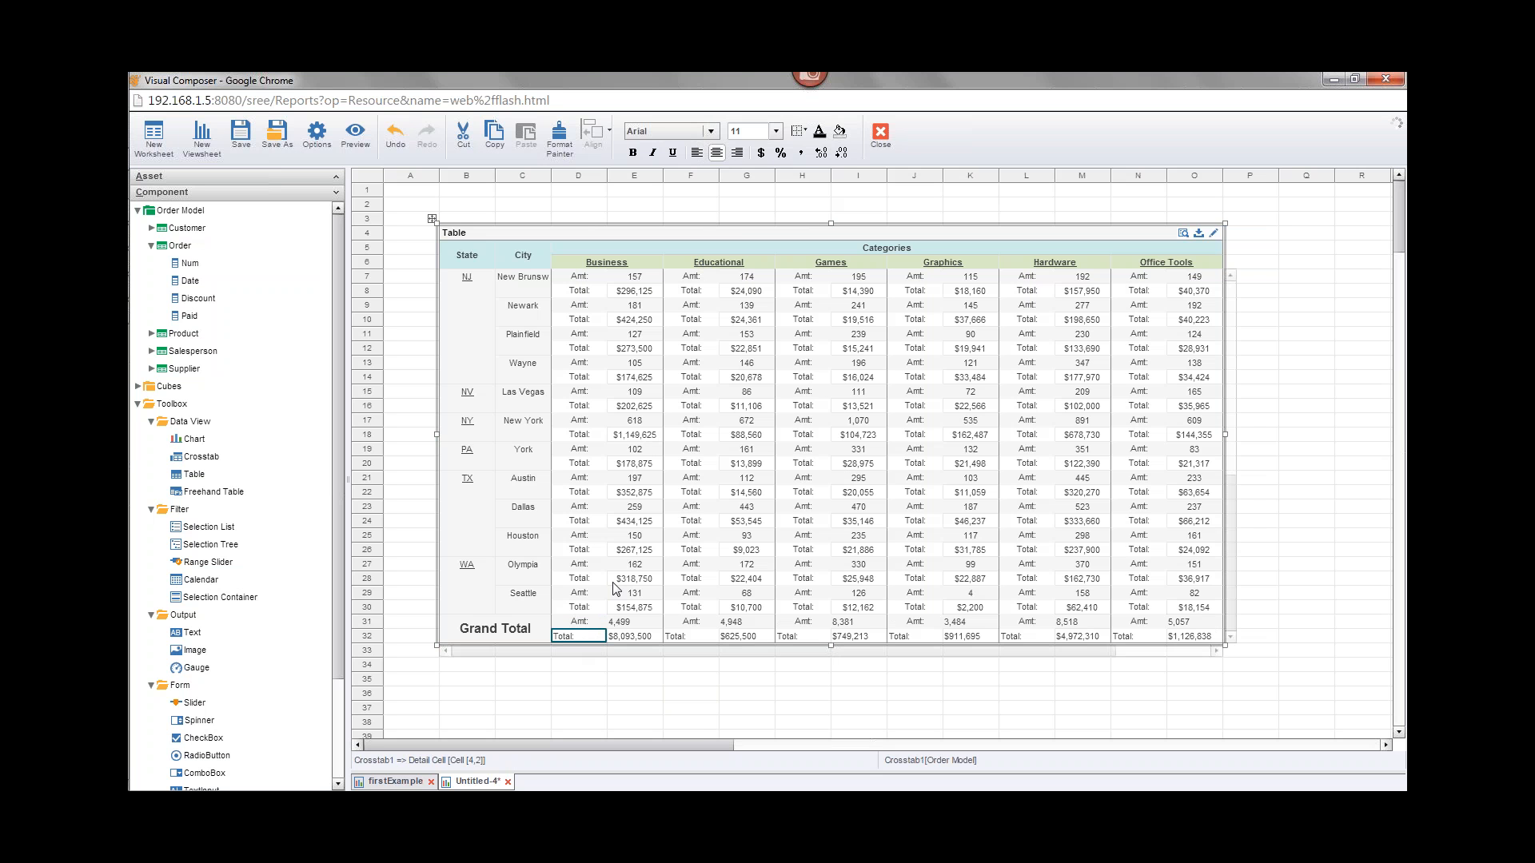
{"action": "left_click", "coordinate": [718, 157]}
{"action": "key", "text": "Up"}
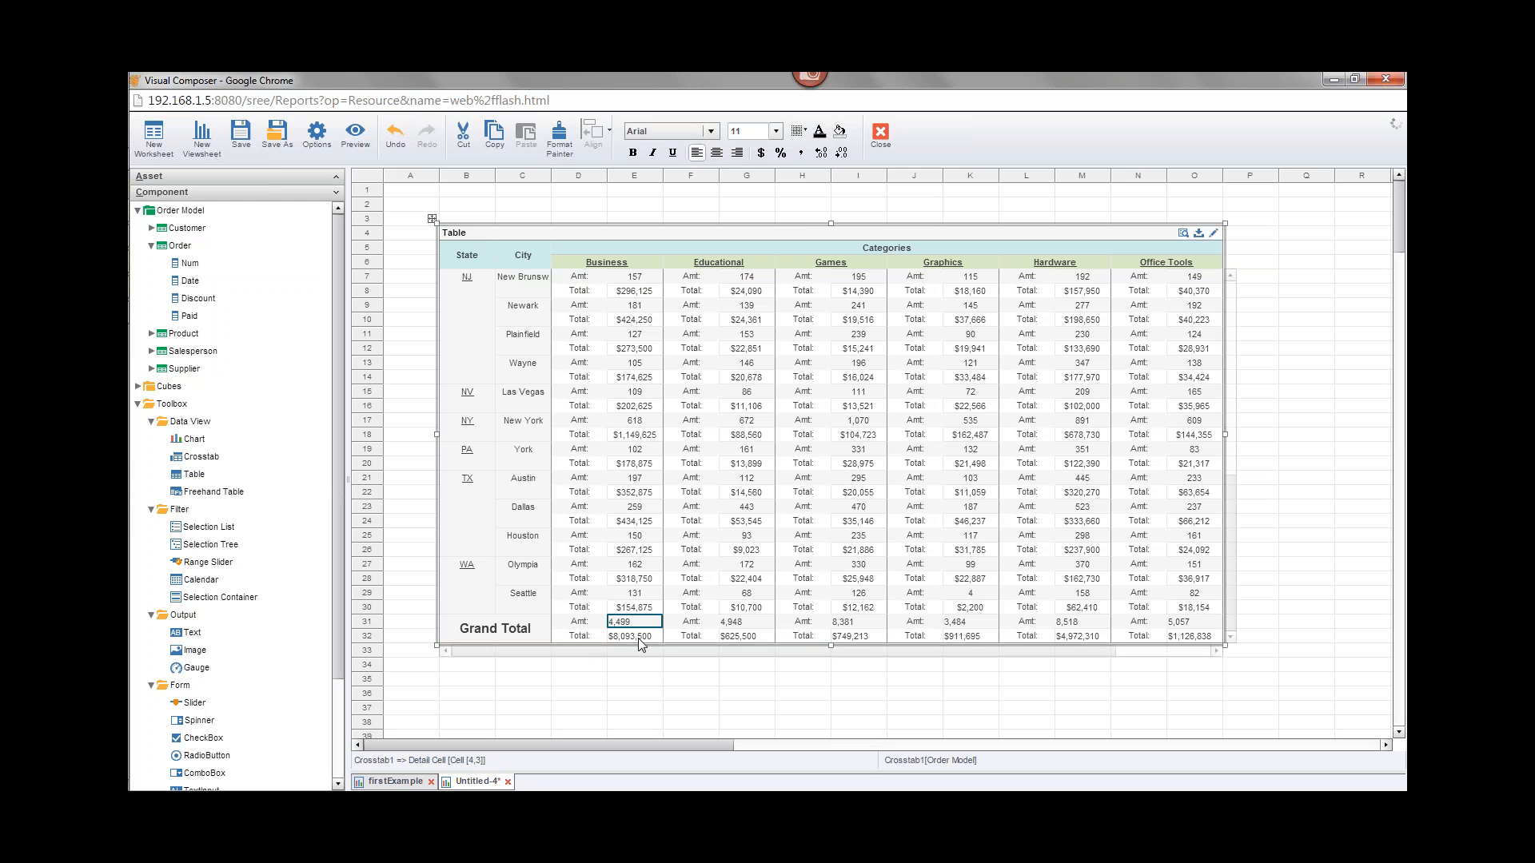
{"action": "left_click", "coordinate": [644, 620]}
{"action": "left_click", "coordinate": [716, 153]}
{"action": "left_click", "coordinate": [642, 635]}
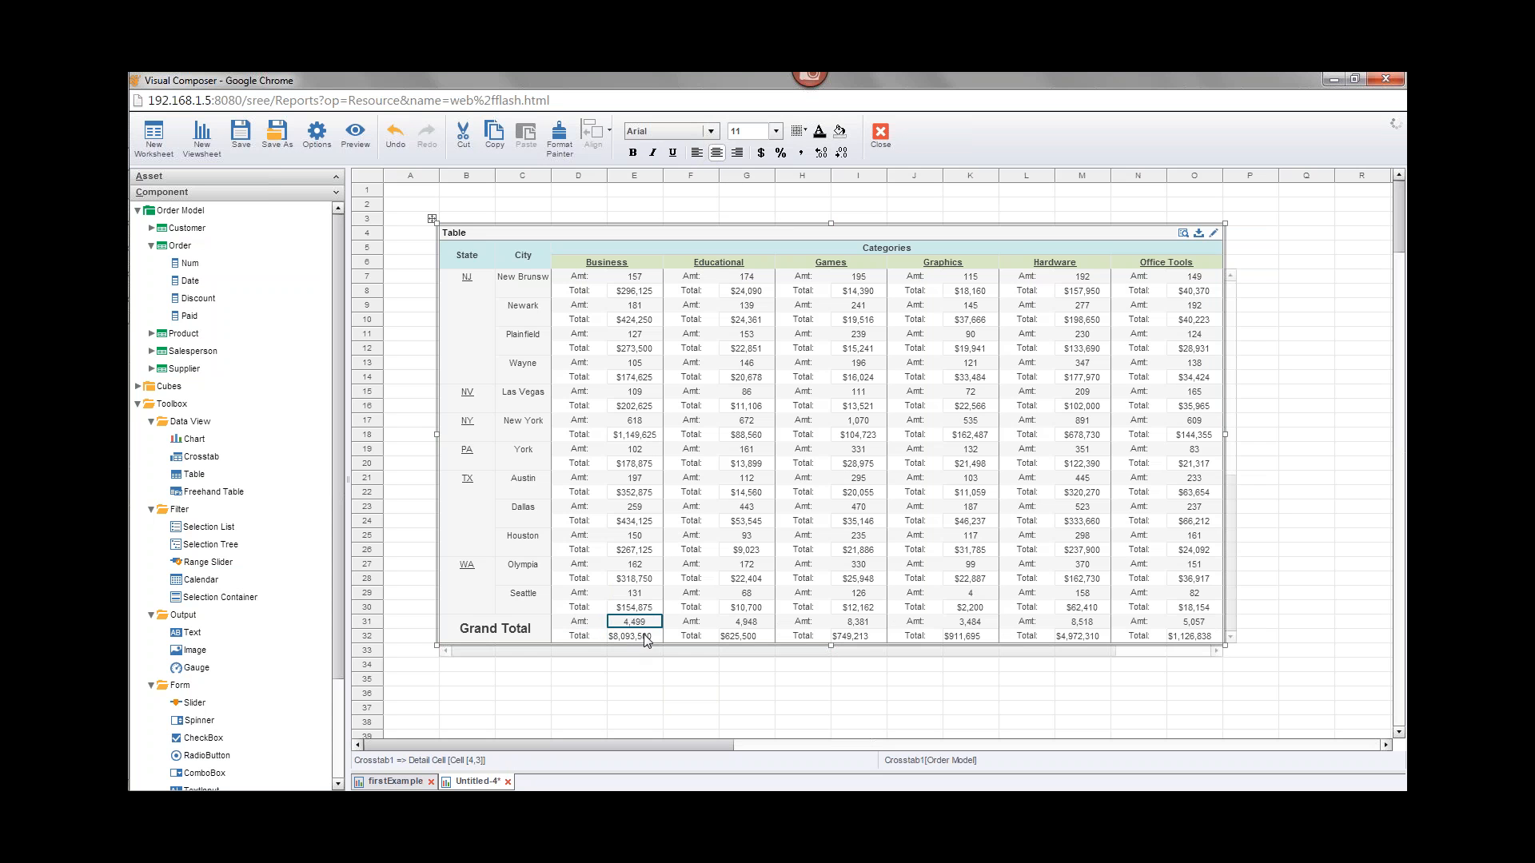
{"action": "left_click", "coordinate": [717, 153]}
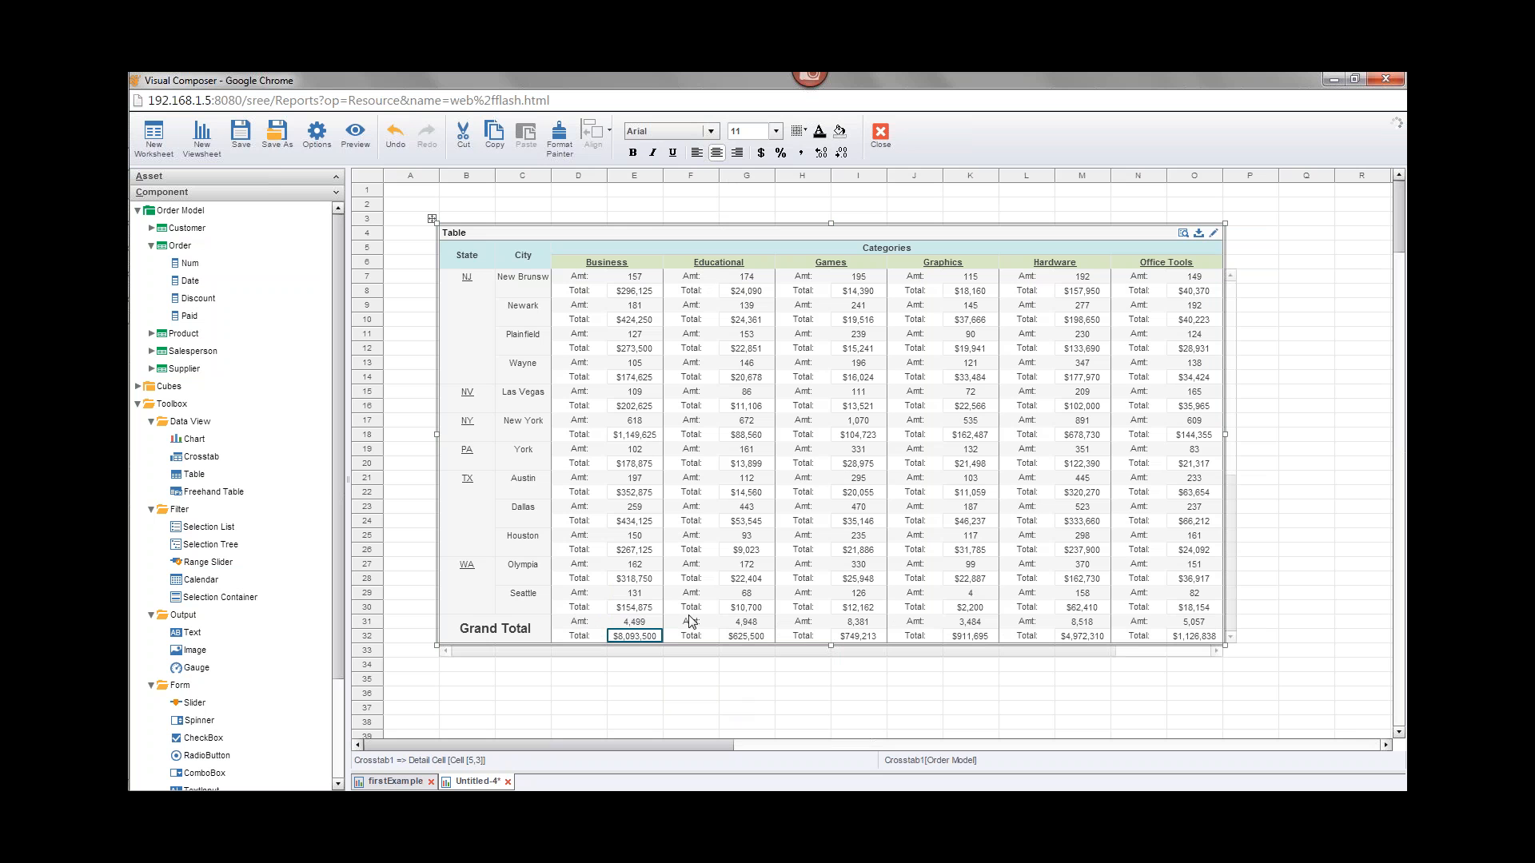
{"action": "left_click", "coordinate": [566, 625]}
{"action": "left_click", "coordinate": [636, 623]}
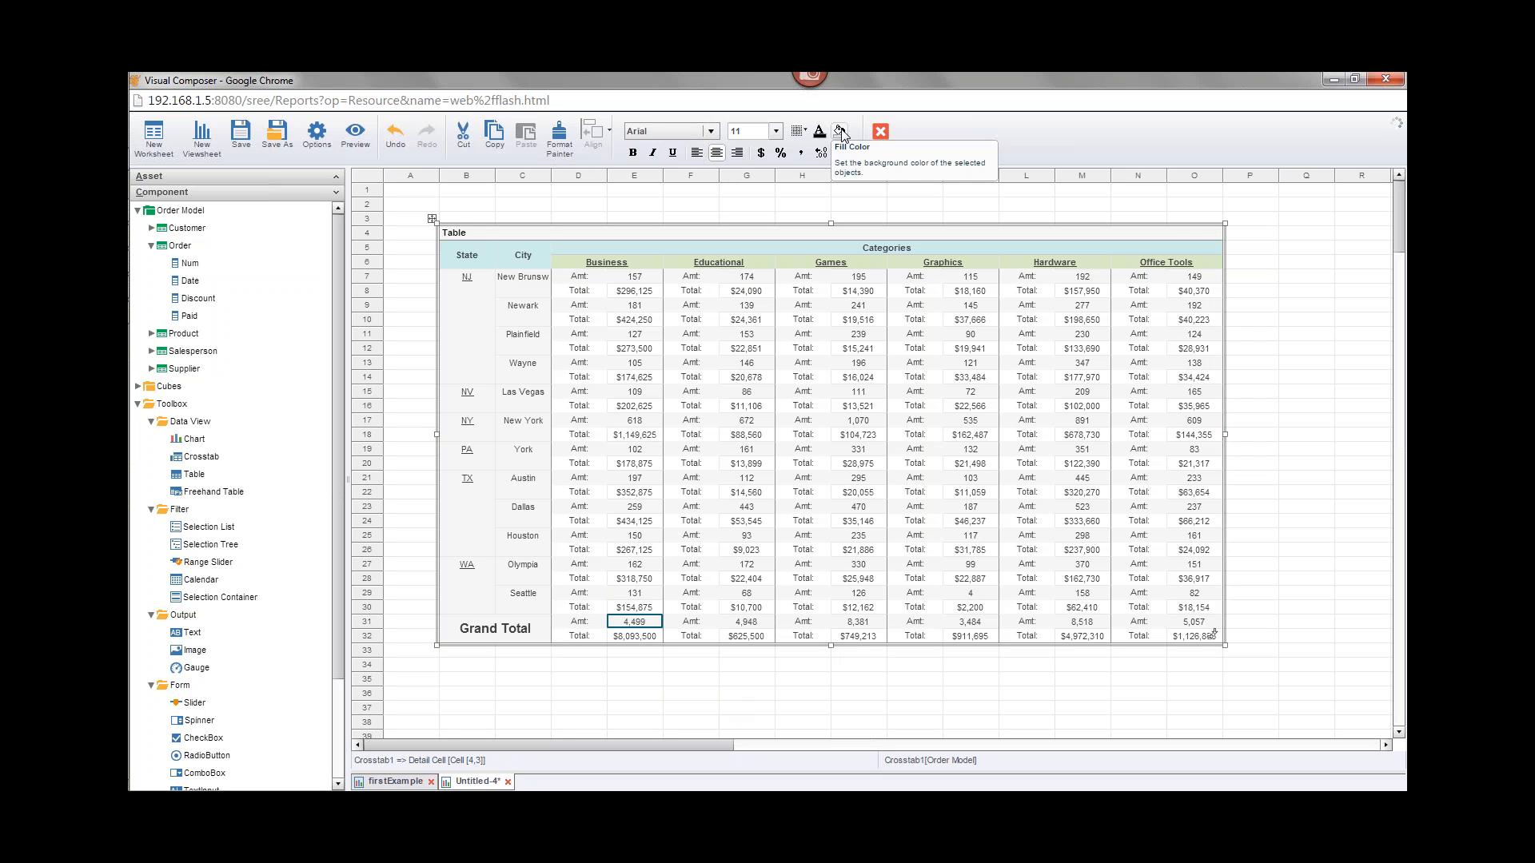
{"action": "left_click", "coordinate": [708, 626]}
{"action": "left_click", "coordinate": [745, 629]}
{"action": "left_click", "coordinate": [798, 628]}
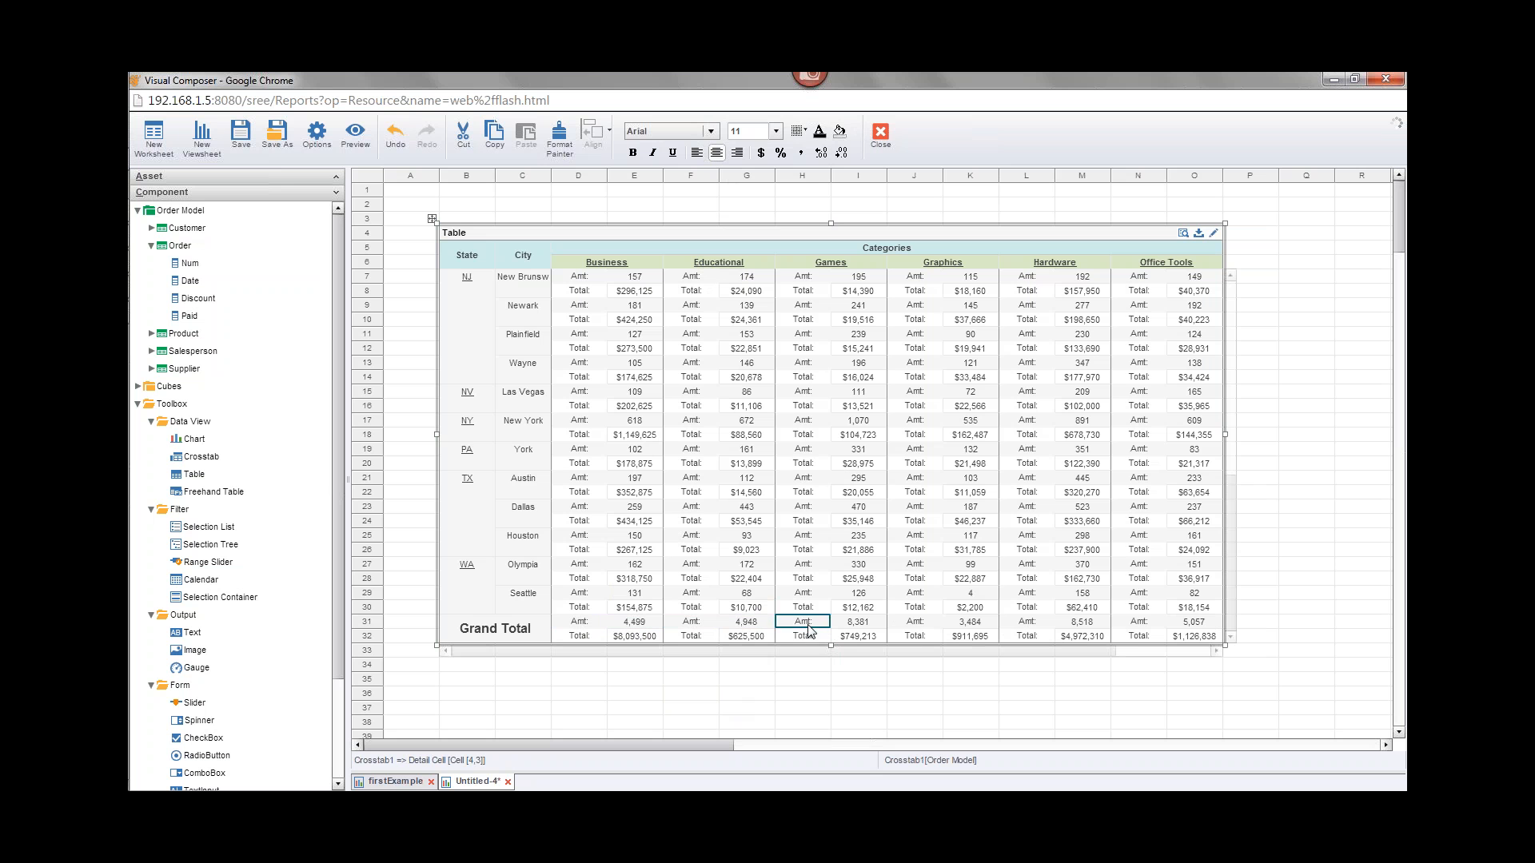
Fill the grand total's "Amt:" label and its quantity cell with pale yellow.
{"action": "left_click", "coordinate": [583, 623]}
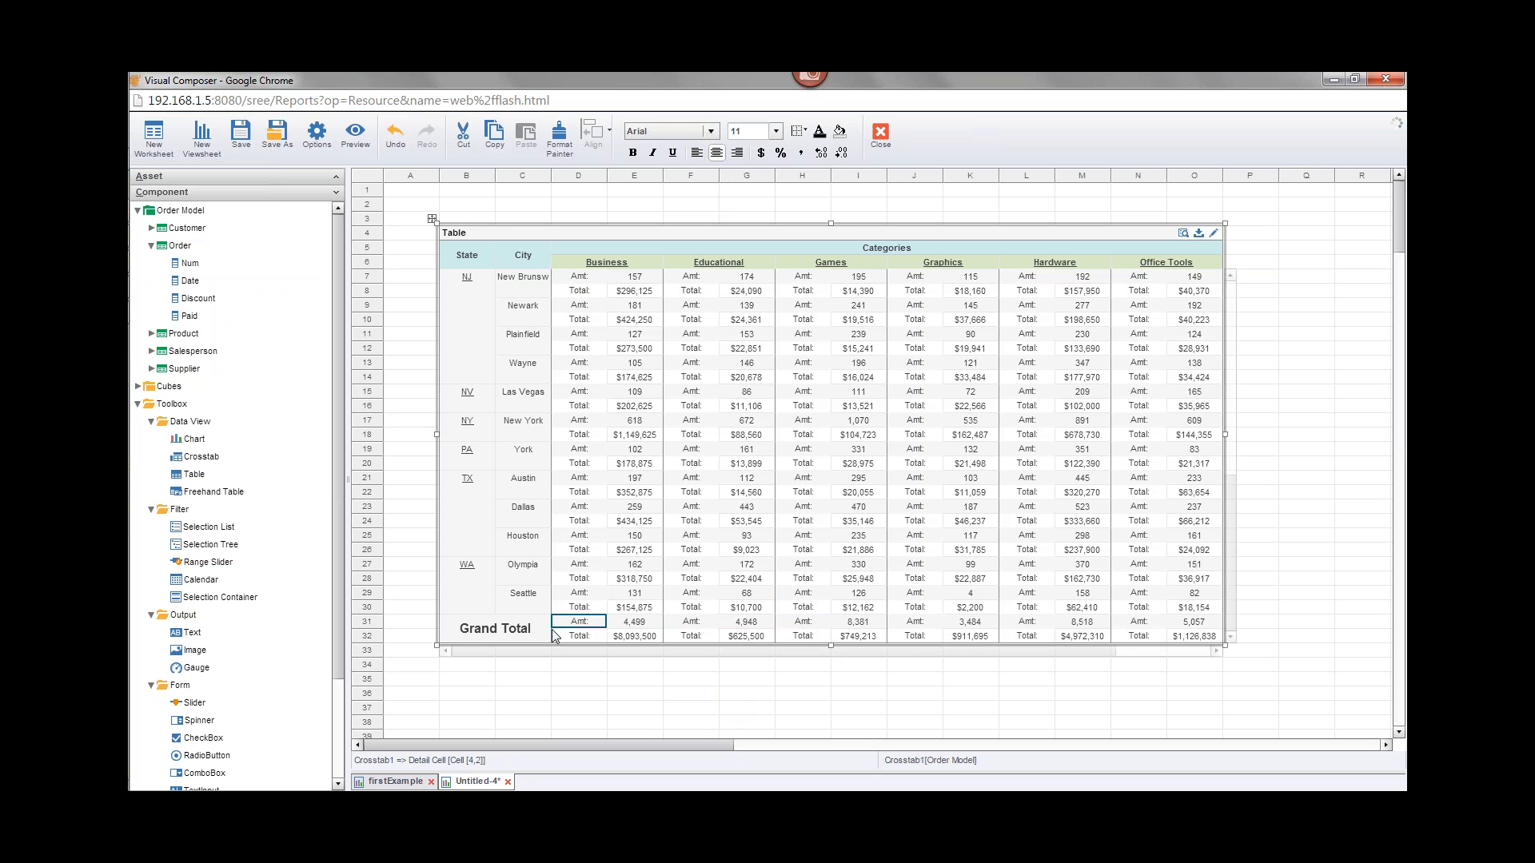
{"action": "left_click", "coordinate": [839, 130]}
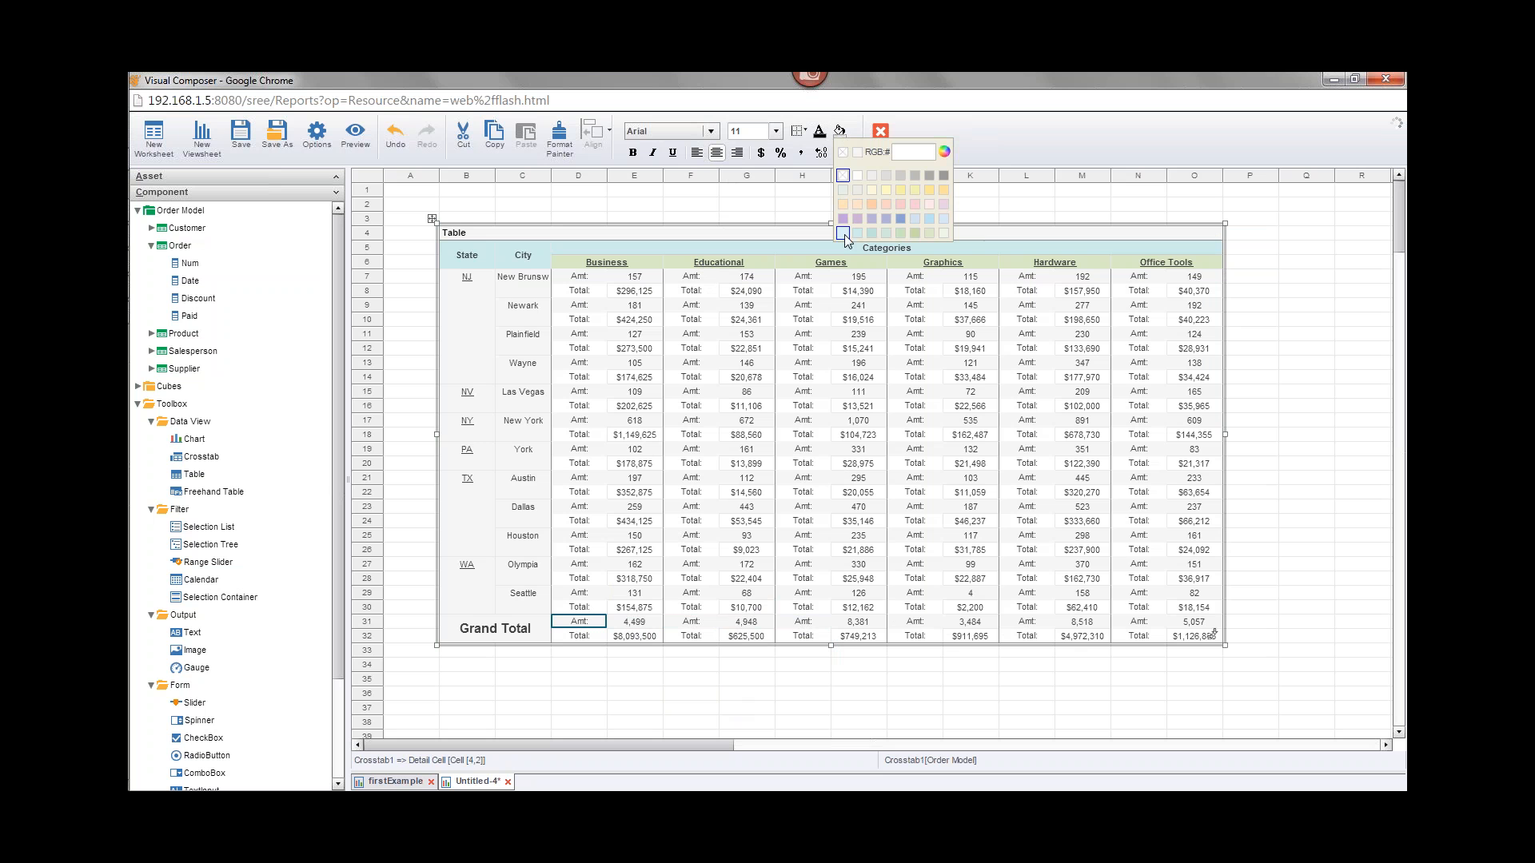
{"action": "left_click", "coordinate": [886, 191]}
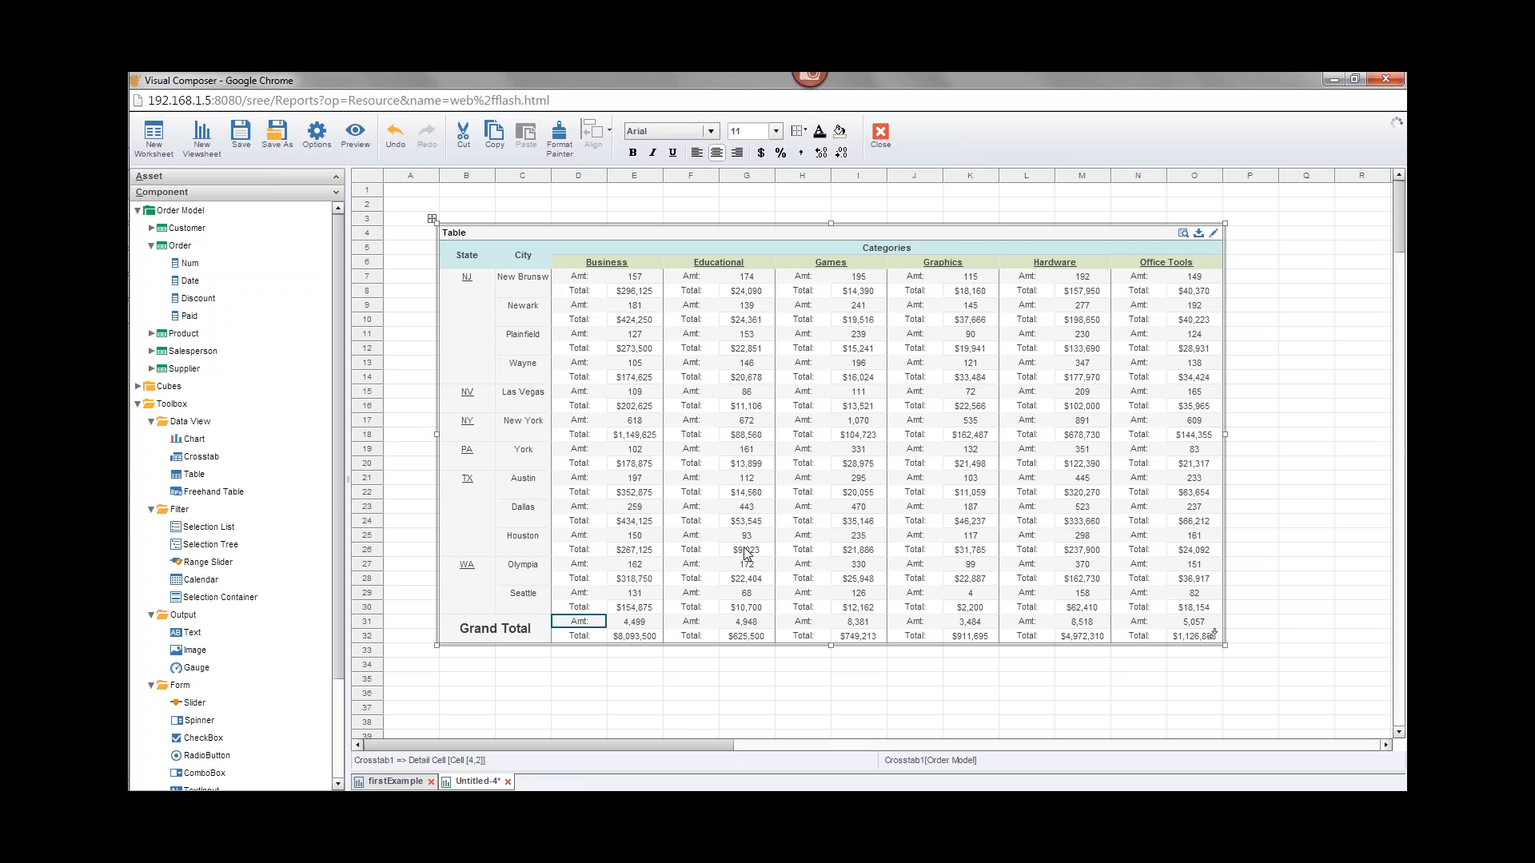
{"action": "left_click", "coordinate": [635, 621]}
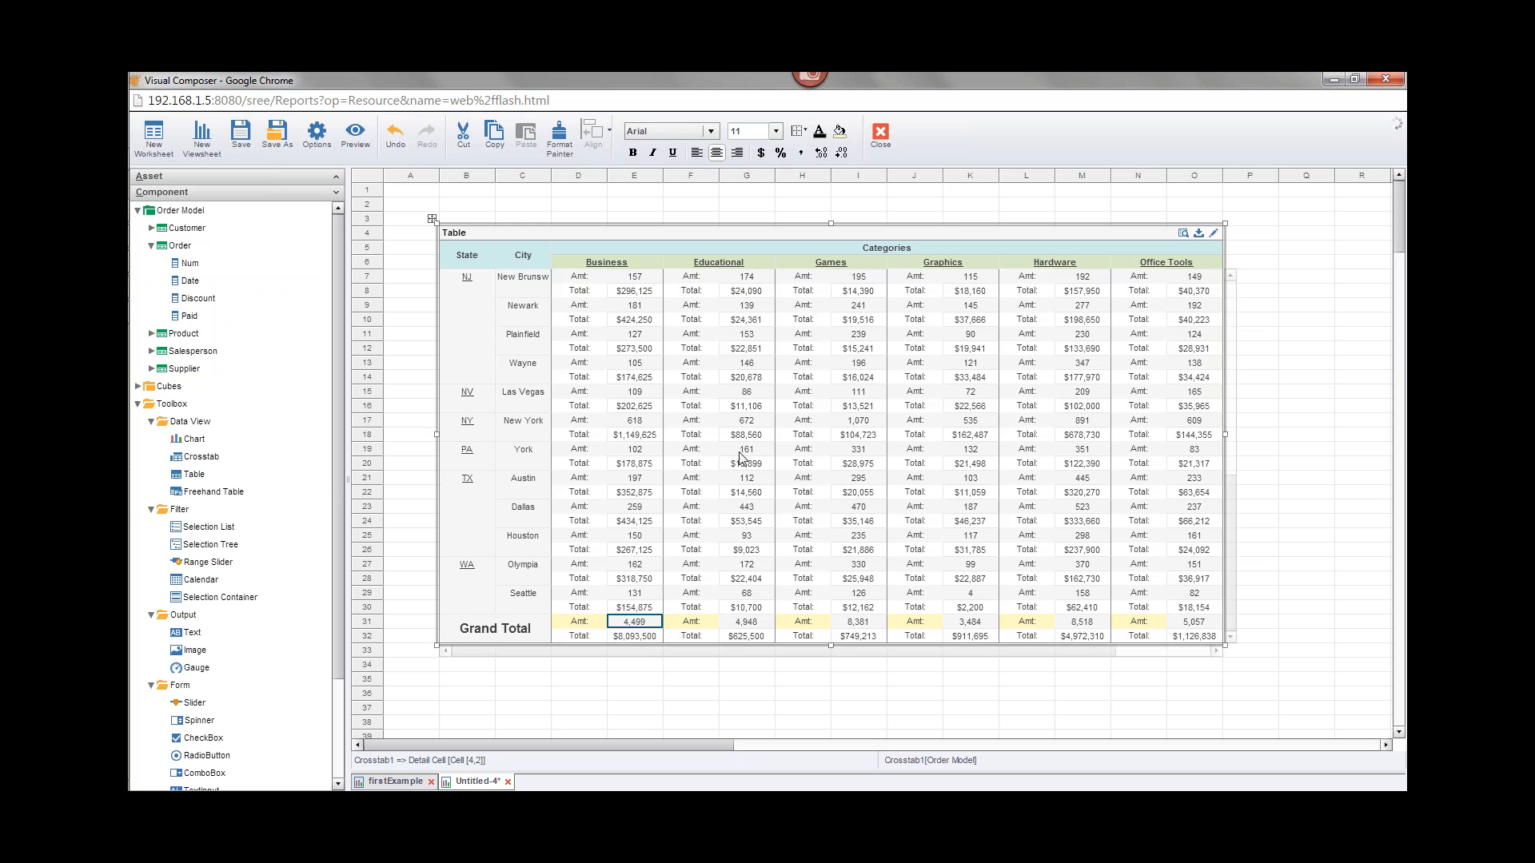
{"action": "left_click", "coordinate": [839, 132]}
{"action": "left_click", "coordinate": [886, 191]}
Fill the grand total's "Total:" label and its amount cell with the same pale yellow as the "Amt:" row.
{"action": "left_click", "coordinate": [591, 633]}
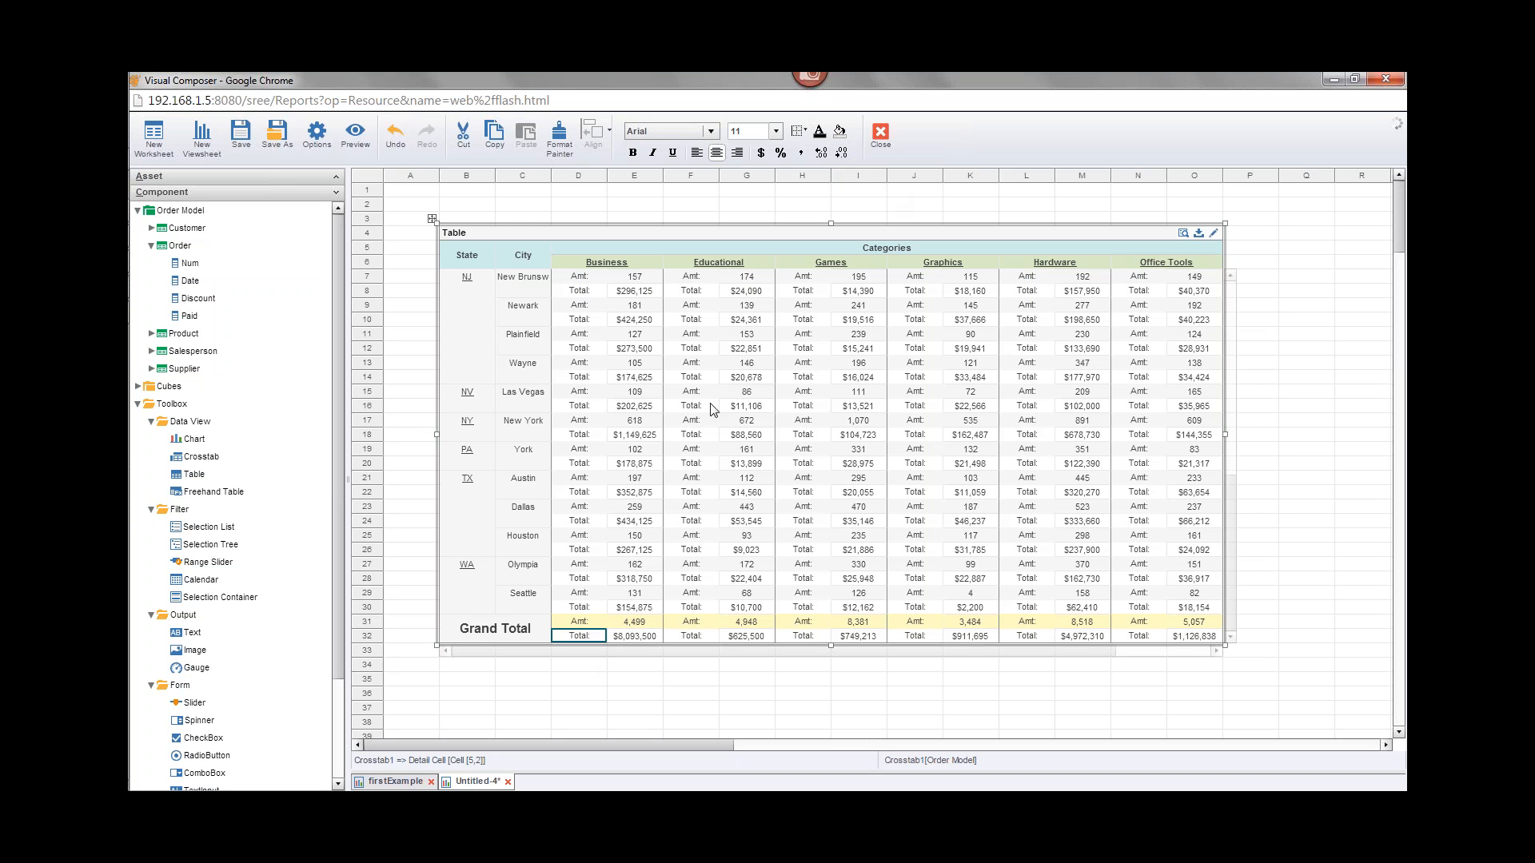
{"action": "left_click", "coordinate": [839, 132]}
{"action": "left_click", "coordinate": [882, 199]}
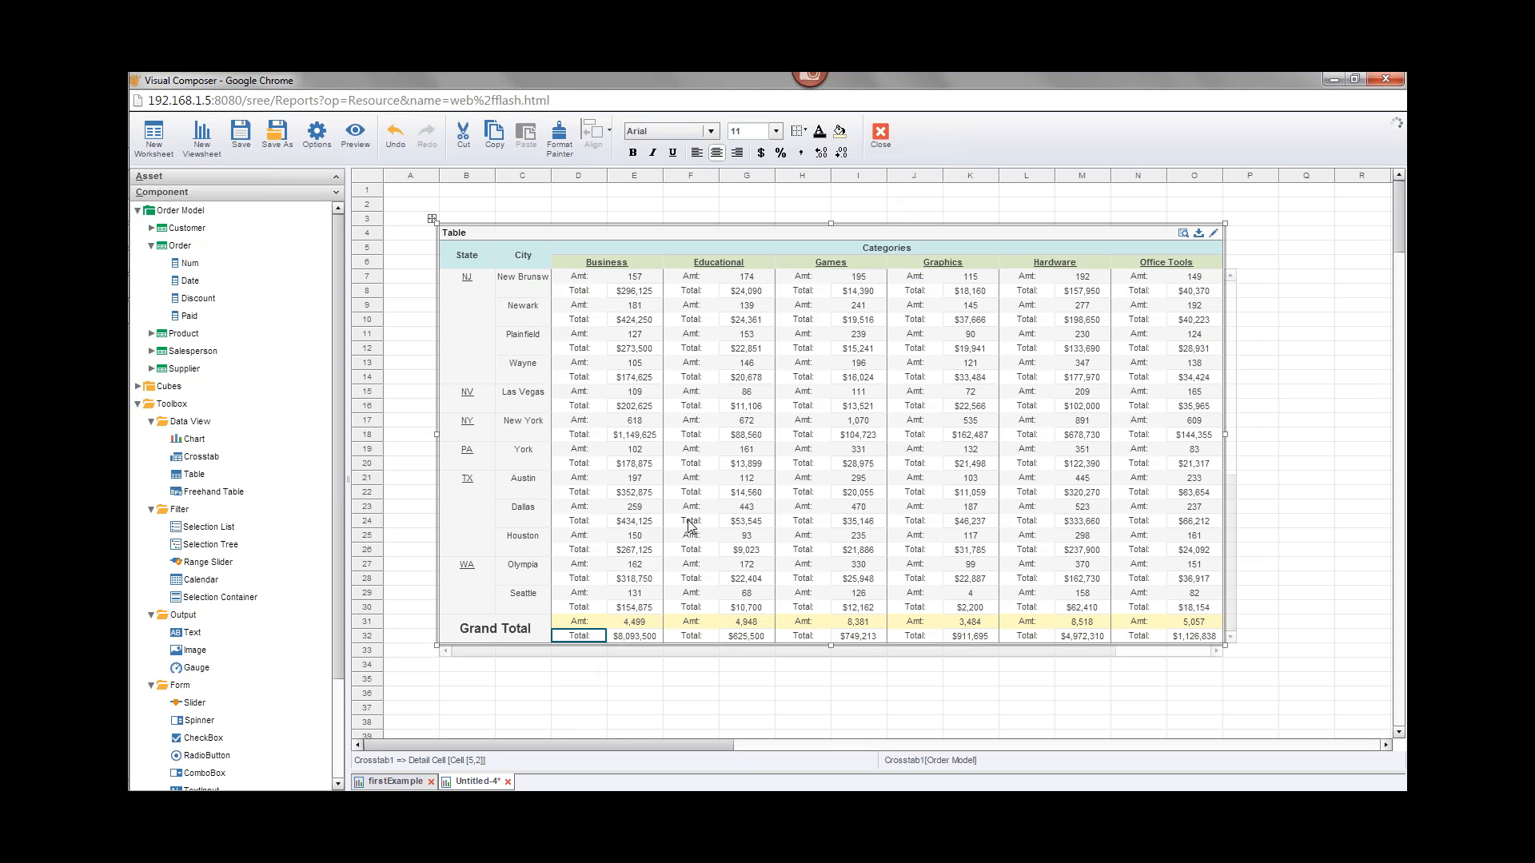
{"action": "left_click", "coordinate": [630, 639]}
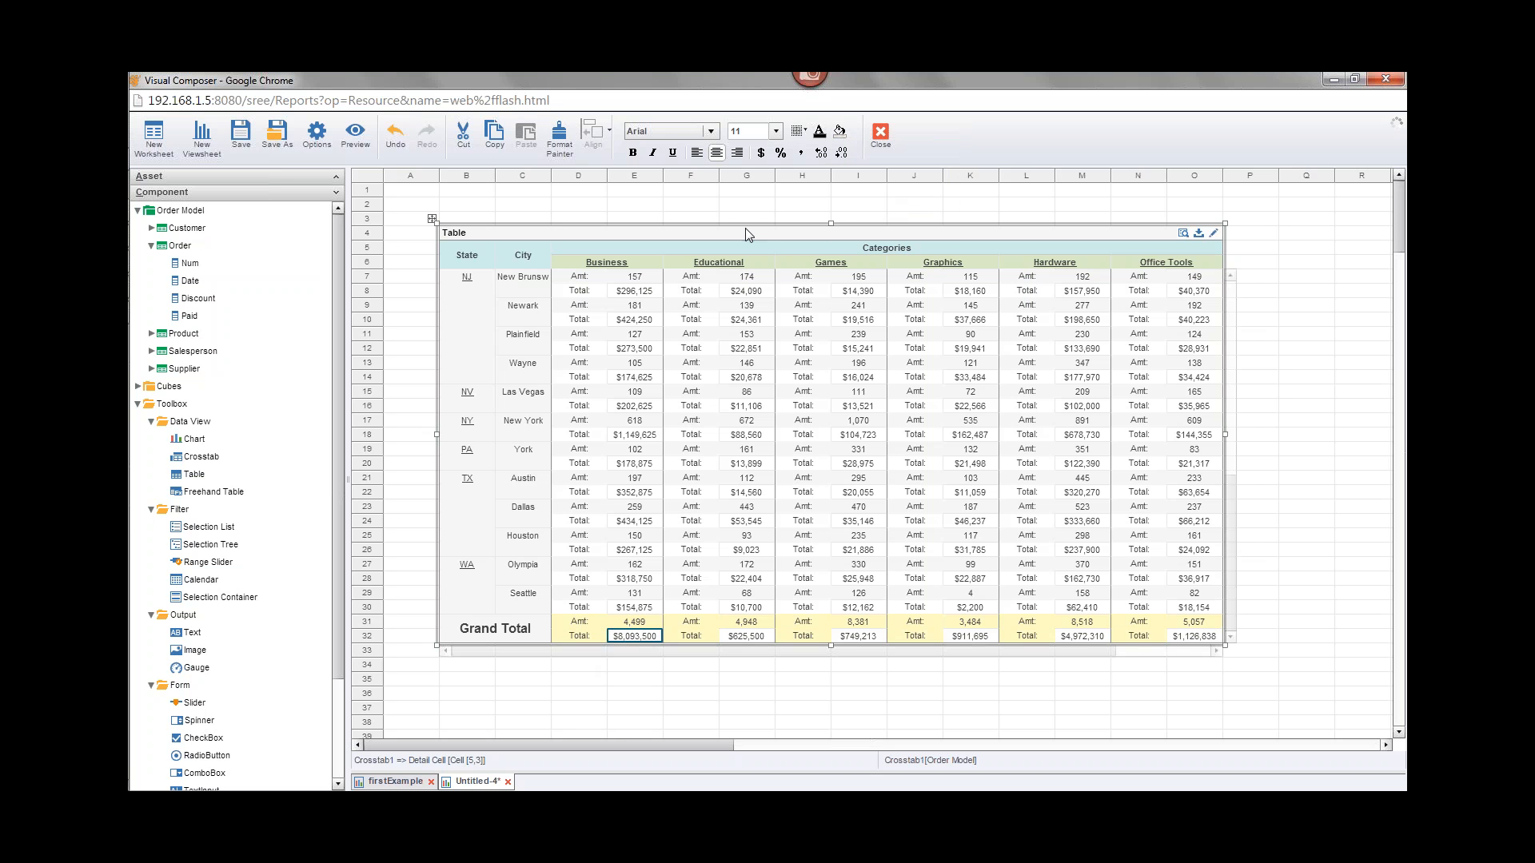
{"action": "left_click", "coordinate": [840, 132]}
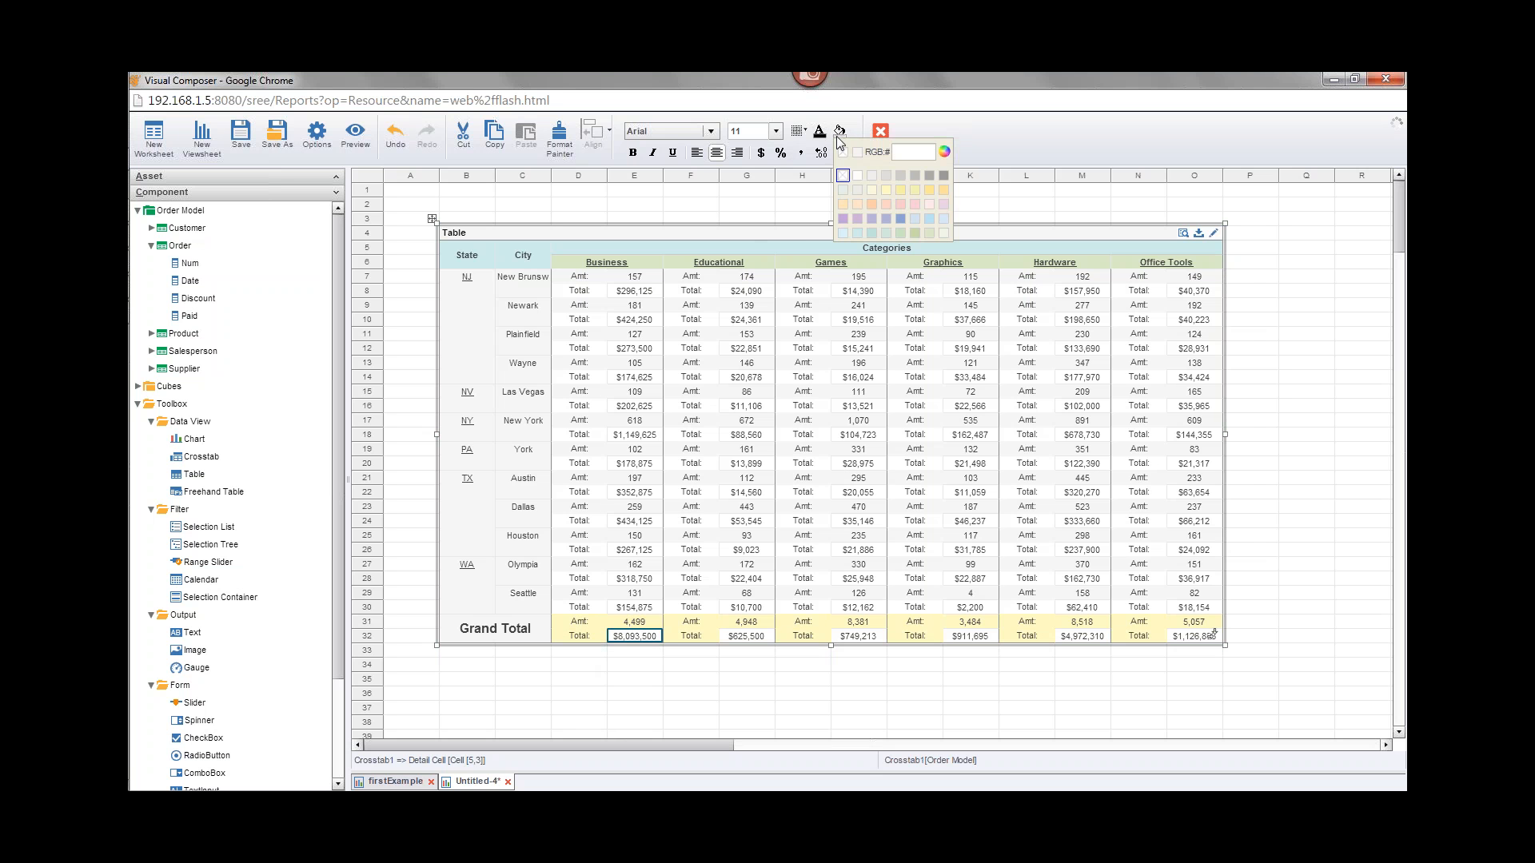
{"action": "left_click", "coordinate": [898, 190]}
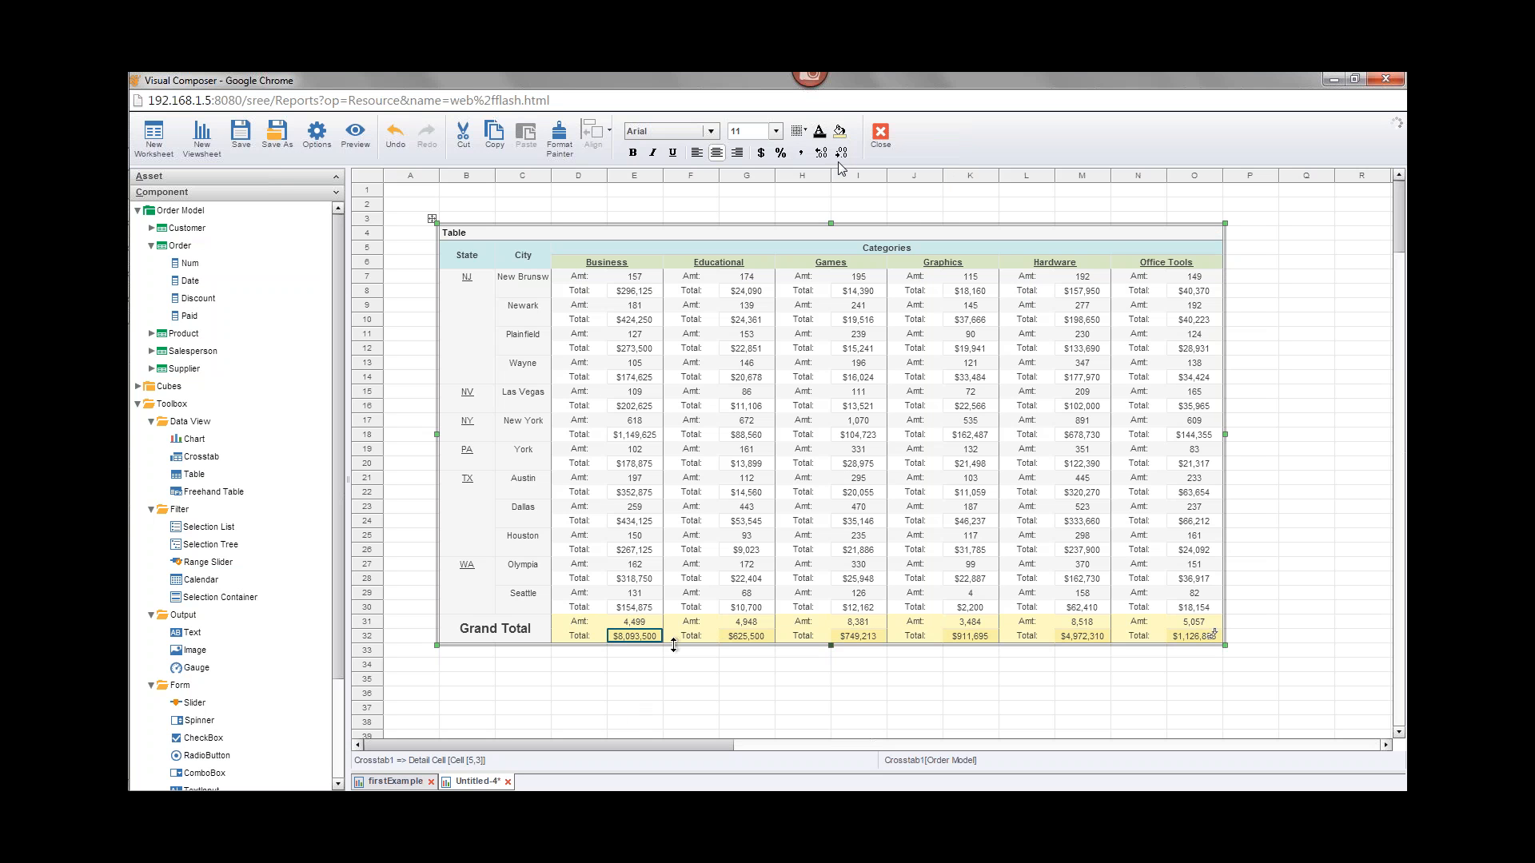
{"action": "left_click", "coordinate": [841, 133]}
{"action": "left_click", "coordinate": [886, 192]}
{"action": "left_click", "coordinate": [621, 707]}
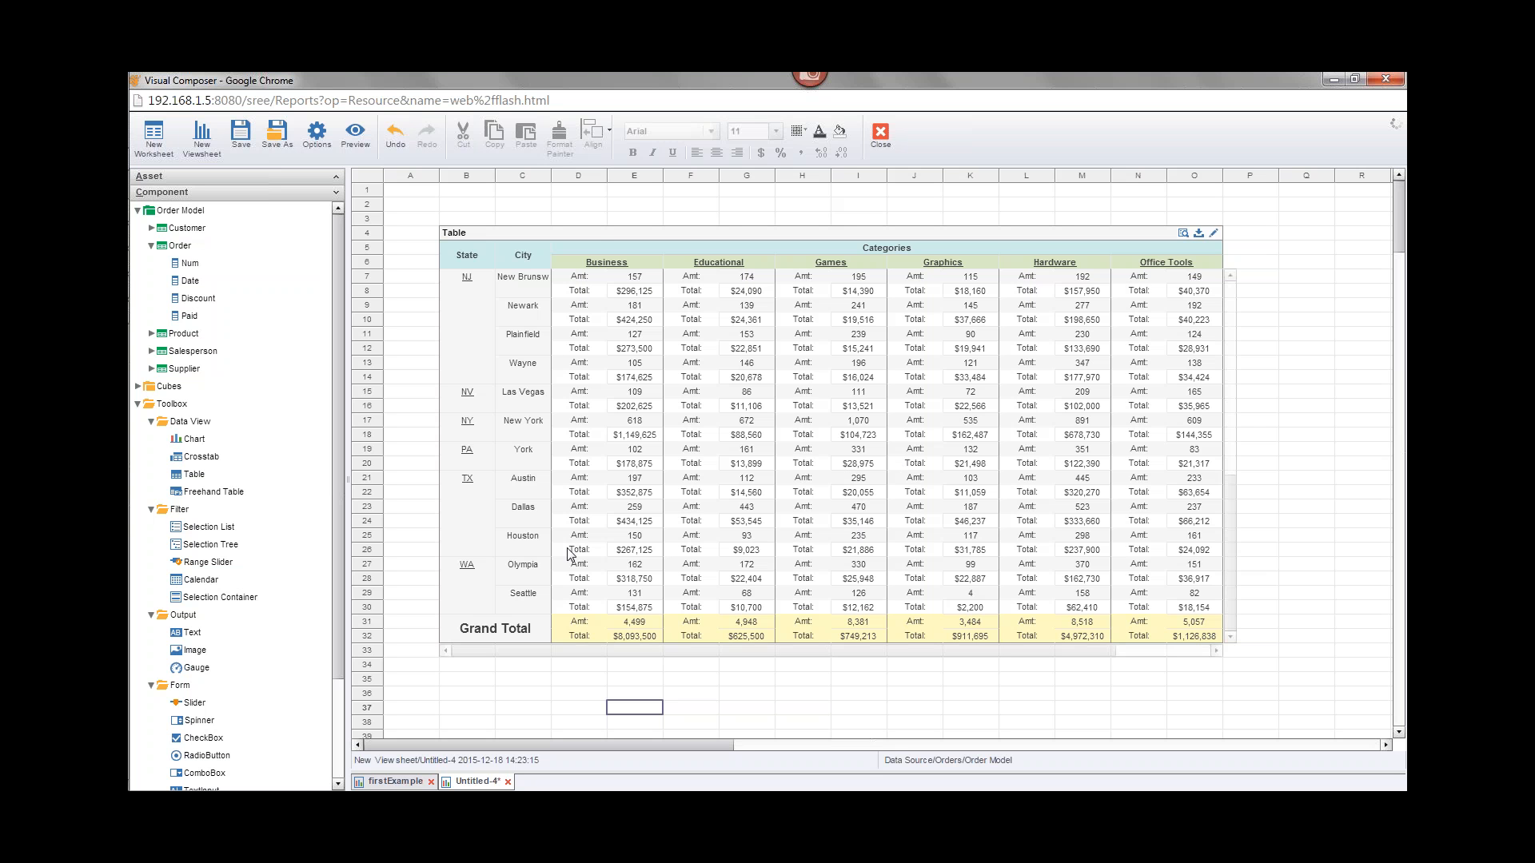
Open the crosstab's table editor to review its cell layout, and close it without changes.
{"action": "left_click", "coordinate": [592, 232]}
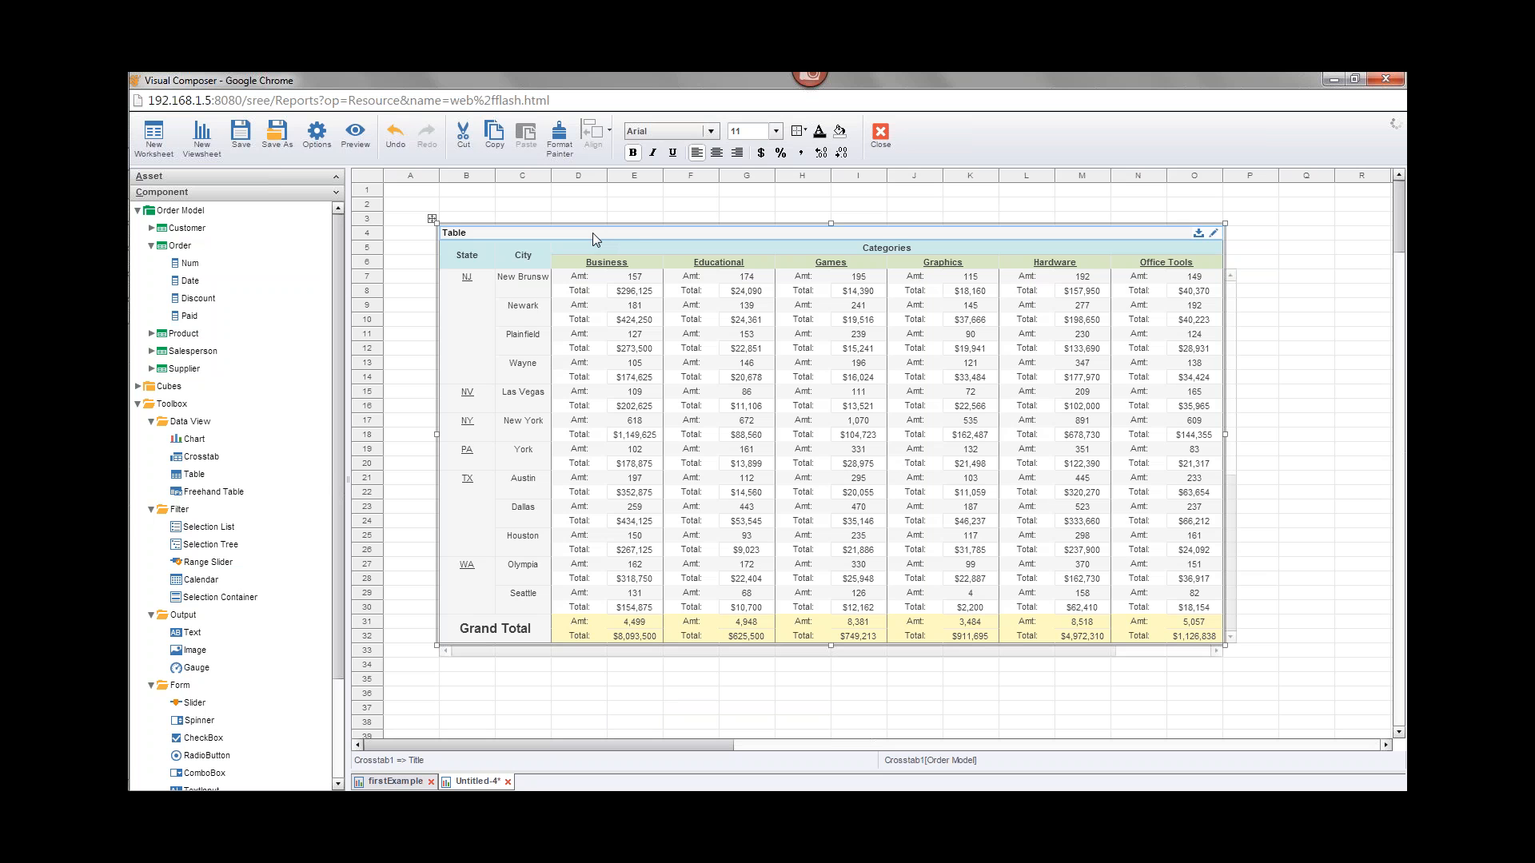
{"action": "left_click", "coordinate": [1214, 234]}
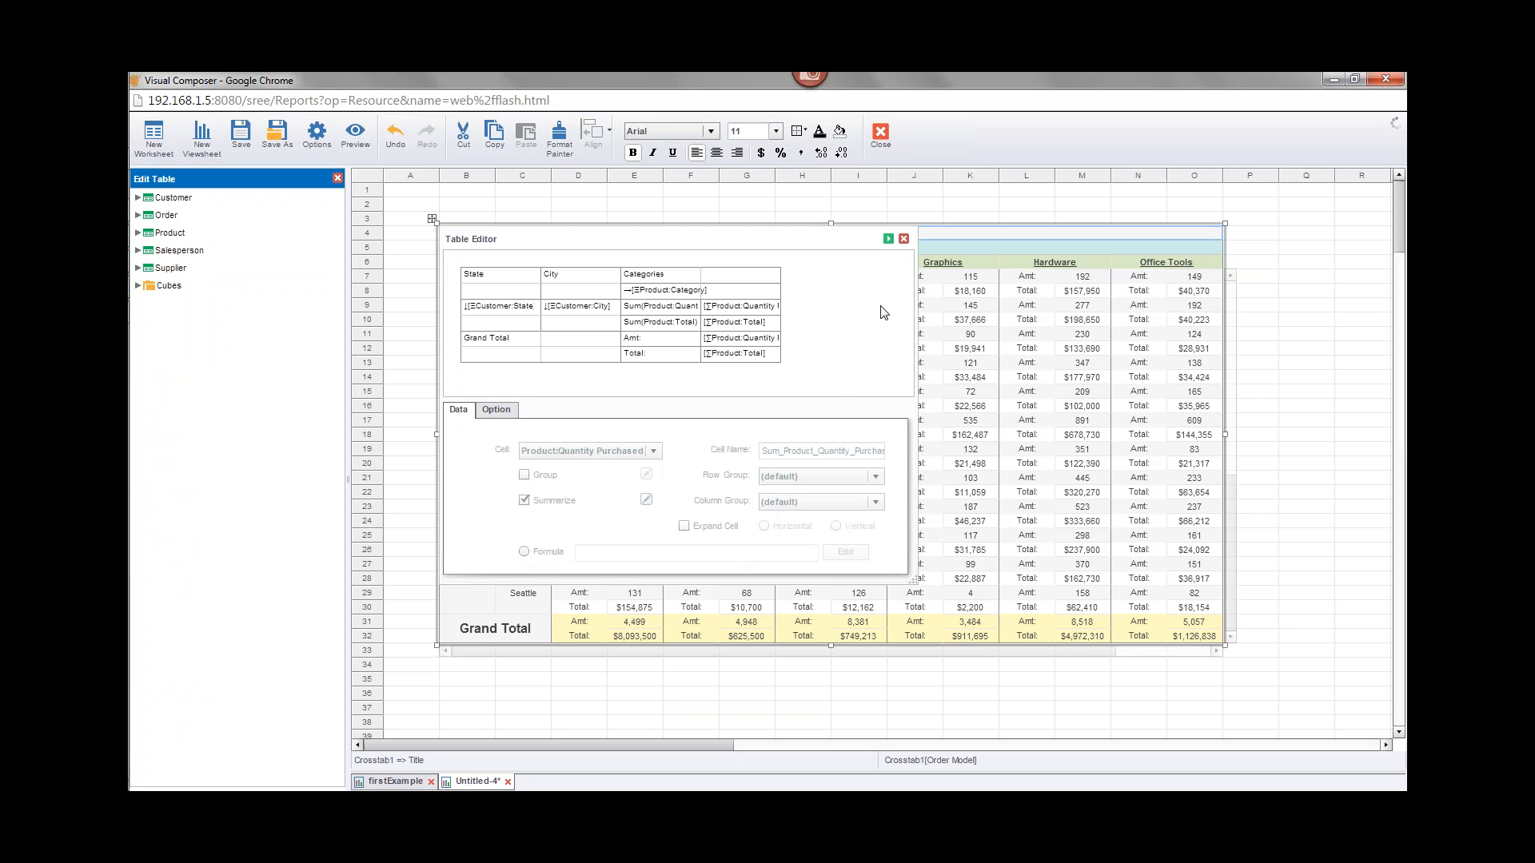
{"action": "left_click", "coordinate": [904, 238]}
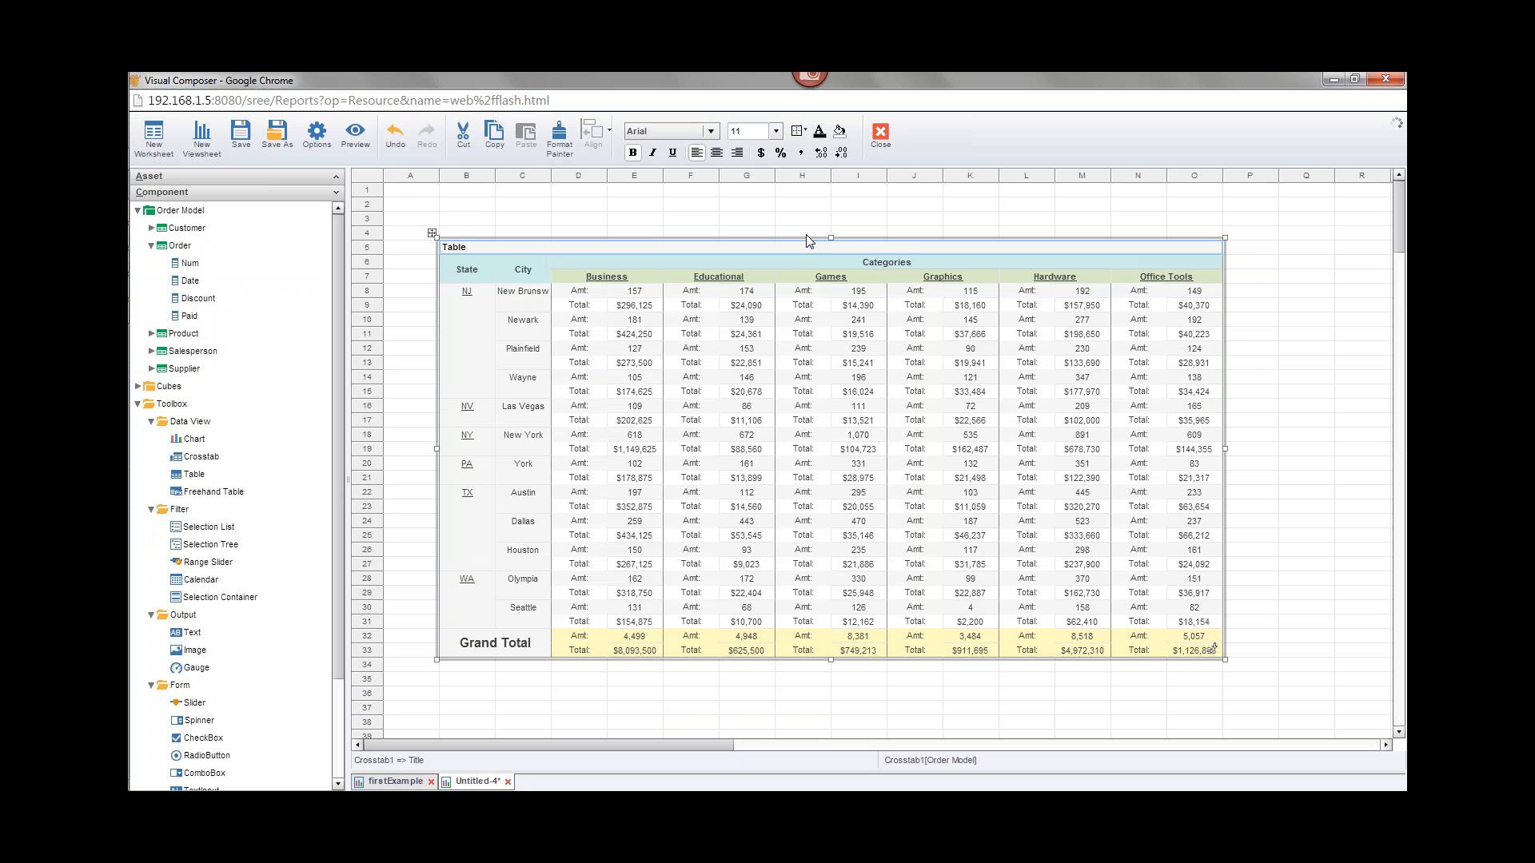
Move the crosstab down the sheet until its title sits in row 8.
{"action": "key", "text": "Down"}
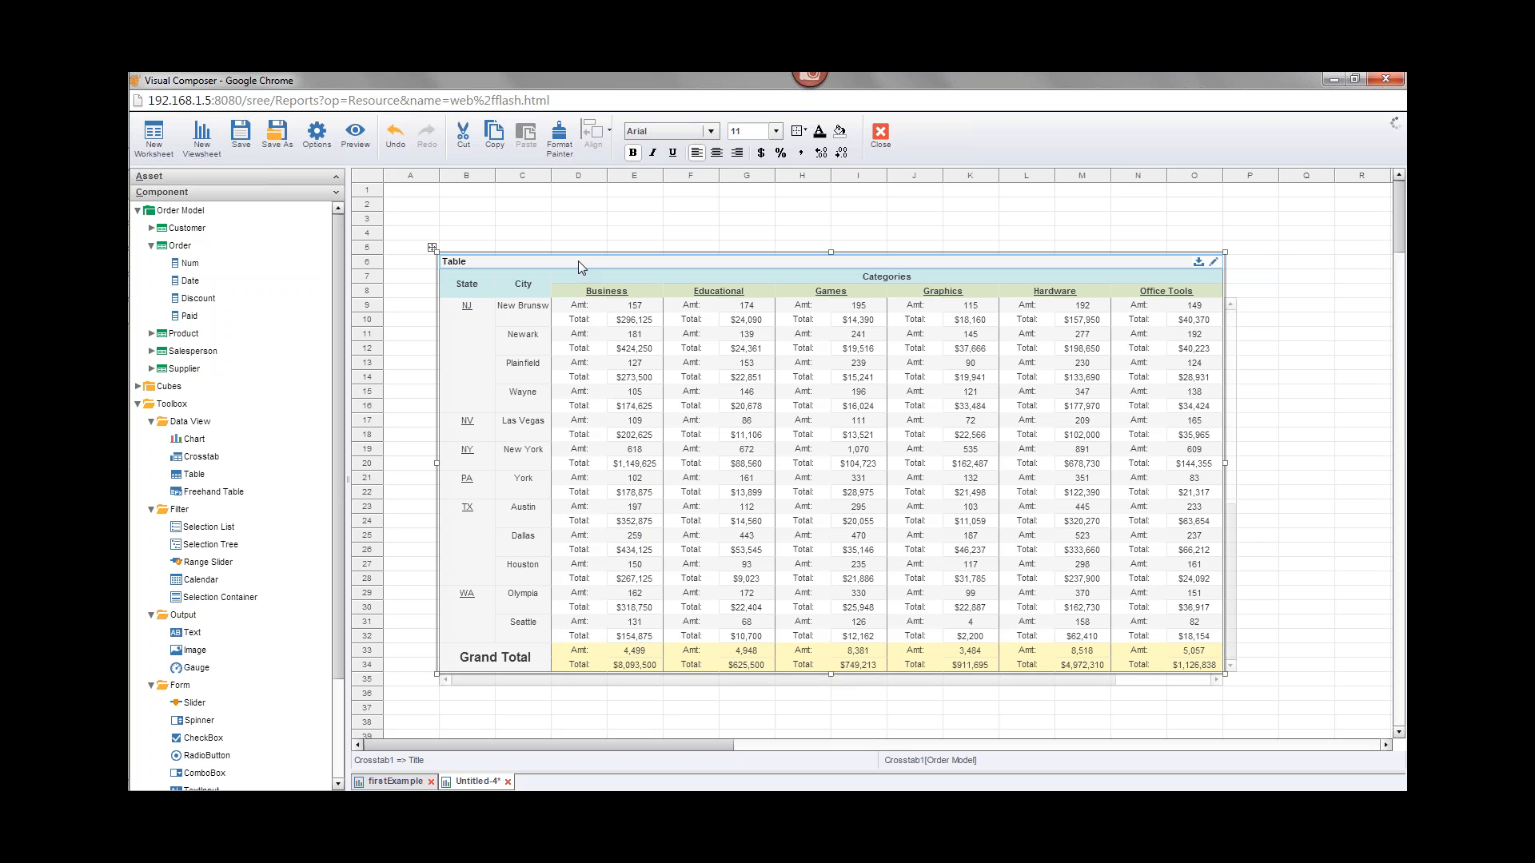
{"action": "key", "text": "Down"}
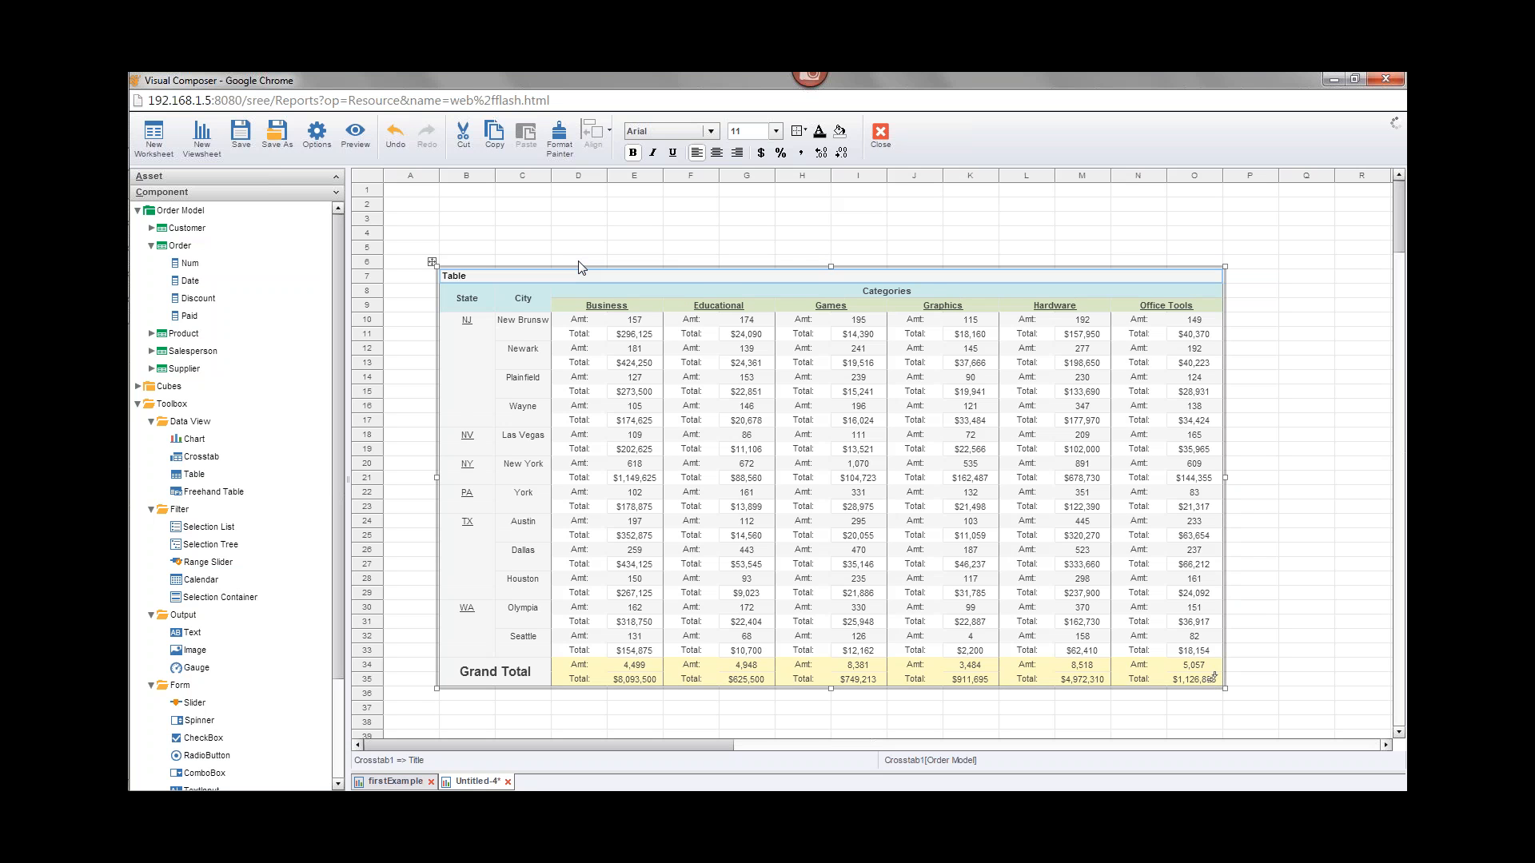
{"action": "key", "text": "Down"}
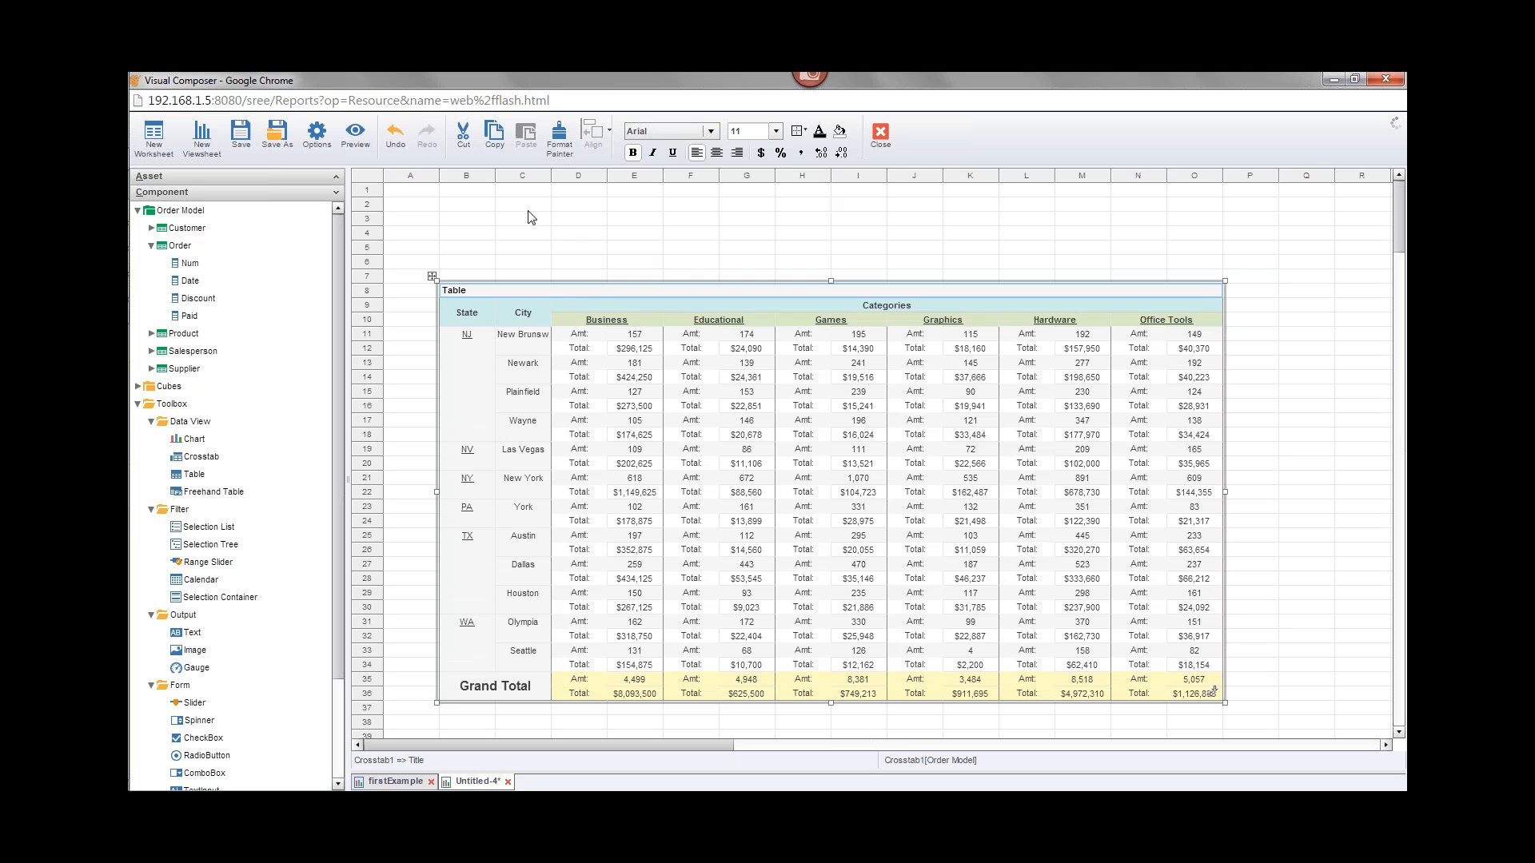
Move the formatted crosstab down one row so its title sits in row 9.
{"action": "mouse_move", "coordinate": [663, 281]}
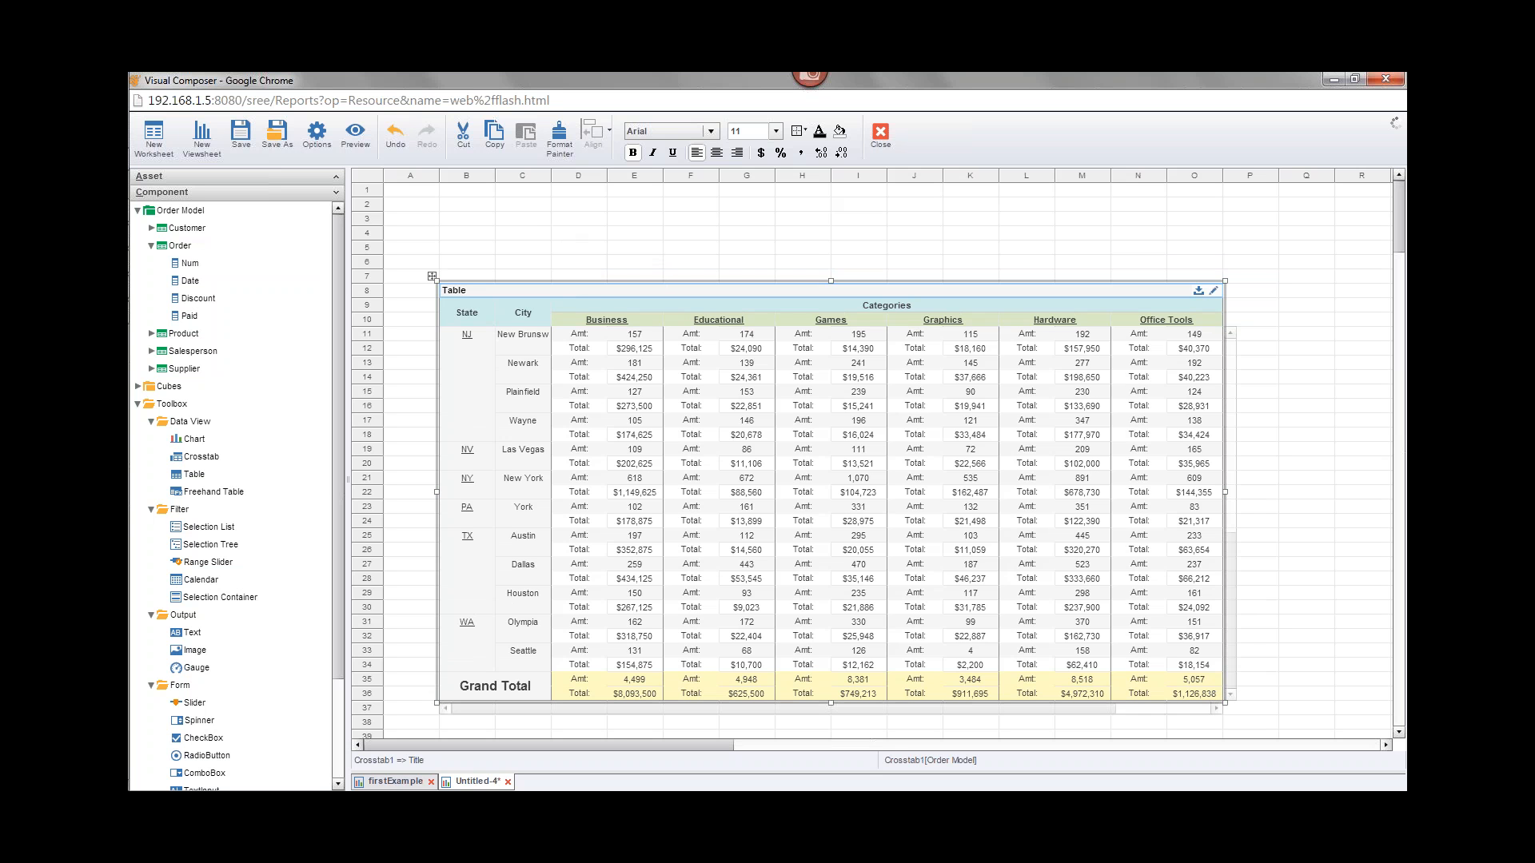
{"action": "left_click_drag", "start_coordinate": [431, 276], "coordinate": [432, 290]}
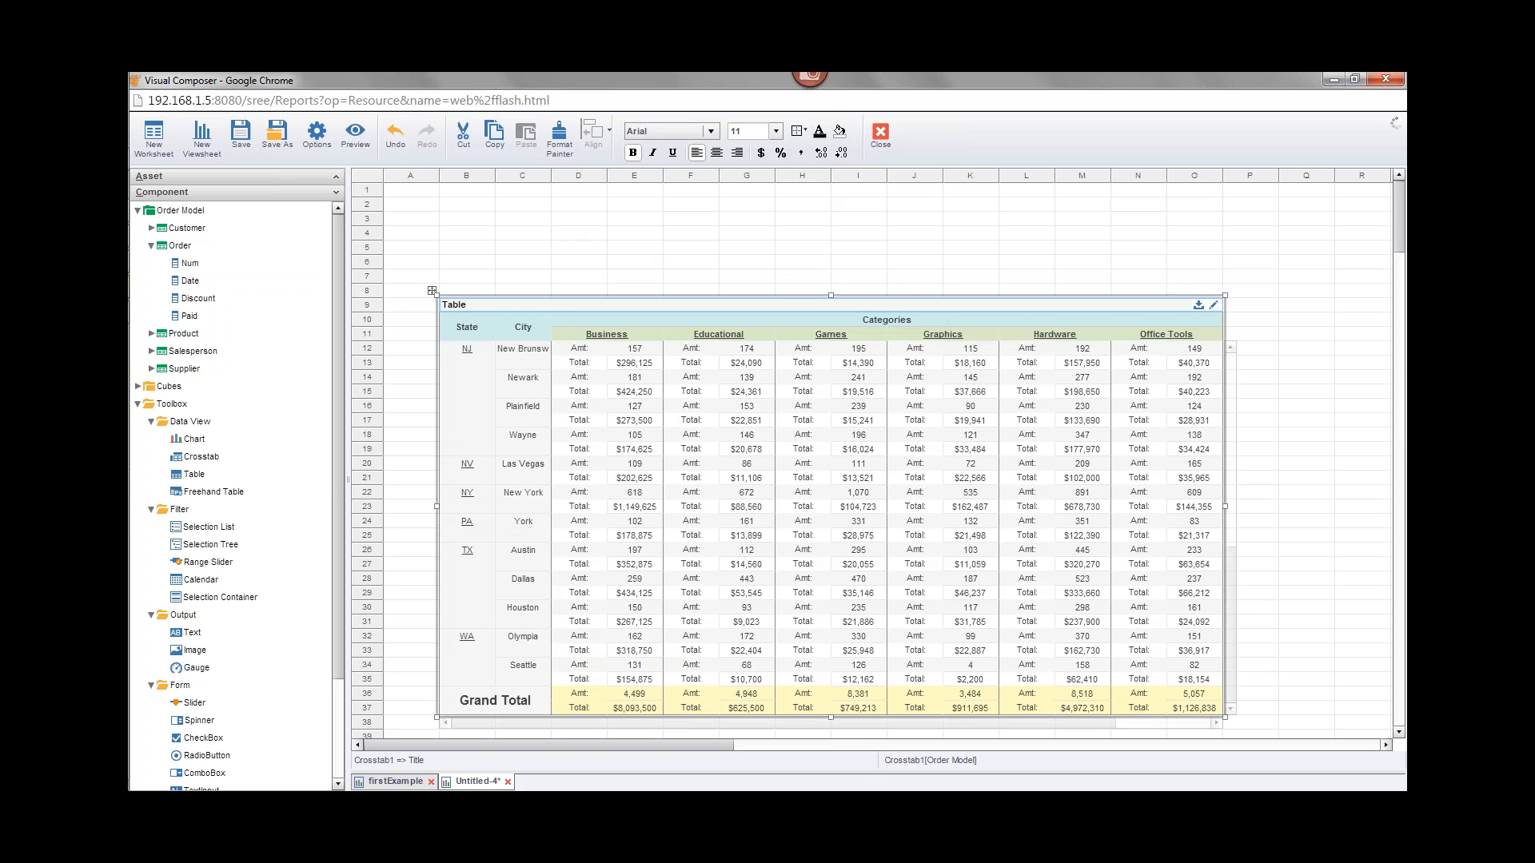
{"action": "left_click", "coordinate": [516, 218]}
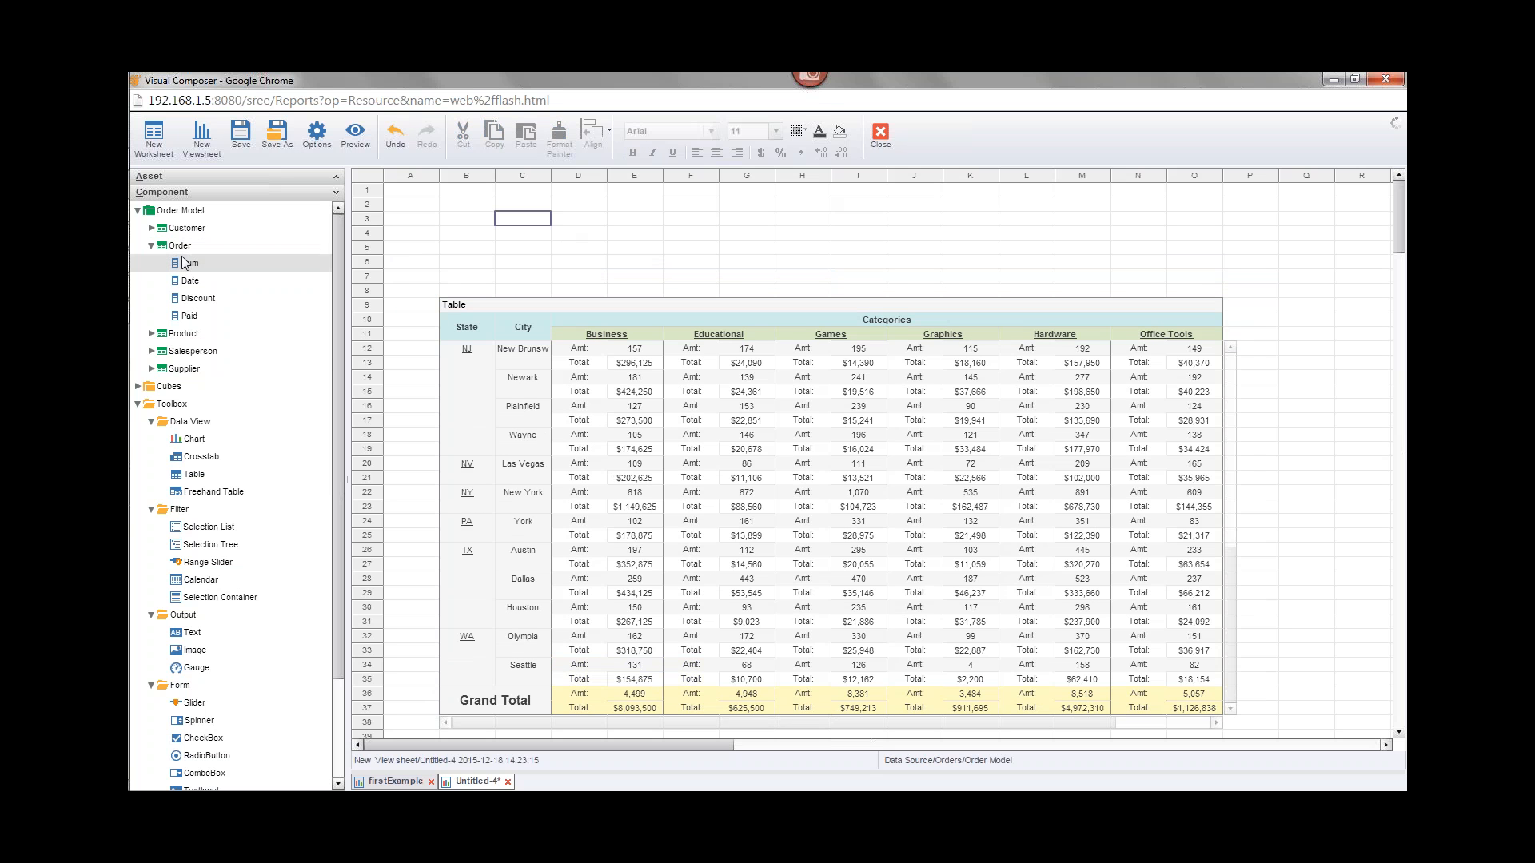
Add a new crosstab above the formatted one, with Product:Category as row header and Product:Total as measure.
{"action": "left_click_drag", "start_coordinate": [189, 464], "coordinate": [586, 231]}
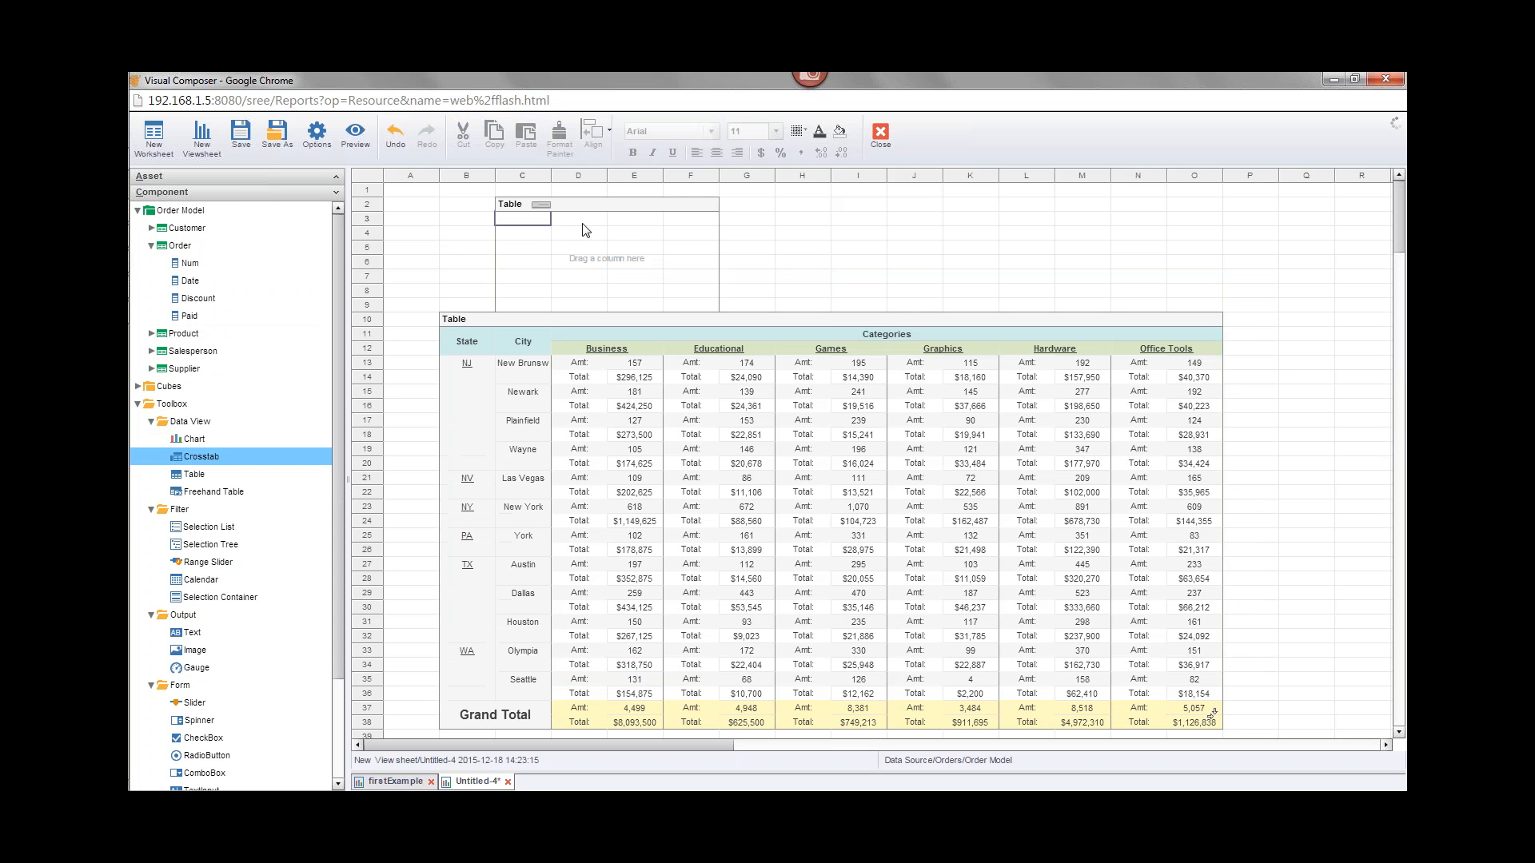
{"action": "double_click", "coordinate": [581, 215]}
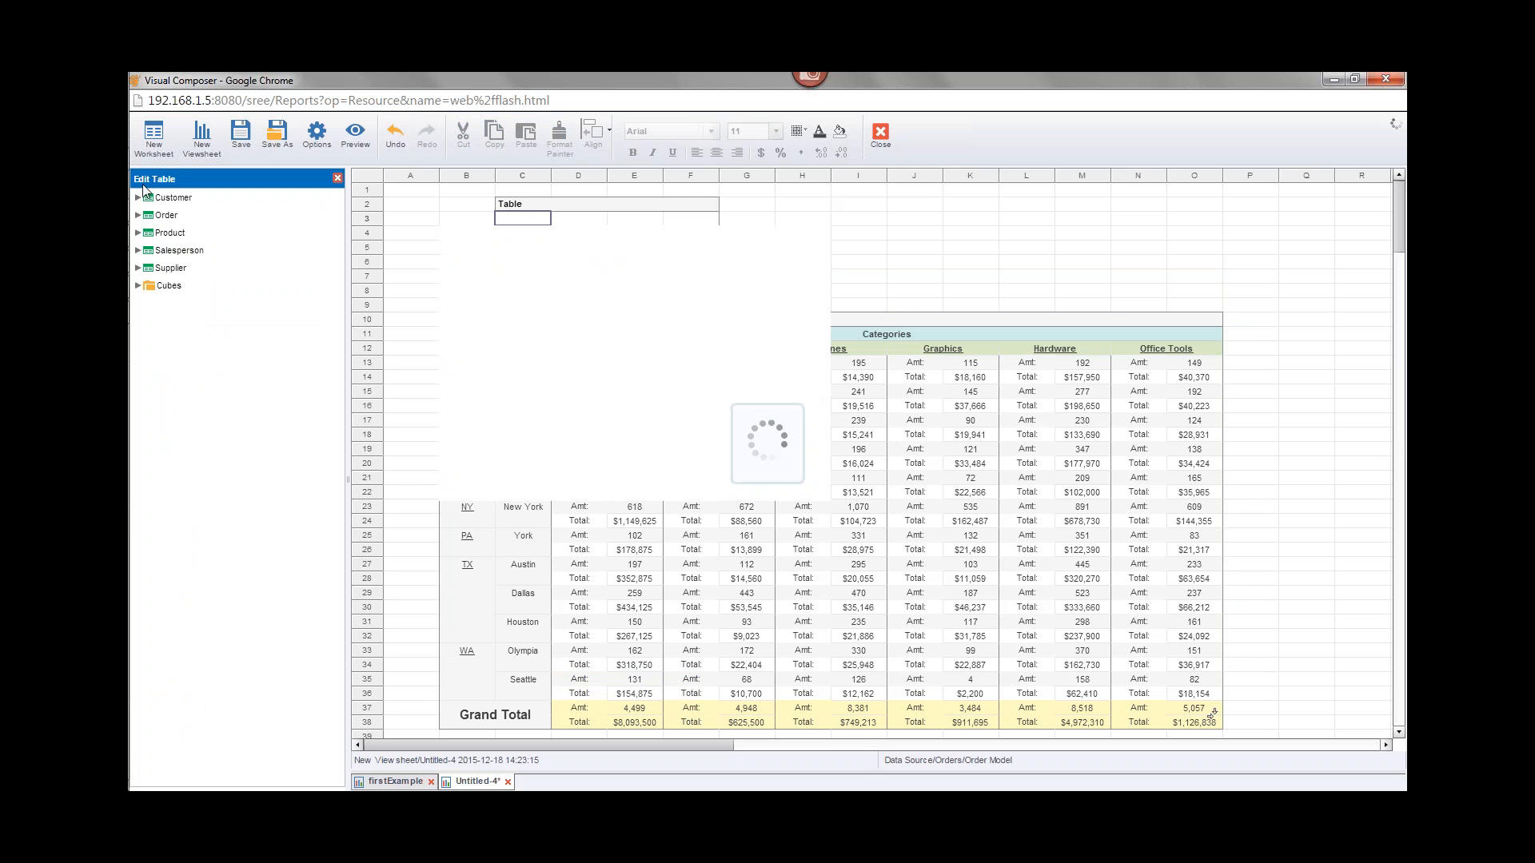
{"action": "left_click", "coordinate": [143, 232]}
{"action": "left_click", "coordinate": [152, 249]}
{"action": "left_click_drag", "start_coordinate": [212, 267], "coordinate": [577, 301]}
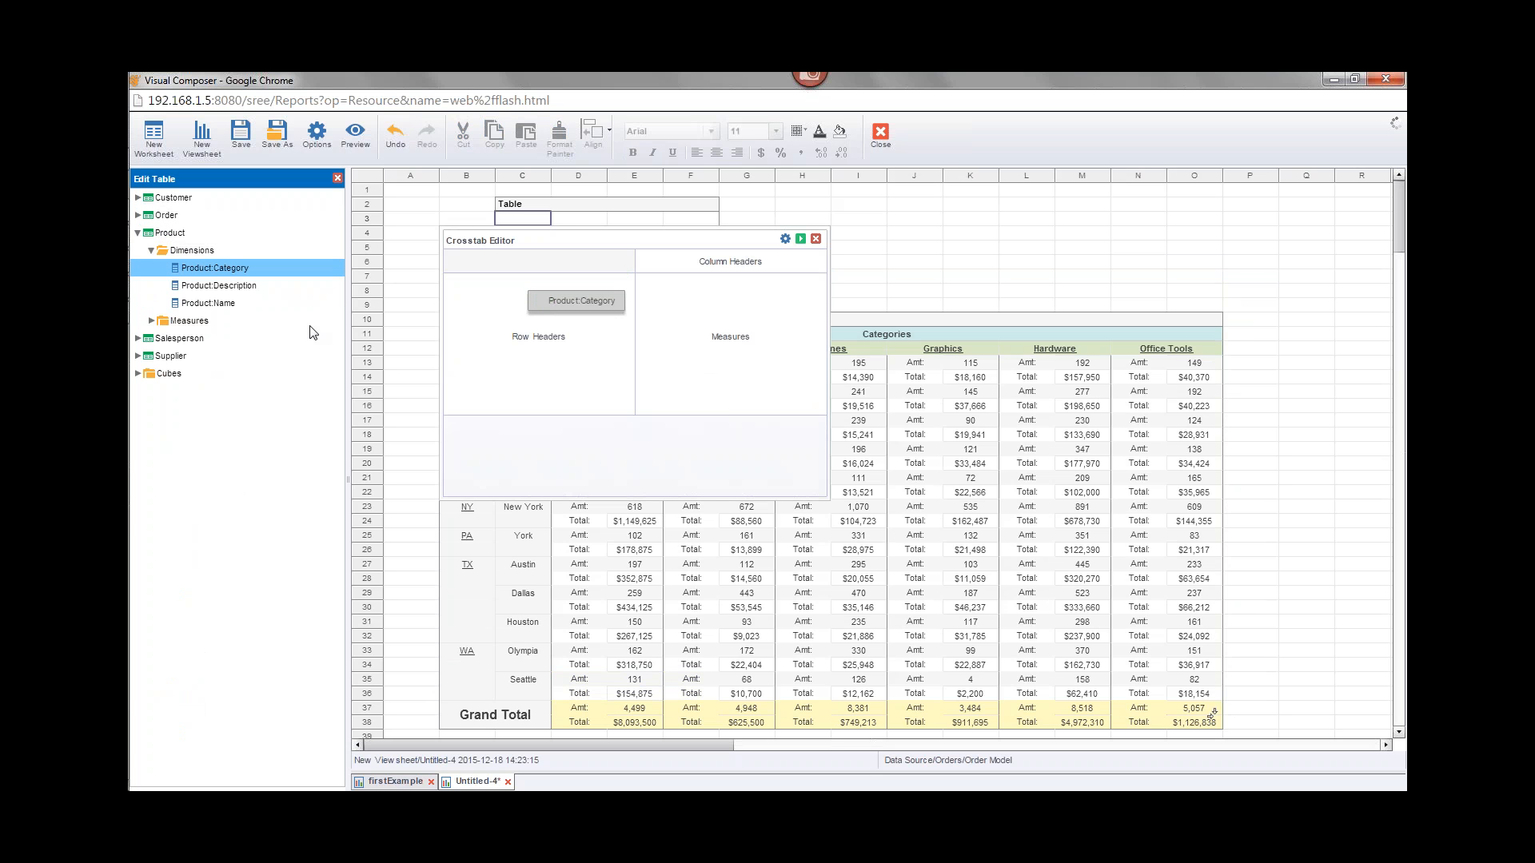
{"action": "left_click", "coordinate": [164, 322]}
{"action": "left_click_drag", "start_coordinate": [212, 433], "coordinate": [777, 328]}
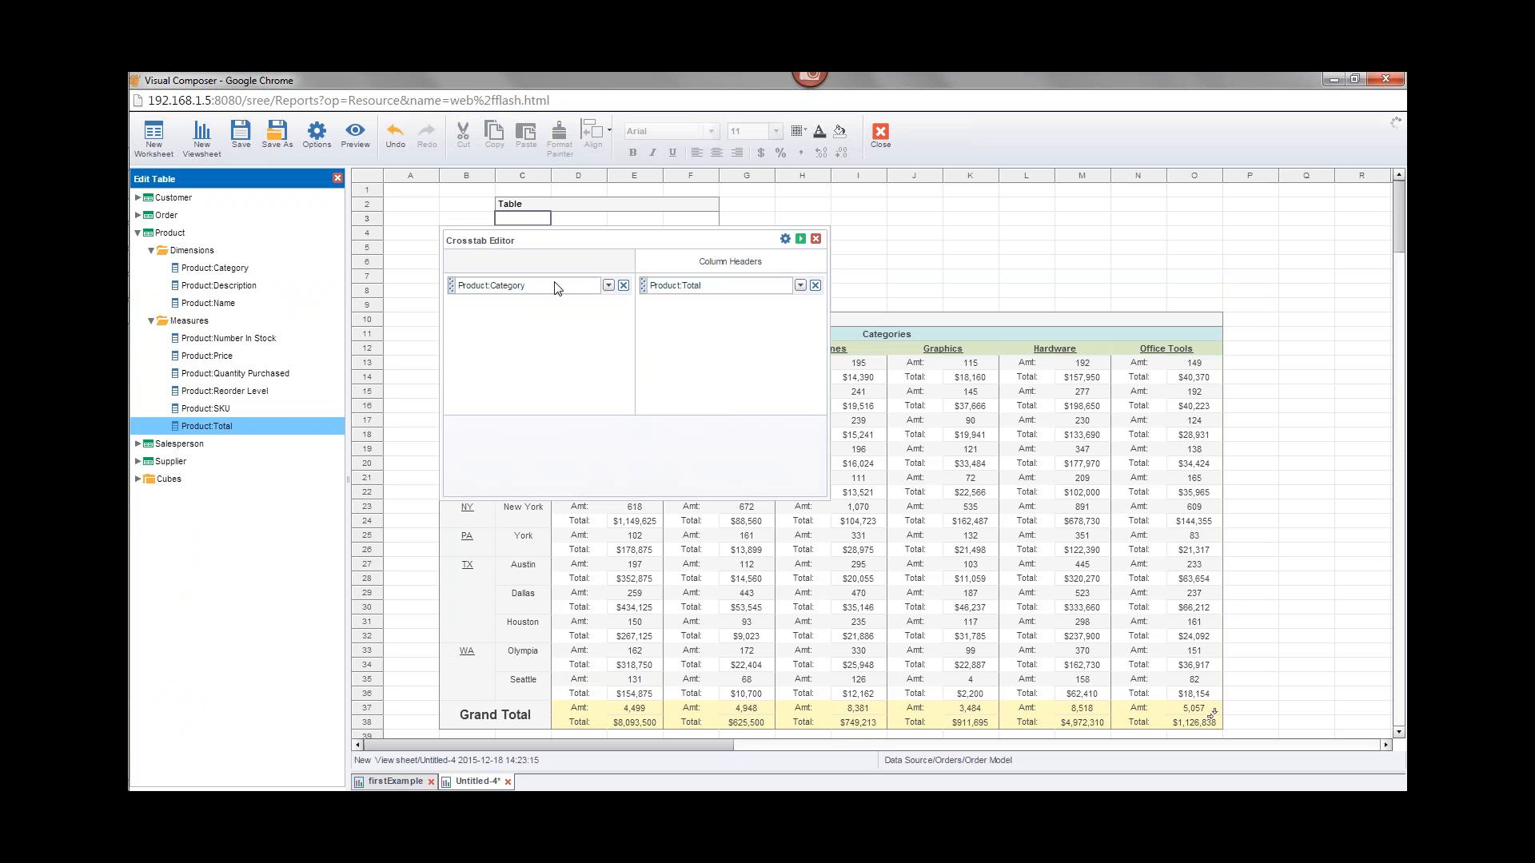
Sort Product:Category by value descending on Sum(Product:Total), and apply the crosstab definition.
{"action": "left_click", "coordinate": [522, 291]}
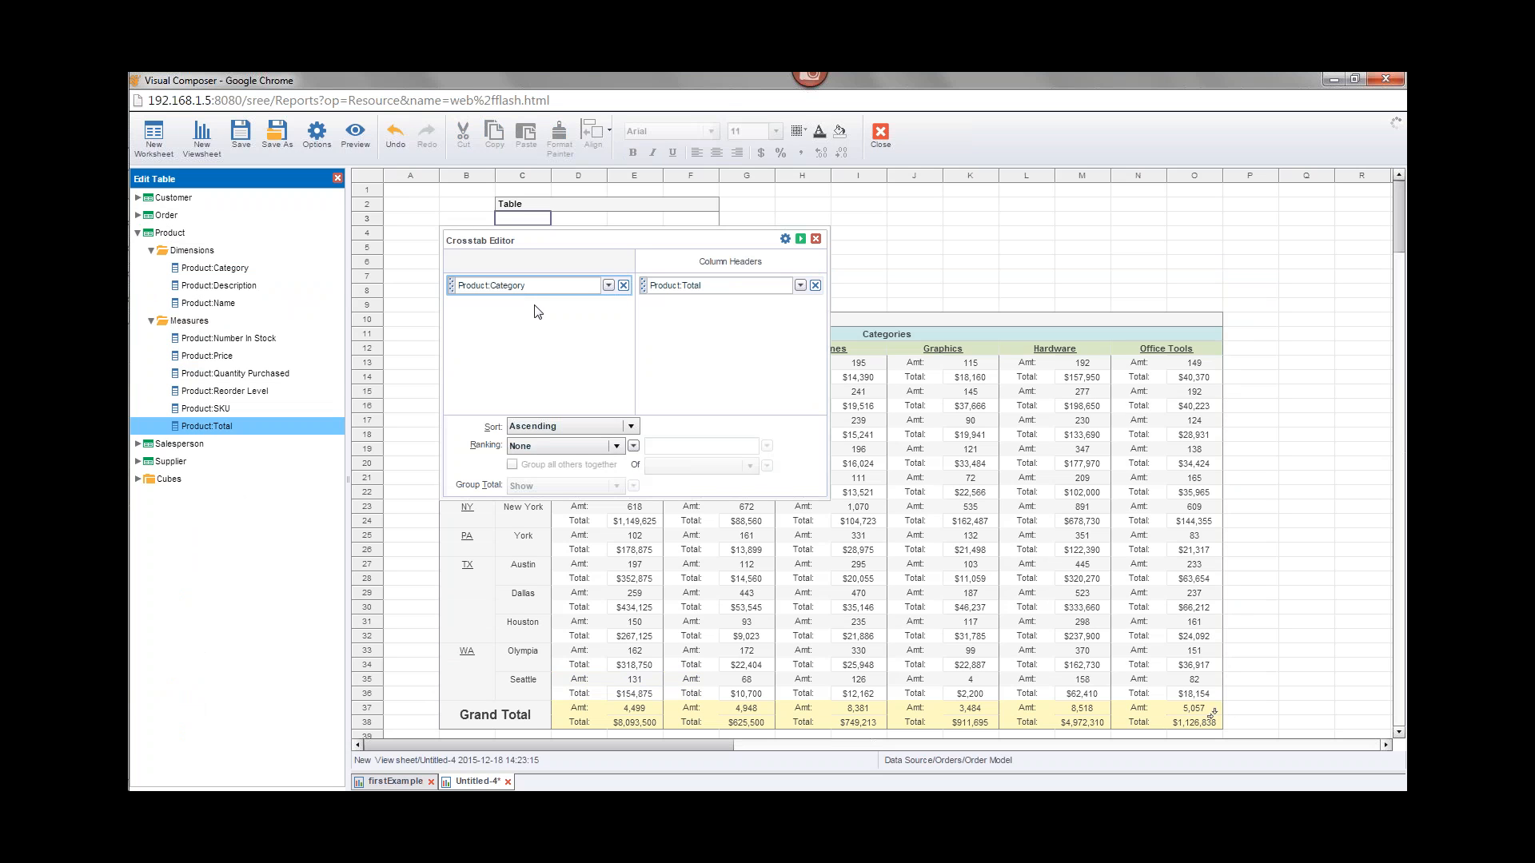
{"action": "left_click", "coordinate": [573, 428]}
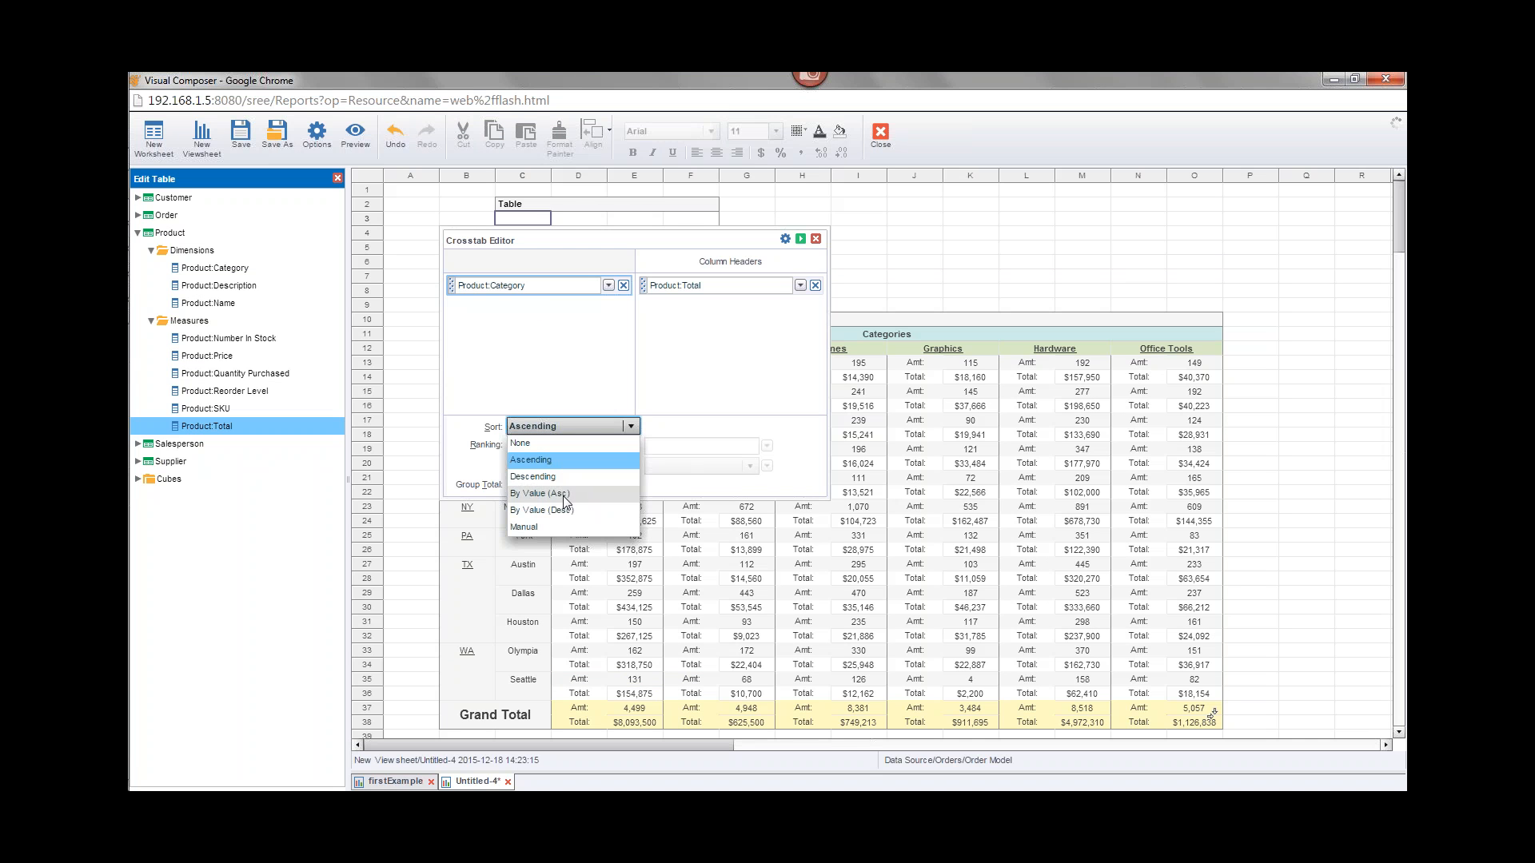
{"action": "left_click", "coordinate": [576, 512]}
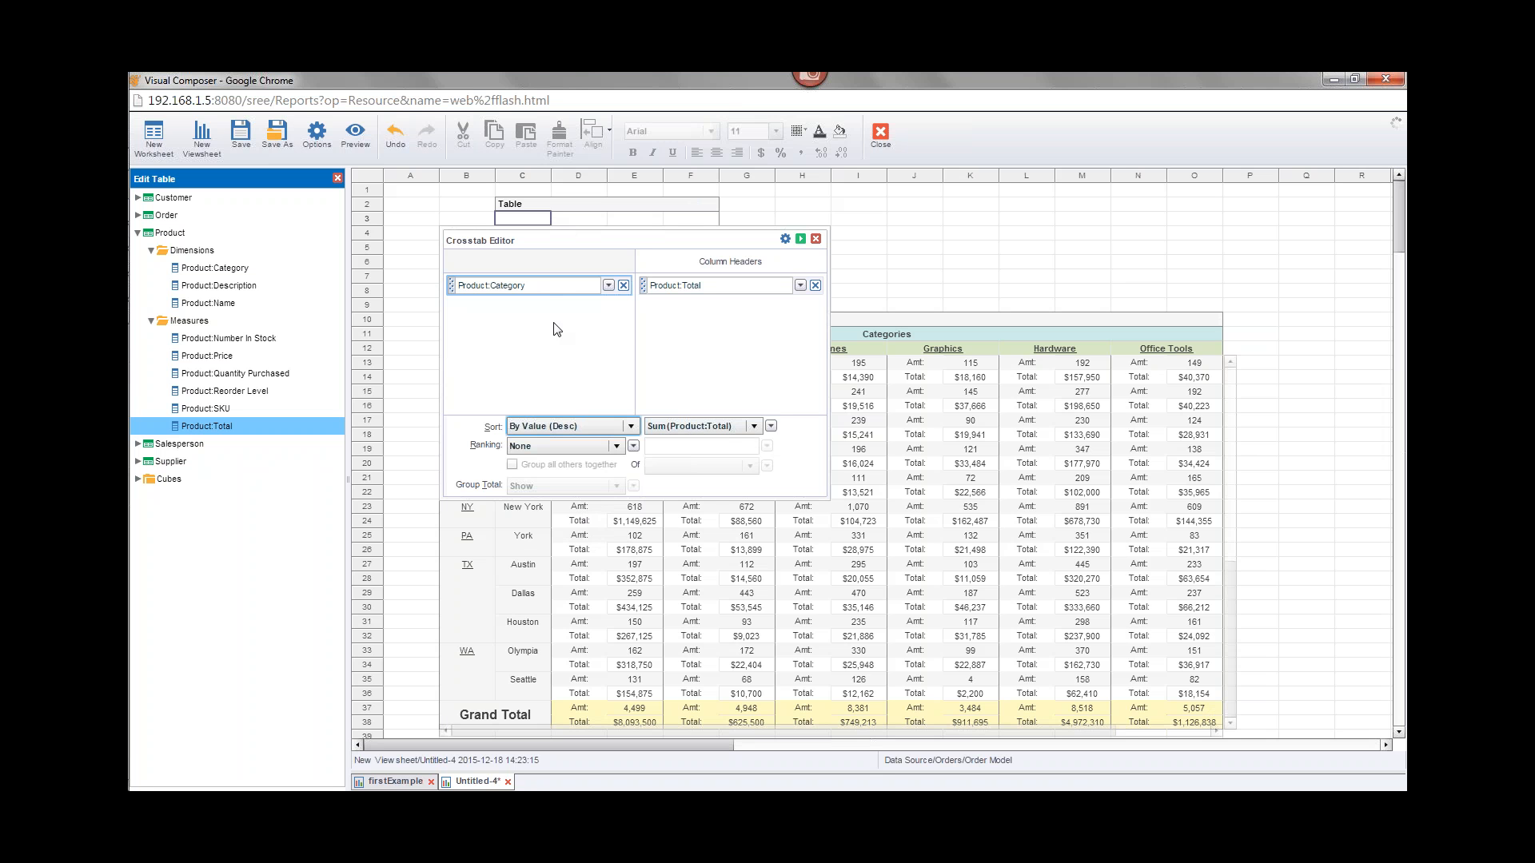
{"action": "left_click", "coordinate": [800, 239]}
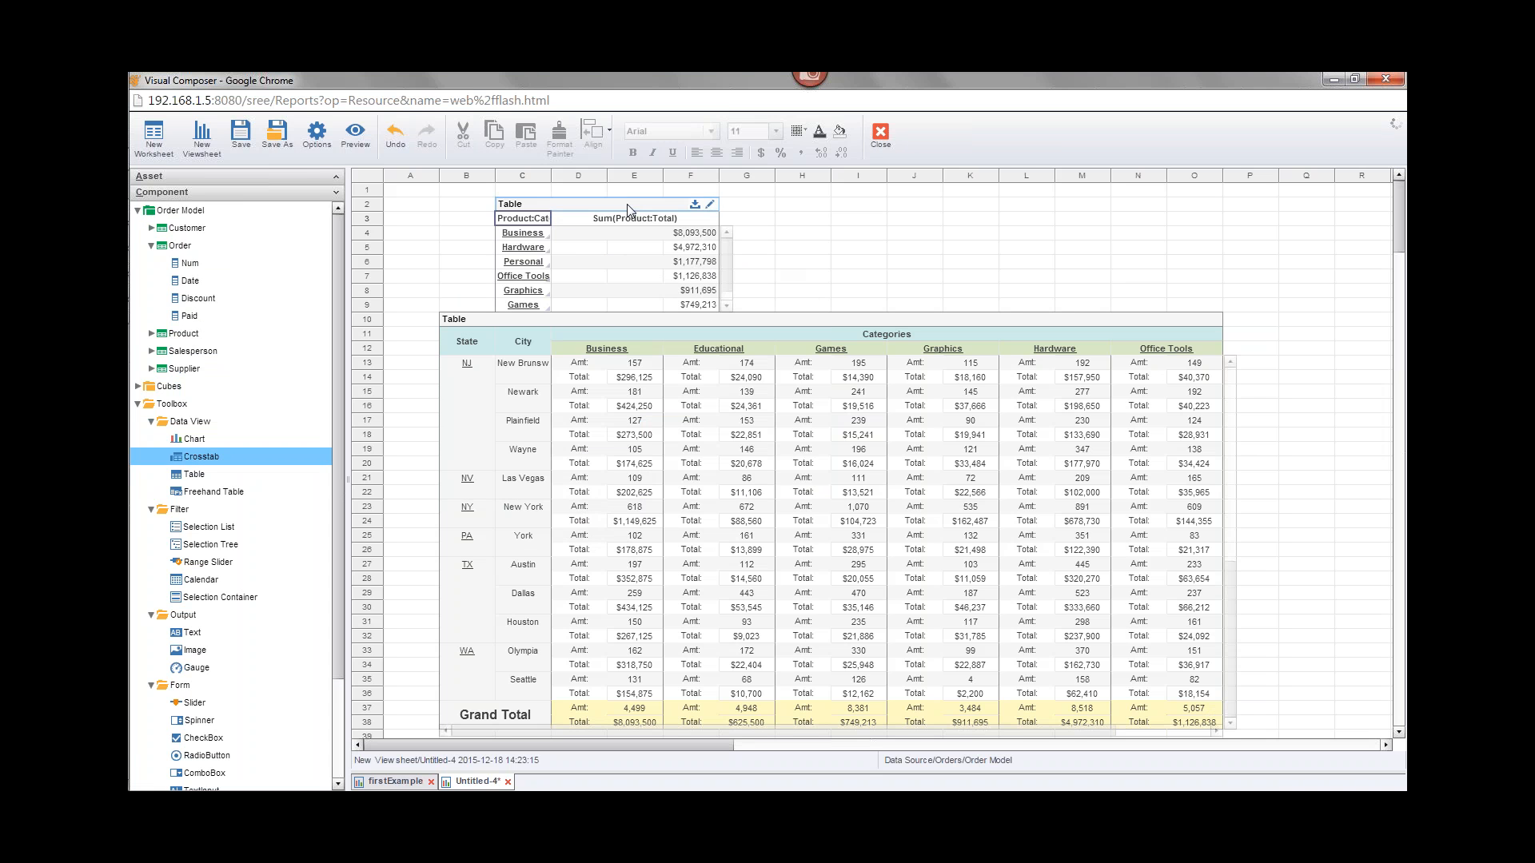
Shrink the new crosstab to three data rows, narrow its total column, and widen the category column to fit its header.
{"action": "left_click", "coordinate": [678, 301]}
{"action": "left_click_drag", "start_coordinate": [606, 313], "coordinate": [605, 272]}
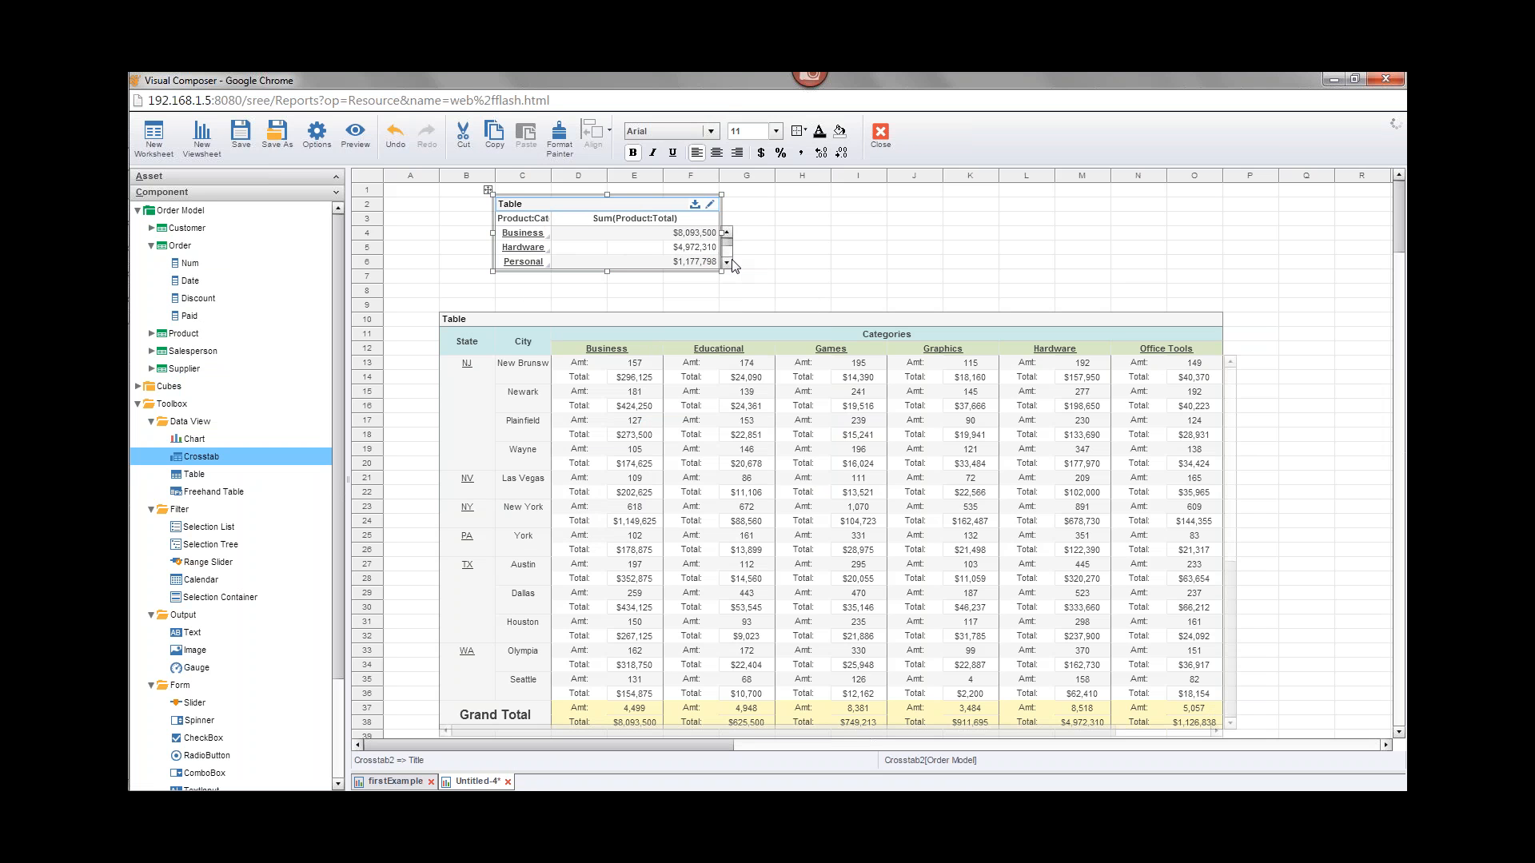
{"action": "left_click_drag", "start_coordinate": [732, 257], "coordinate": [675, 258]}
{"action": "left_click_drag", "start_coordinate": [550, 246], "coordinate": [574, 247]}
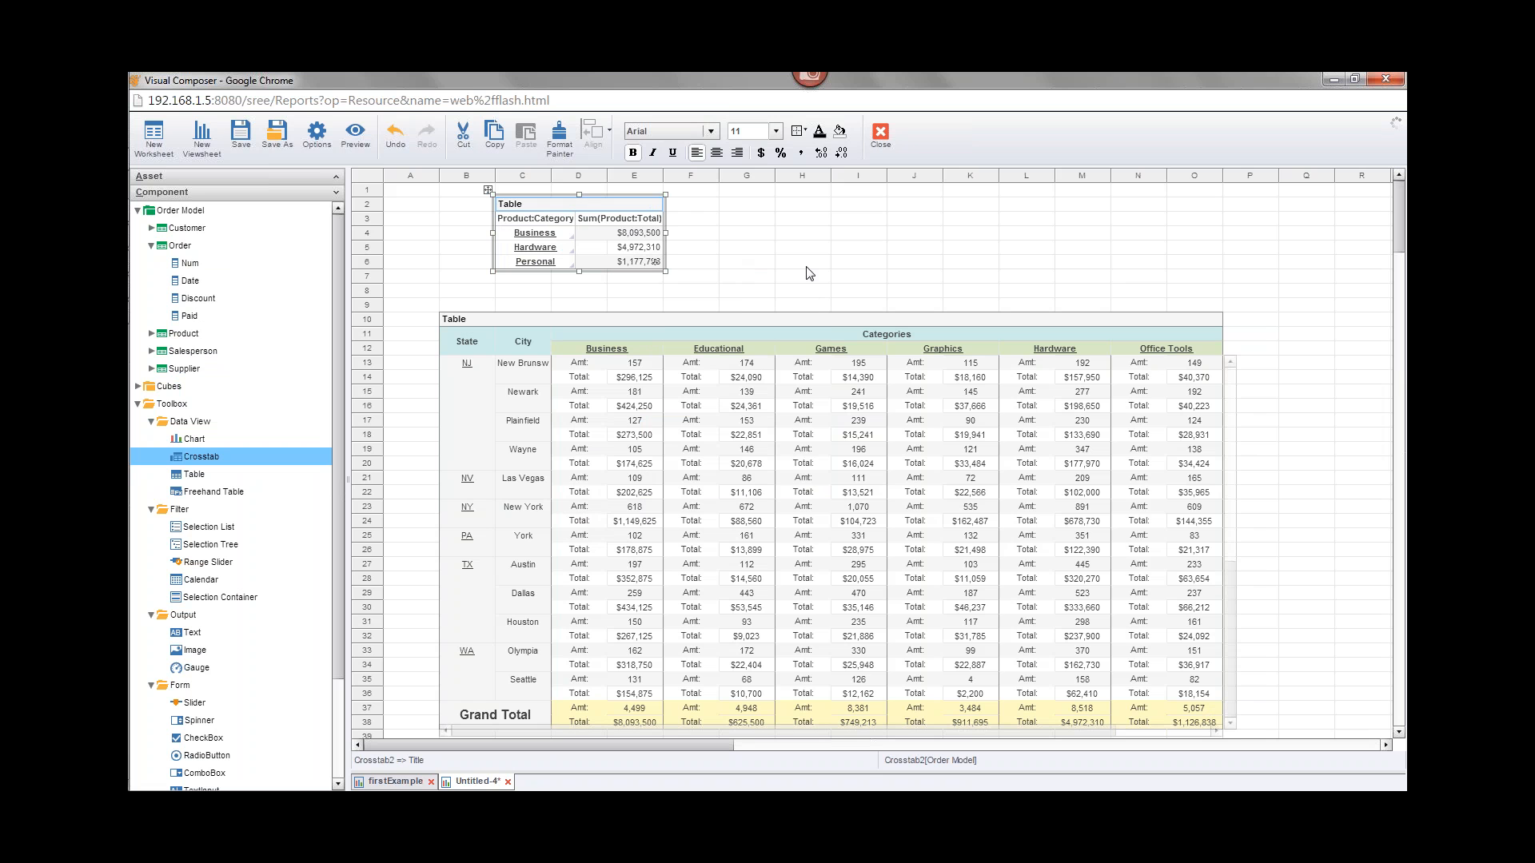
Rename the small category crosstab as CategoryTable in its properties.
{"action": "right_click", "coordinate": [546, 211]}
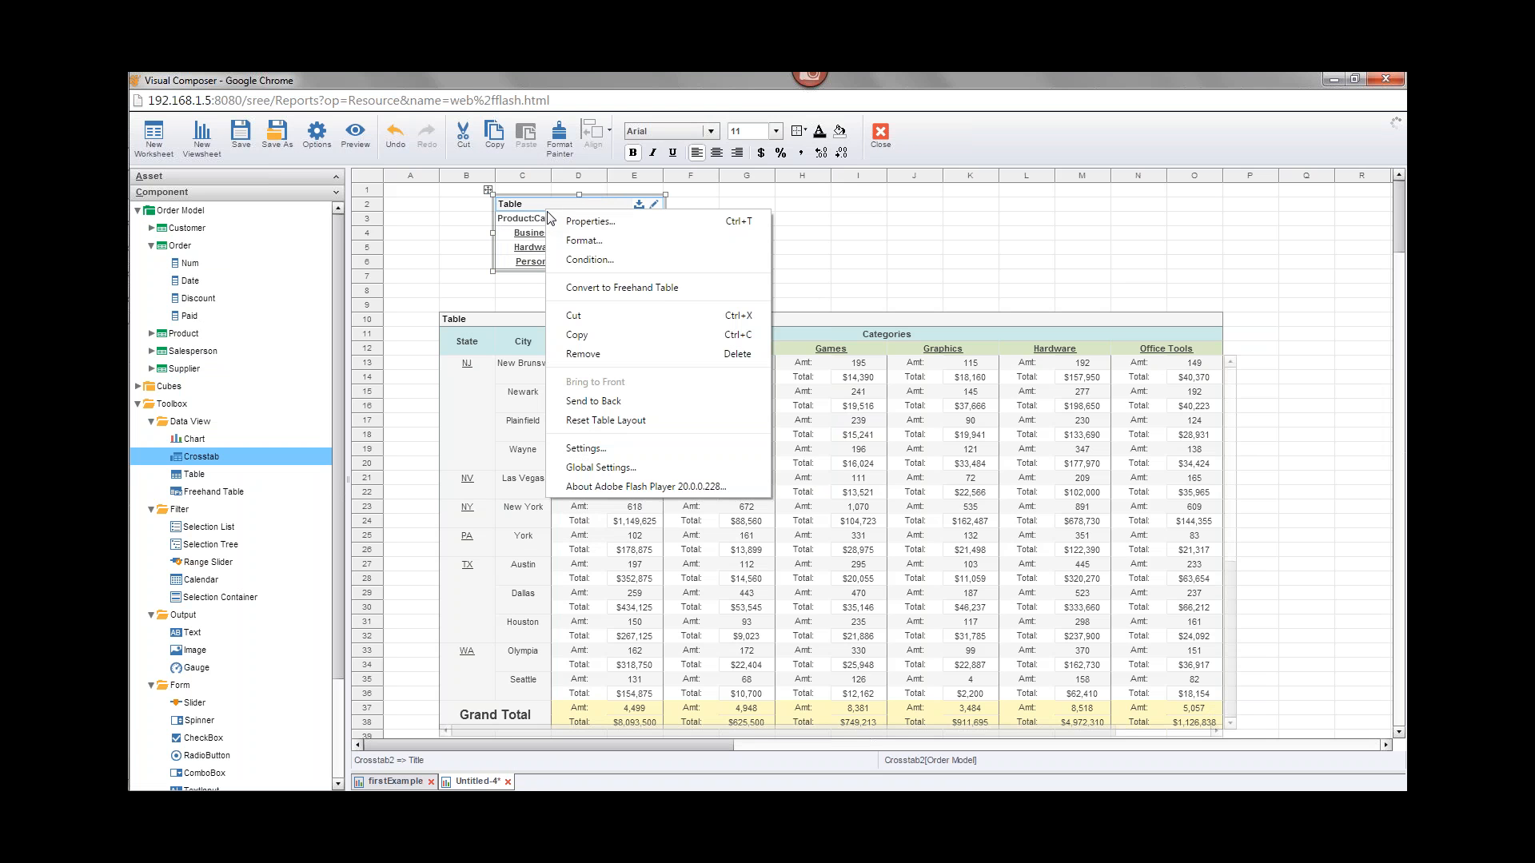
{"action": "left_click", "coordinate": [631, 224]}
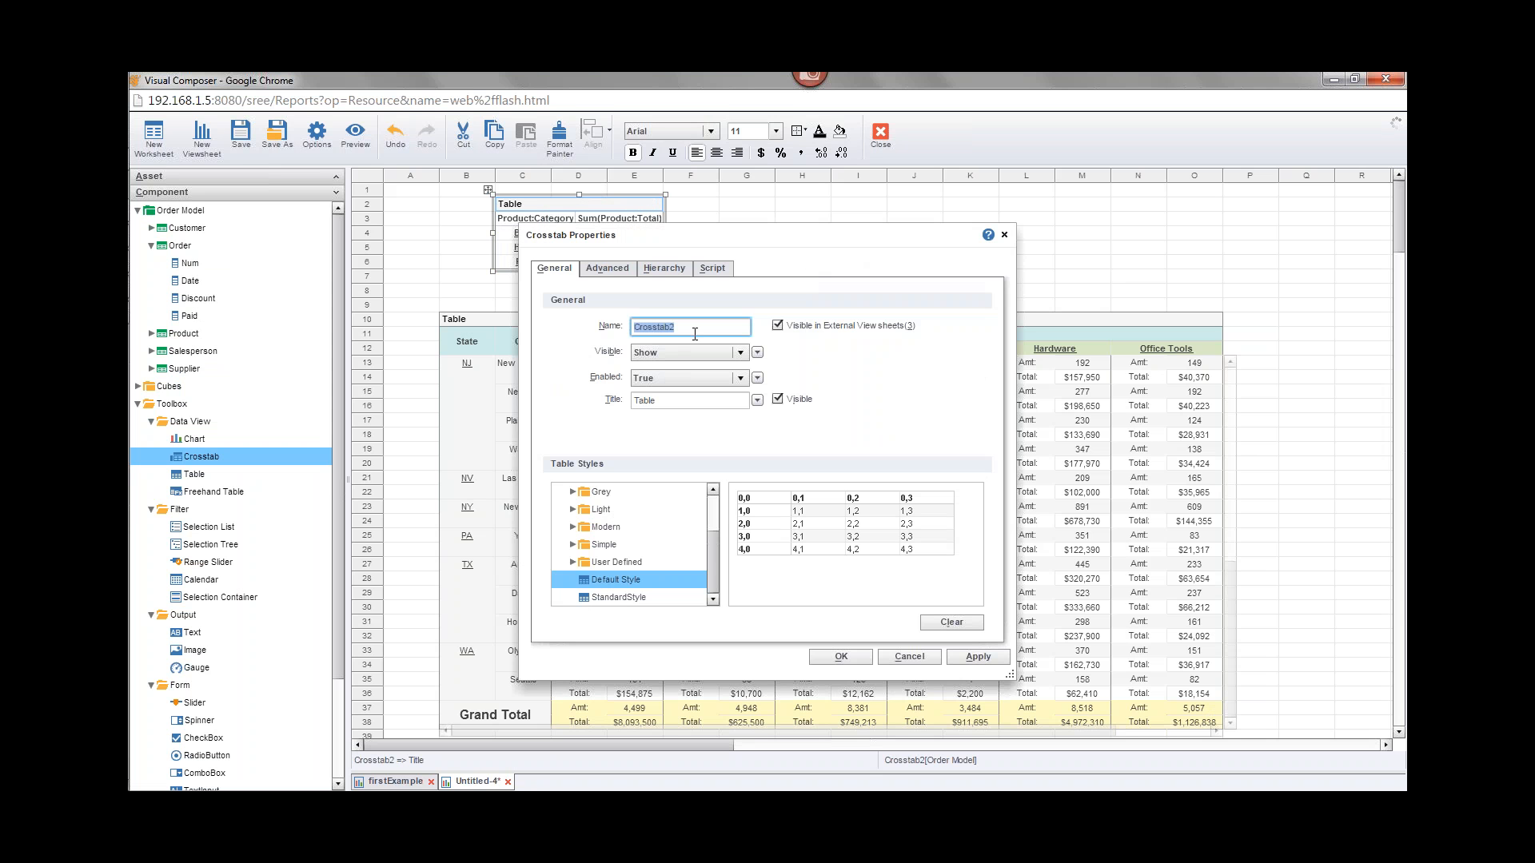
{"action": "type", "text": "CategoryTable"}
{"action": "left_click", "coordinate": [847, 658]}
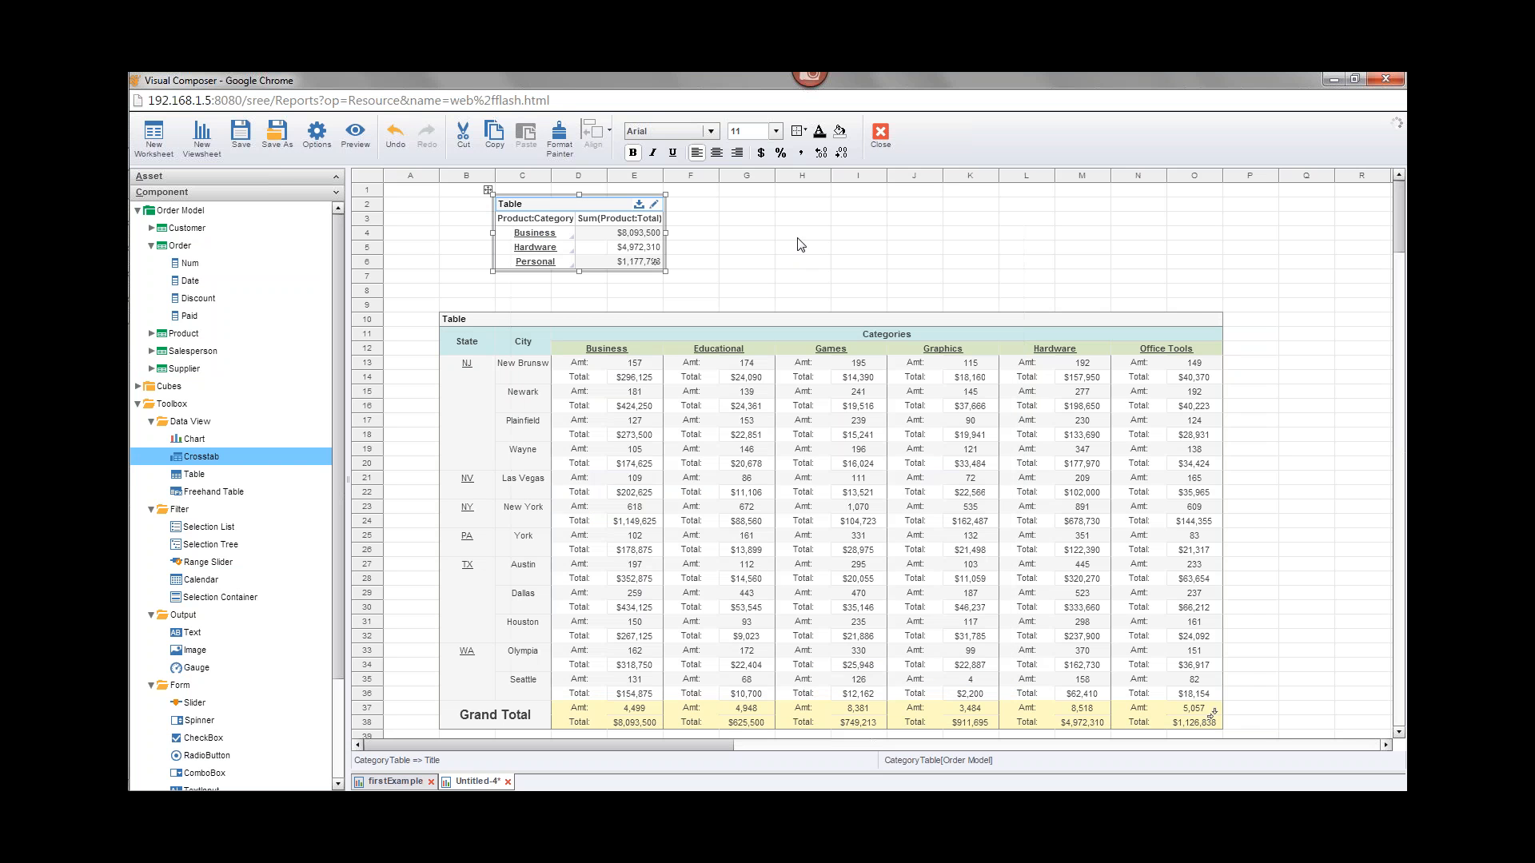
Move the large crosstab up one row so its title sits in row 9.
{"action": "left_click", "coordinate": [615, 321]}
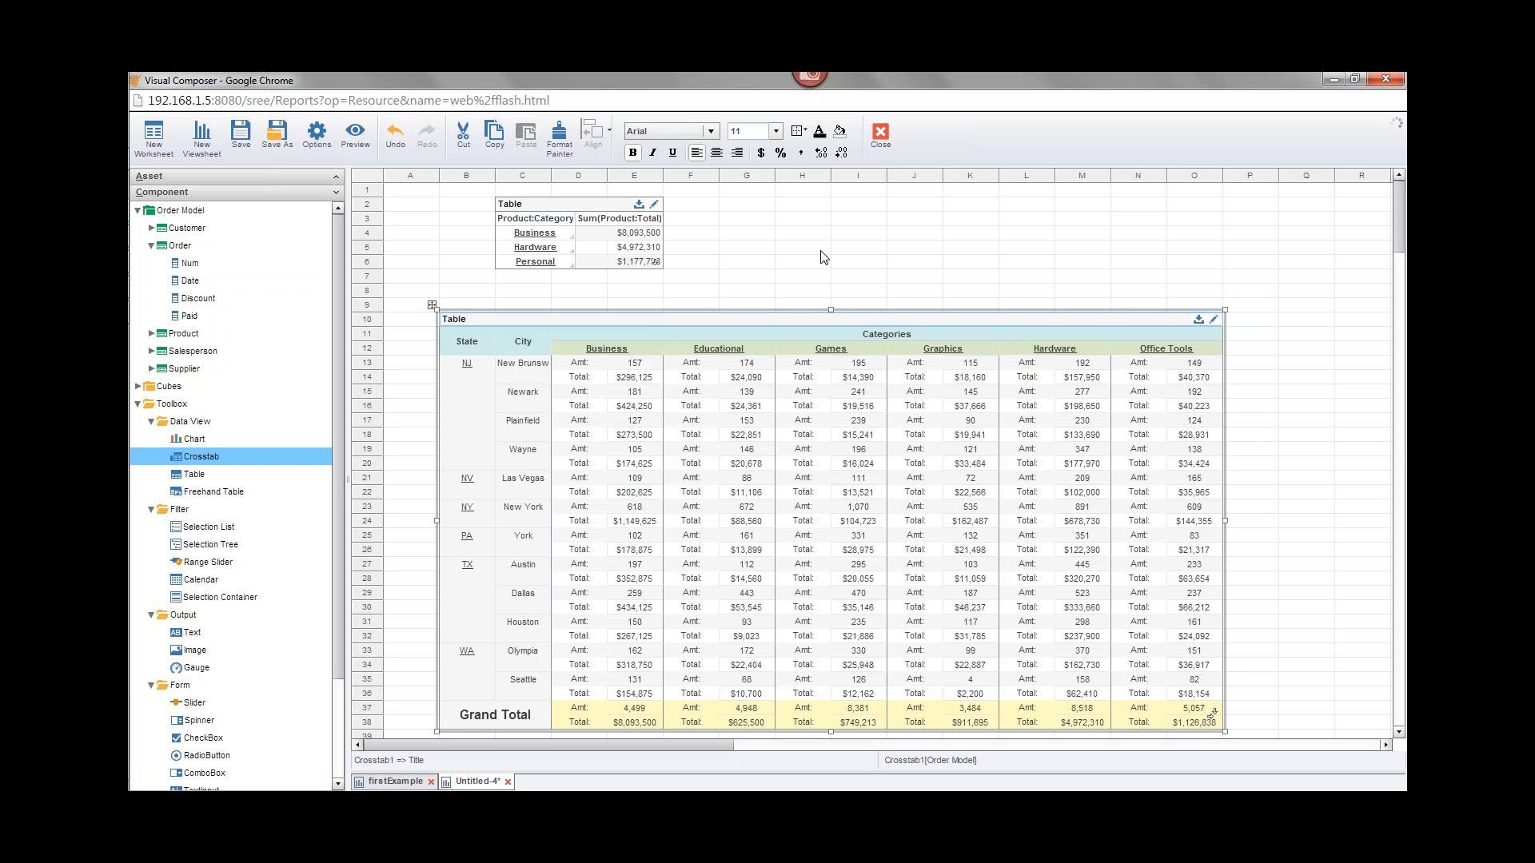
{"action": "key", "text": "Up"}
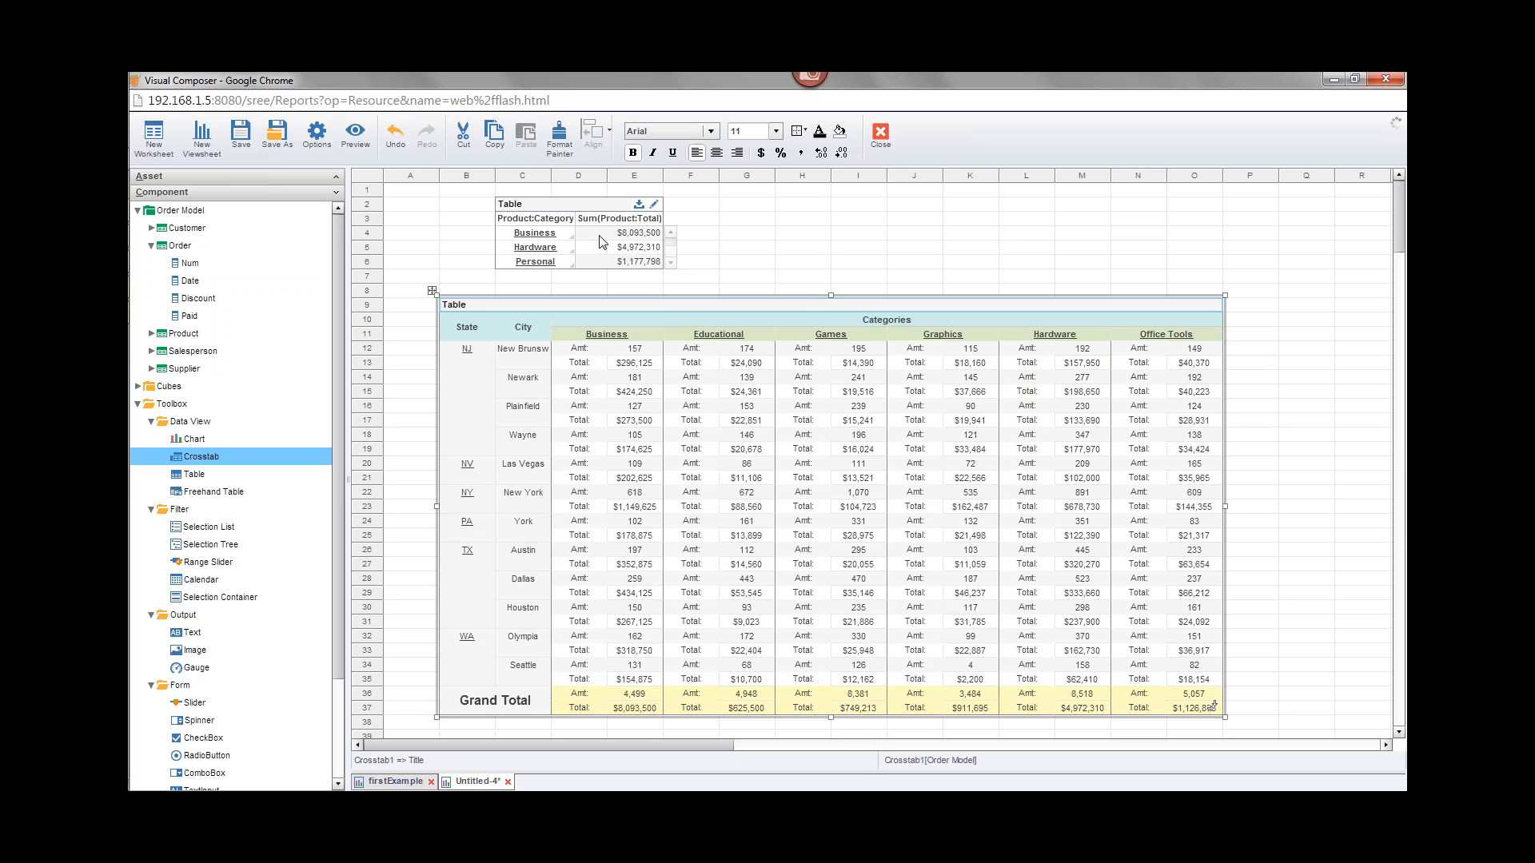
{"action": "mouse_move", "coordinate": [617, 240]}
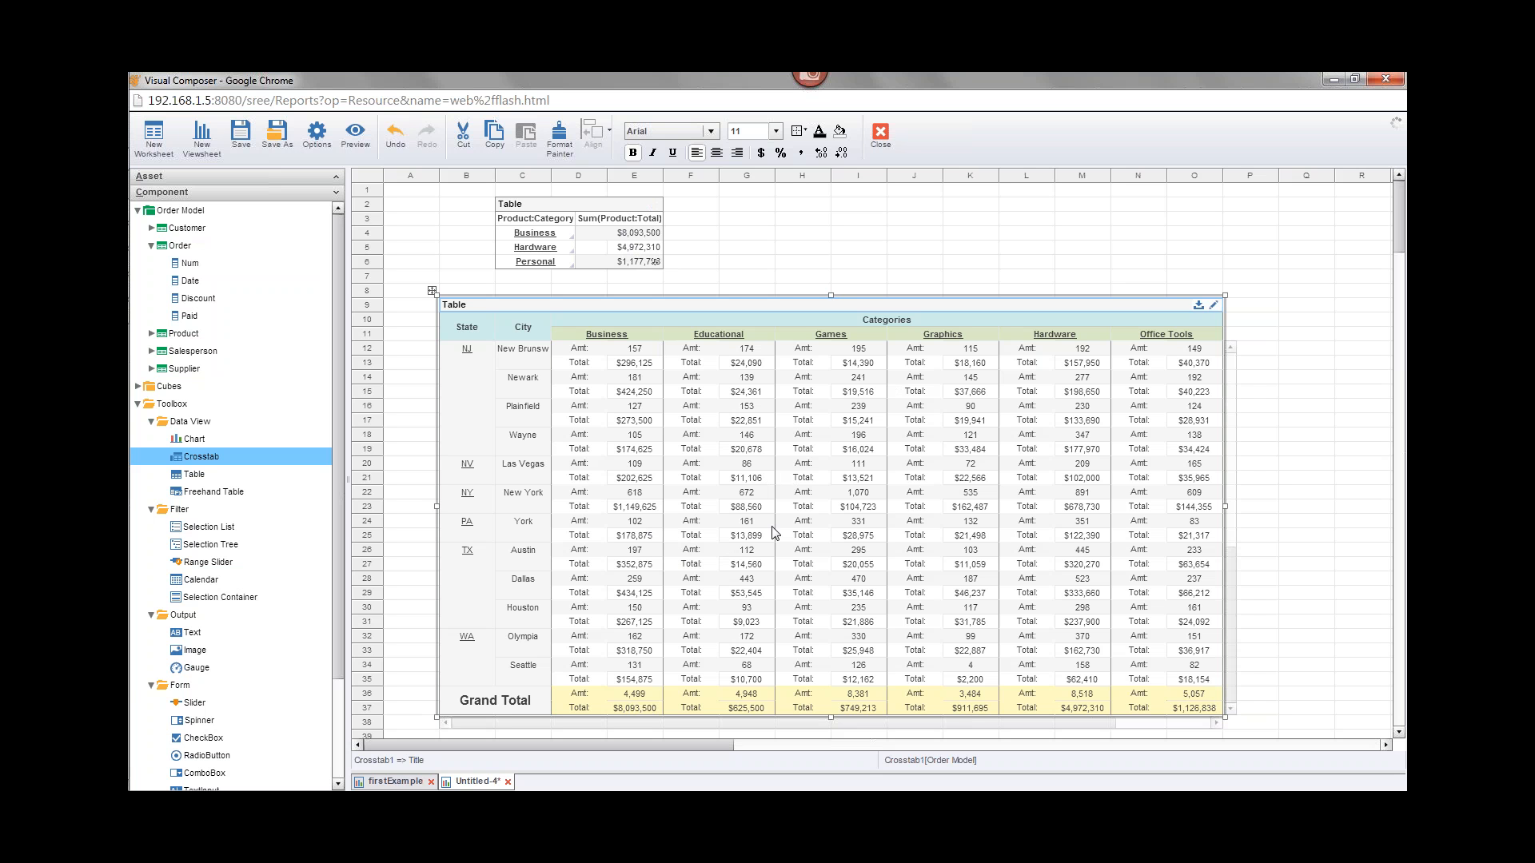
Append a row below the grand total's "Total:" row in the large table's layout, and label it "Pct of Top Cat".
{"action": "left_click", "coordinate": [1214, 306]}
{"action": "left_click_drag", "start_coordinate": [660, 246], "coordinate": [906, 308]}
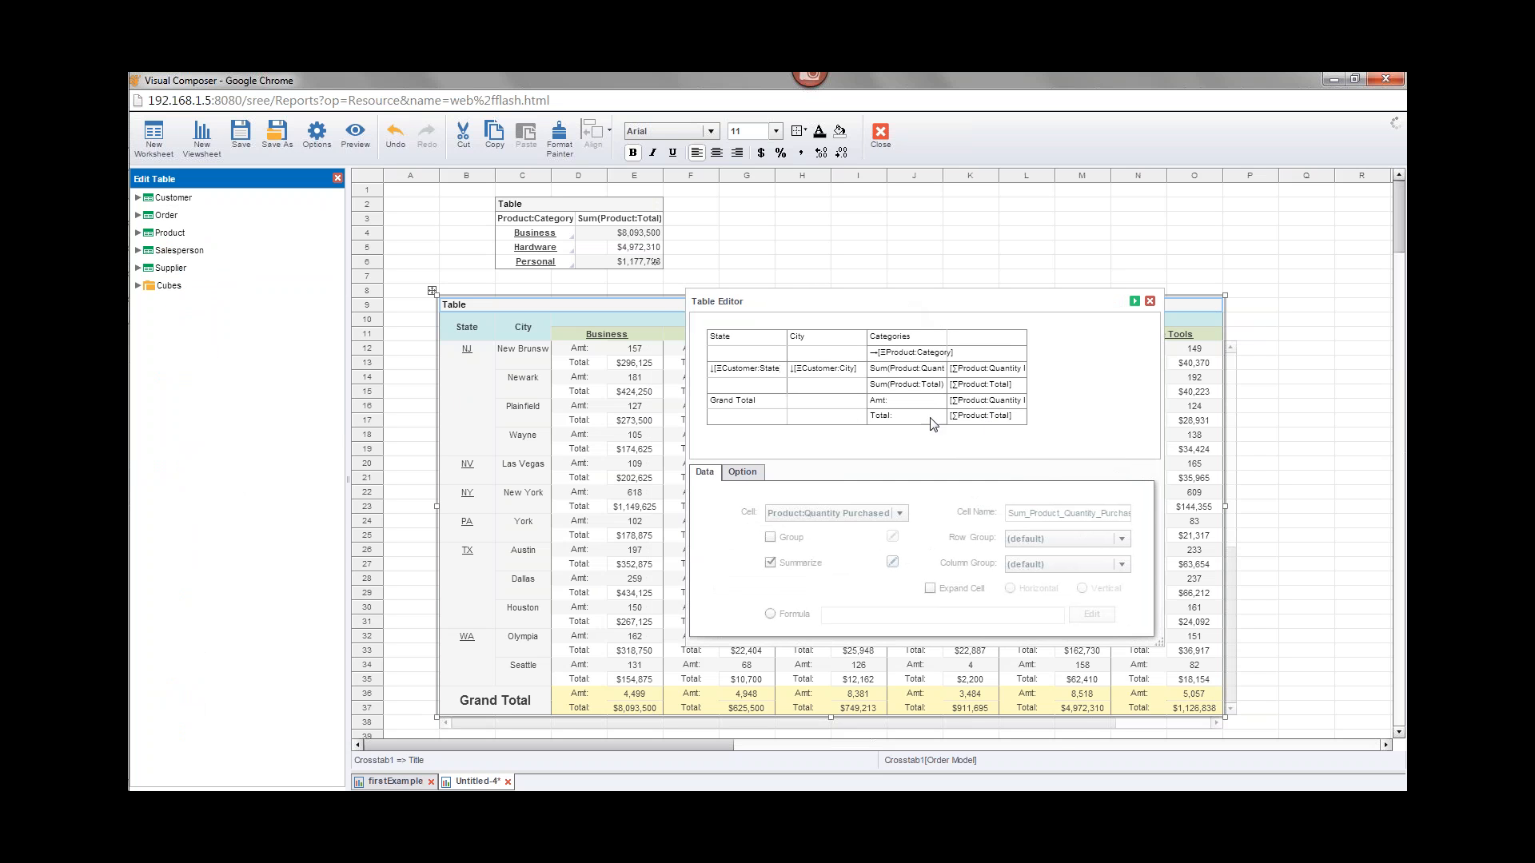
{"action": "left_click", "coordinate": [991, 416]}
{"action": "right_click", "coordinate": [995, 423]}
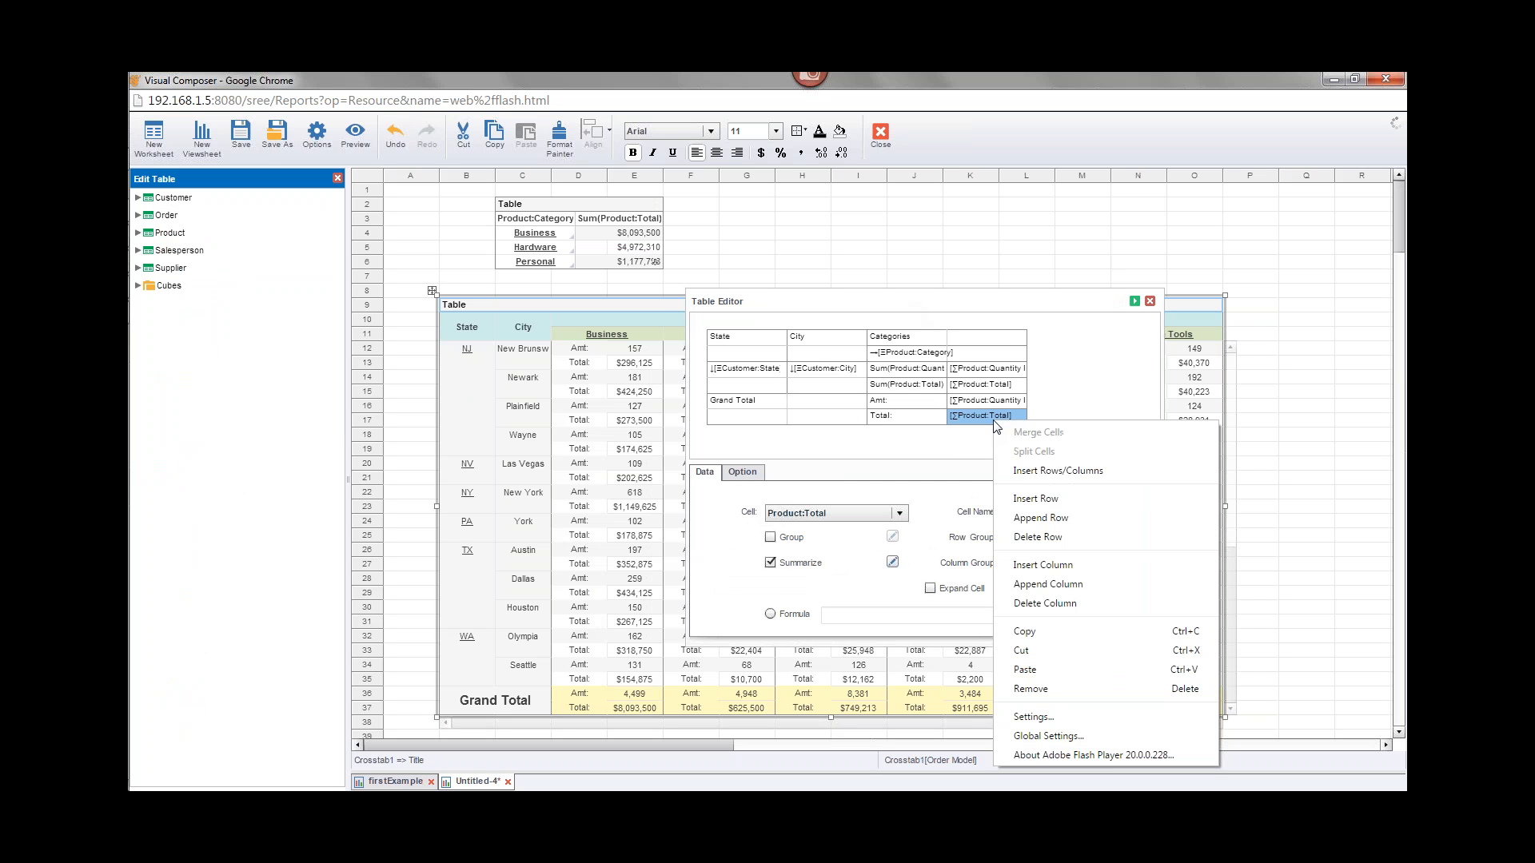
{"action": "left_click", "coordinate": [1063, 518]}
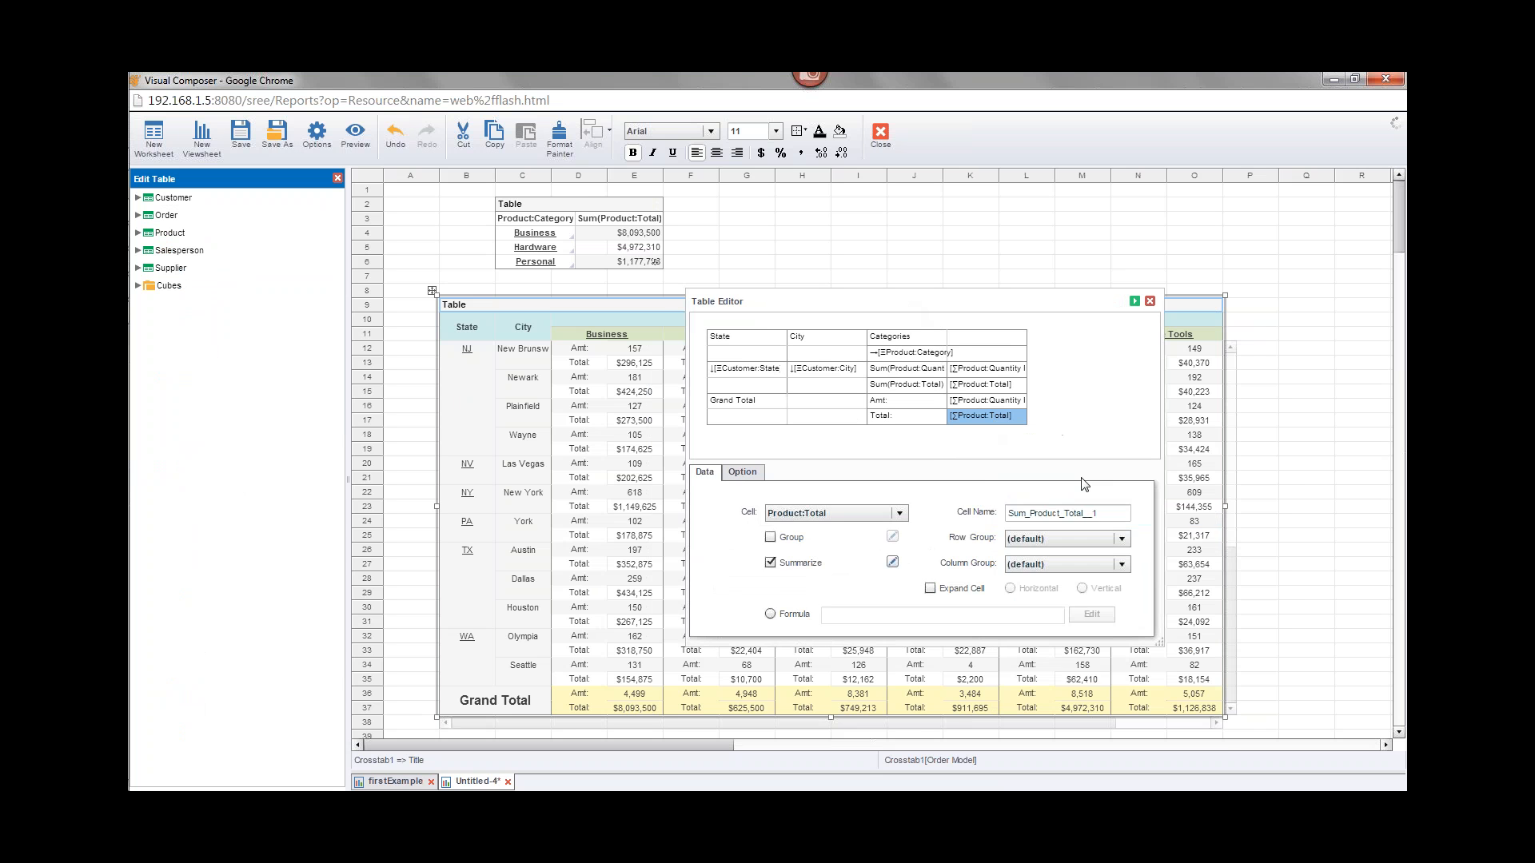
{"action": "left_click", "coordinate": [904, 434]}
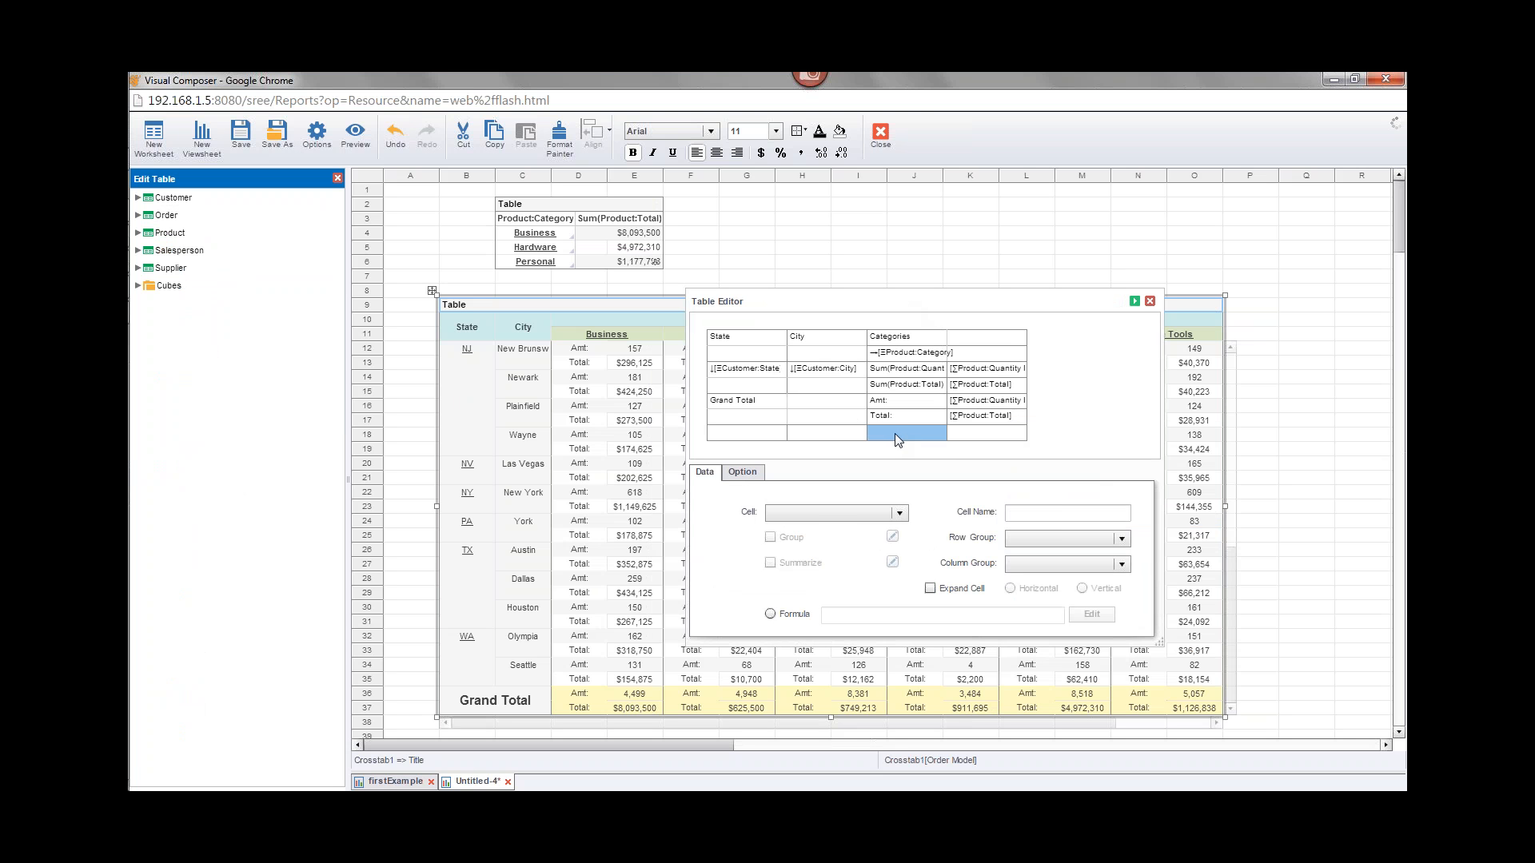
{"action": "type", "text": "Pct of Top Cat"}
{"action": "left_click", "coordinate": [975, 441]}
Merge the Grand Total label cells with the two blank cells beneath them in the new row, and apply the layout.
{"action": "left_click", "coordinate": [768, 417]}
{"action": "left_click", "coordinate": [803, 442], "text": "shift"}
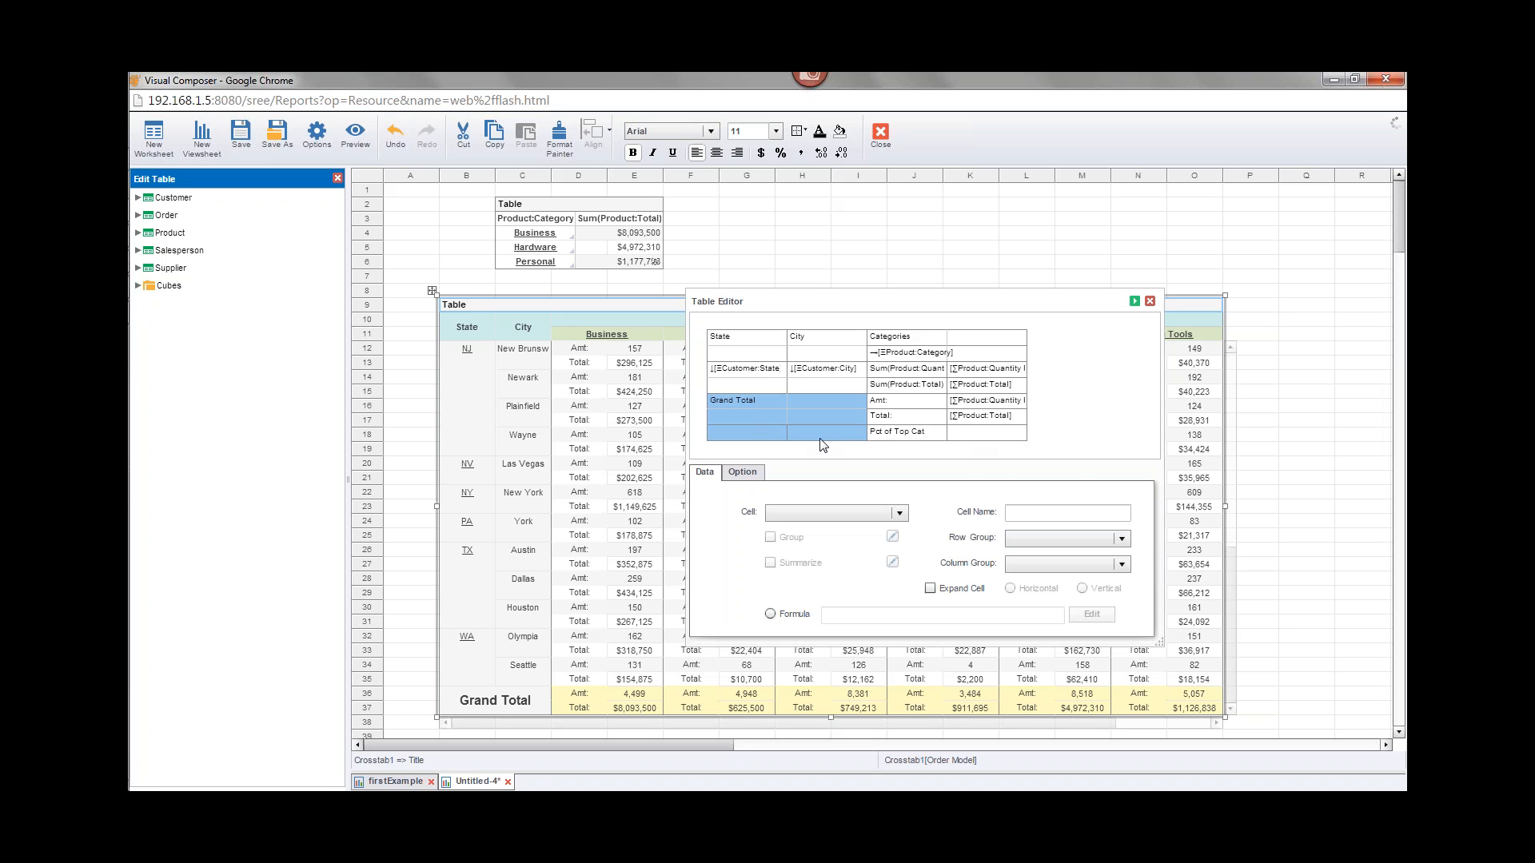
{"action": "right_click", "coordinate": [806, 439]}
{"action": "left_click", "coordinate": [846, 449]}
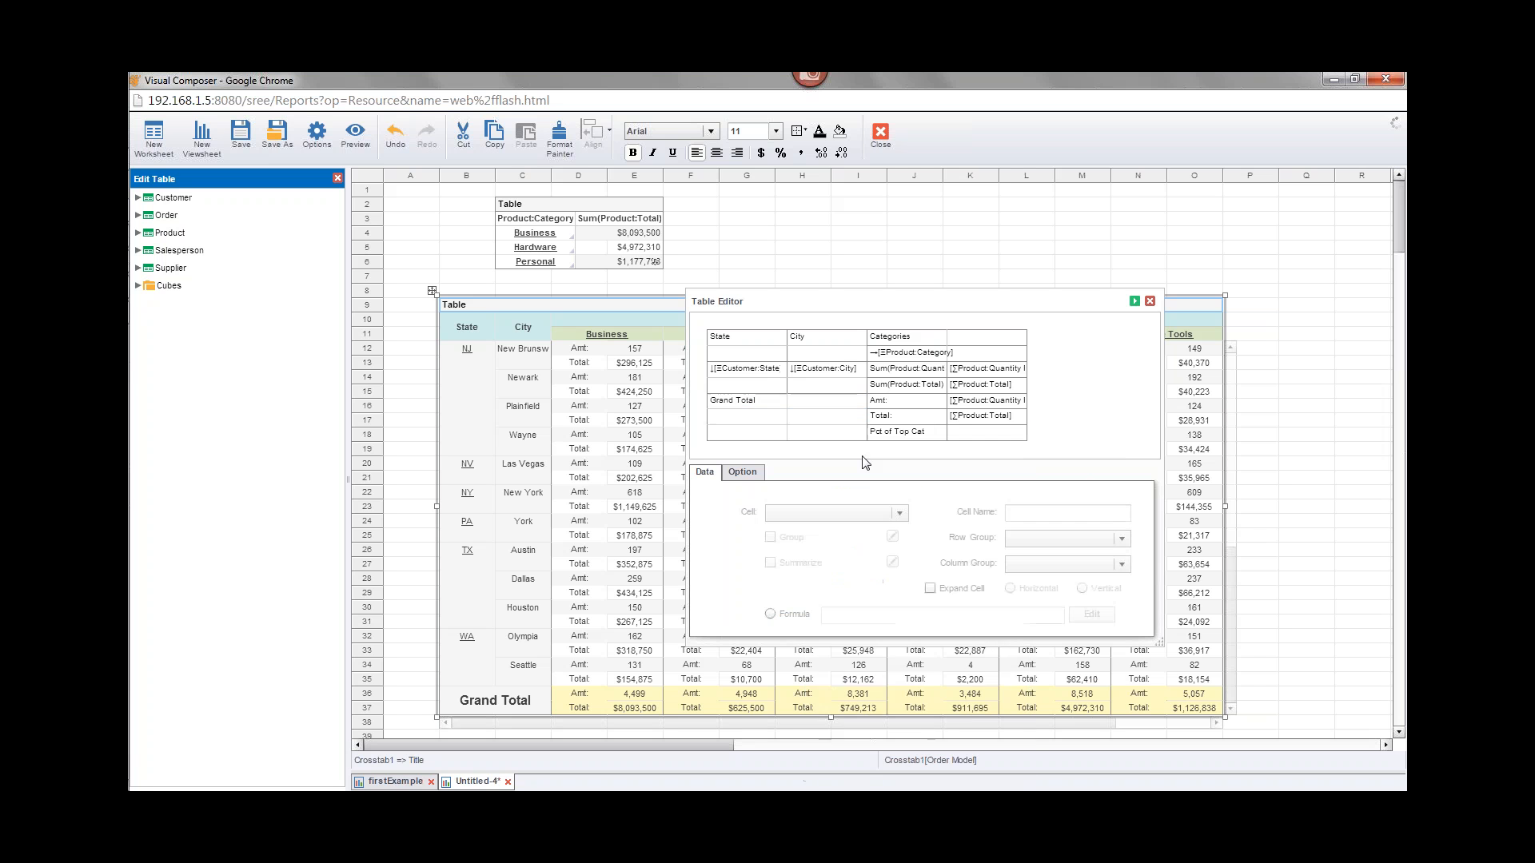
{"action": "left_click", "coordinate": [986, 434]}
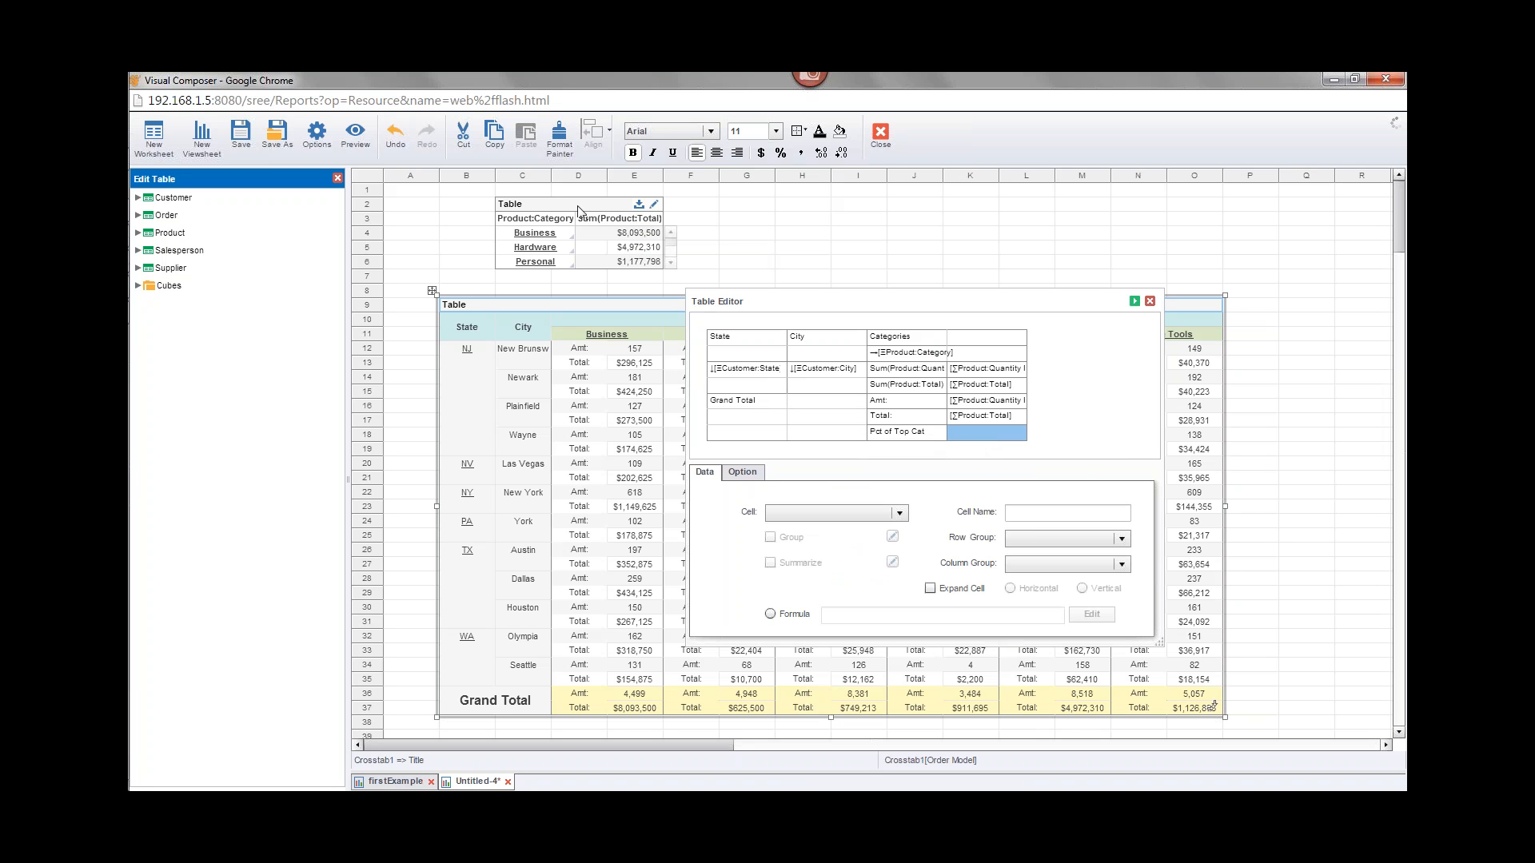
{"action": "left_click", "coordinate": [1135, 301]}
Open the small category crosstab's properties to check its name, and close them without changes.
{"action": "left_click", "coordinate": [569, 209]}
{"action": "right_click", "coordinate": [611, 212]}
{"action": "left_click", "coordinate": [640, 221]}
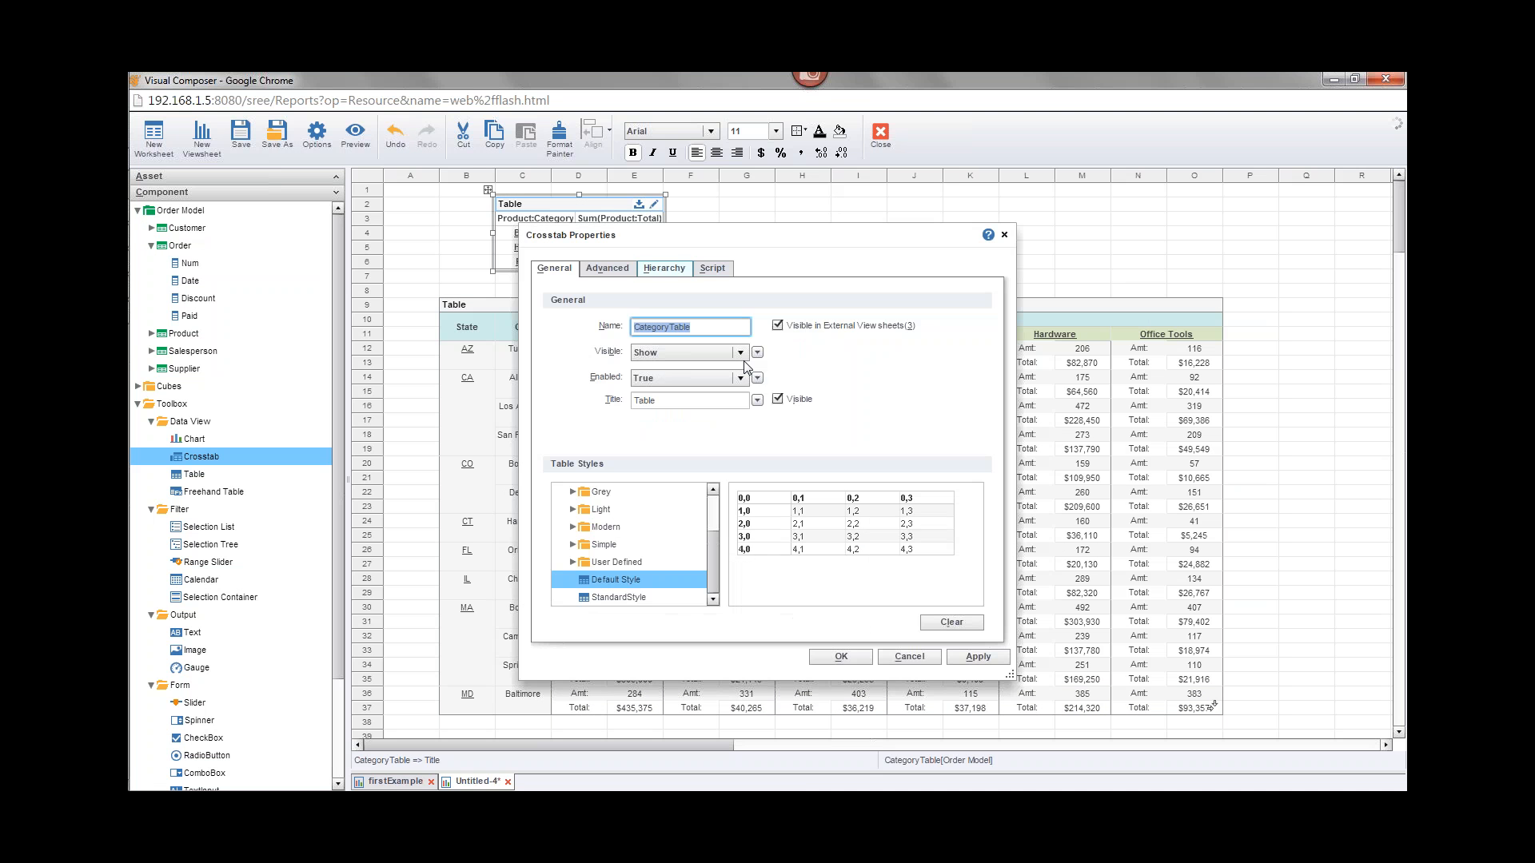
{"action": "left_click", "coordinate": [1004, 235]}
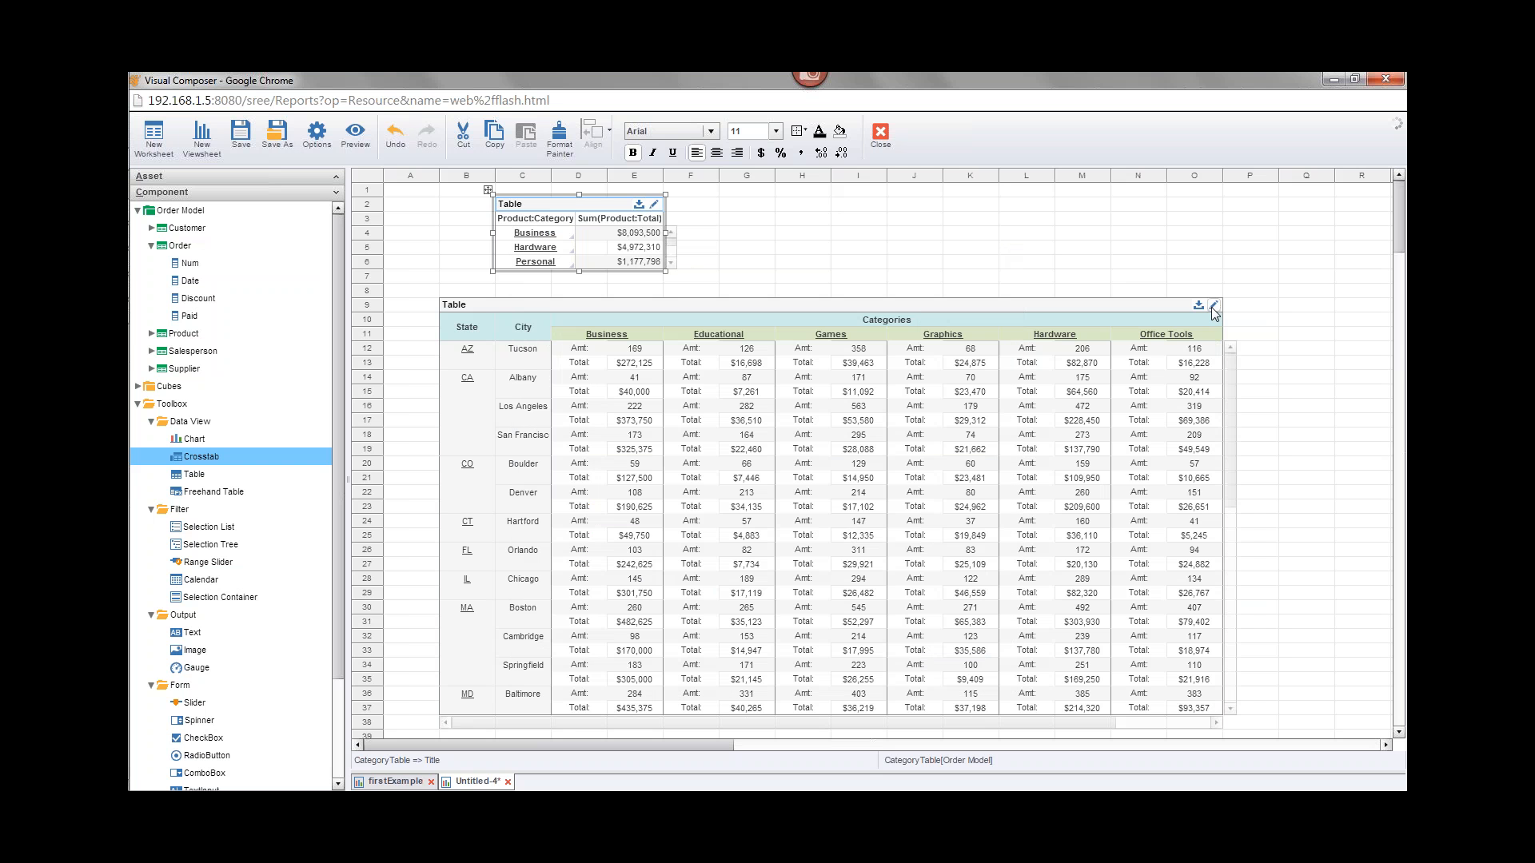
Set the cell beside "Pct of Top Cat" to the formula CategoryTable.table[1][1], apply it, and check the grand total rows.
{"action": "left_click", "coordinate": [1214, 306]}
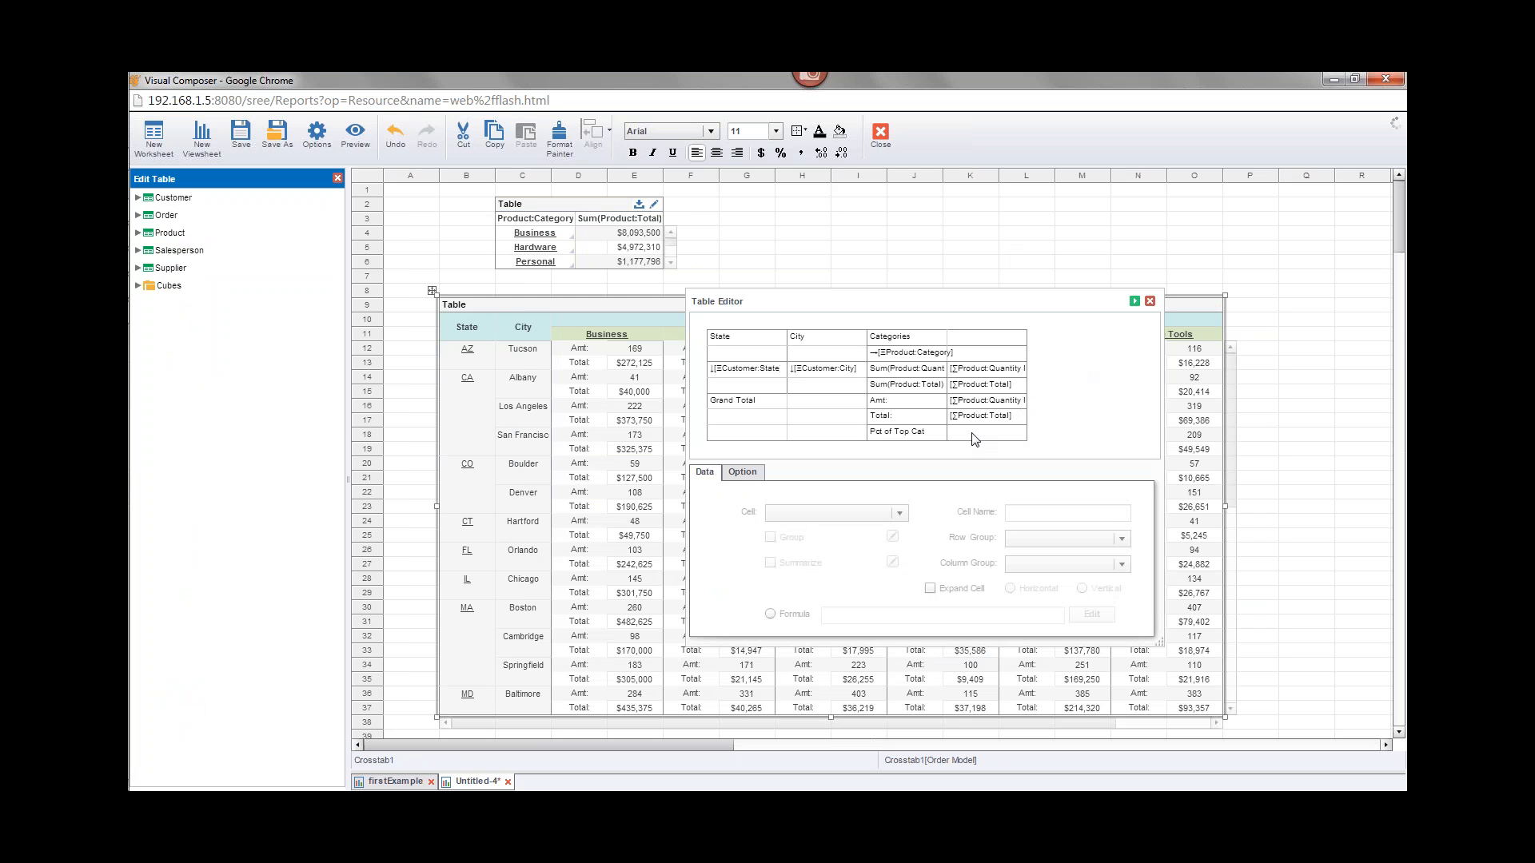
{"action": "left_click", "coordinate": [986, 431]}
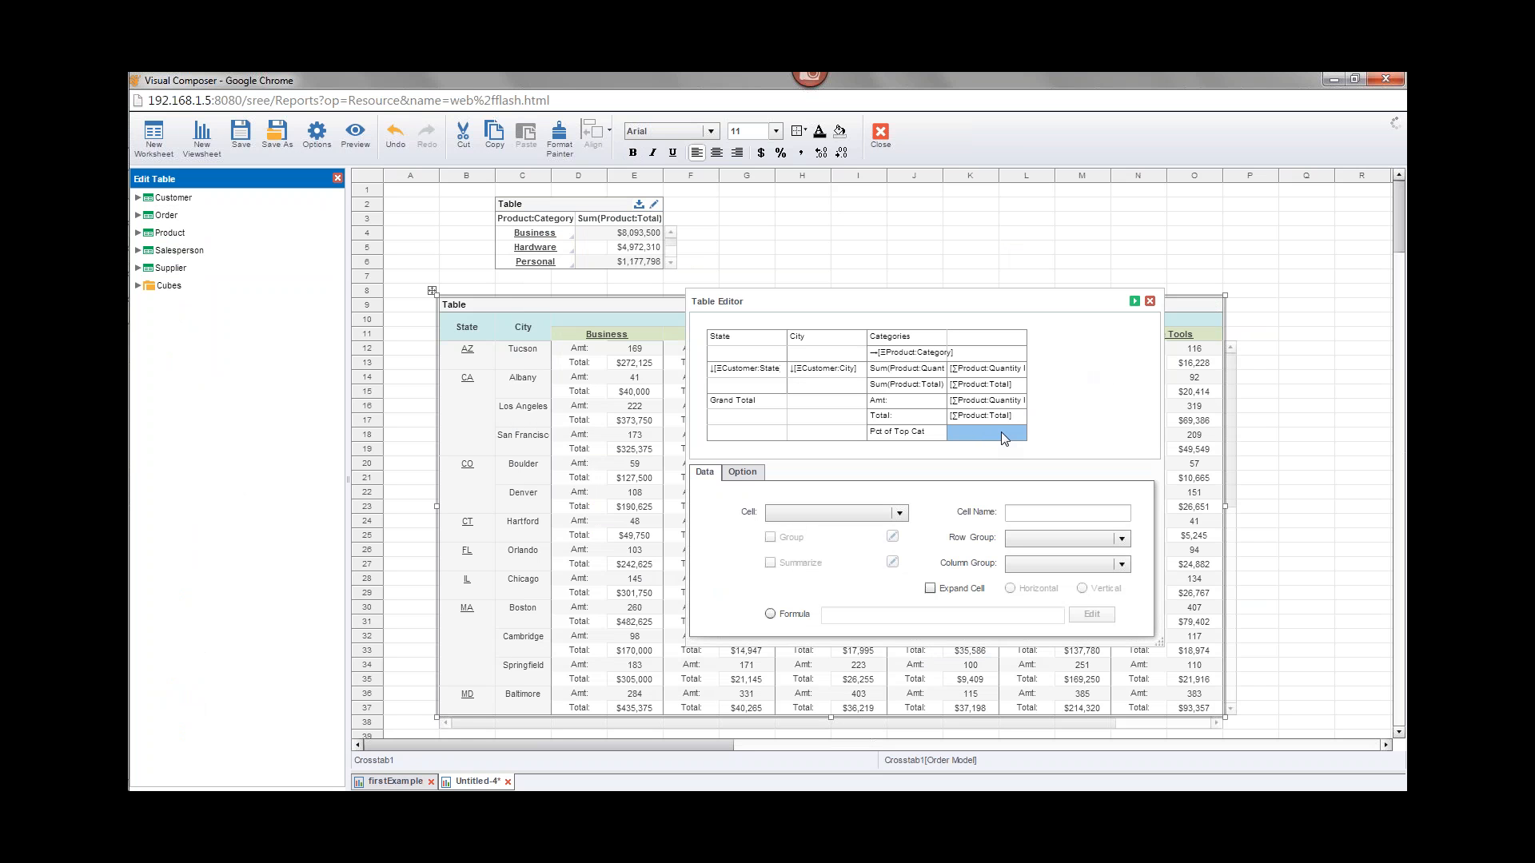
{"action": "left_click", "coordinate": [770, 614]}
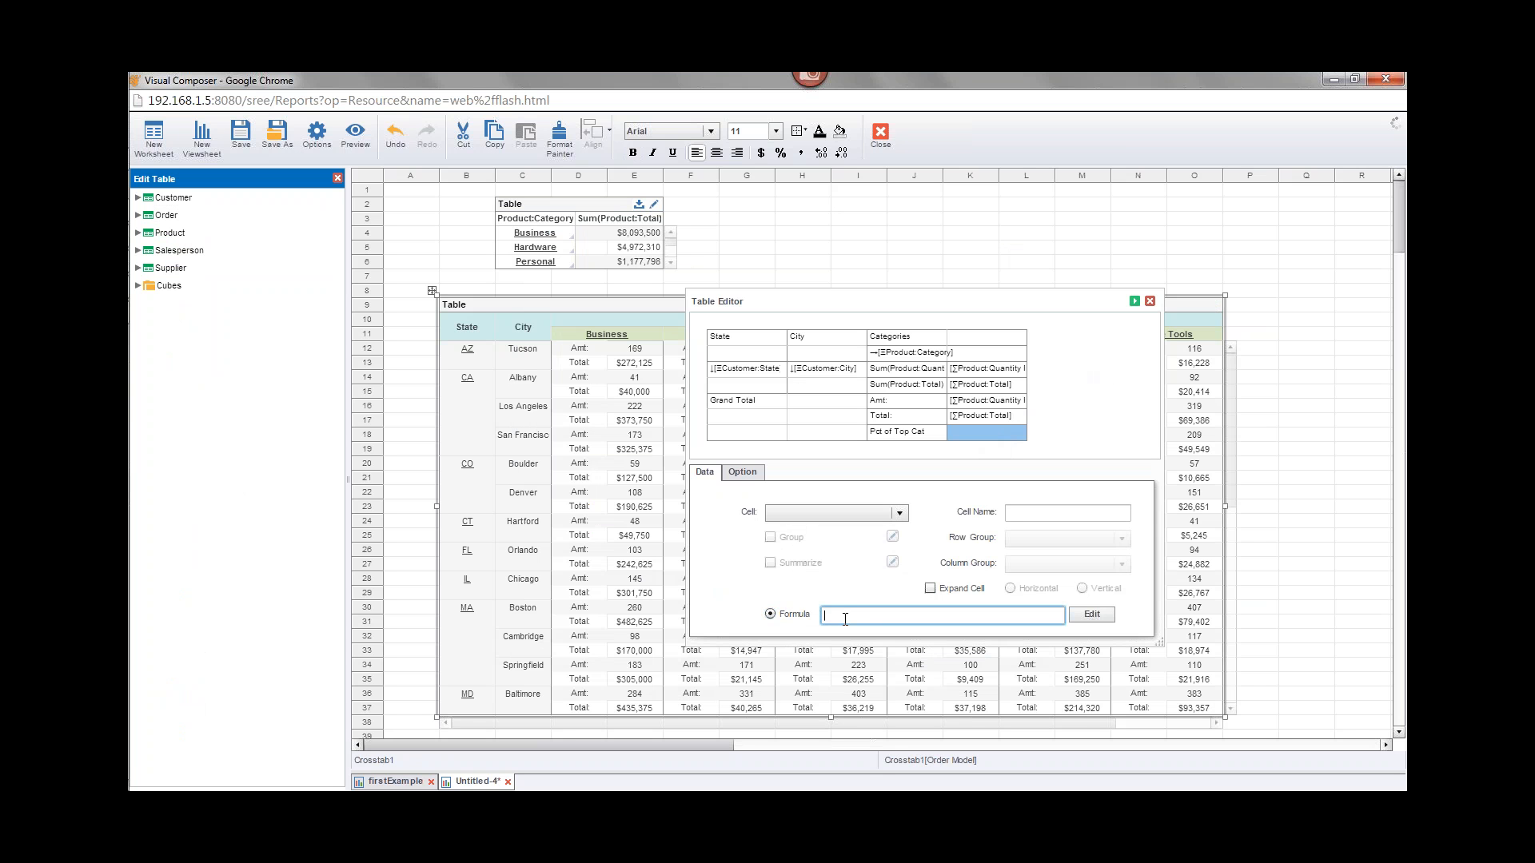
{"action": "type", "text": "gor"}
{"action": "type", "text": "C"}
{"action": "type", "text": "Table"}
{"action": "type", "text": ".table["}
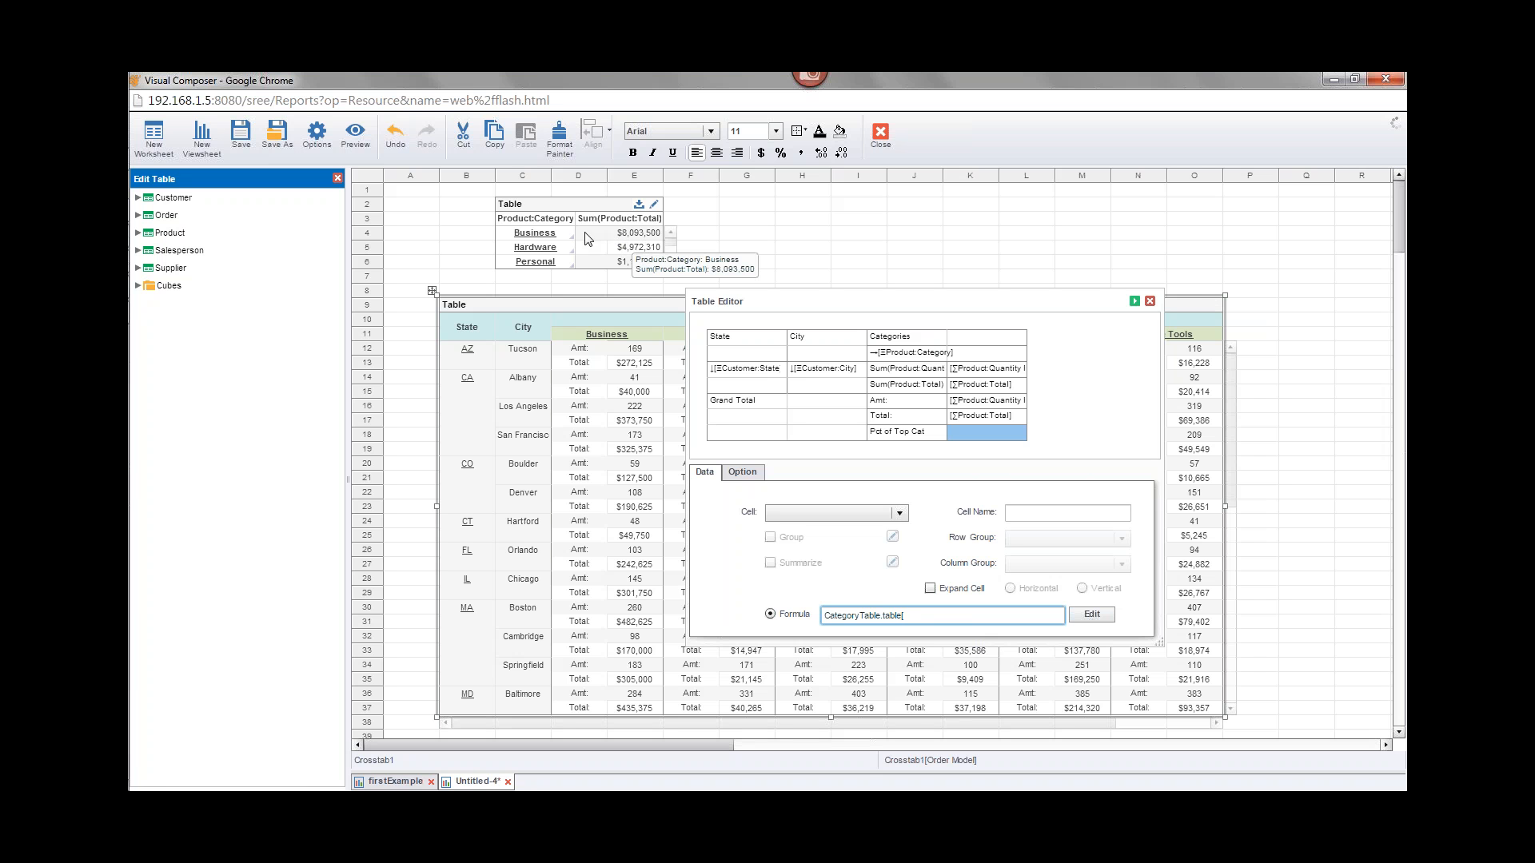
{"action": "type", "text": "1"}
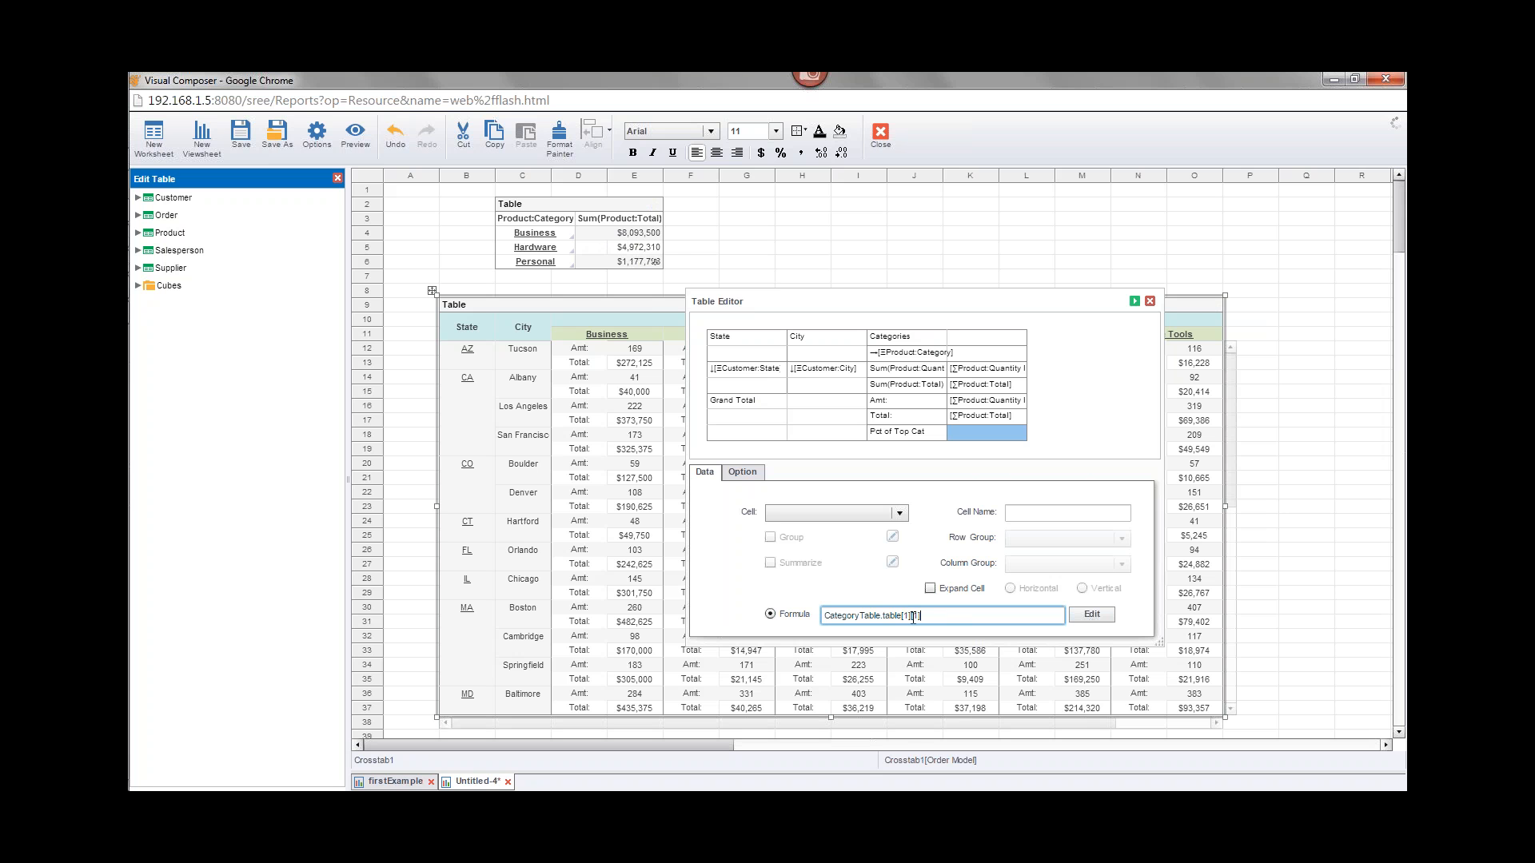
{"action": "mouse_move", "coordinate": [627, 238]}
{"action": "left_click", "coordinate": [1135, 301]}
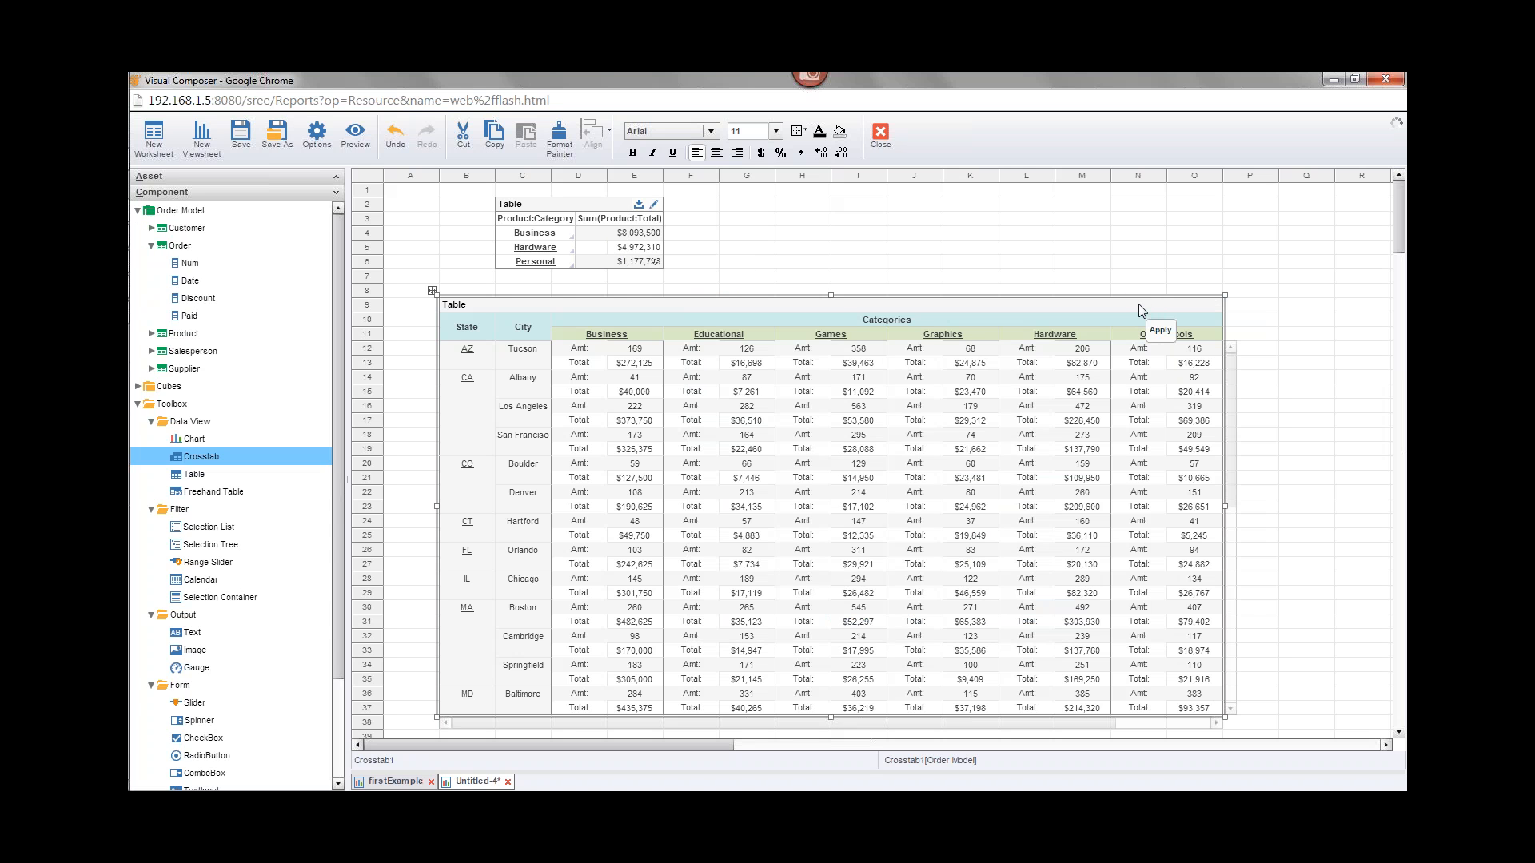
{"action": "left_click_drag", "start_coordinate": [1232, 404], "coordinate": [1241, 635]}
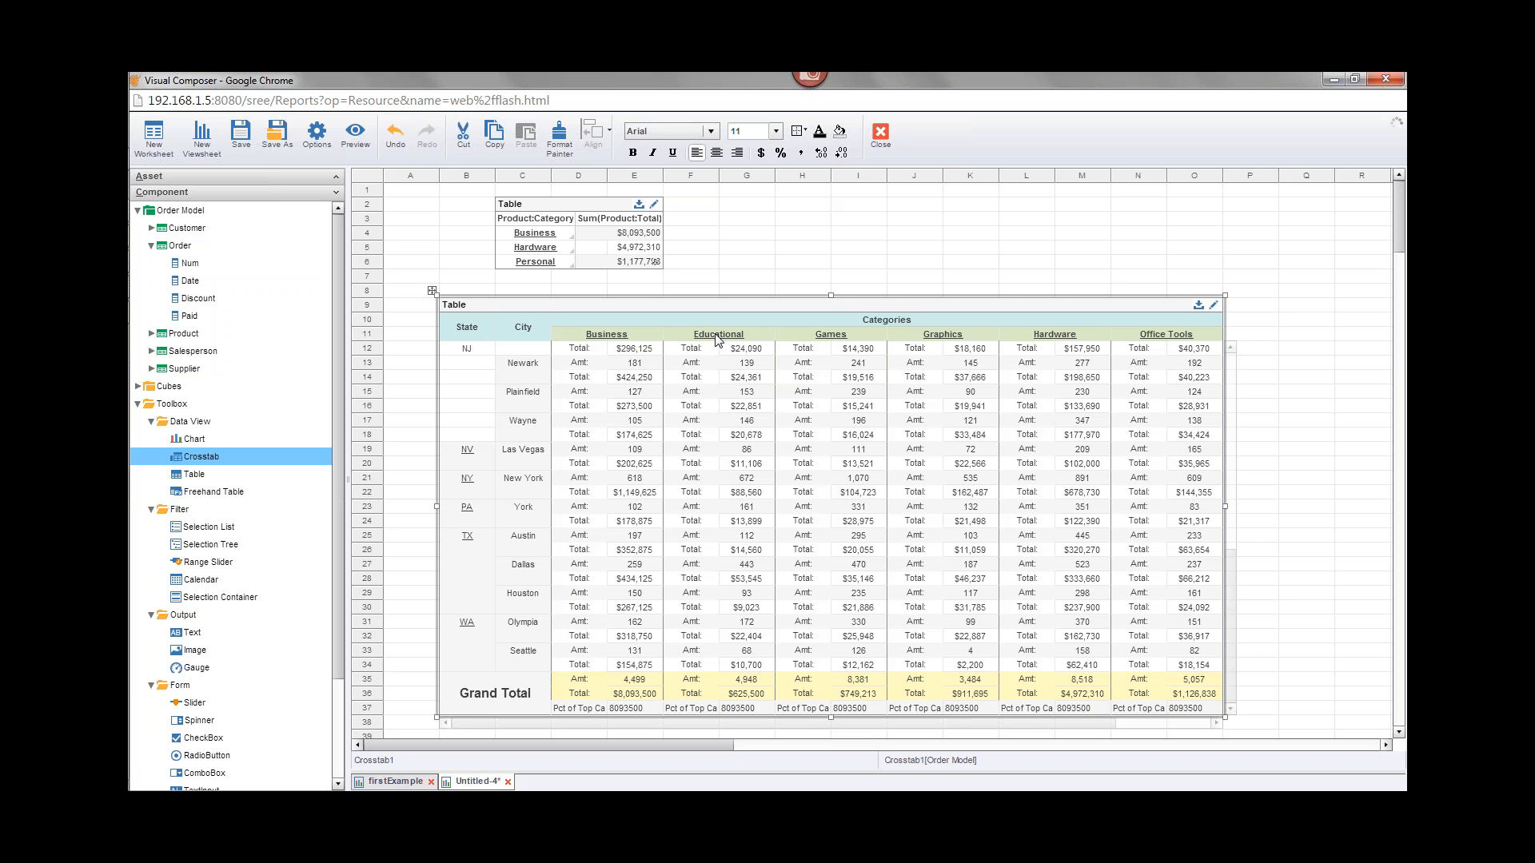
Reopen the large table's layout and name the grand total's Product:Total sum cell catTotal.
{"action": "left_click", "coordinate": [749, 710]}
{"action": "left_click", "coordinate": [1213, 306]}
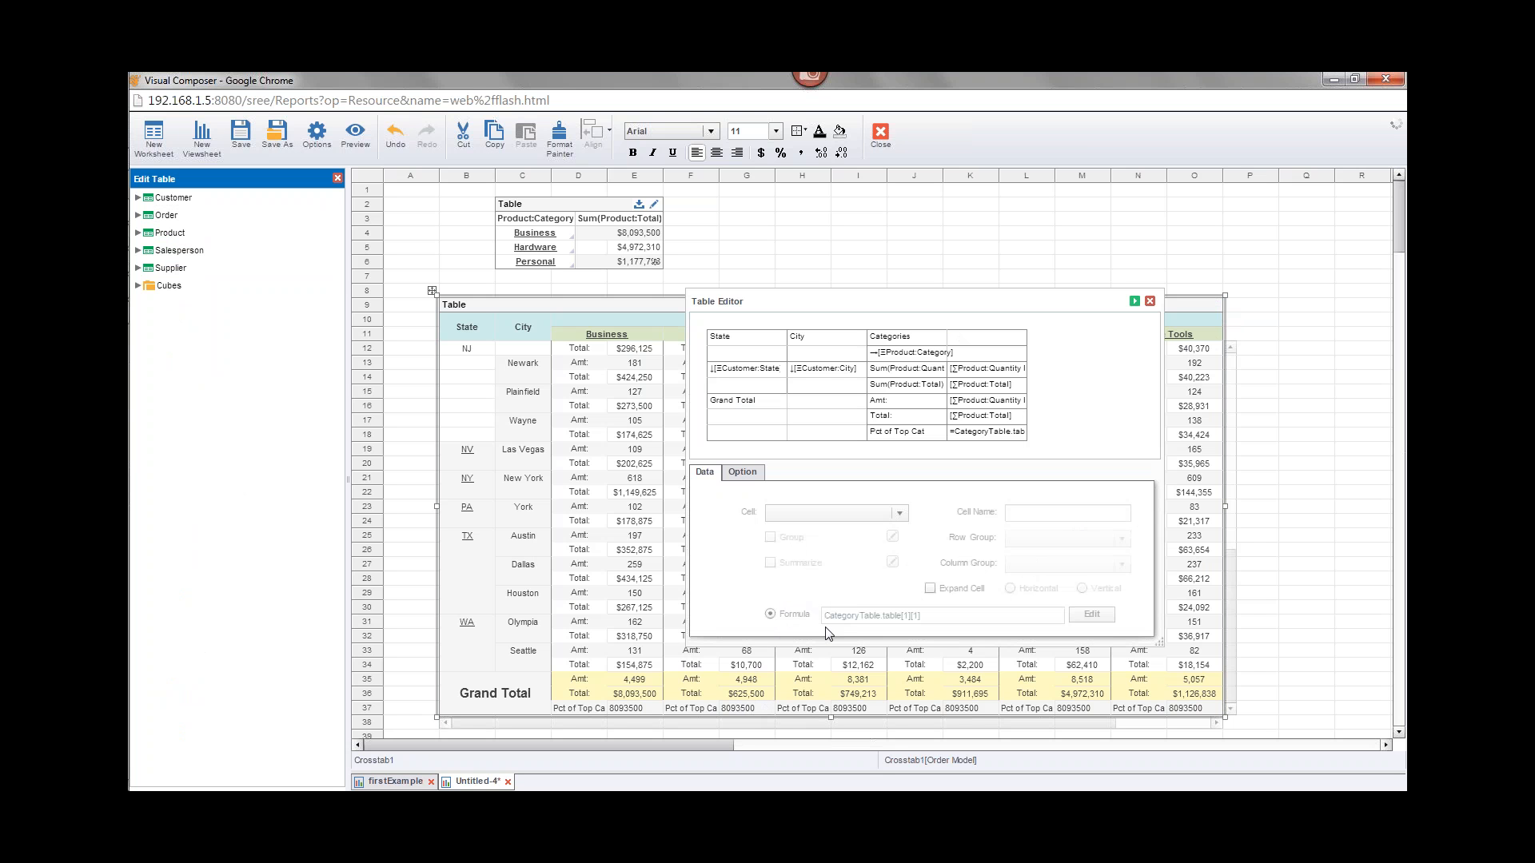
{"action": "left_click", "coordinate": [985, 424]}
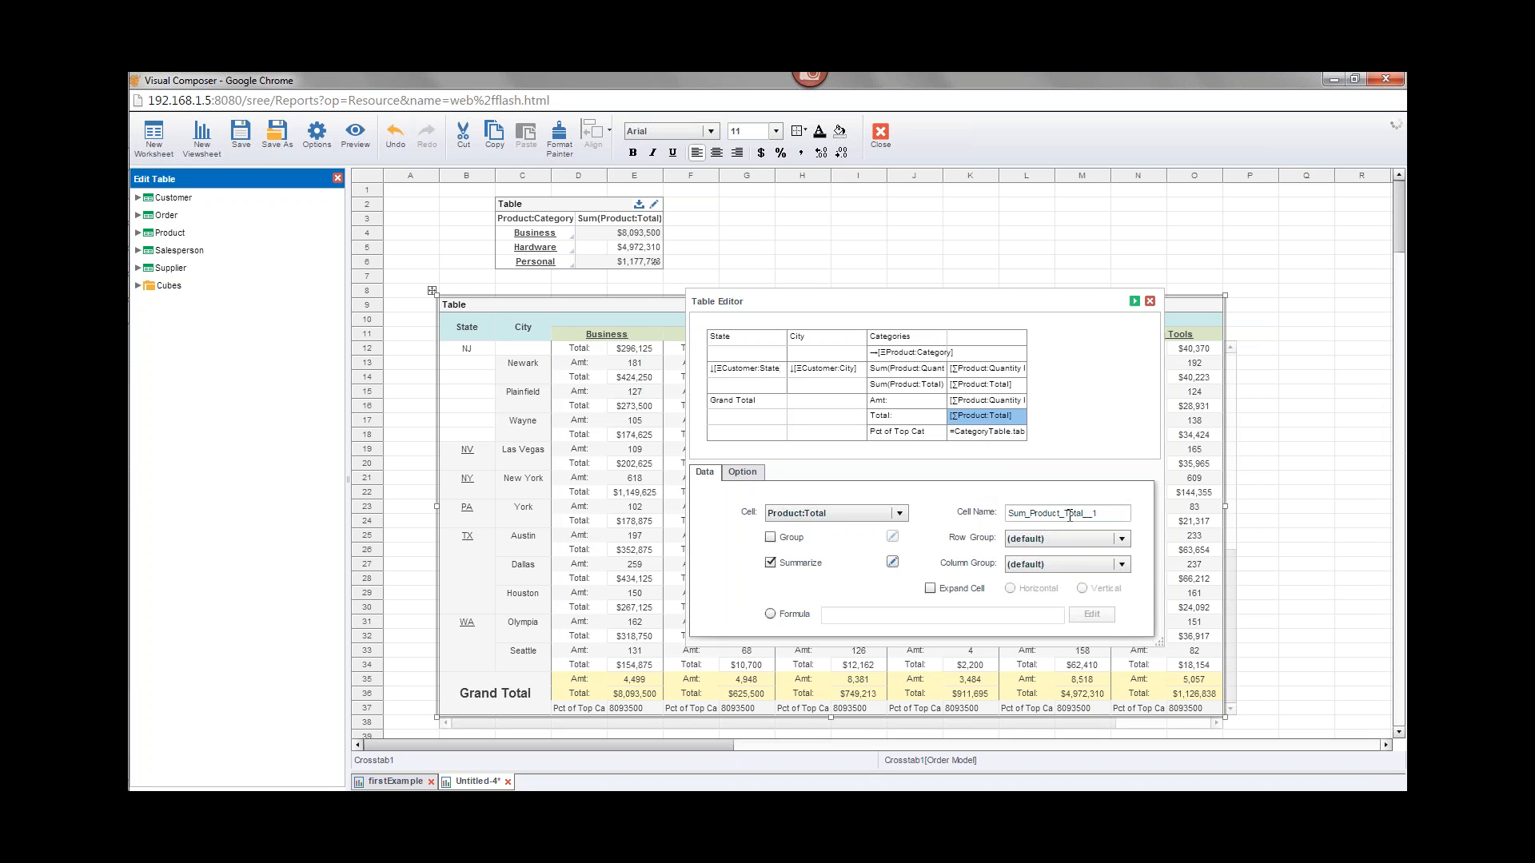
{"action": "left_click_drag", "start_coordinate": [1114, 513], "coordinate": [1004, 514]}
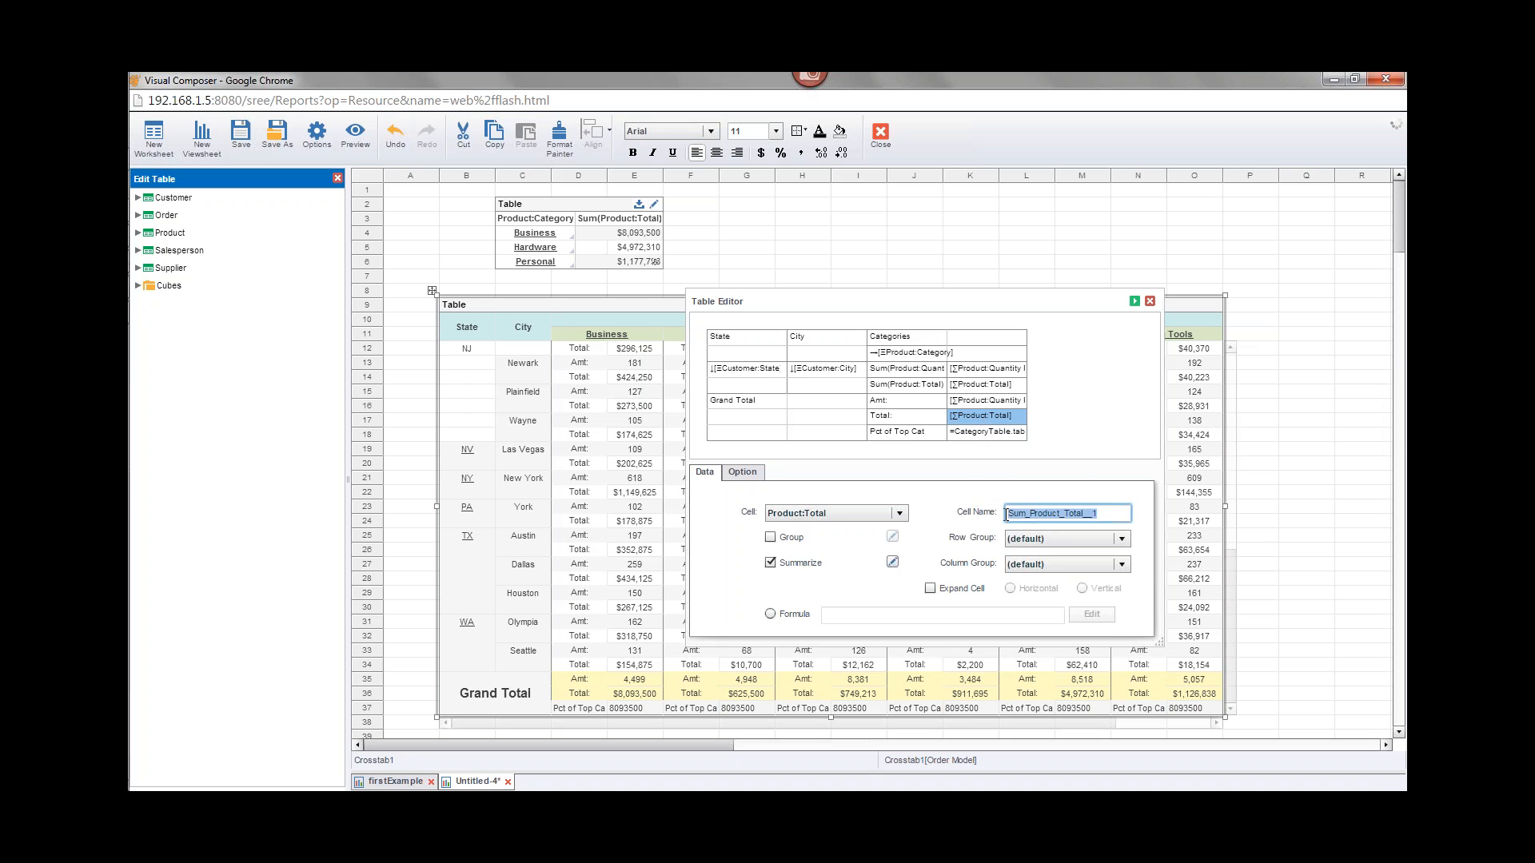
{"action": "type", "text": "catTa"}
{"action": "key", "text": "shift+Left"}
{"action": "key", "text": "shift+Left"}
{"action": "key", "text": "shift+Left"}
{"action": "key", "text": "shift+Left"}
{"action": "key", "text": "shift+Left"}
{"action": "left_click", "coordinate": [1076, 513]}
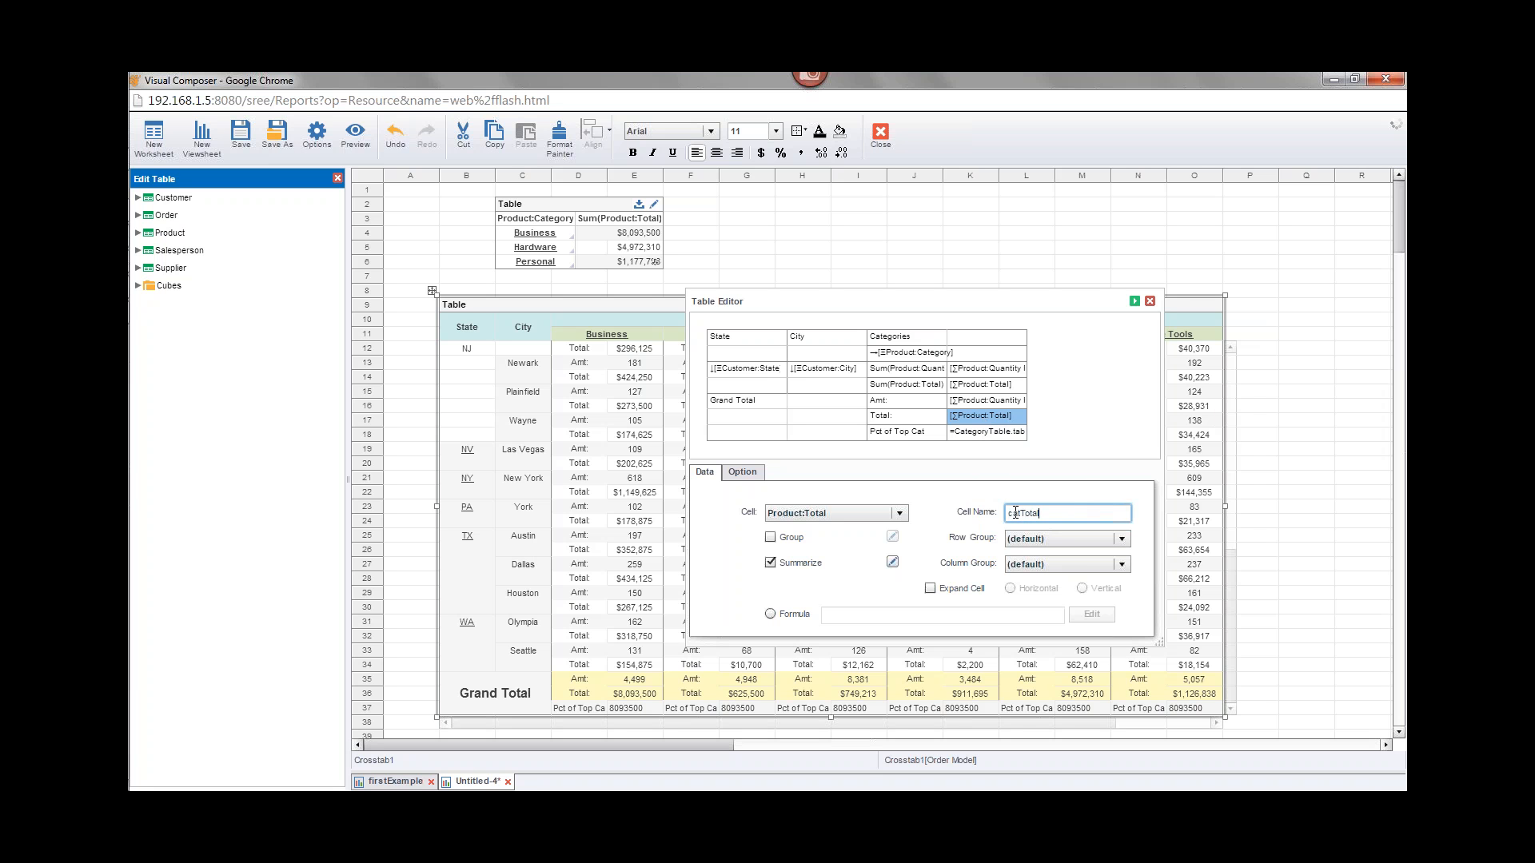
Change the formula beside "Pct of Top Cat" to $catTotal/CategoryTable.table[1][1], apply it, and check the grand total rows.
{"action": "left_click", "coordinate": [996, 433]}
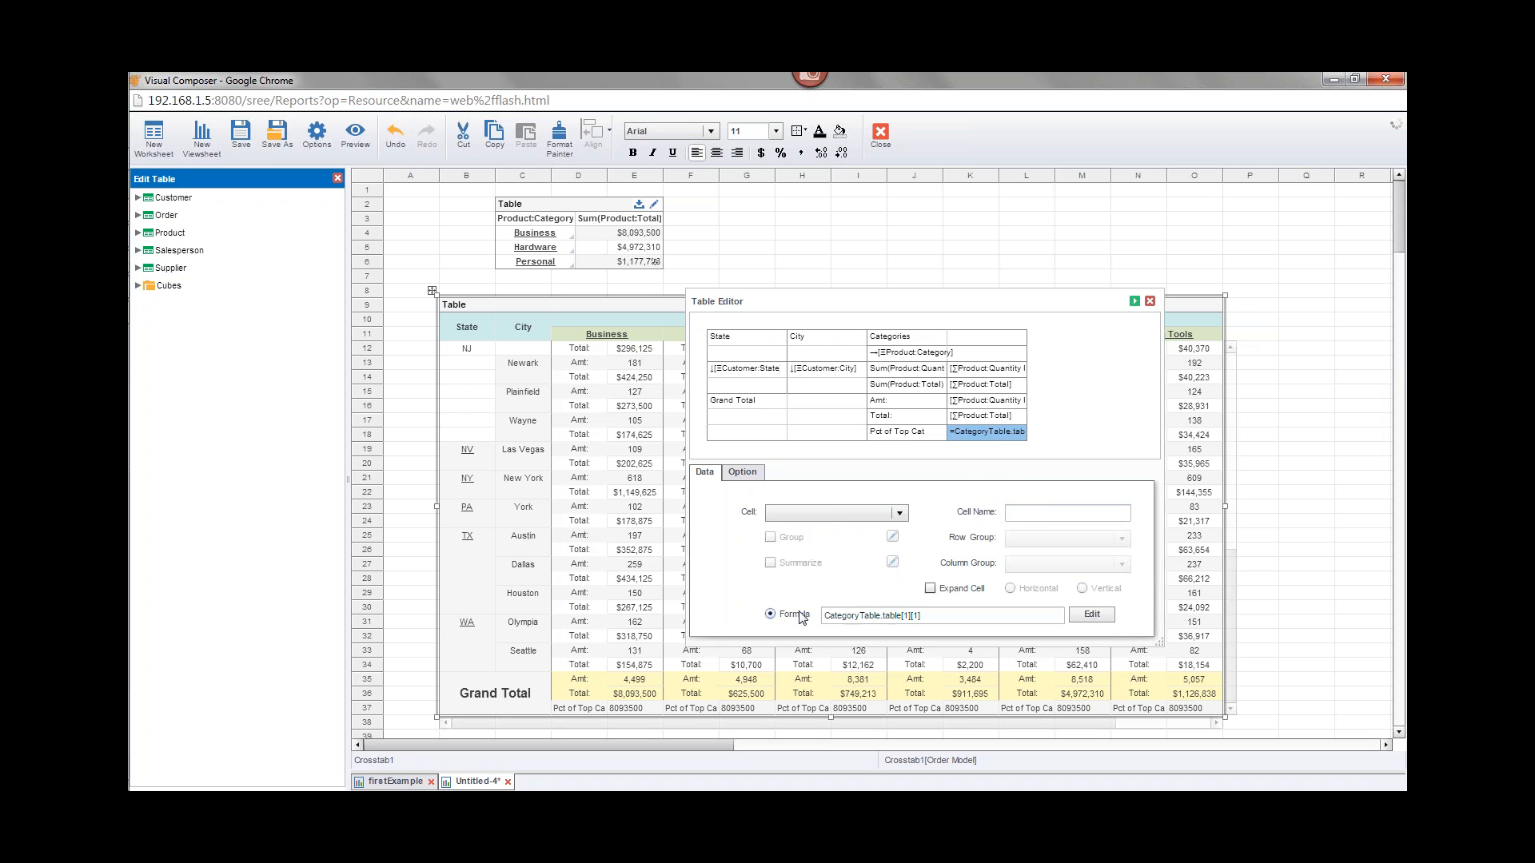
{"action": "left_click", "coordinate": [827, 617]}
{"action": "type", "text": "$catTotal"}
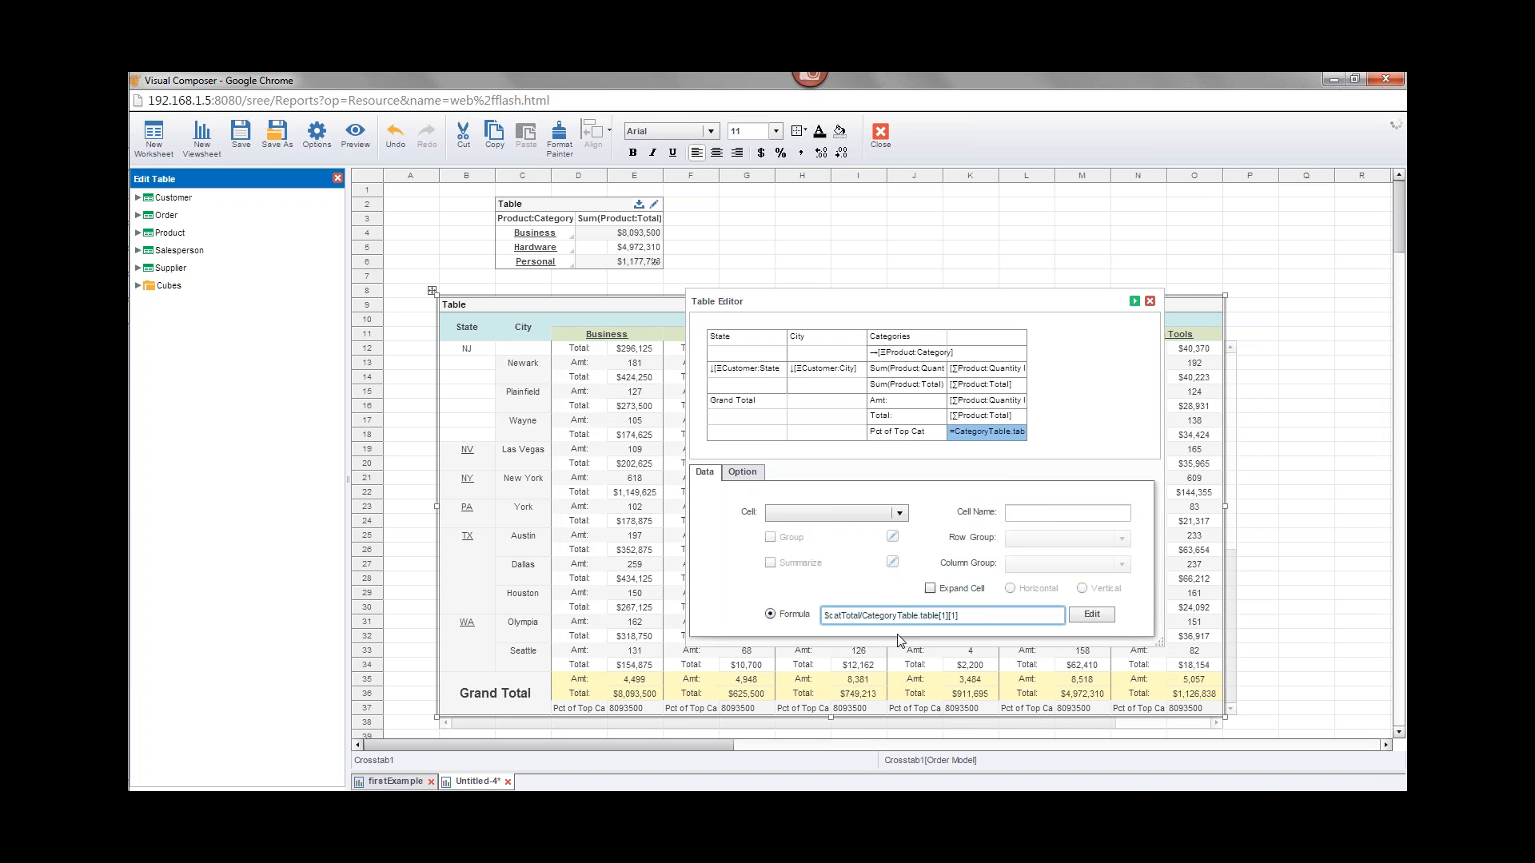
{"action": "type", "text": "/"}
{"action": "left_click_drag", "start_coordinate": [829, 618], "coordinate": [861, 617]}
{"action": "left_click", "coordinate": [849, 617]}
{"action": "key", "text": "BackSpace"}
{"action": "key", "text": "Left"}
{"action": "key", "text": "BackSpace"}
{"action": "left_click", "coordinate": [1134, 301]}
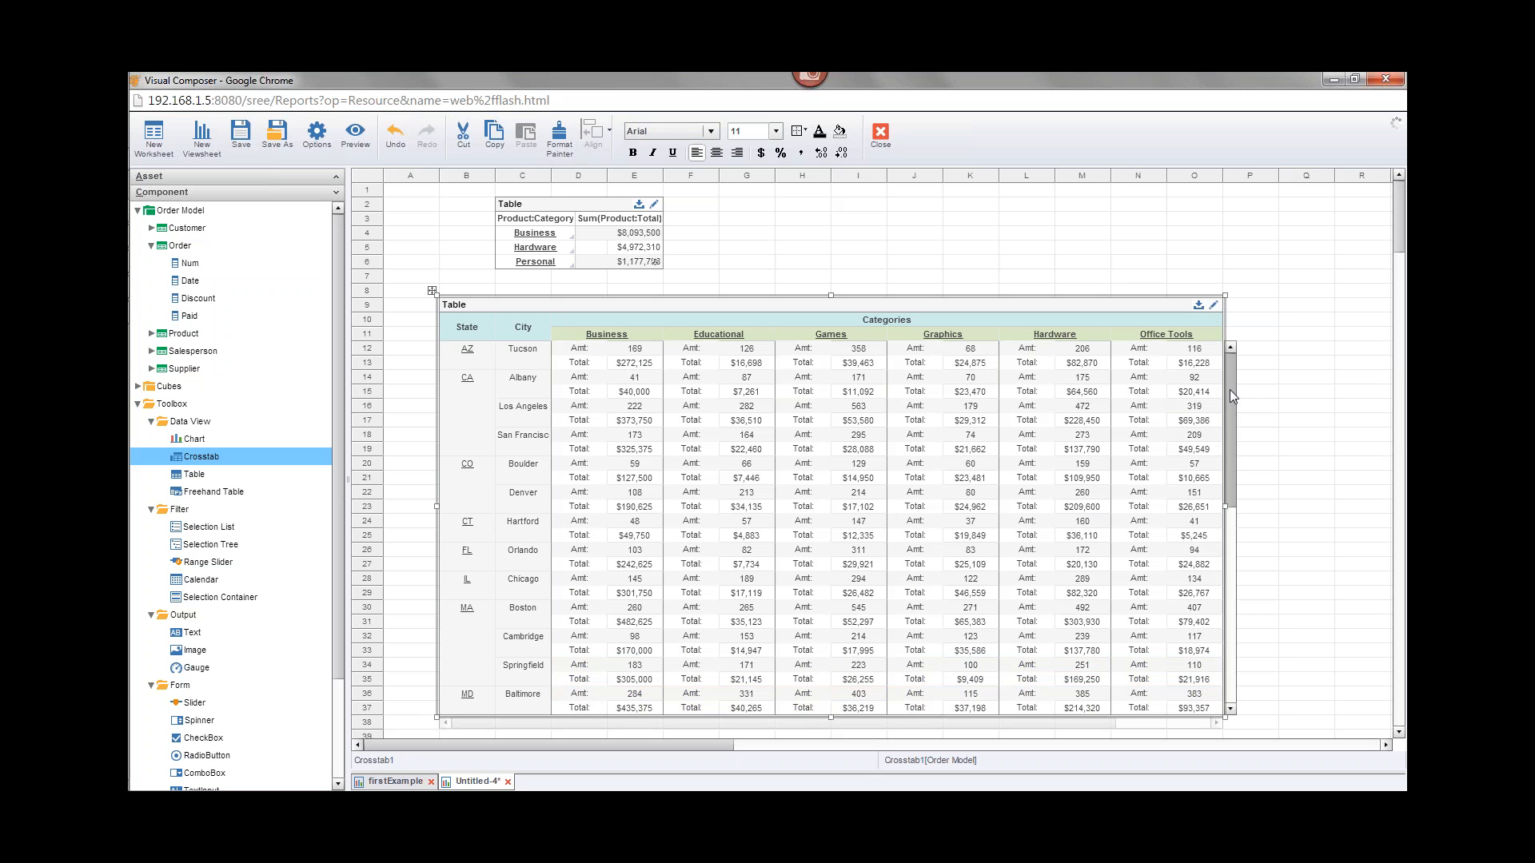
{"action": "scroll", "coordinate": [1238, 624], "scroll_direction": "down", "scroll_amount": 2}
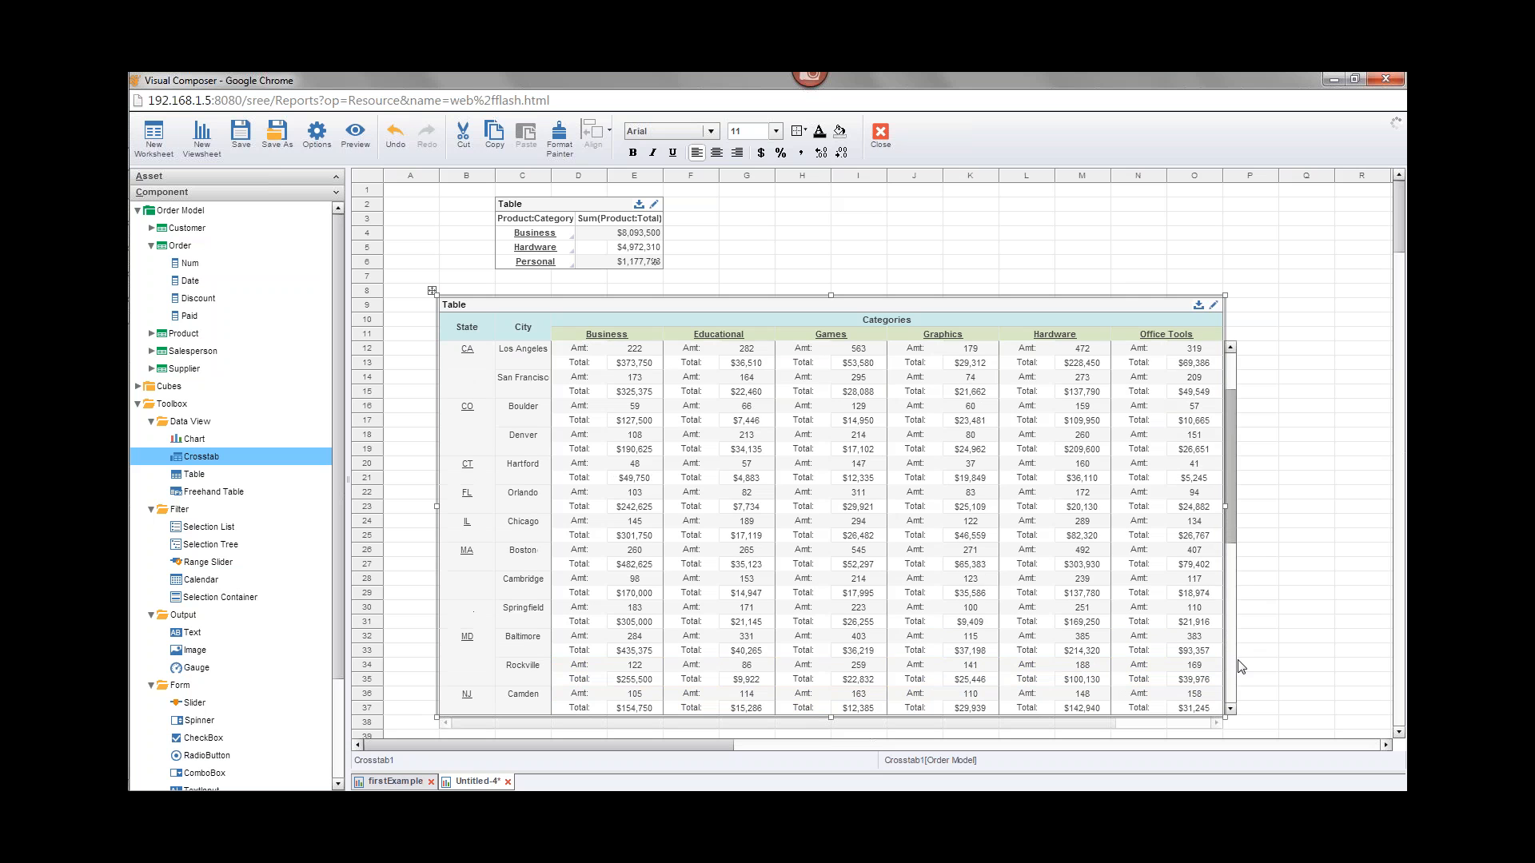
{"action": "scroll", "coordinate": [1240, 666], "scroll_direction": "down", "scroll_amount": 10}
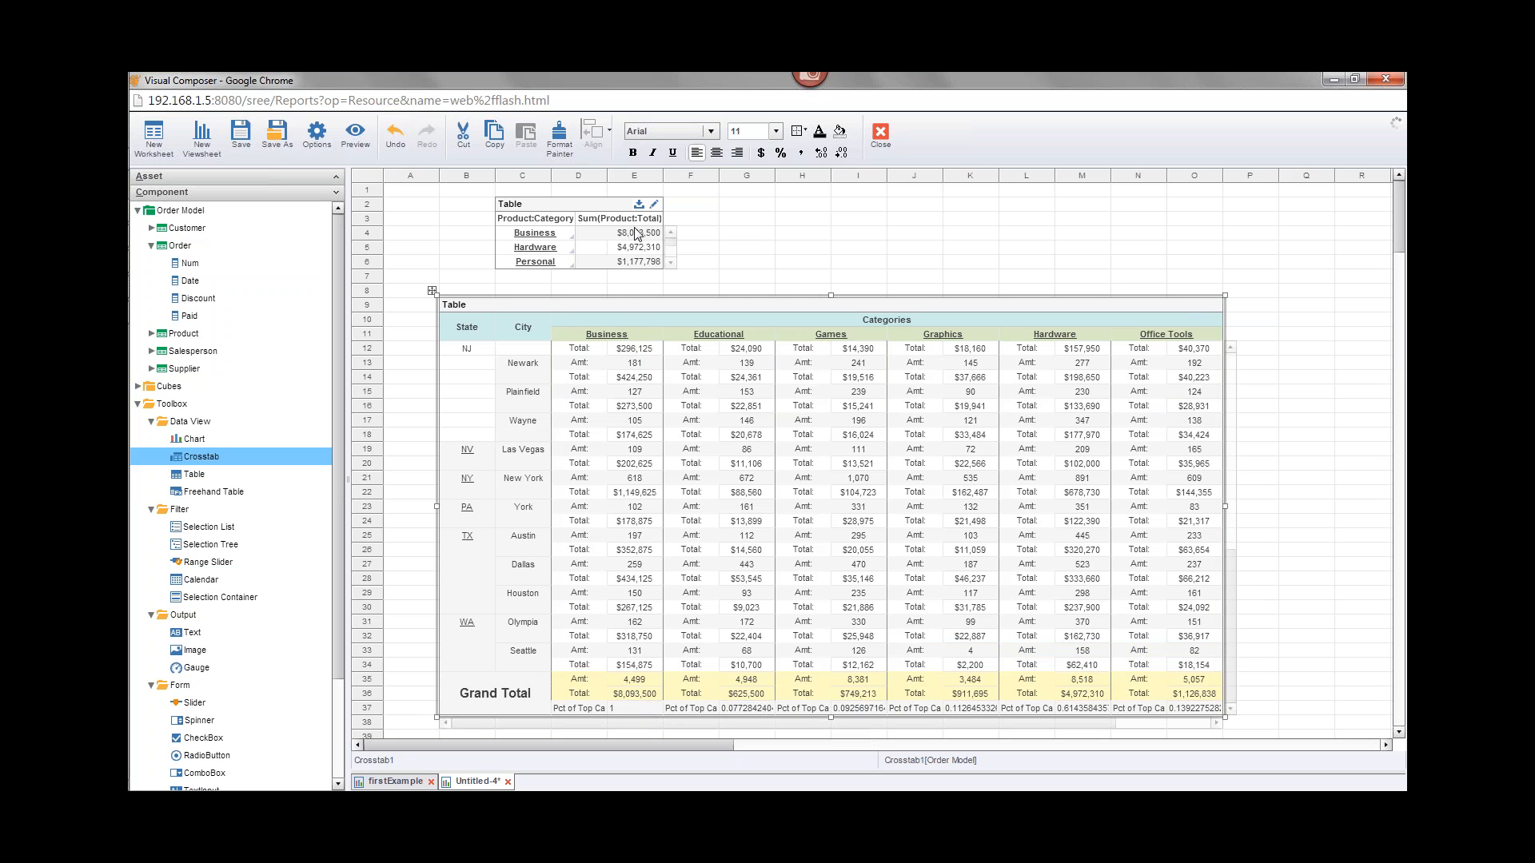
Format the "Pct of Top Cat" values in the grand total as percentages and center them.
{"action": "mouse_move", "coordinate": [628, 236]}
{"action": "mouse_move", "coordinate": [763, 711]}
{"action": "left_click", "coordinate": [786, 714]}
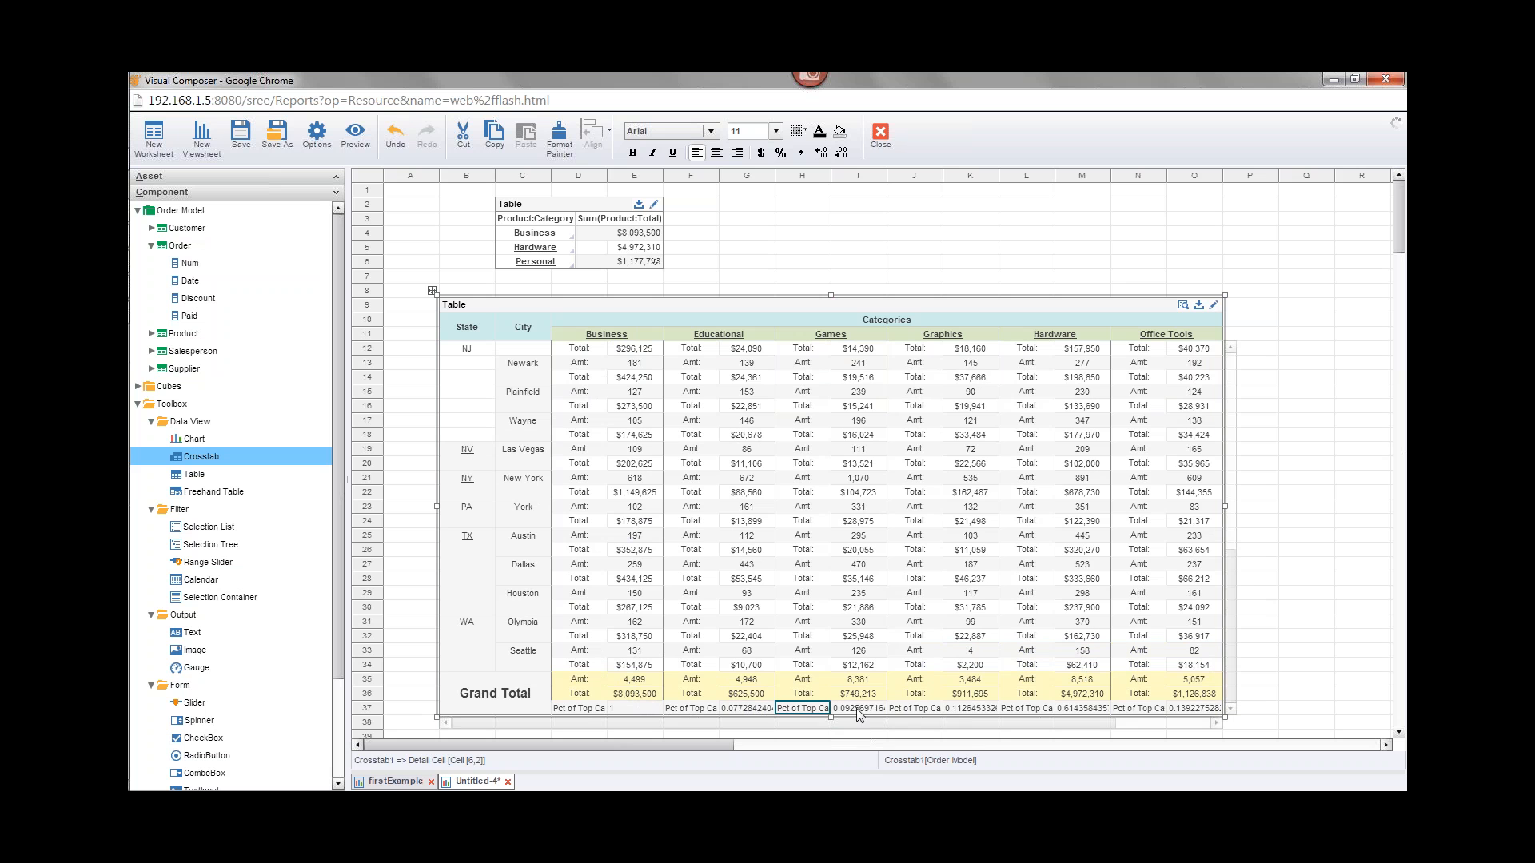
{"action": "left_click", "coordinate": [849, 713]}
{"action": "left_click", "coordinate": [969, 714]}
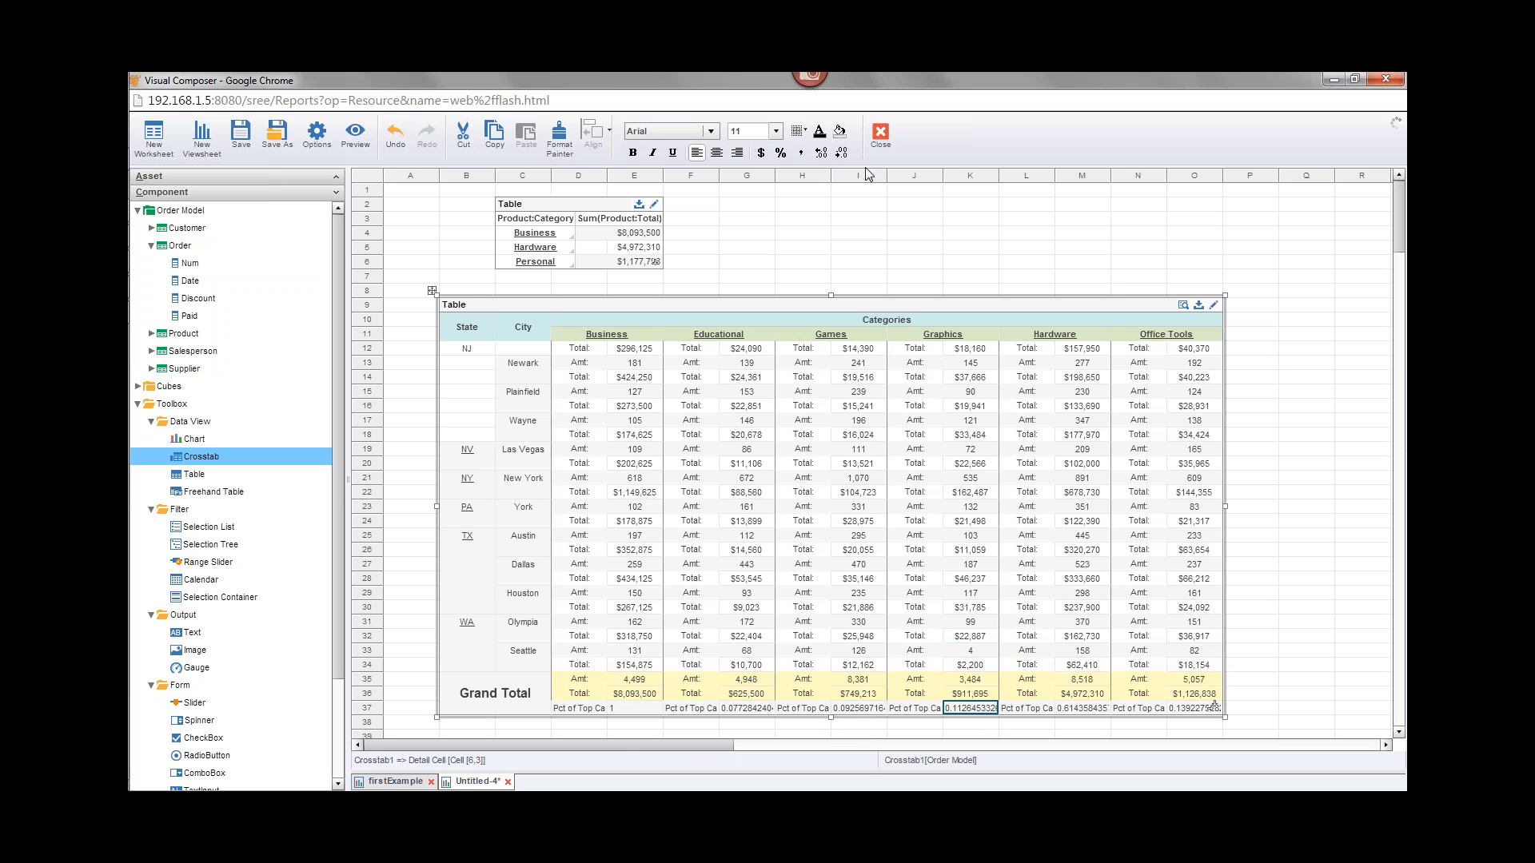
{"action": "left_click", "coordinate": [780, 153]}
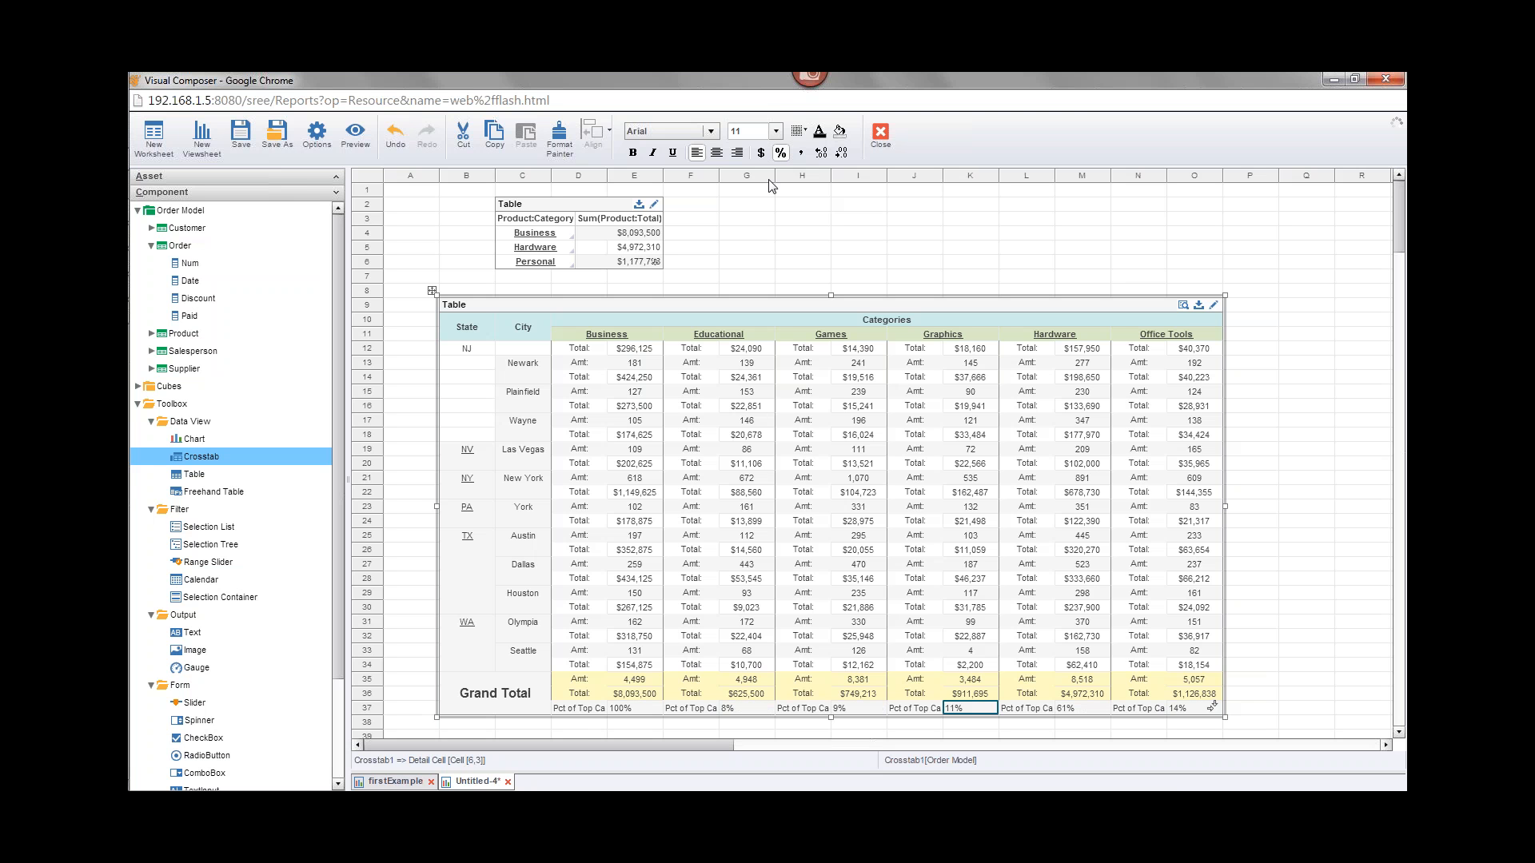
{"action": "left_click", "coordinate": [741, 710]}
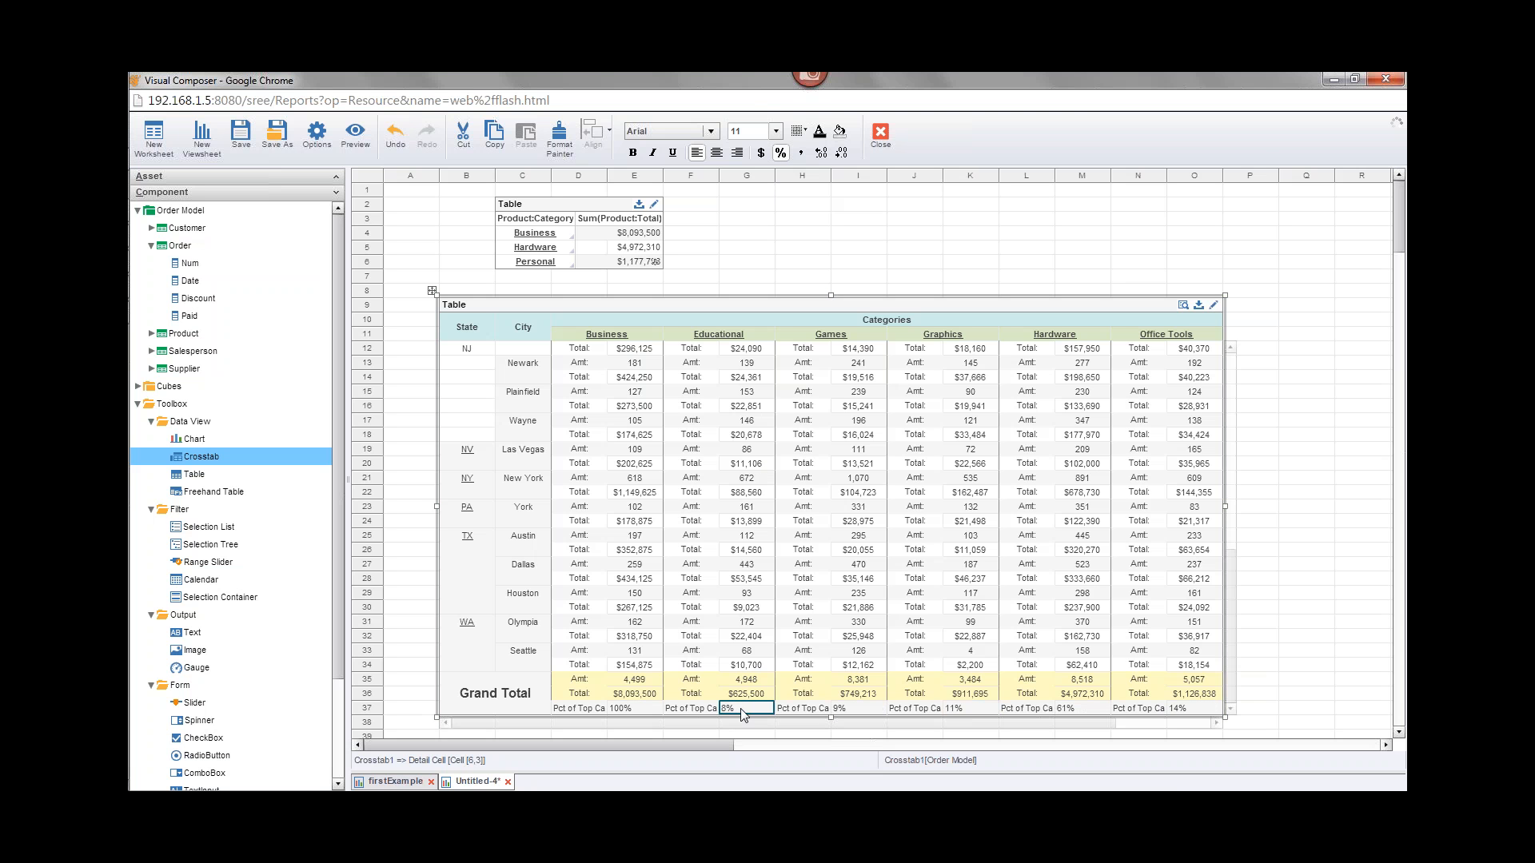
{"action": "left_click", "coordinate": [716, 153]}
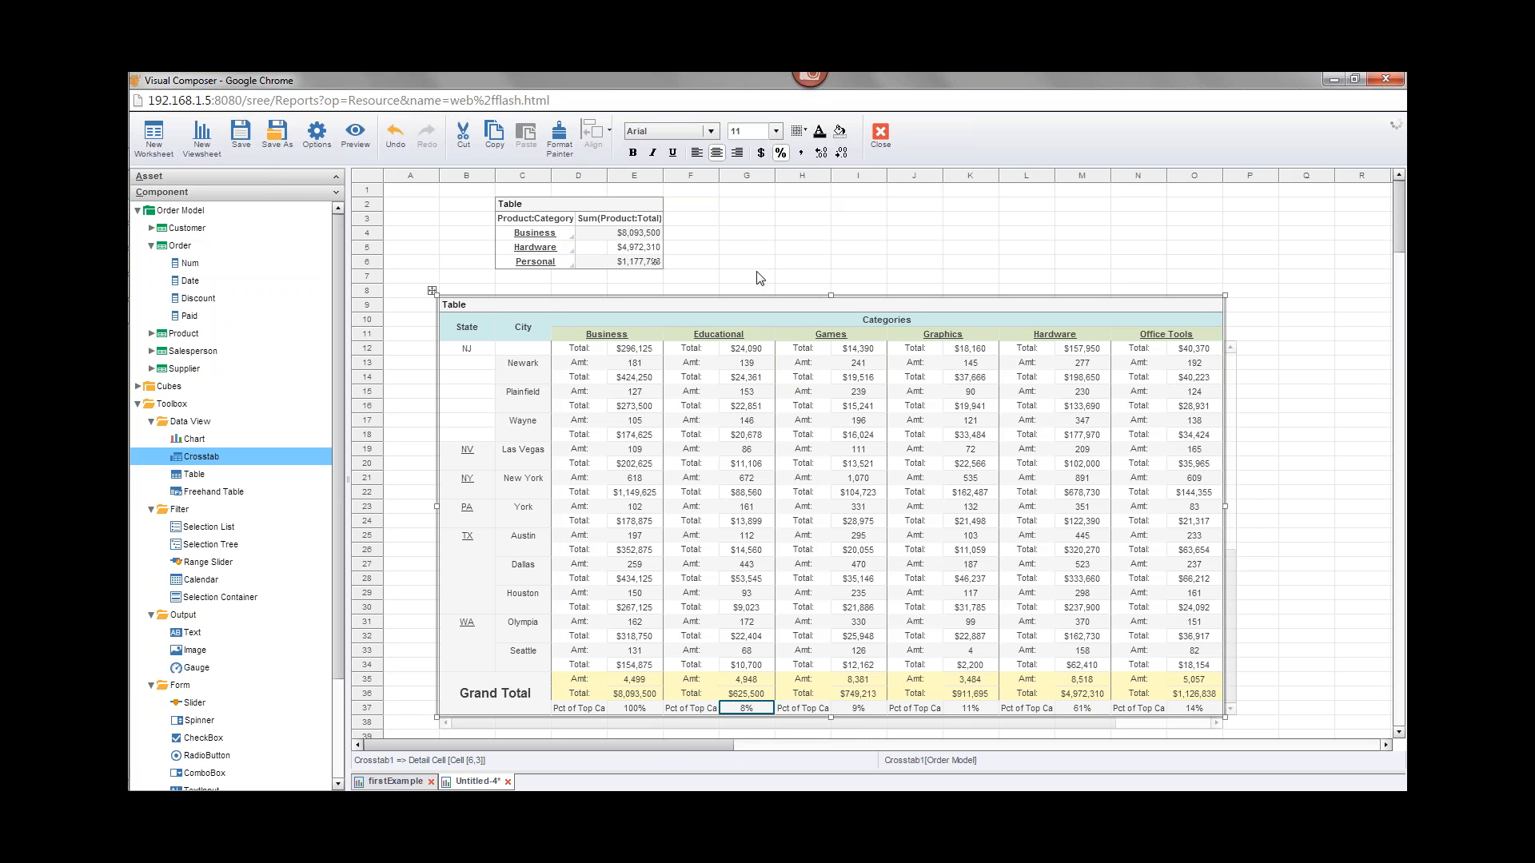
Review the "Pct of Top Cat" formula's $catTotal reference in the large table's layout, and close the editor without changes.
{"action": "left_click", "coordinate": [1213, 306]}
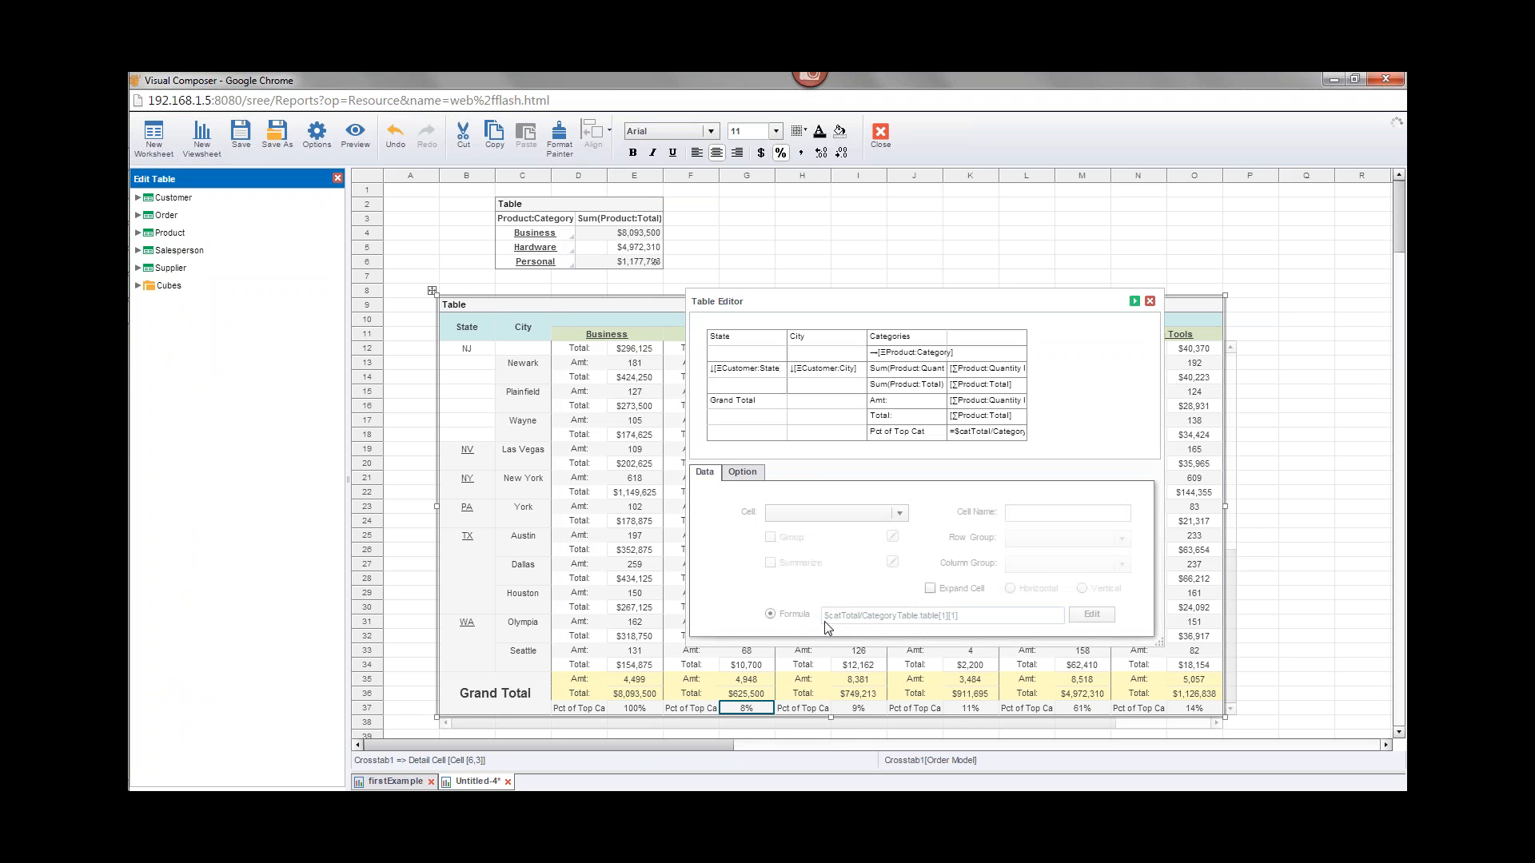
{"action": "left_click", "coordinate": [969, 434]}
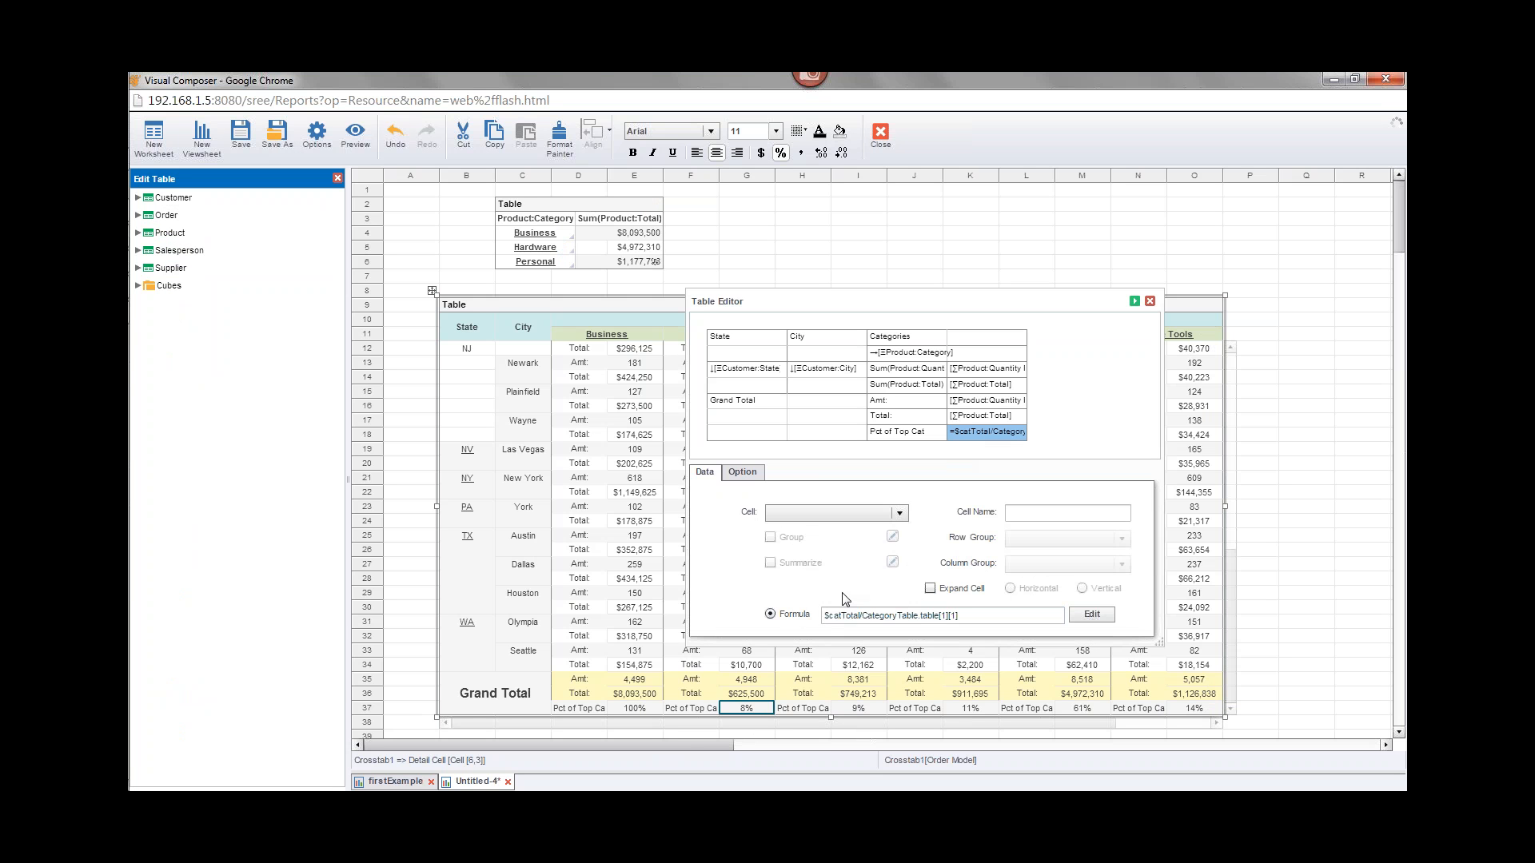
{"action": "left_click_drag", "start_coordinate": [824, 615], "coordinate": [864, 619]}
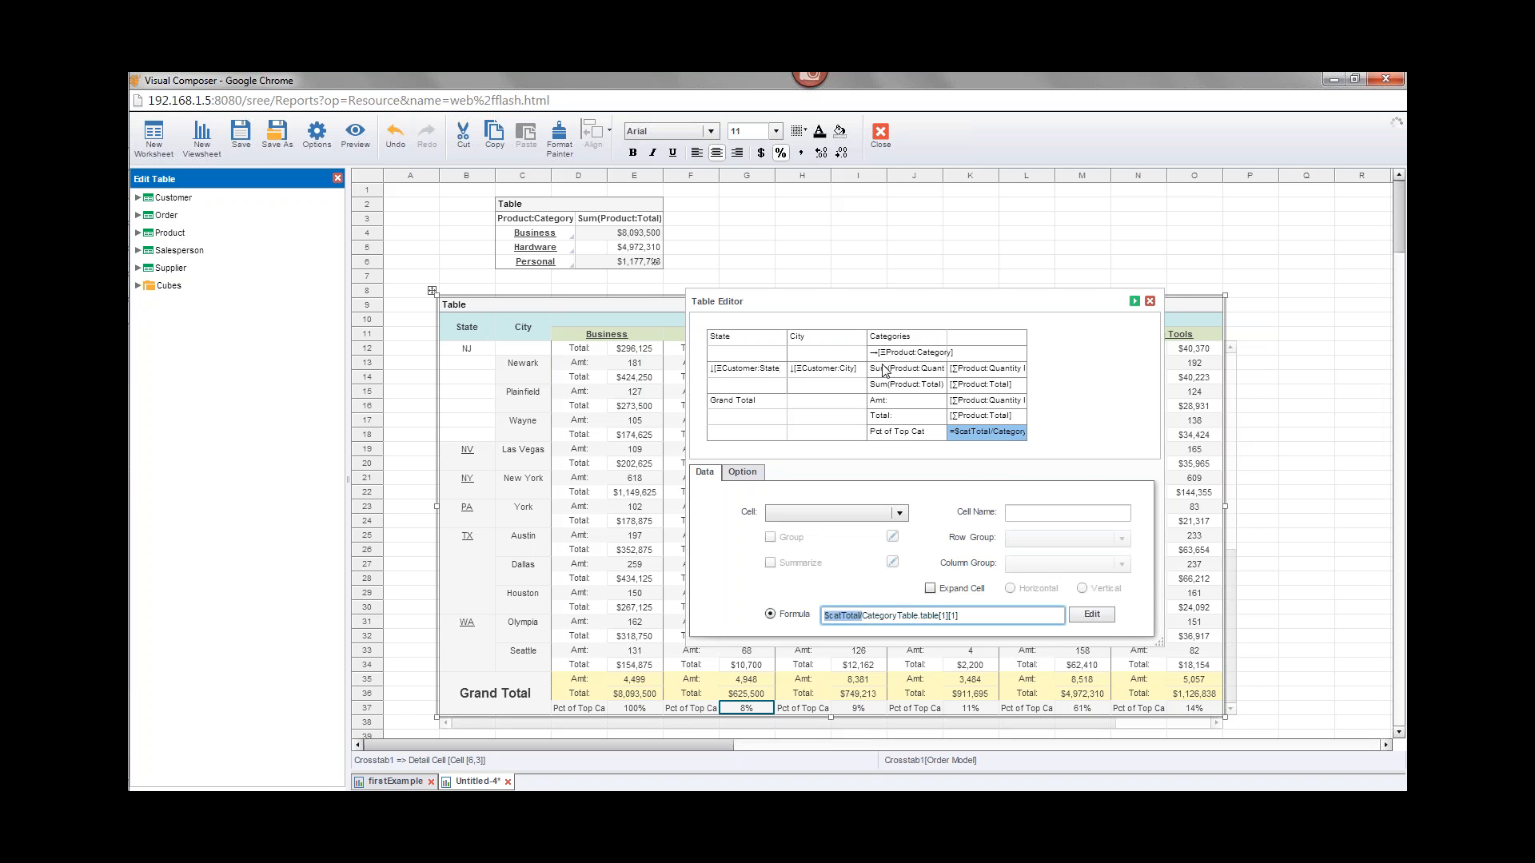
{"action": "left_click", "coordinate": [827, 615]}
{"action": "left_click", "coordinate": [1149, 301]}
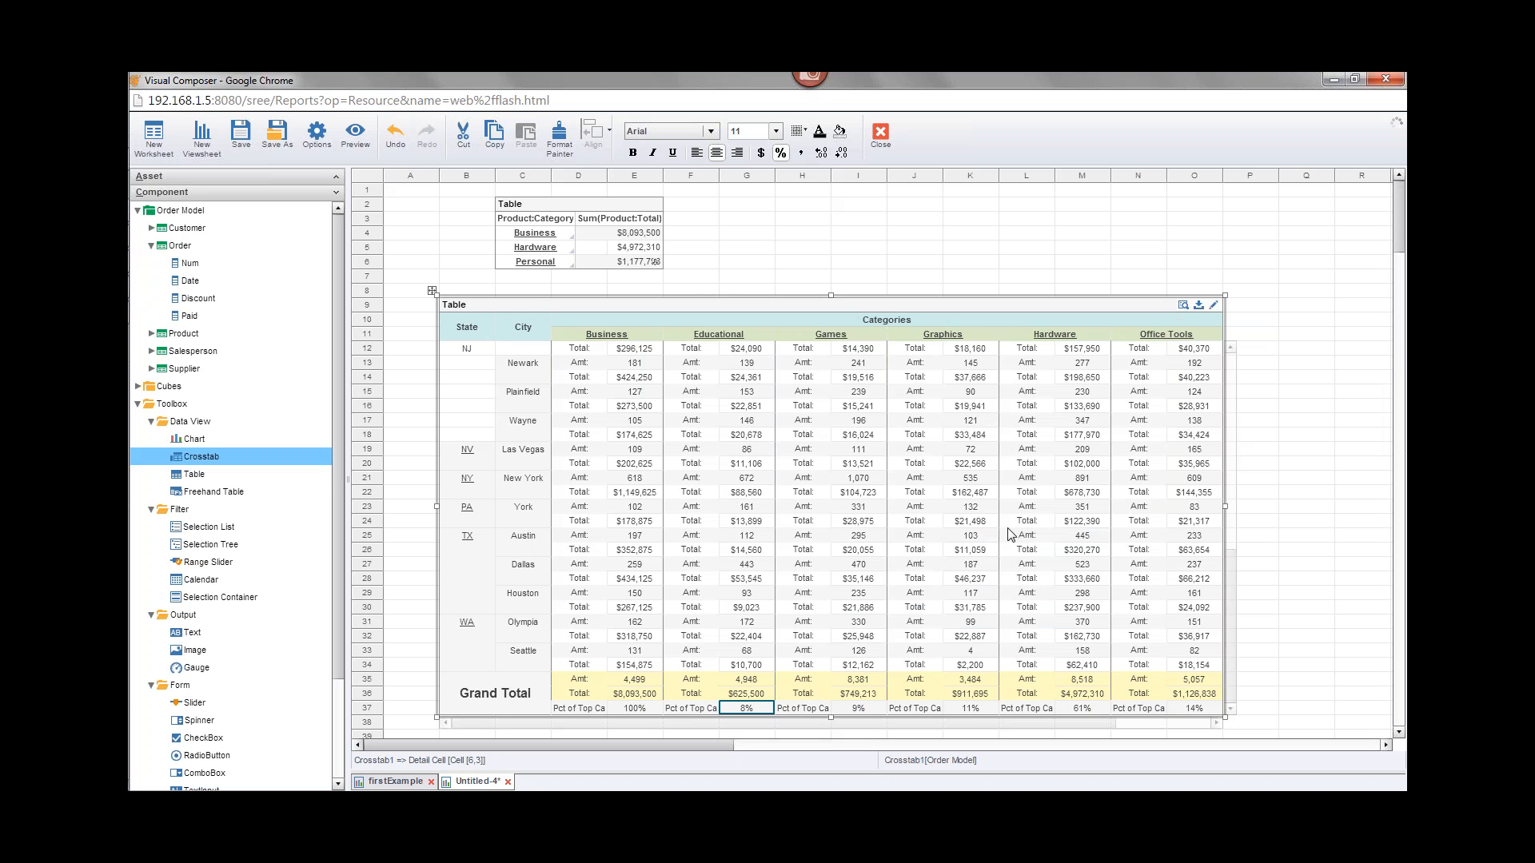
{"action": "mouse_move", "coordinate": [129, 550]}
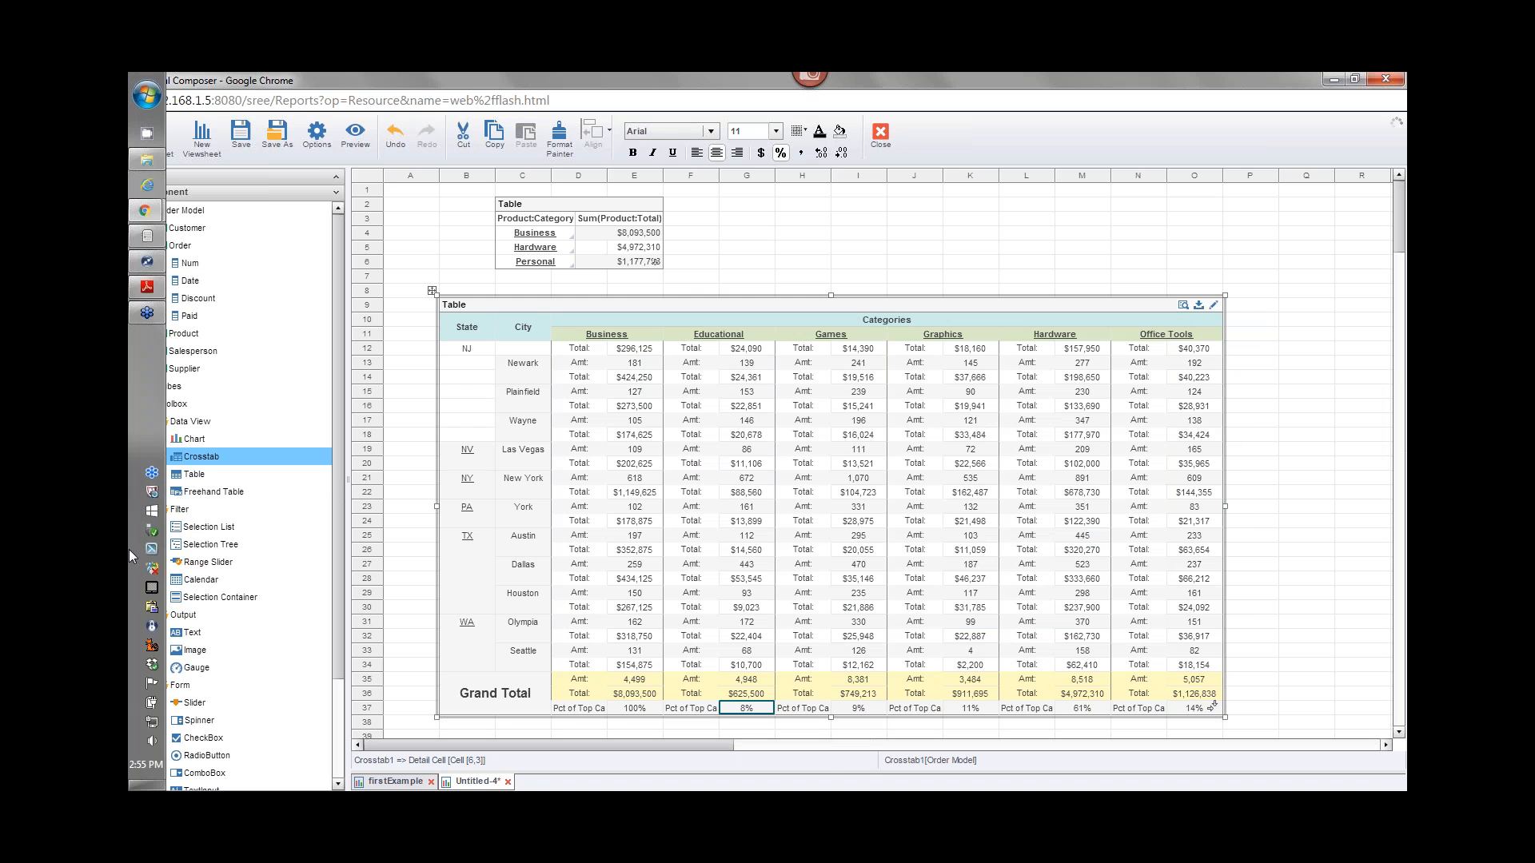